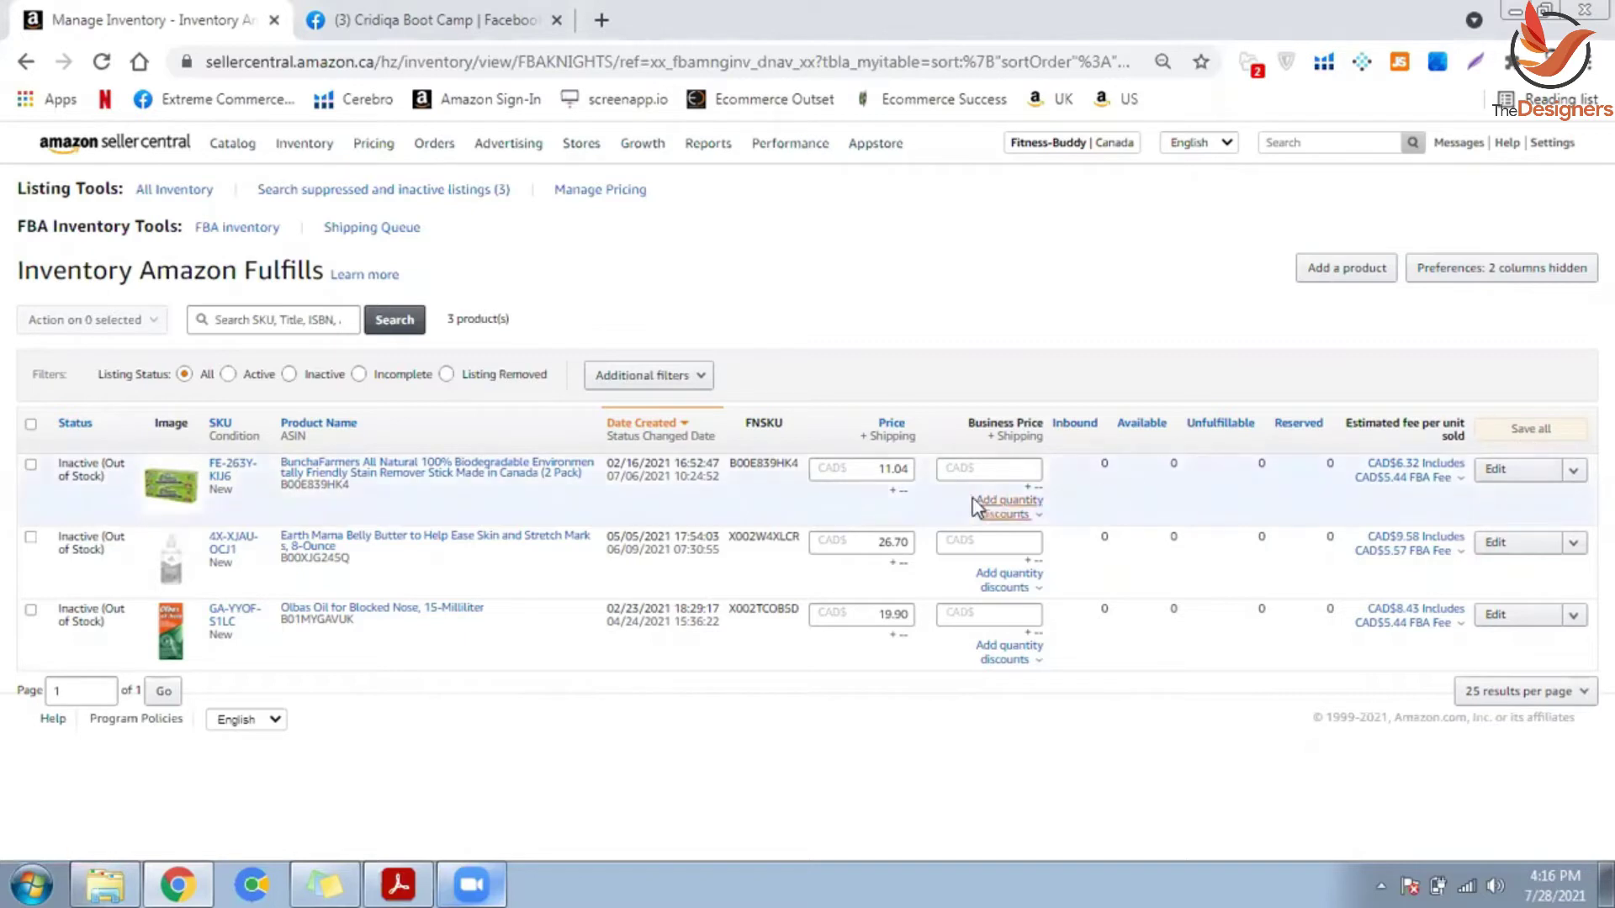
click(1572, 470)
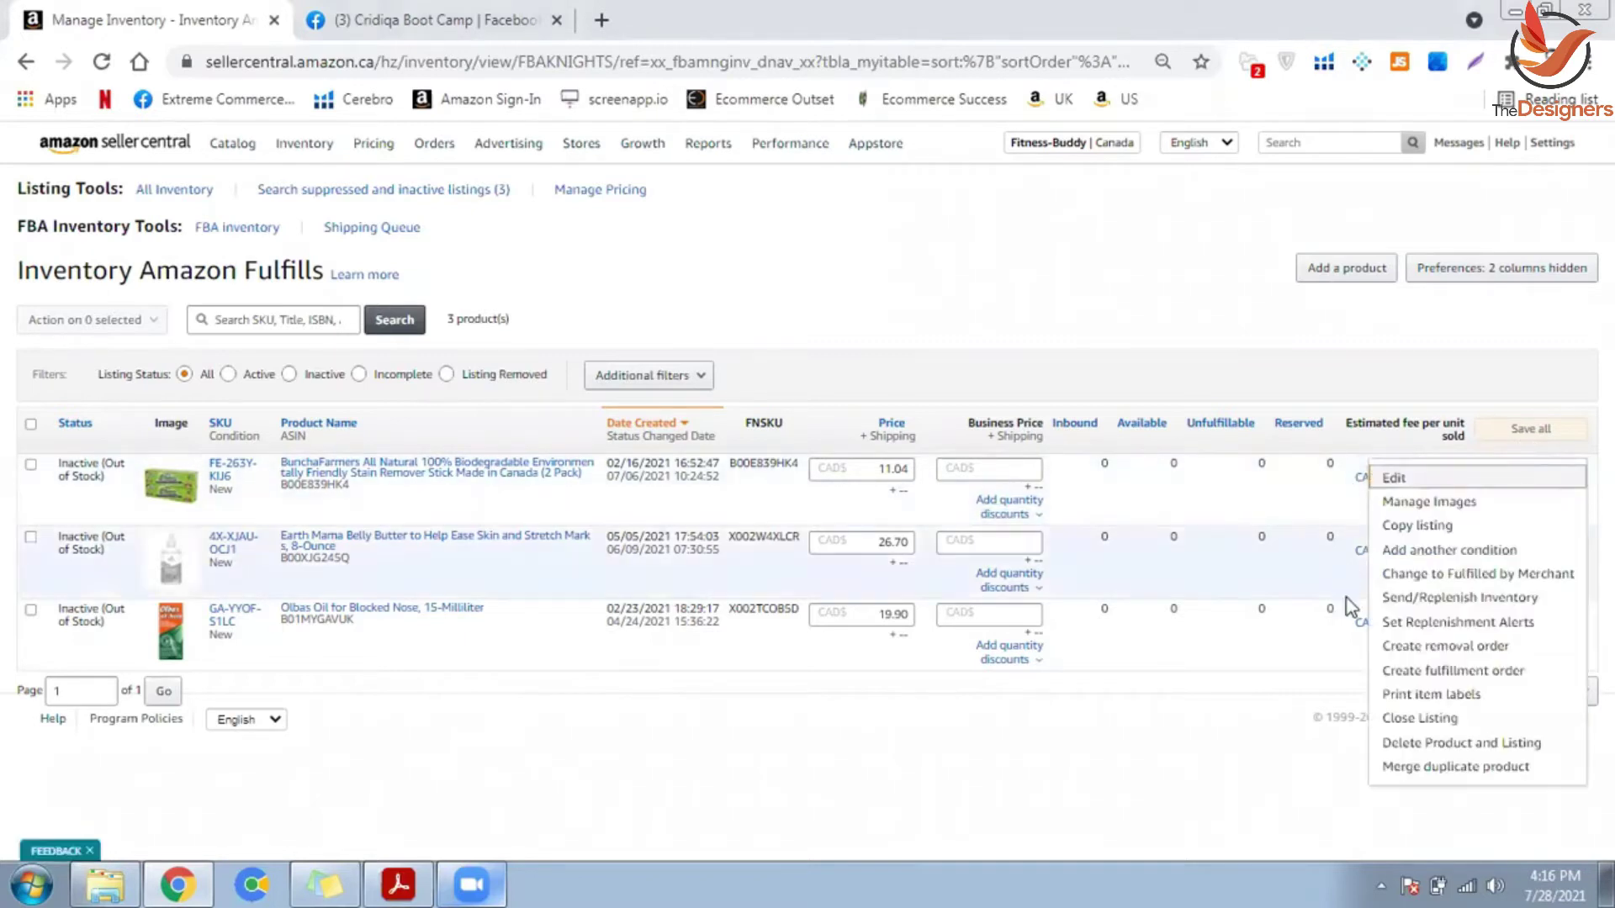
click(1548, 574)
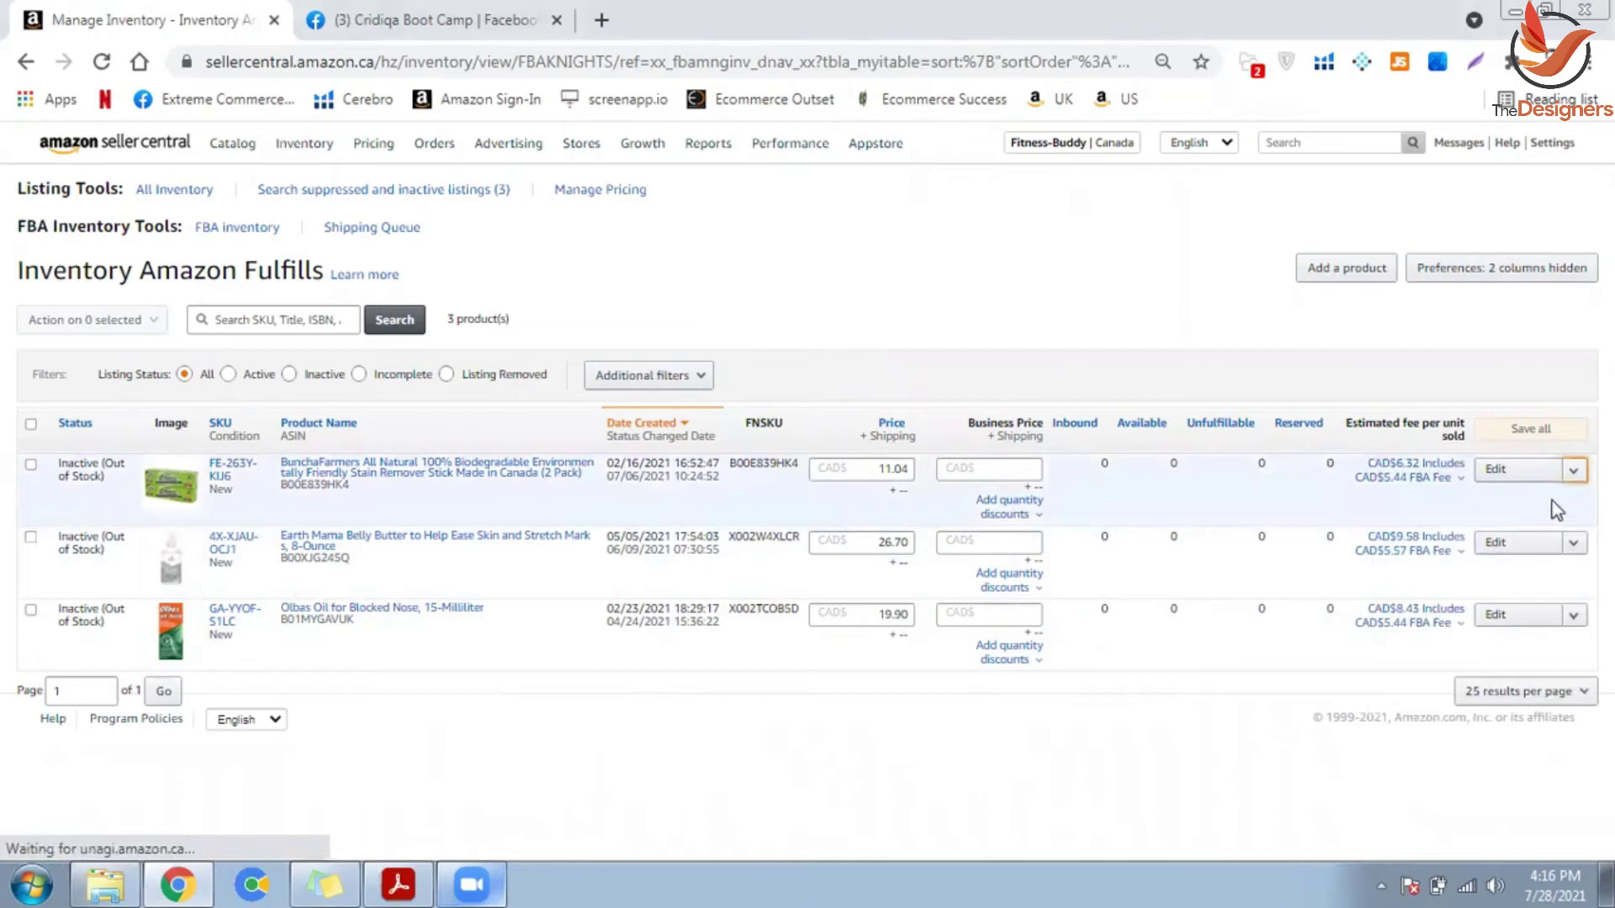
click(1573, 471)
click(1569, 578)
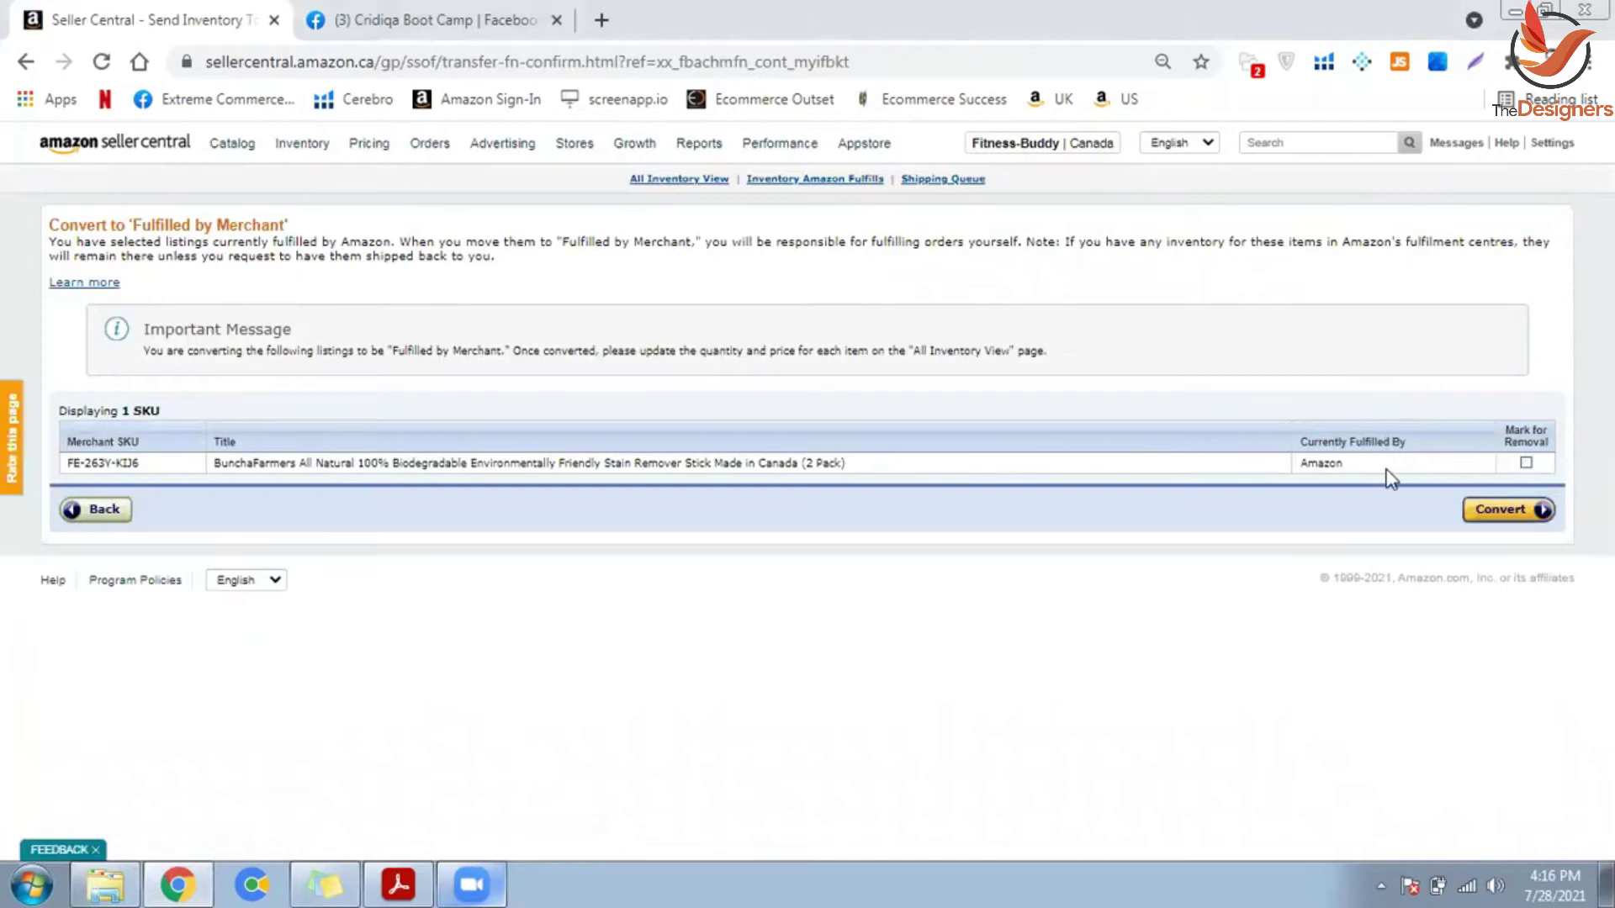
click(67, 61)
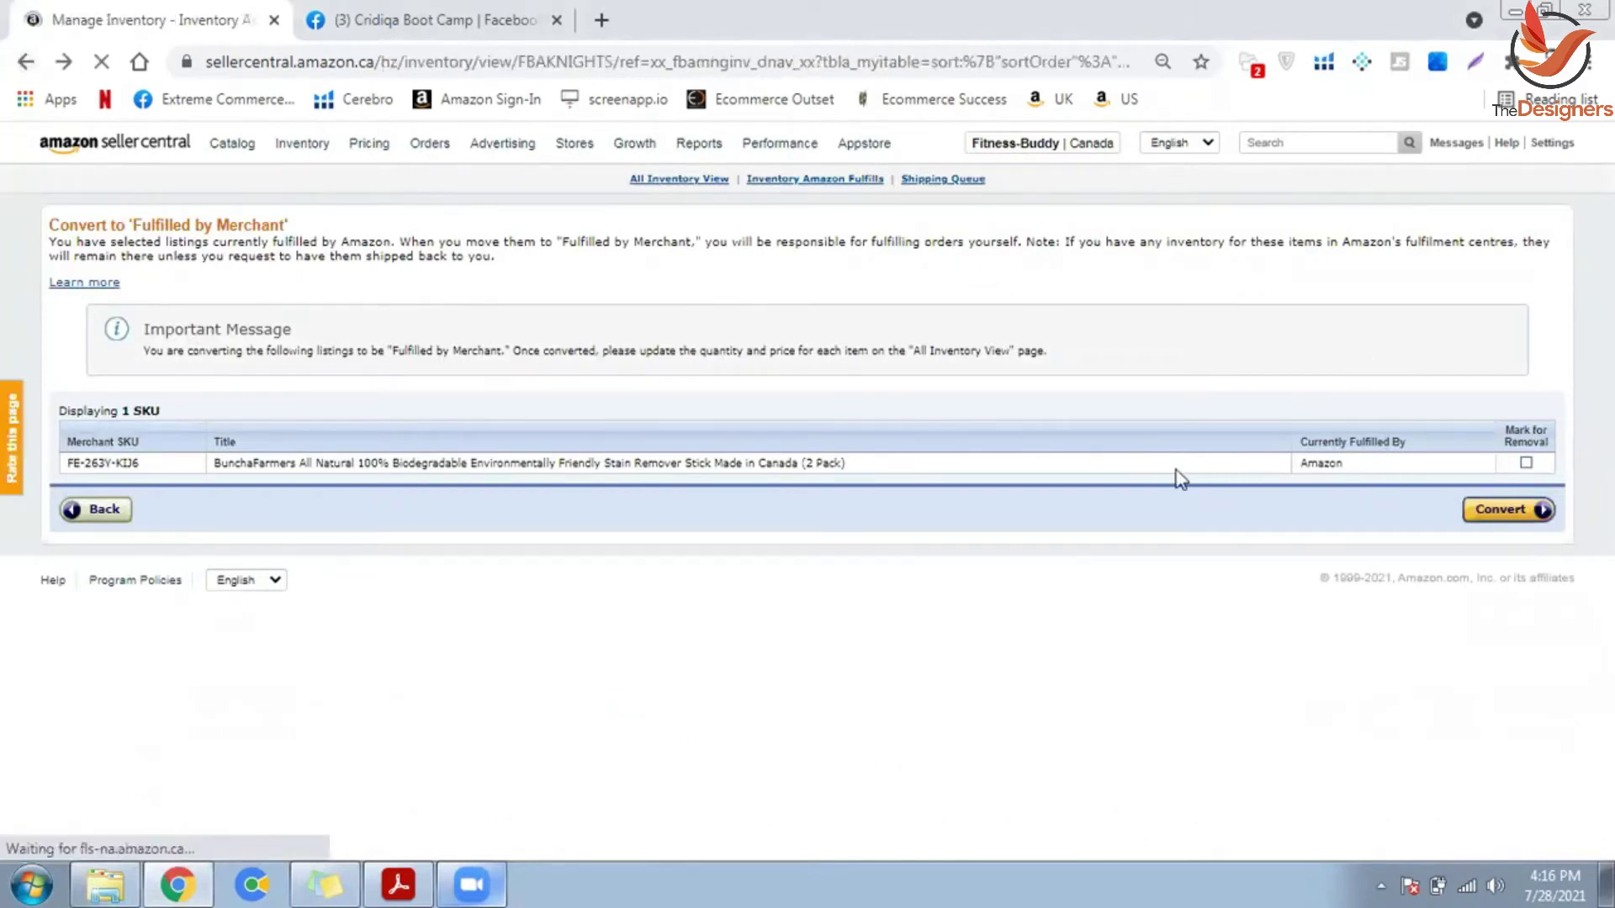
click(904, 476)
click(981, 474)
click(1175, 465)
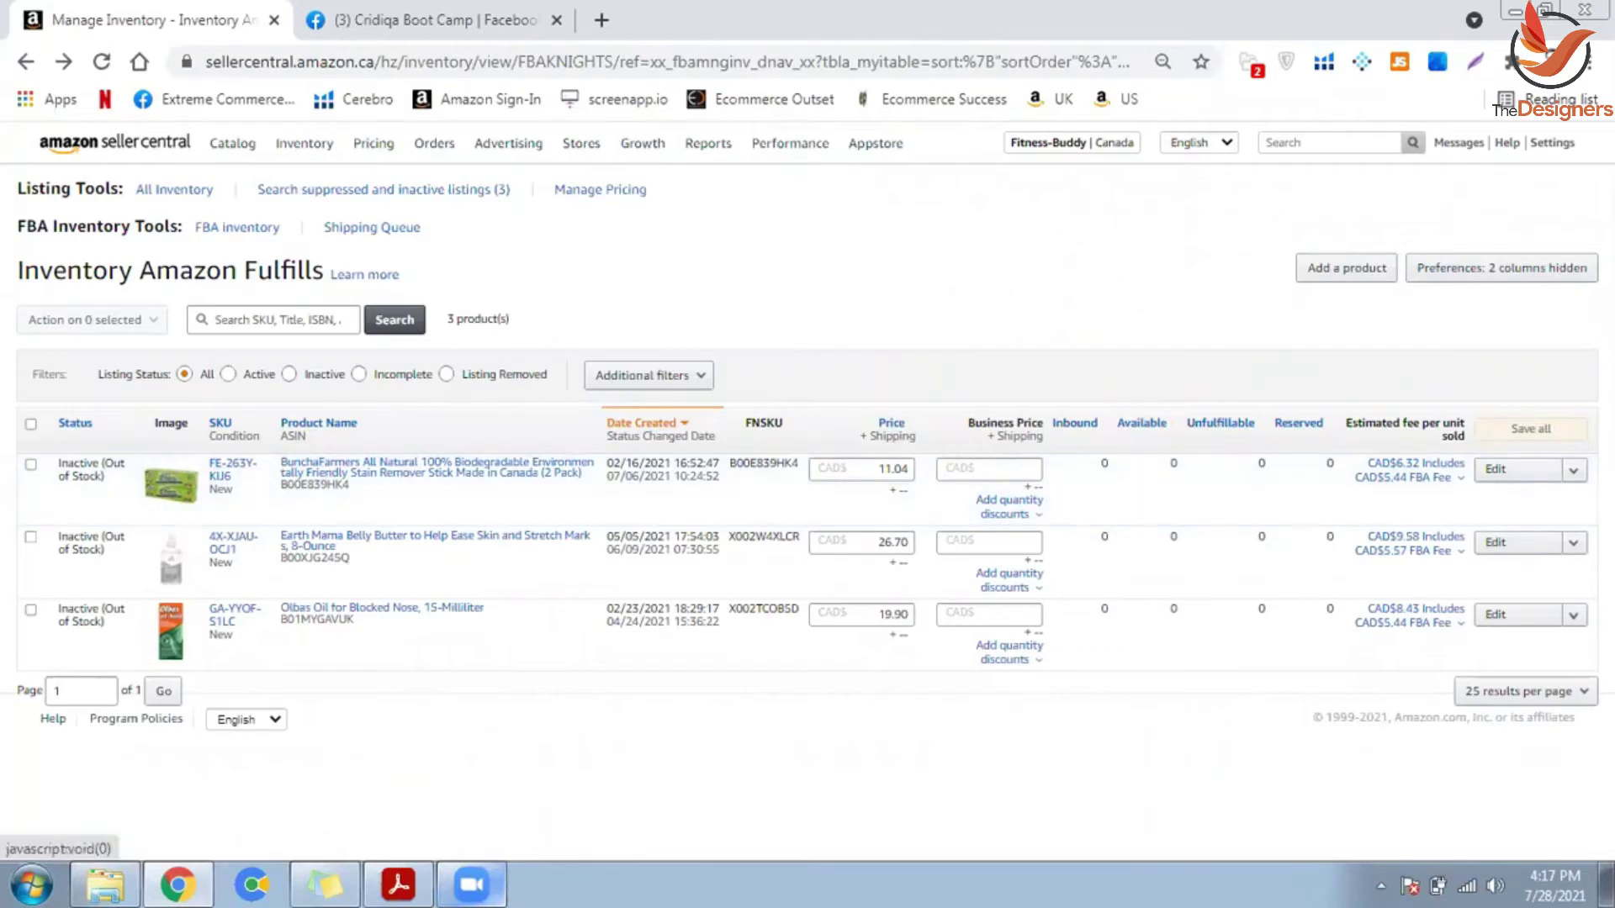
click(1571, 471)
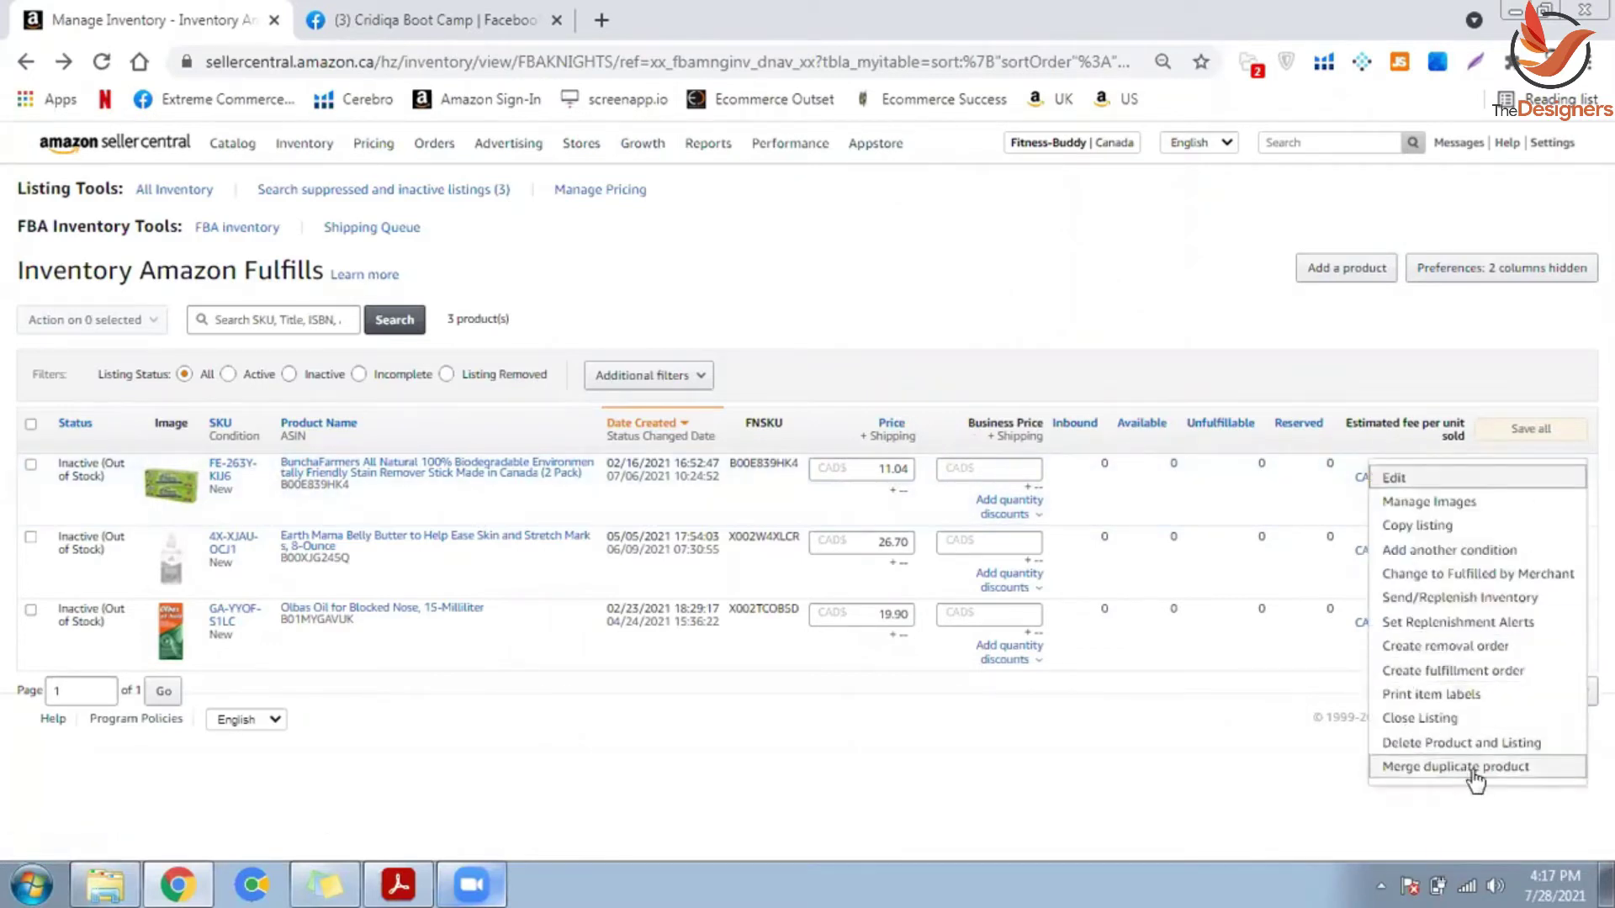
click(1552, 470)
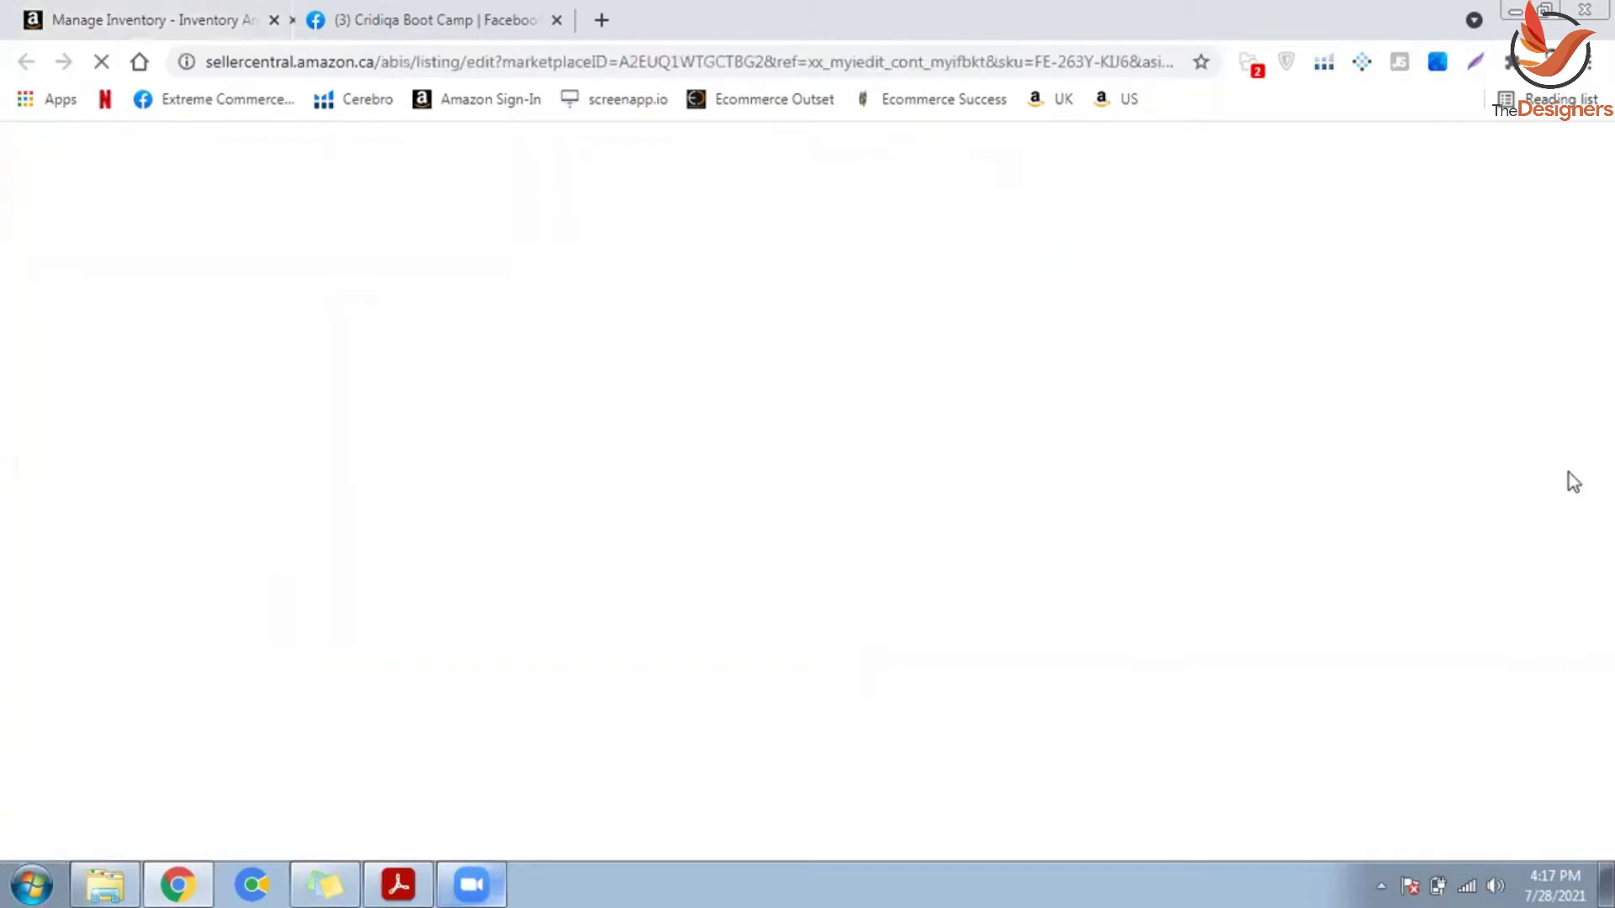
click(556, 20)
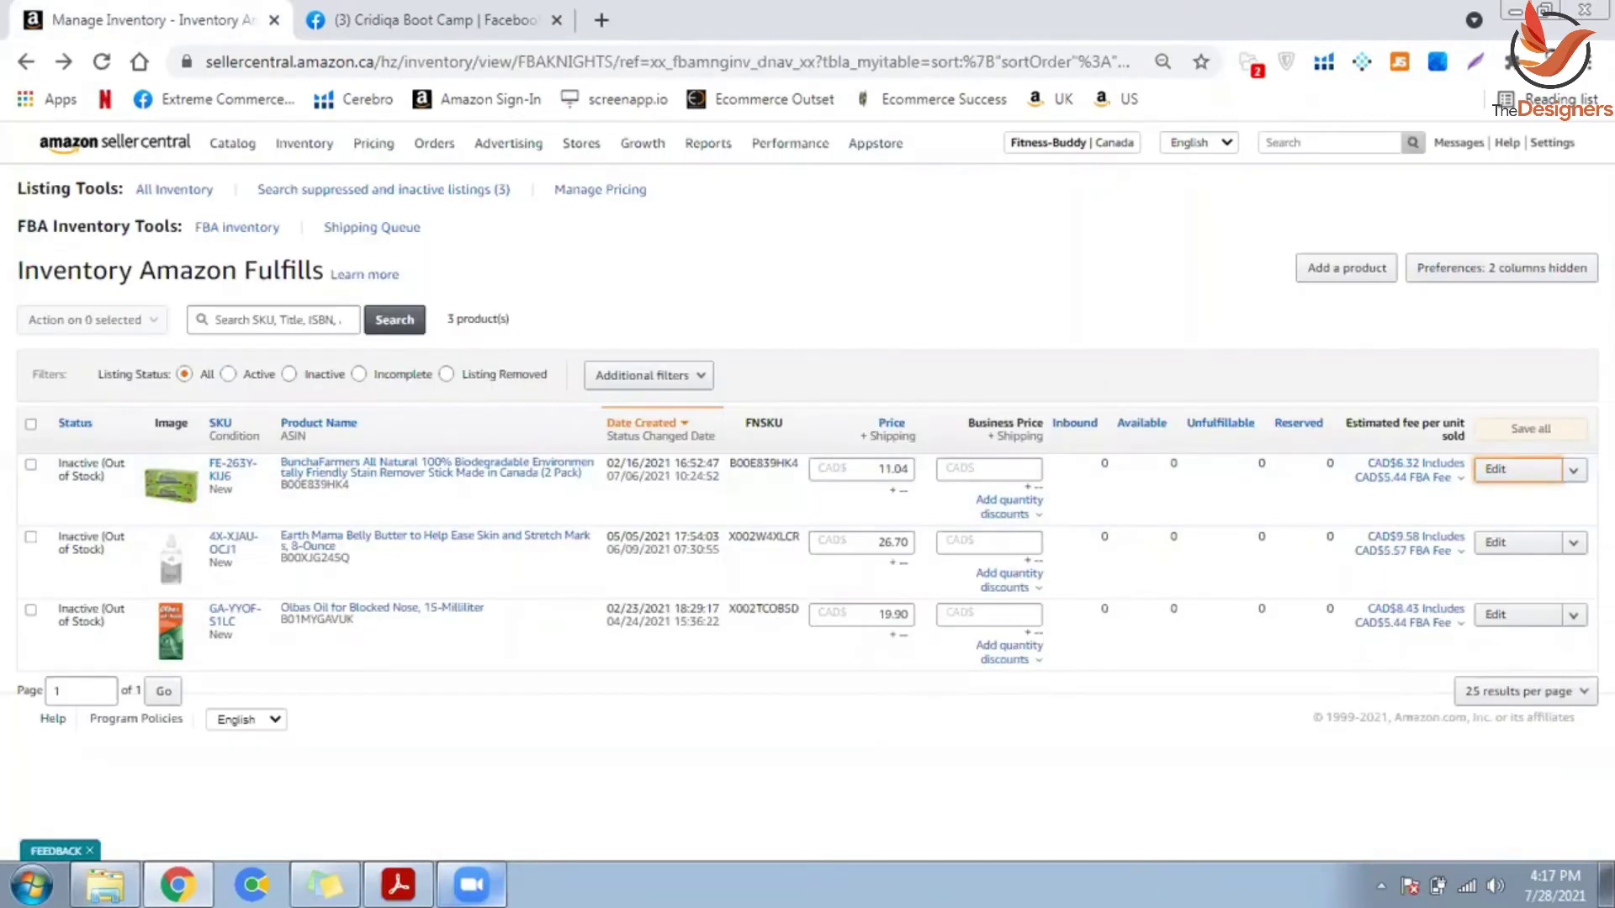
click(1572, 471)
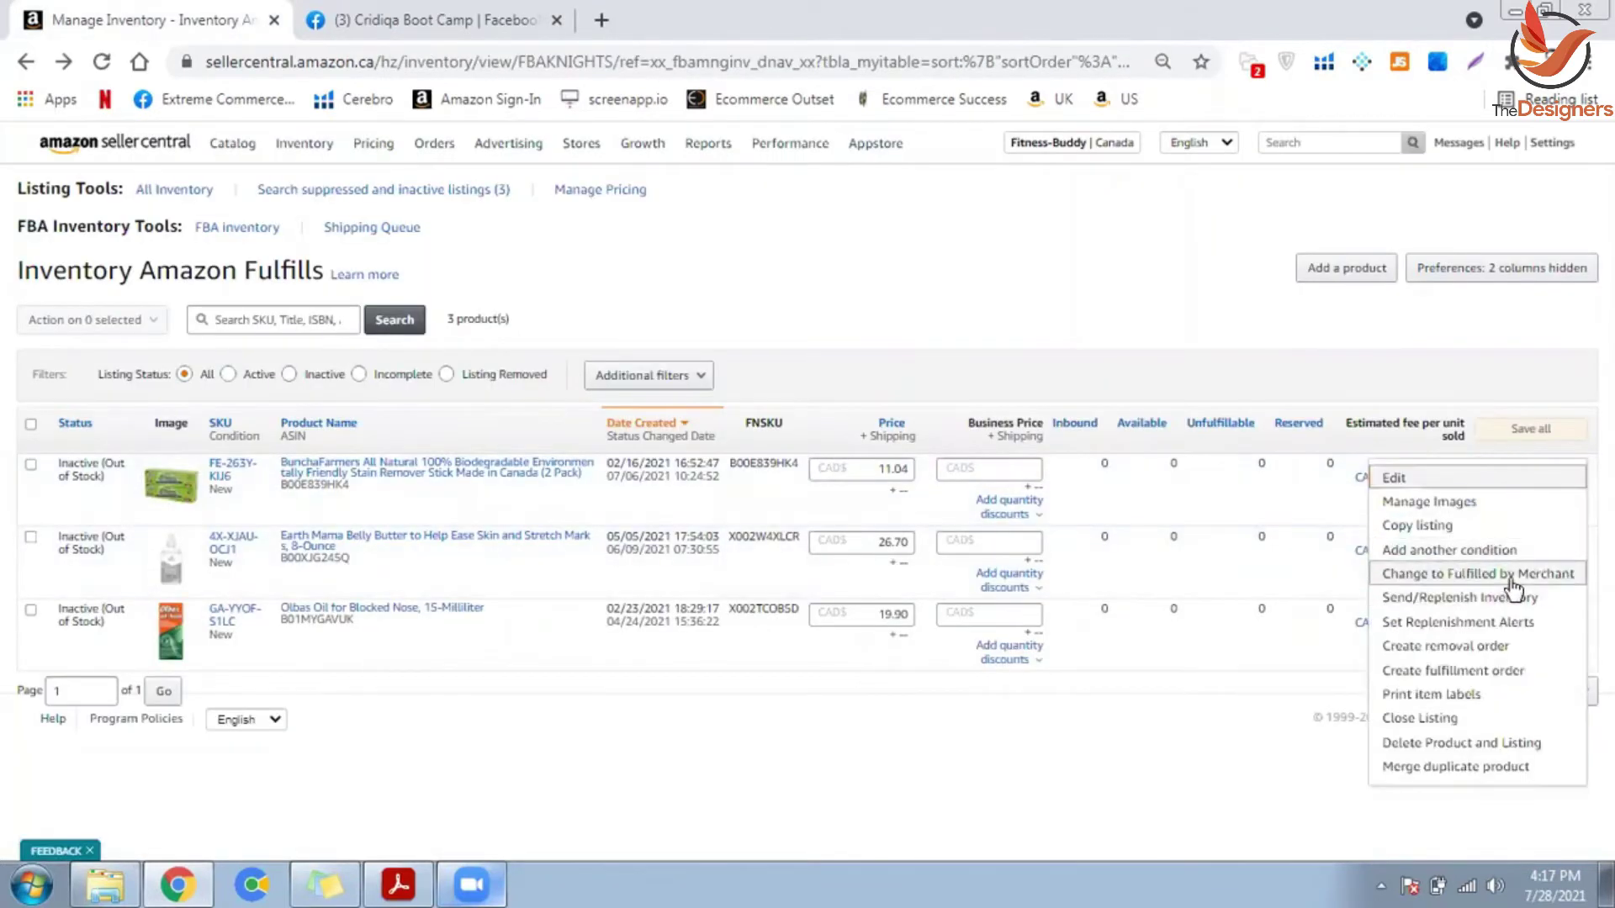
click(1511, 591)
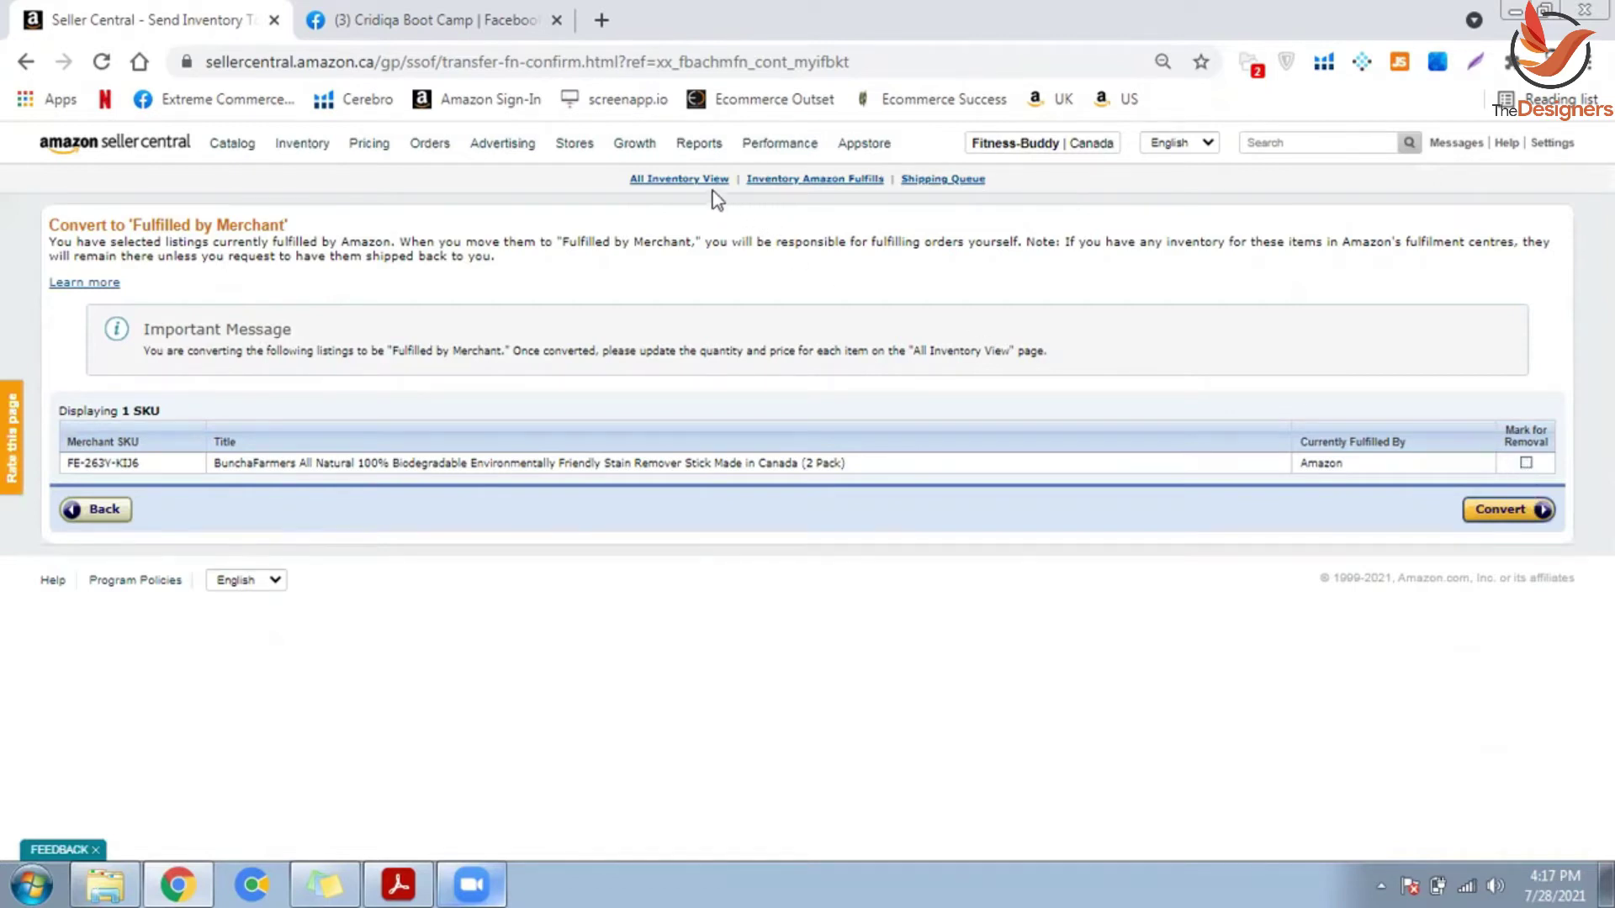
click(786, 178)
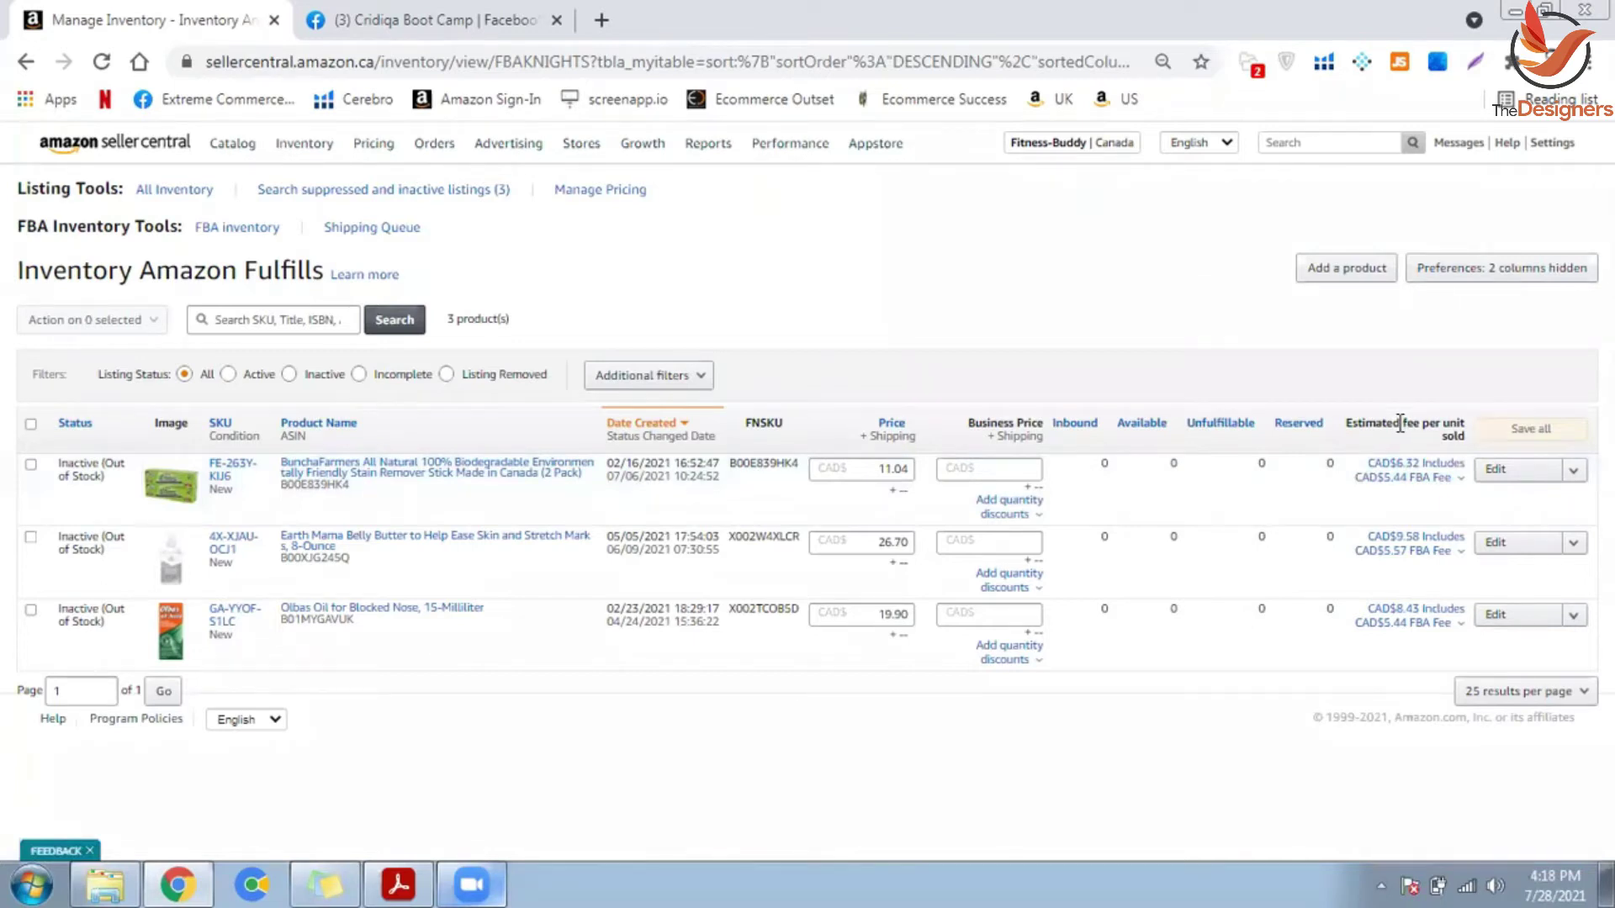
Step: Start a Send/Replenish Inventory shipment for the BunchaFarmers stain remover stick listing
click(1573, 475)
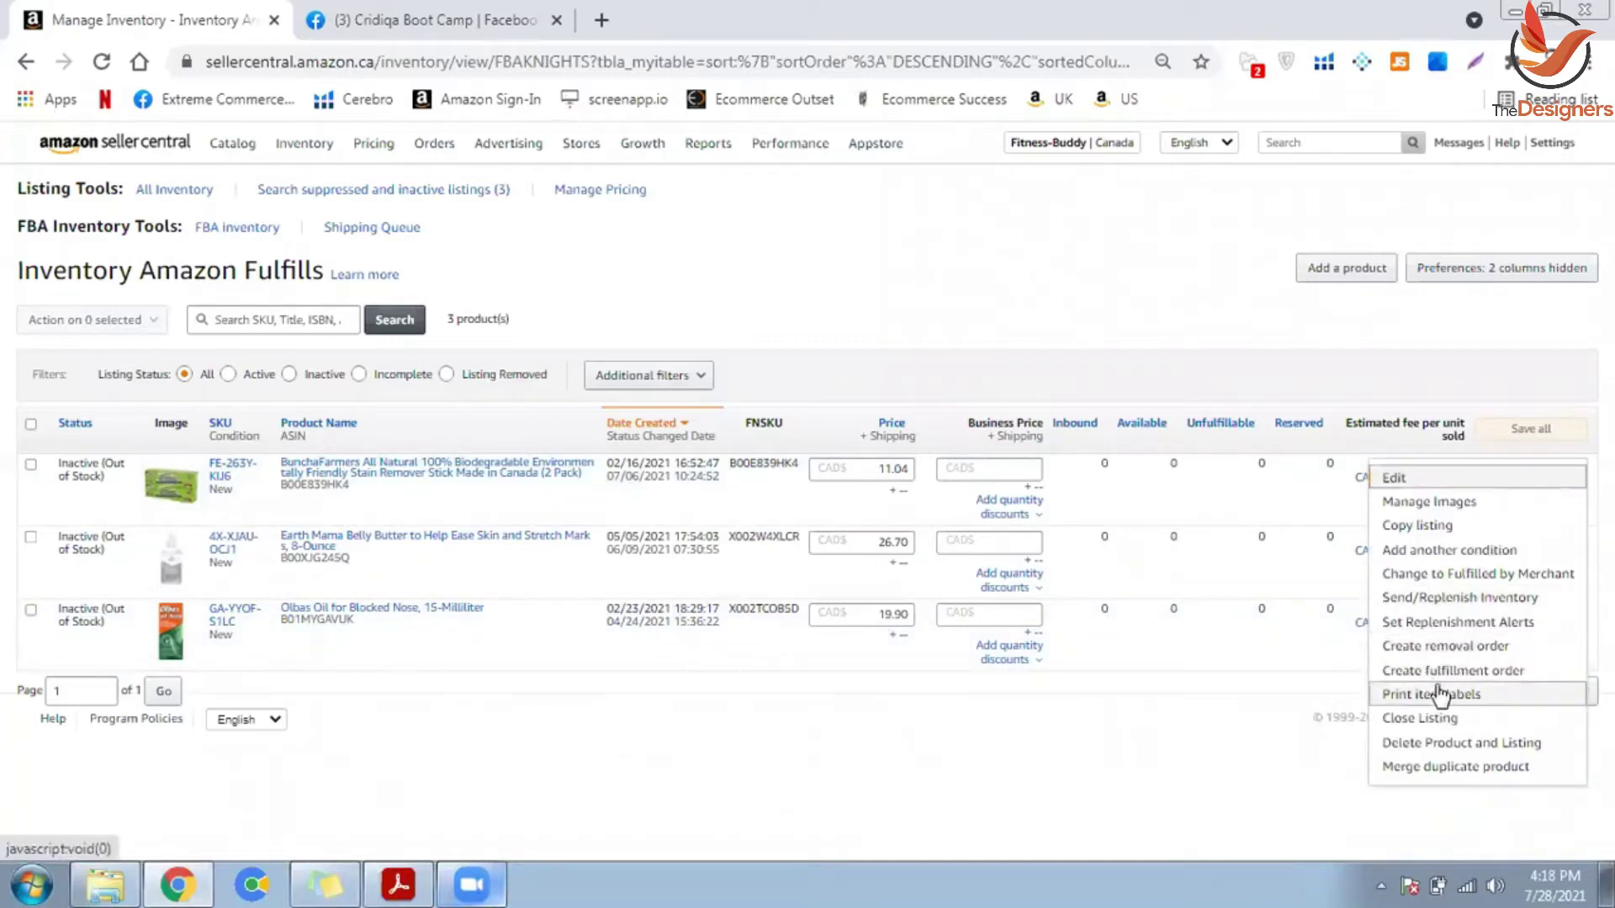
click(1478, 598)
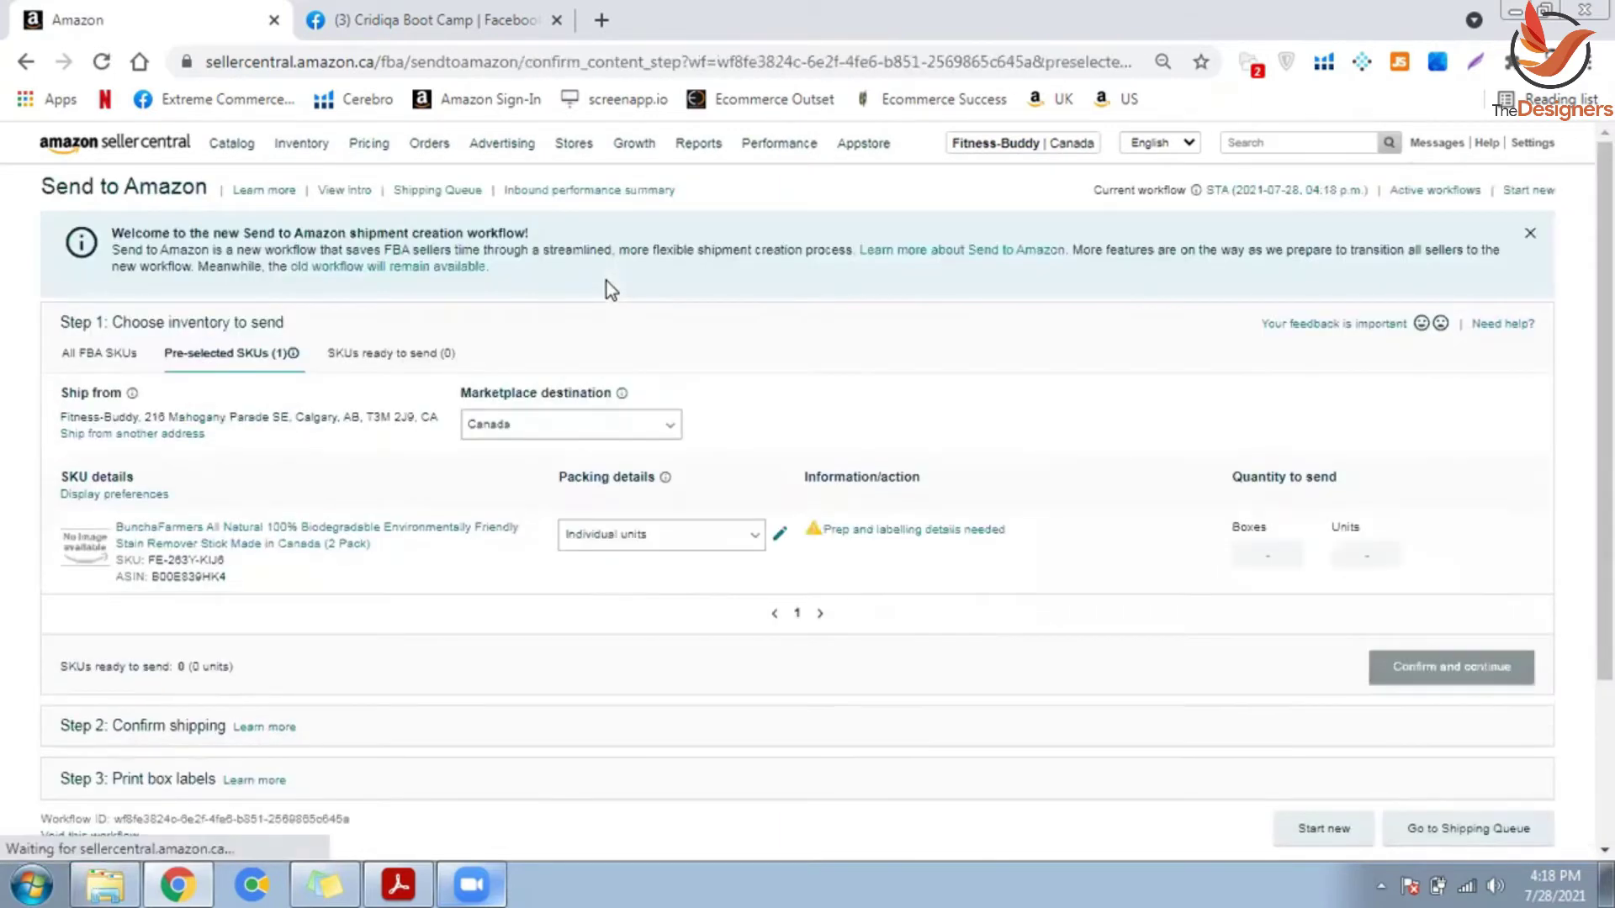
scroll(1034, 526, down, 1)
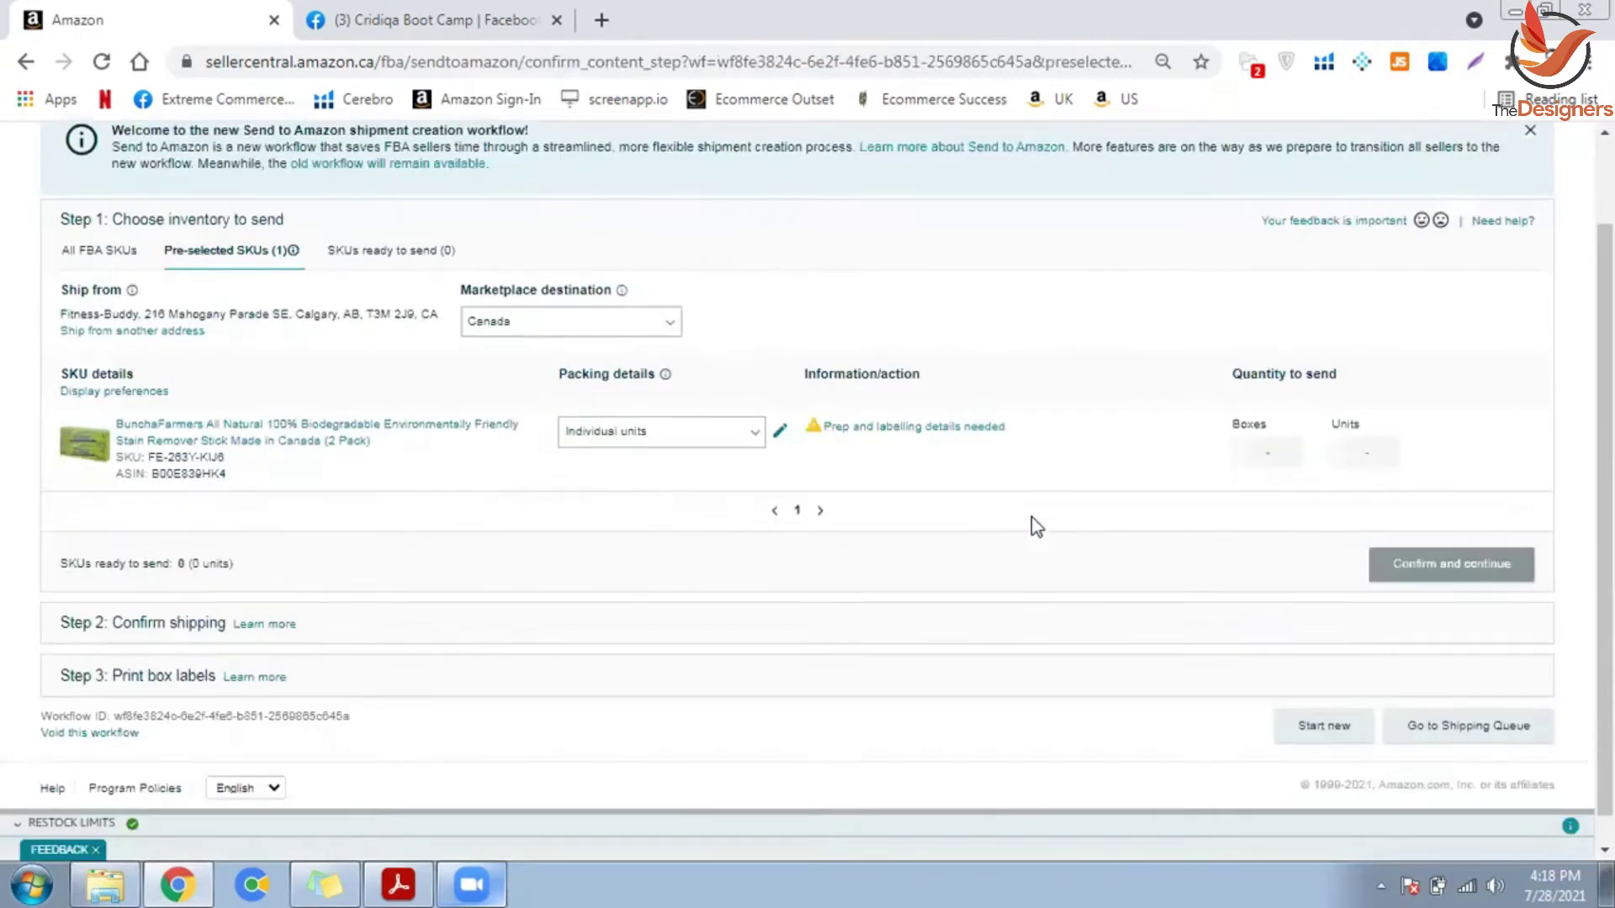
scroll(1033, 513, down, 1)
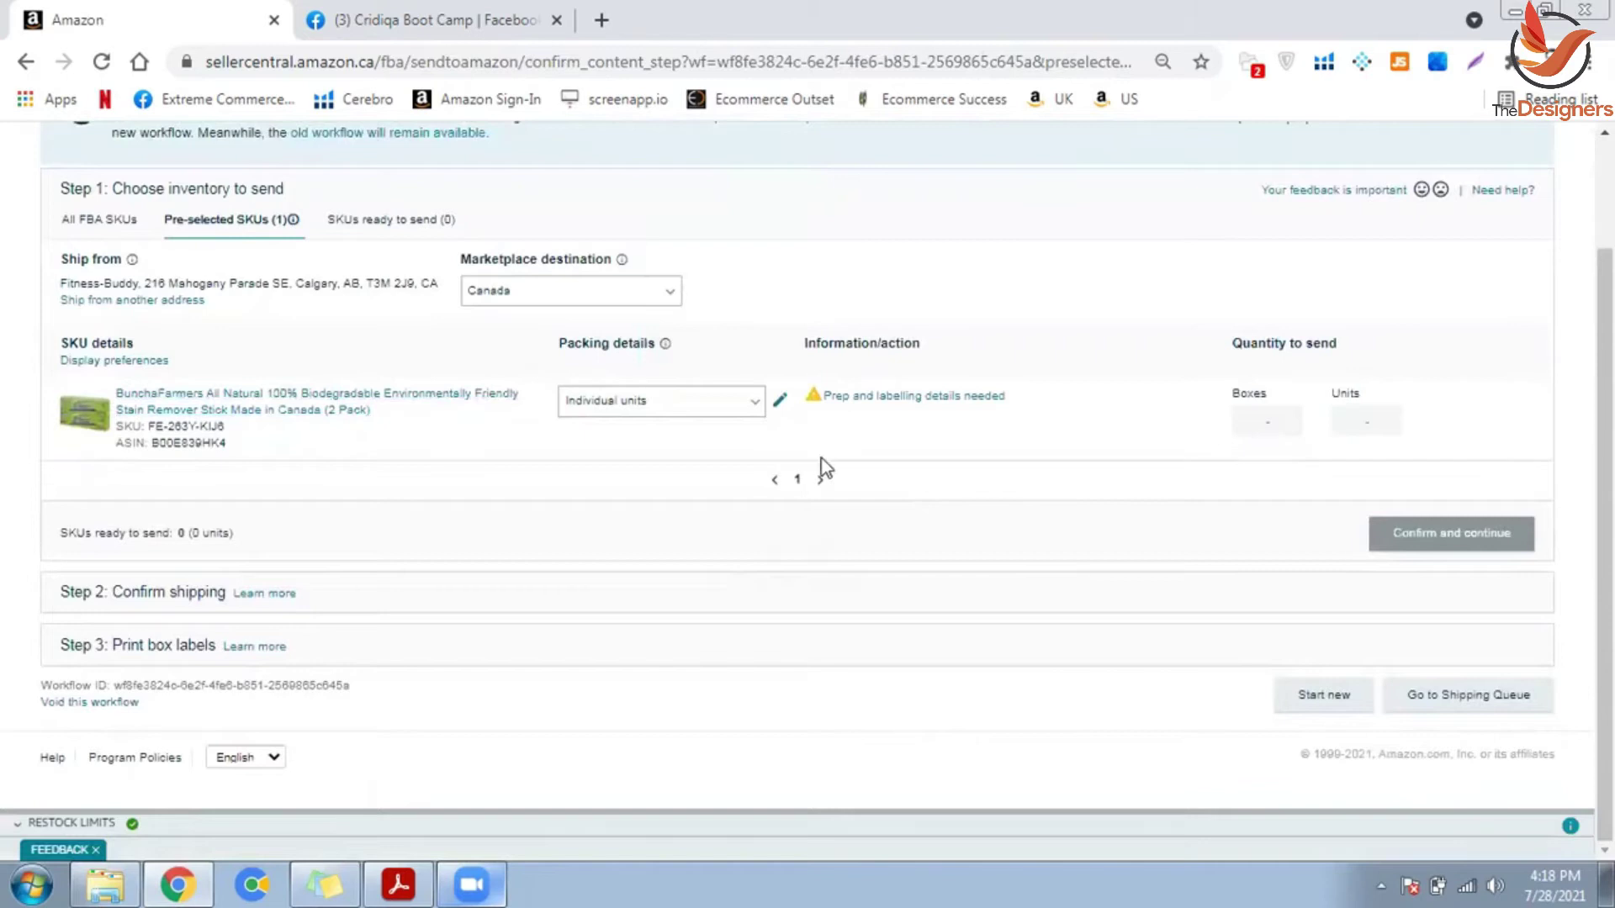
scroll(820, 457, up, 2)
Step: Return to the old shipment creation workflow and continue with a new shipping plan for individual products
click(353, 267)
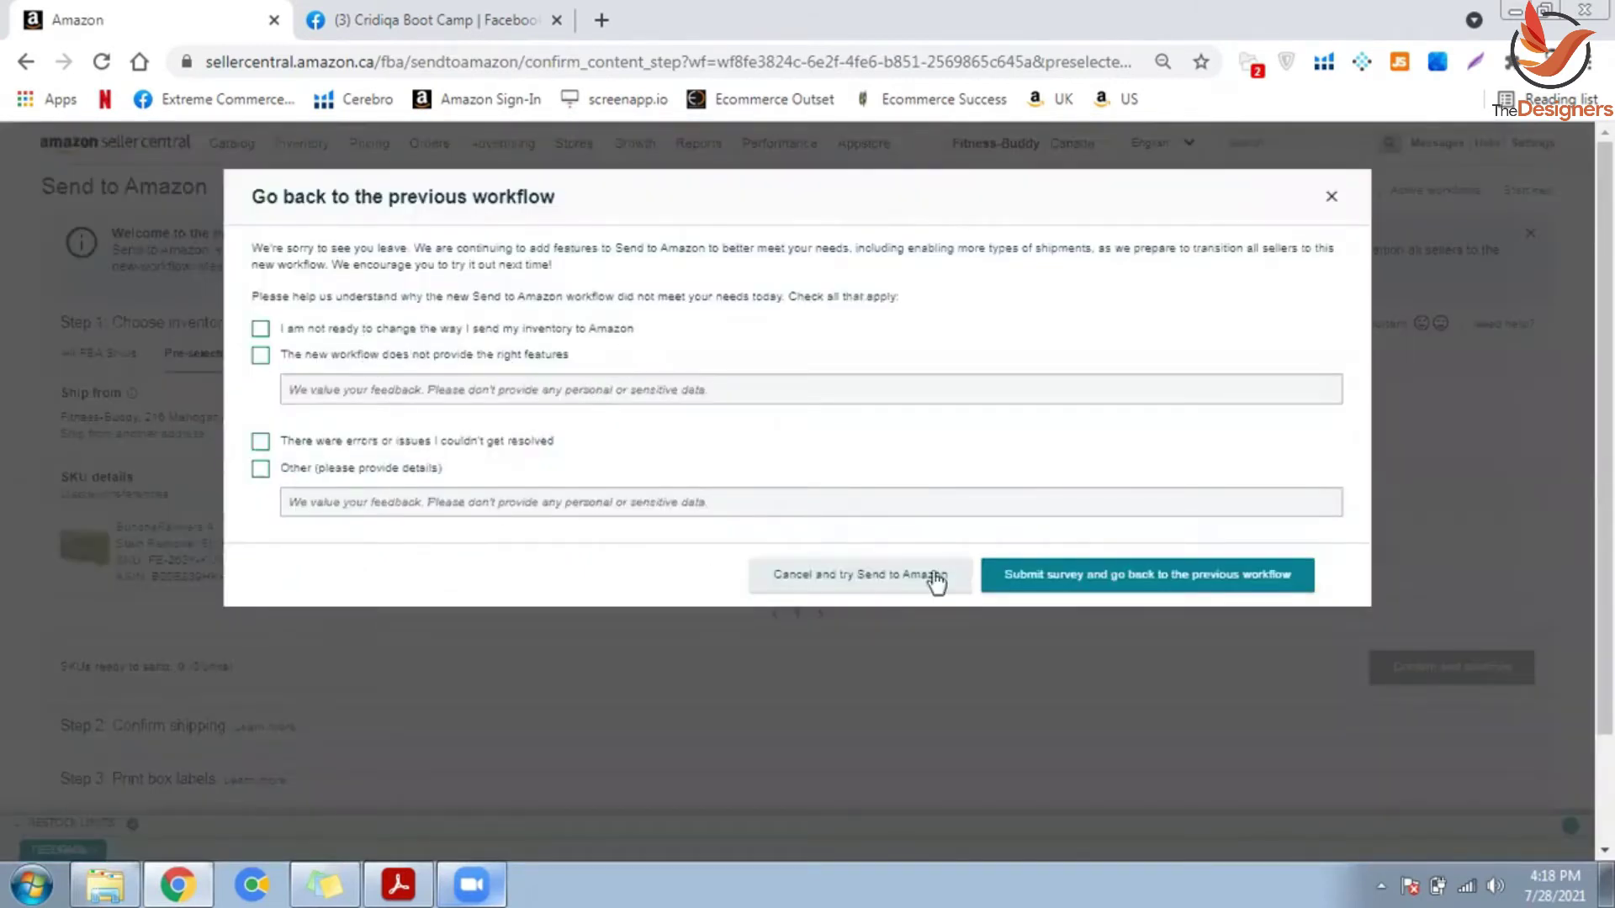
click(754, 584)
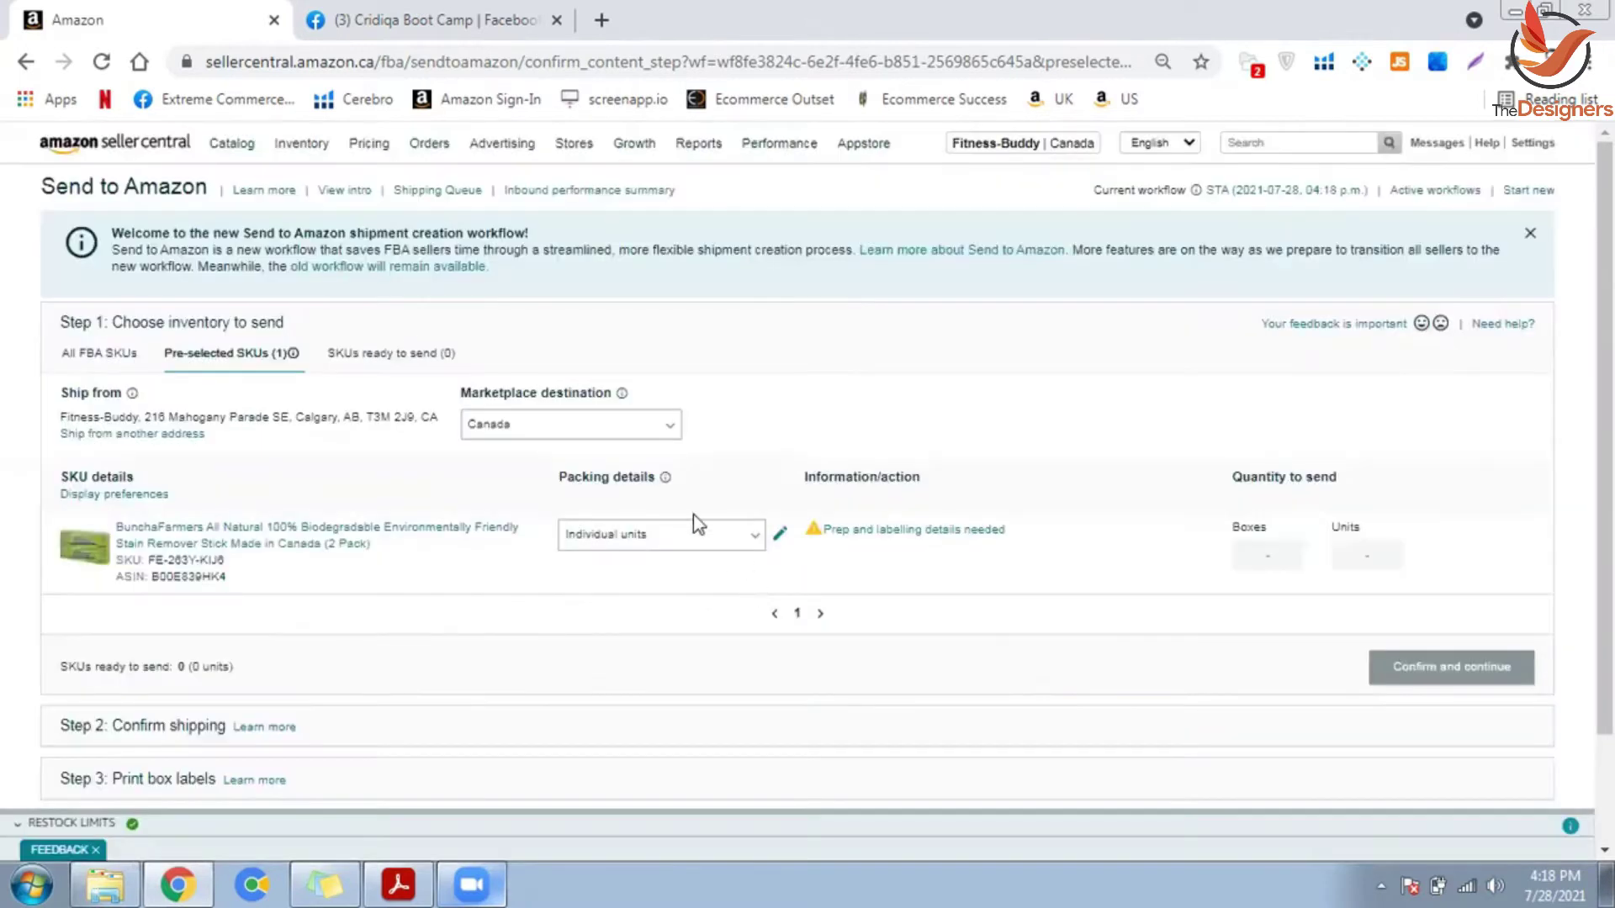
click(353, 268)
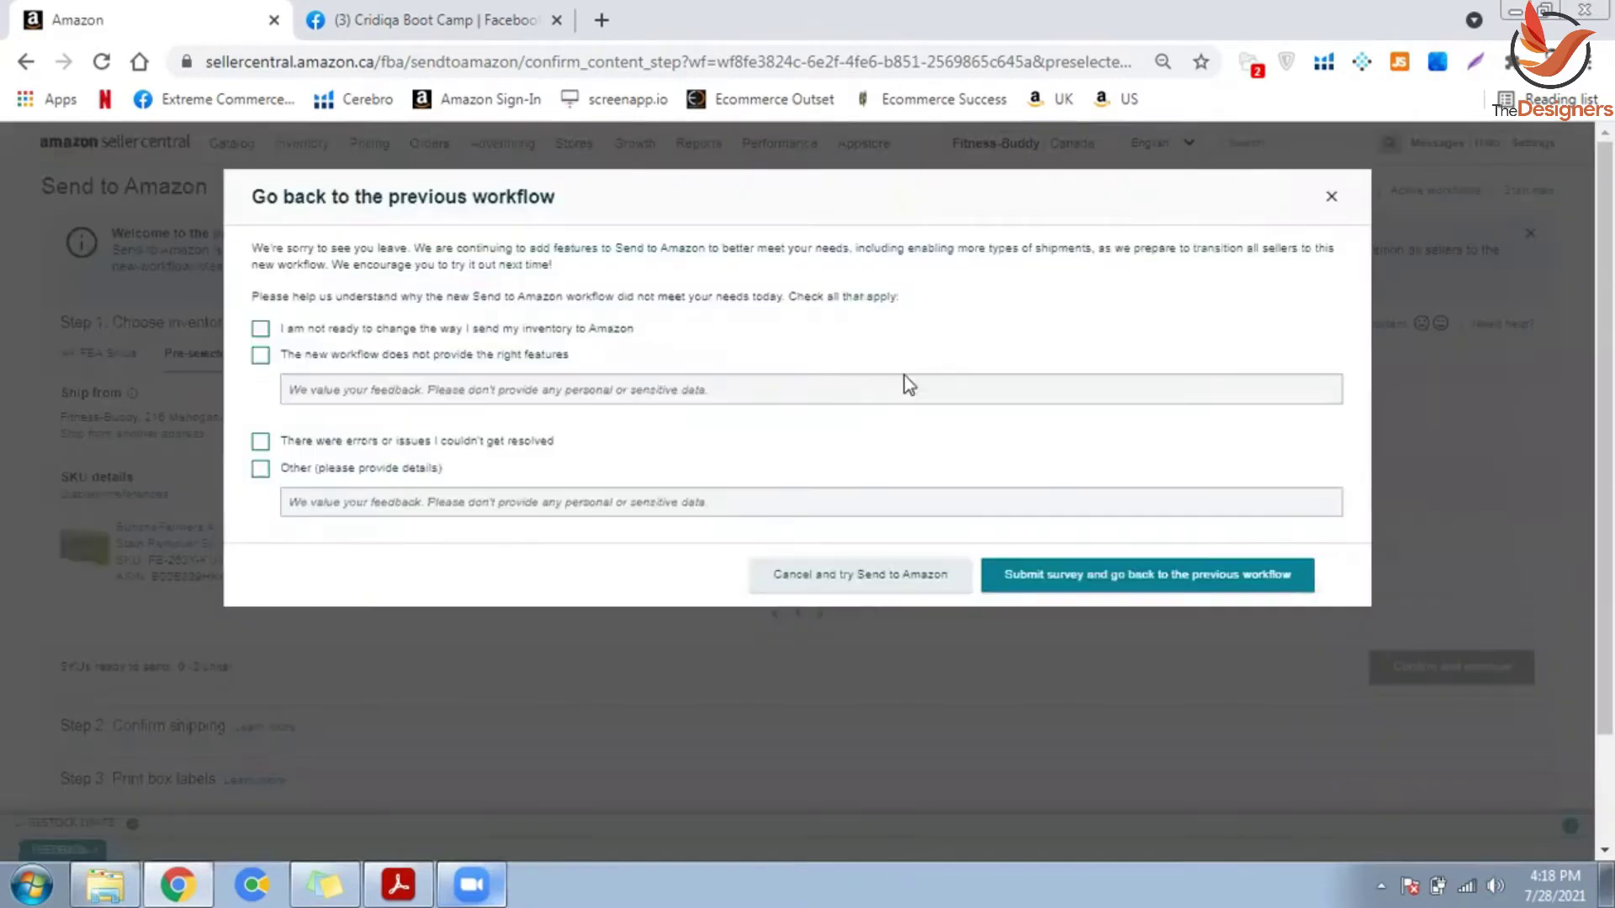
click(1214, 571)
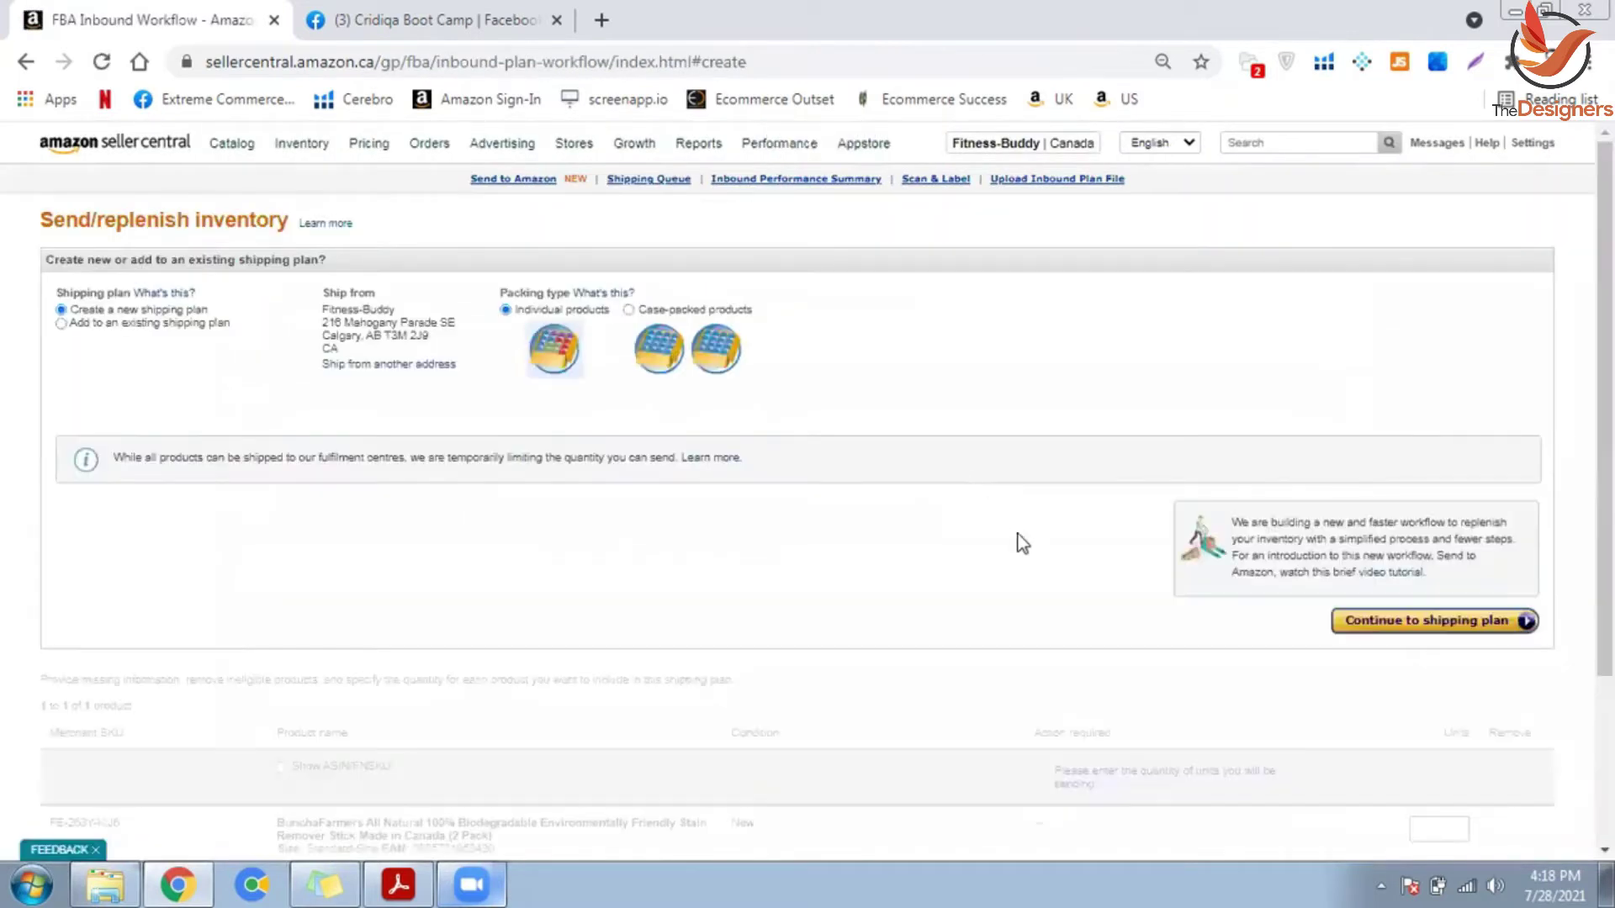
click(1409, 626)
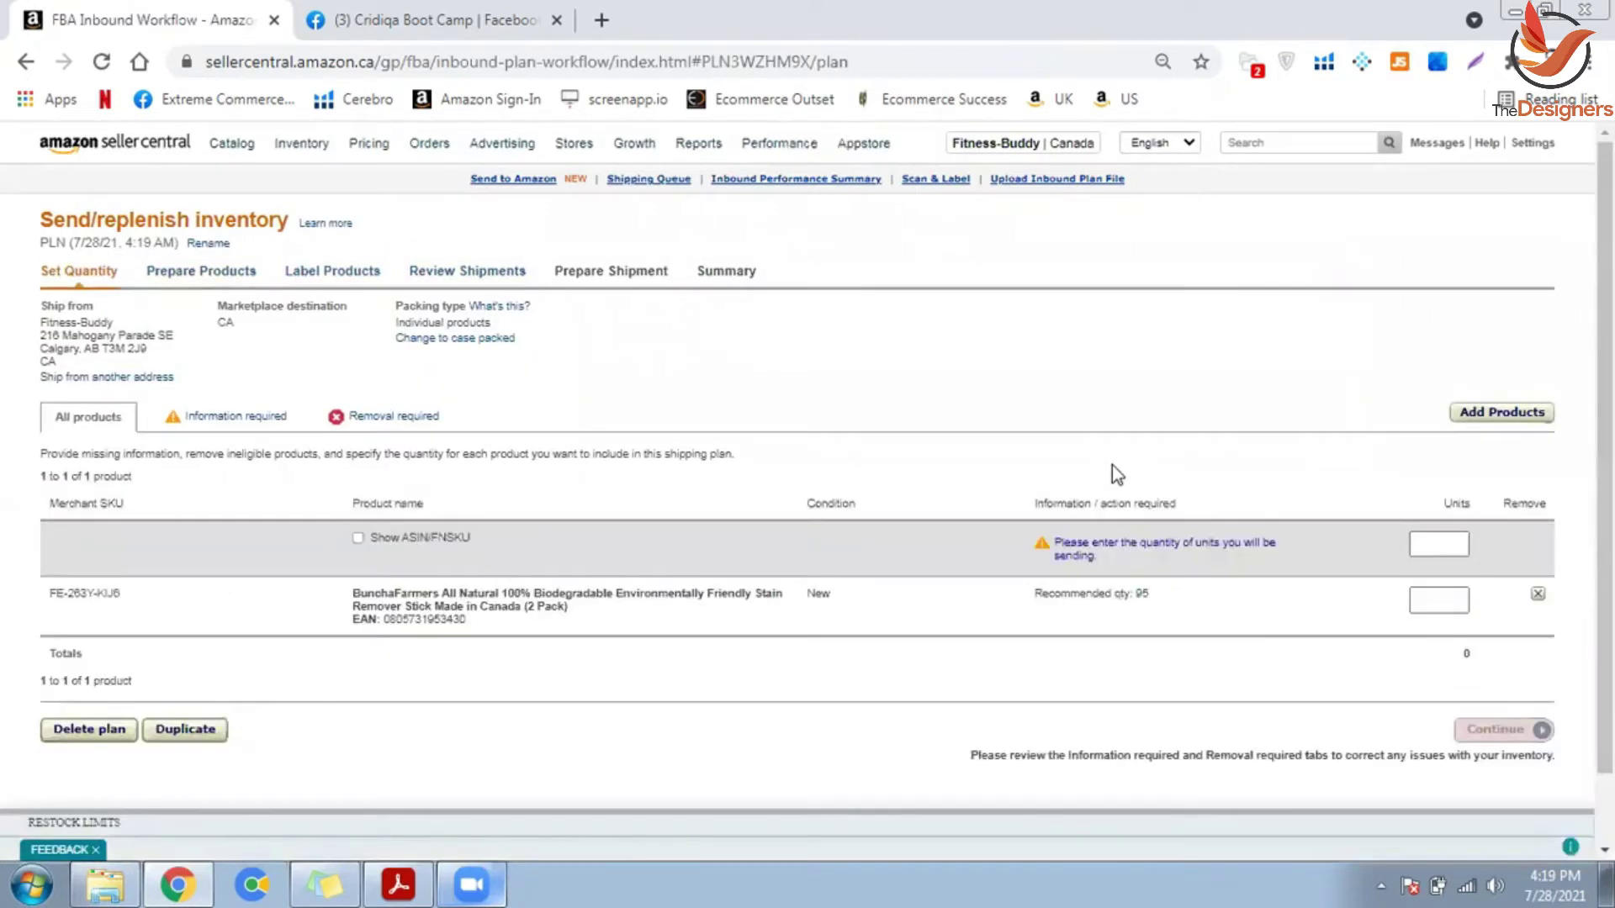
Step: Set the stain remover's quantity to 95 units and continue to product preparation
scroll(1112, 466, down, 2)
click(1429, 412)
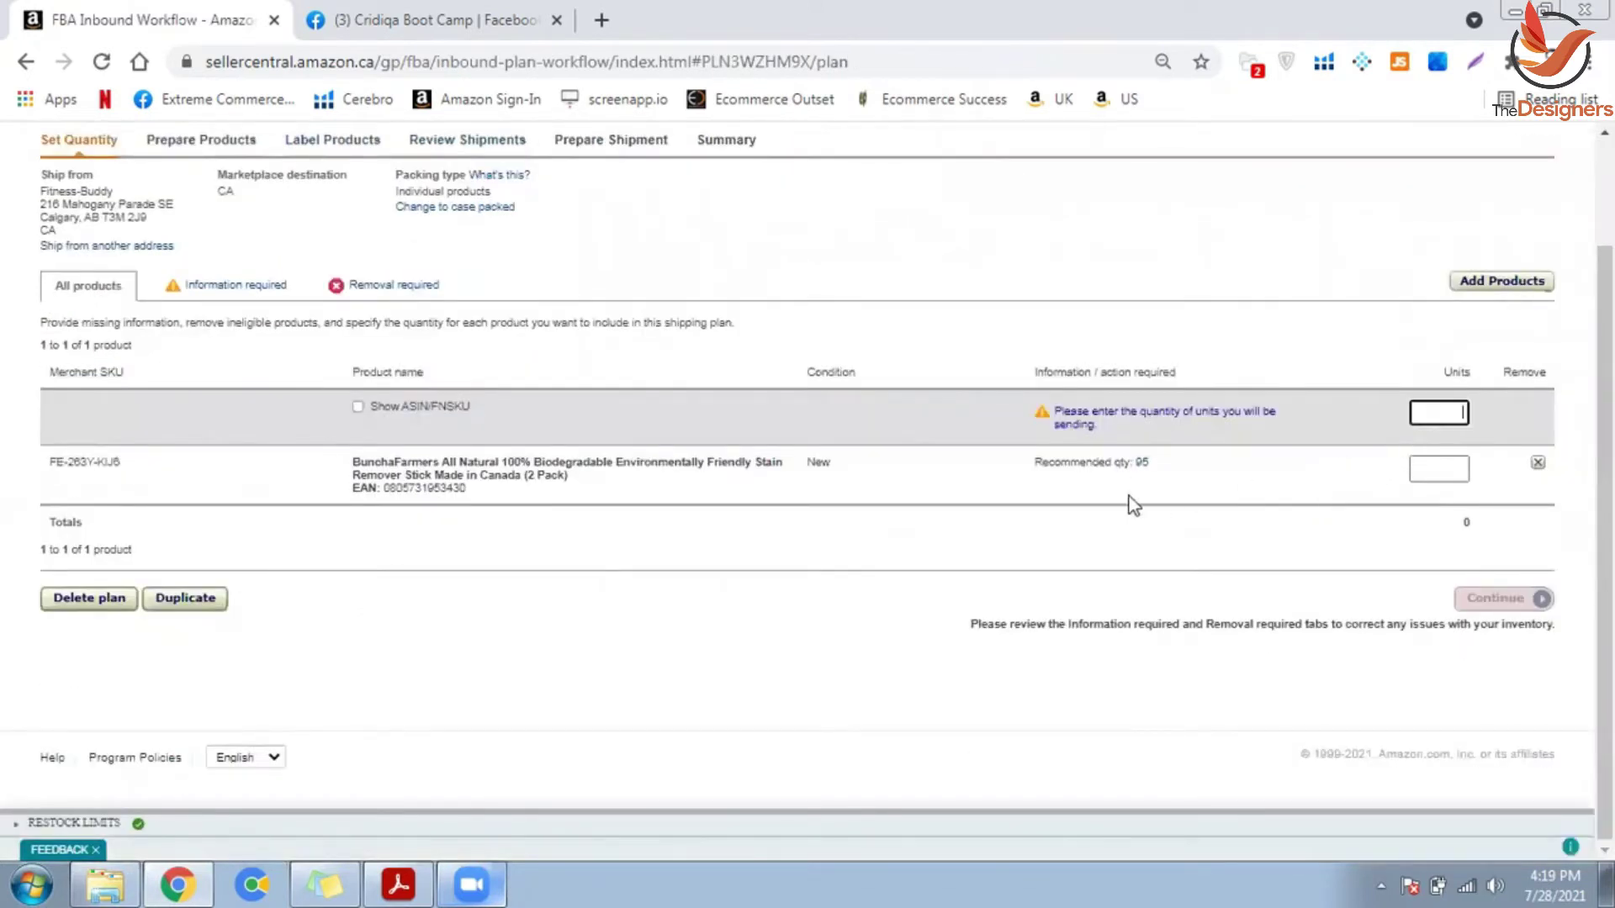
text(95)
drag(1141, 489, 1136, 560)
click(1174, 492)
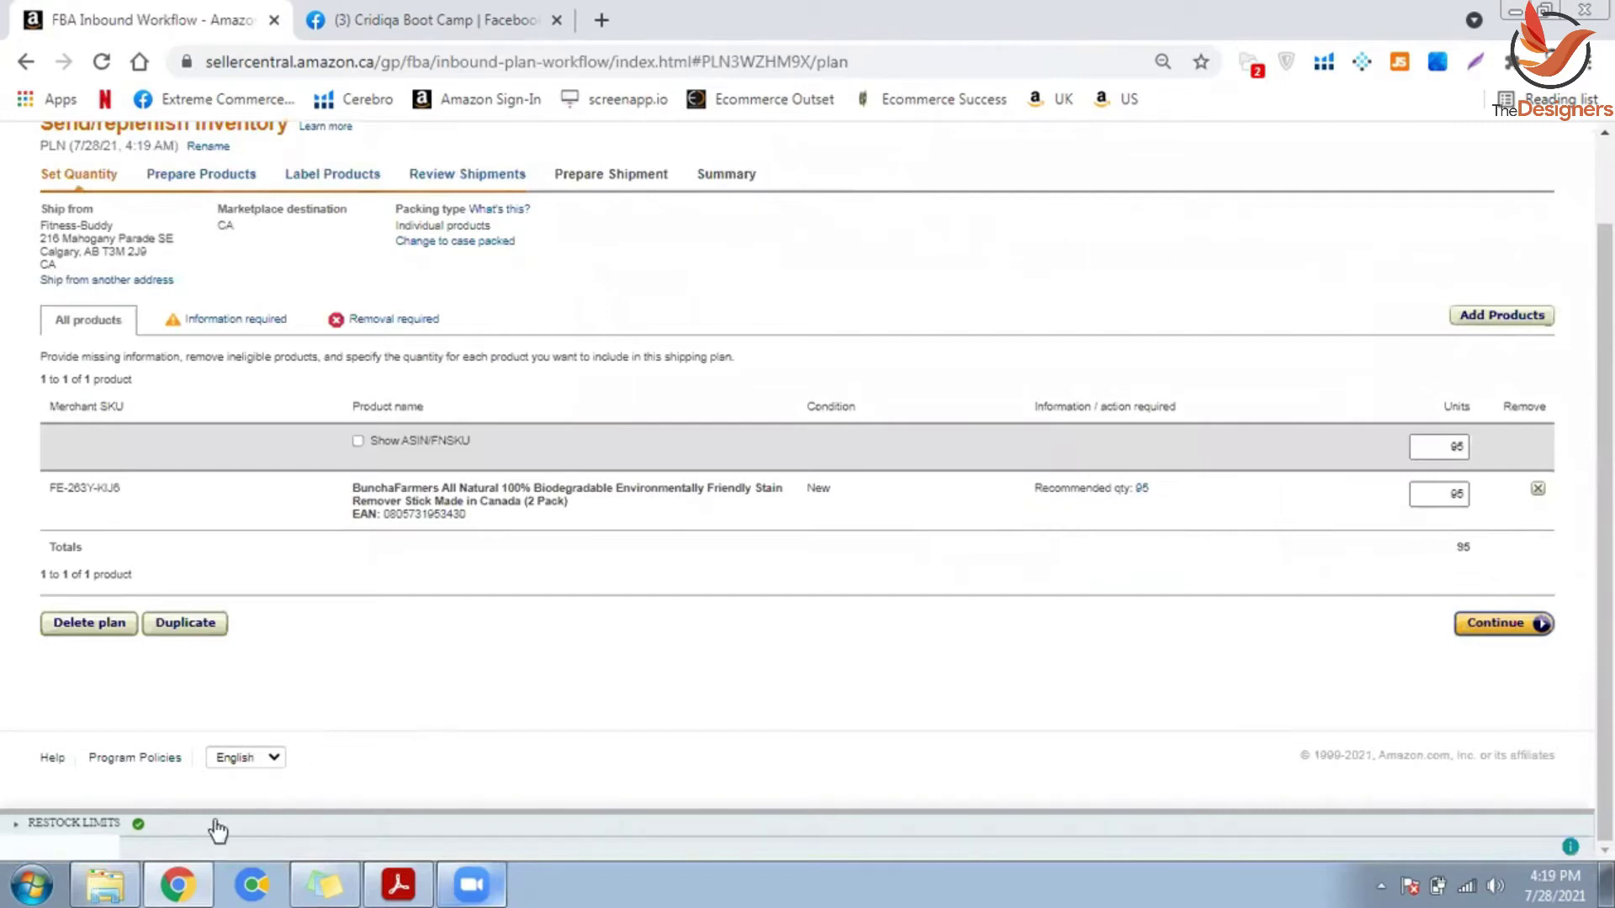
click(227, 826)
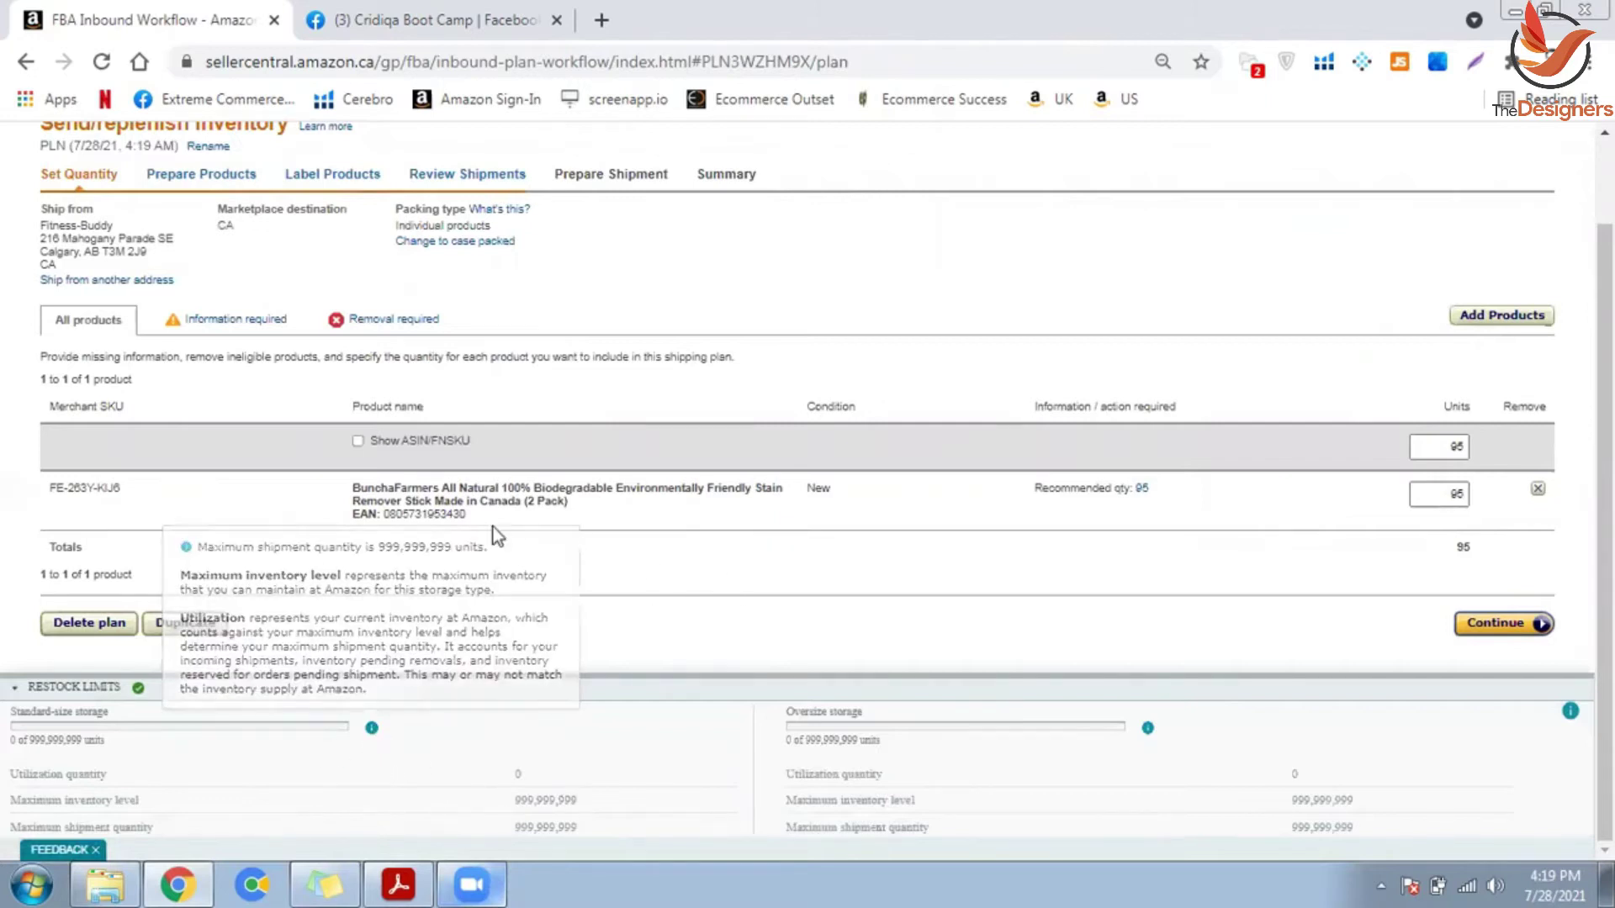
click(1526, 623)
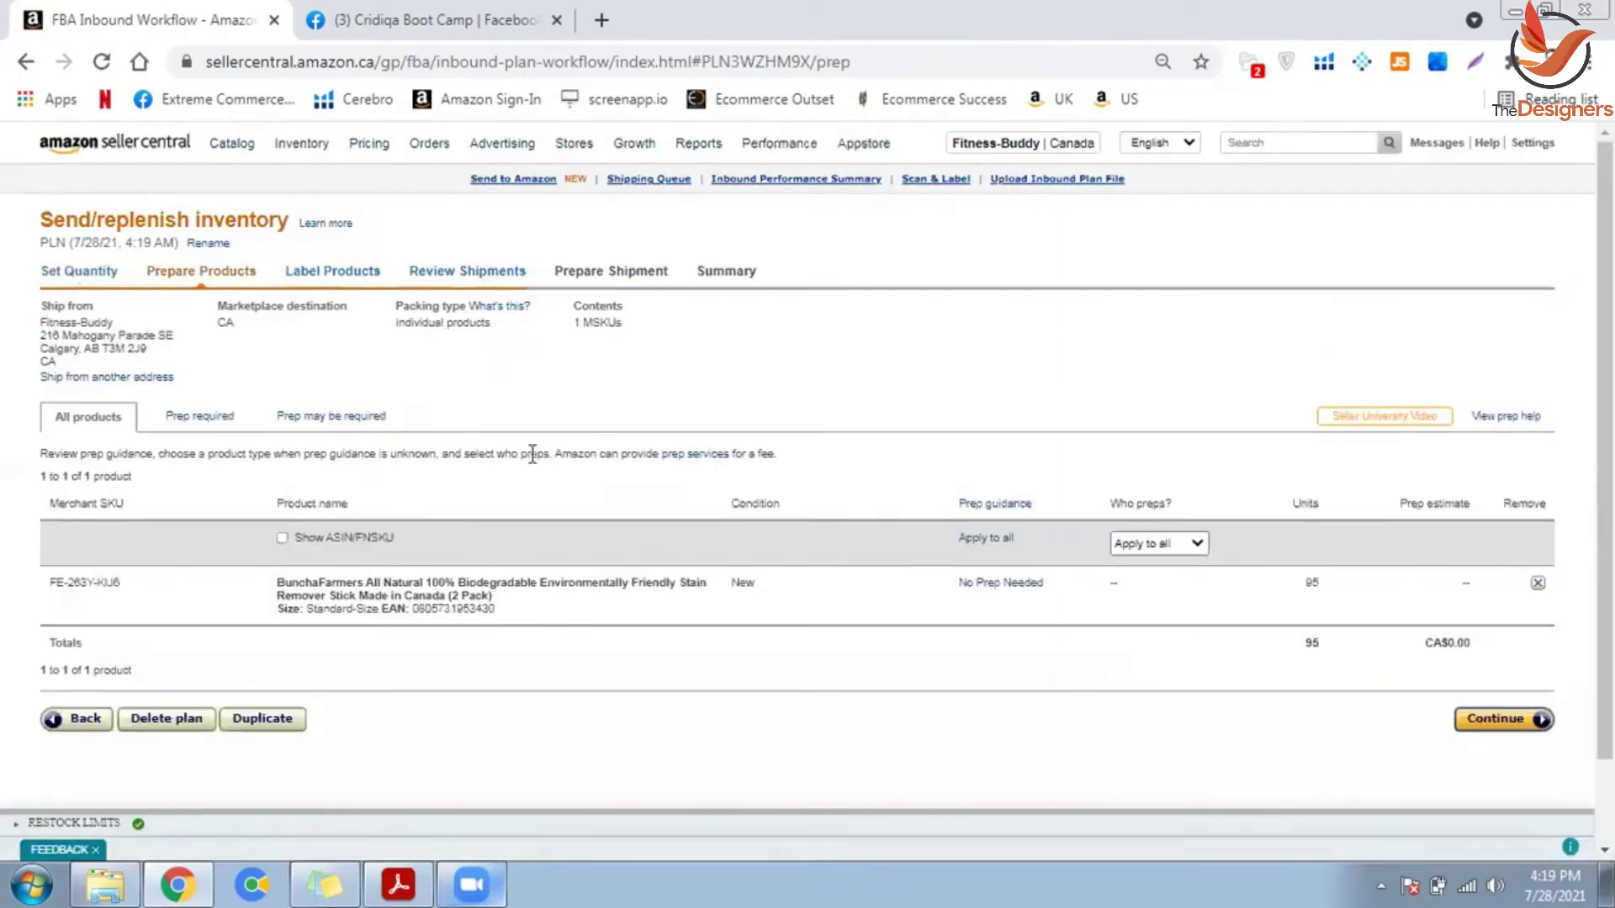
Step: Set who preps to Merchant for all products, dismissing the terms for Amazon's prep service
click(1177, 545)
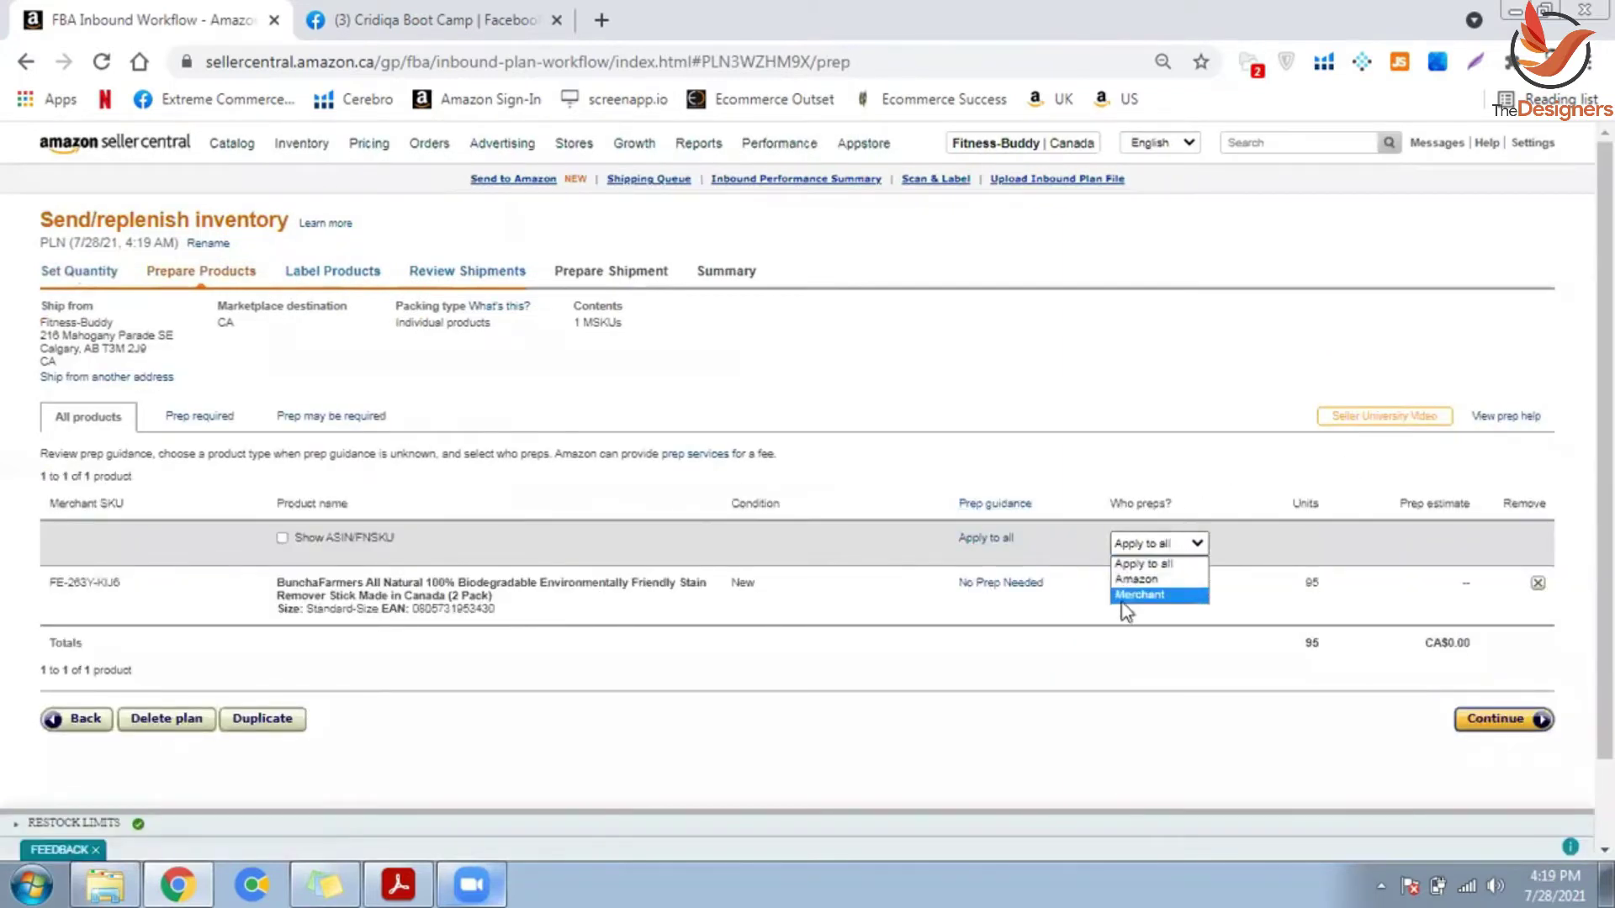
click(1137, 595)
drag(1184, 510, 1128, 523)
click(1126, 543)
click(1132, 582)
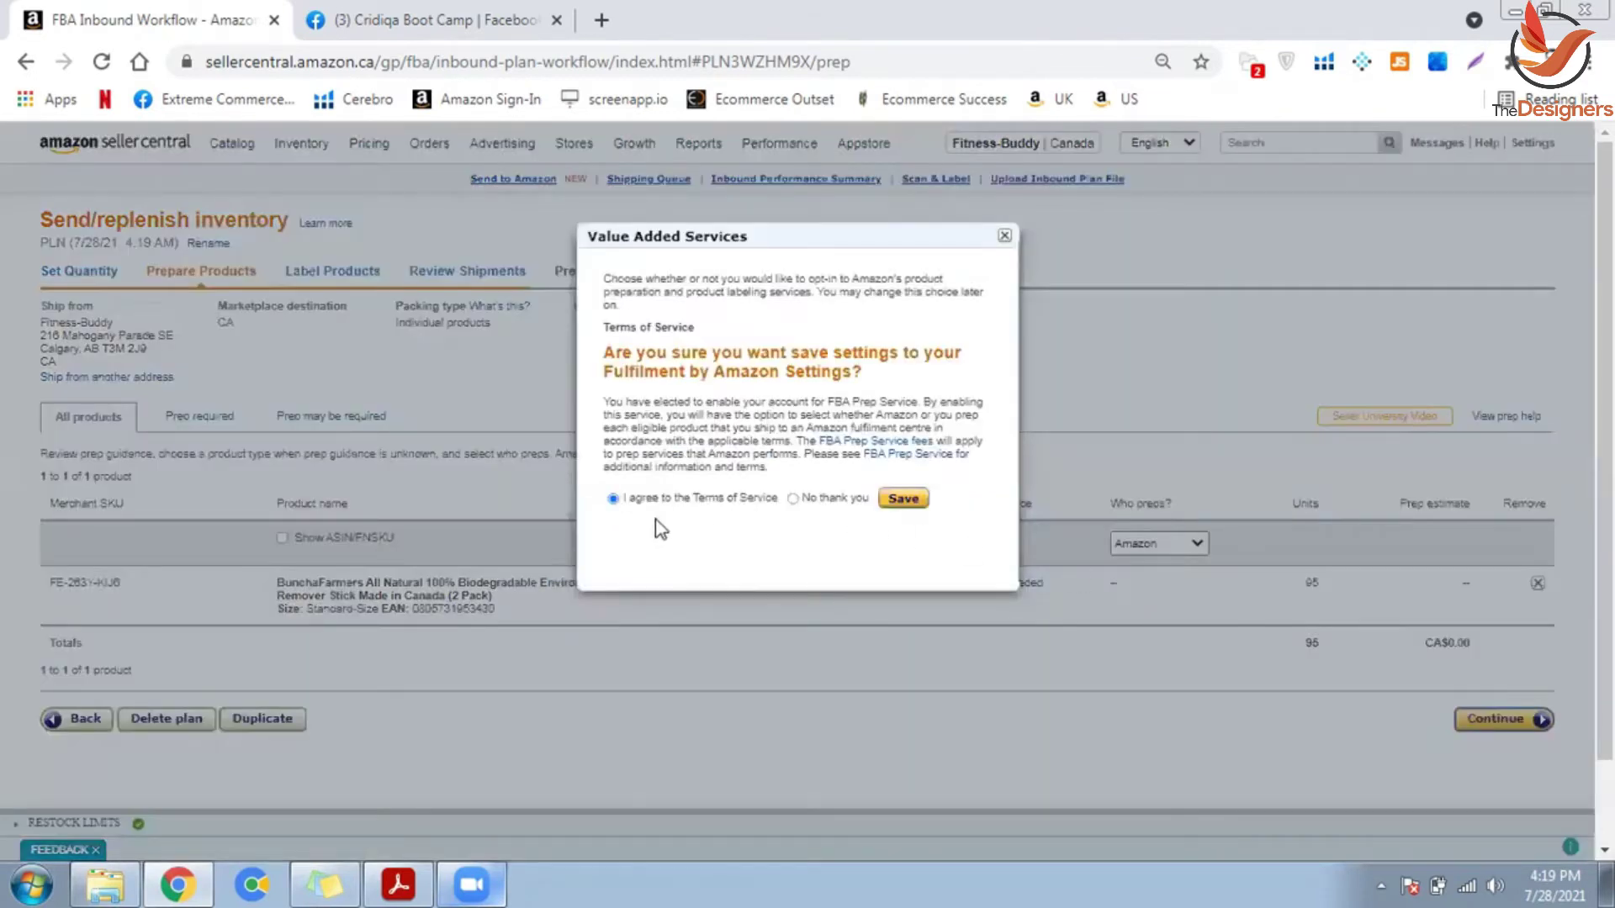
click(1004, 236)
click(1148, 545)
click(1146, 596)
Step: Choose No Prep Needed as the stain remover's prep category and continue to product labelling
click(971, 582)
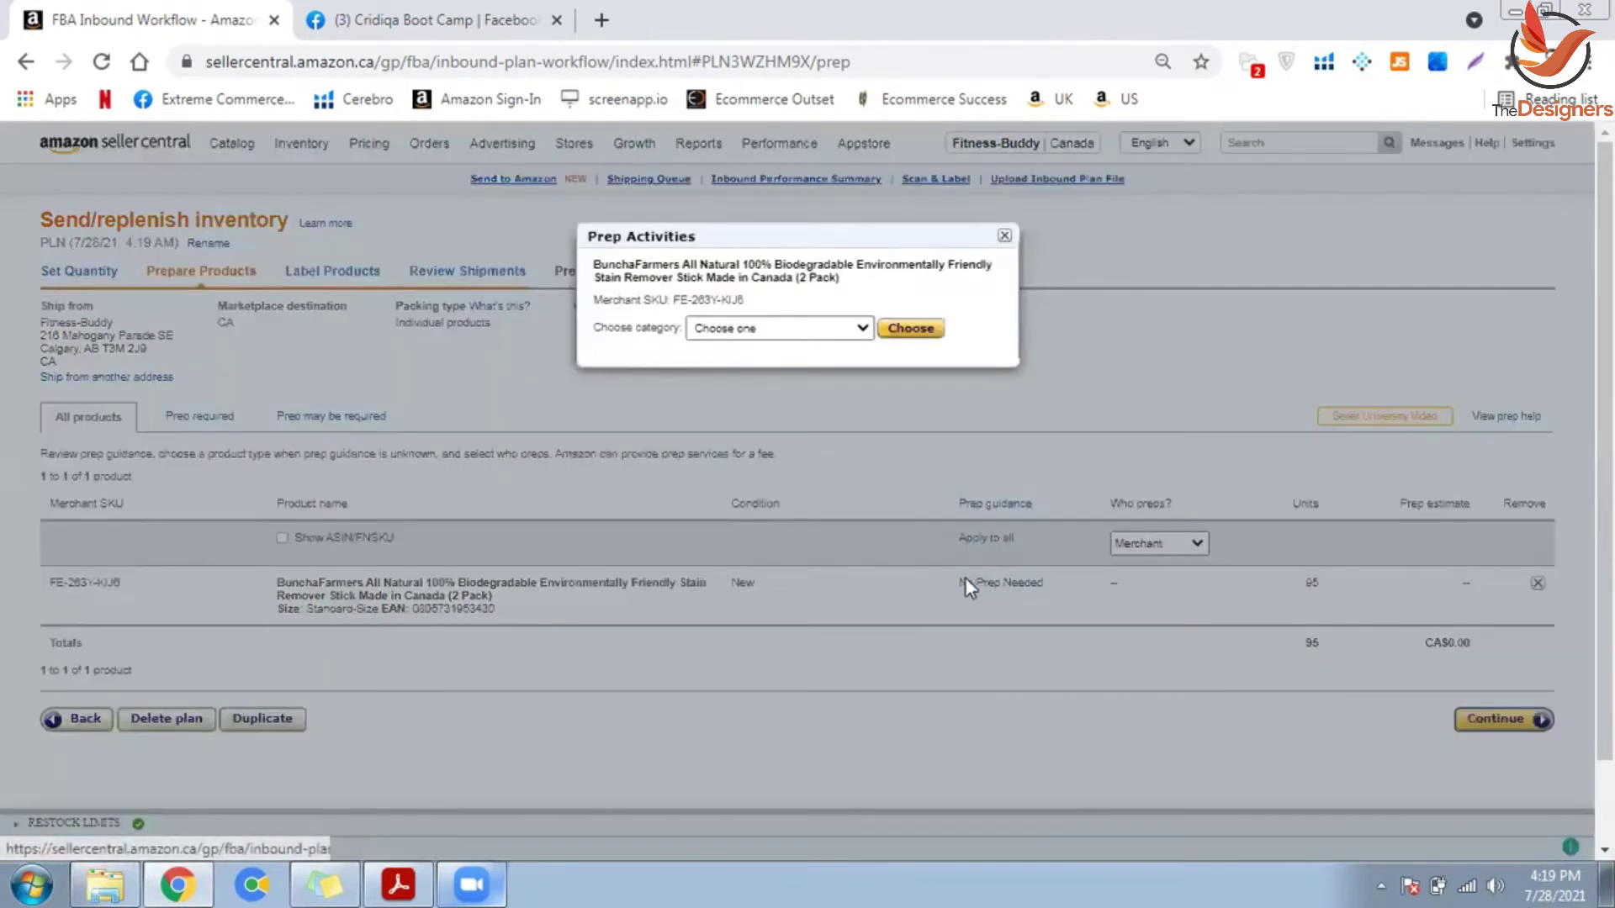
click(862, 329)
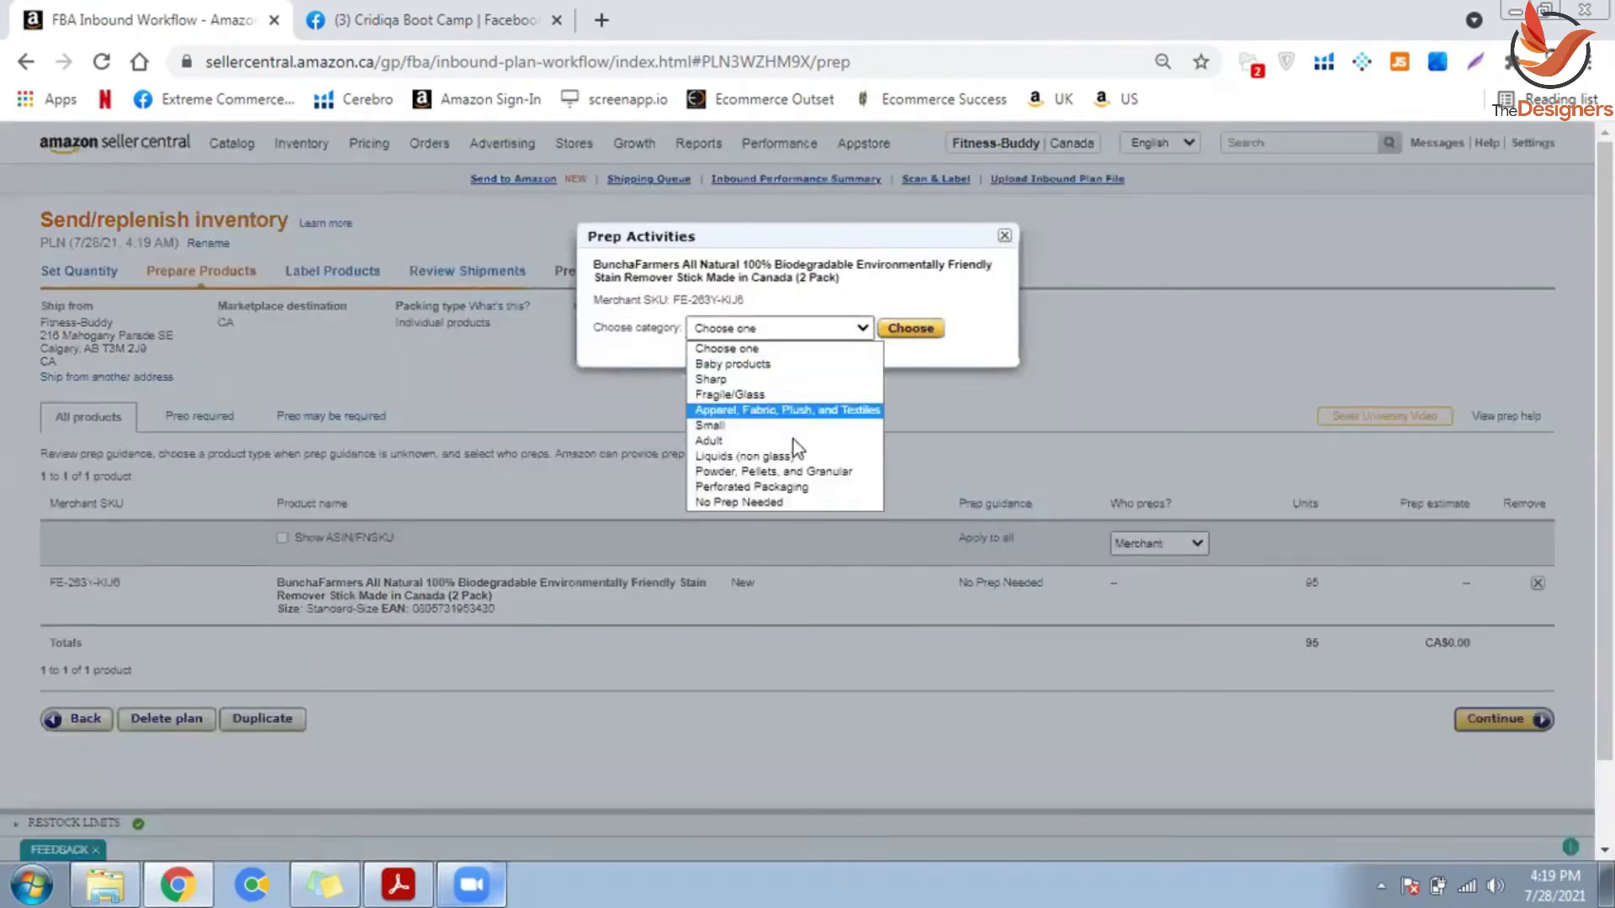
click(744, 503)
click(910, 329)
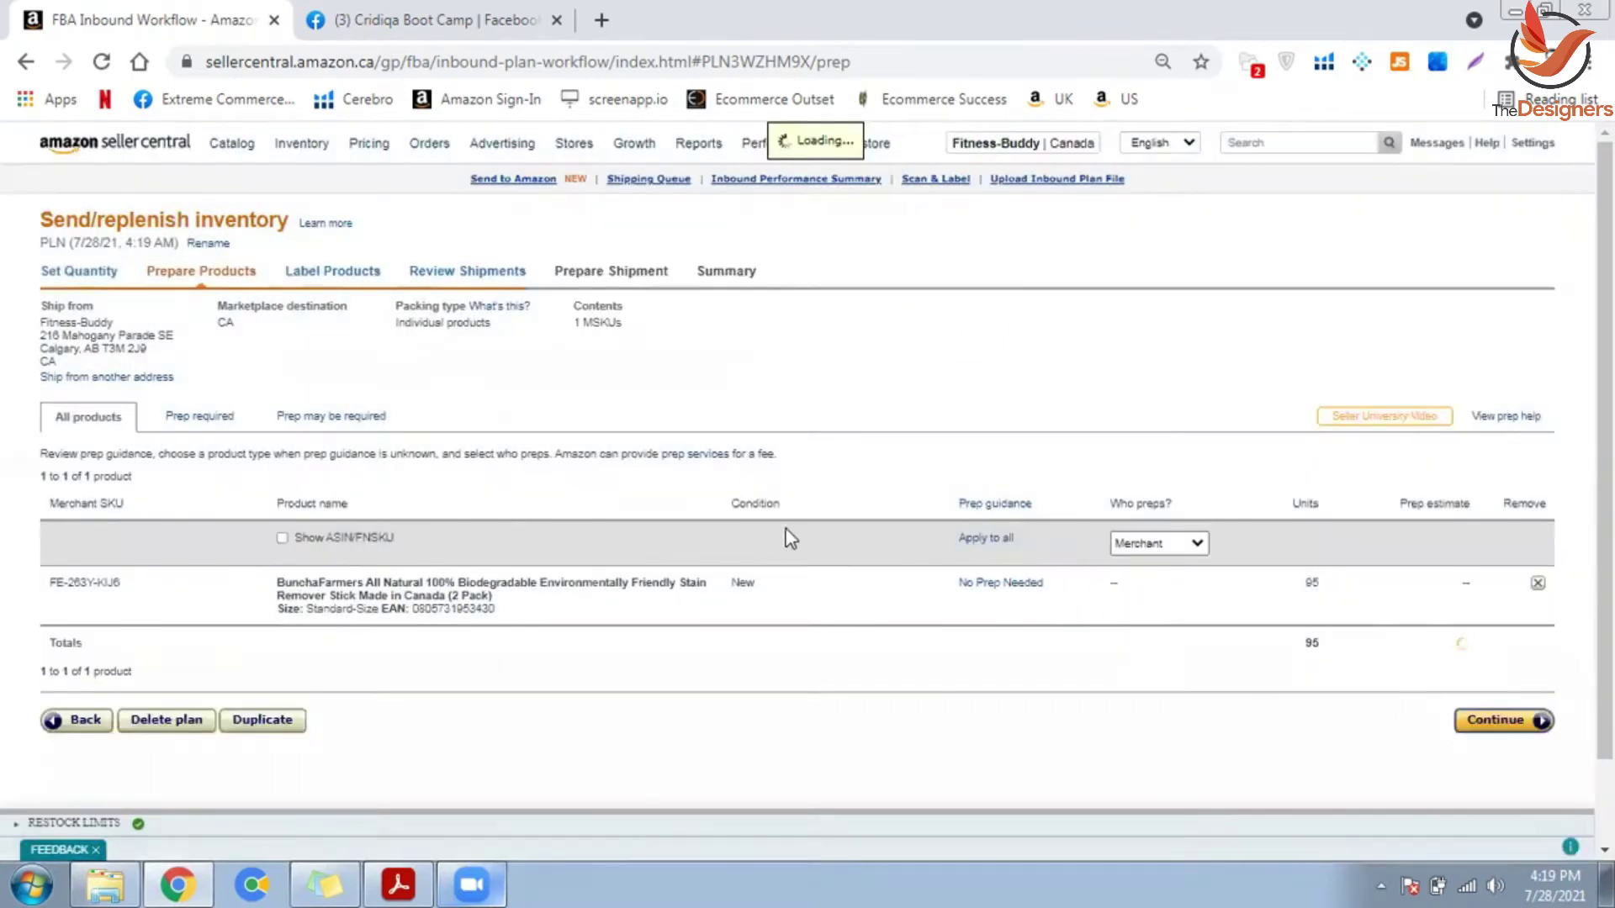
drag(1419, 647, 1476, 648)
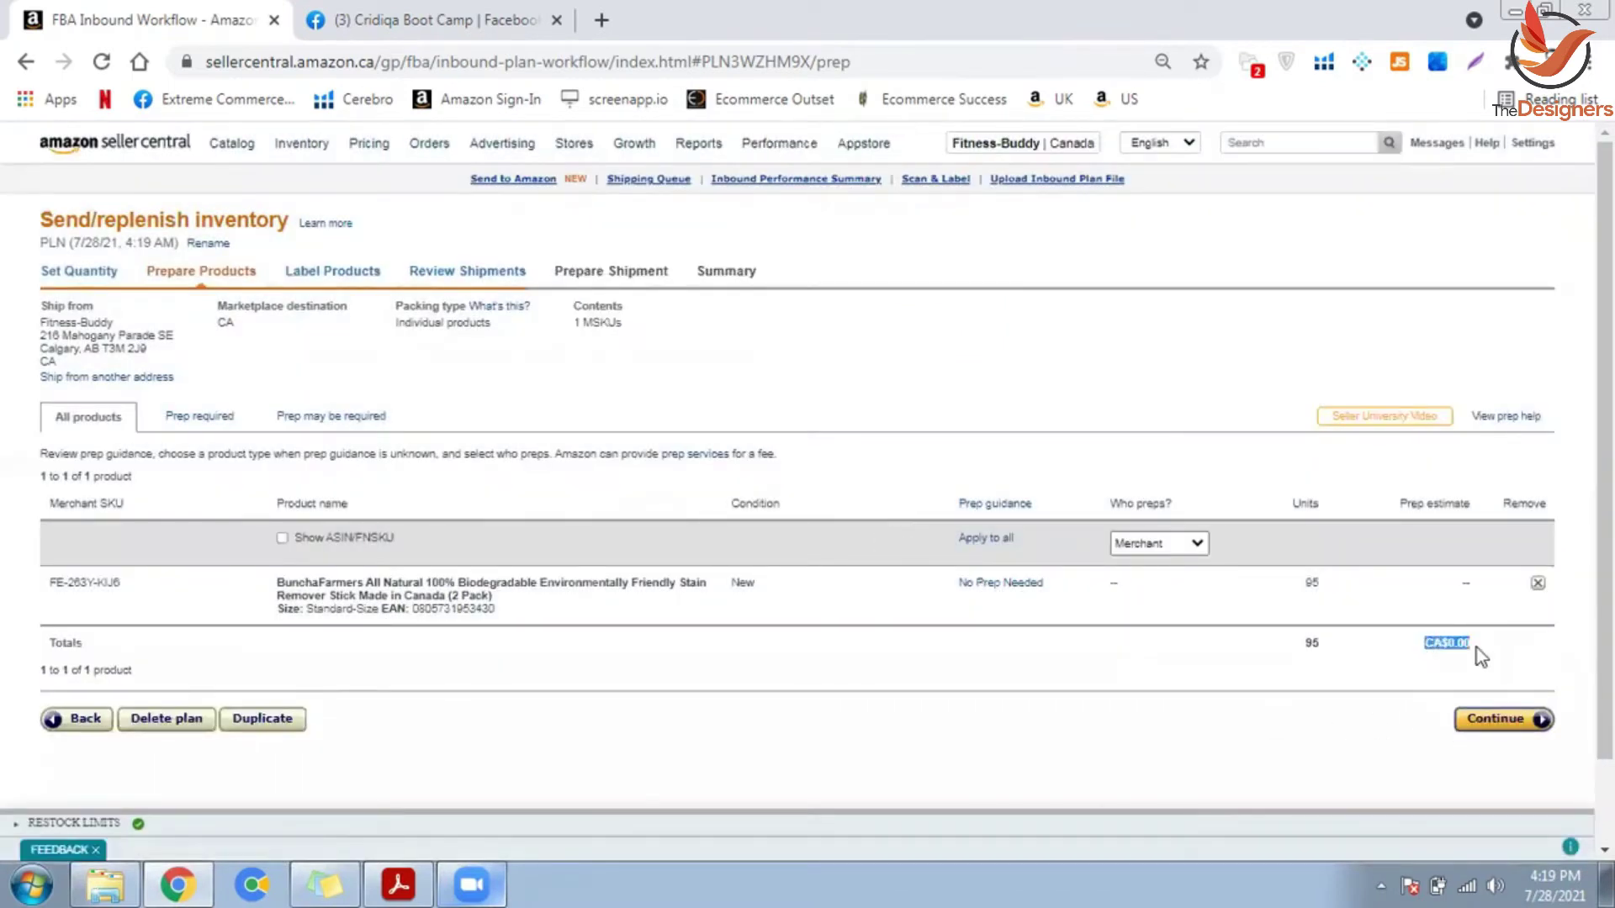
click(1502, 721)
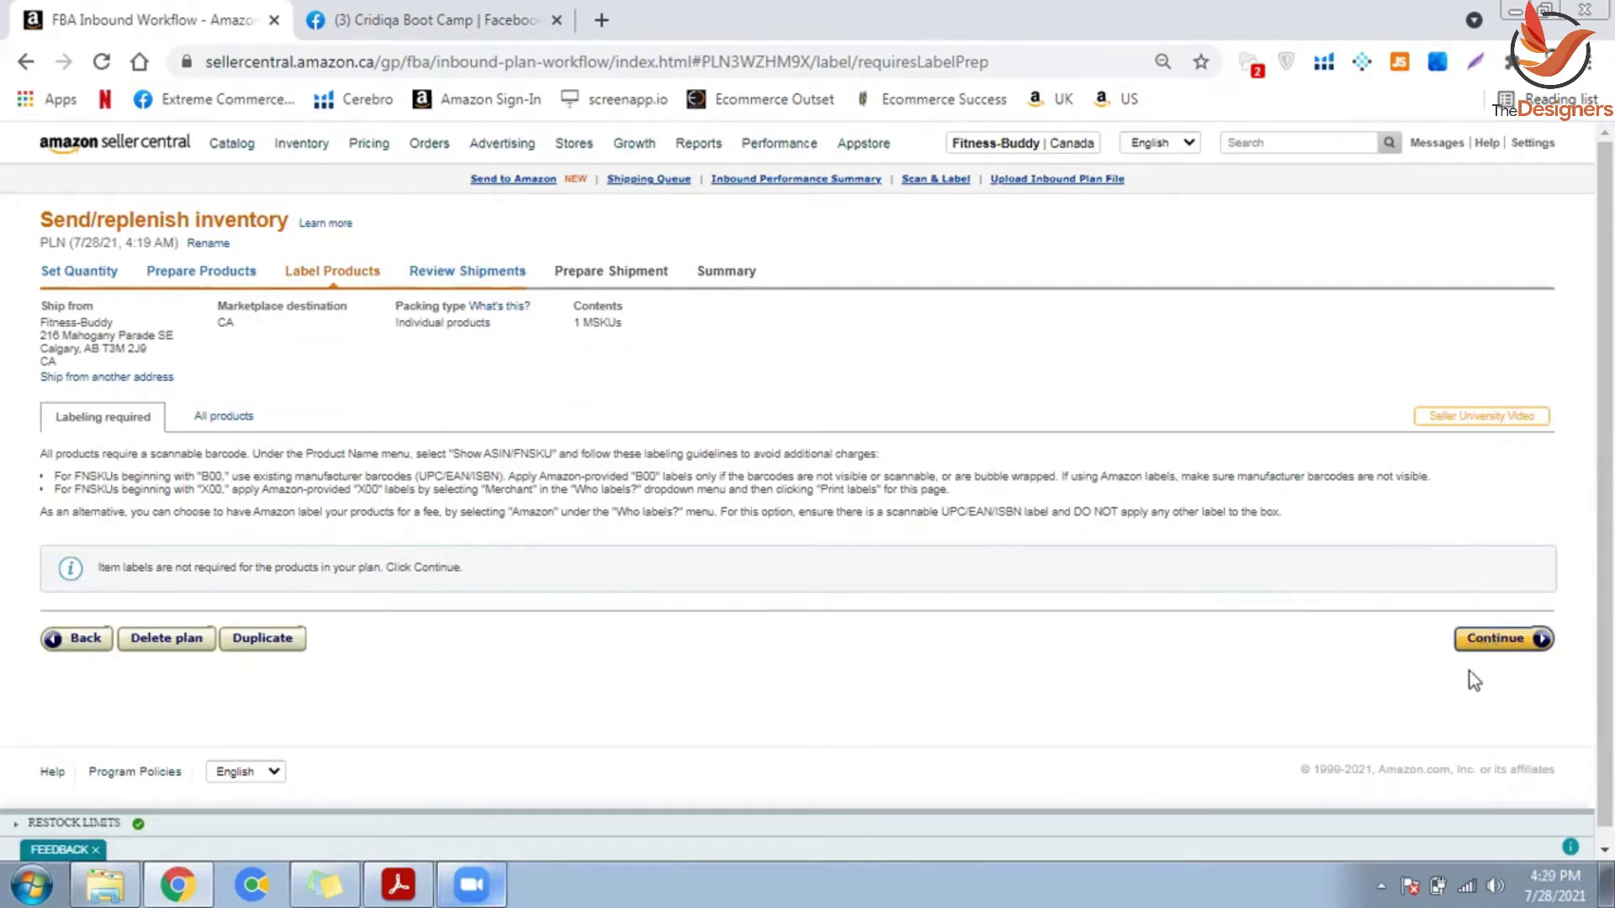
Step: Continue past product labelling and approve the new shipment with its default name
click(1514, 646)
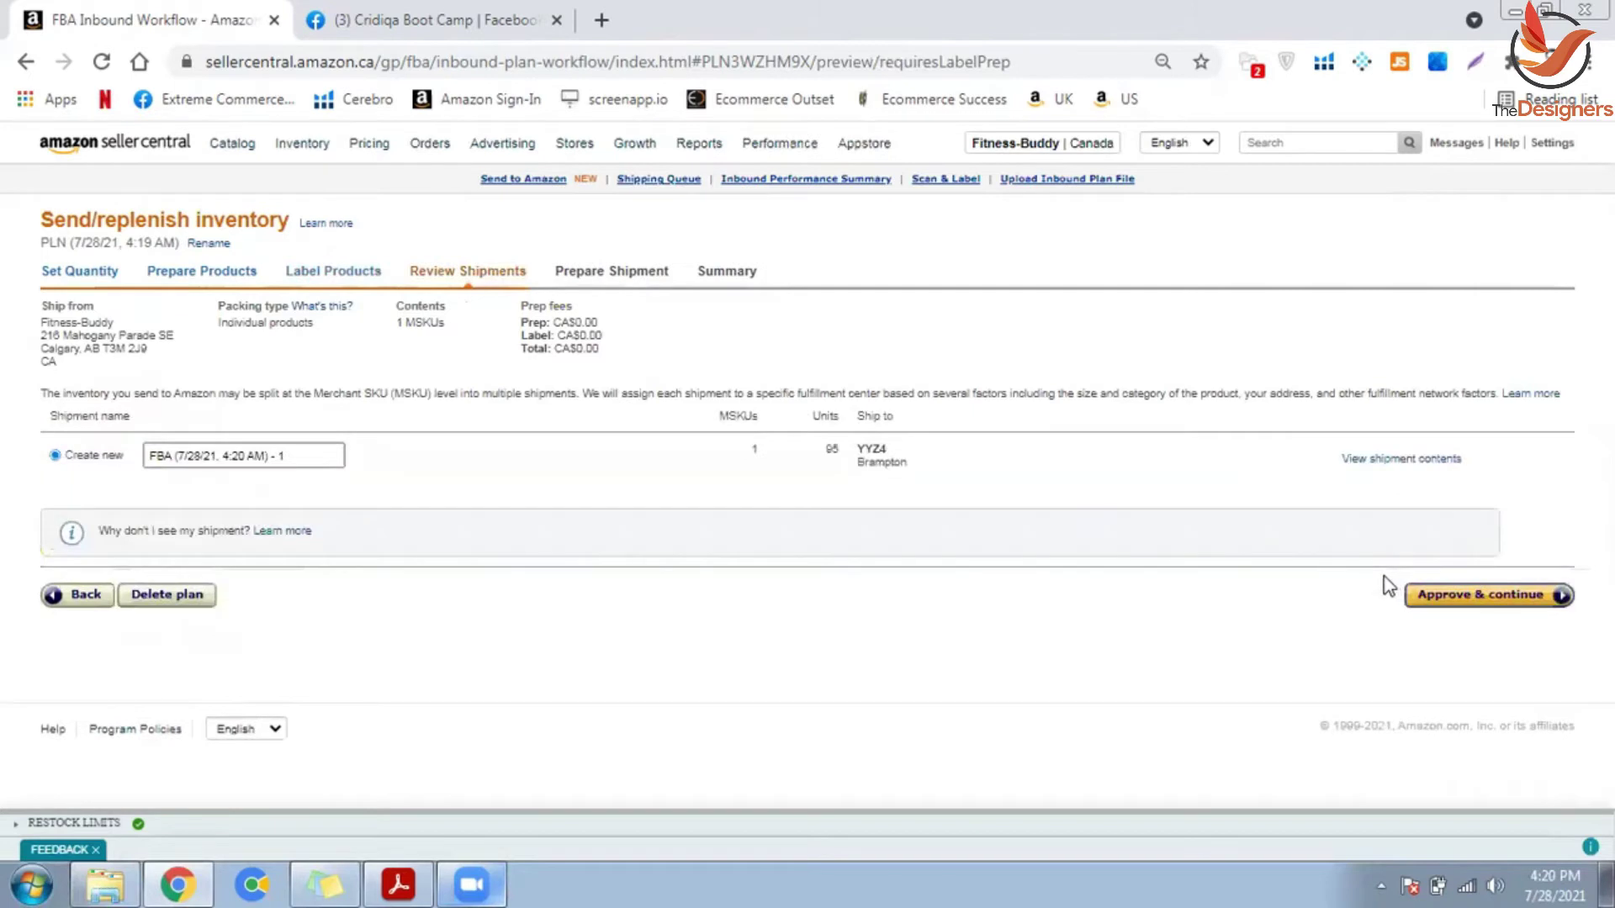
drag(156, 456, 338, 459)
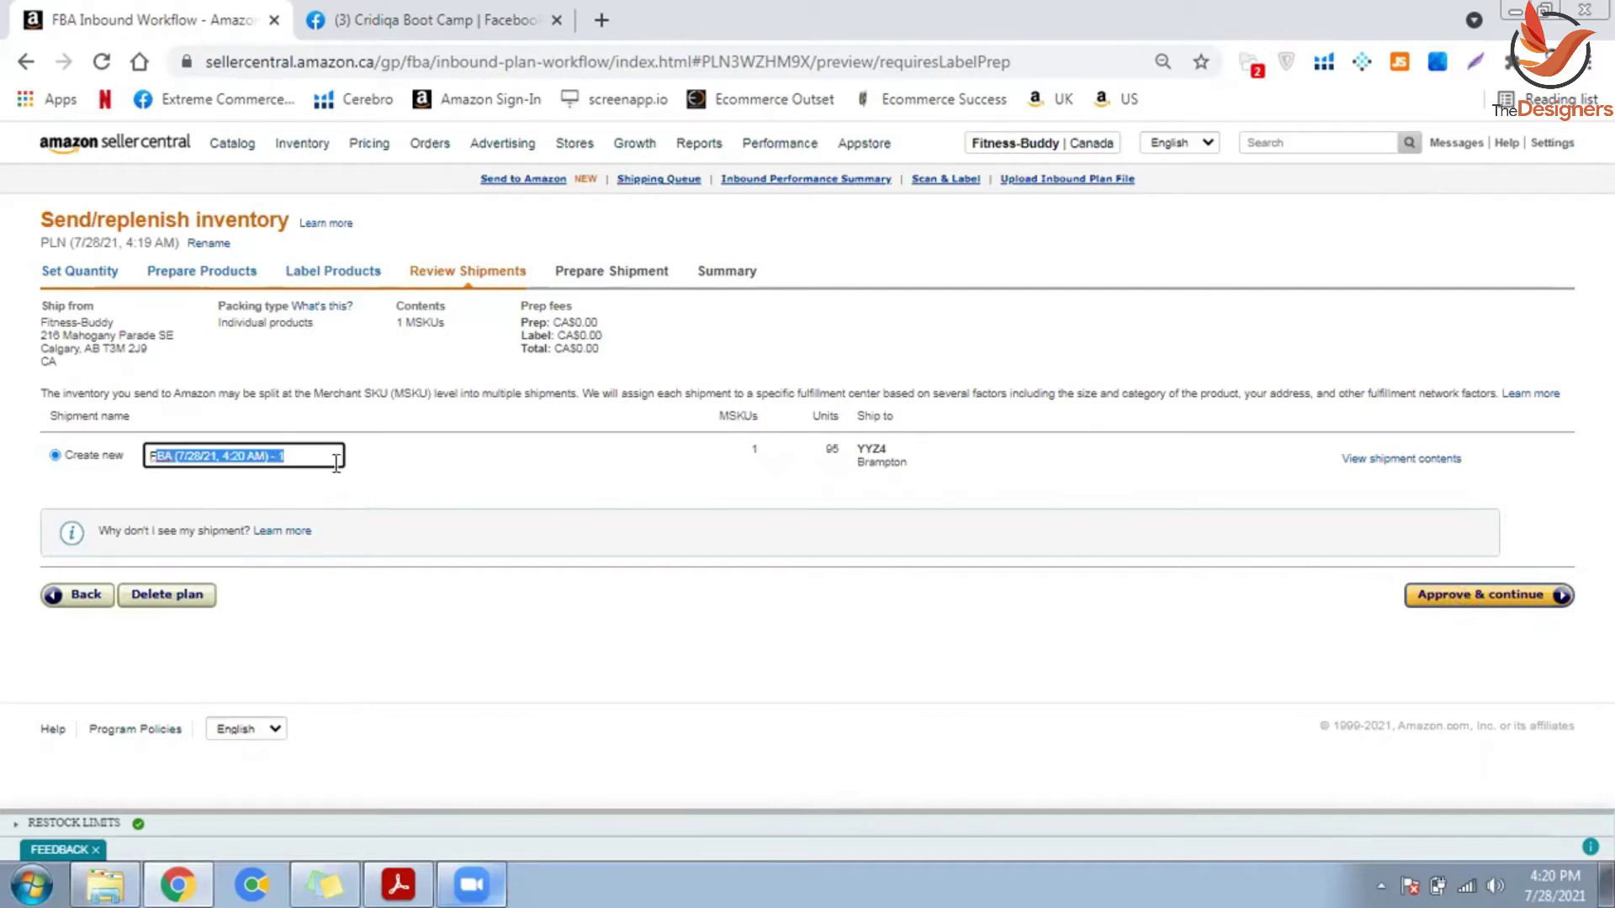
triple_click(332, 461)
click(1211, 601)
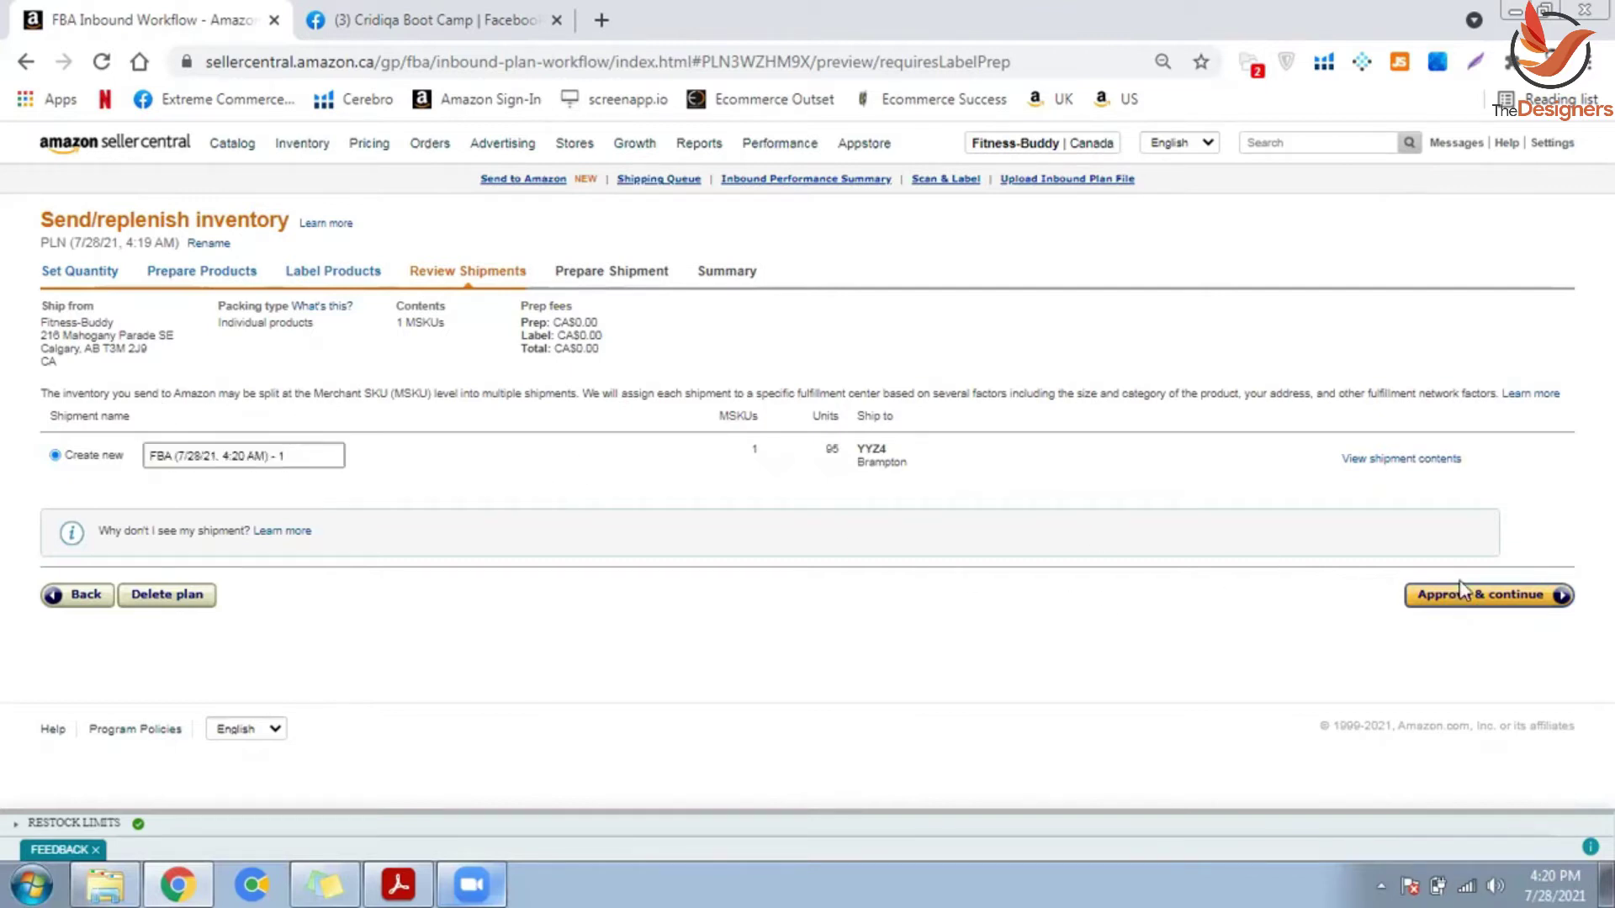
click(1461, 599)
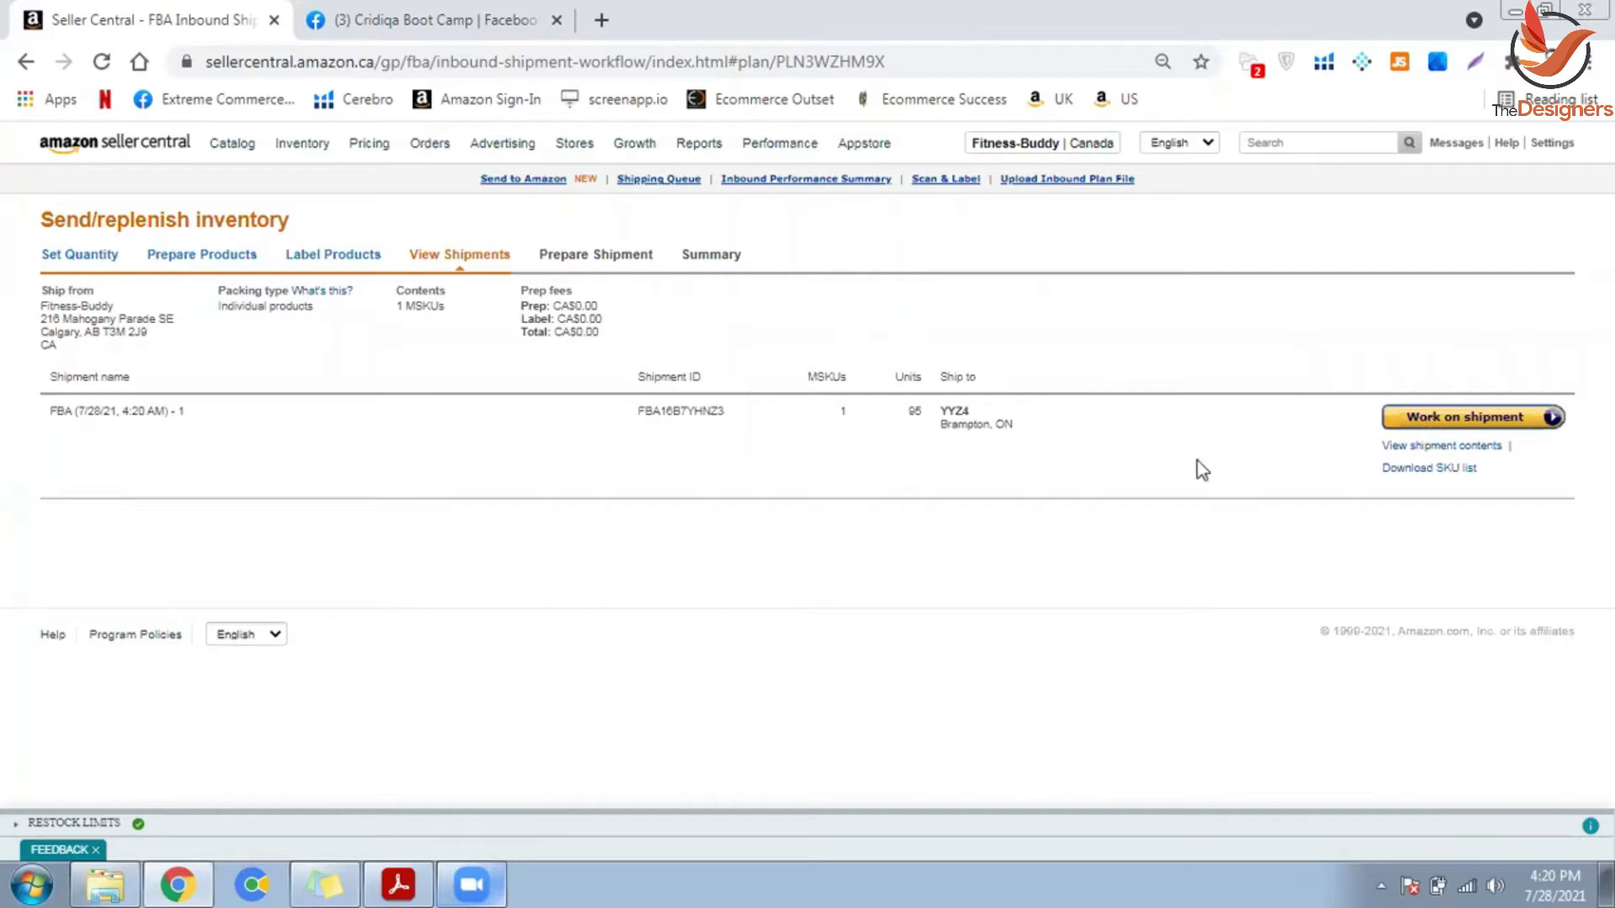
Step: Open the newly created FBA shipment to work on its preparation
click(1411, 423)
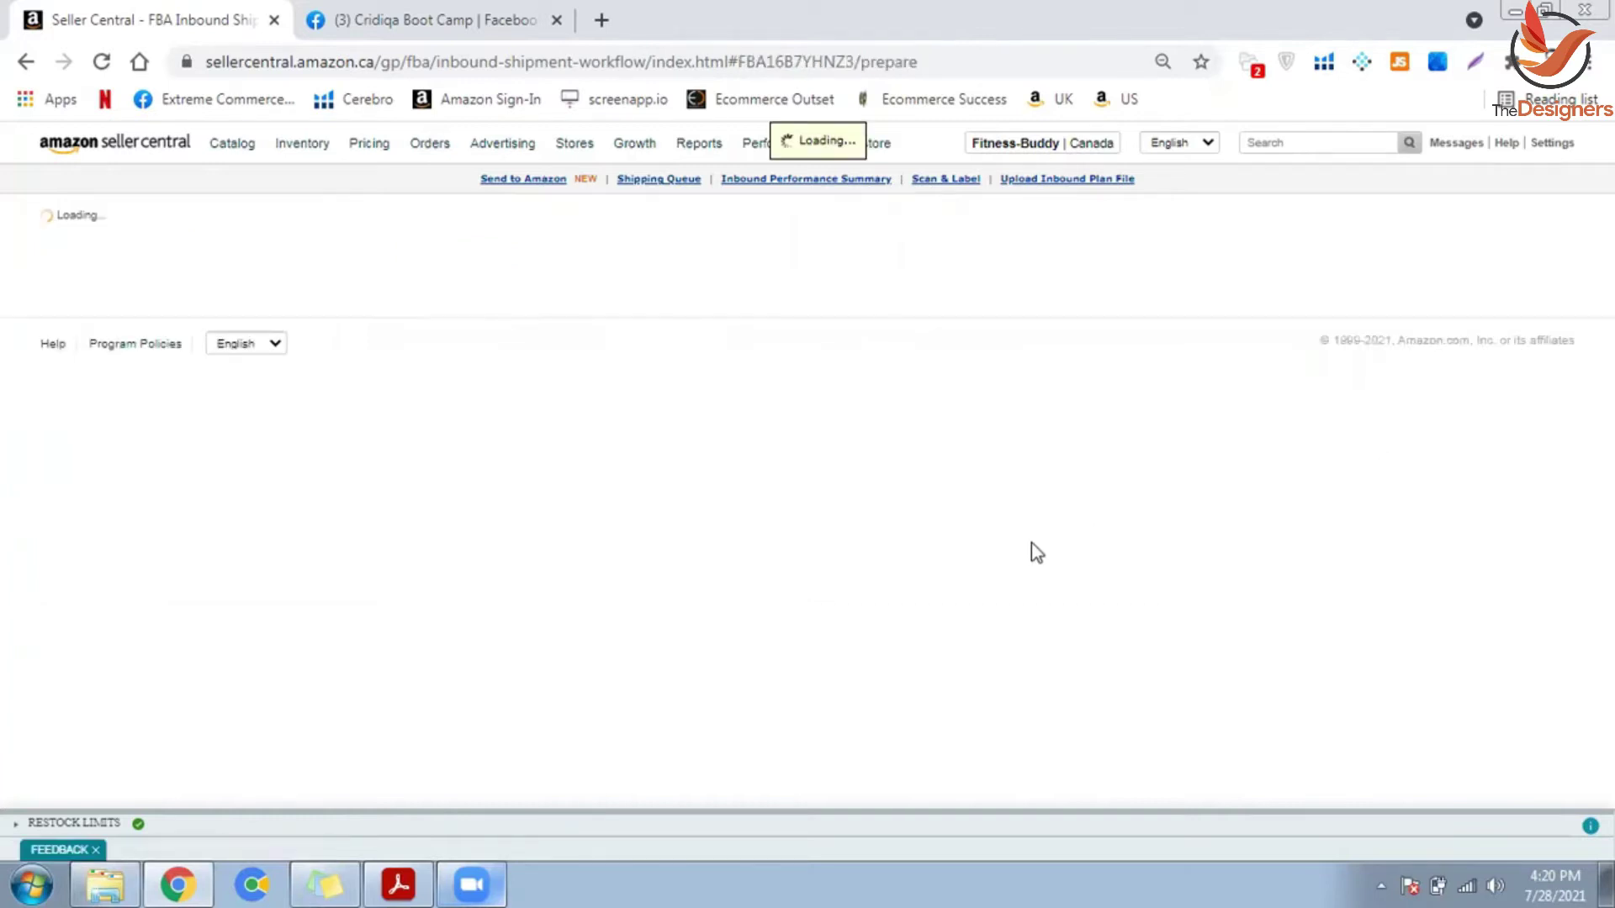
click(25, 63)
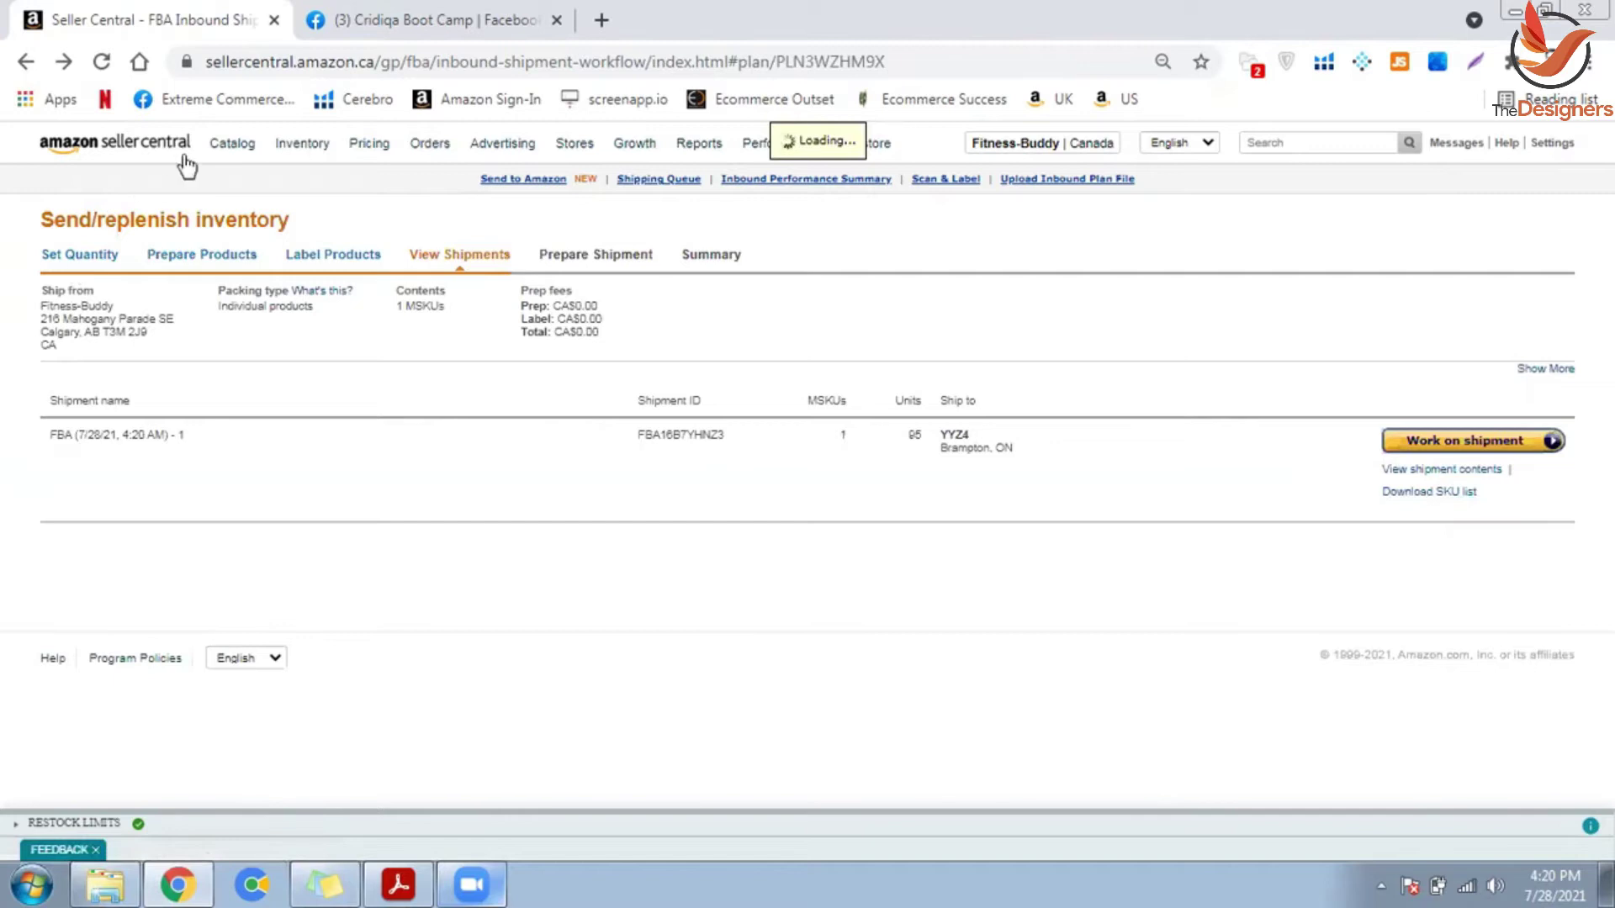
mouse_move(302, 145)
click(1420, 444)
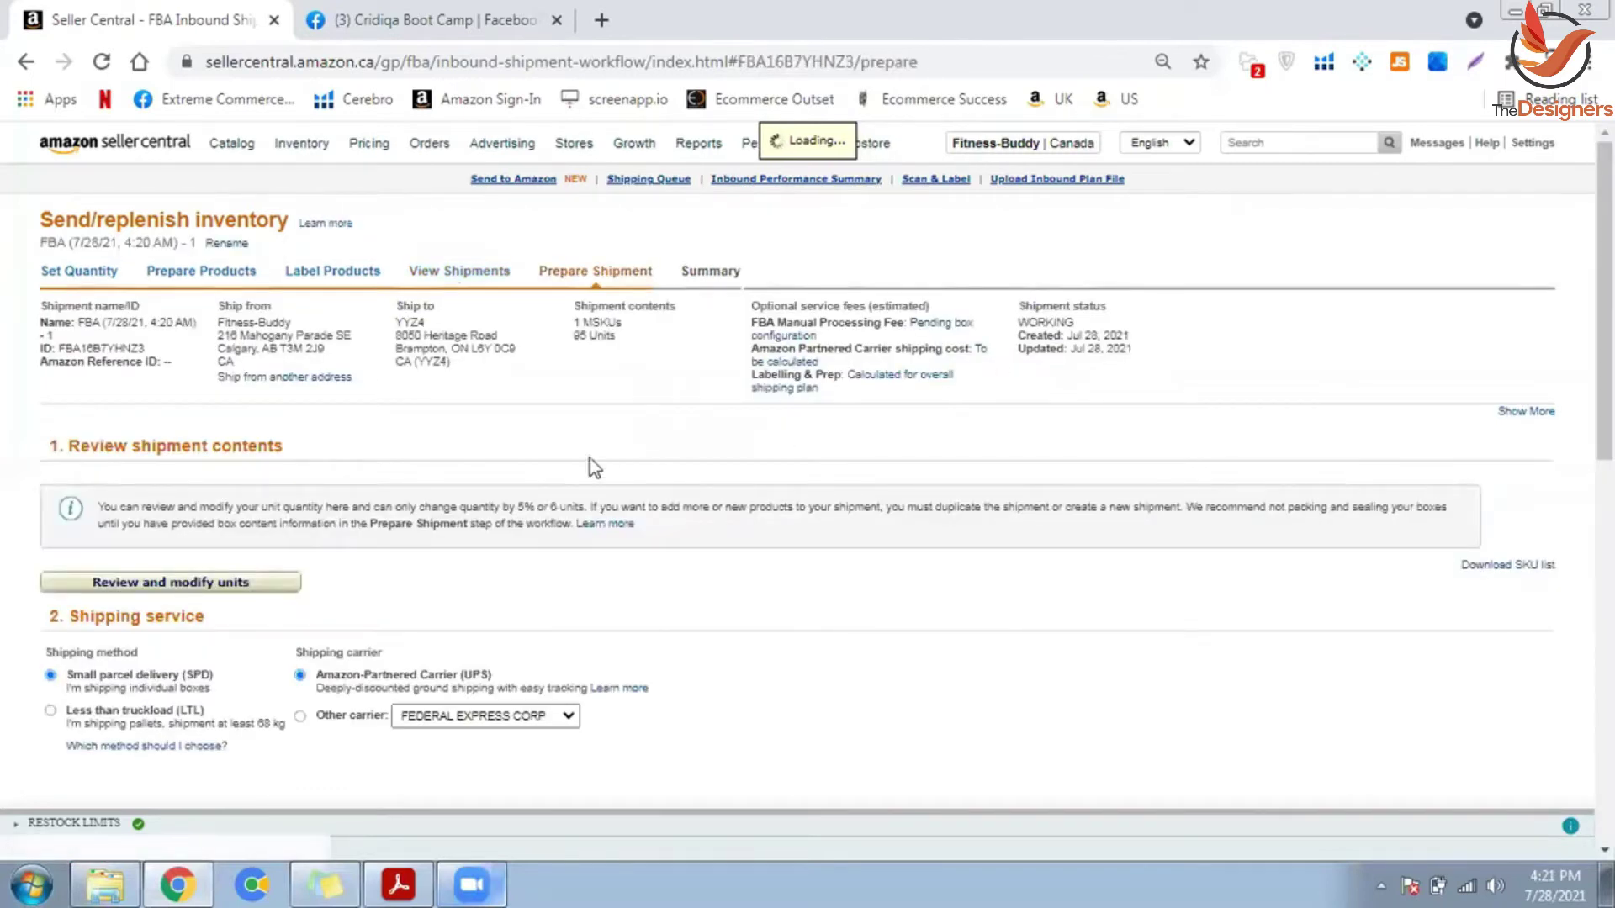
Step: Review the shipment's units and change the stain remover's shipped quantity to 100
scroll(204, 400, down, 3)
click(250, 351)
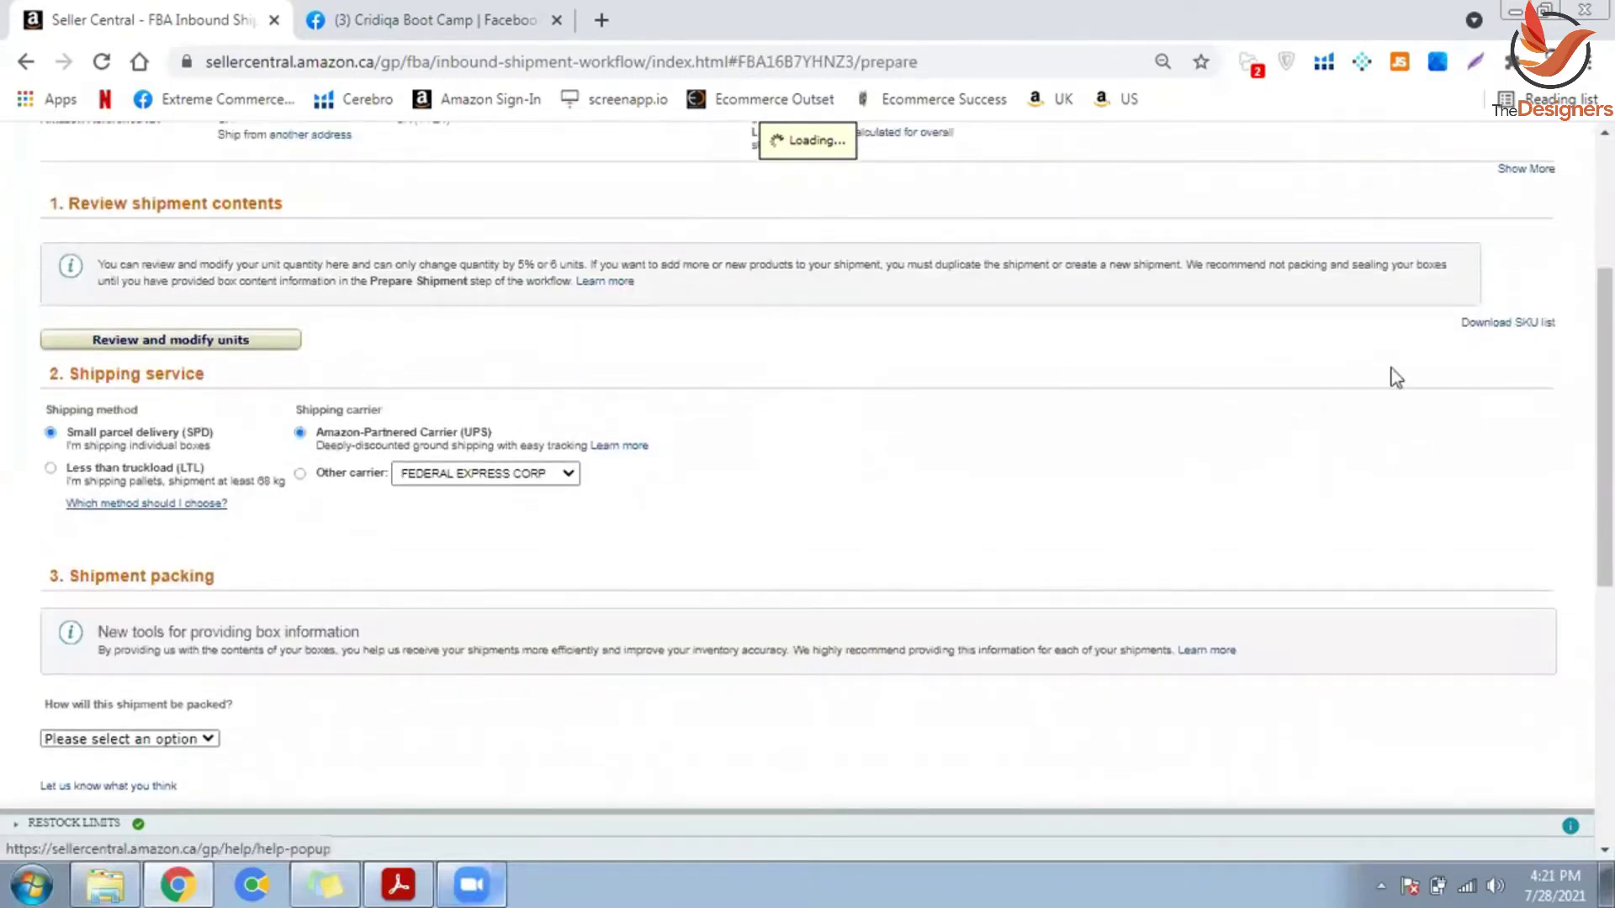
click(1322, 466)
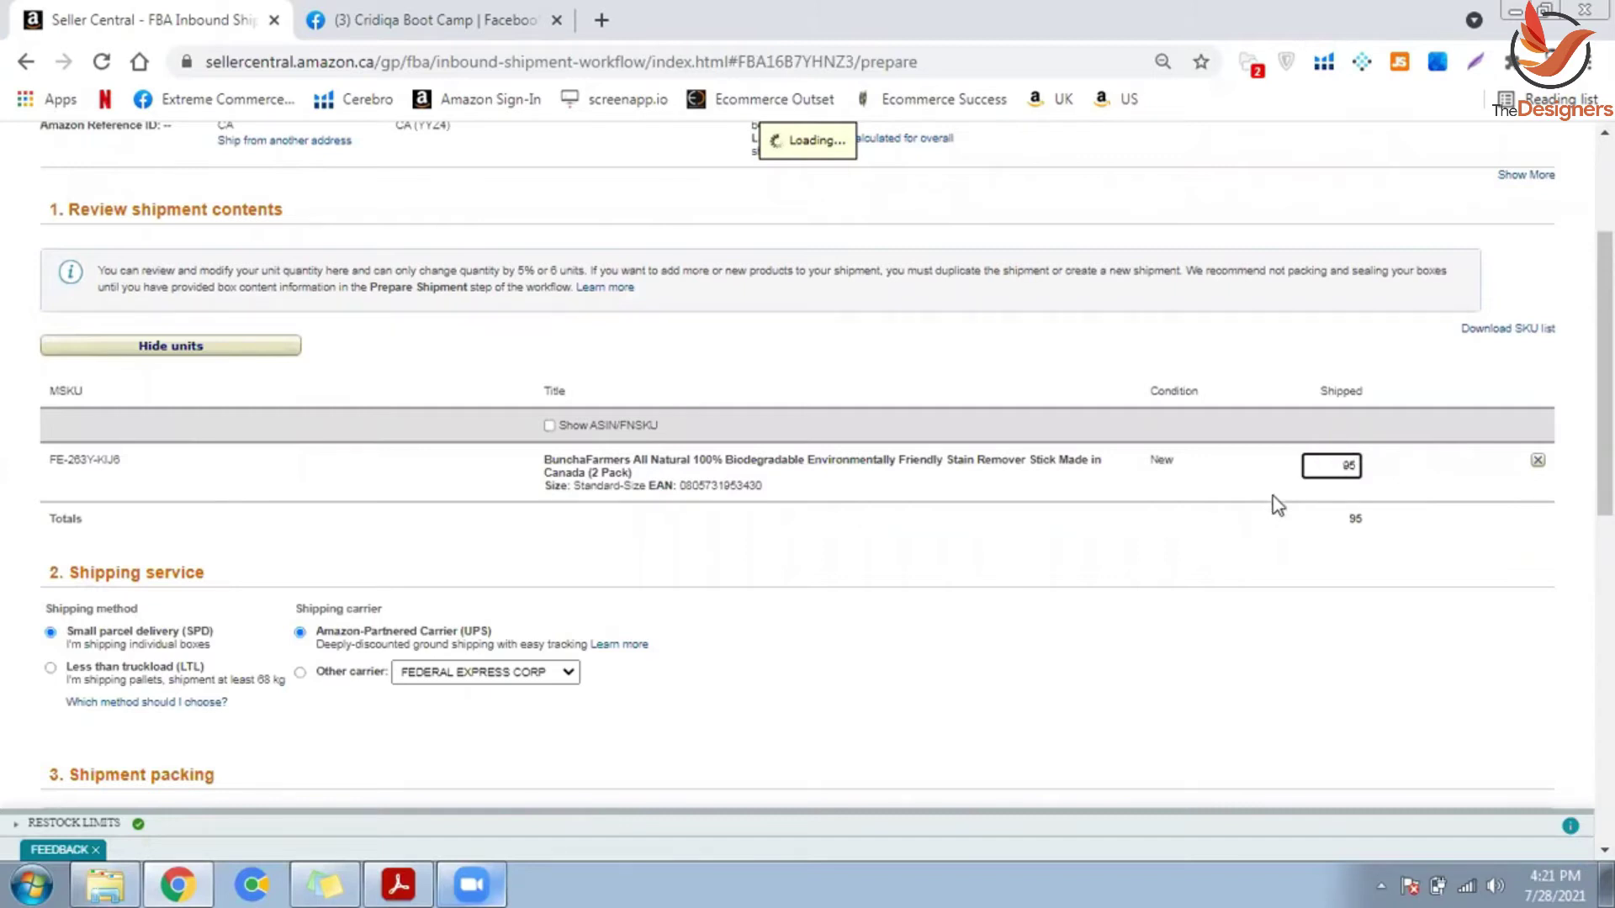
double_click(1340, 467)
key(BackSpace)
text(100)
click(1242, 512)
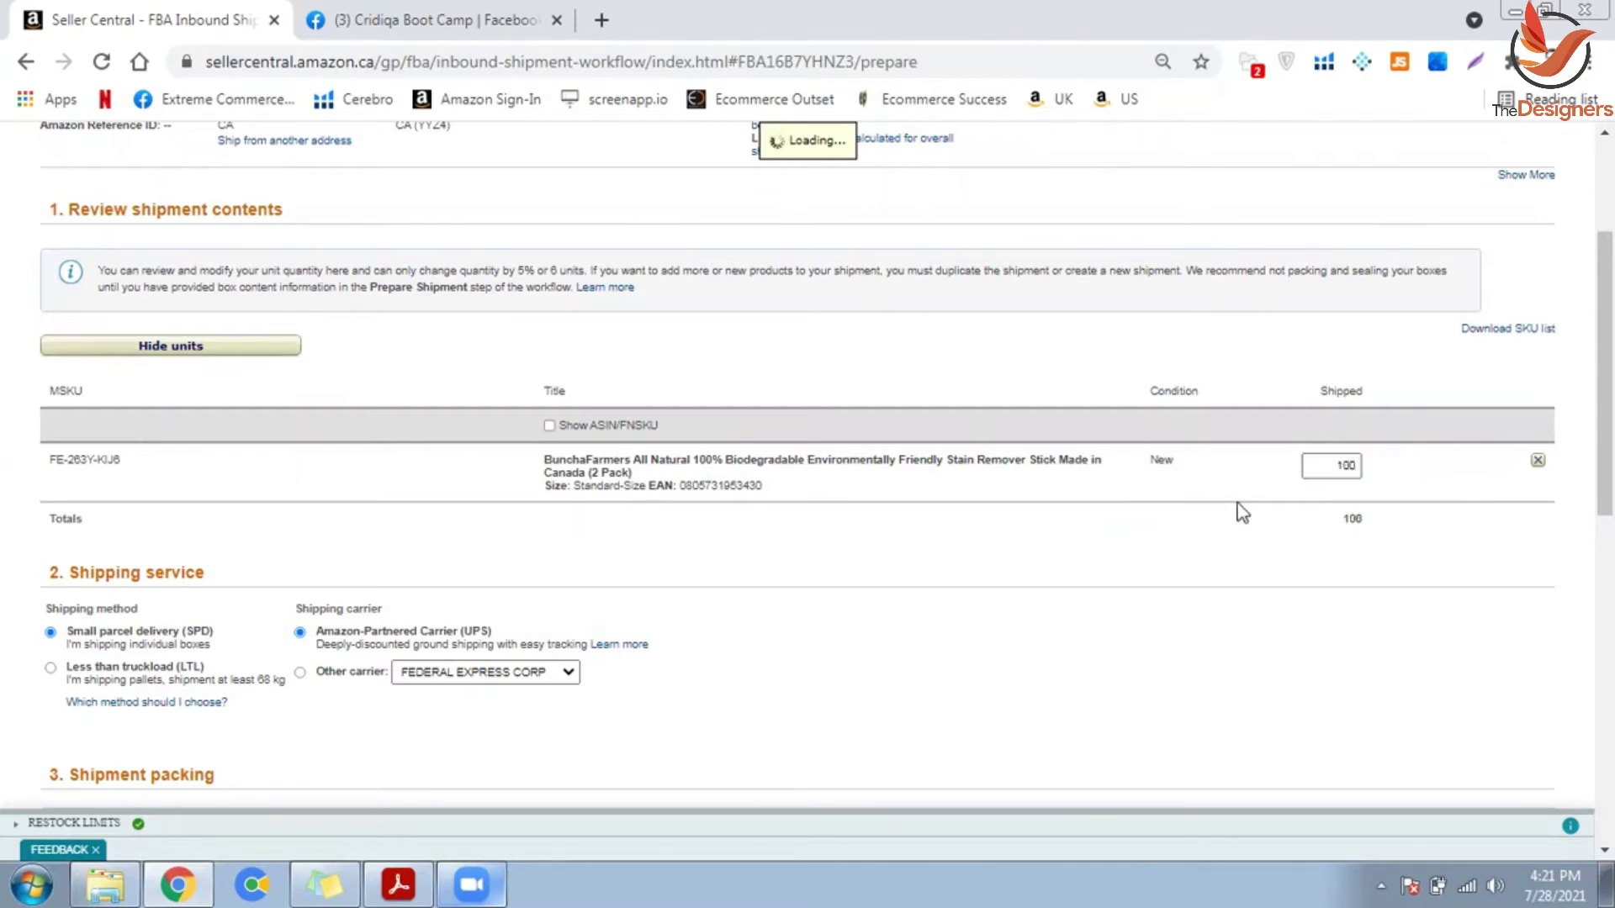
Step: Try to raise the stain remover's shipped quantity to 110 units
click(1356, 465)
double_click(1329, 461)
text(110)
click(1285, 508)
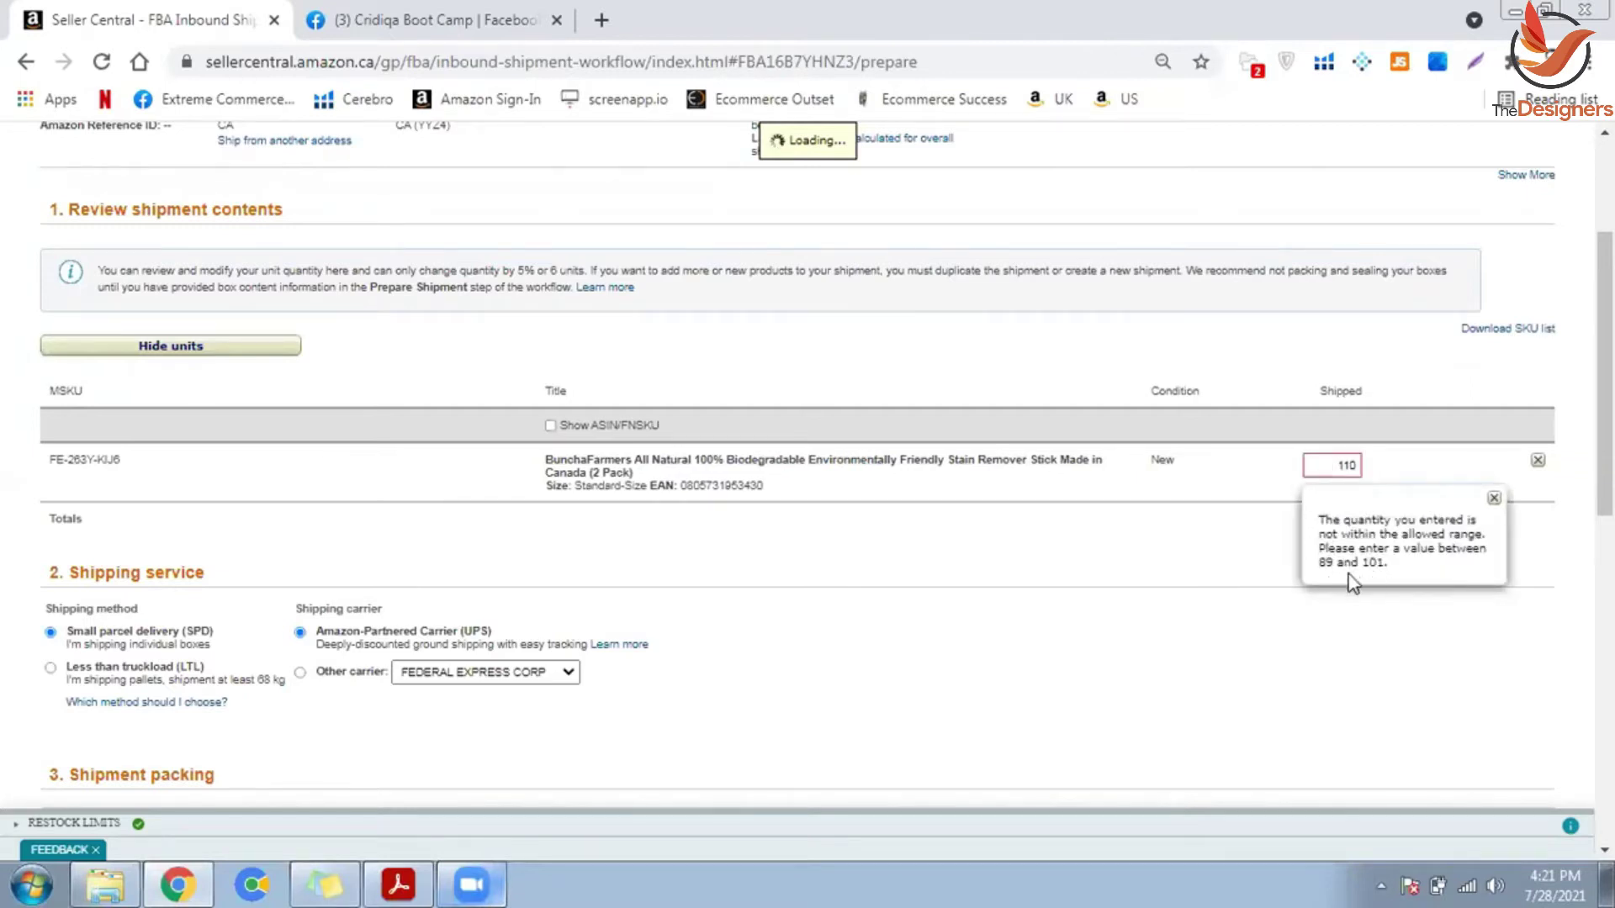
click(1343, 473)
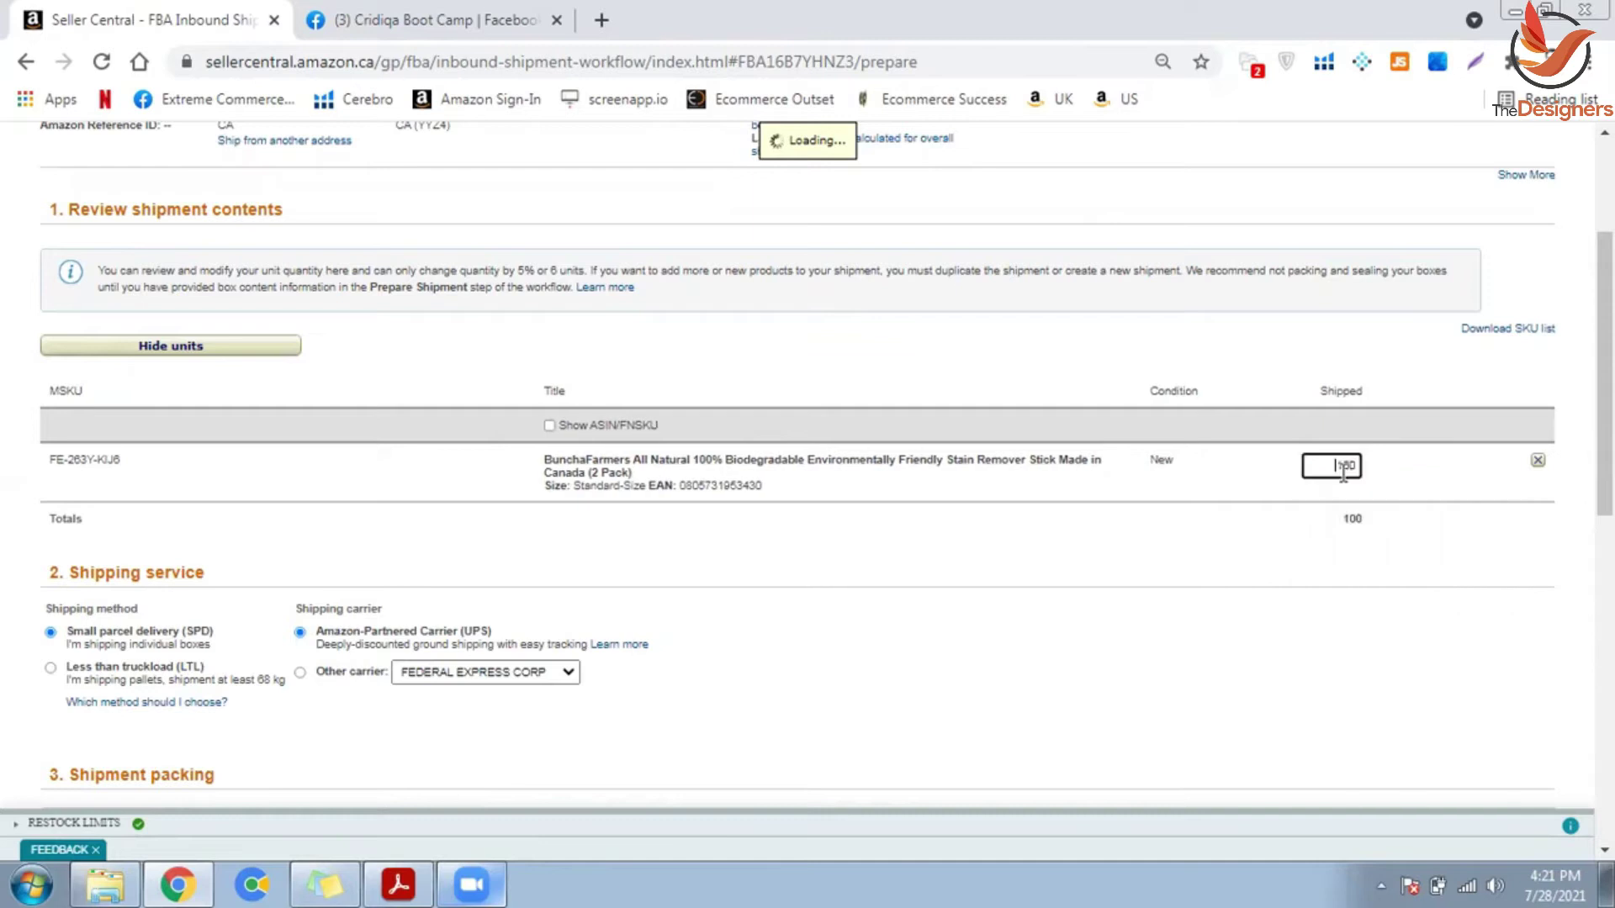
Step: Set the shipping carrier to another carrier than Amazon's partner, choosing Other for small parcel delivery
scroll(841, 505, down, 2)
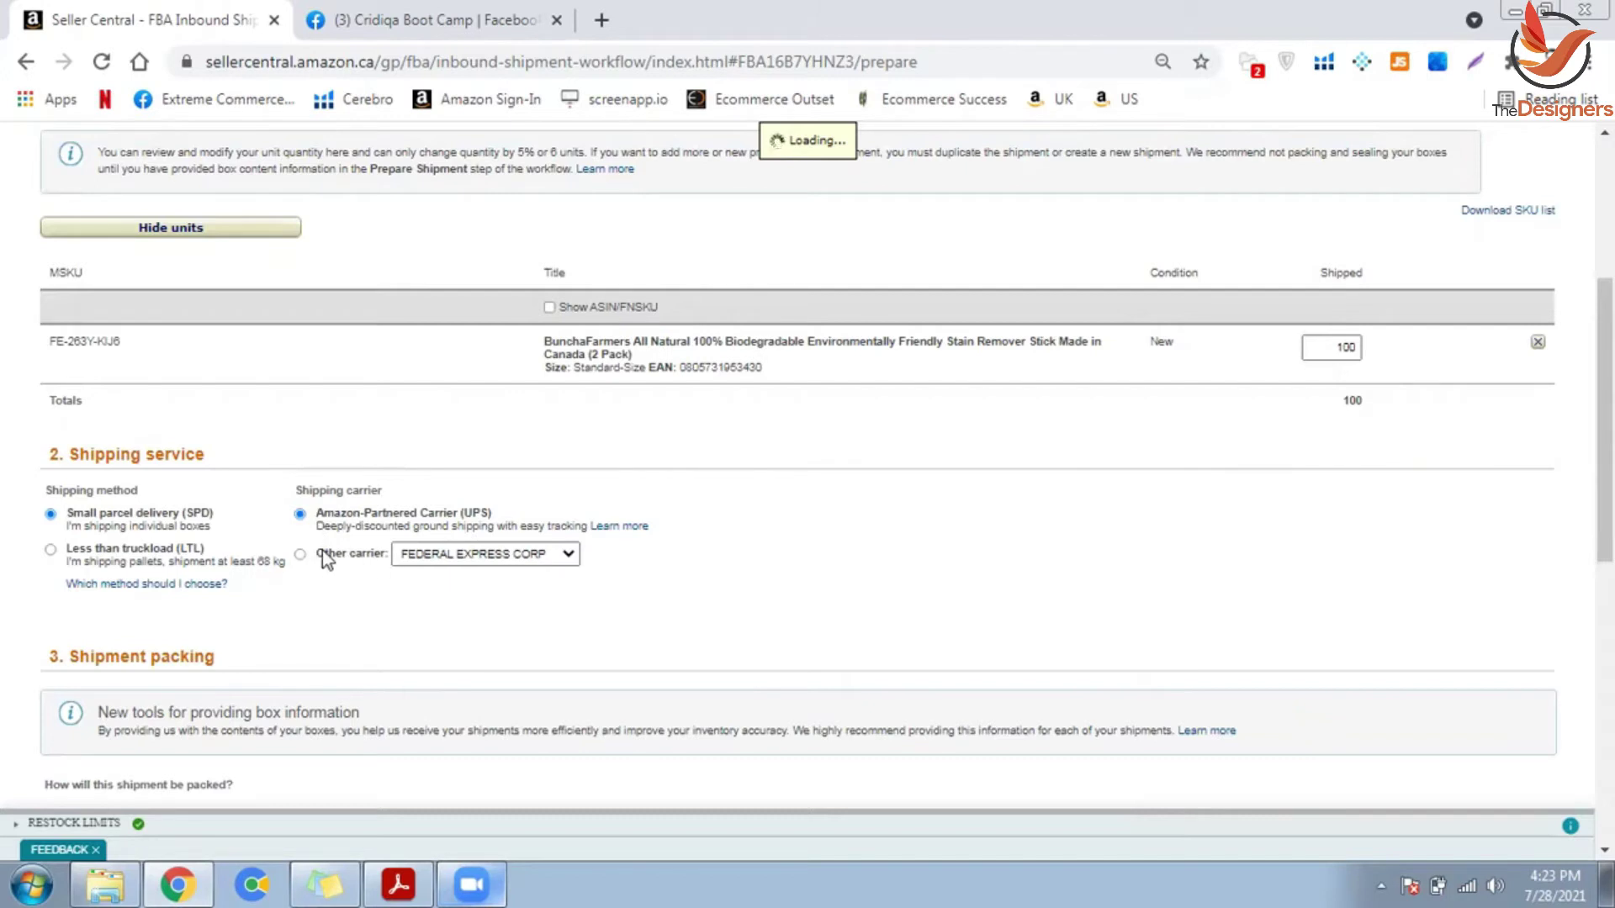
click(300, 555)
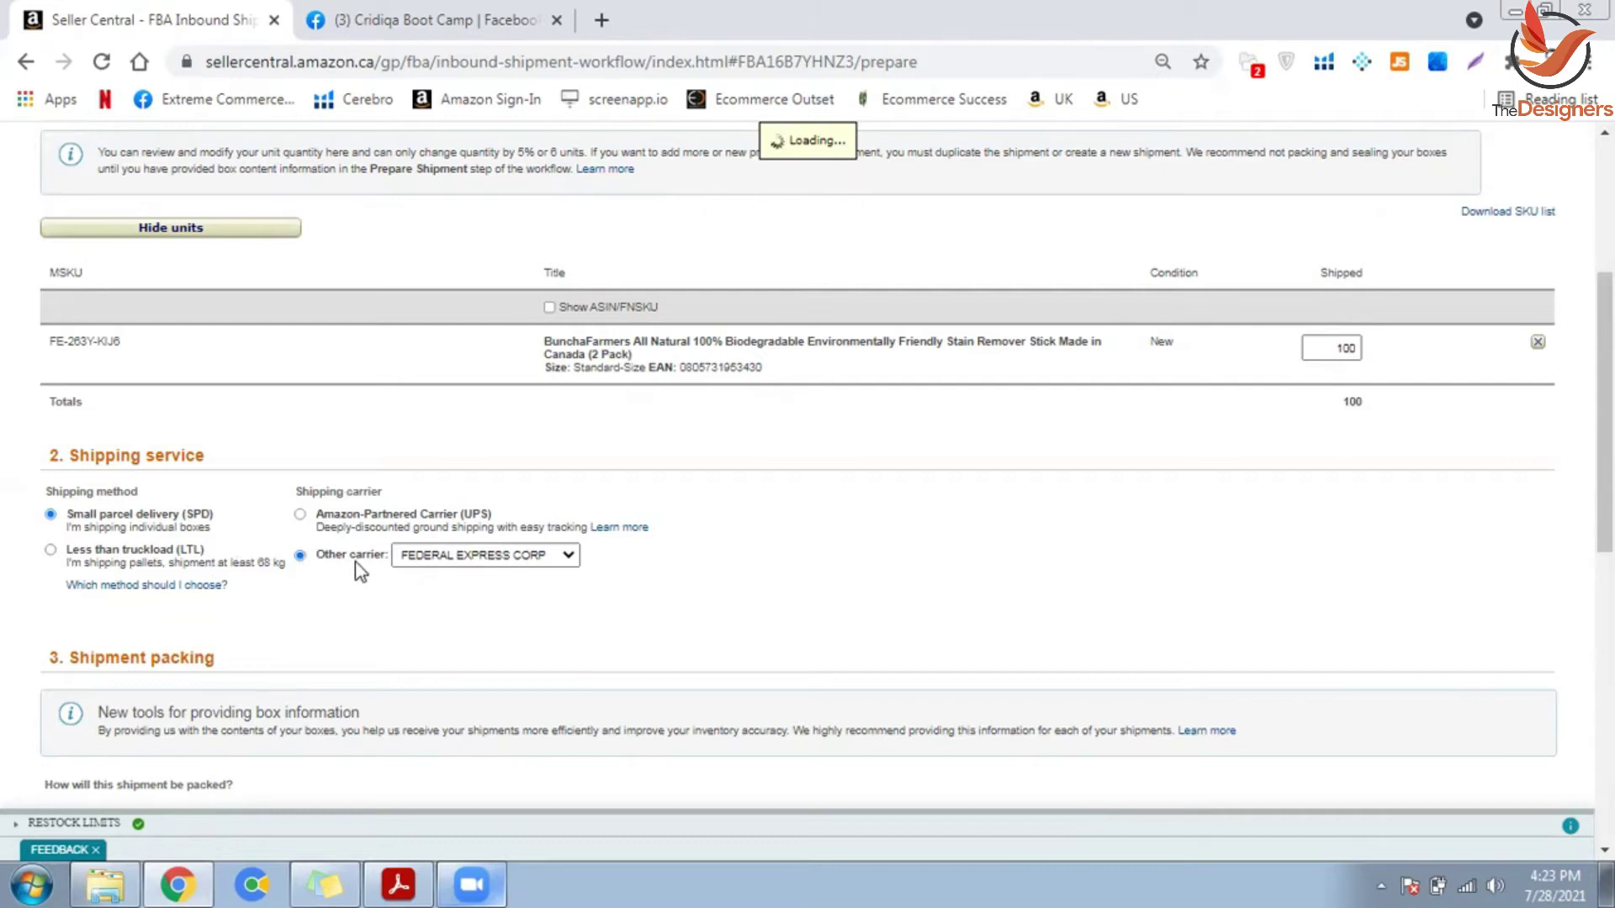
click(409, 561)
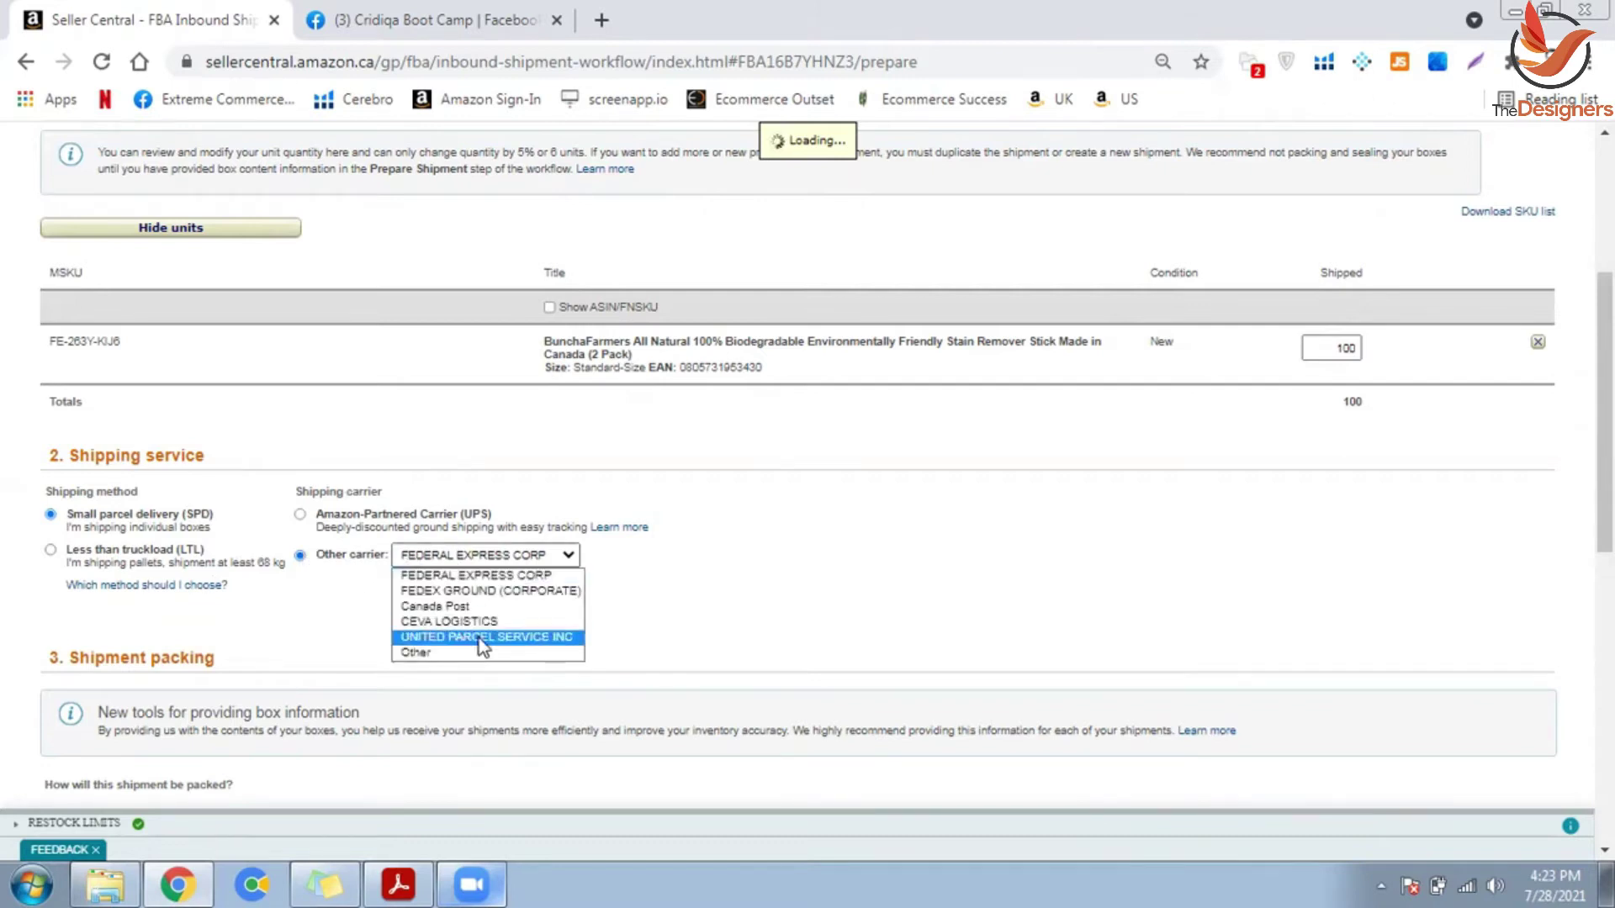
click(403, 653)
Step: Specify that the shipment is packed in multiple boxes and provide box contents through the web form
scroll(525, 593, down, 4)
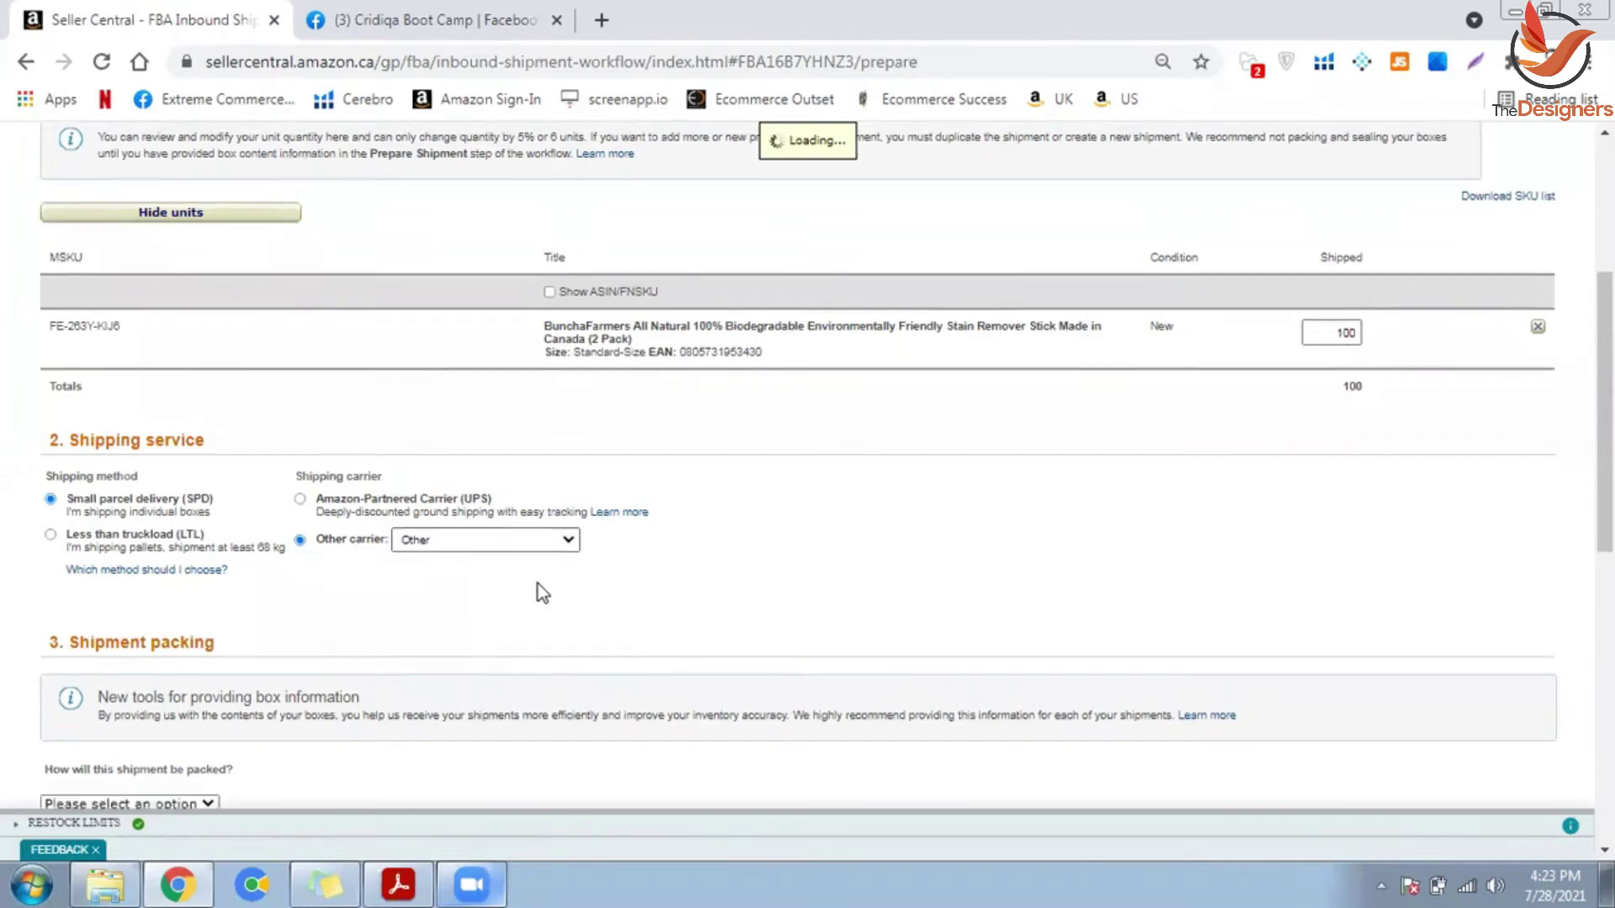
click(137, 461)
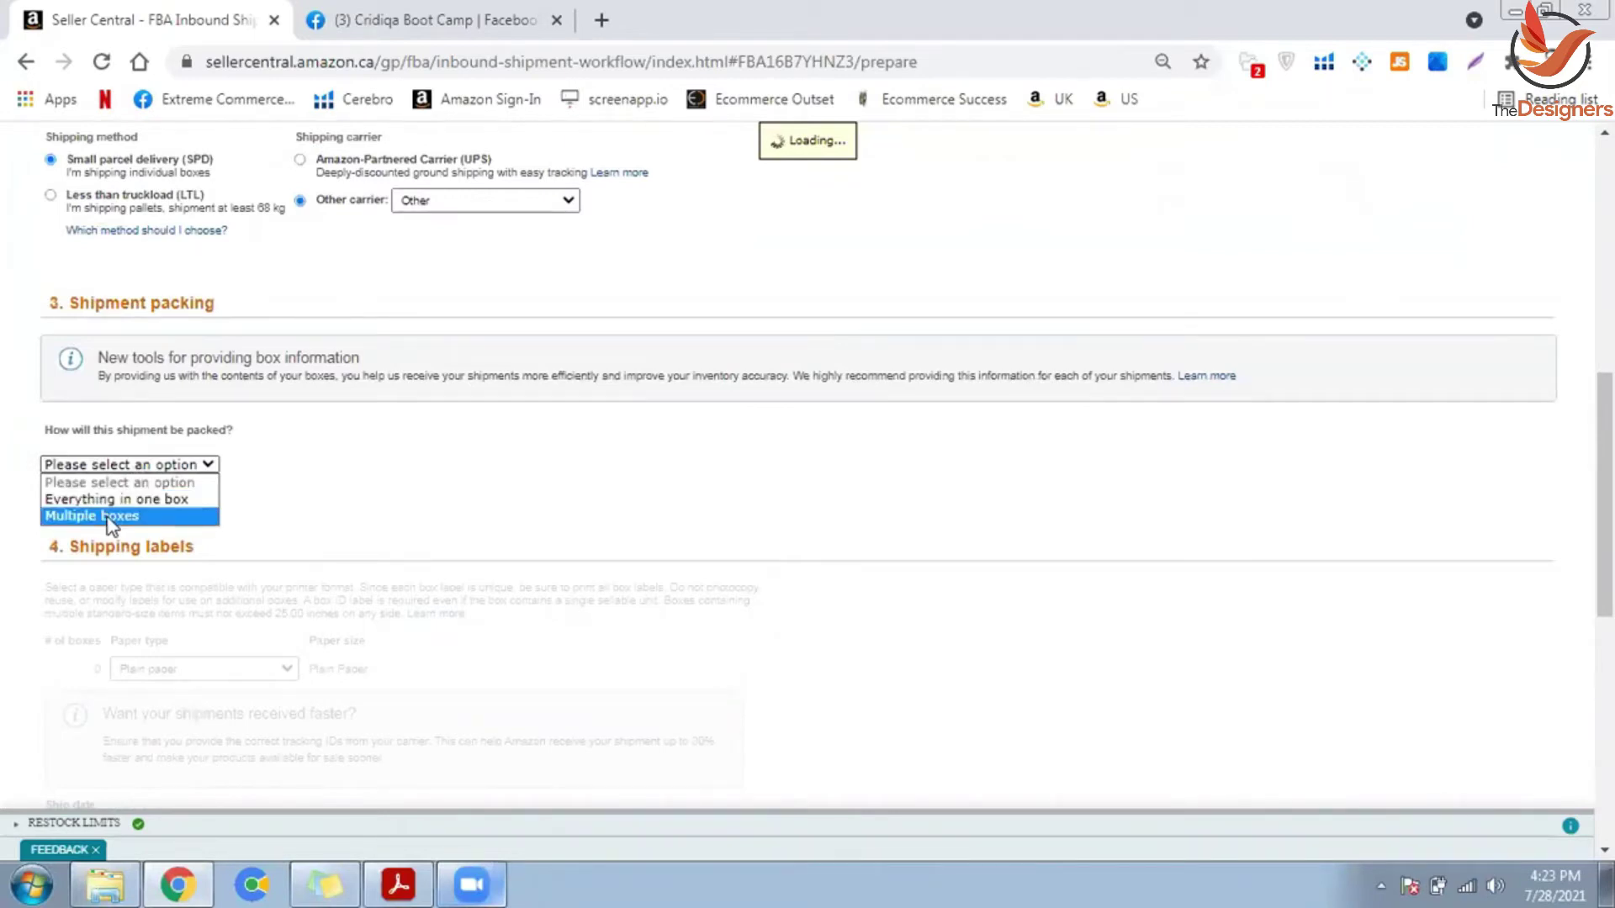
click(108, 516)
scroll(230, 505, down, 3)
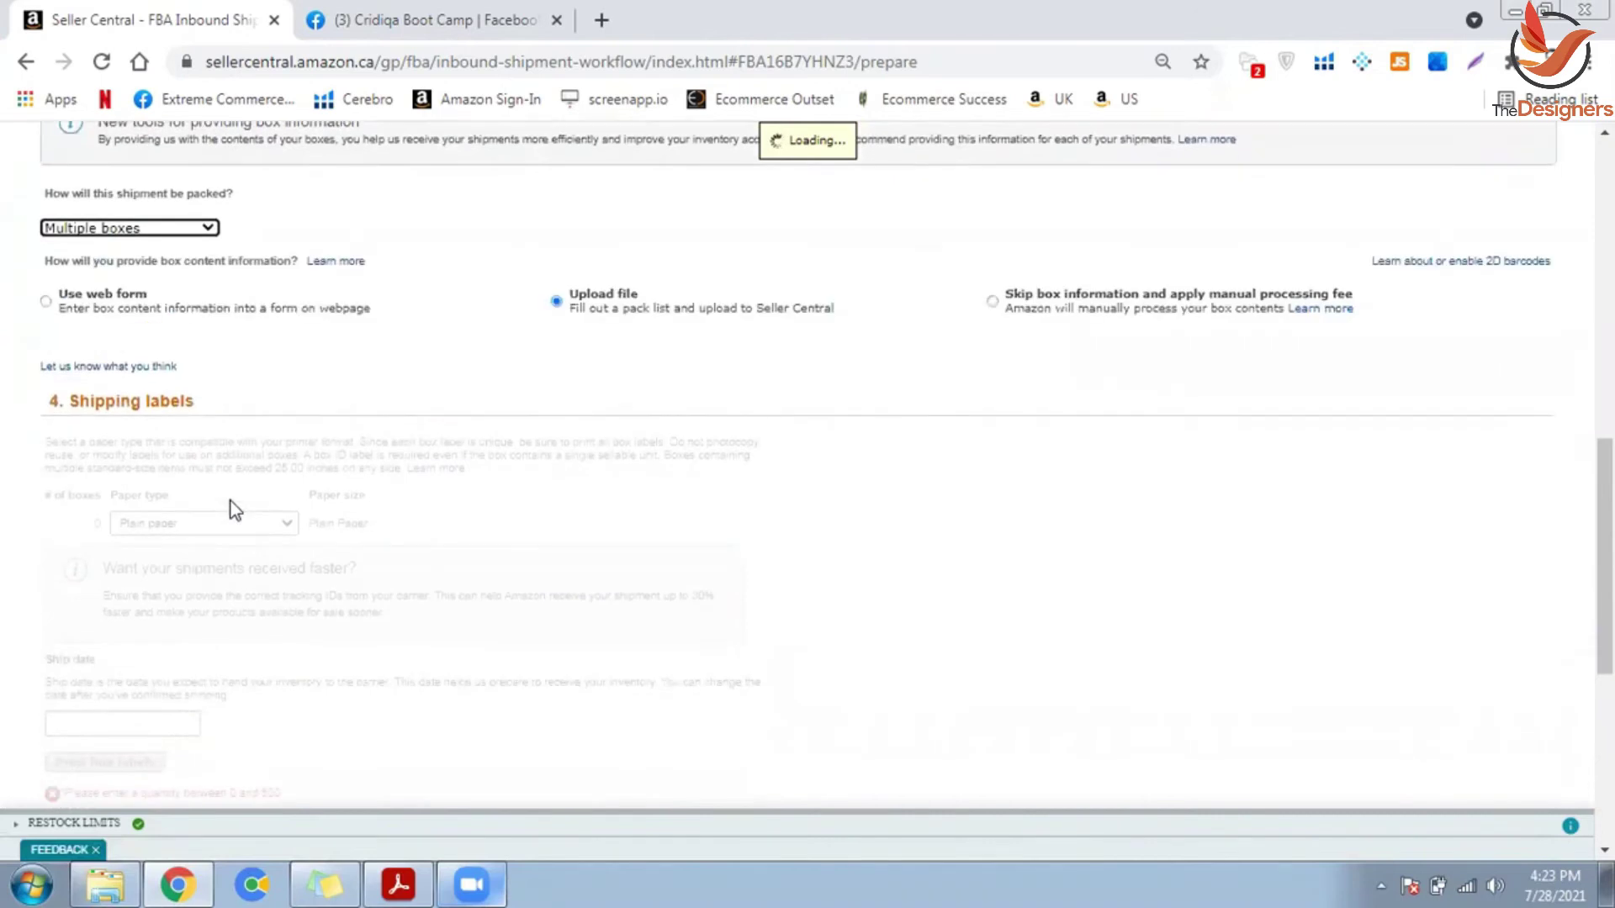
click(66, 294)
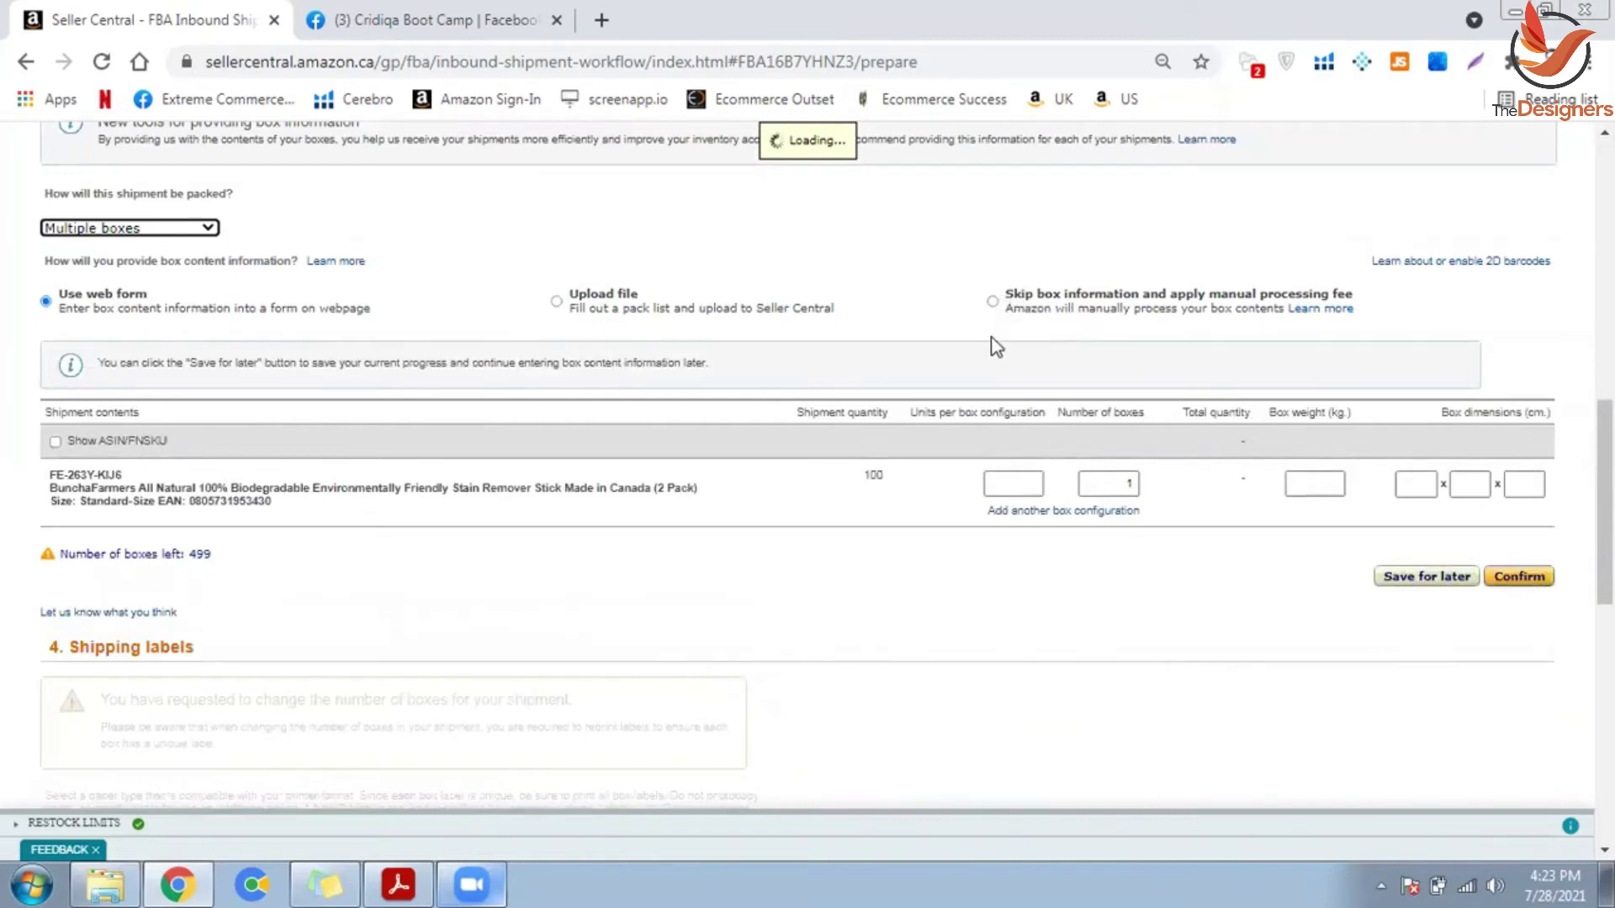
Step: Switch the box content method to Upload file and check the available pack list file formats
click(594, 310)
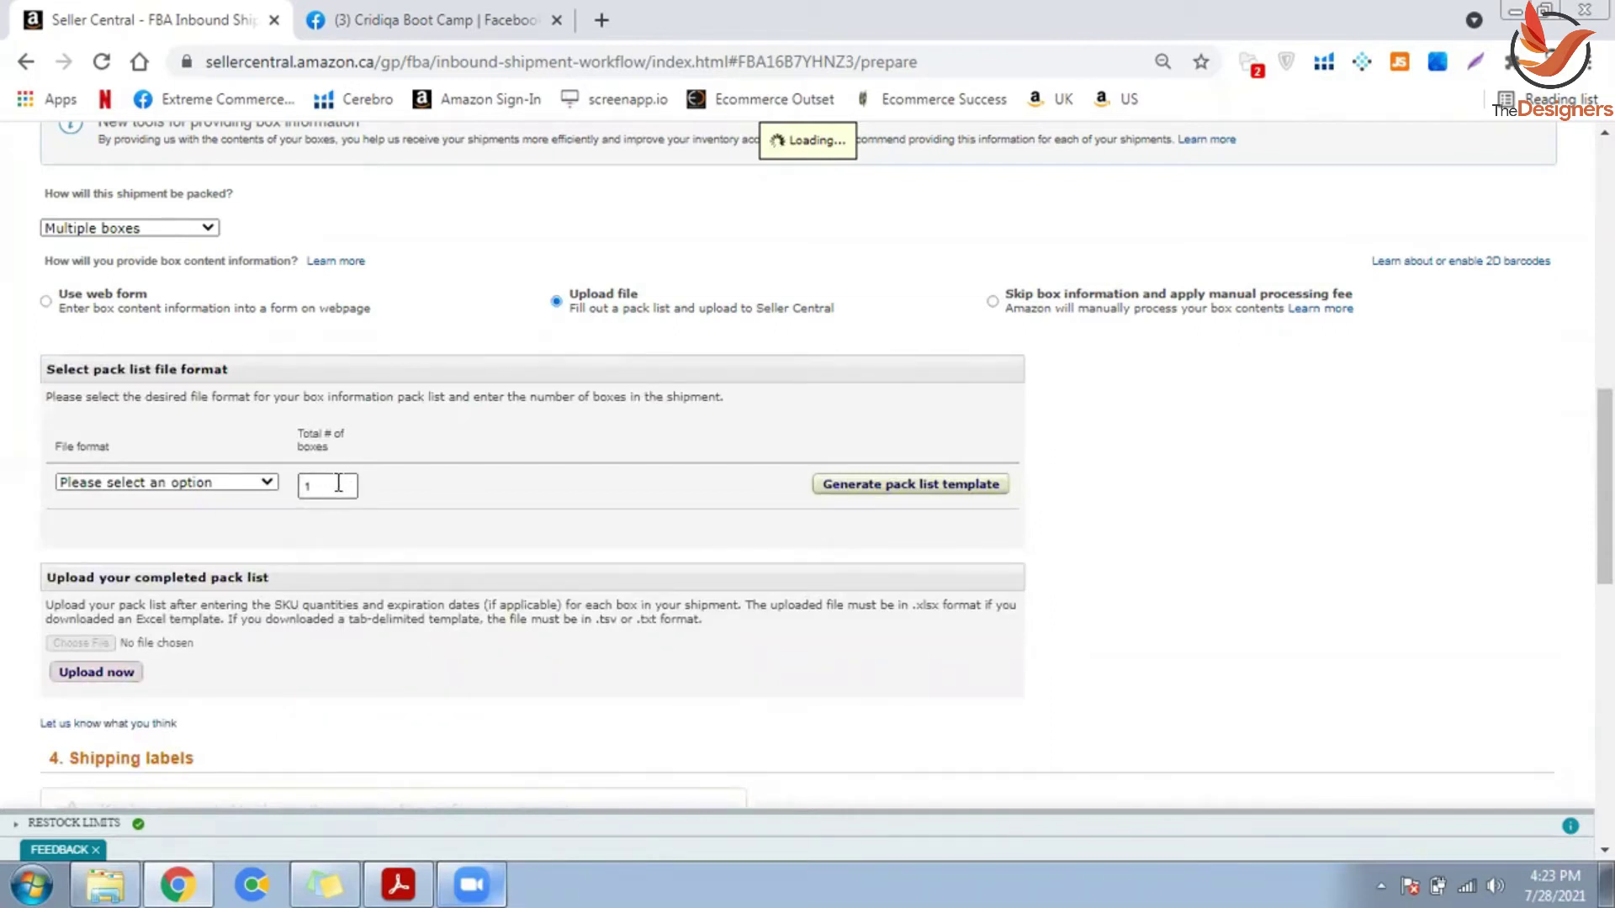
click(257, 482)
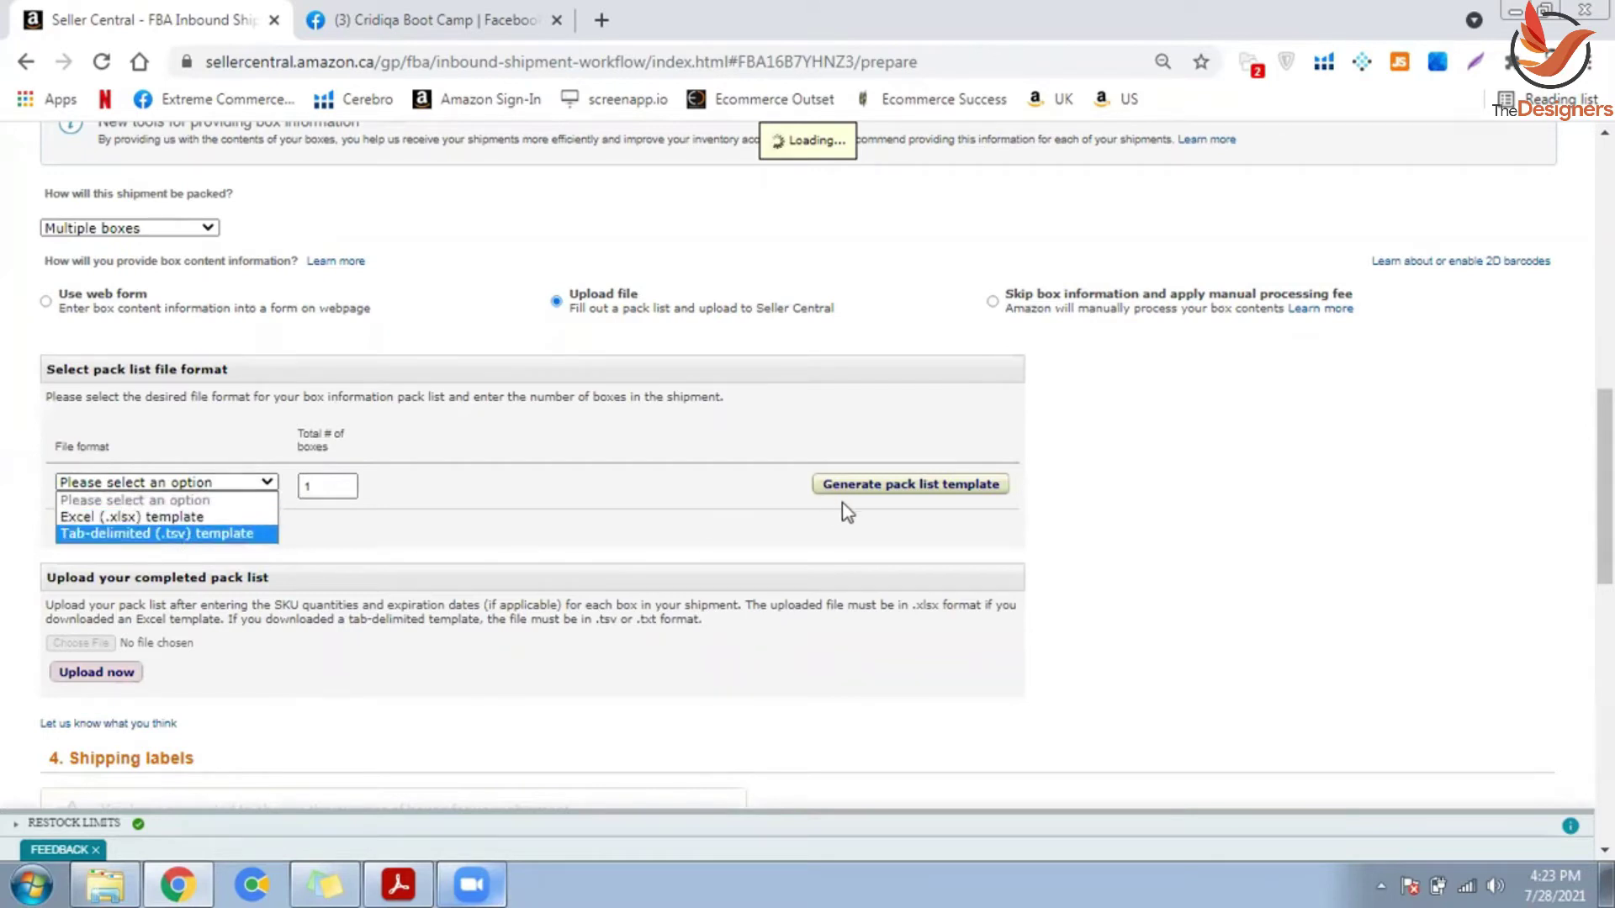
click(878, 507)
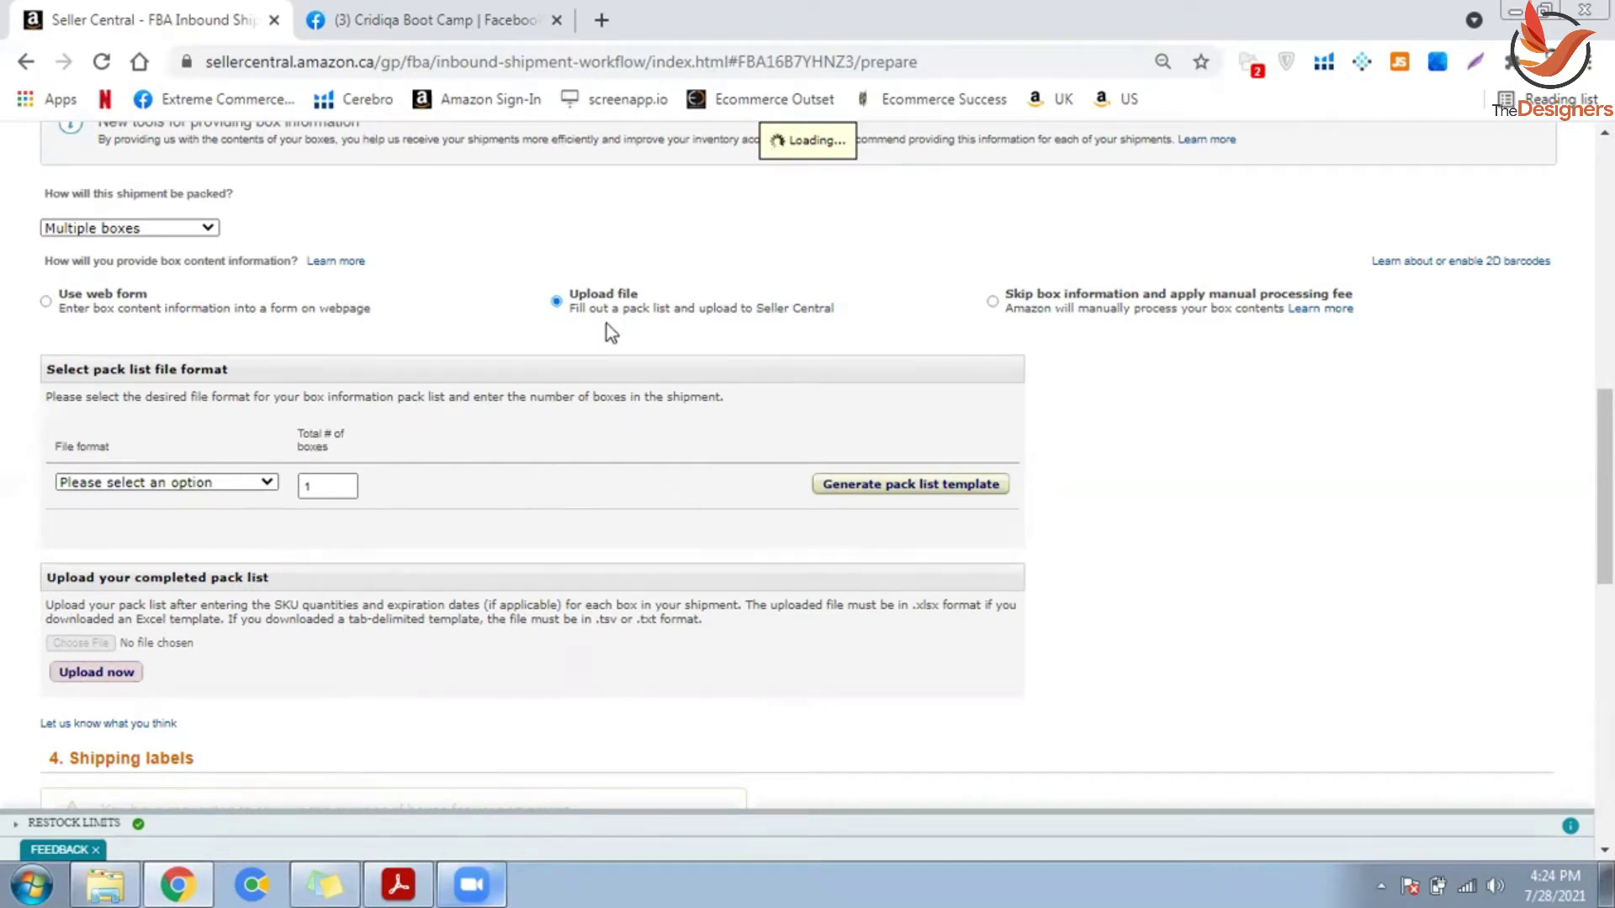
Step: Use the web form for box contents and enter 10 units per box and 10 boxes
click(104, 300)
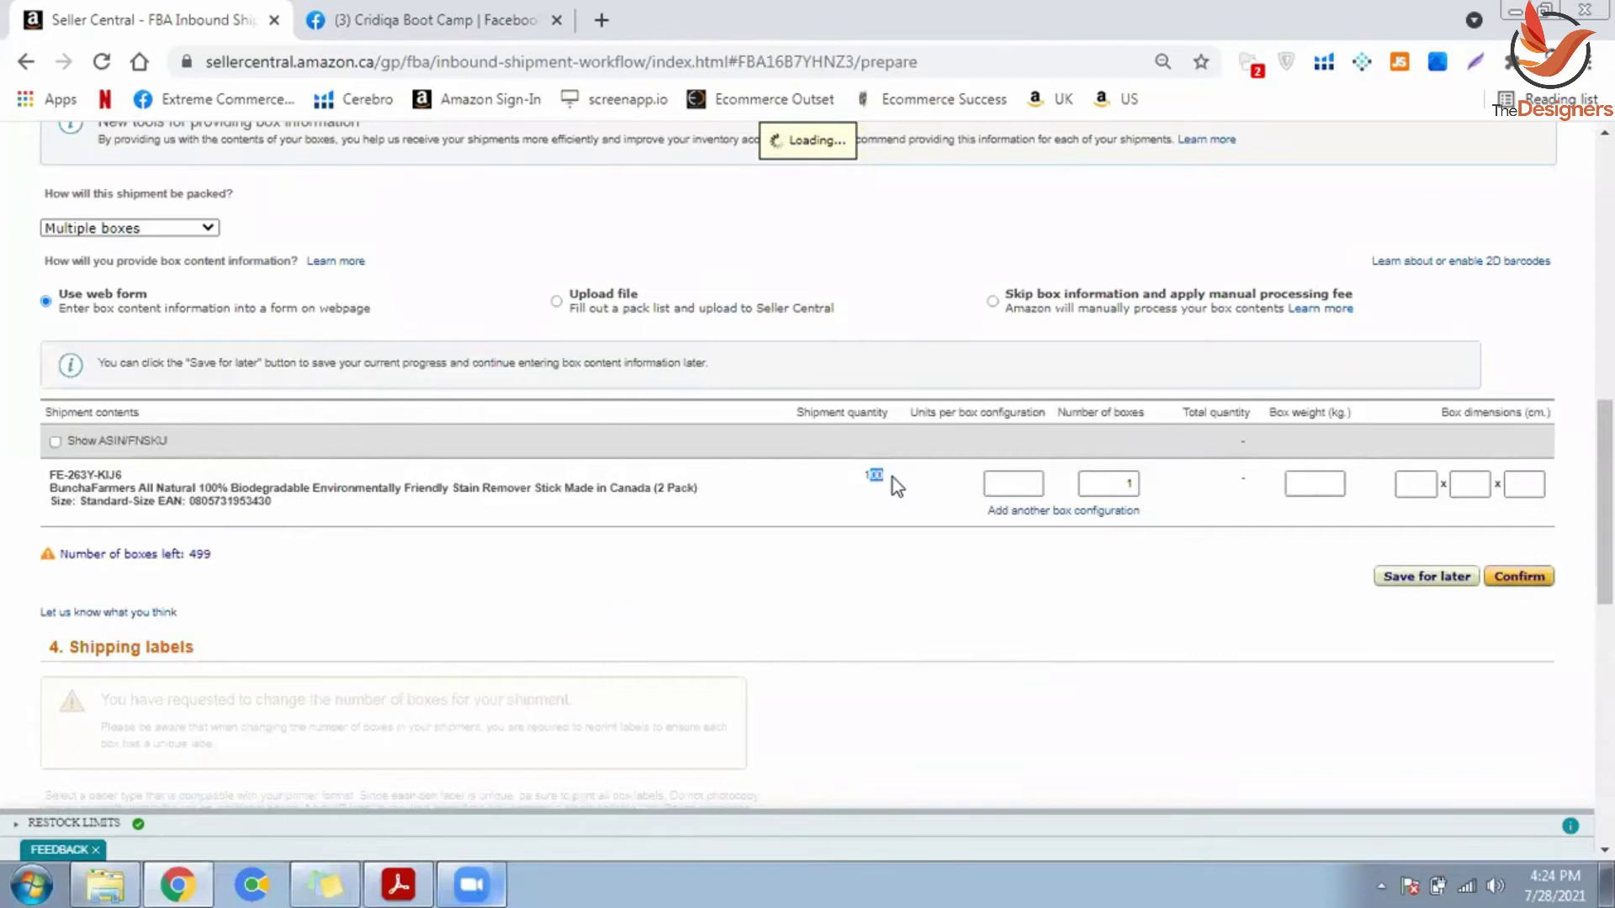
click(1018, 482)
text(10)
click(1093, 482)
text(10)
click(1132, 580)
Step: Enter a box weight of 14.5 kg and dimensions of 60 x 50 x 40 cm, and confirm the box contents
click(1315, 484)
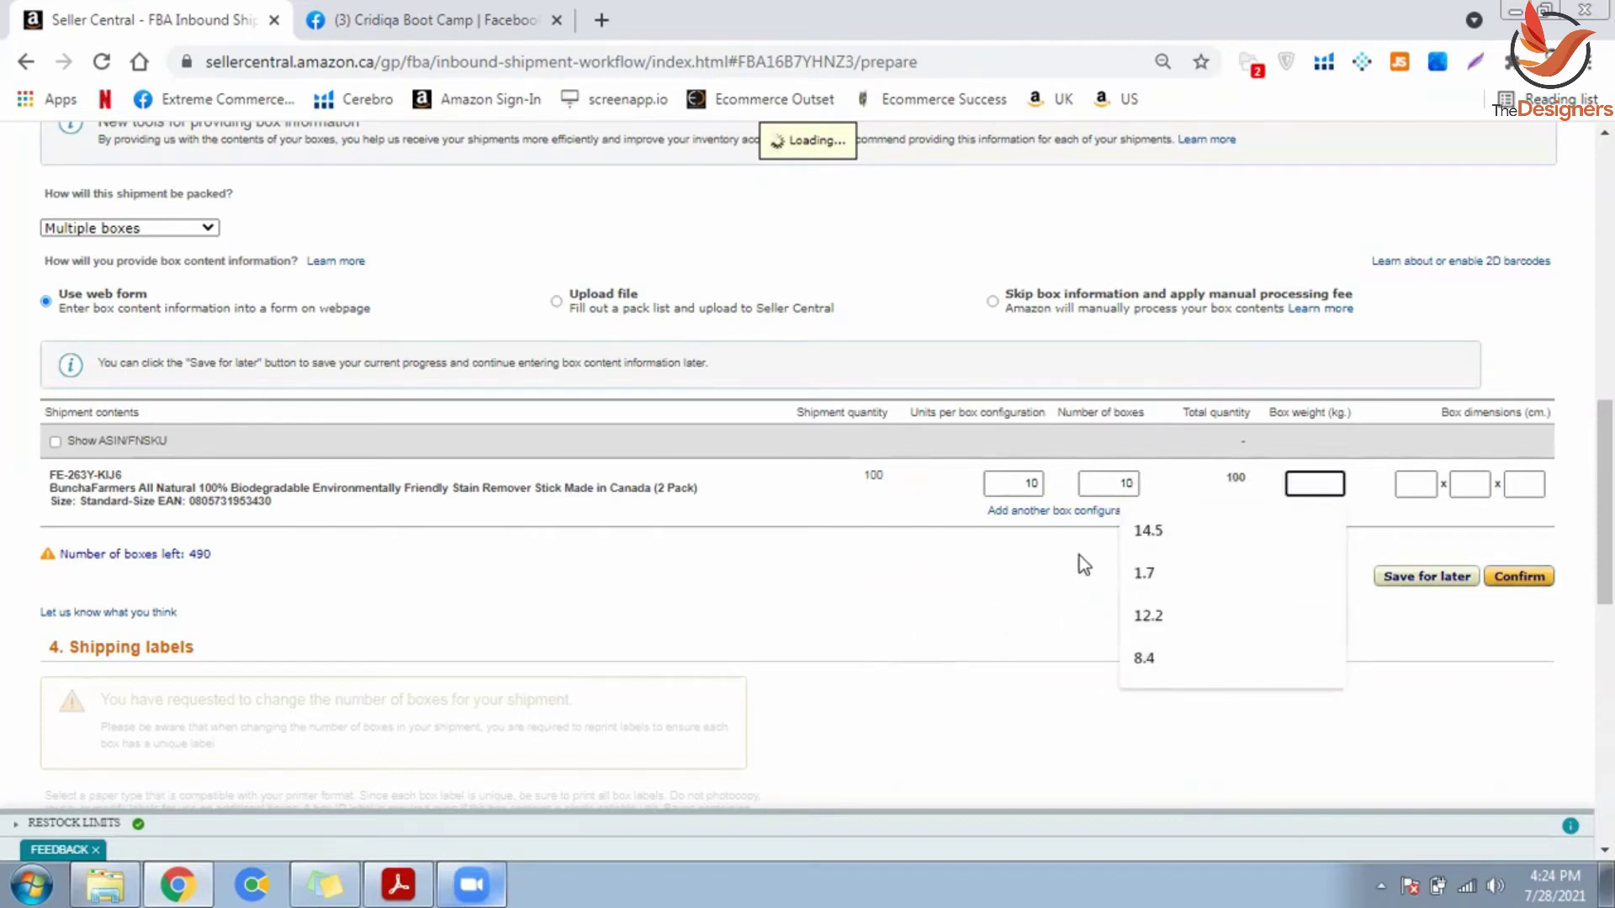
click(1137, 536)
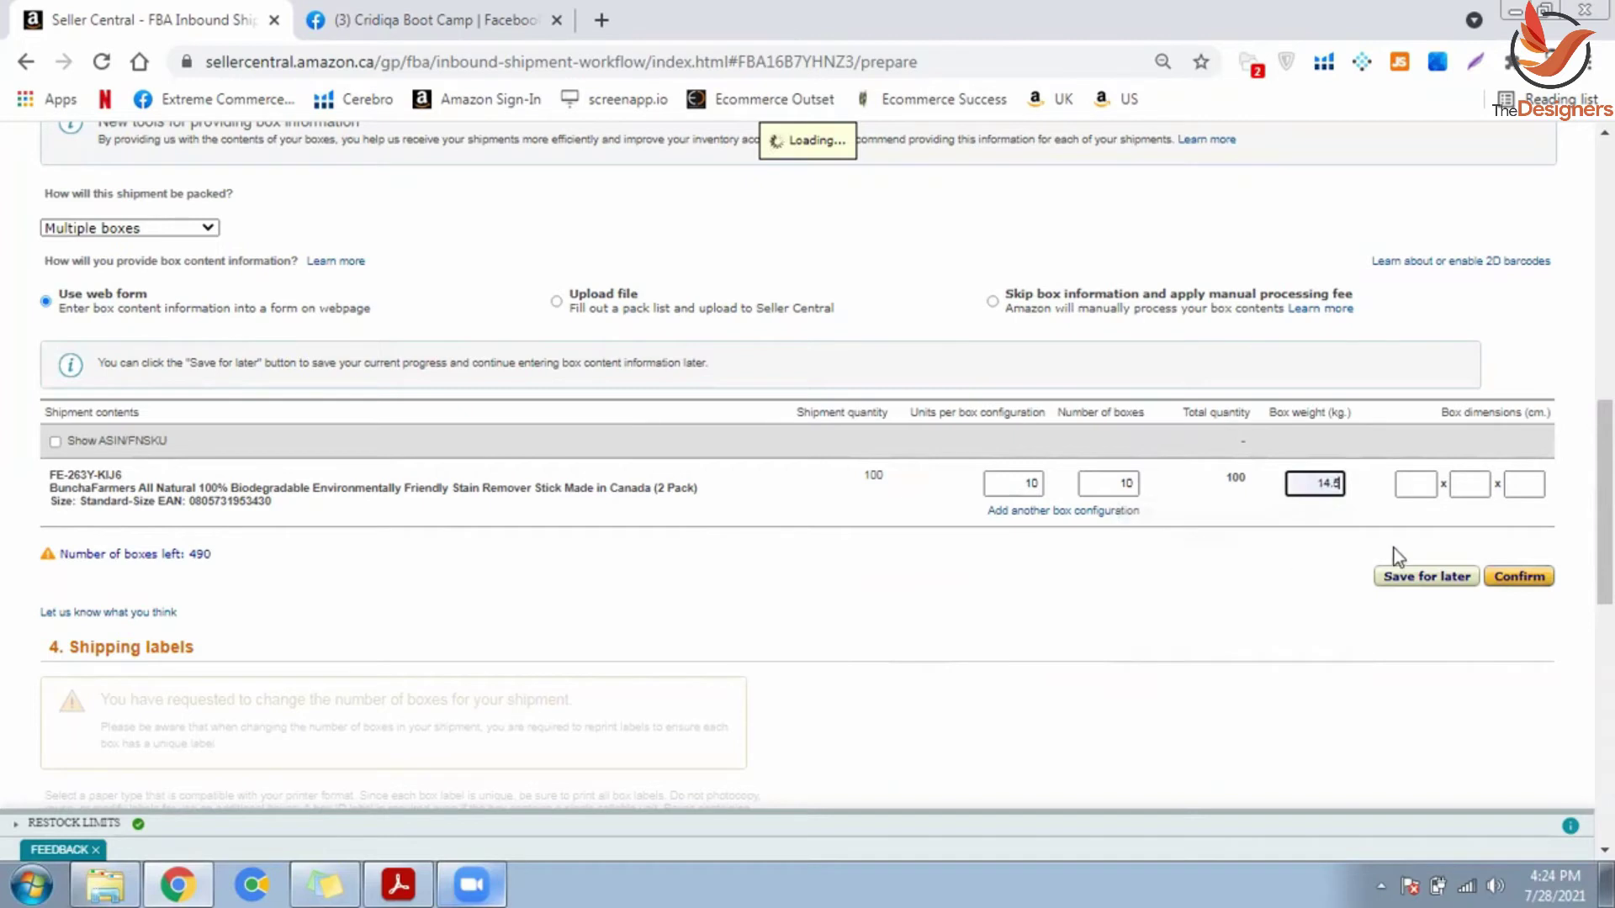
click(1409, 488)
click(1470, 485)
click(1430, 485)
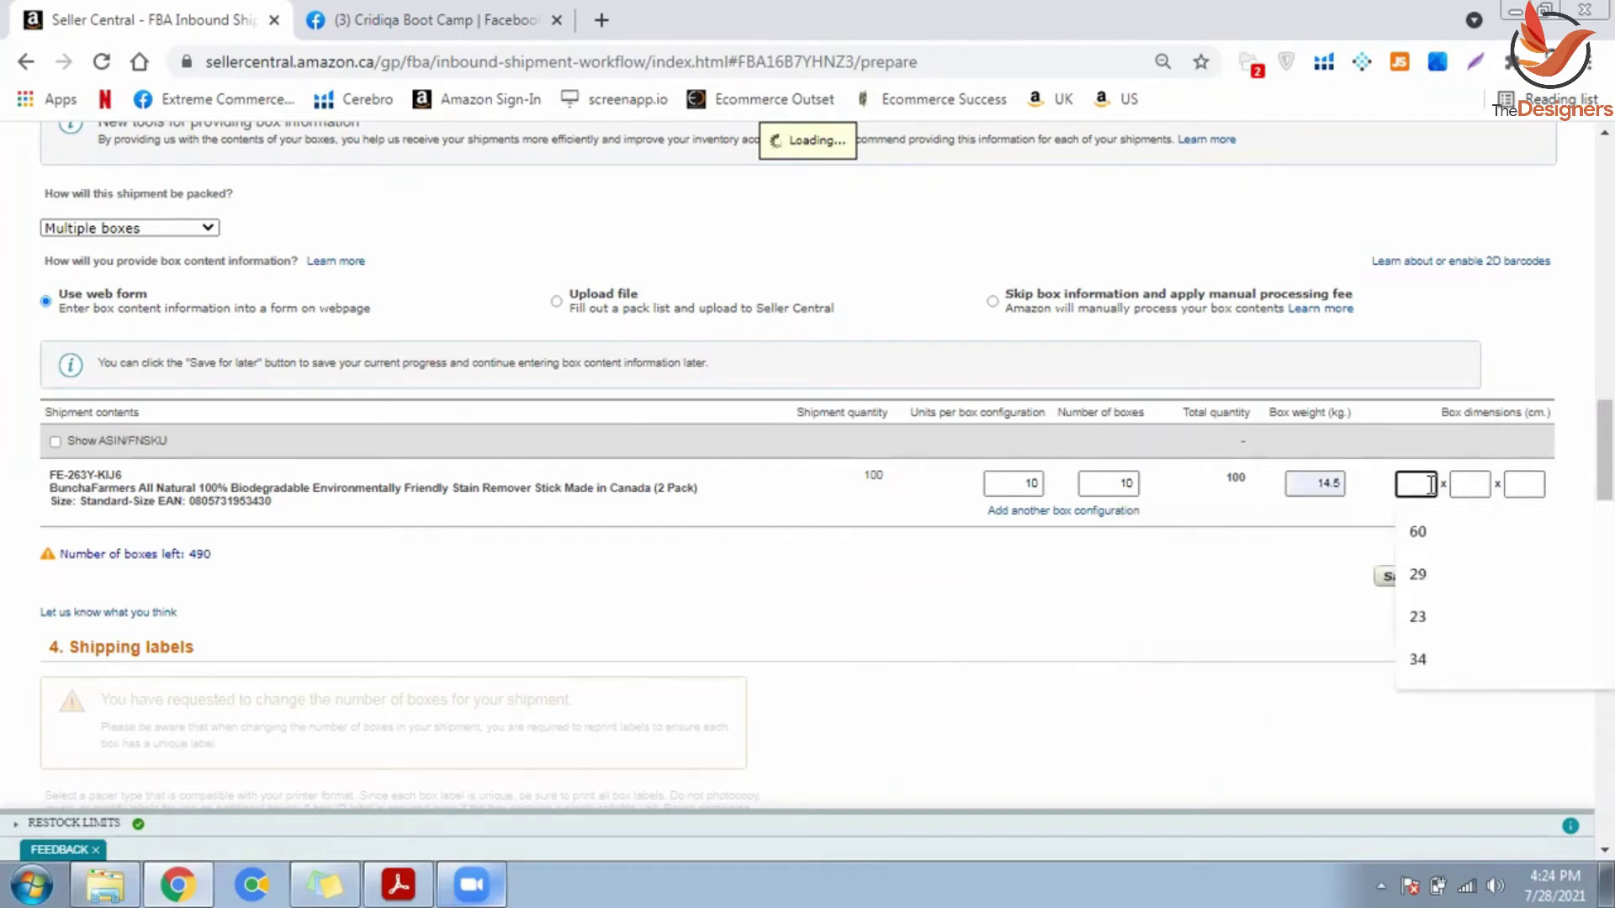
text(60)
click(1469, 485)
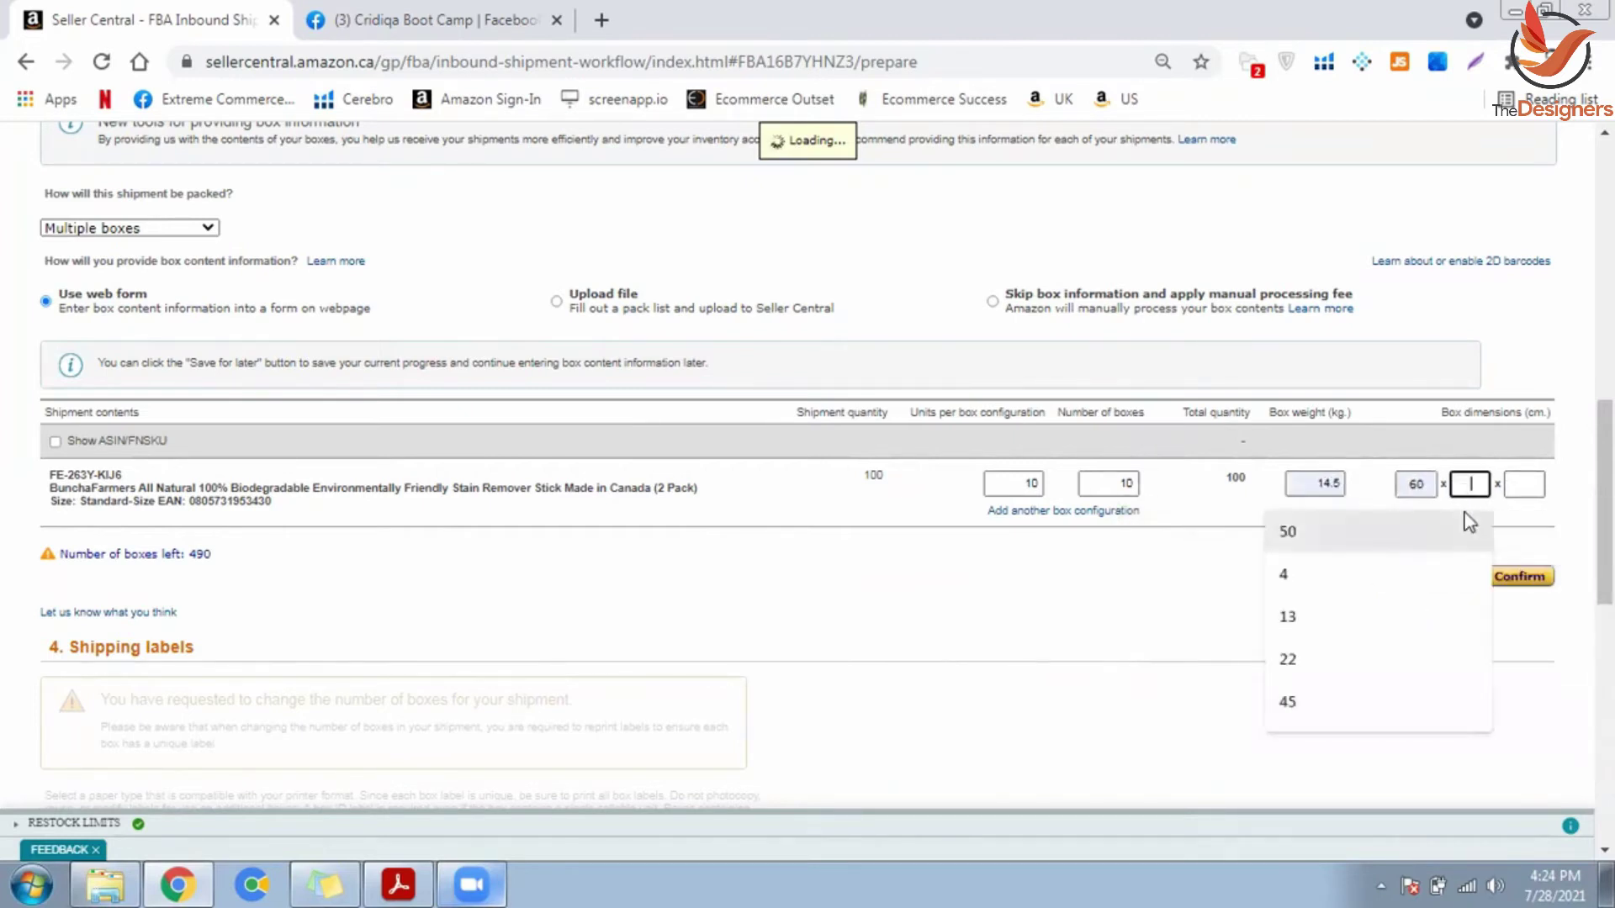
click(1468, 526)
key(Tab)
click(1460, 528)
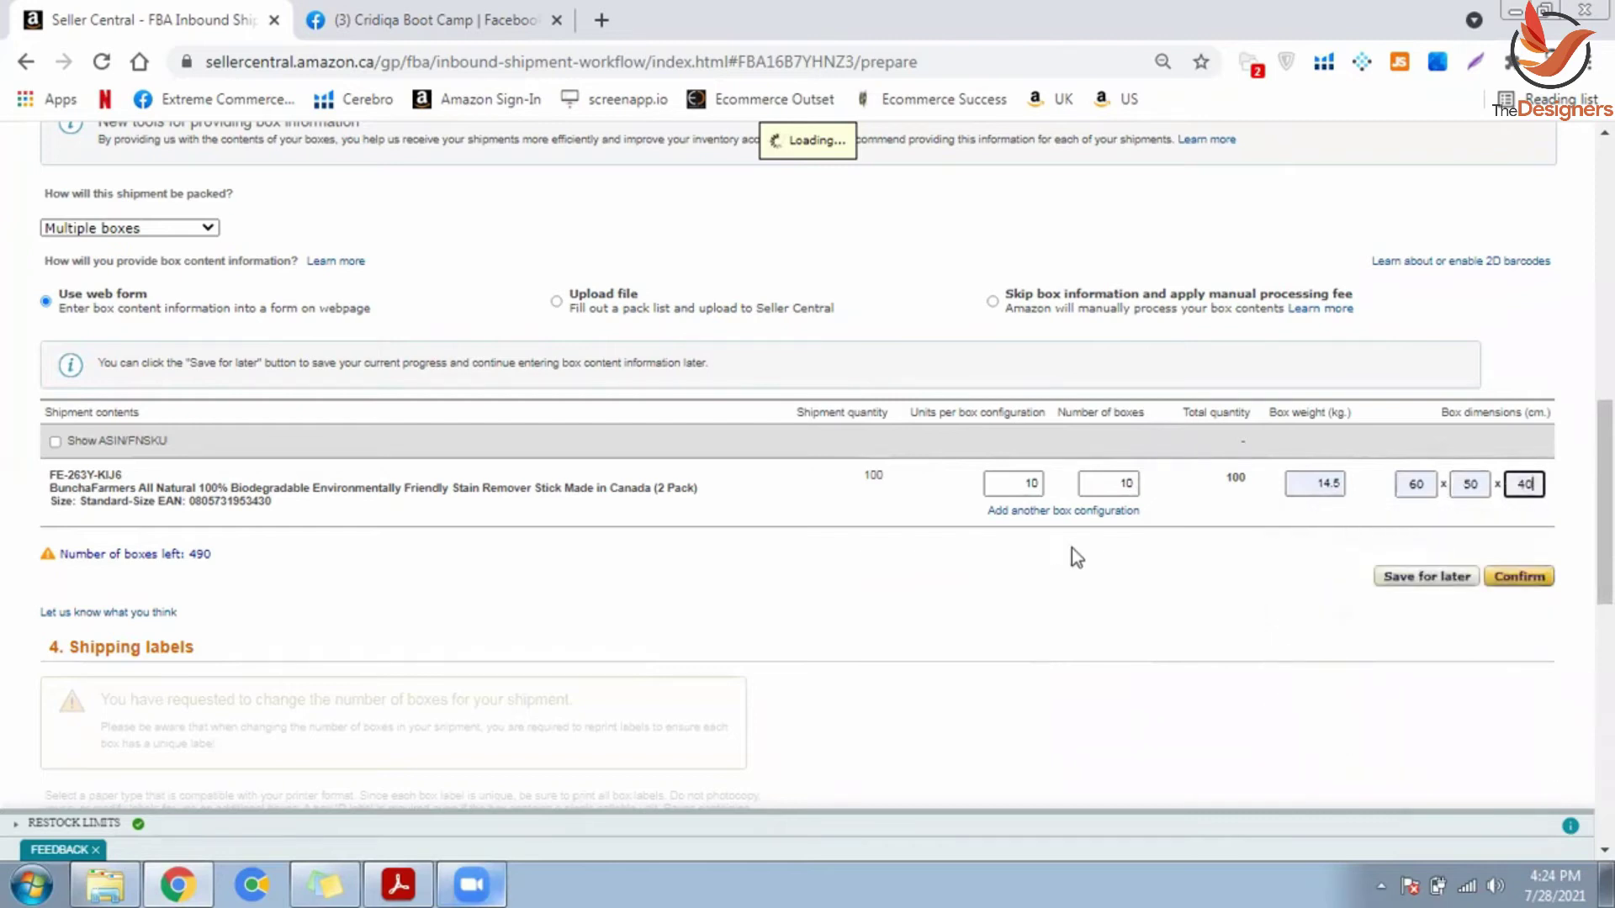
click(1510, 580)
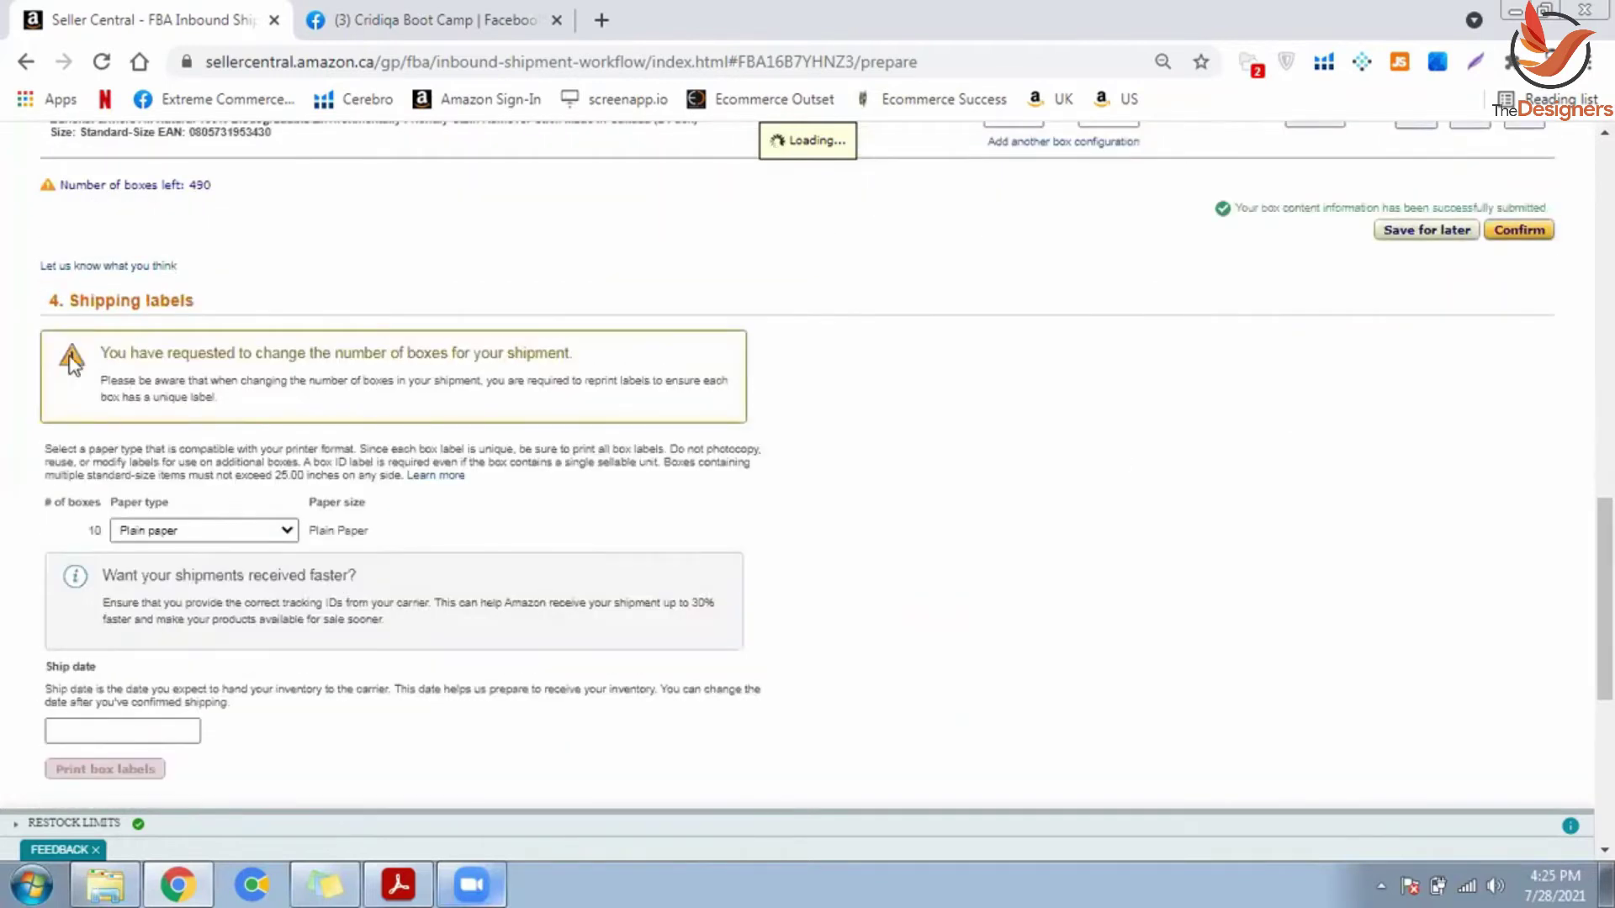
Step: Review the submitted box contents, the number of boxes and the paper type choices for the shipping labels
scroll(1093, 286, up, 3)
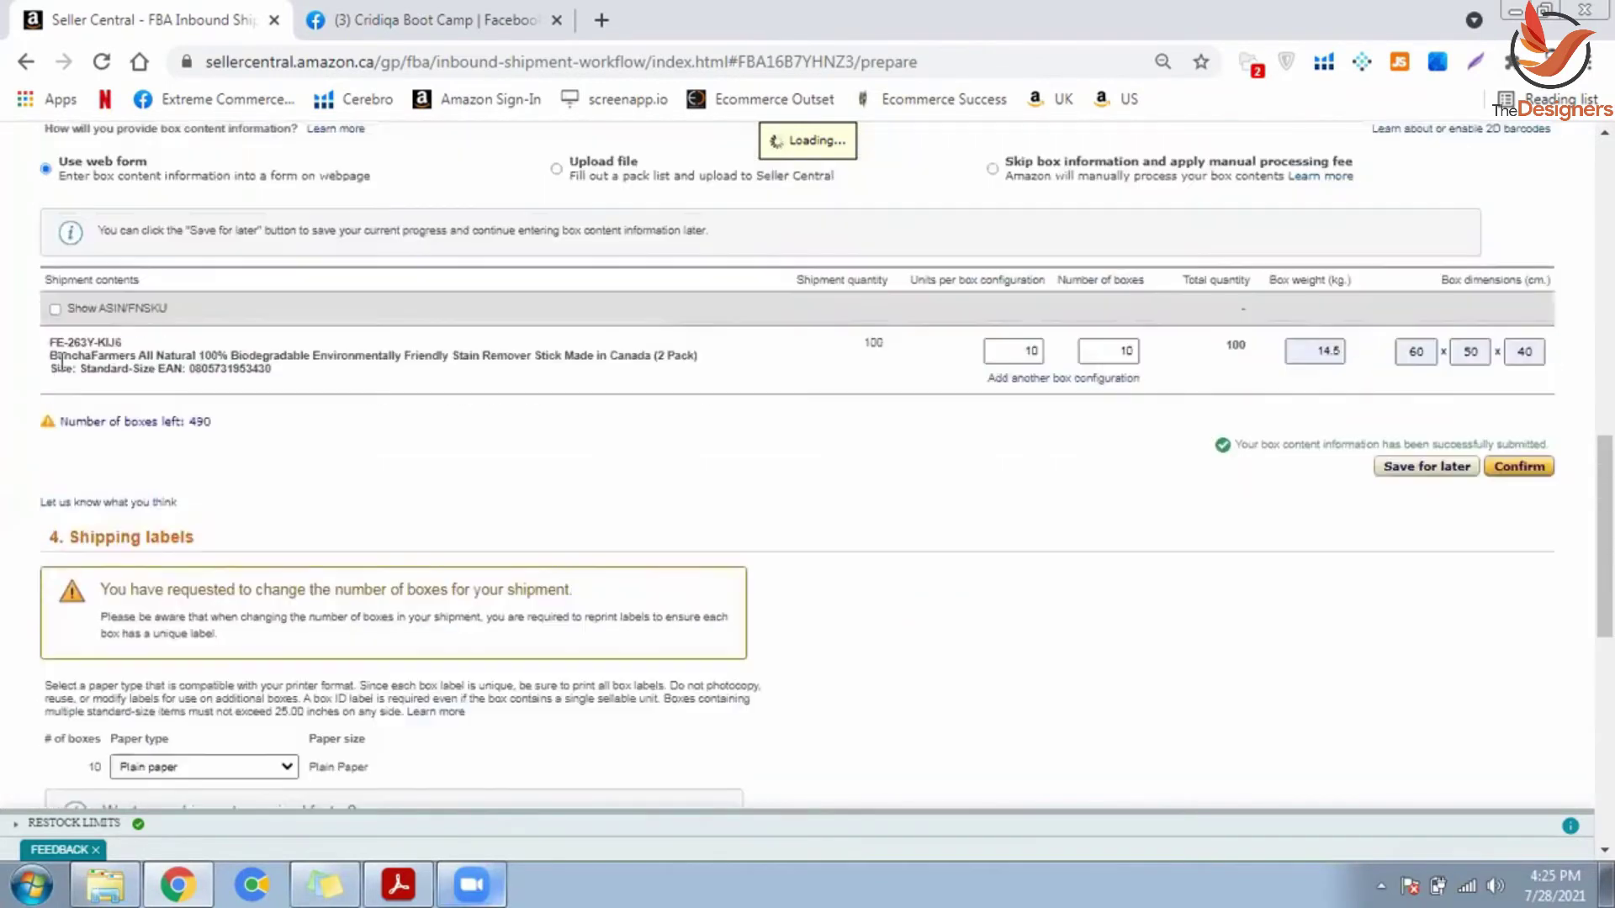
scroll(1377, 407, down, 4)
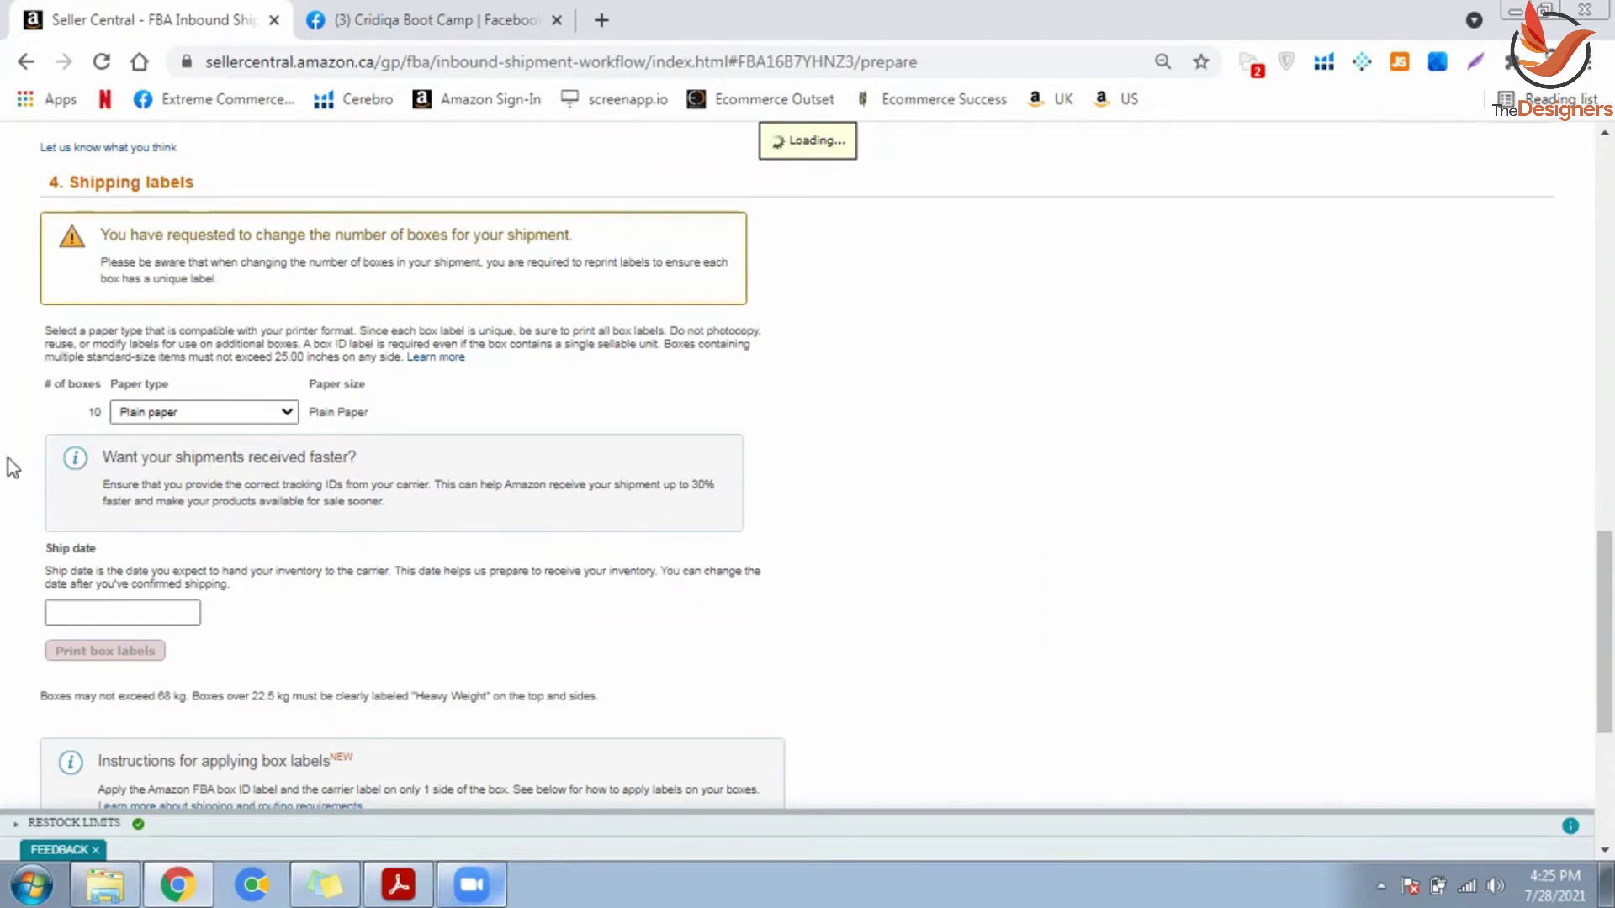
click(168, 414)
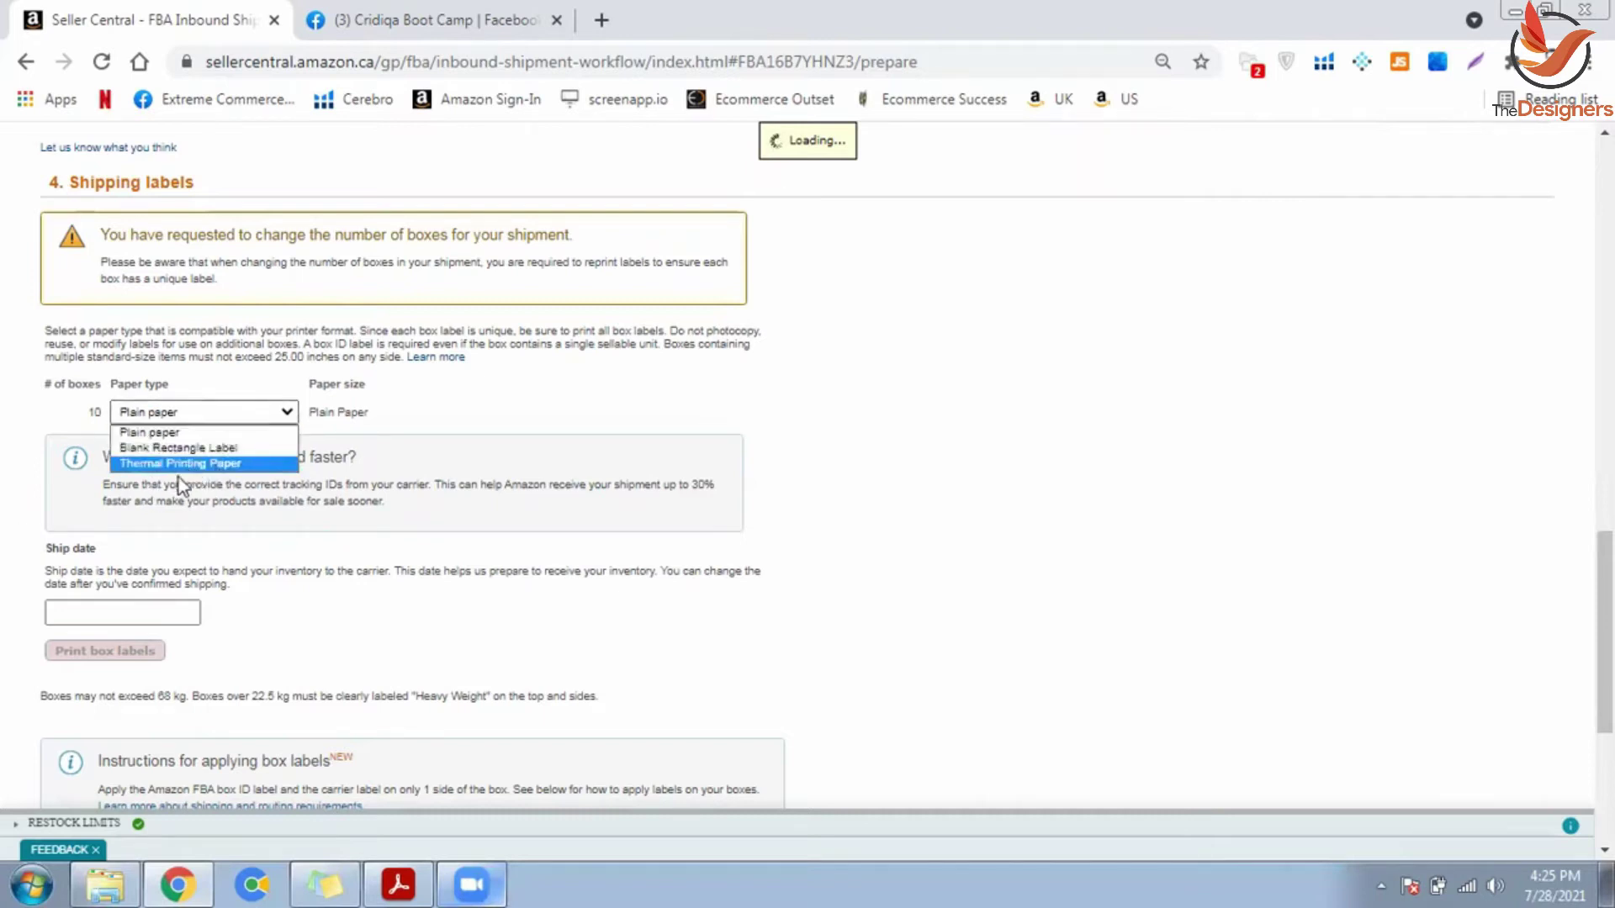
click(502, 444)
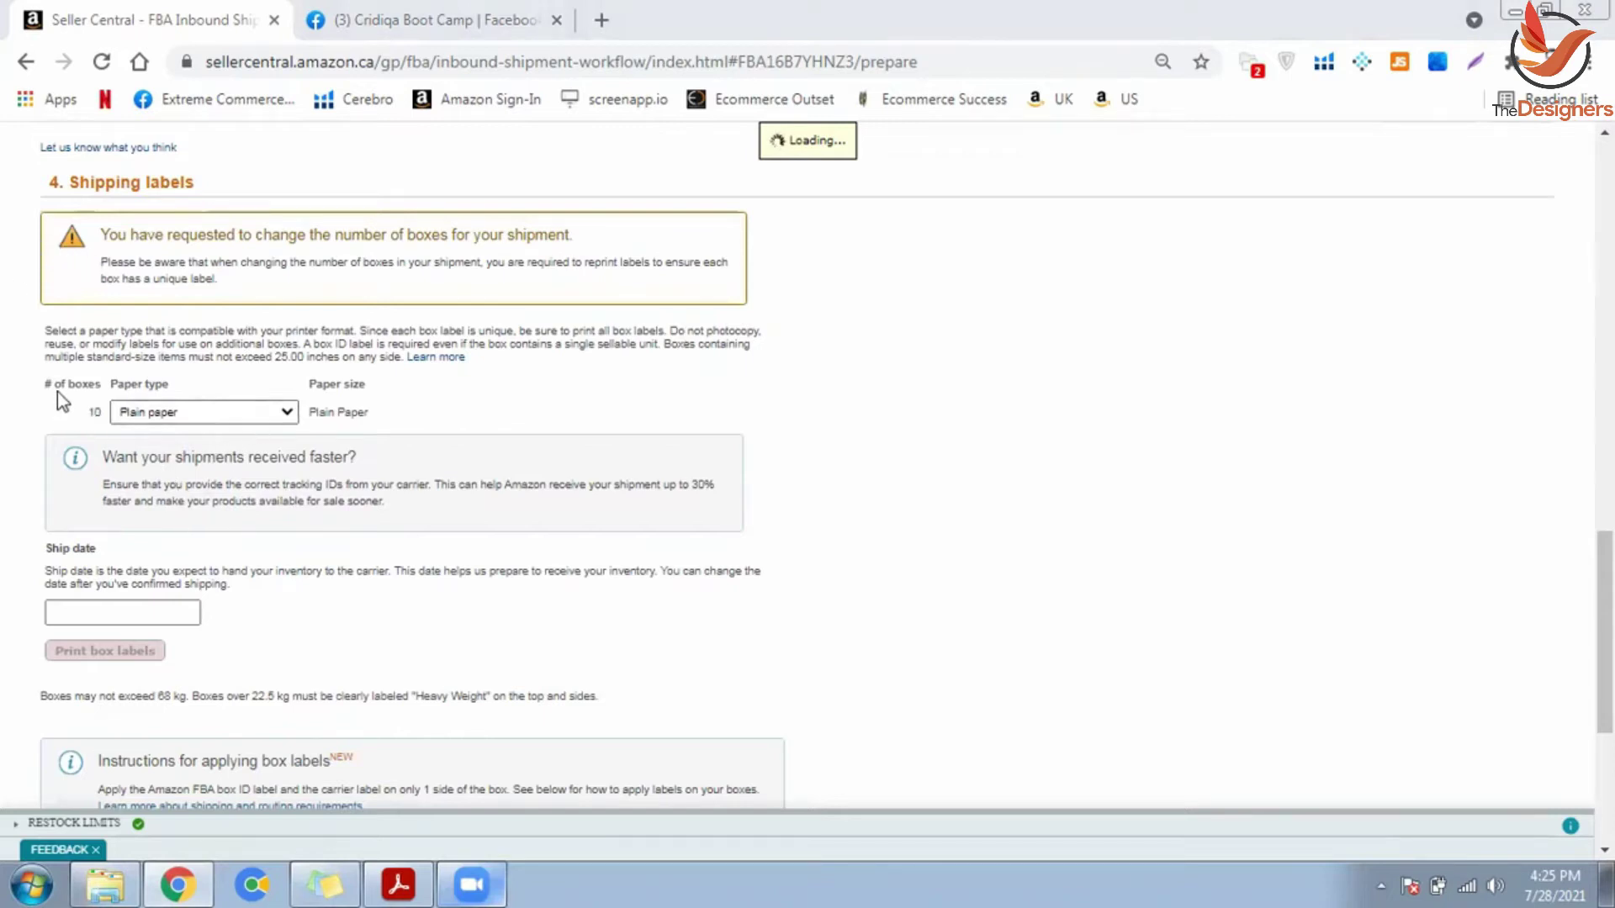
drag(46, 385, 99, 384)
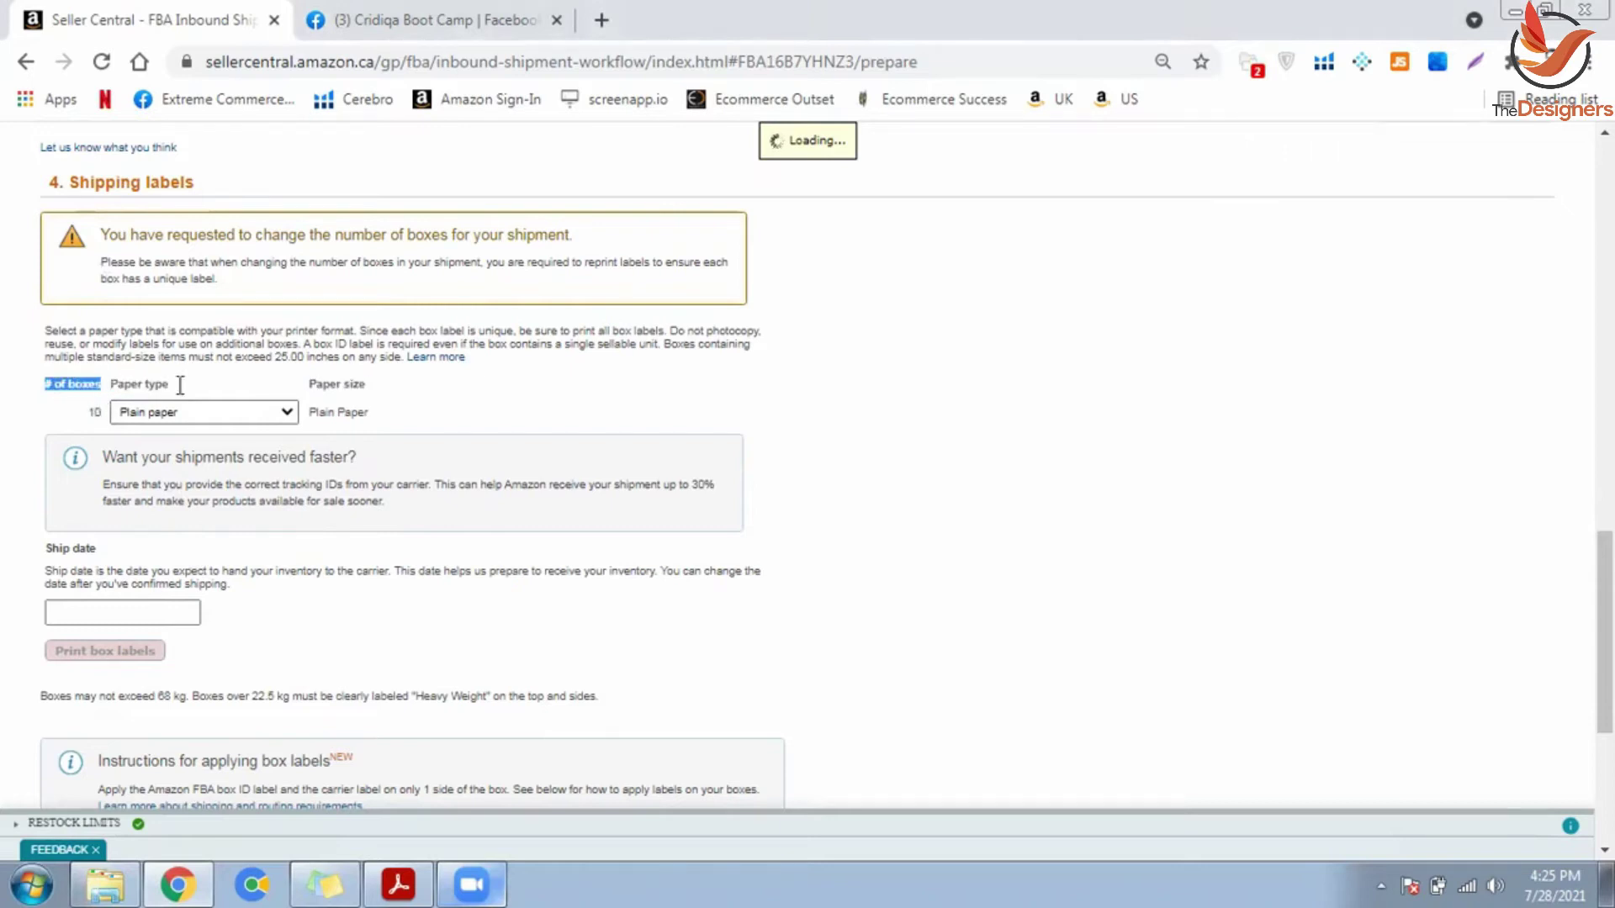
scroll(616, 427, up, 5)
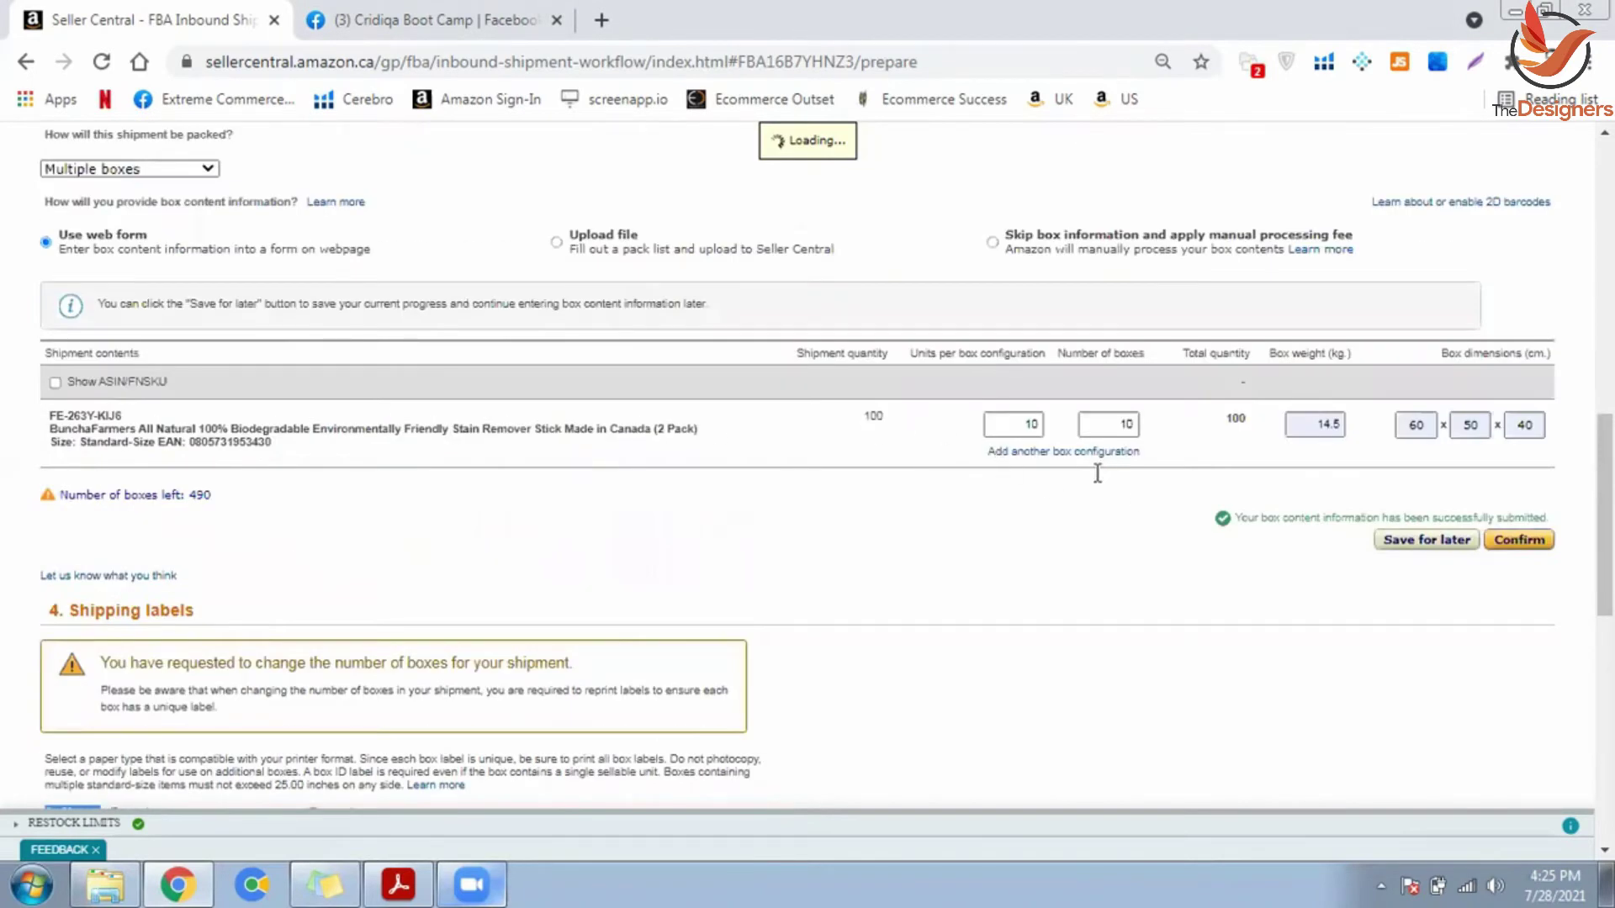
scroll(57, 477, down, 4)
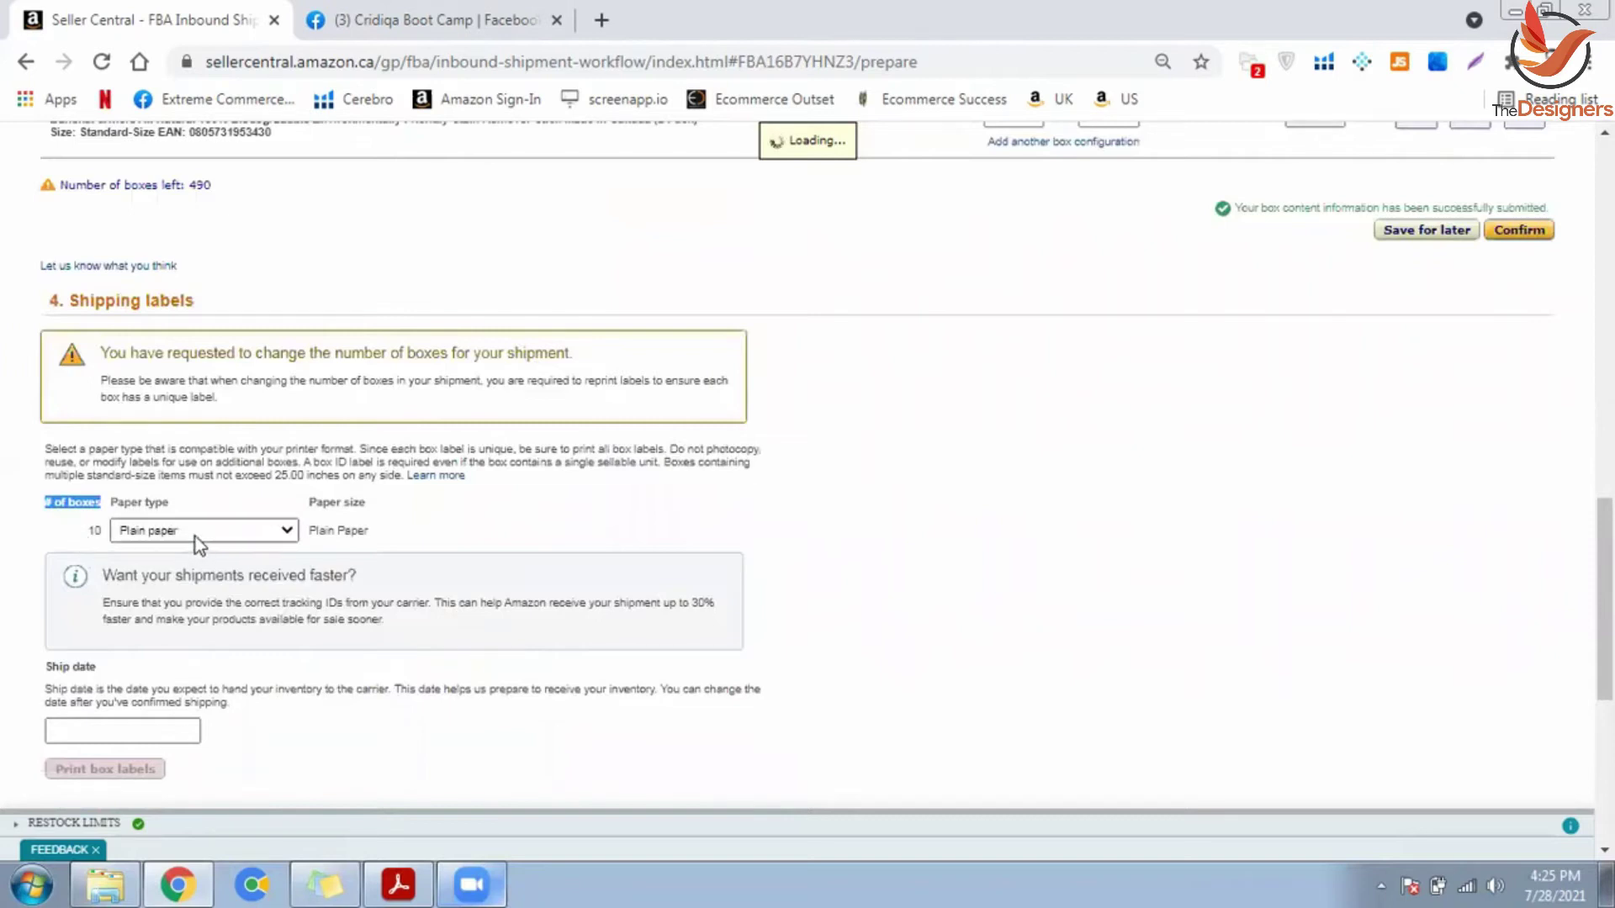
Step: Examine the selectable ship dates and the instructions for applying box labels without setting a date
scroll(193, 527, down, 4)
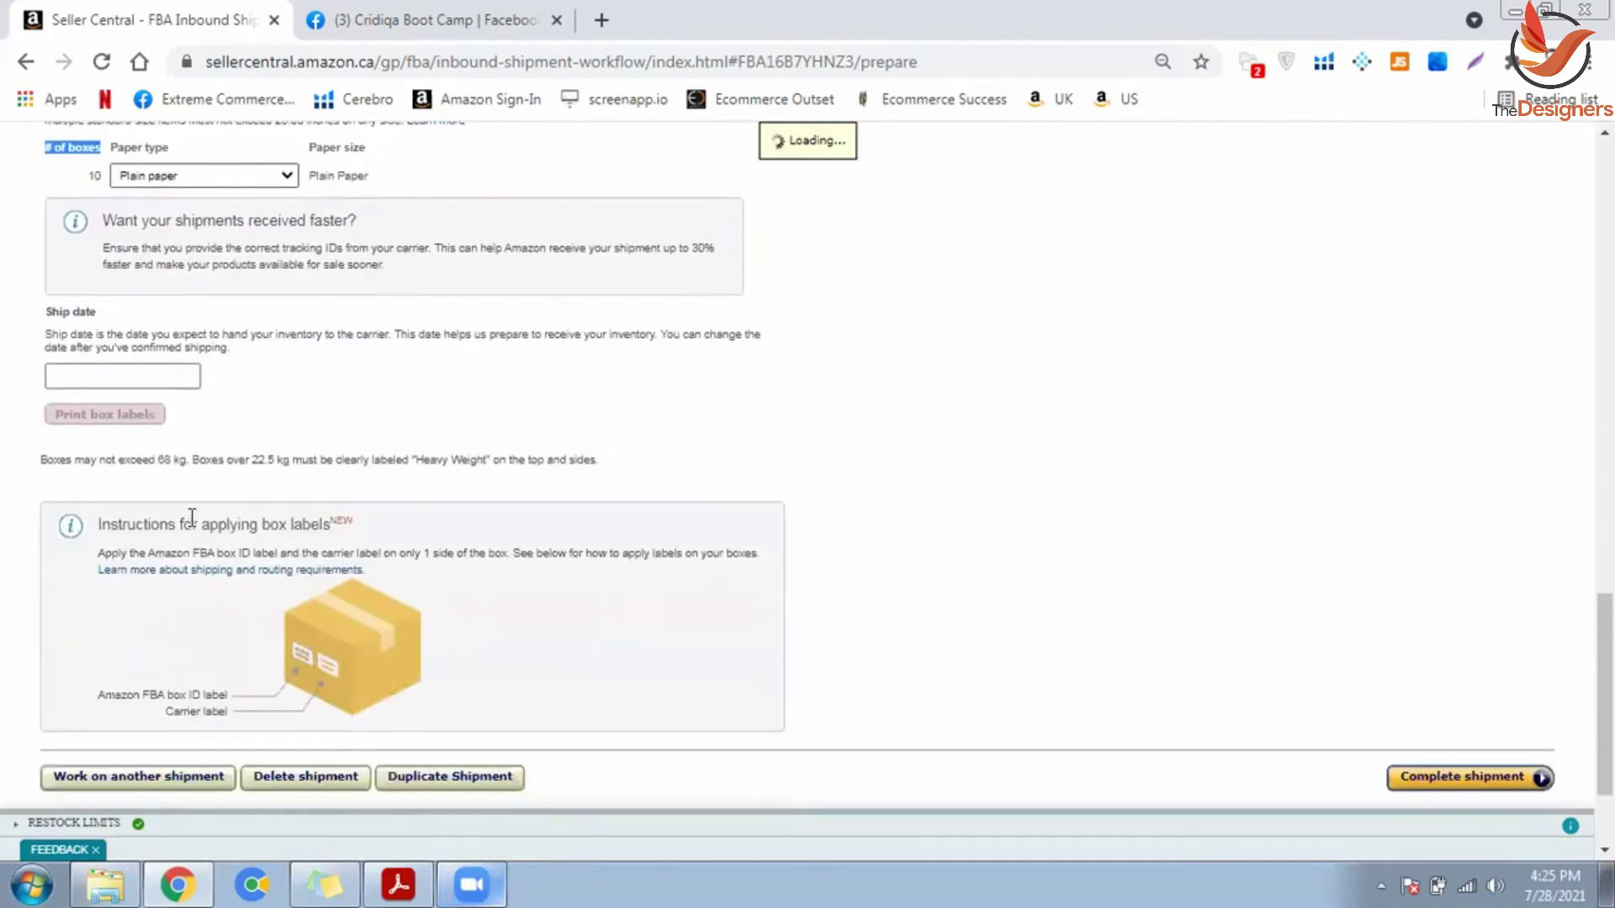
click(150, 376)
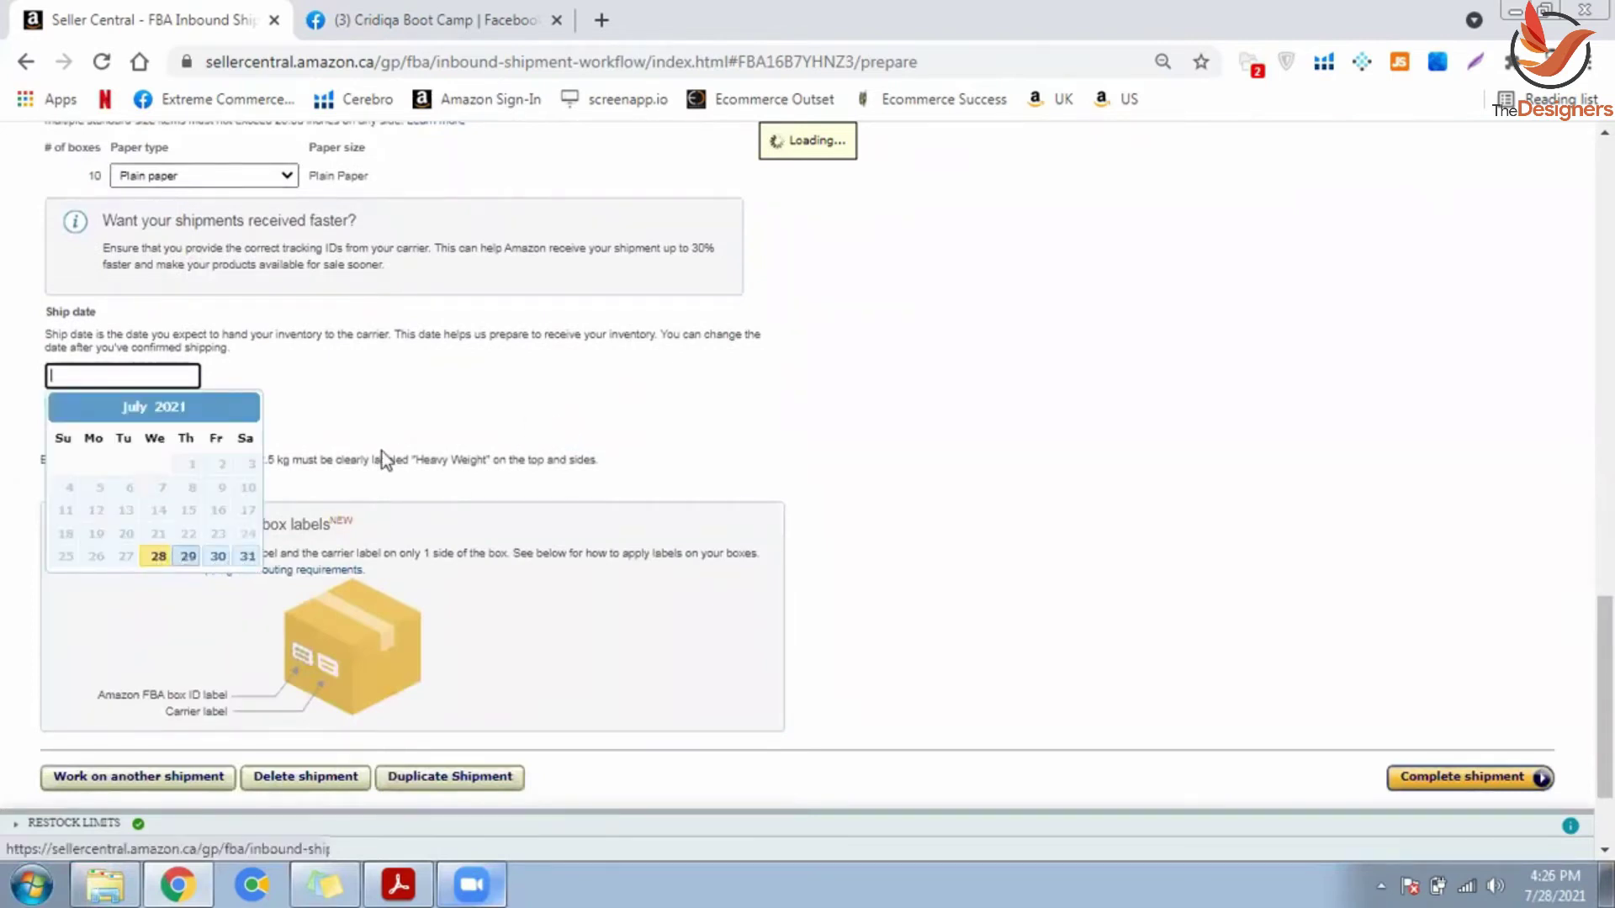
click(155, 217)
scroll(166, 222, down, 2)
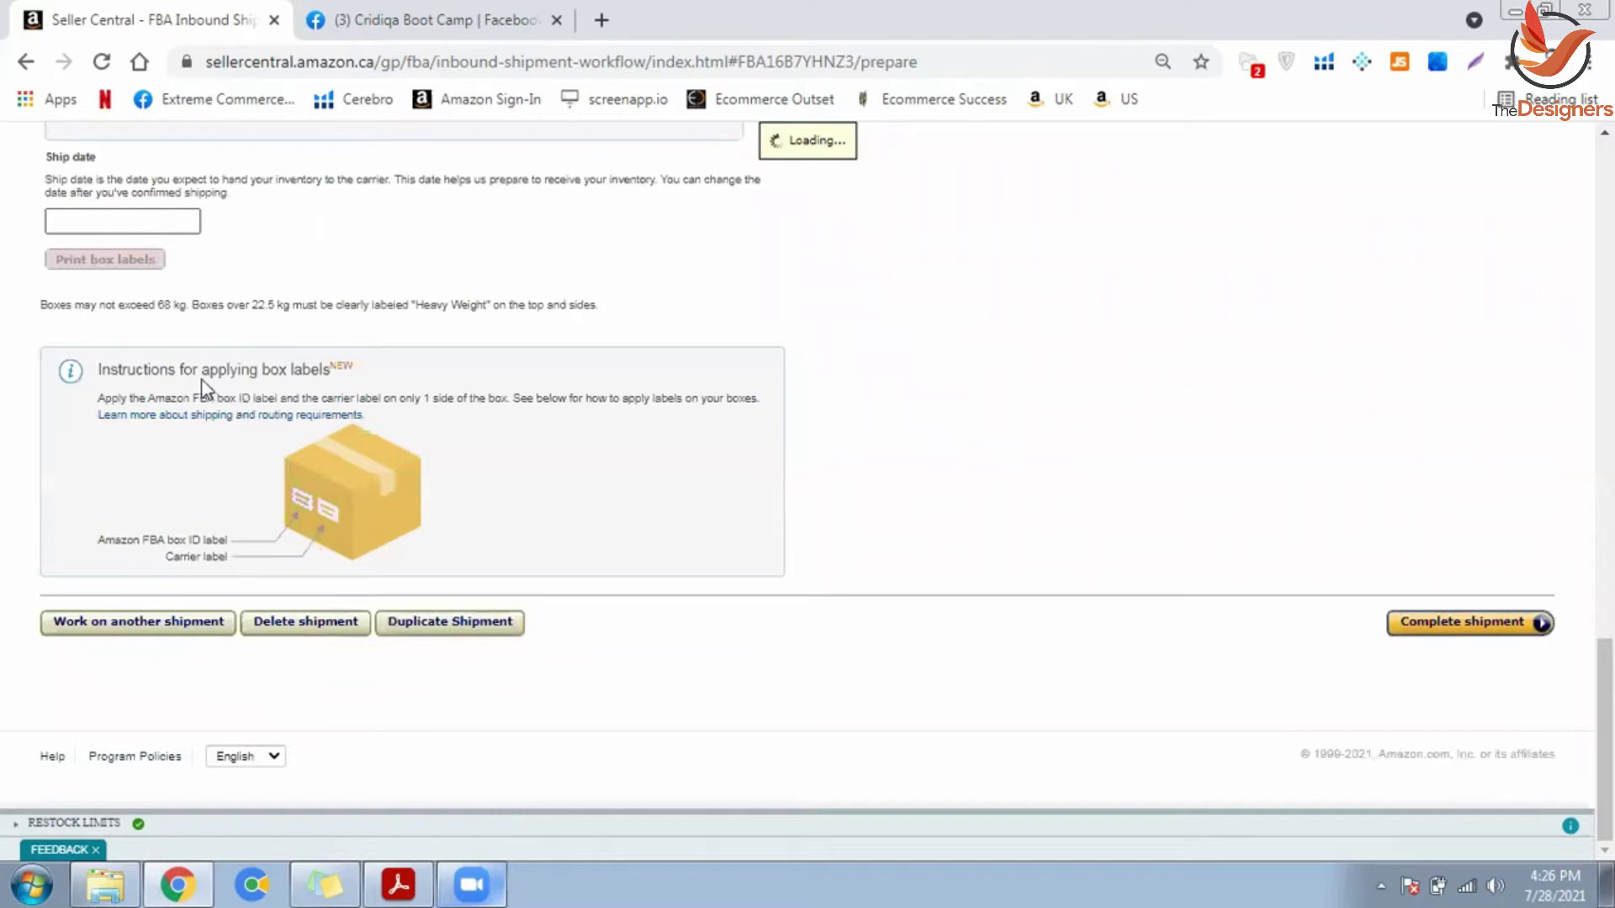
Step: Generate the box labels PDF and look through the labels for the first three boxes
click(138, 261)
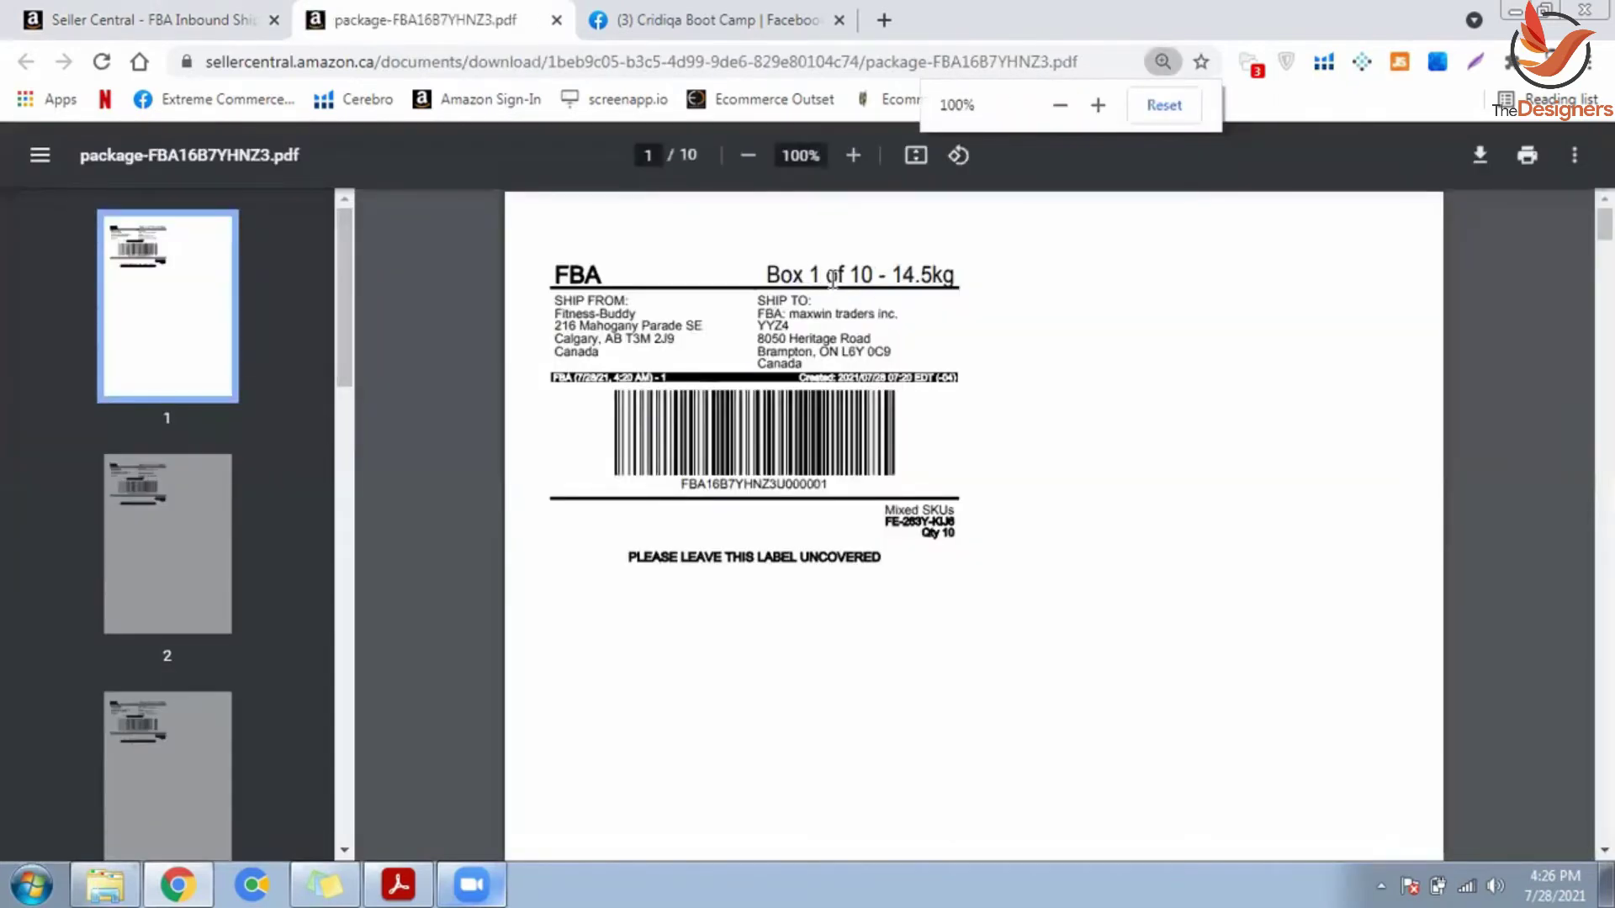
scroll(883, 284, down, 10)
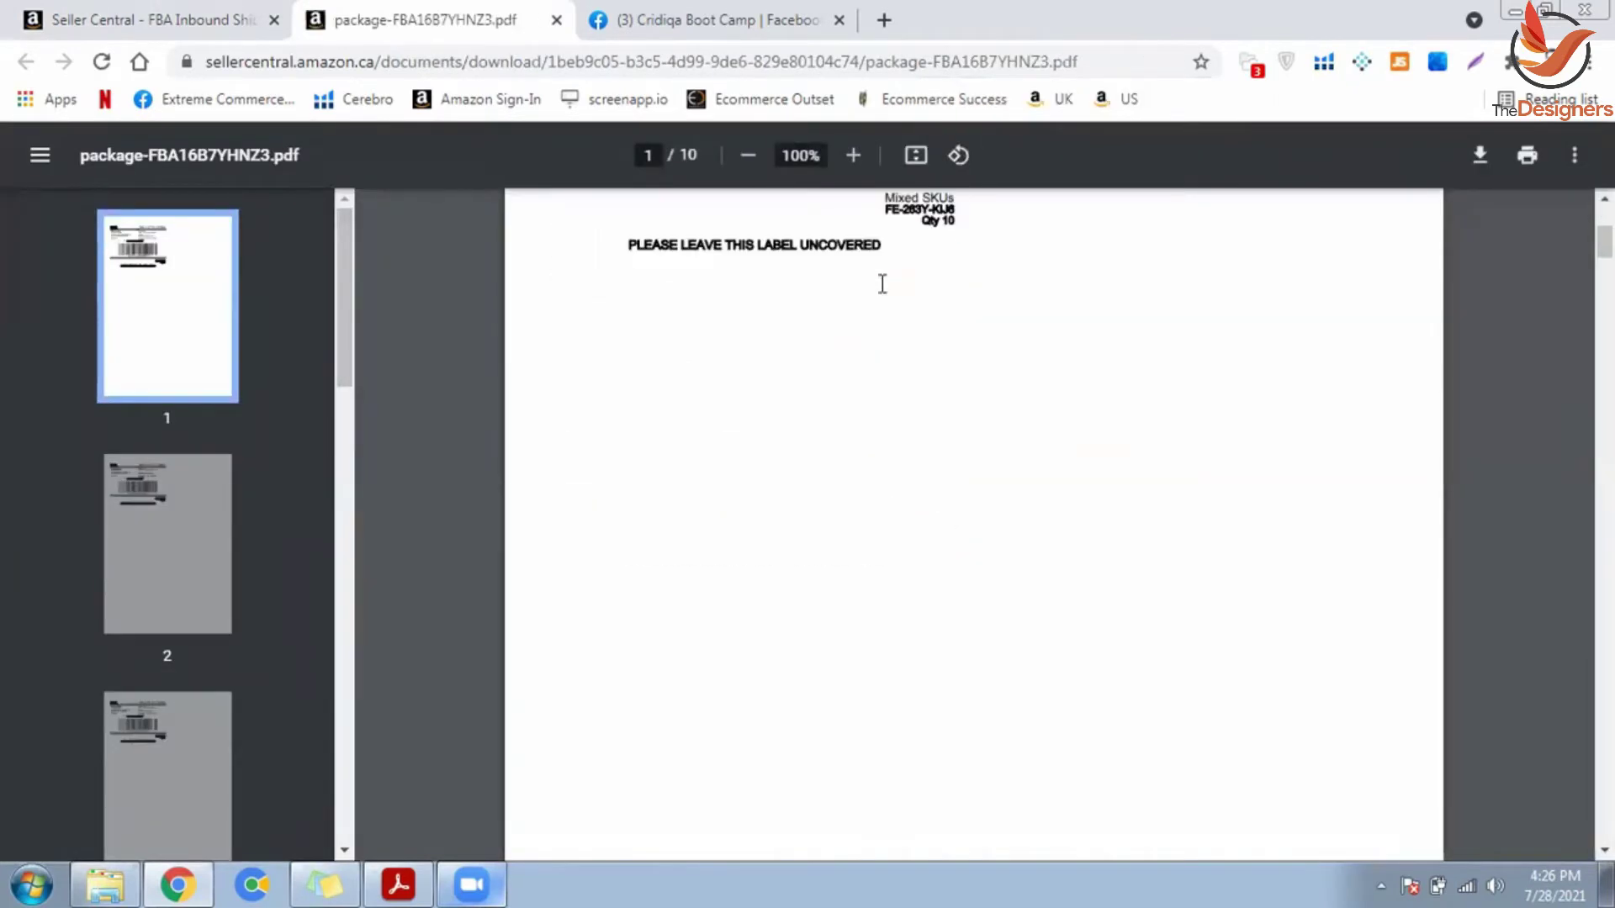
scroll(882, 284, down, 5)
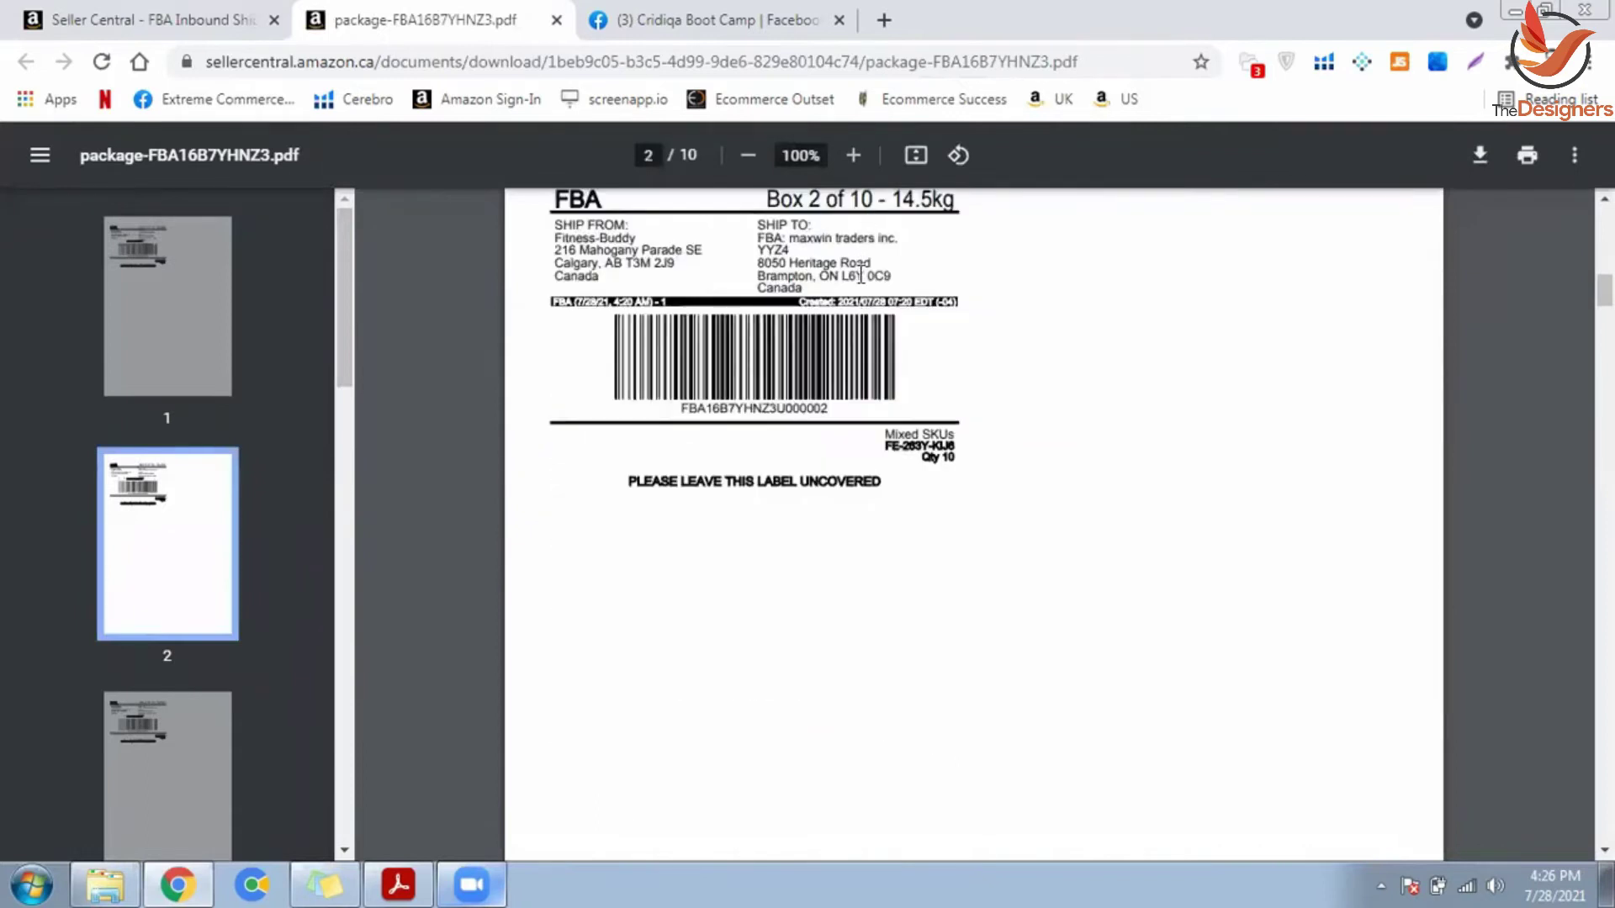
scroll(856, 304, down, 10)
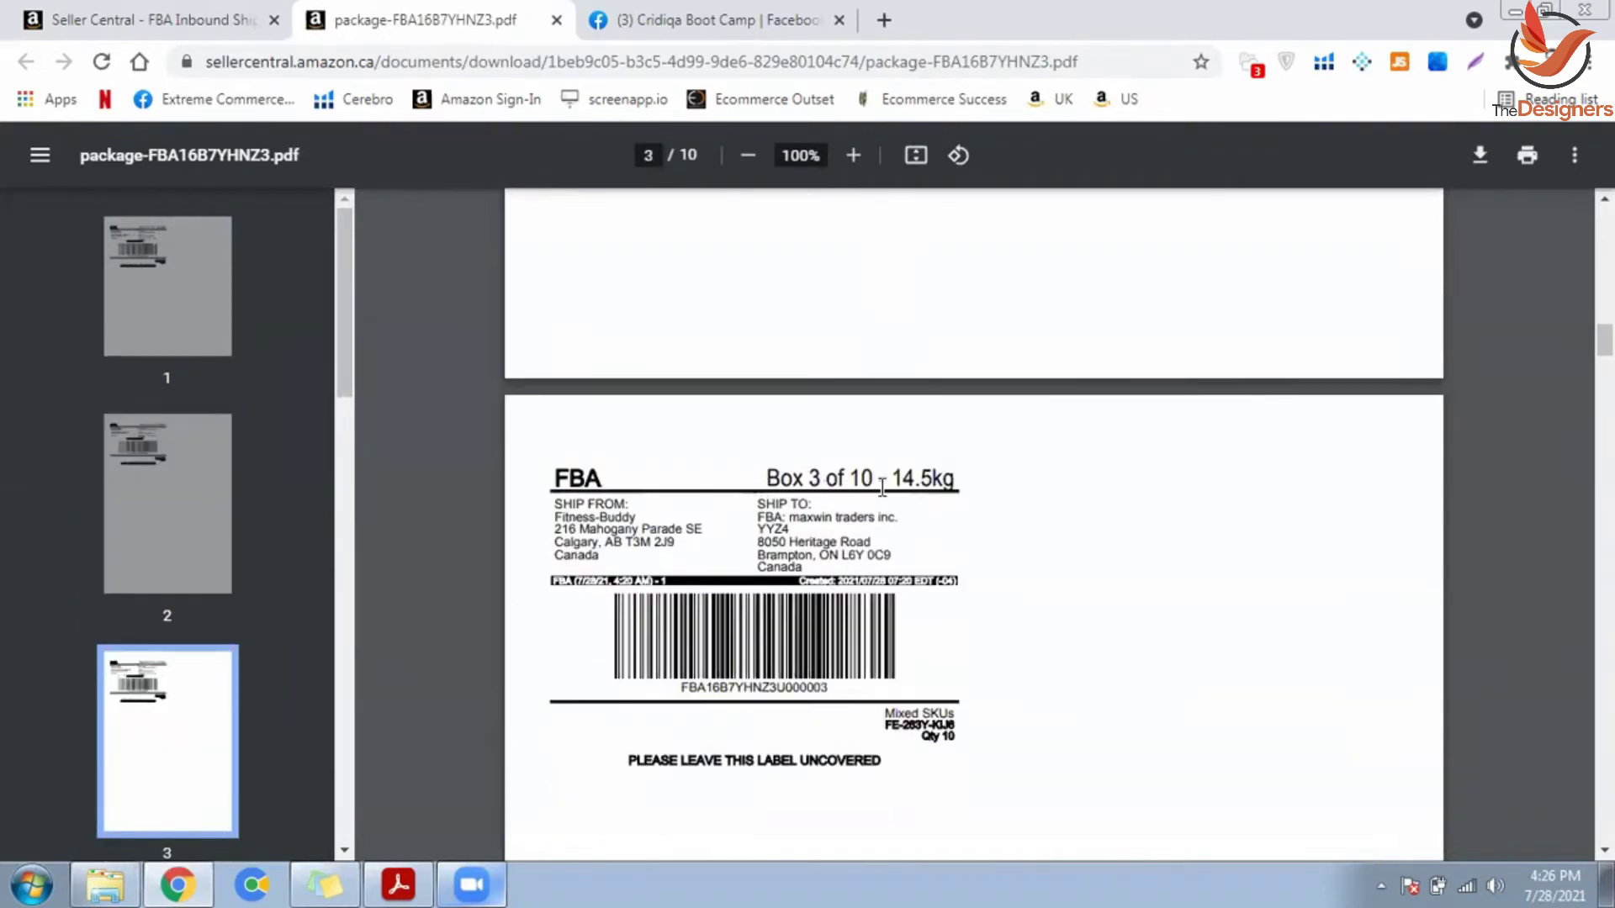
scroll(883, 492, up, 5)
scroll(841, 462, up, 10)
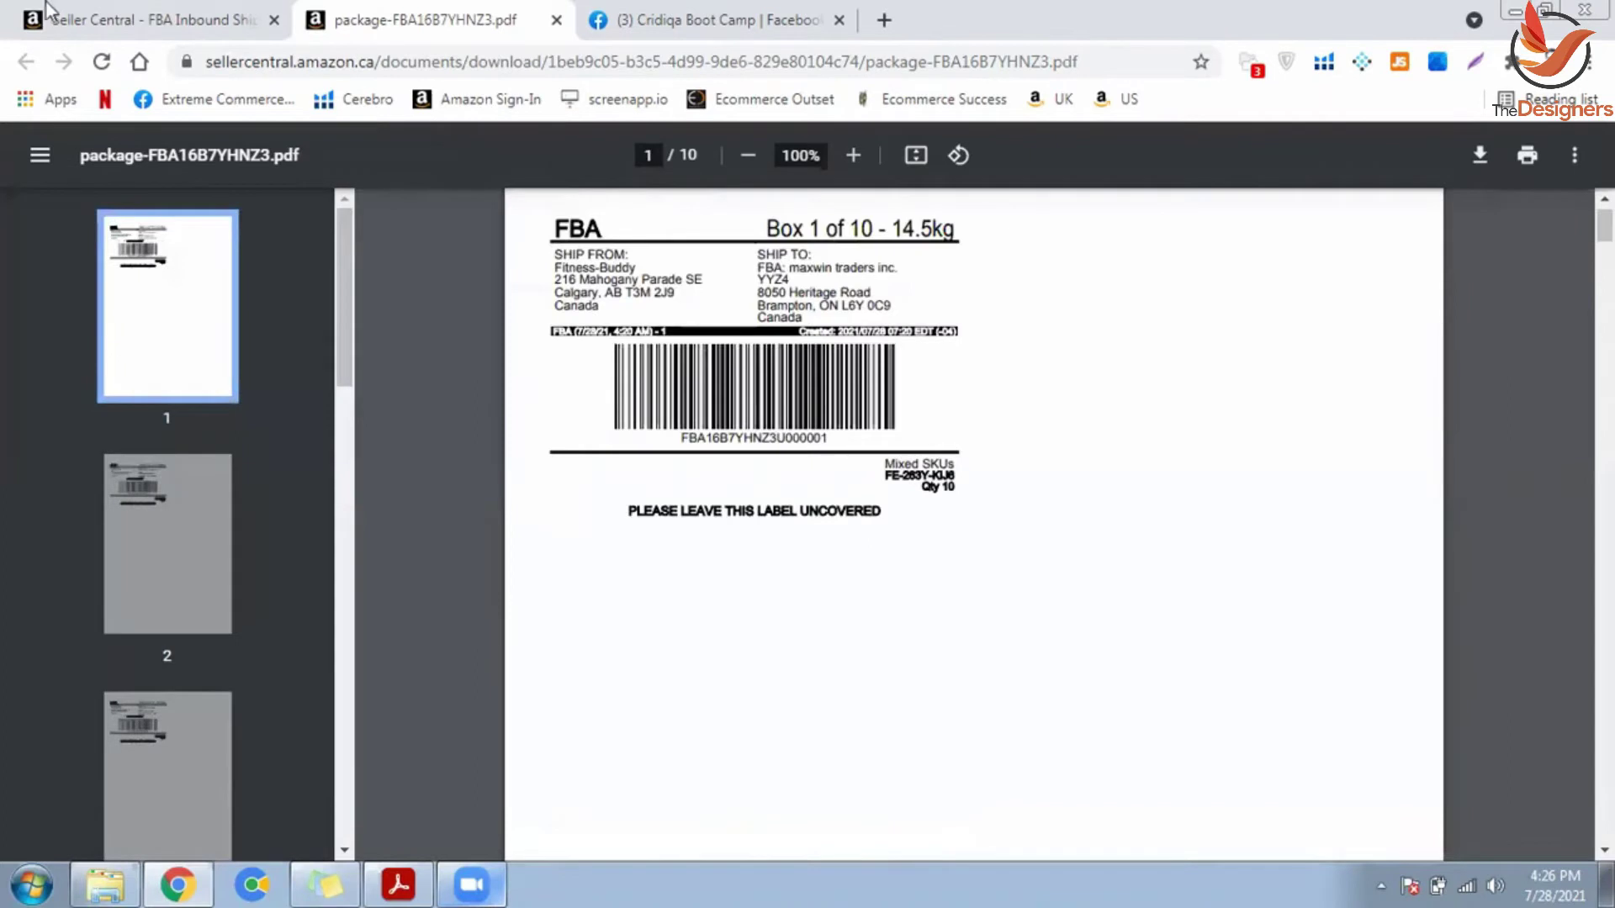
Step: Return to the shipment page and change the shipping carrier to Amazon-Partnered Carrier (UPS)
click(202, 10)
scroll(570, 431, up, 10)
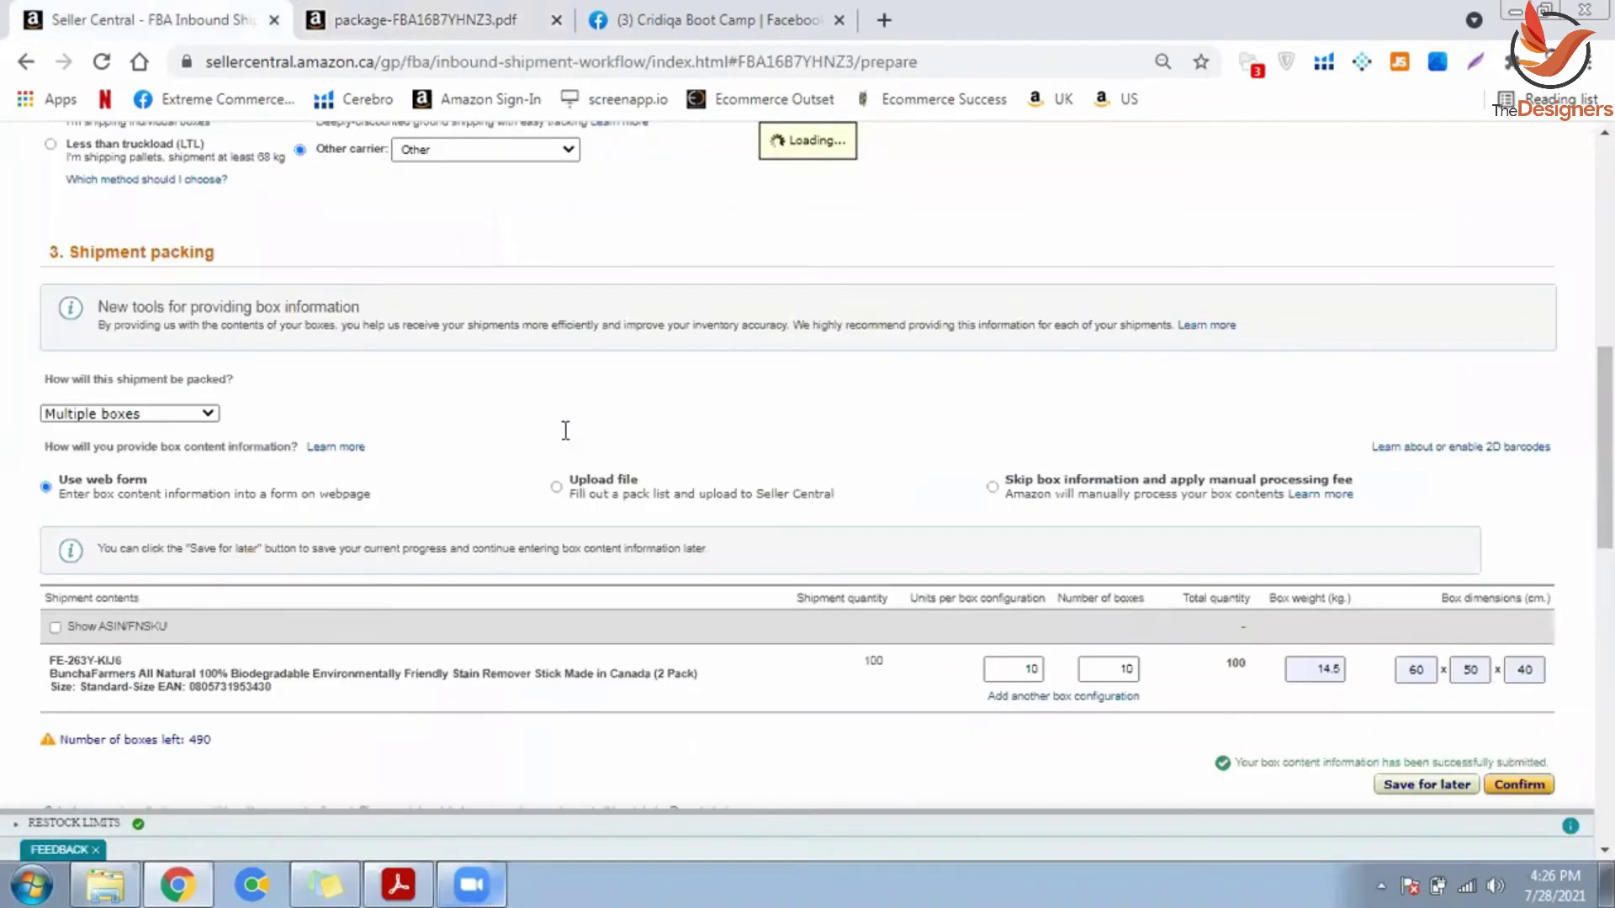
scroll(407, 349, up, 3)
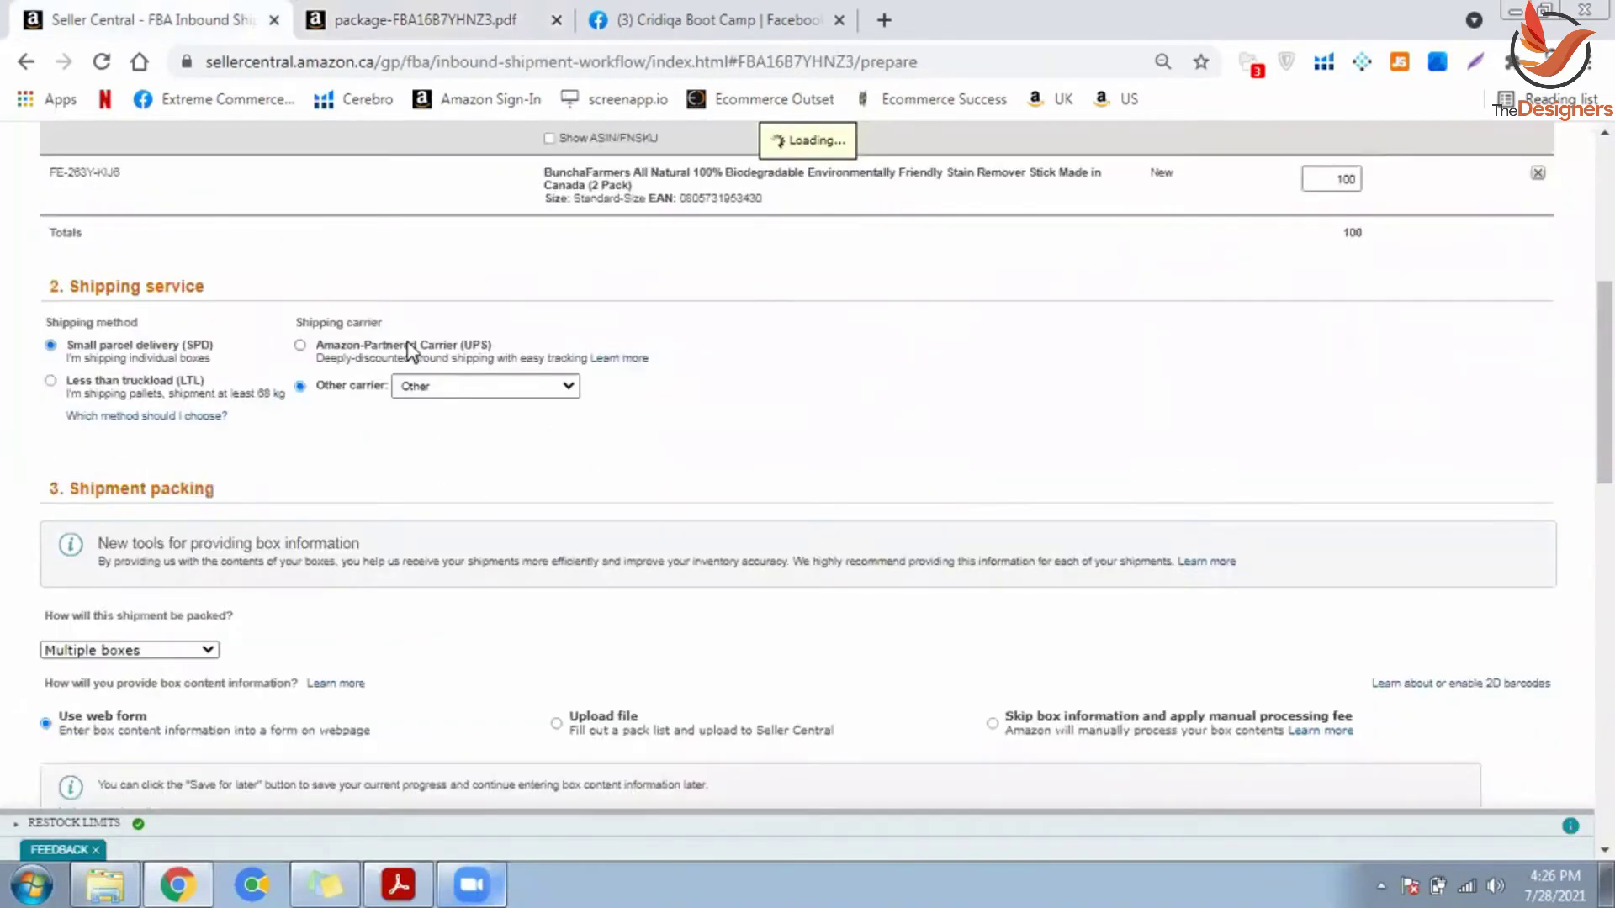
click(381, 360)
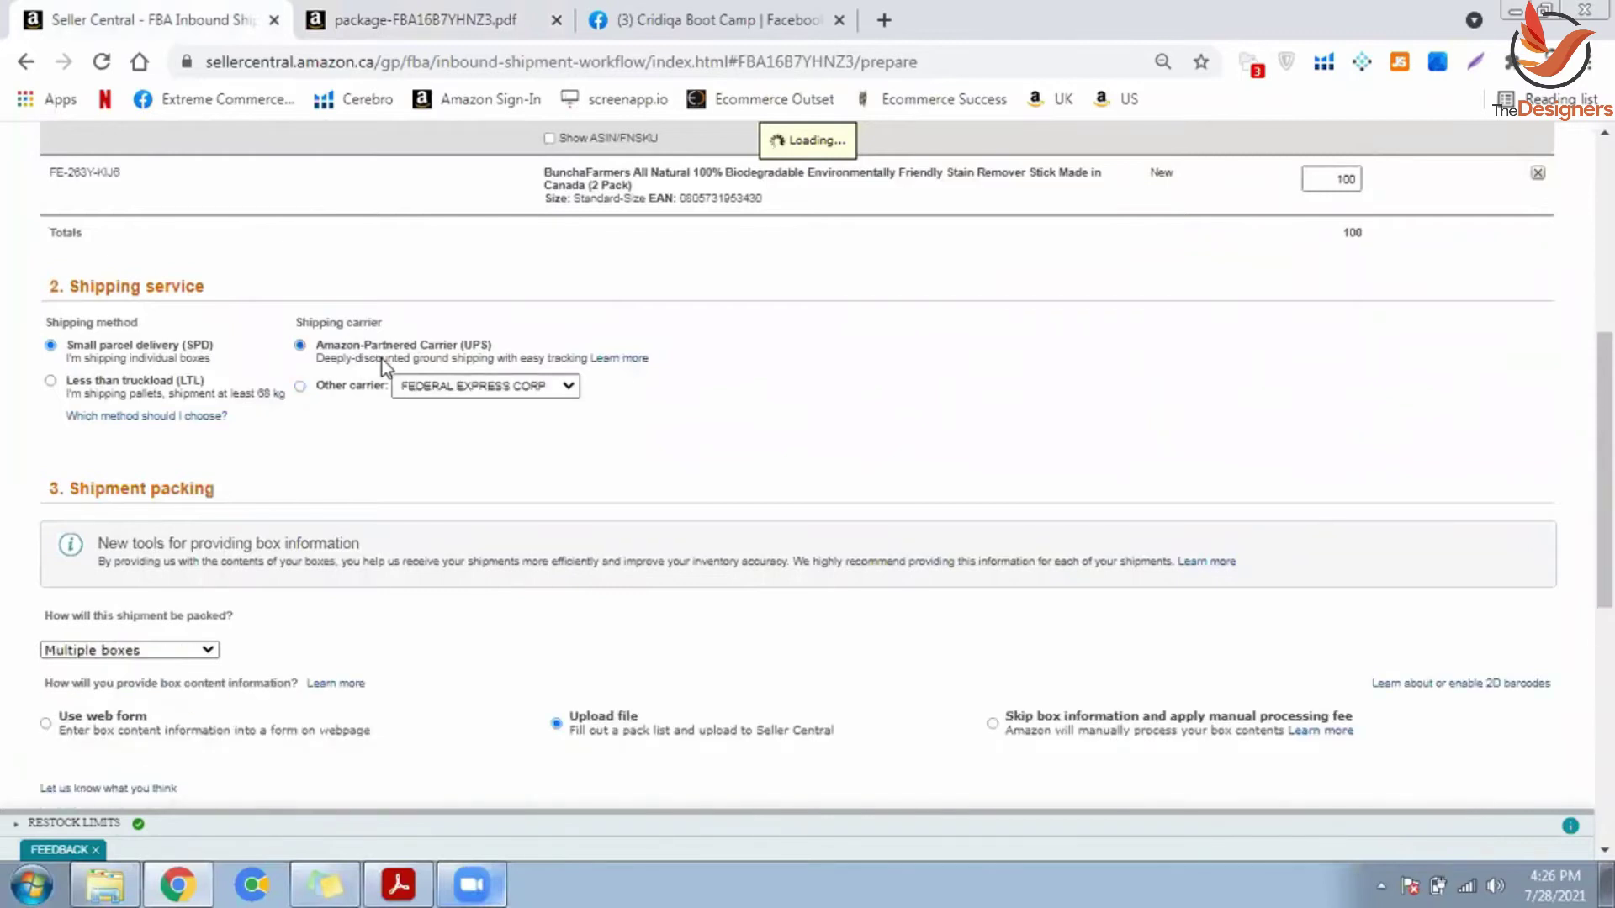
scroll(381, 360, down, 4)
click(382, 360)
scroll(397, 422, down, 3)
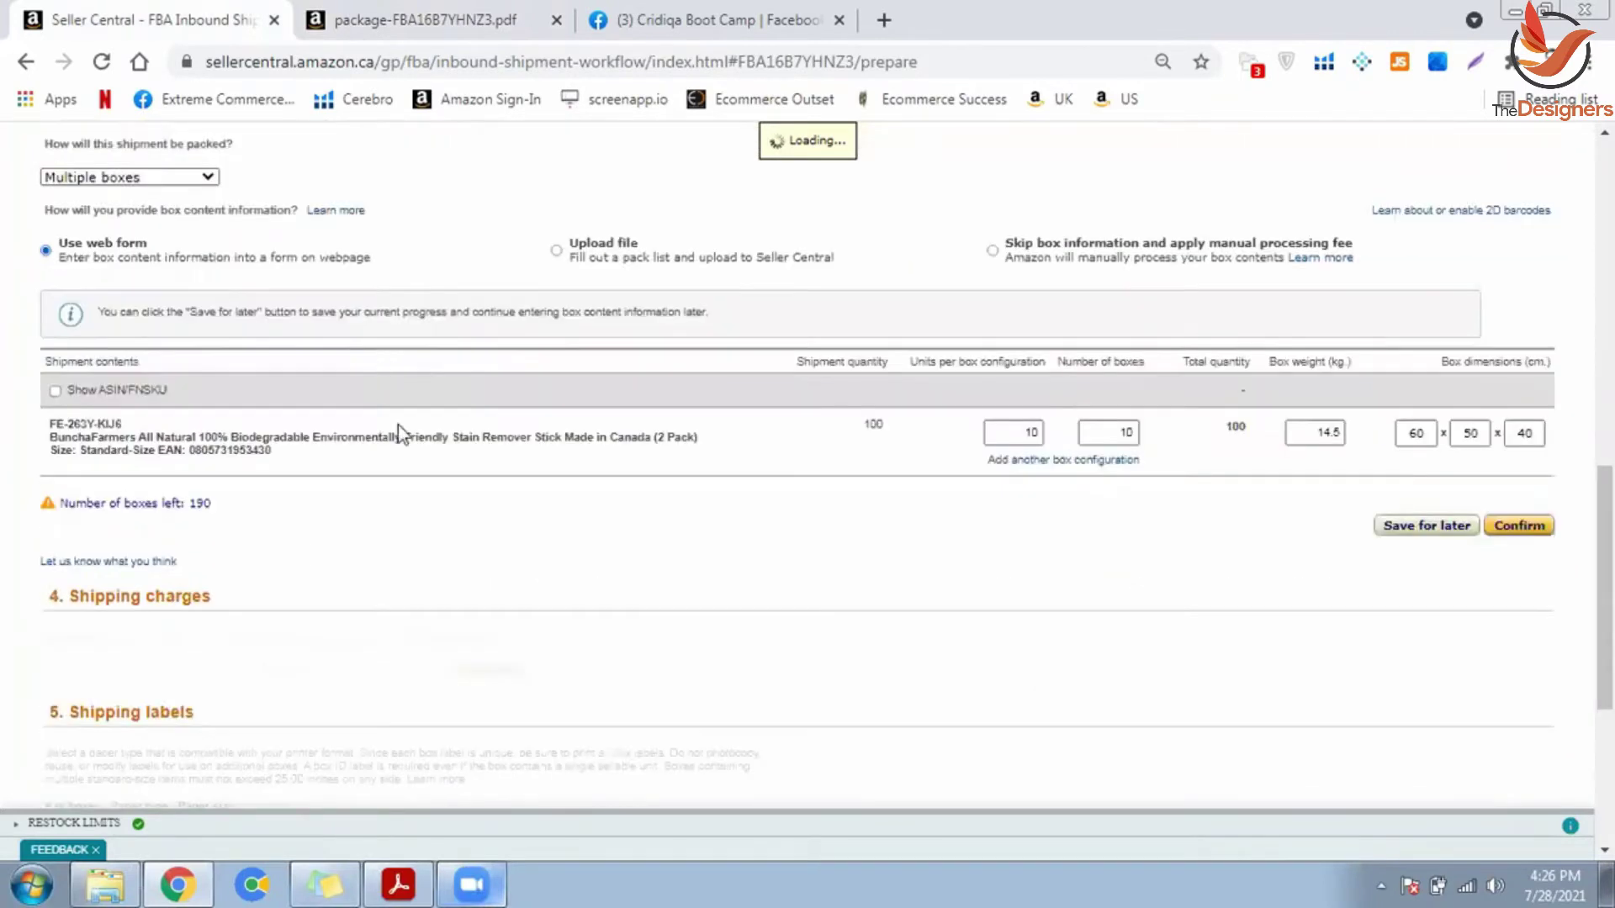
scroll(695, 486, down, 3)
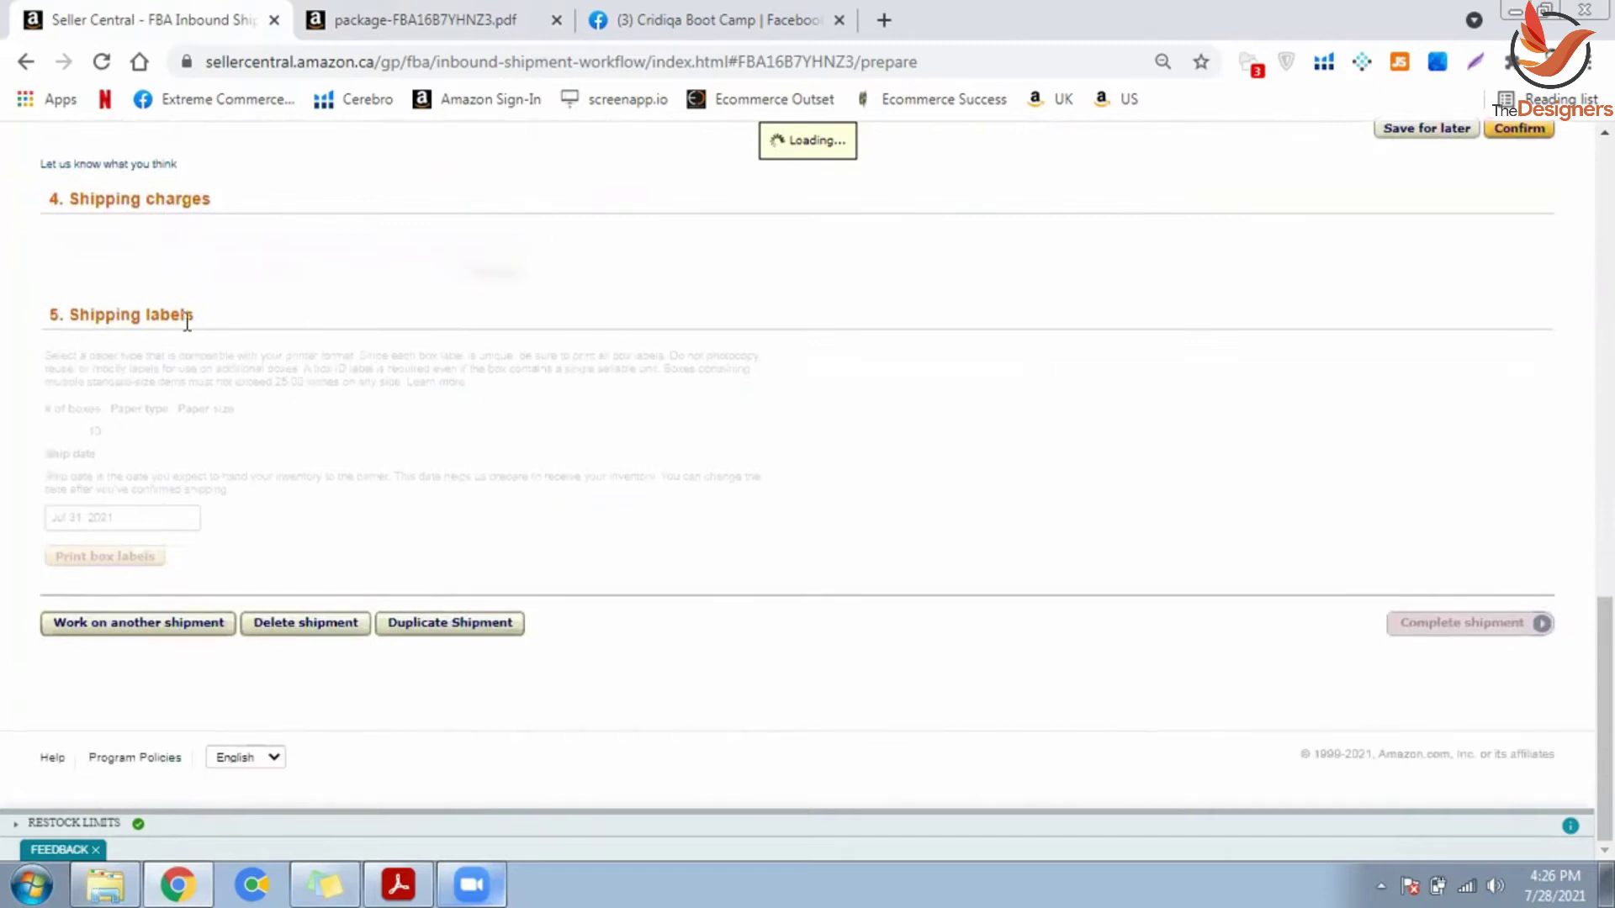
Step: Examine the first FBA box label in the open PDF and close that document
click(534, 12)
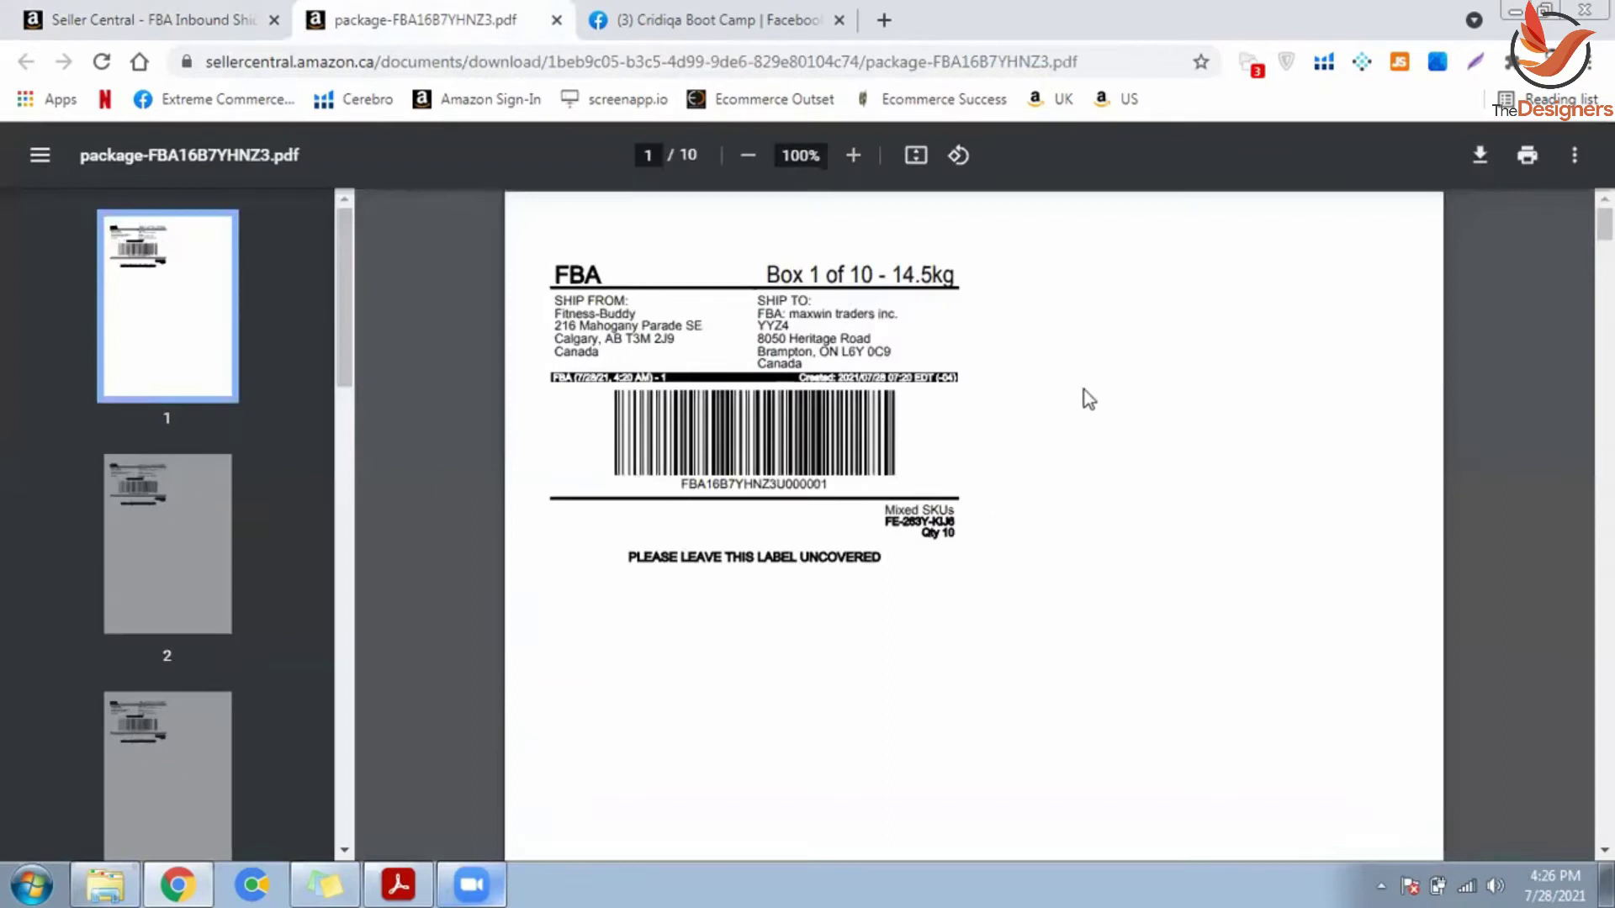
drag(547, 274, 965, 515)
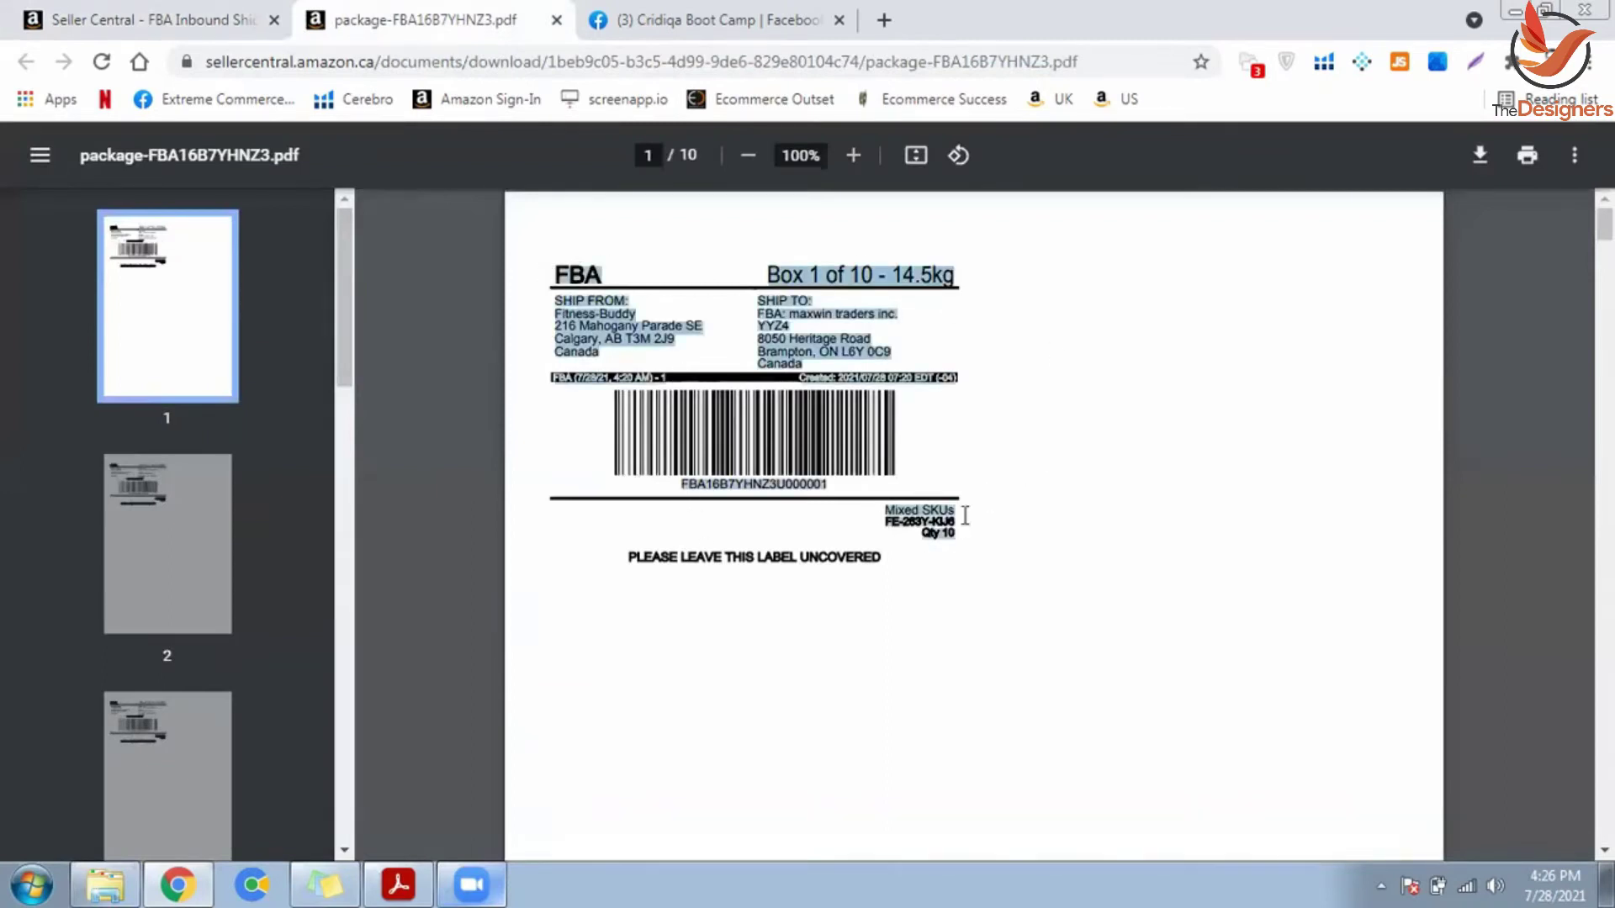
click(858, 437)
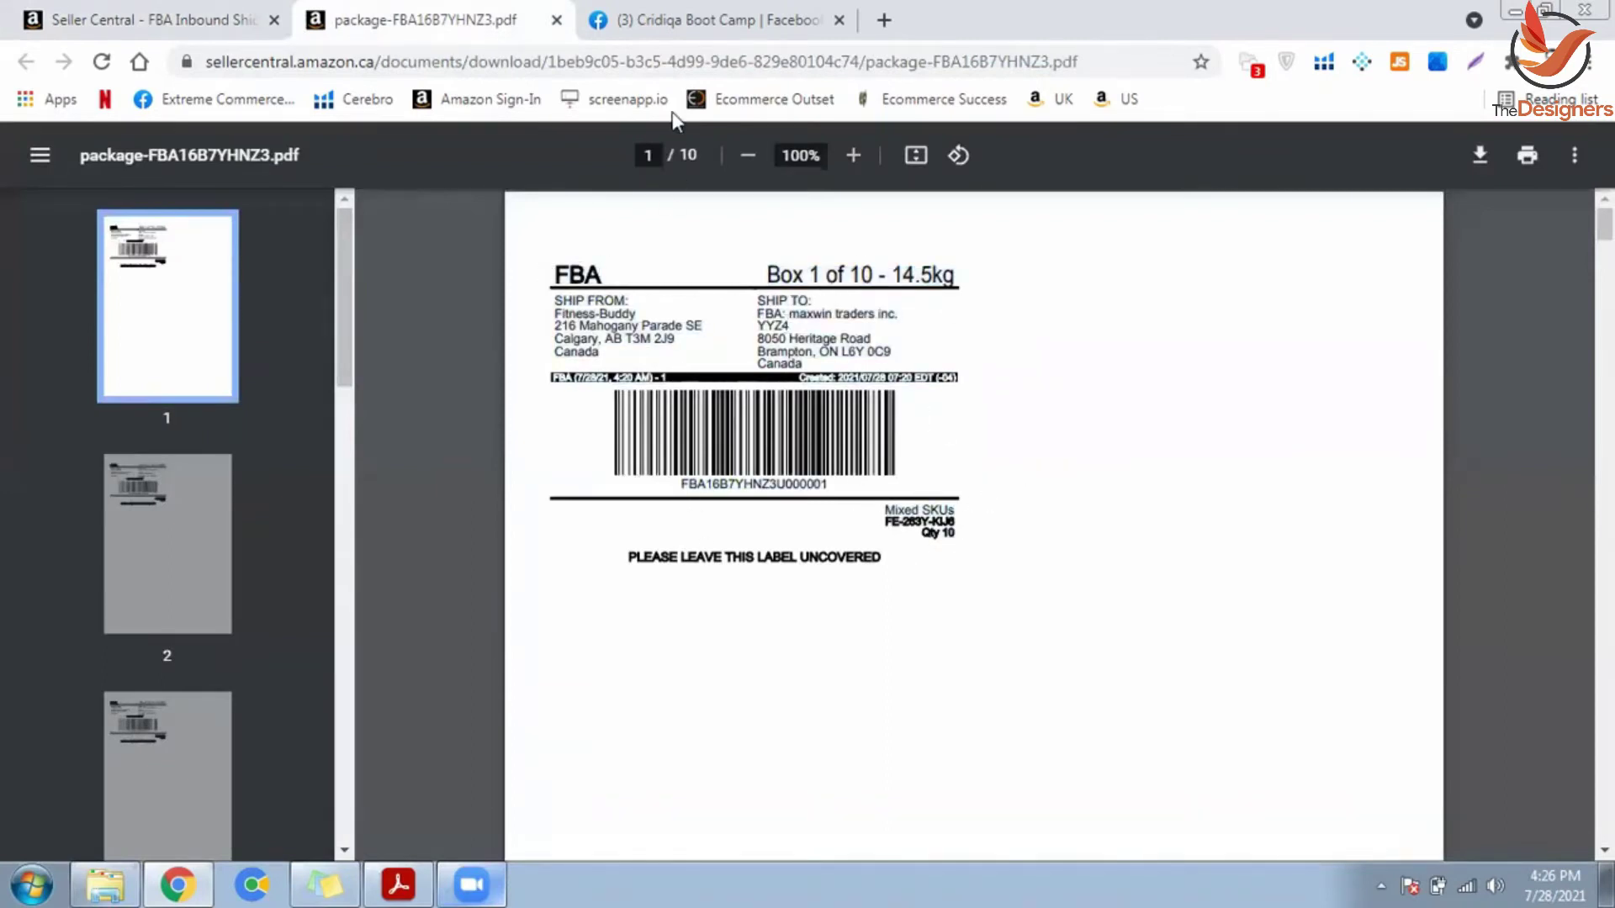
click(557, 19)
Step: Confirm the box contents for the partnered carrier and calculate the estimated shipping cost
scroll(850, 472, up, 3)
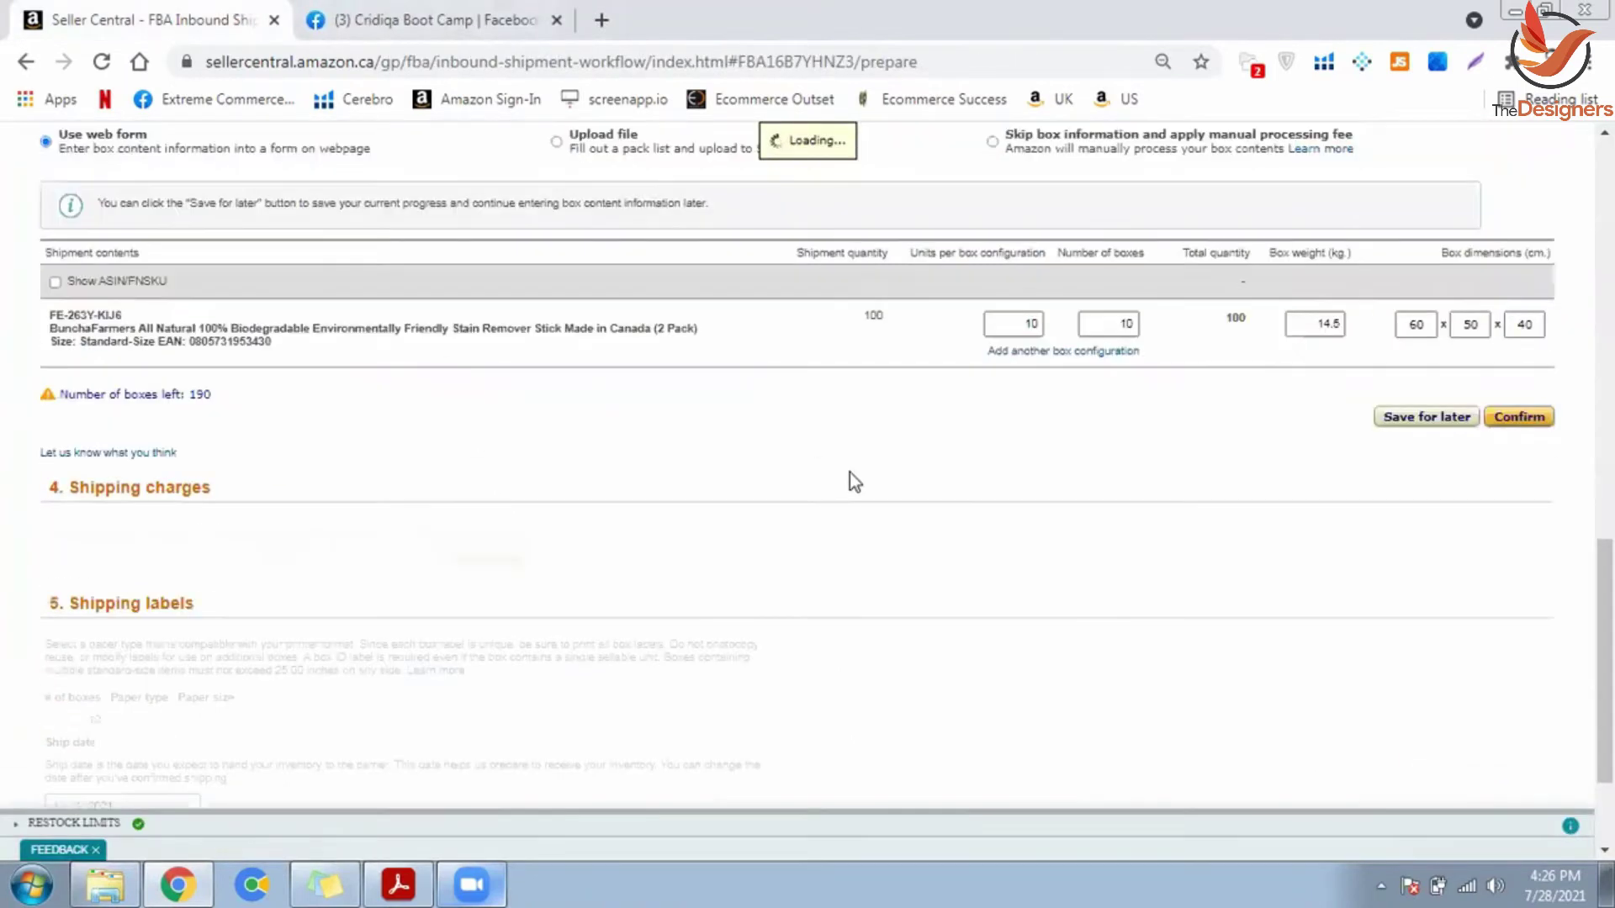
scroll(1545, 642, up, 2)
click(1517, 607)
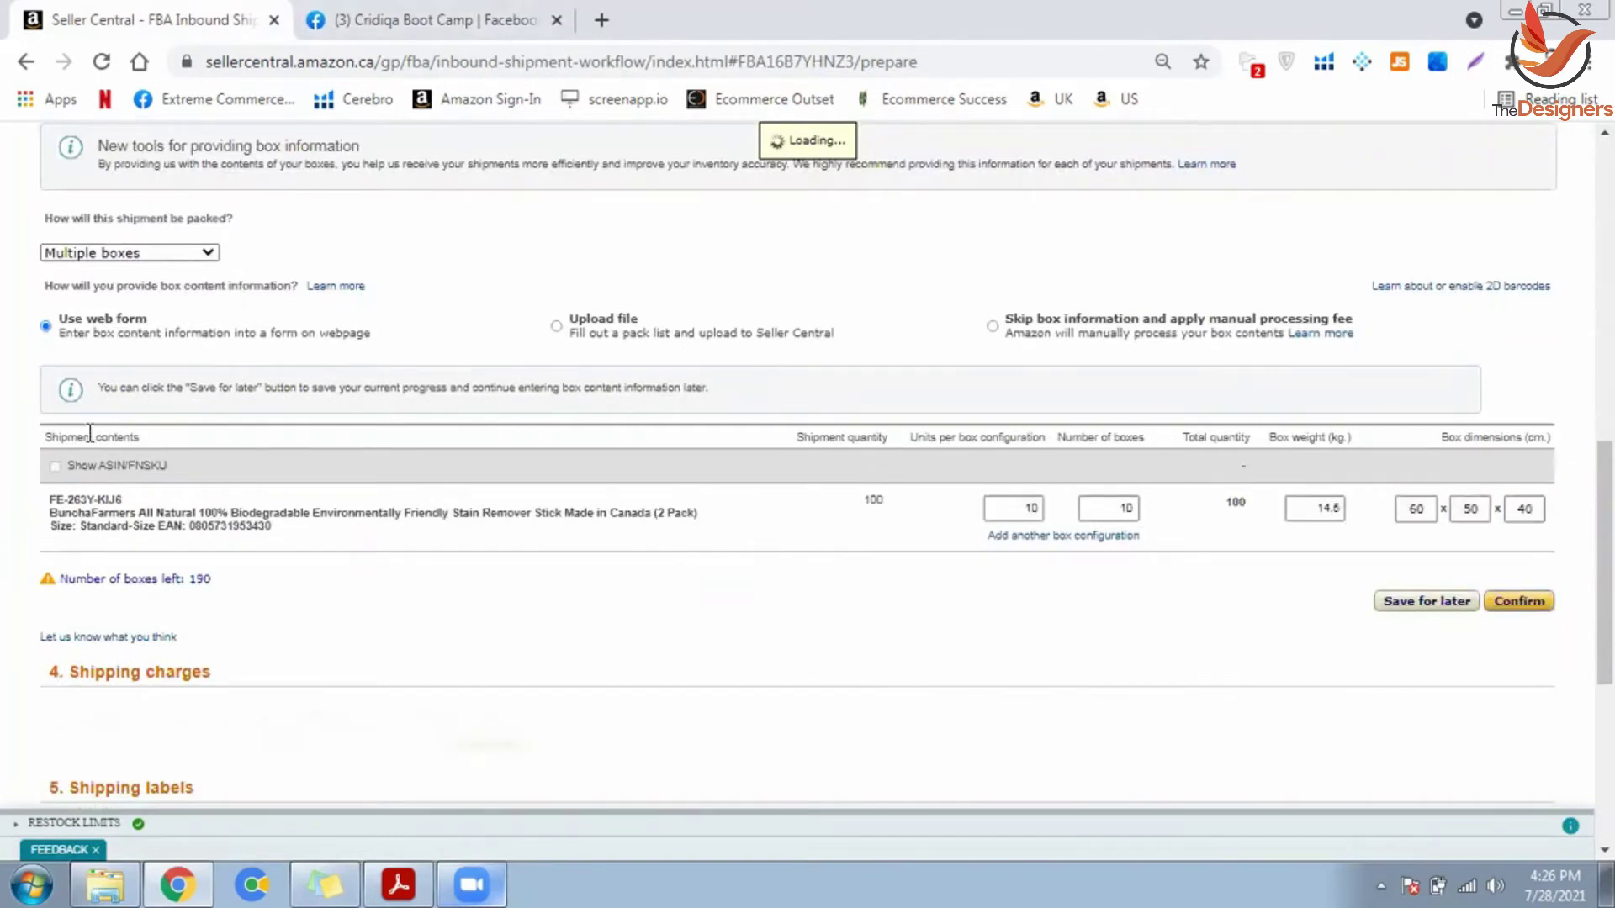
scroll(313, 515, down, 3)
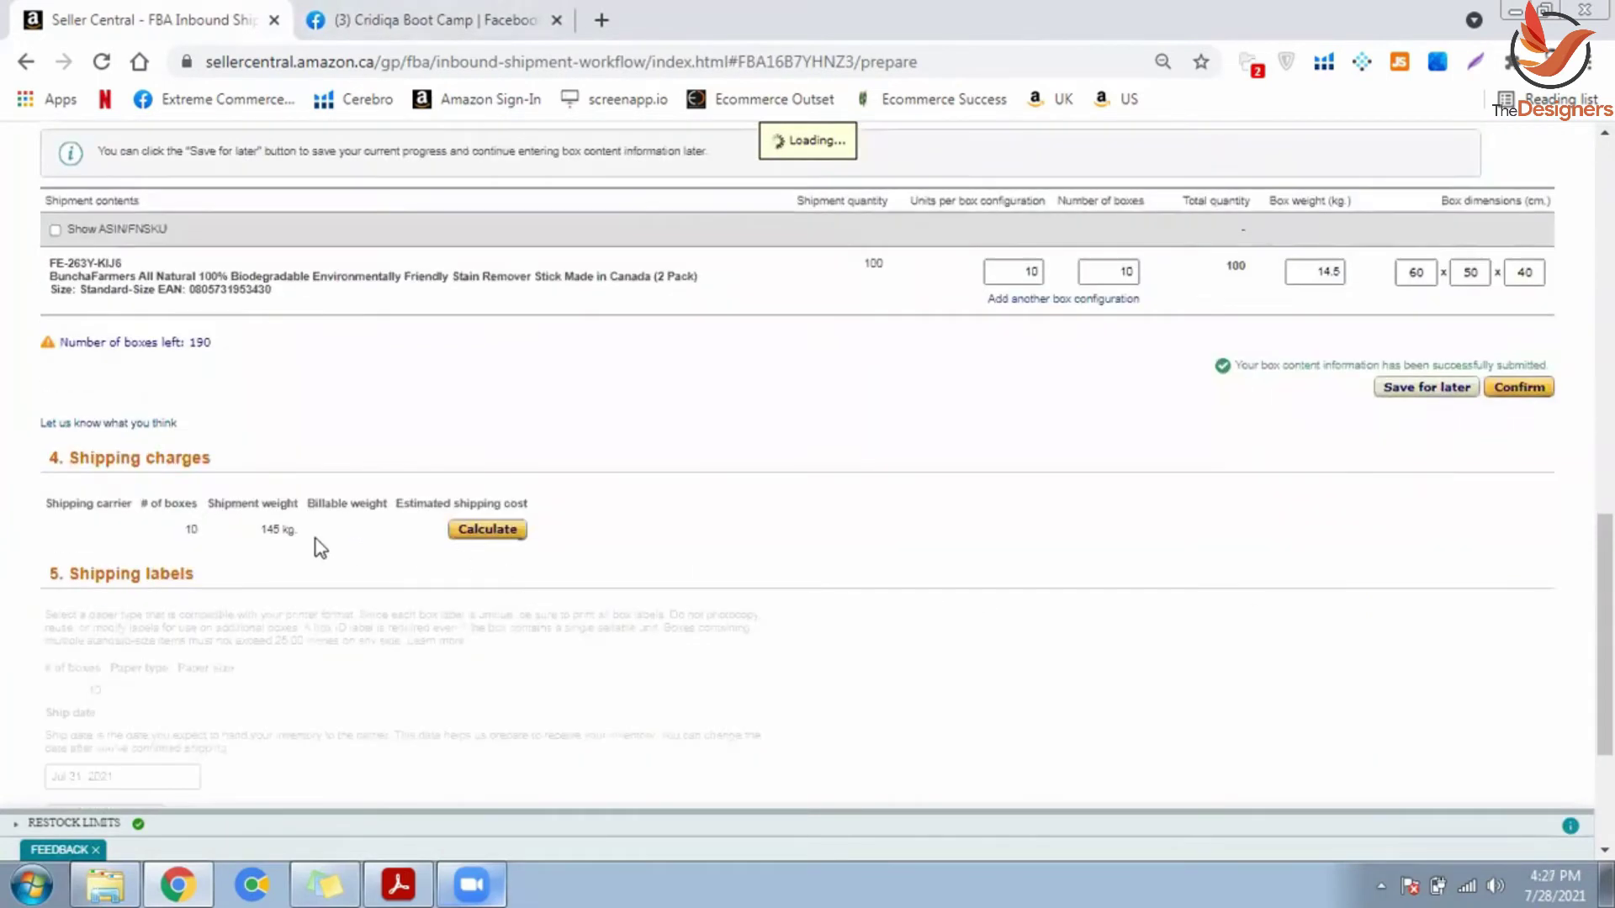
click(496, 530)
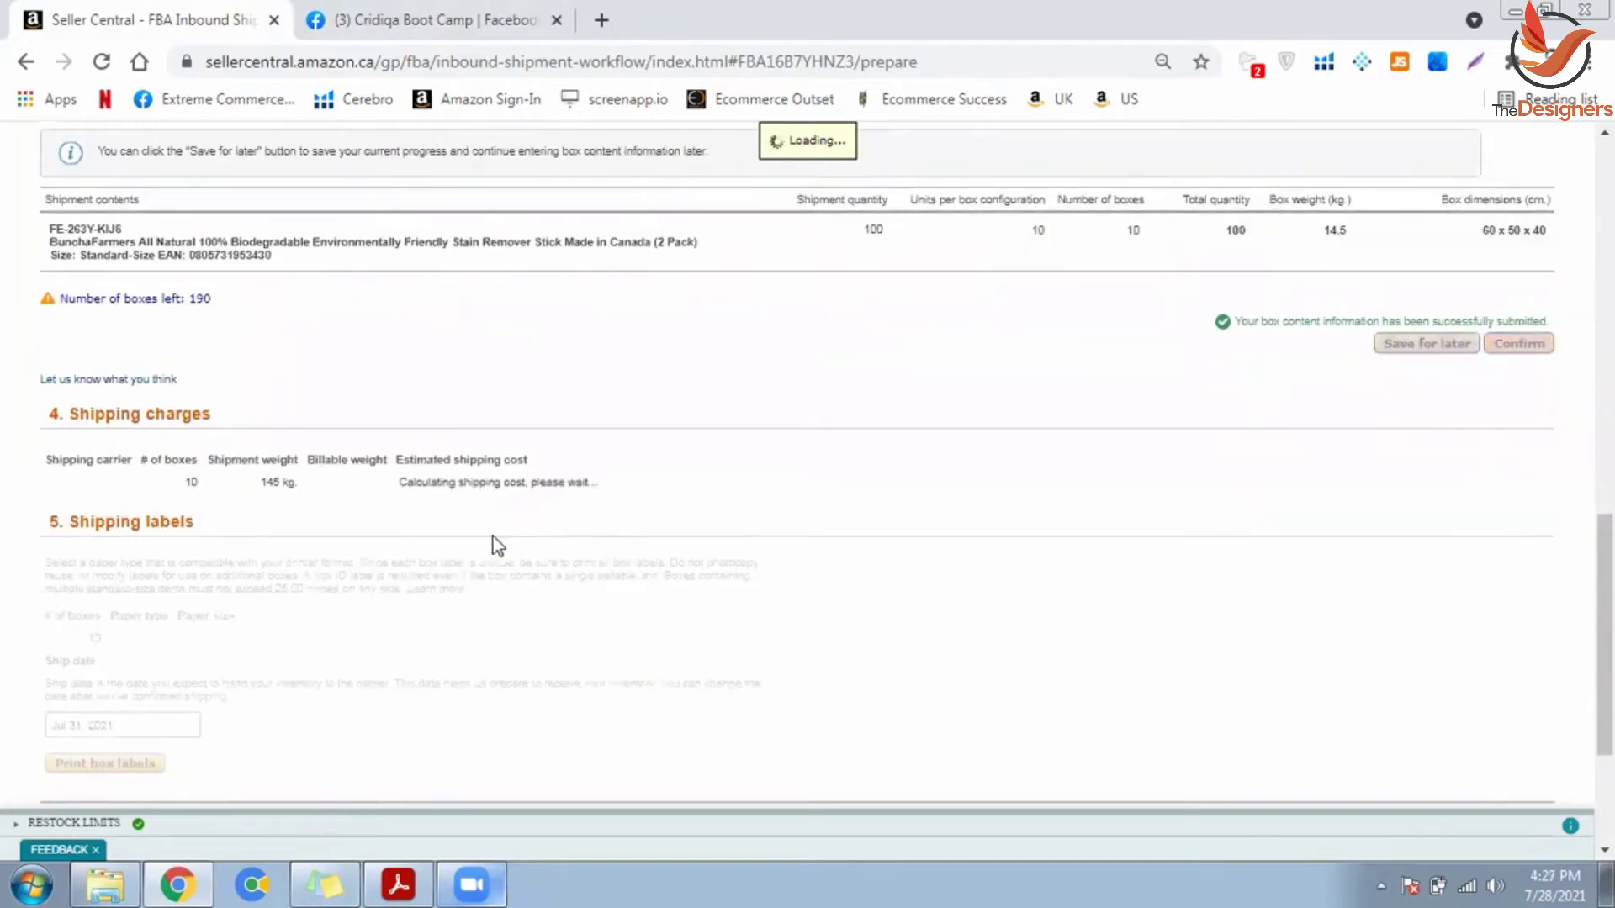
Step: Agree to the Amazon Partnered Carrier terms and conditions and accept the UPS shipping charges
scroll(499, 487, up, 4)
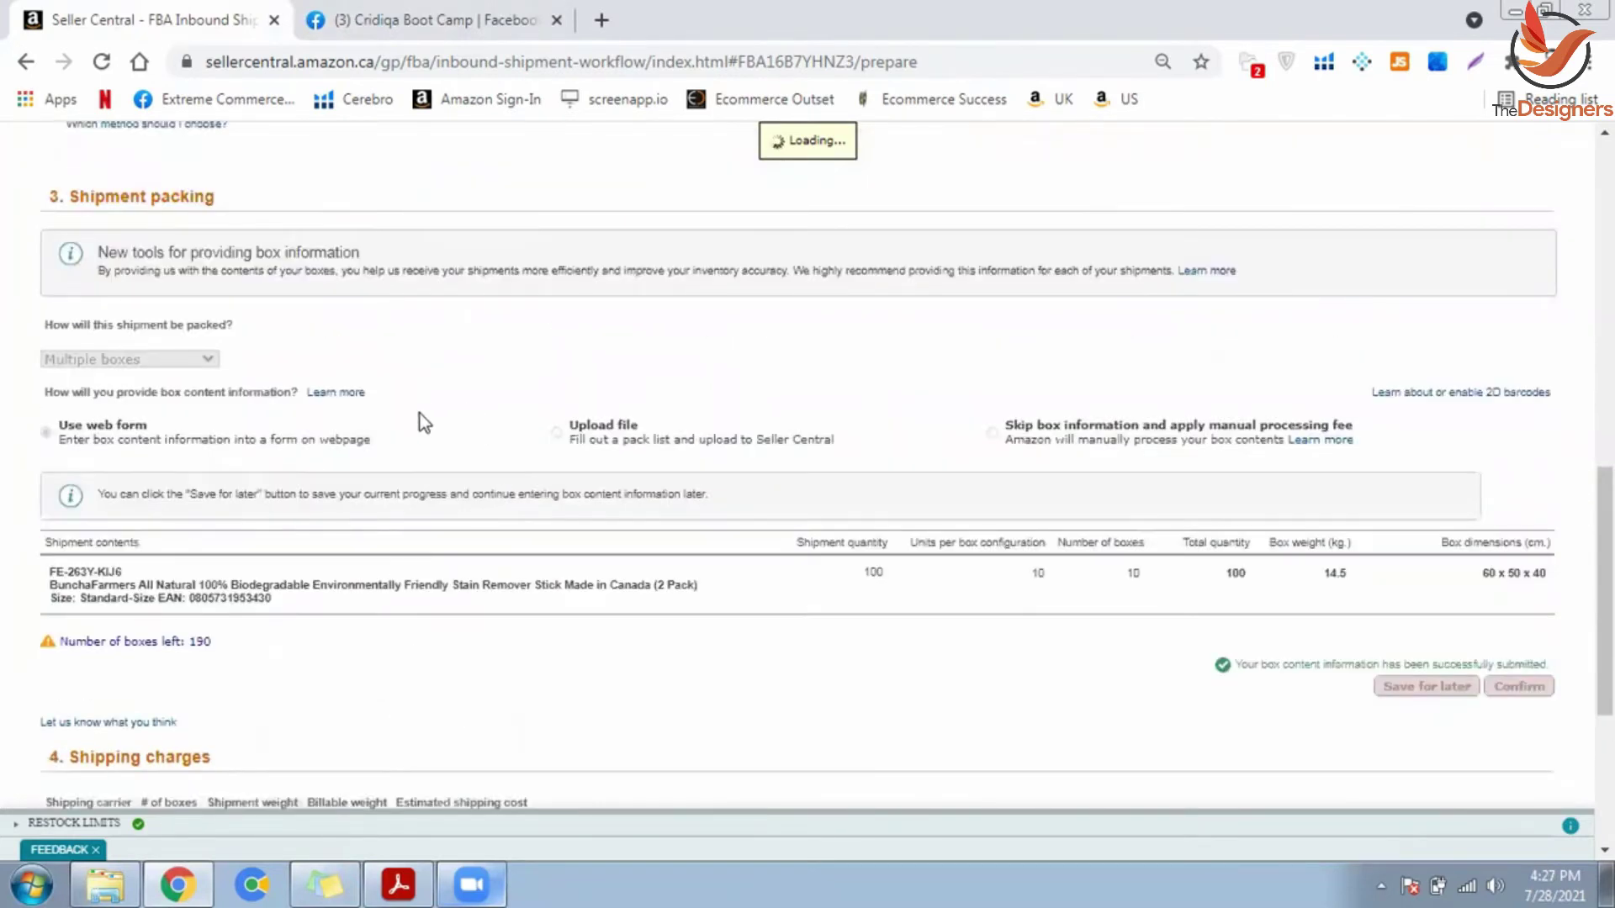
scroll(423, 420, up, 7)
scroll(396, 529, down, 12)
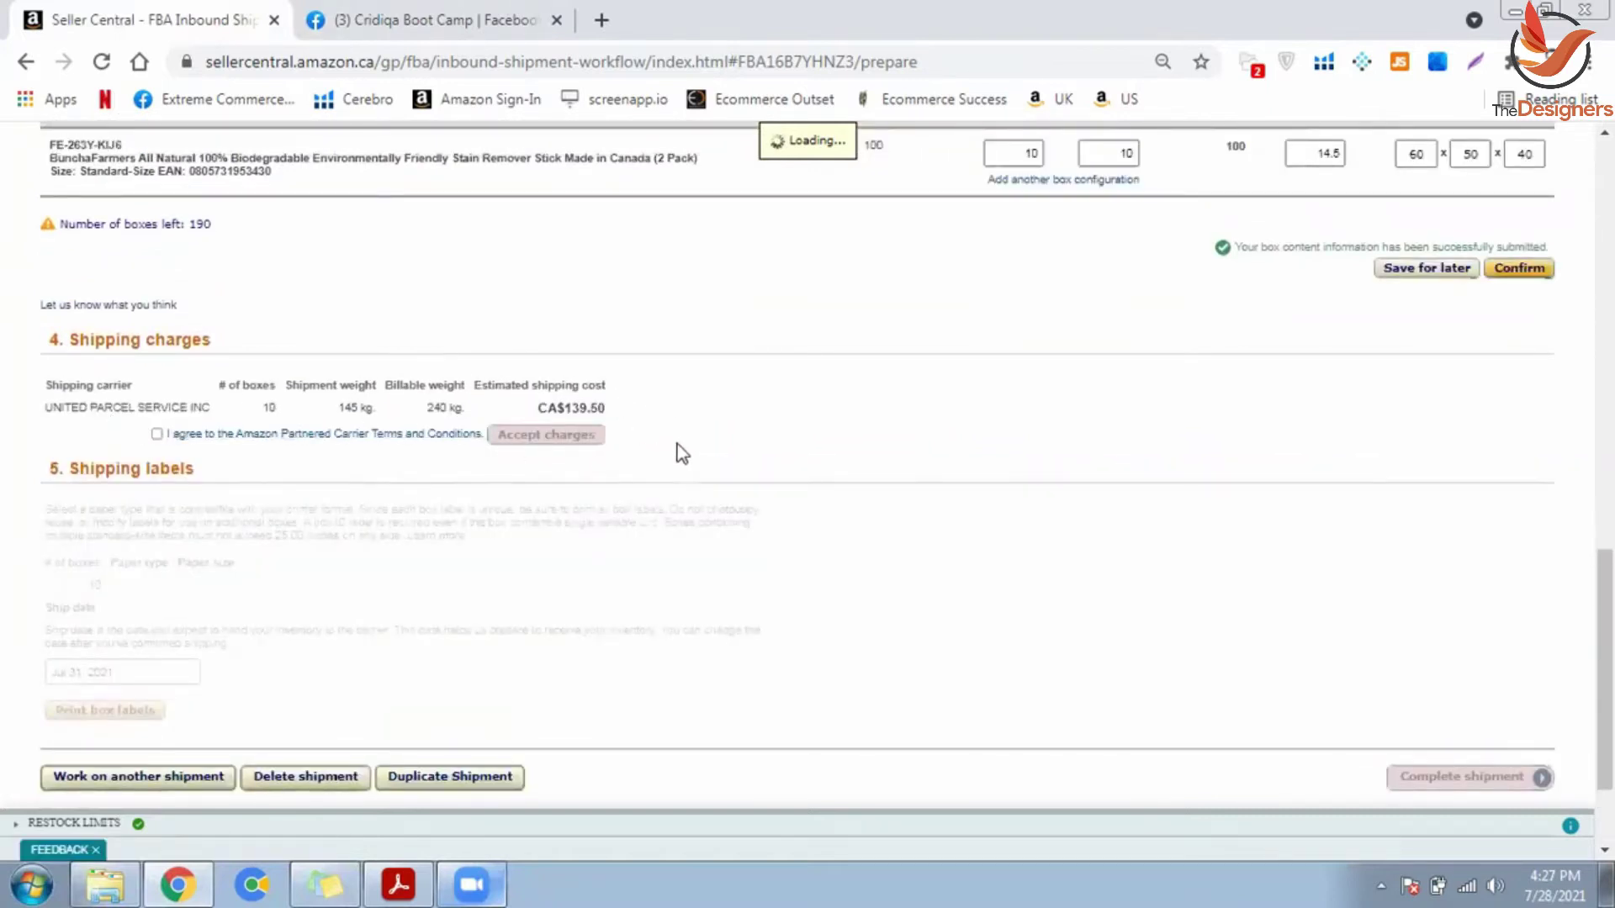
click(155, 435)
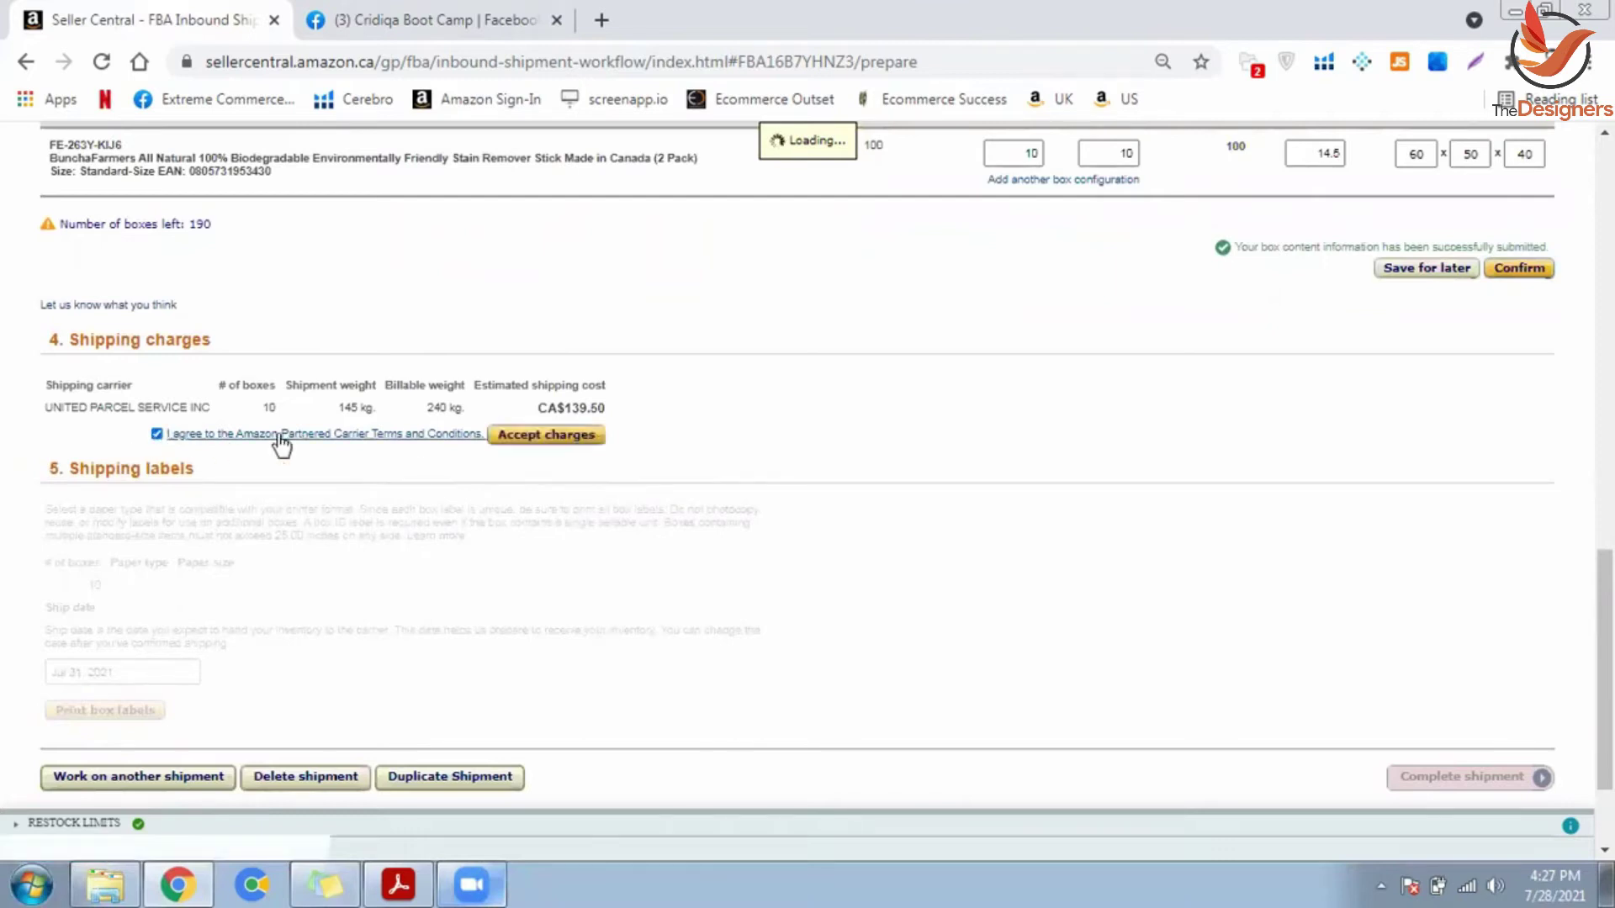
click(535, 439)
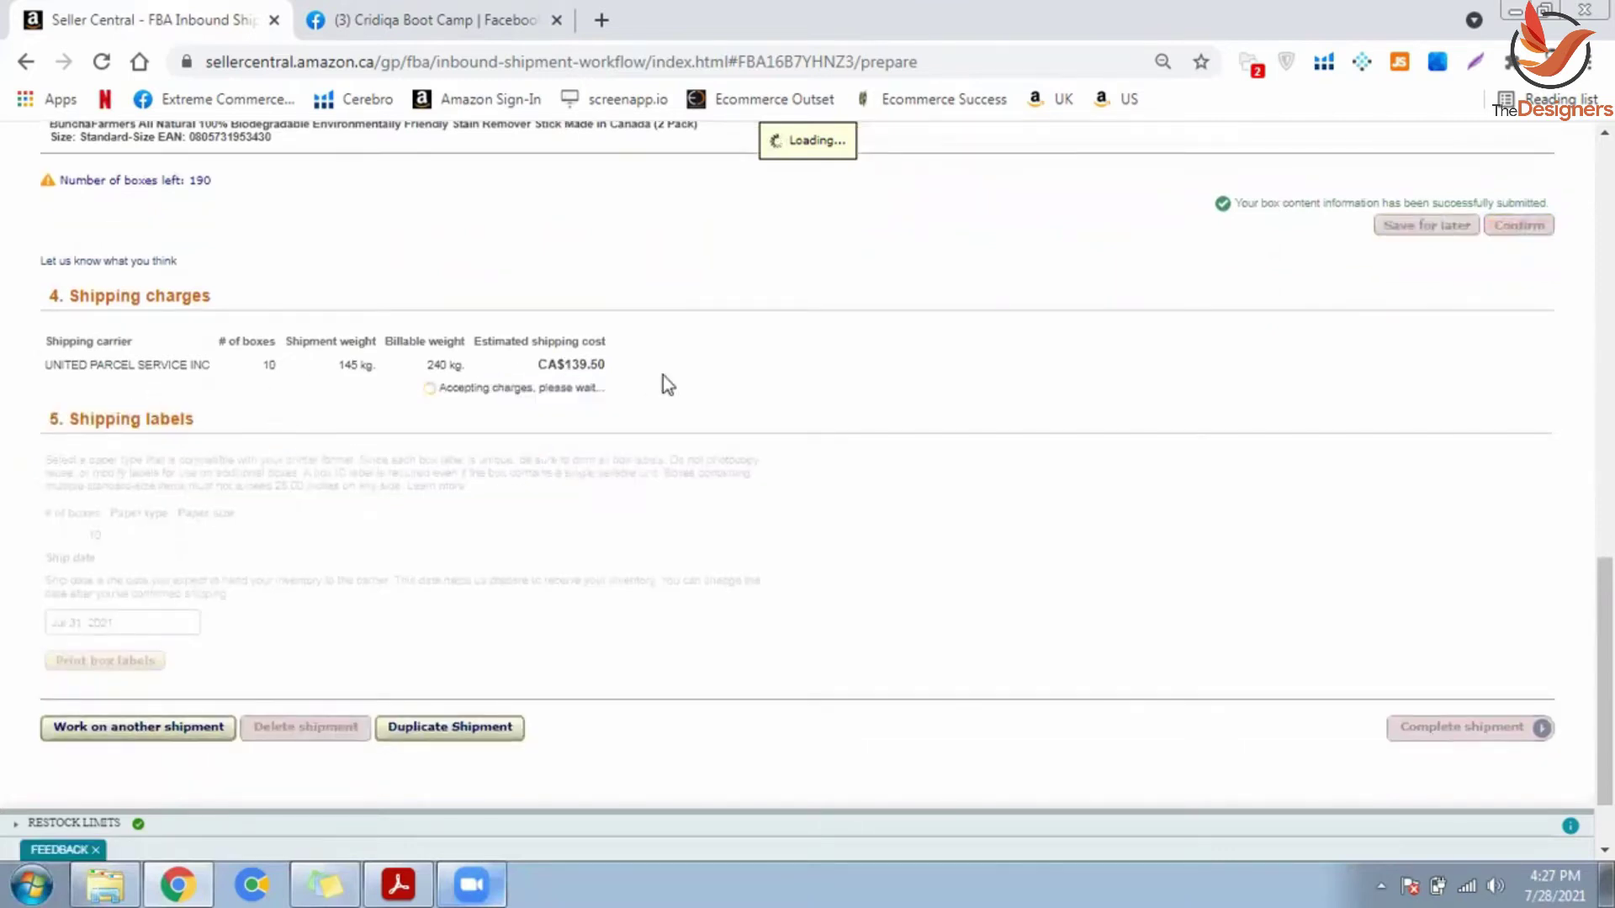
drag(603, 367, 515, 366)
click(537, 369)
scroll(799, 395, up, 1)
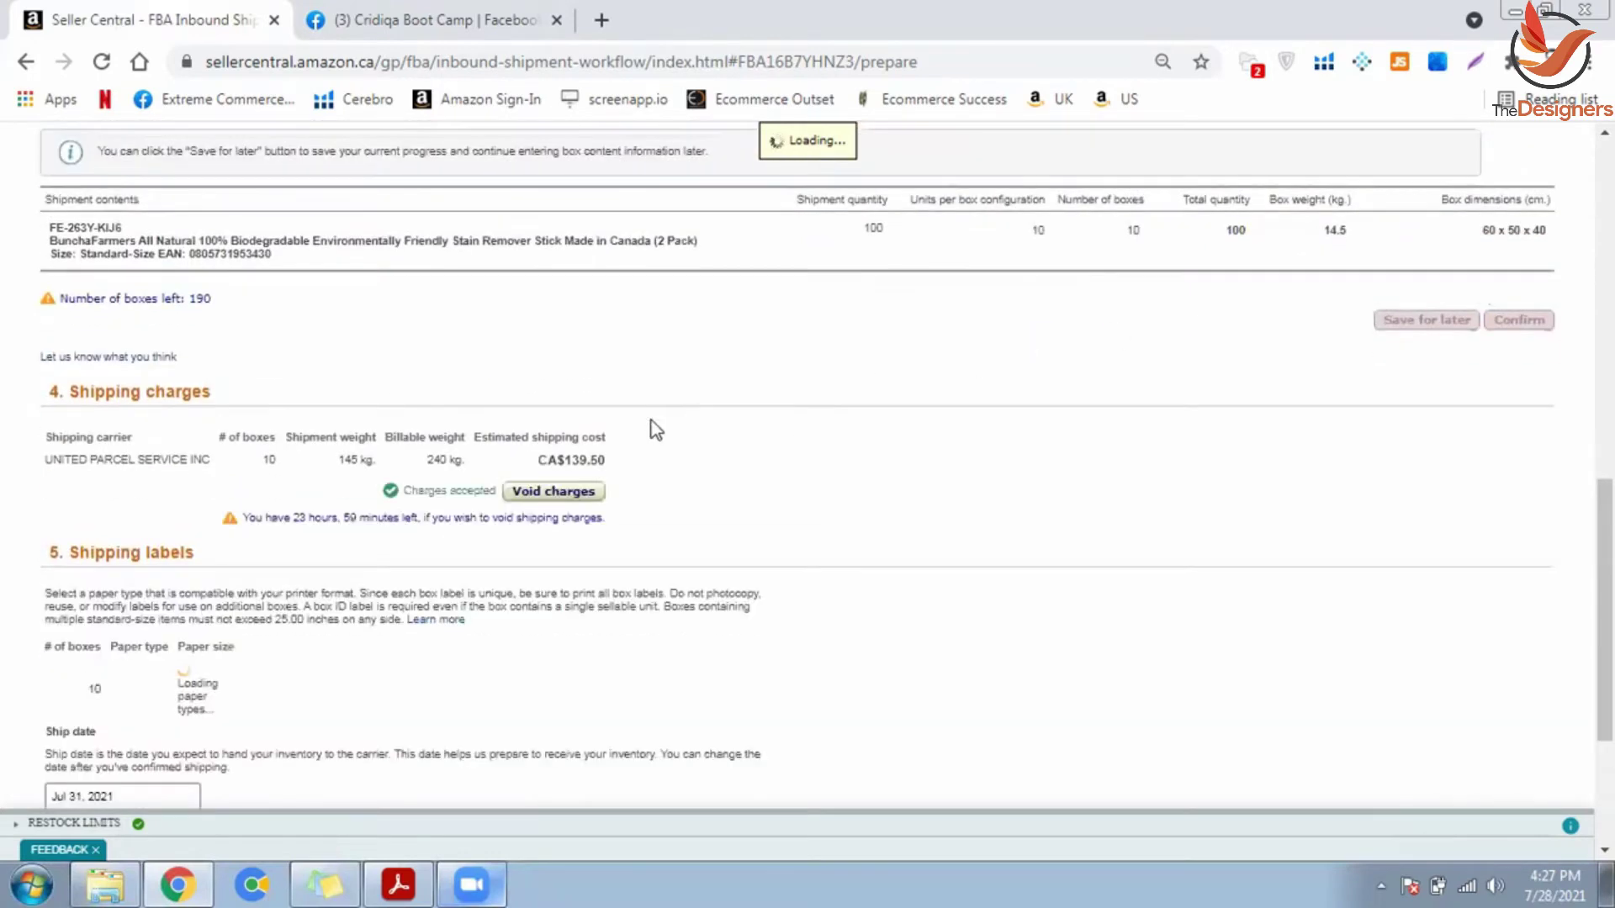
Step: Set the label paper type to Thermal Printing Paper and print the box labels
scroll(569, 436, down, 3)
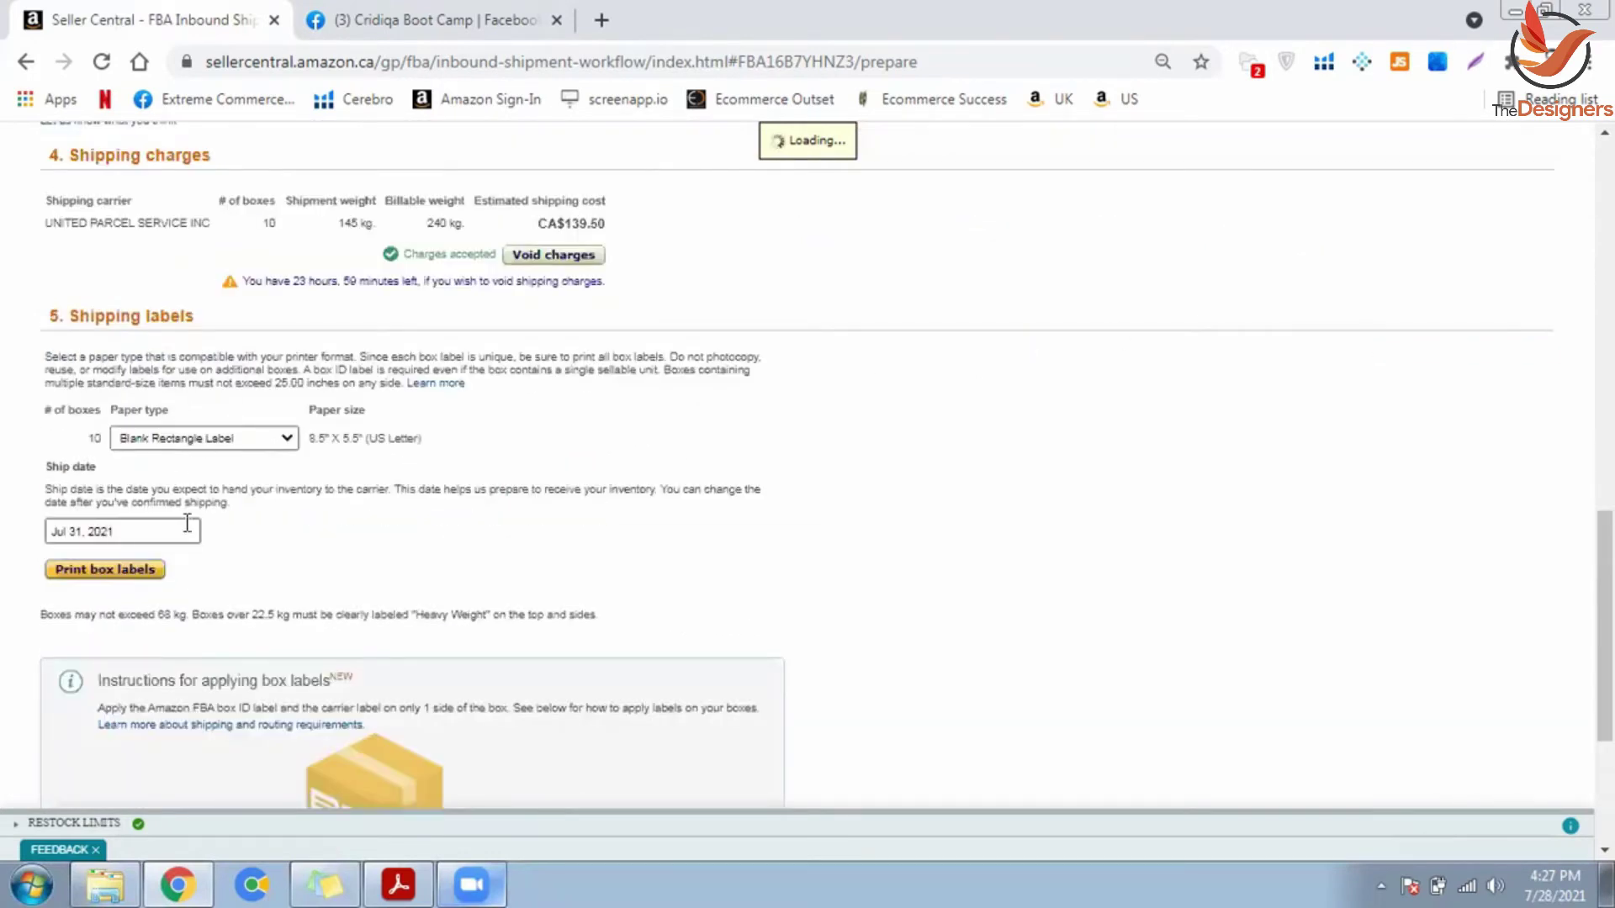
click(248, 435)
click(220, 476)
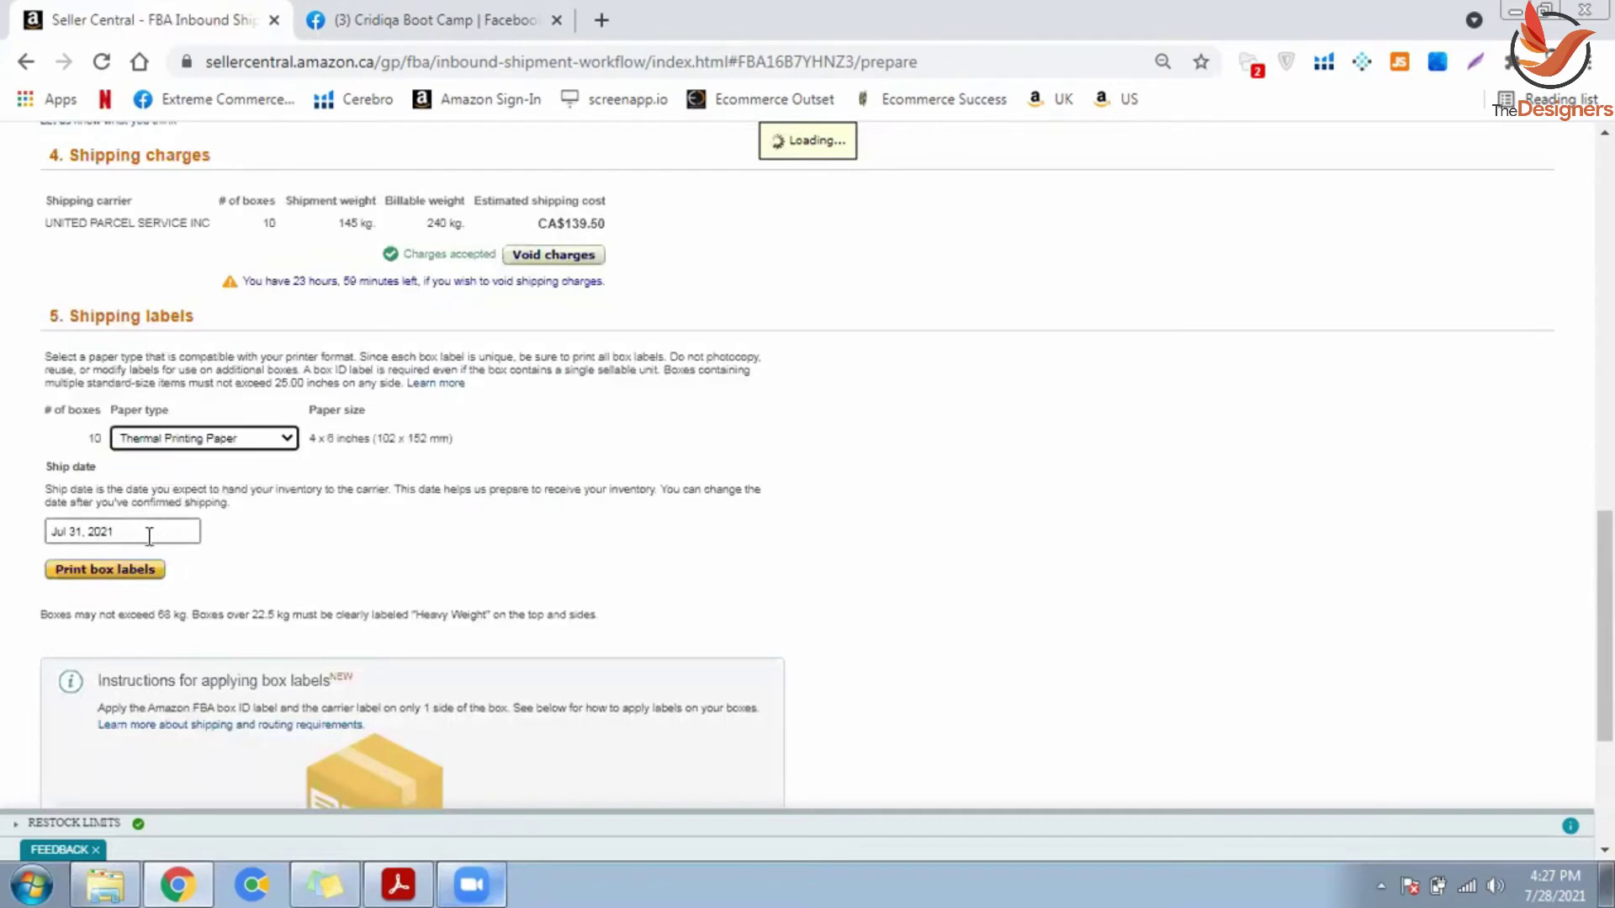
click(110, 576)
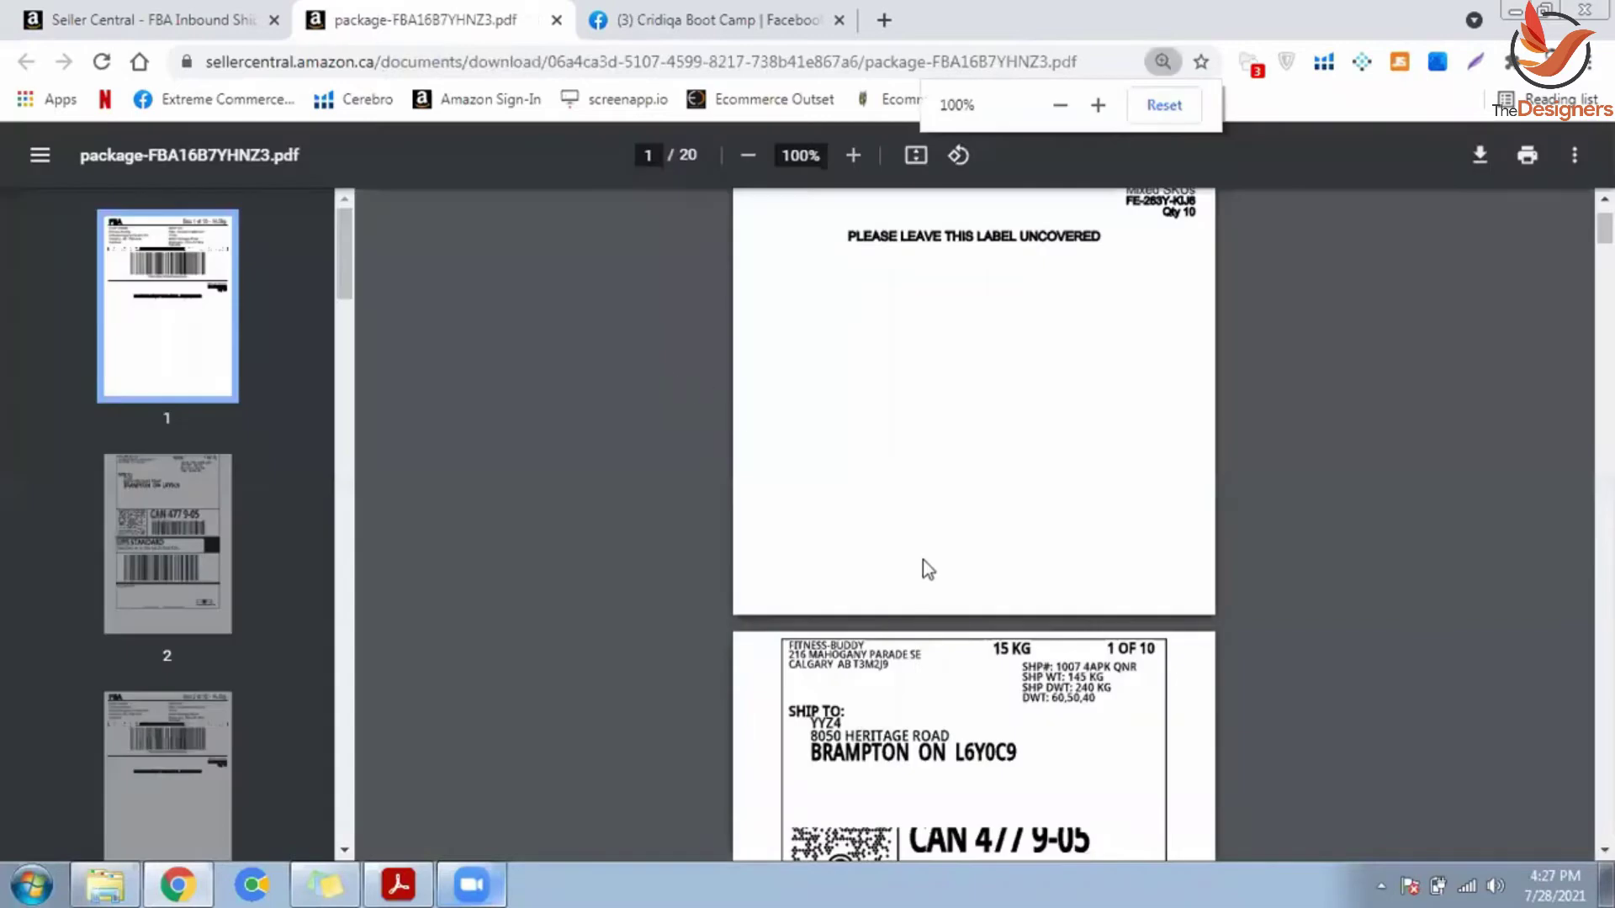
Step: Examine the FBA box ID label and the matching UPS carrier label for each box in the PDF
scroll(841, 488, down, 4)
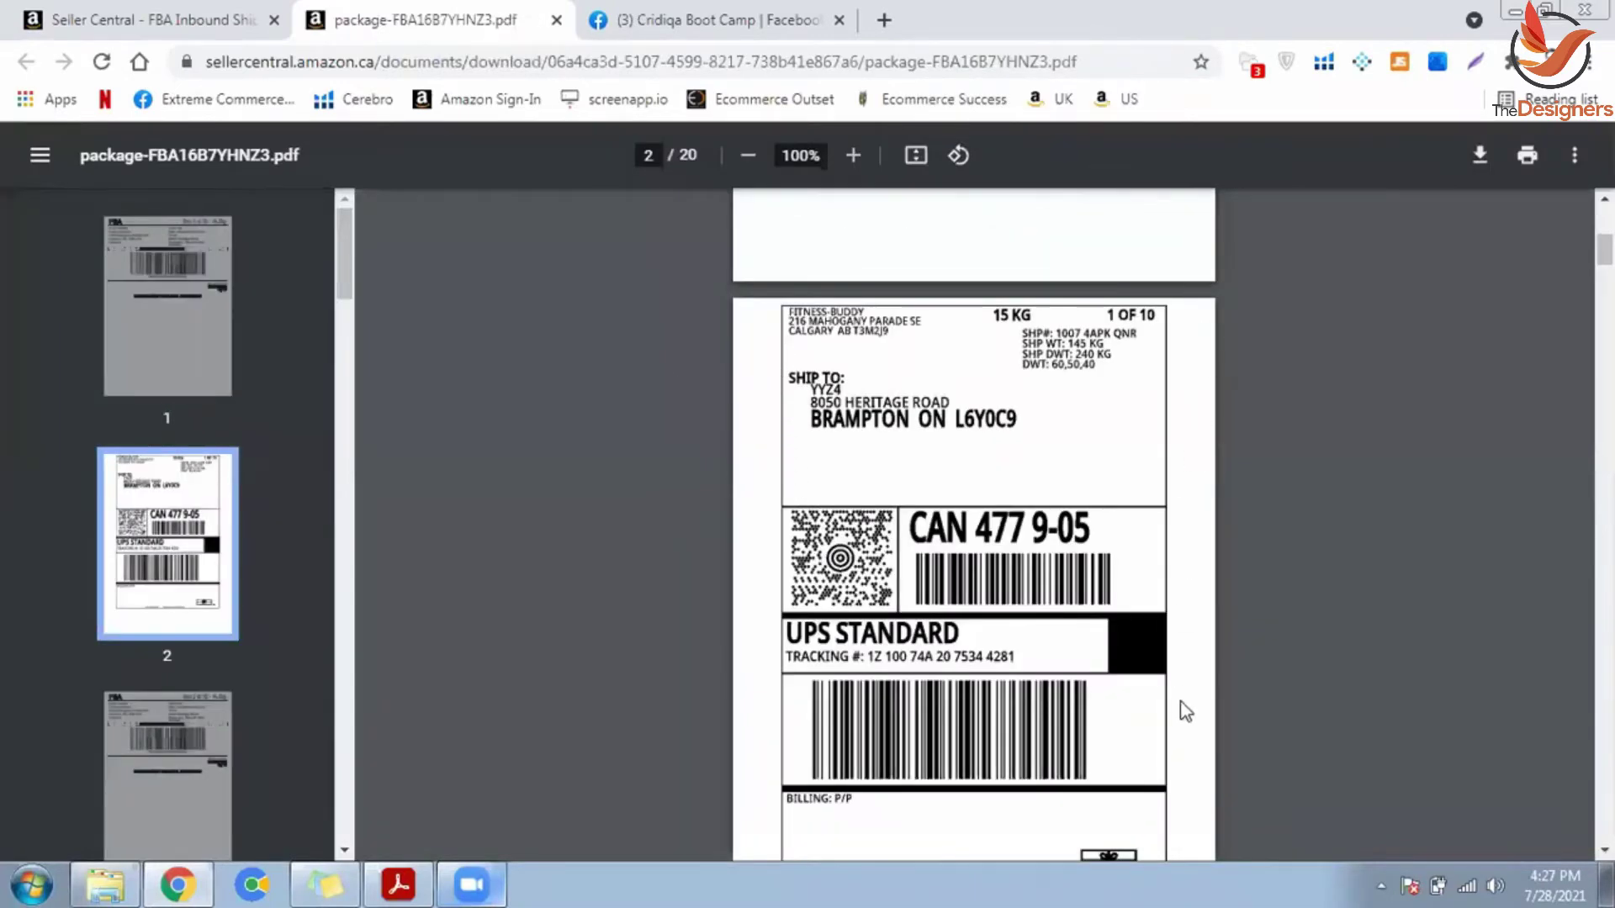
scroll(1089, 689, down, 2)
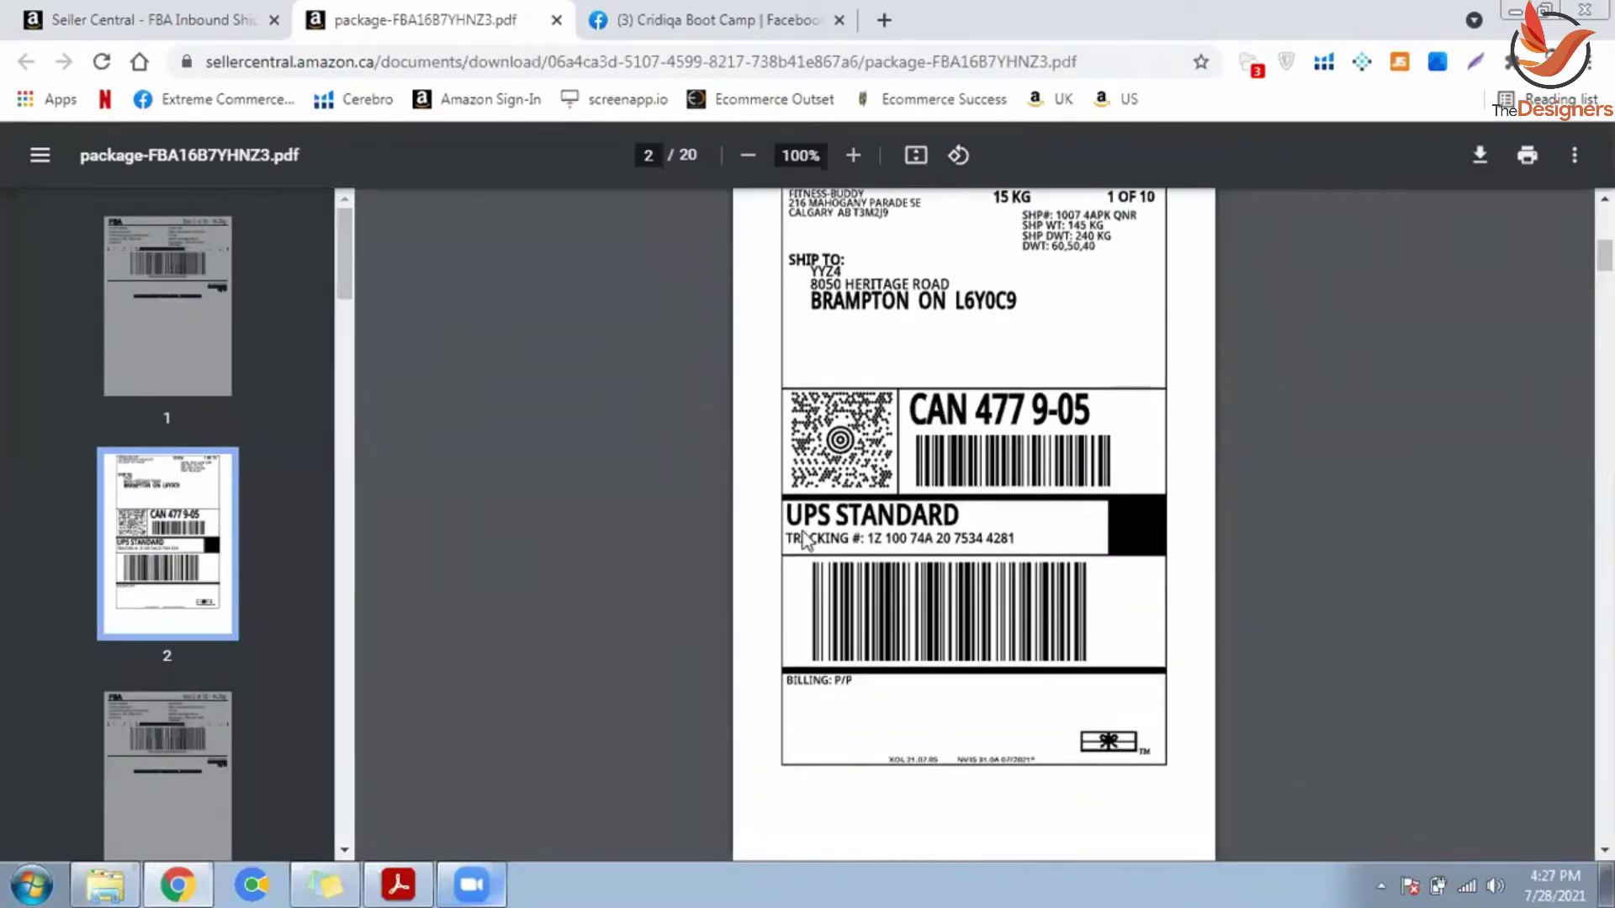
scroll(721, 350, up, 8)
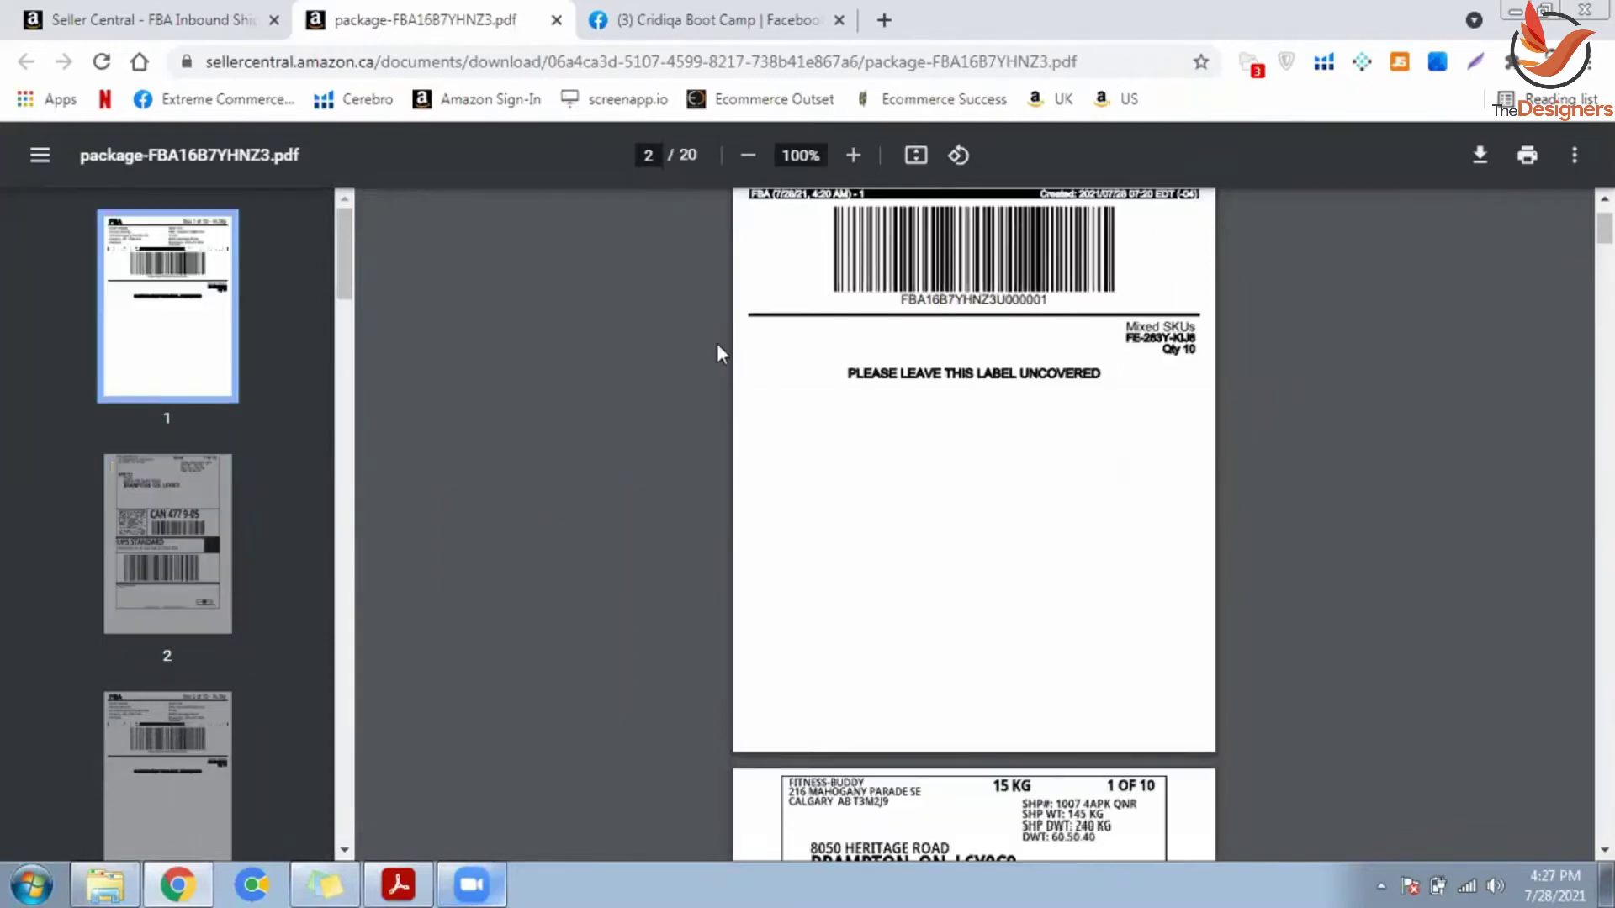
scroll(959, 501, down, 5)
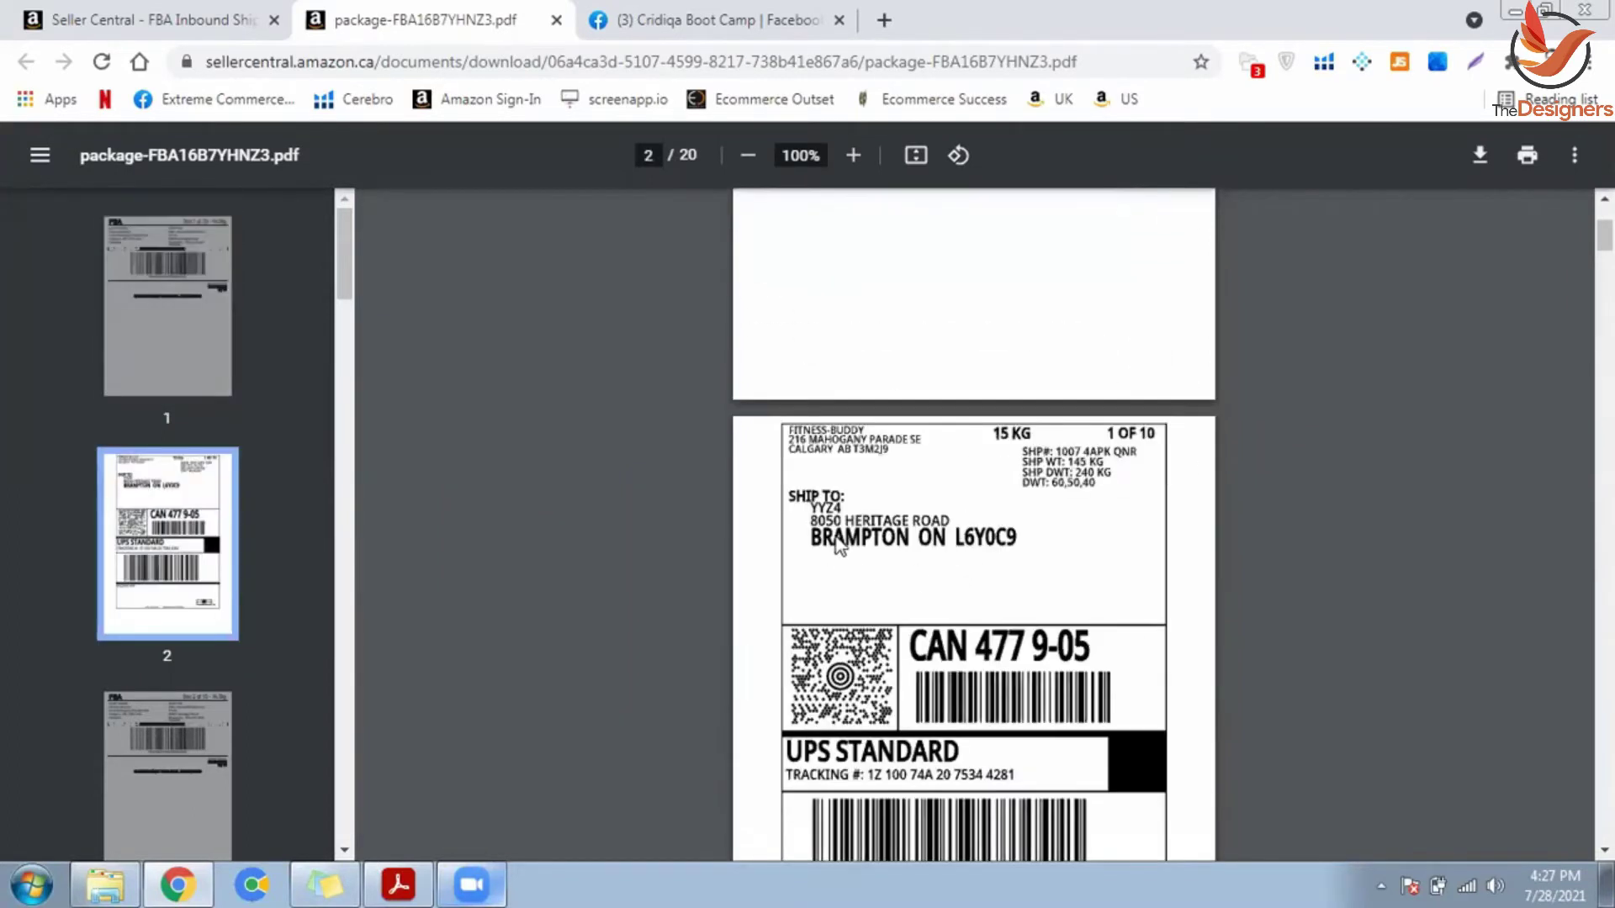
scroll(997, 530, down, 3)
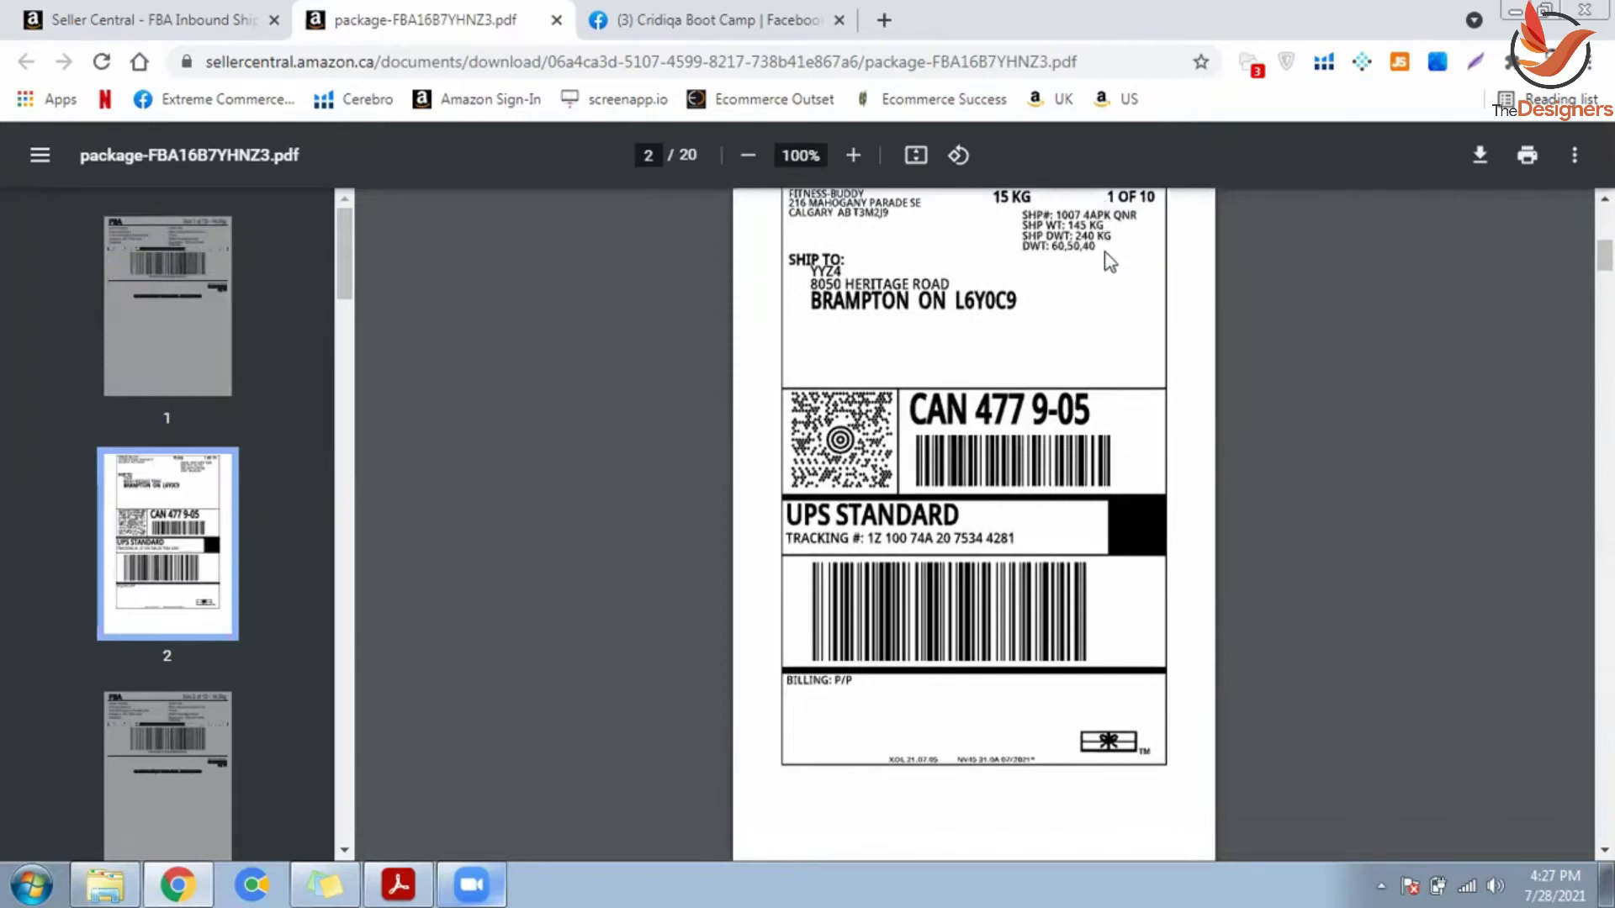
scroll(1103, 252, up, 9)
scroll(1092, 620, down, 1)
scroll(1096, 607, down, 7)
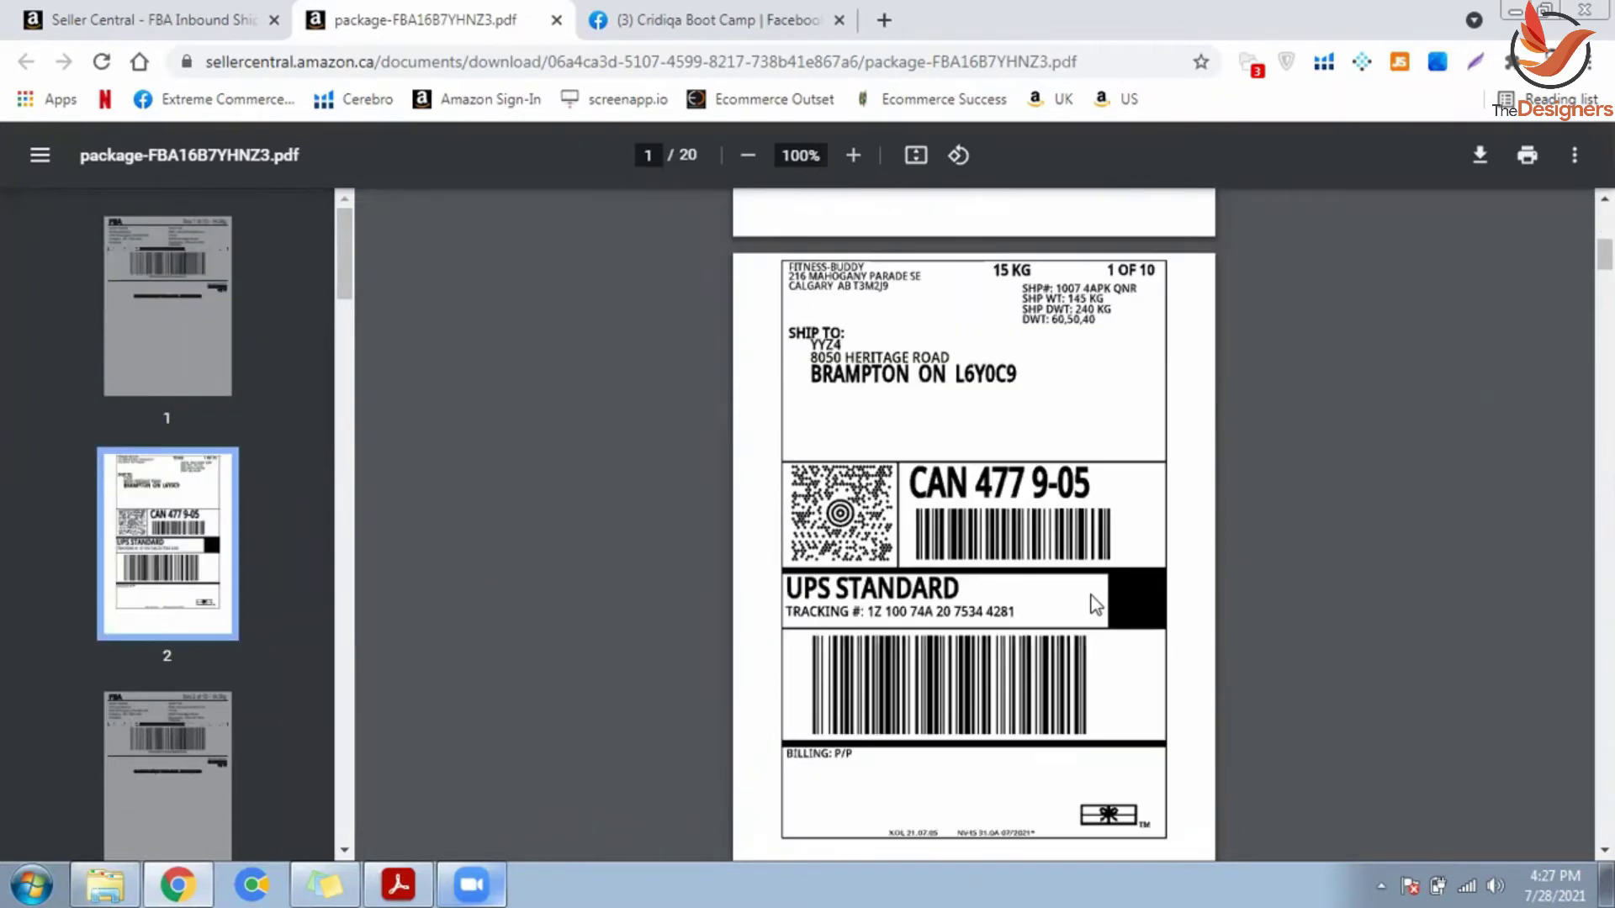
scroll(1093, 593, down, 11)
Step: Return to the shipment page and review the label settings, the label placement instructions and the completion options
click(286, 11)
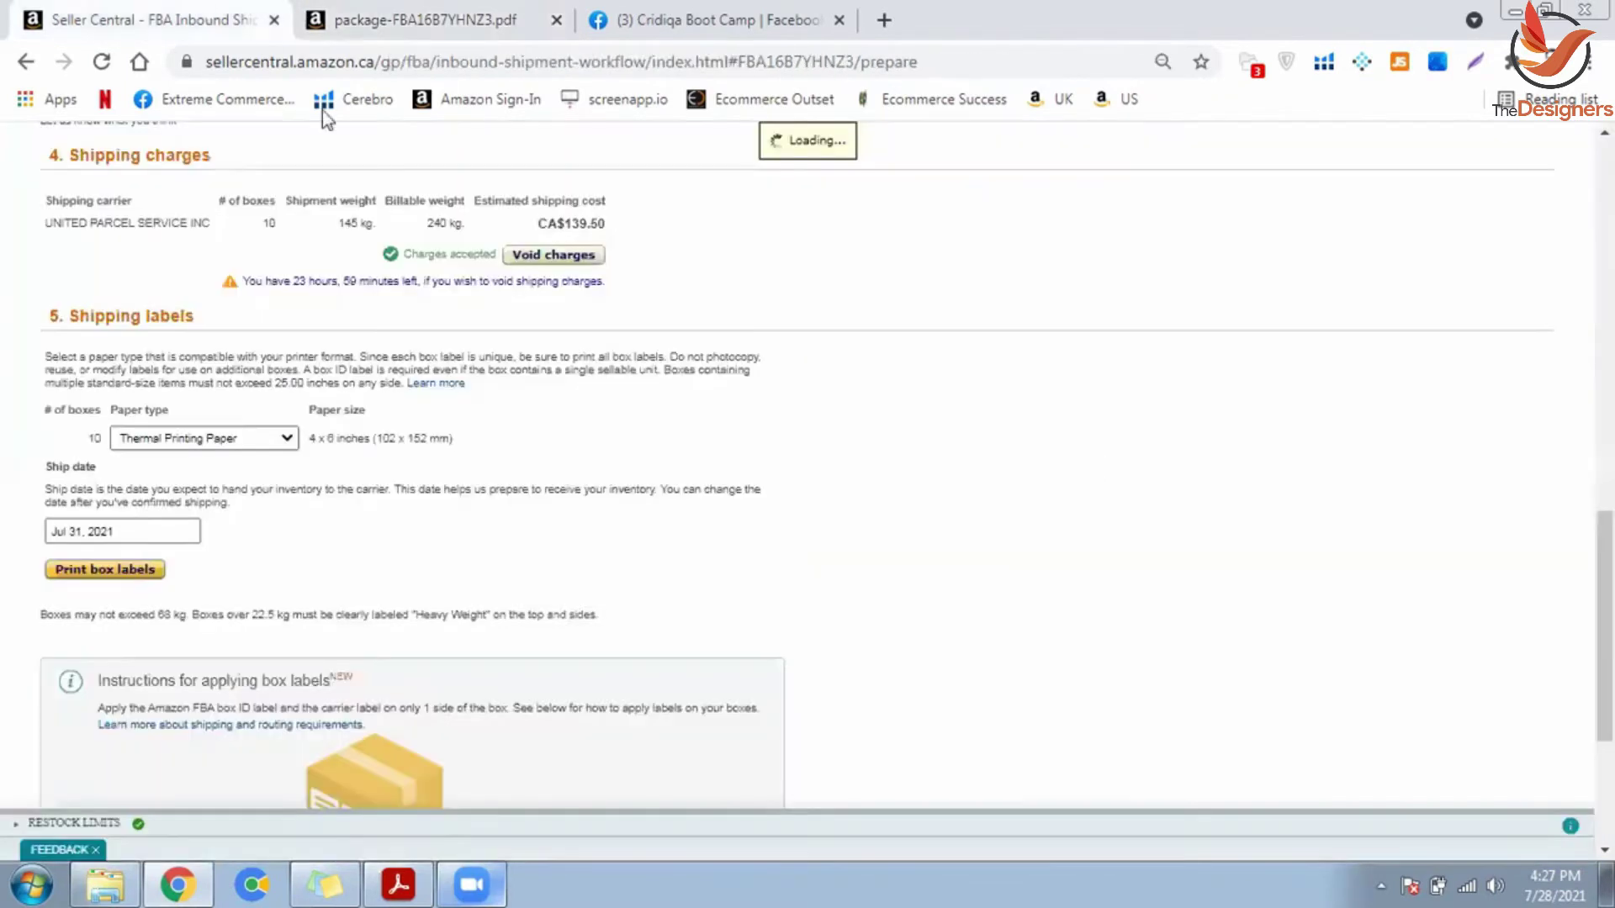
scroll(545, 429, down, 4)
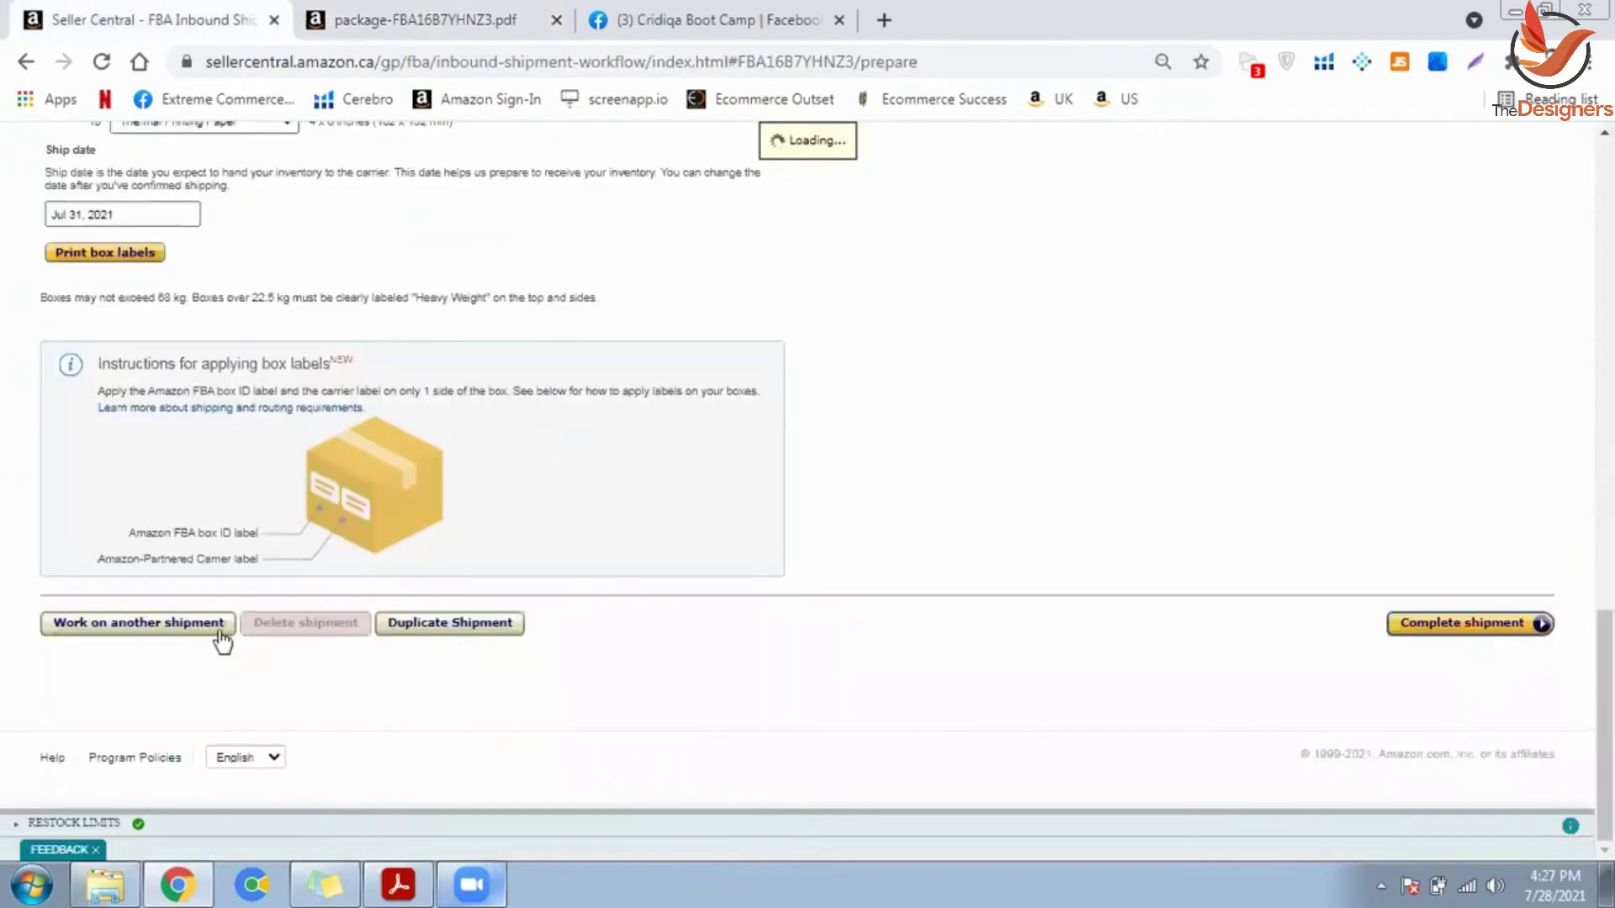
scroll(813, 498, up, 3)
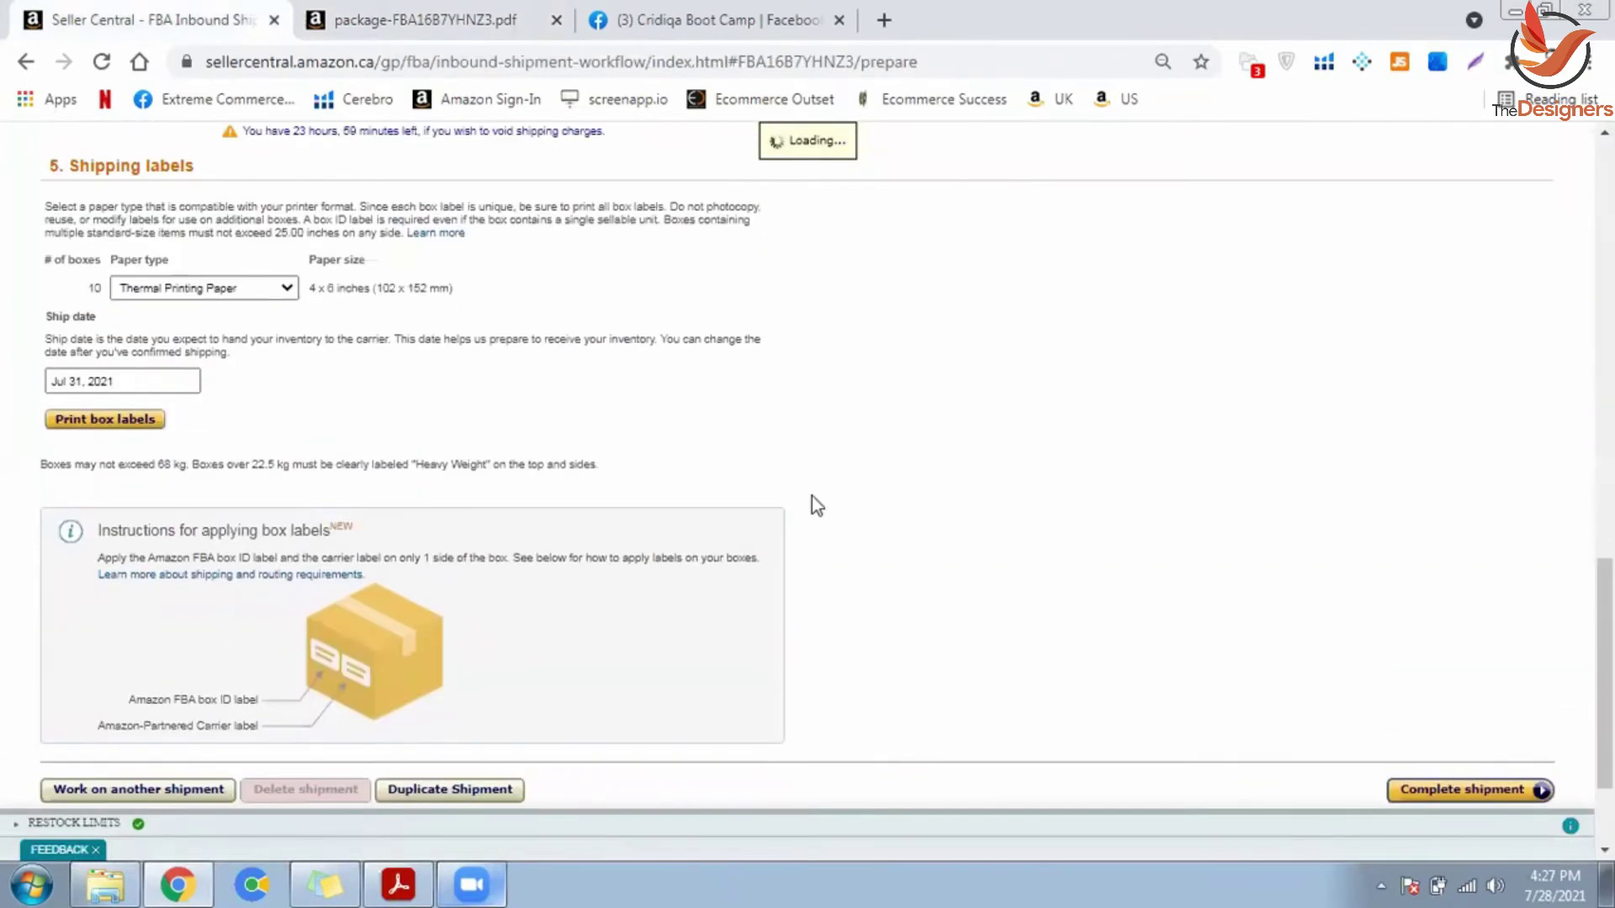
scroll(813, 504, down, 3)
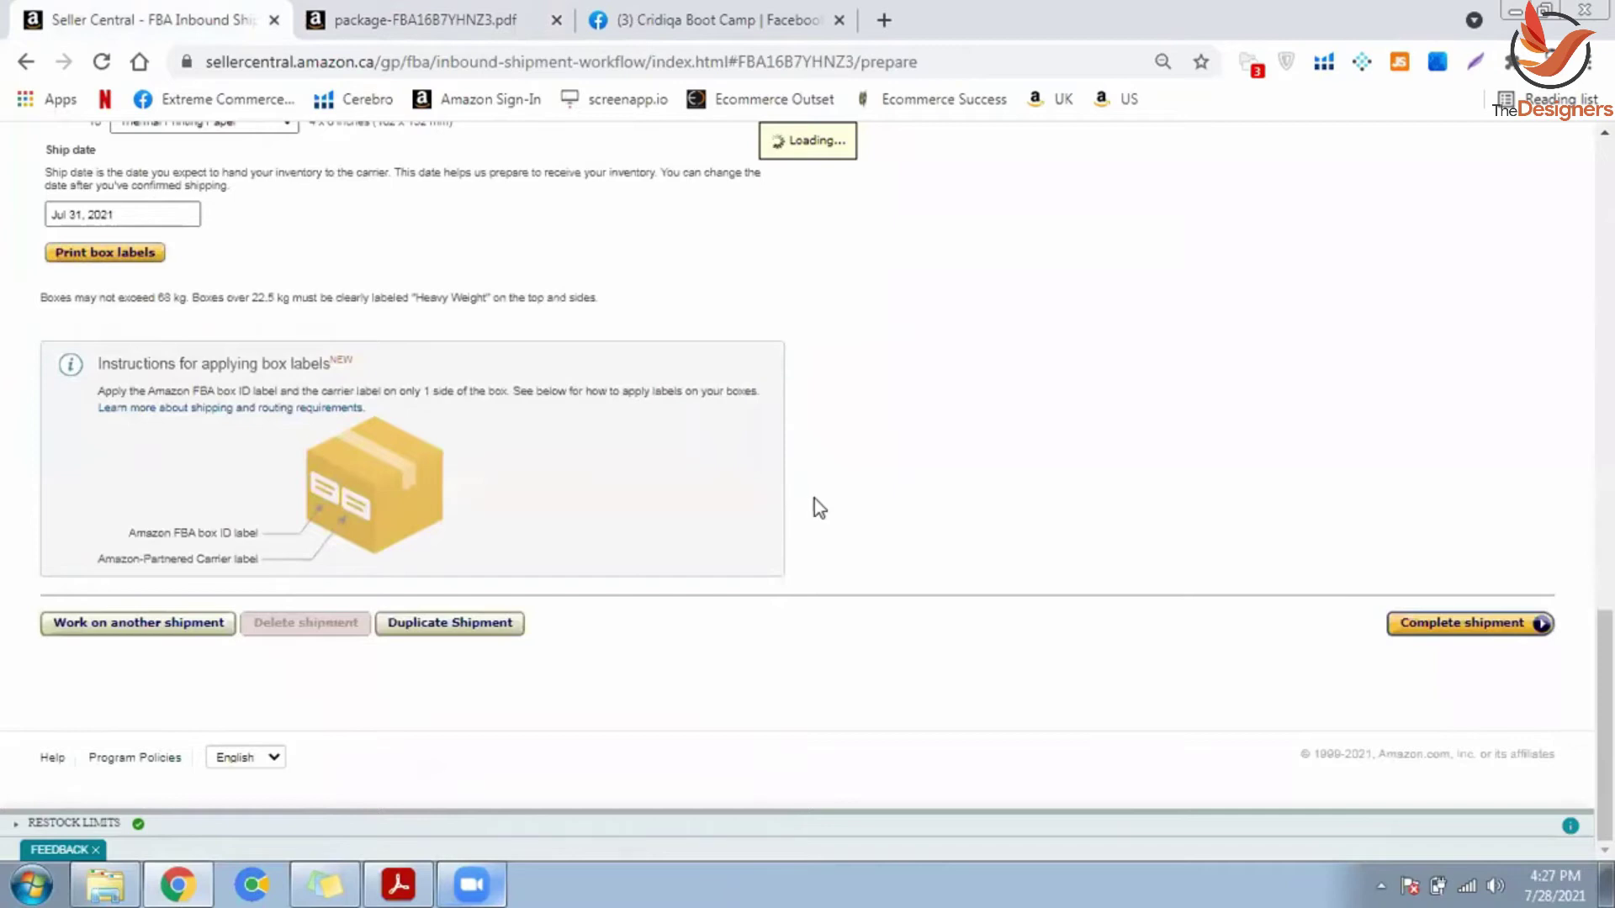
Step: Check the shipping charges and label settings once more, complete the shipment, and review the tracking list for its boxes
scroll(1125, 583, up, 4)
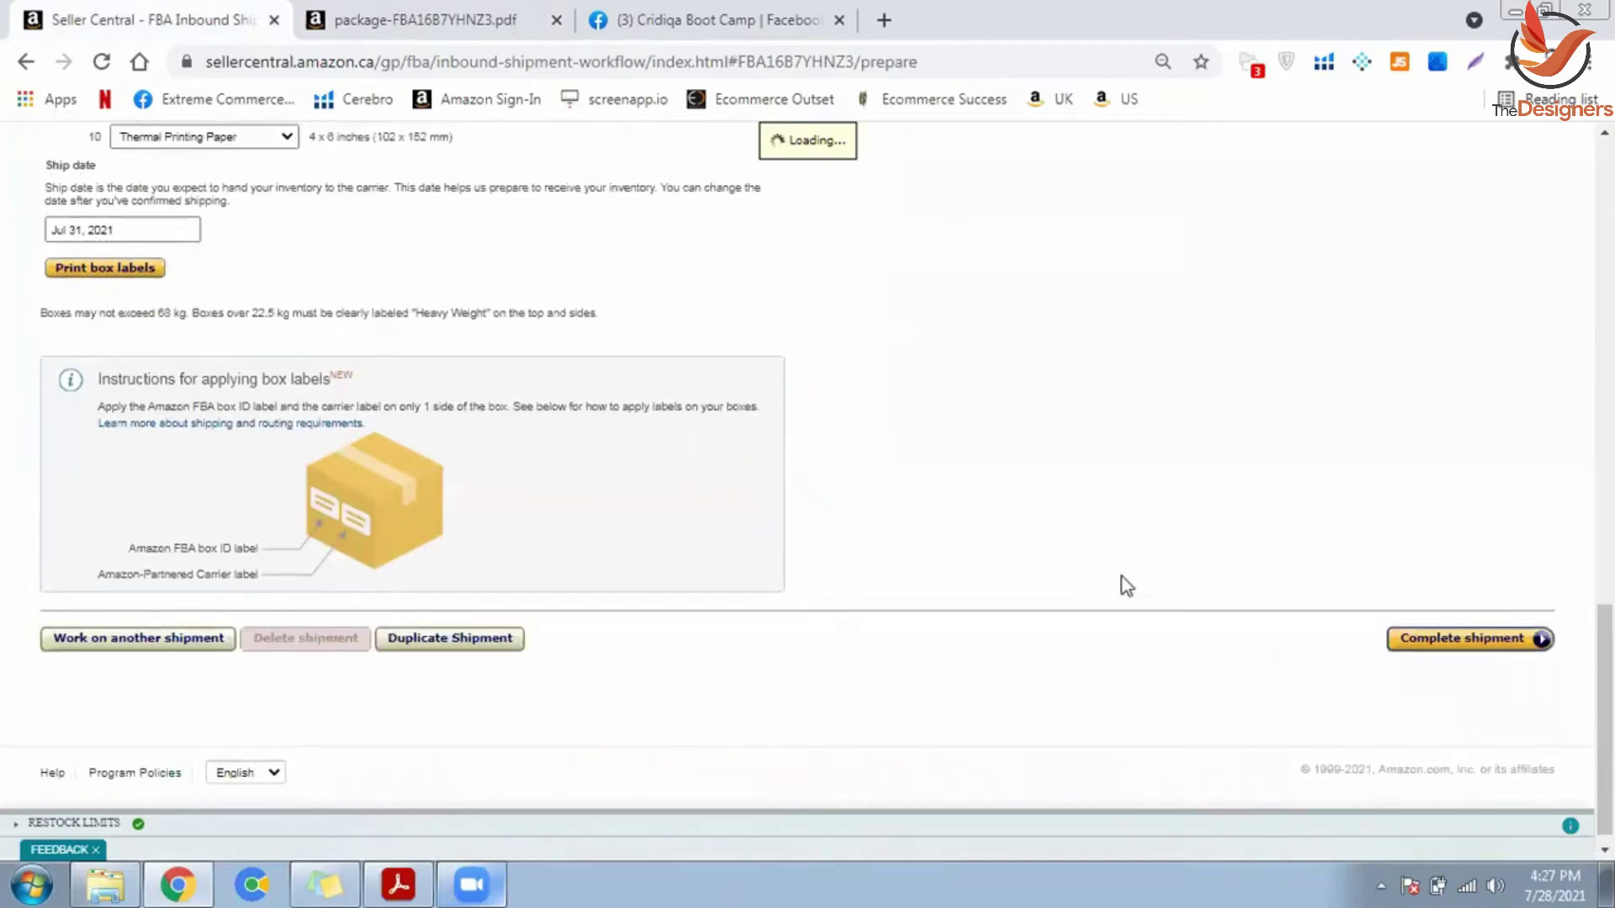
scroll(1127, 586, up, 3)
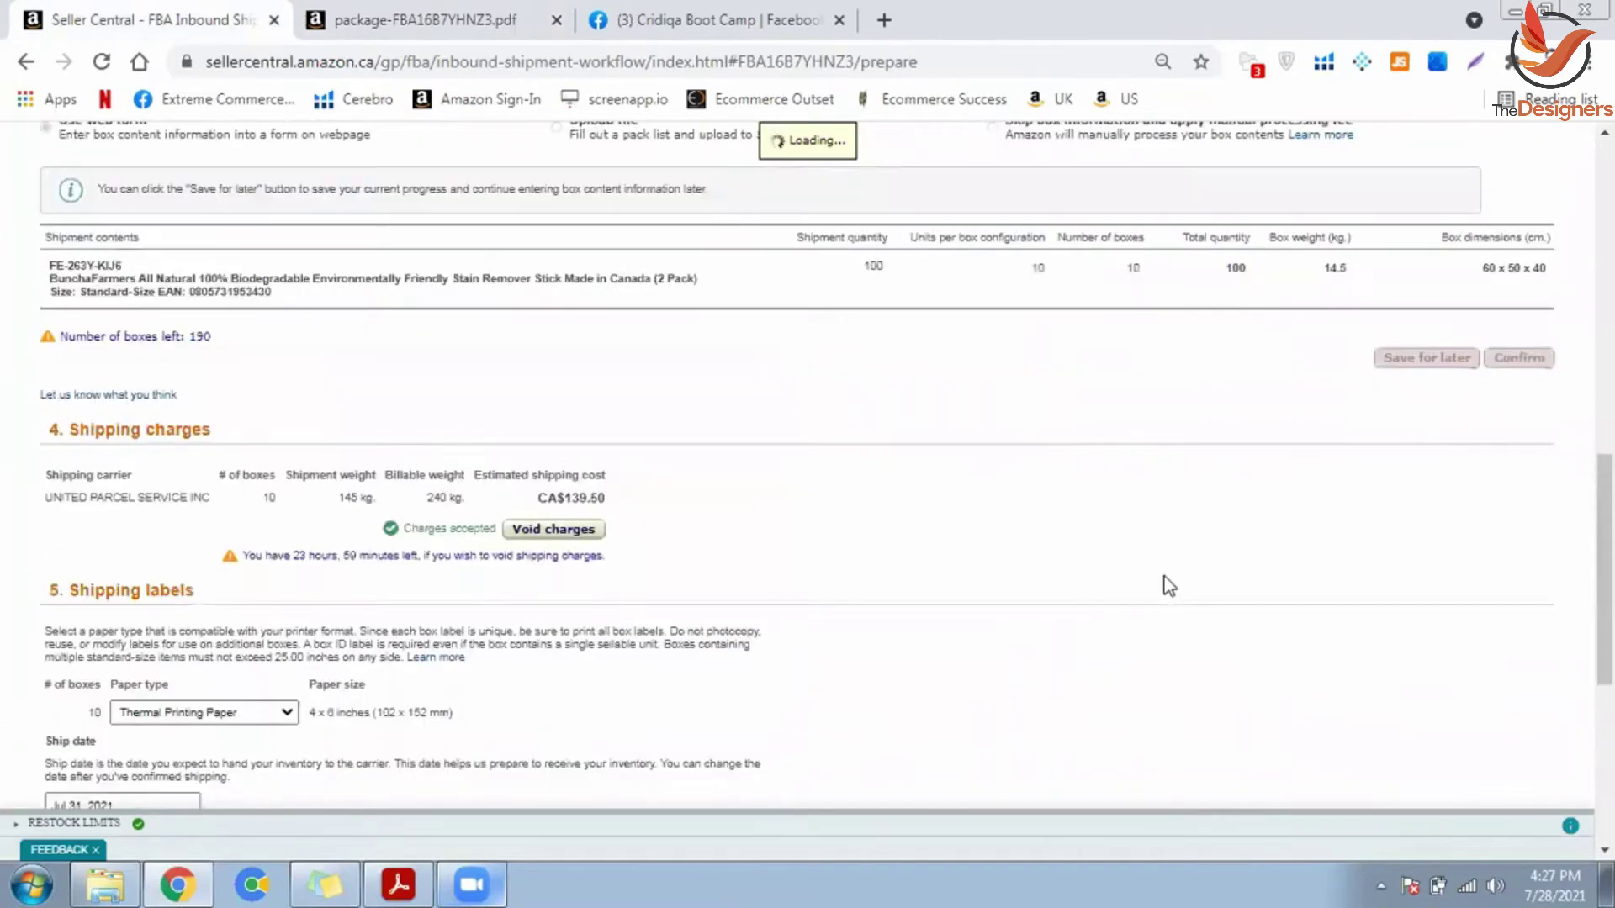
scroll(1160, 585, down, 7)
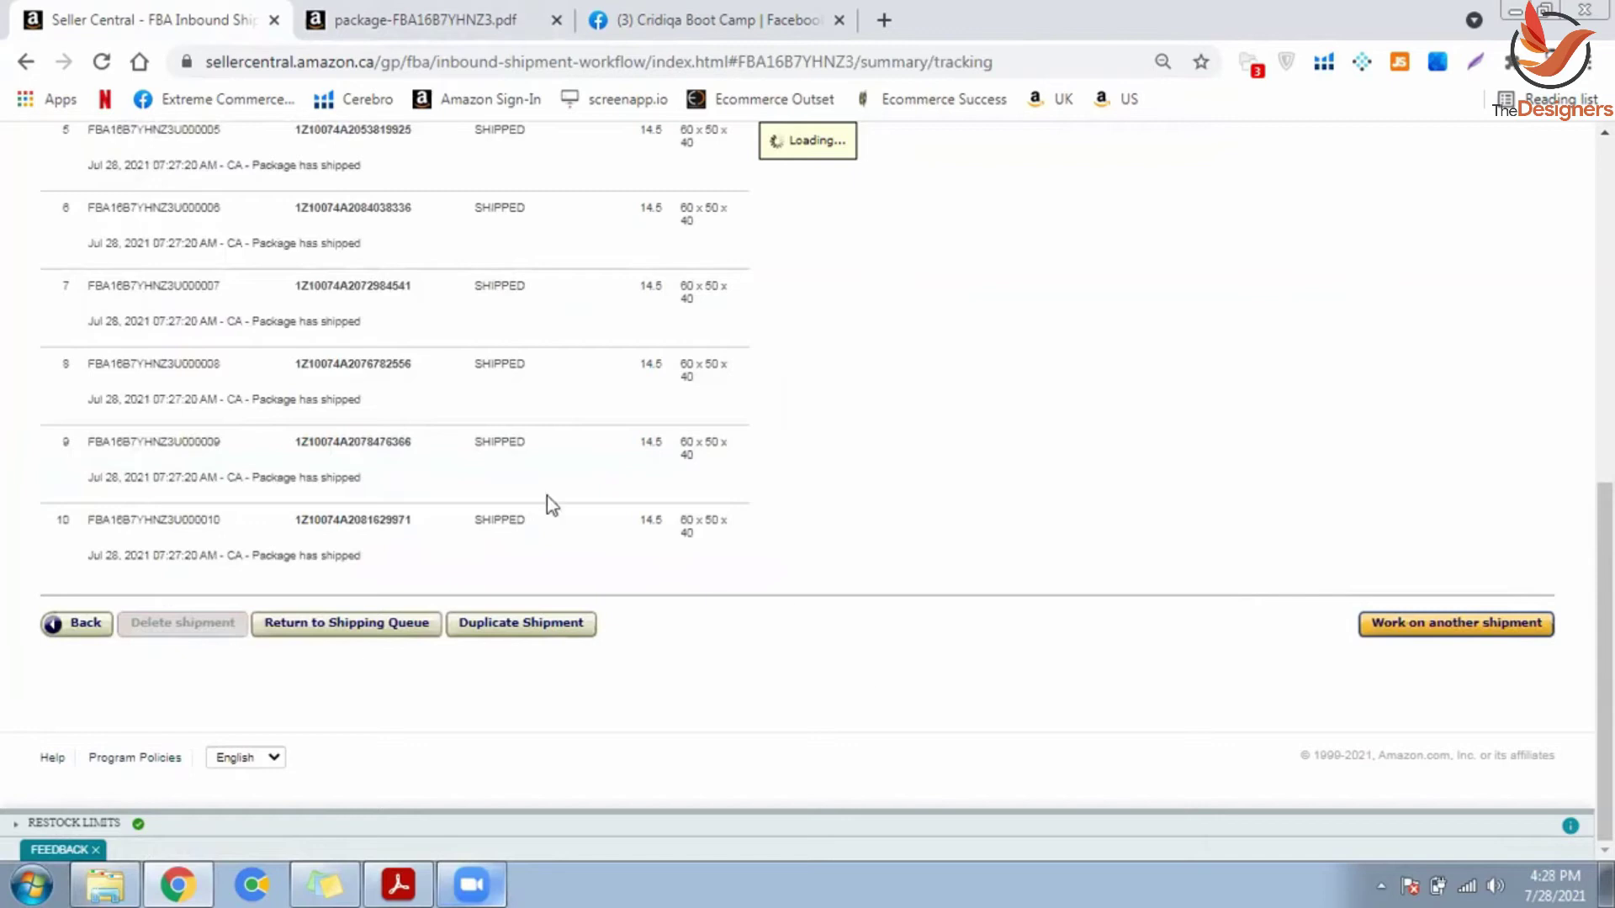
scroll(286, 357, up, 8)
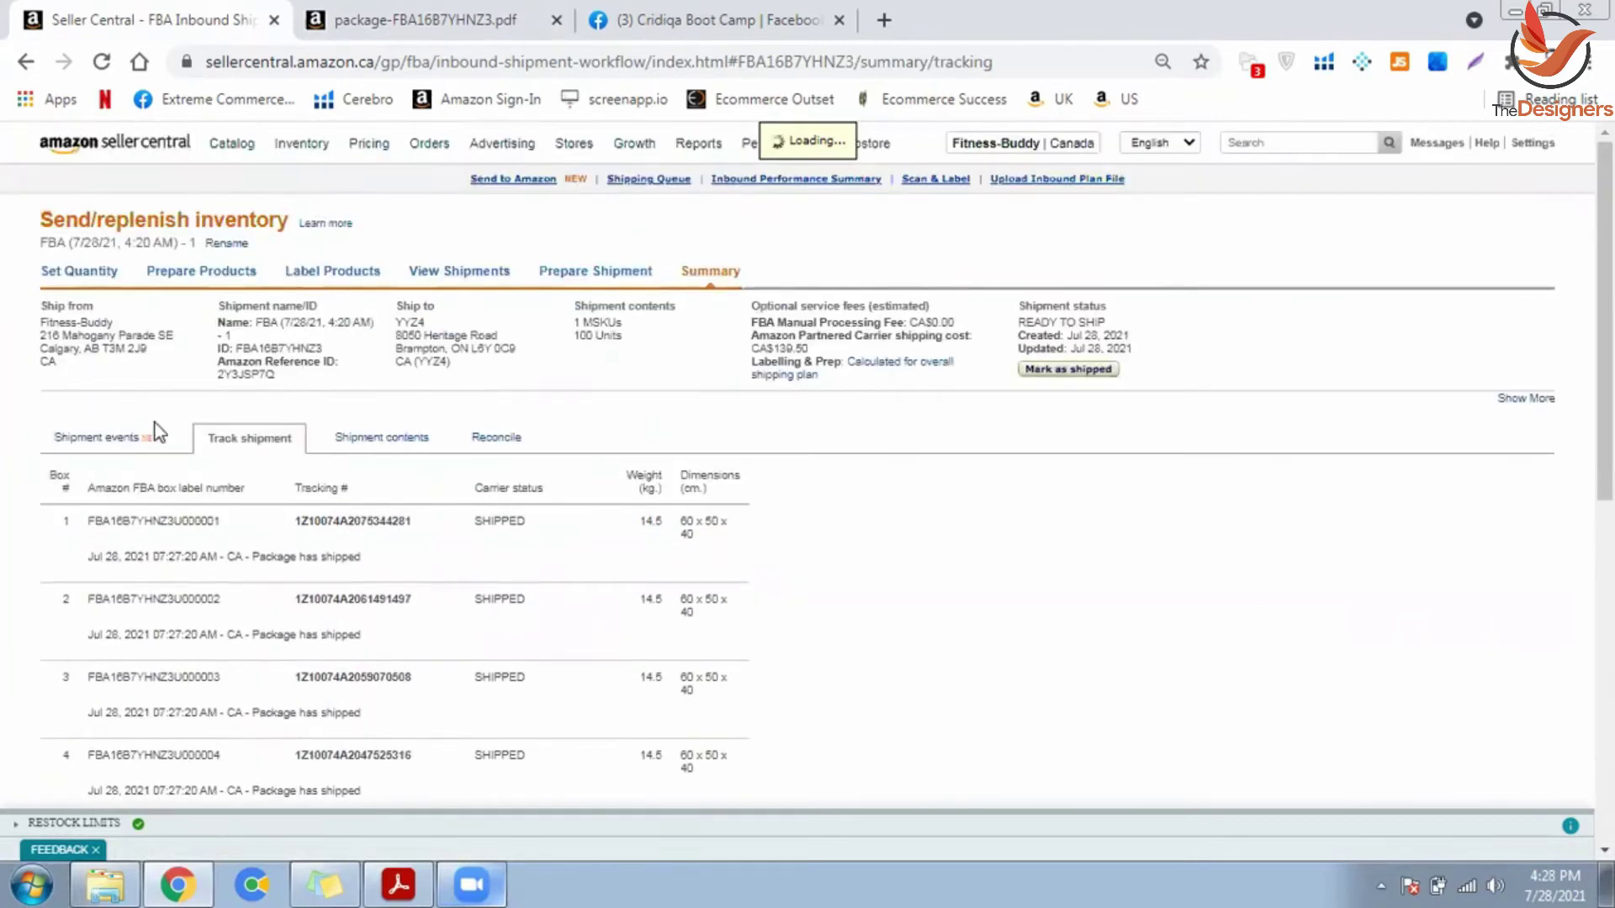
Step: Close the box label PDF and open tracking for the ready-to-ship FBA (7/28/21, 4:20 AM) shipment from the Shipping Queue
click(47, 279)
click(548, 22)
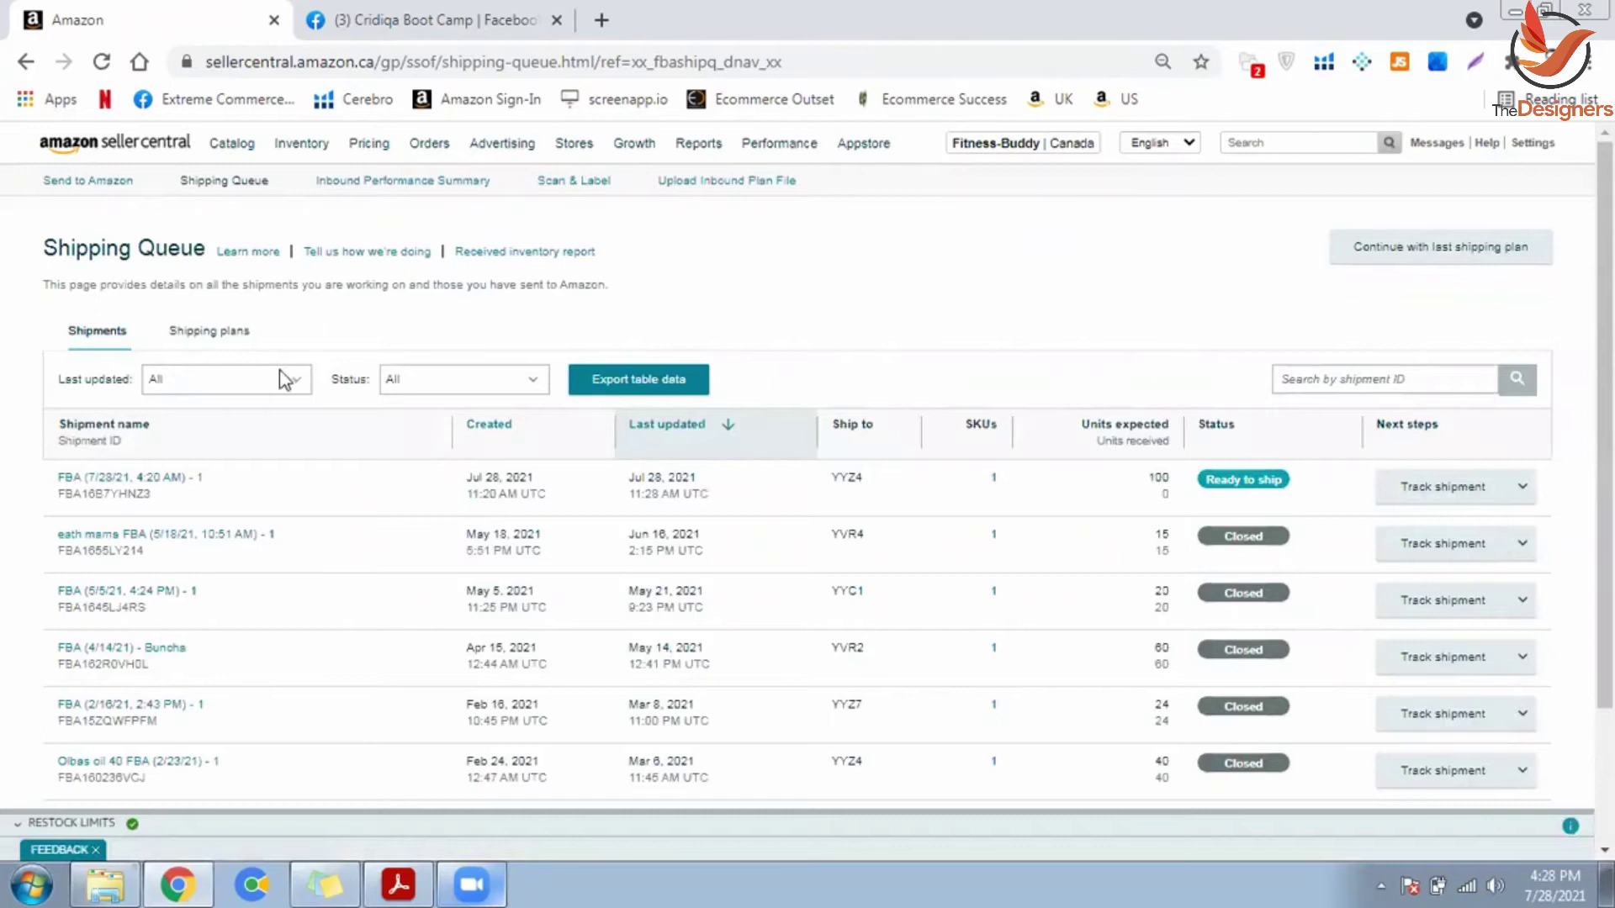
click(1412, 498)
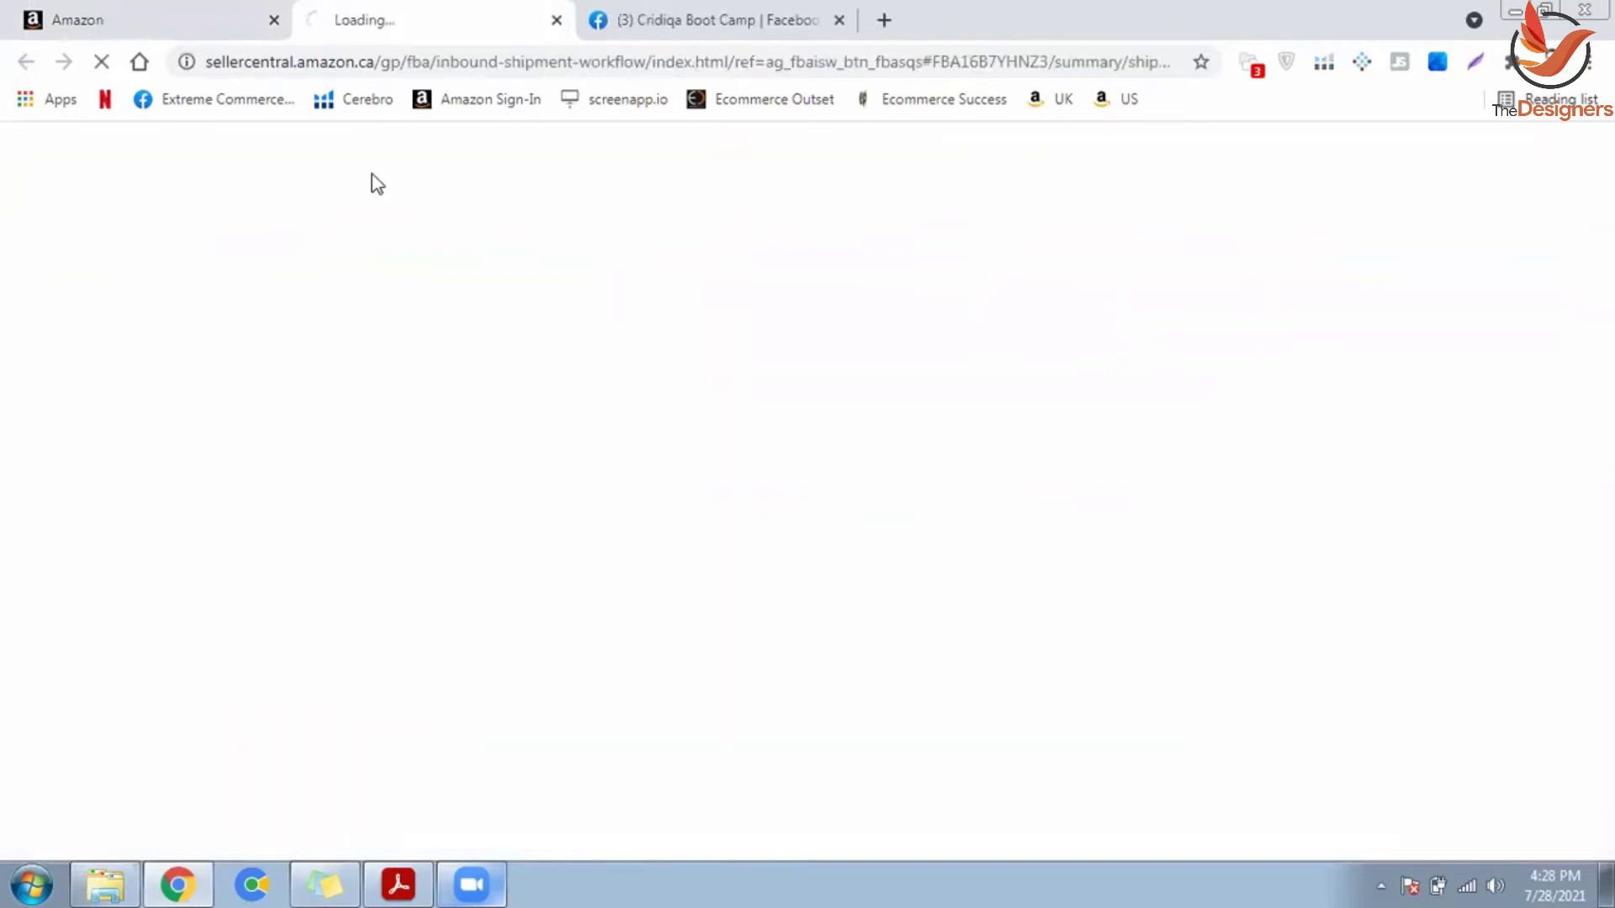
Step: Open item label printing for the BunchaFarmers stain remover stick from the Amazon-fulfilled inventory list
click(206, 13)
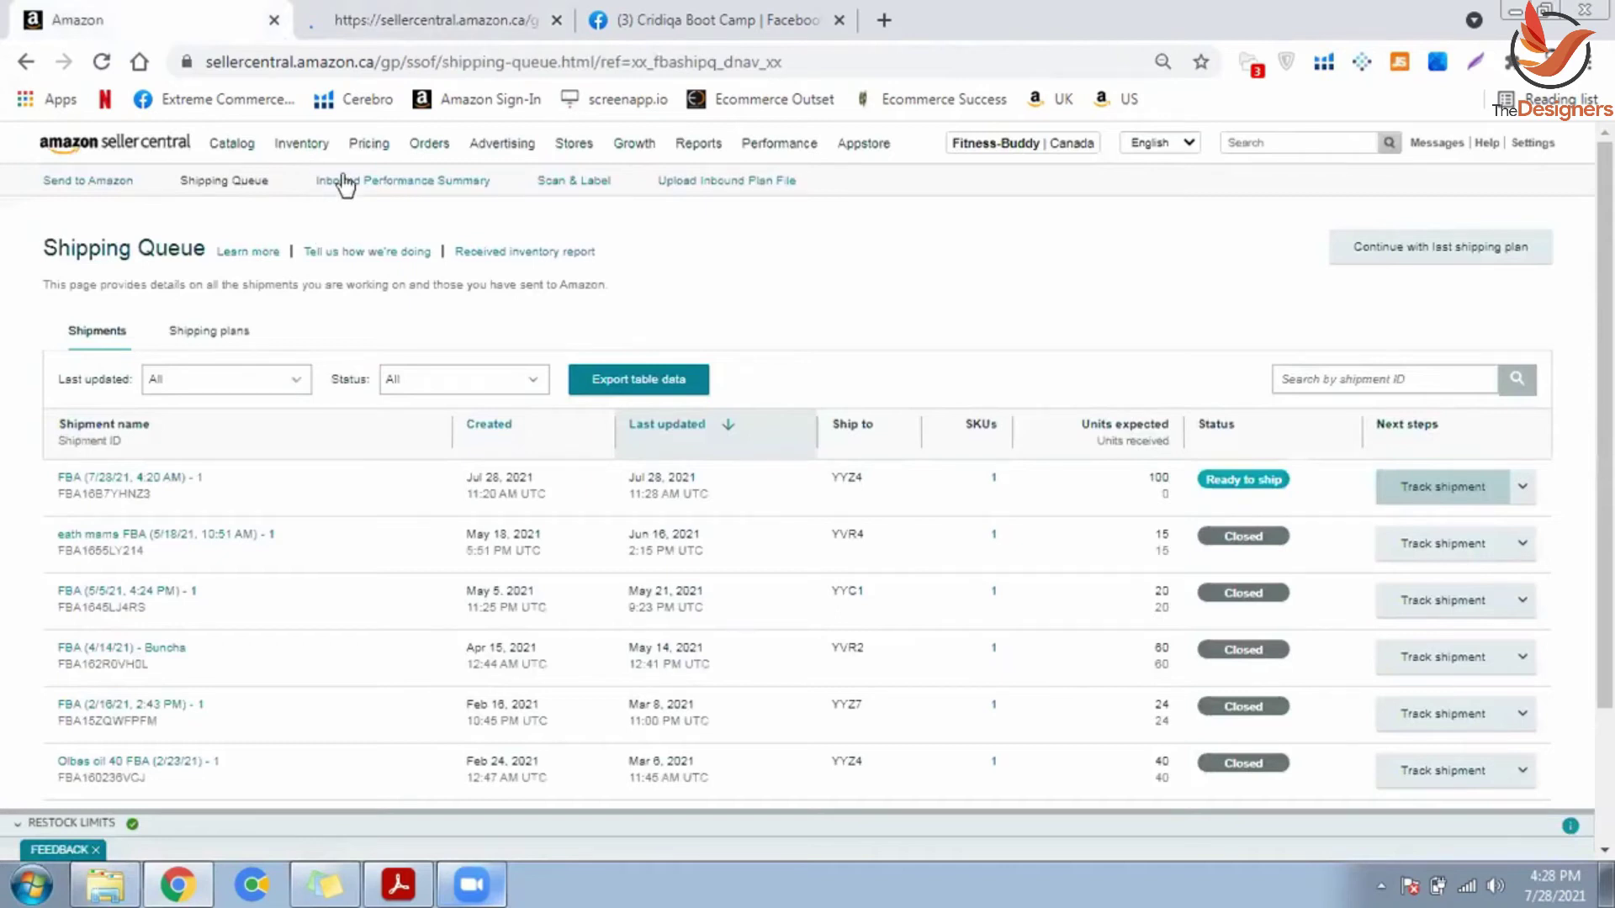
click(461, 24)
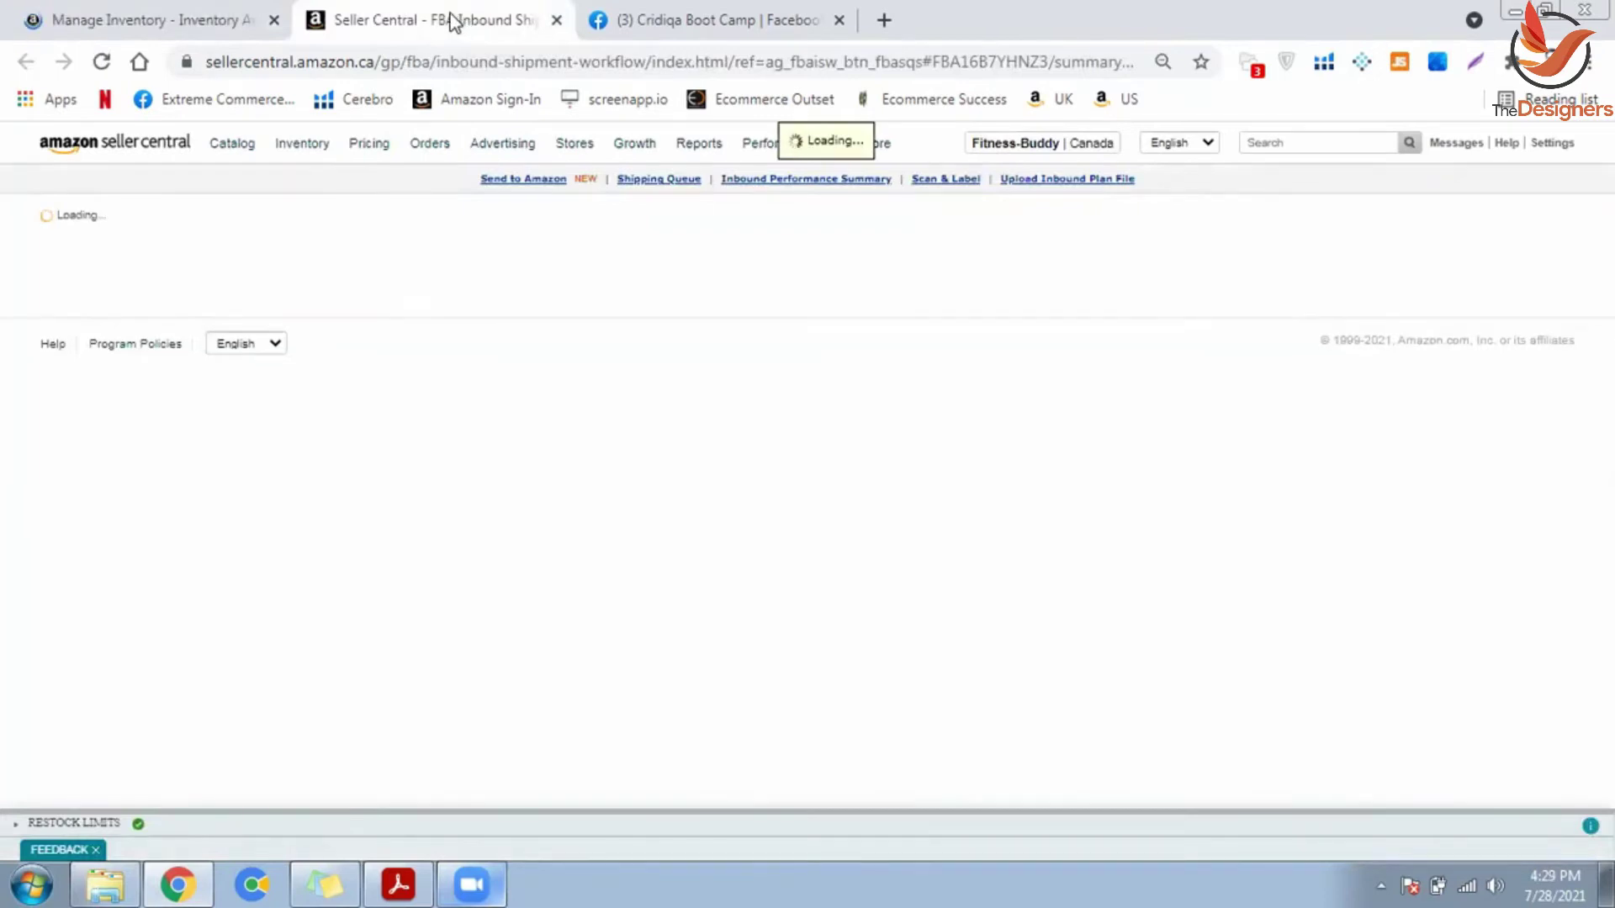
click(155, 17)
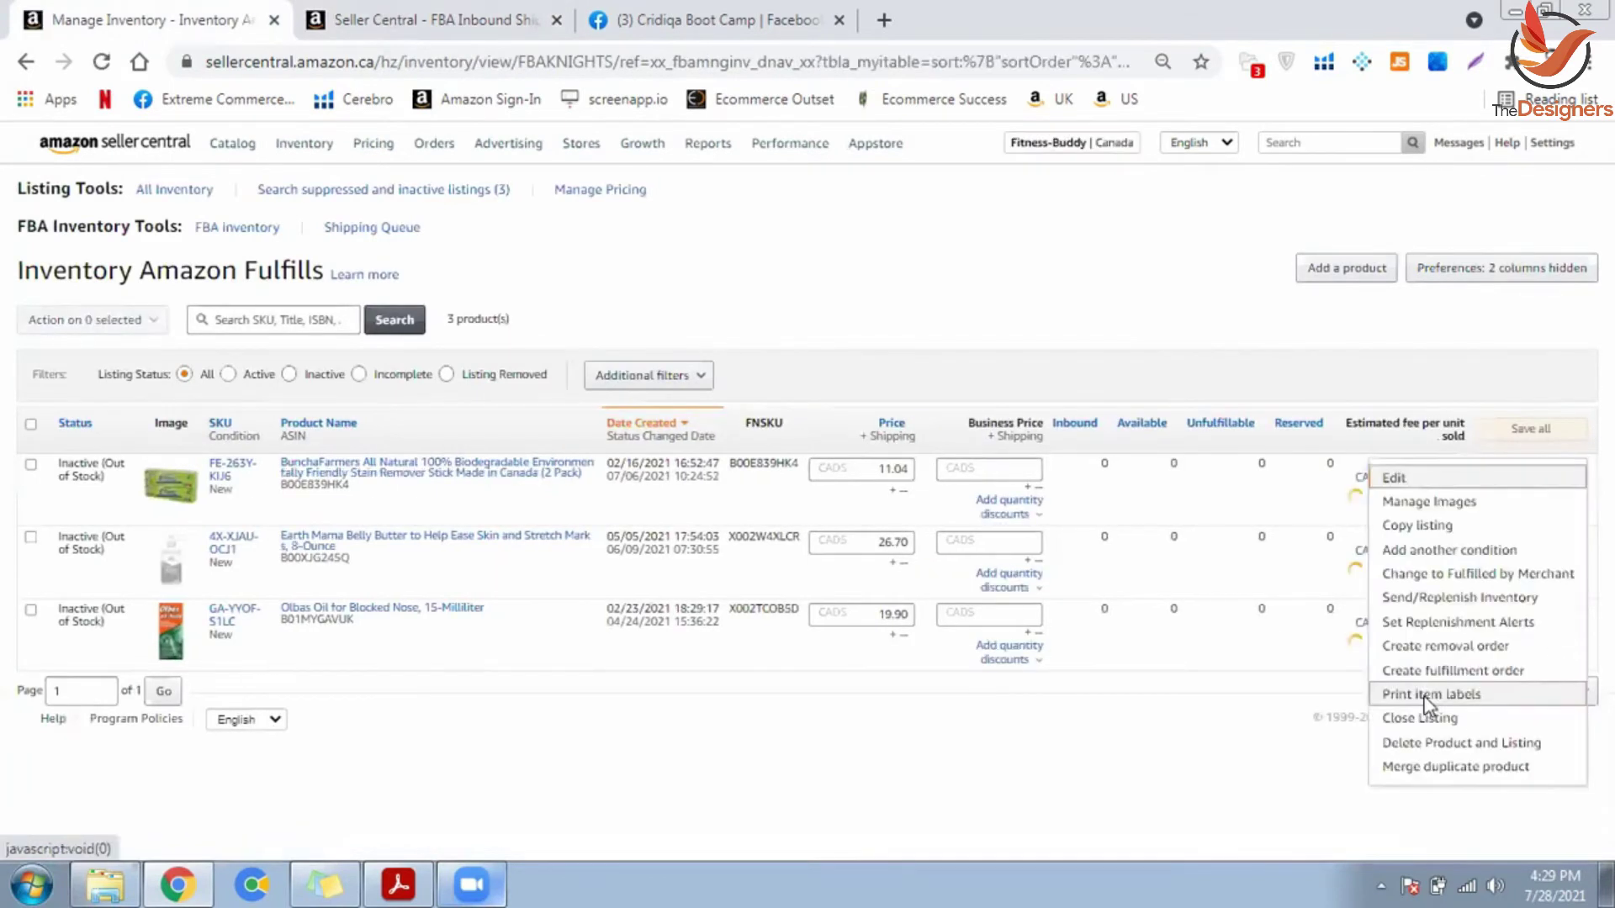
click(1427, 698)
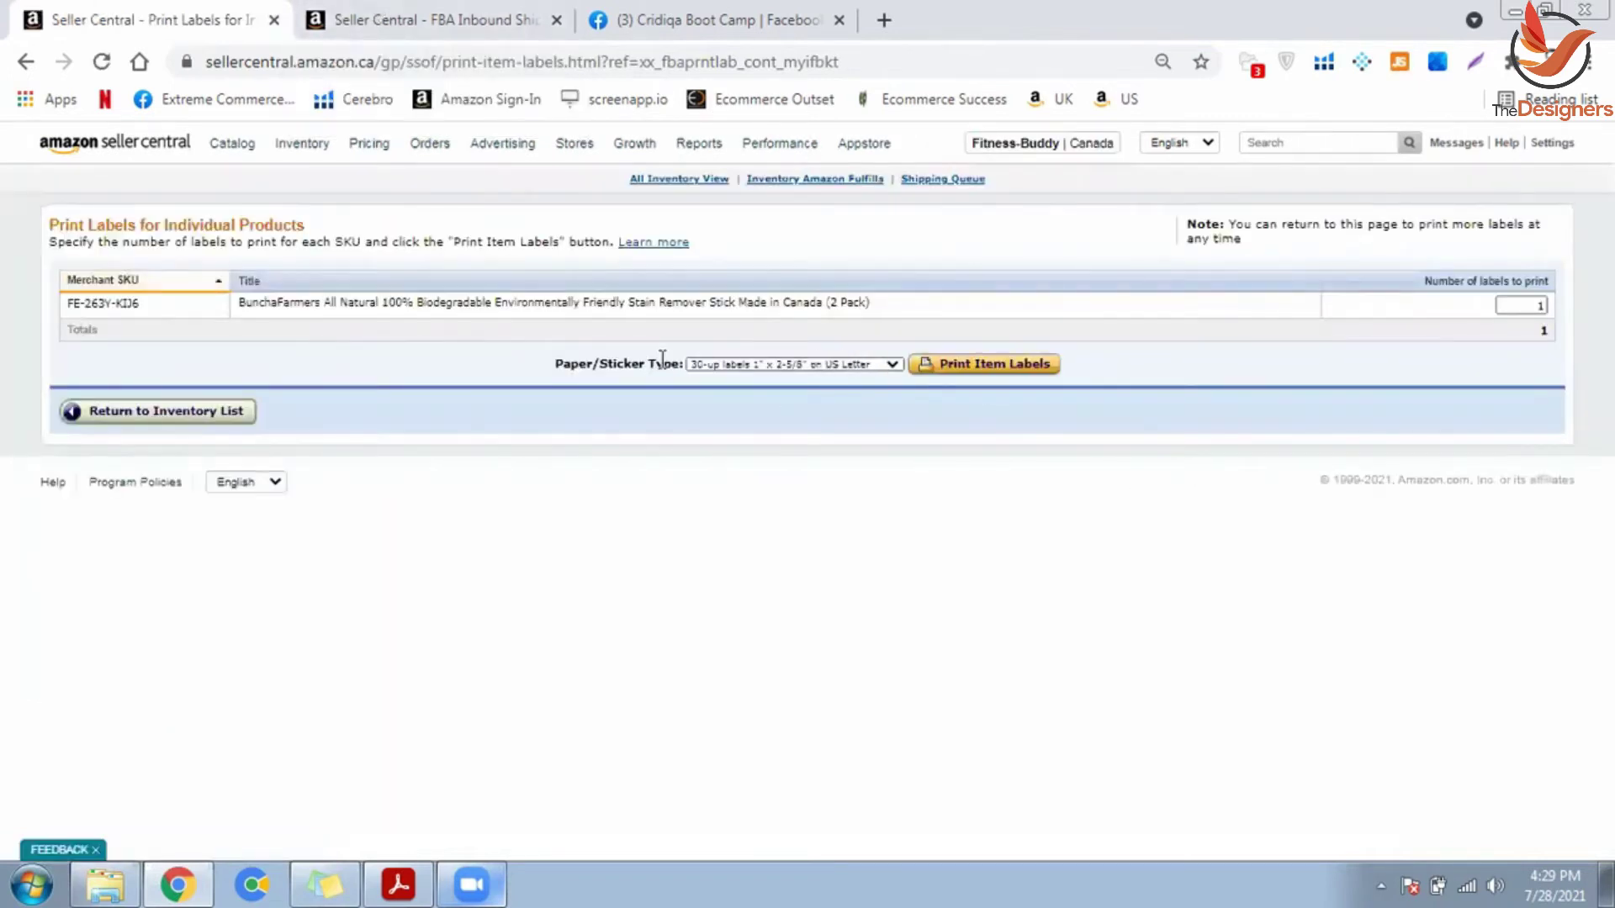
Step: Print 10000 item labels for the stain remover stick using 30-up labels 1" x 2-5/8" on US Letter
click(1499, 312)
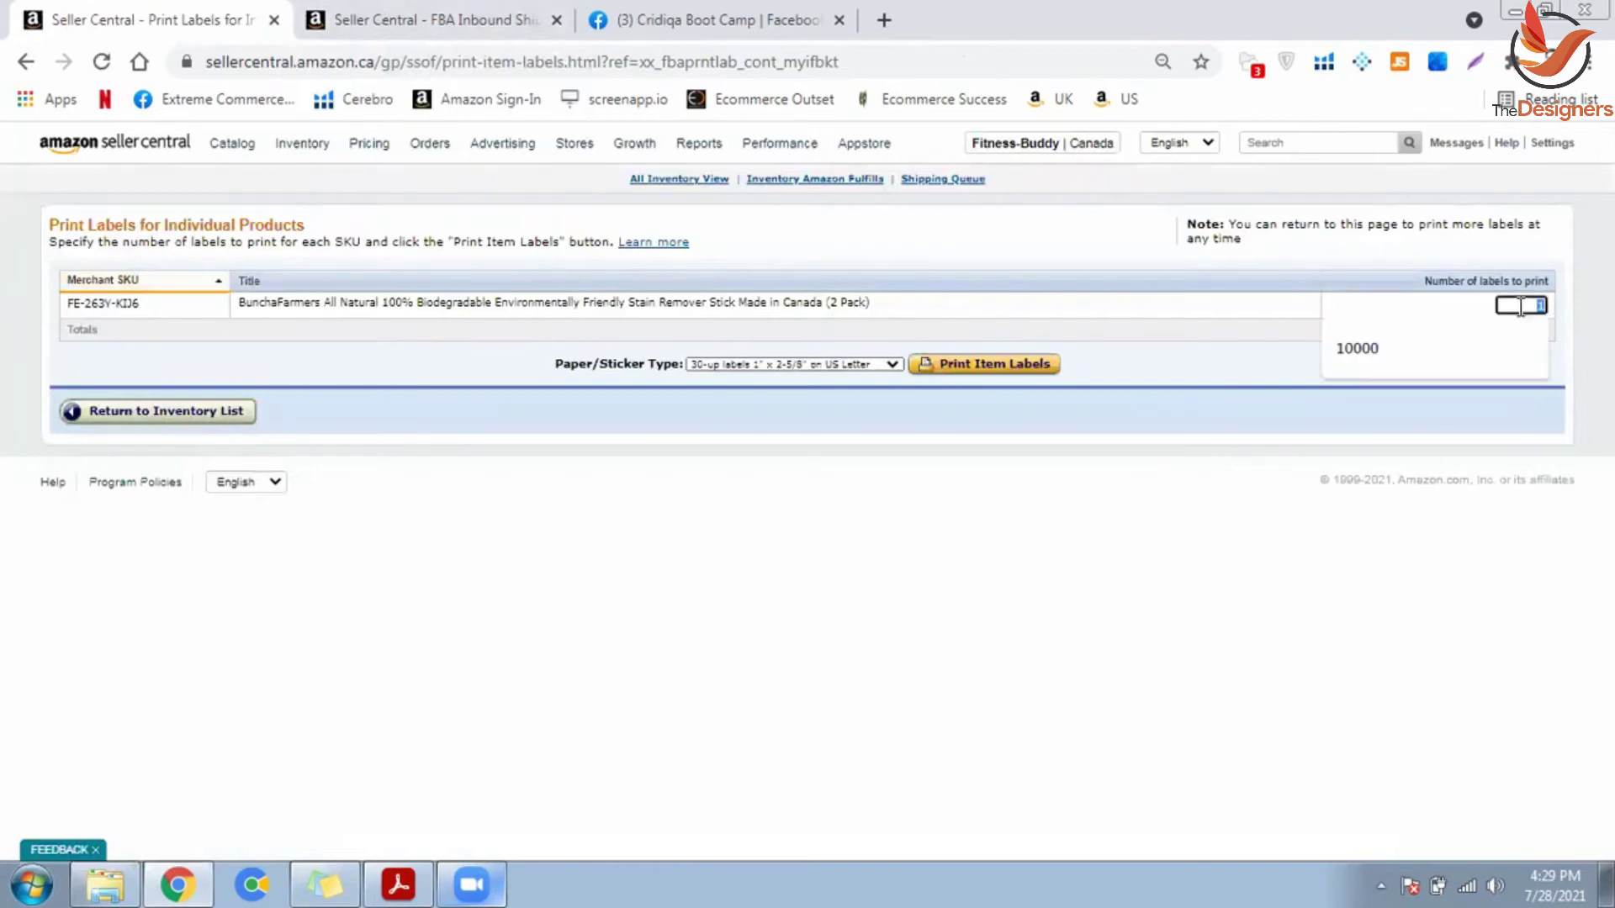
click(1401, 365)
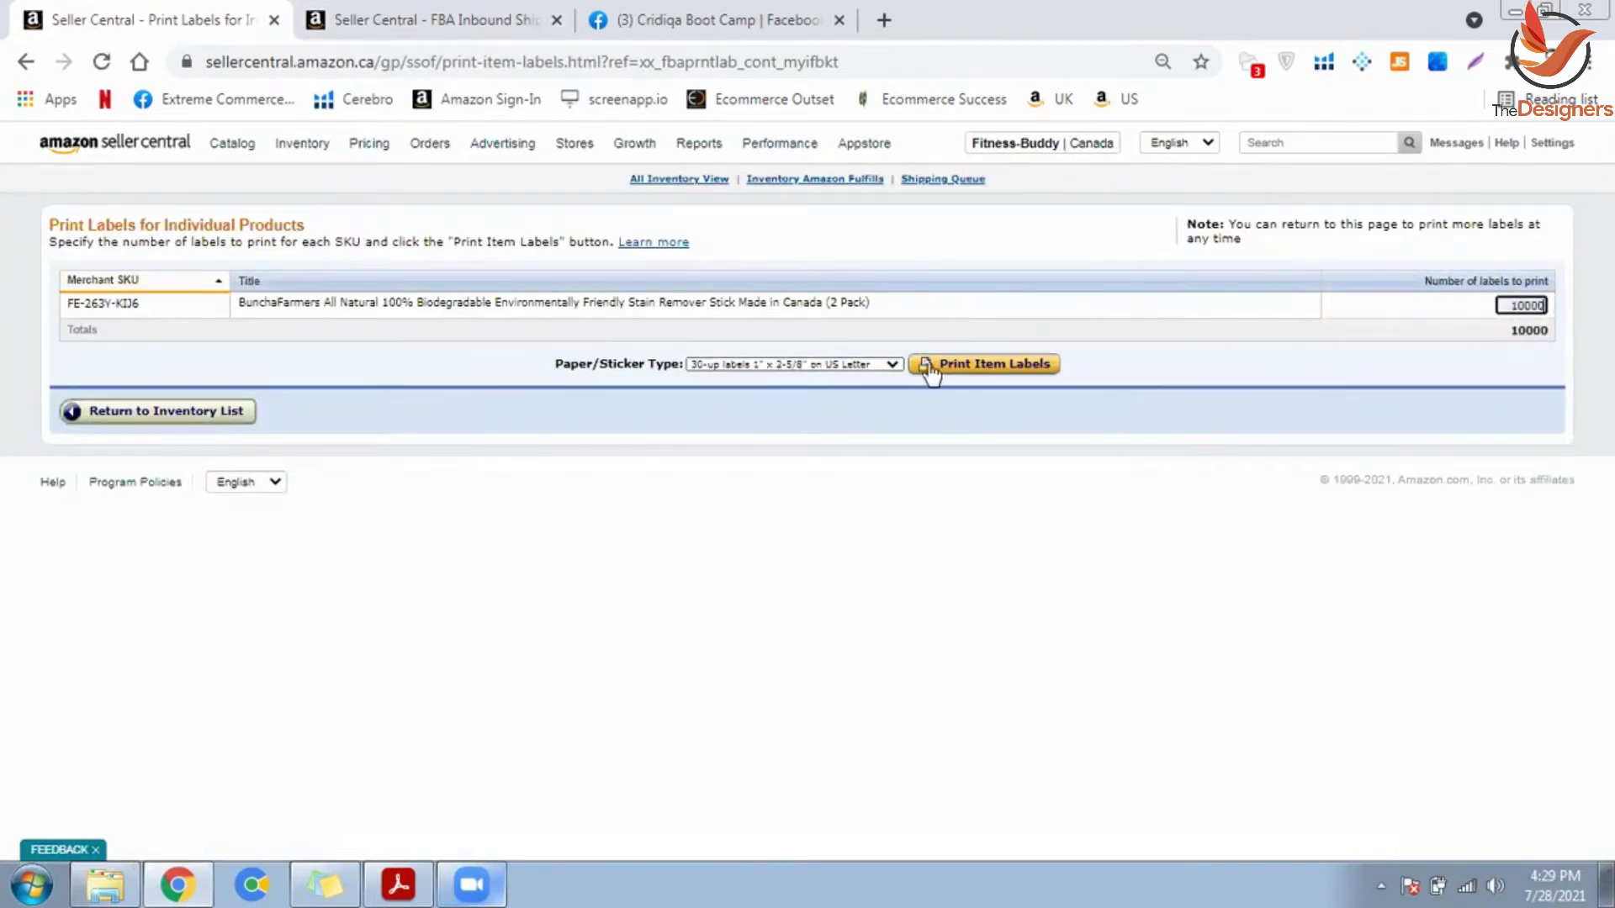
click(969, 365)
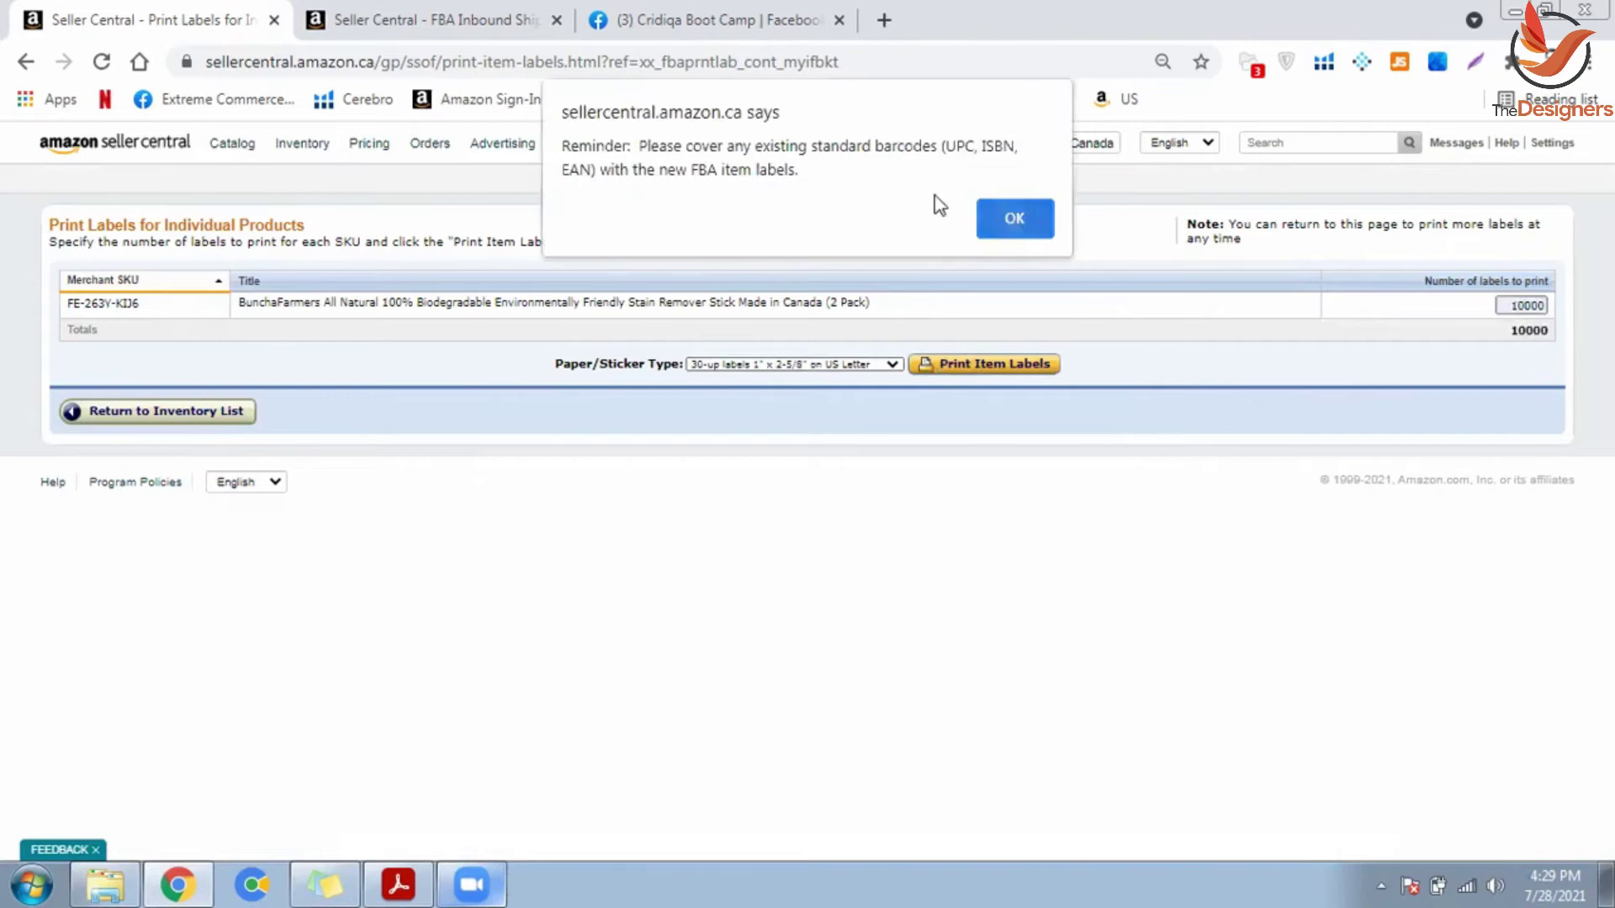
key(Return)
Step: Switch to the shipment summary and review the shipment events timeline from creation to closure
click(455, 25)
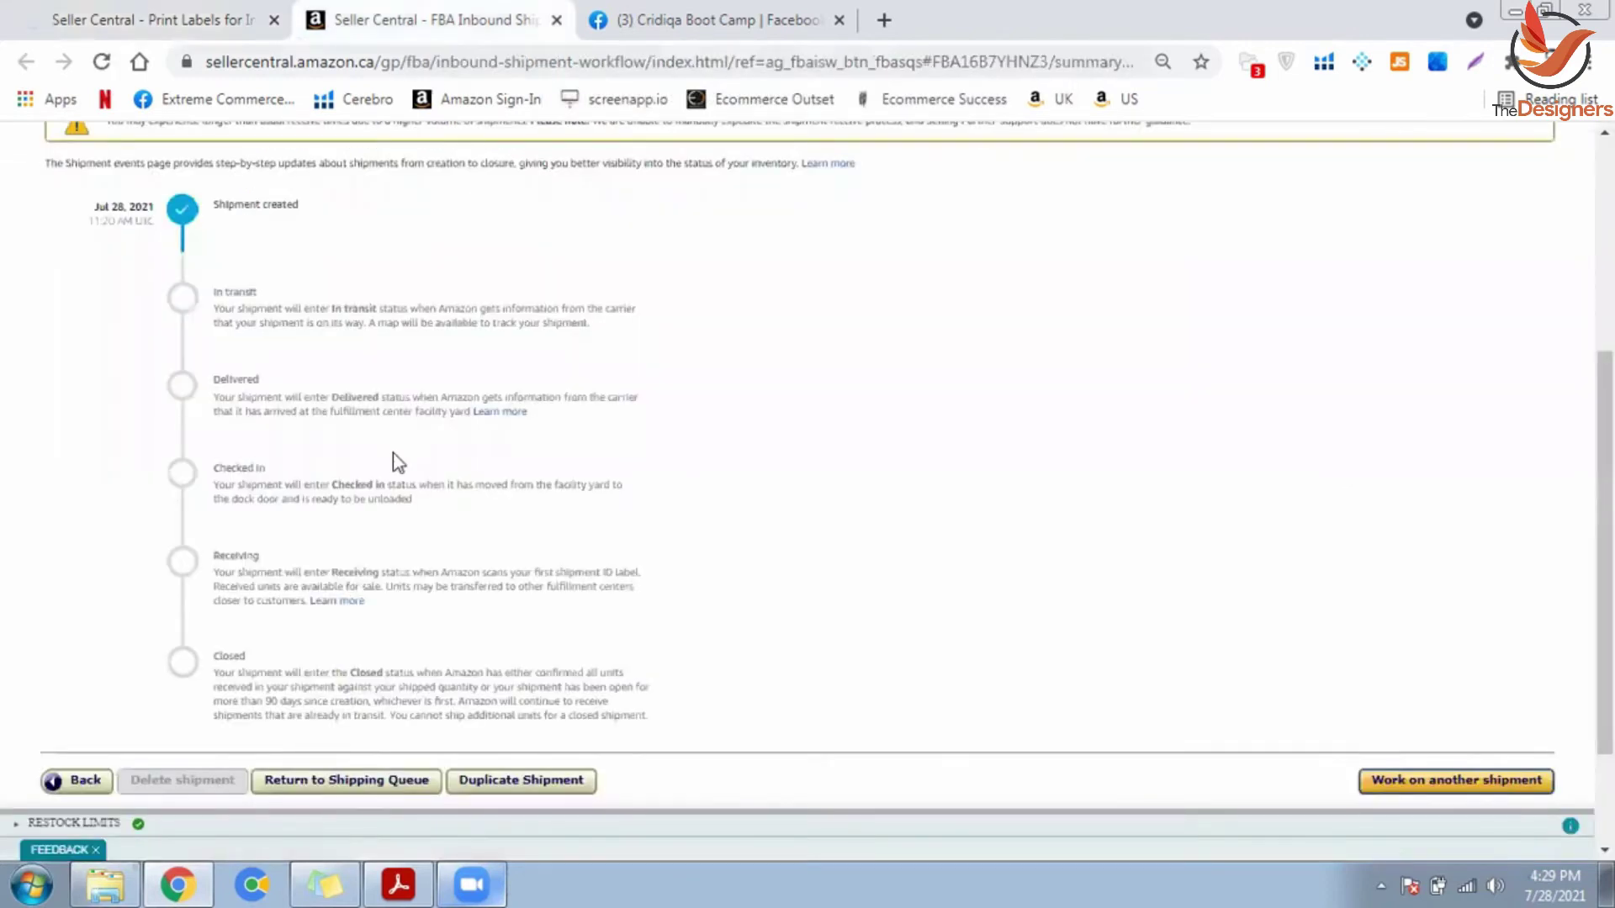
scroll(397, 458, up, 2)
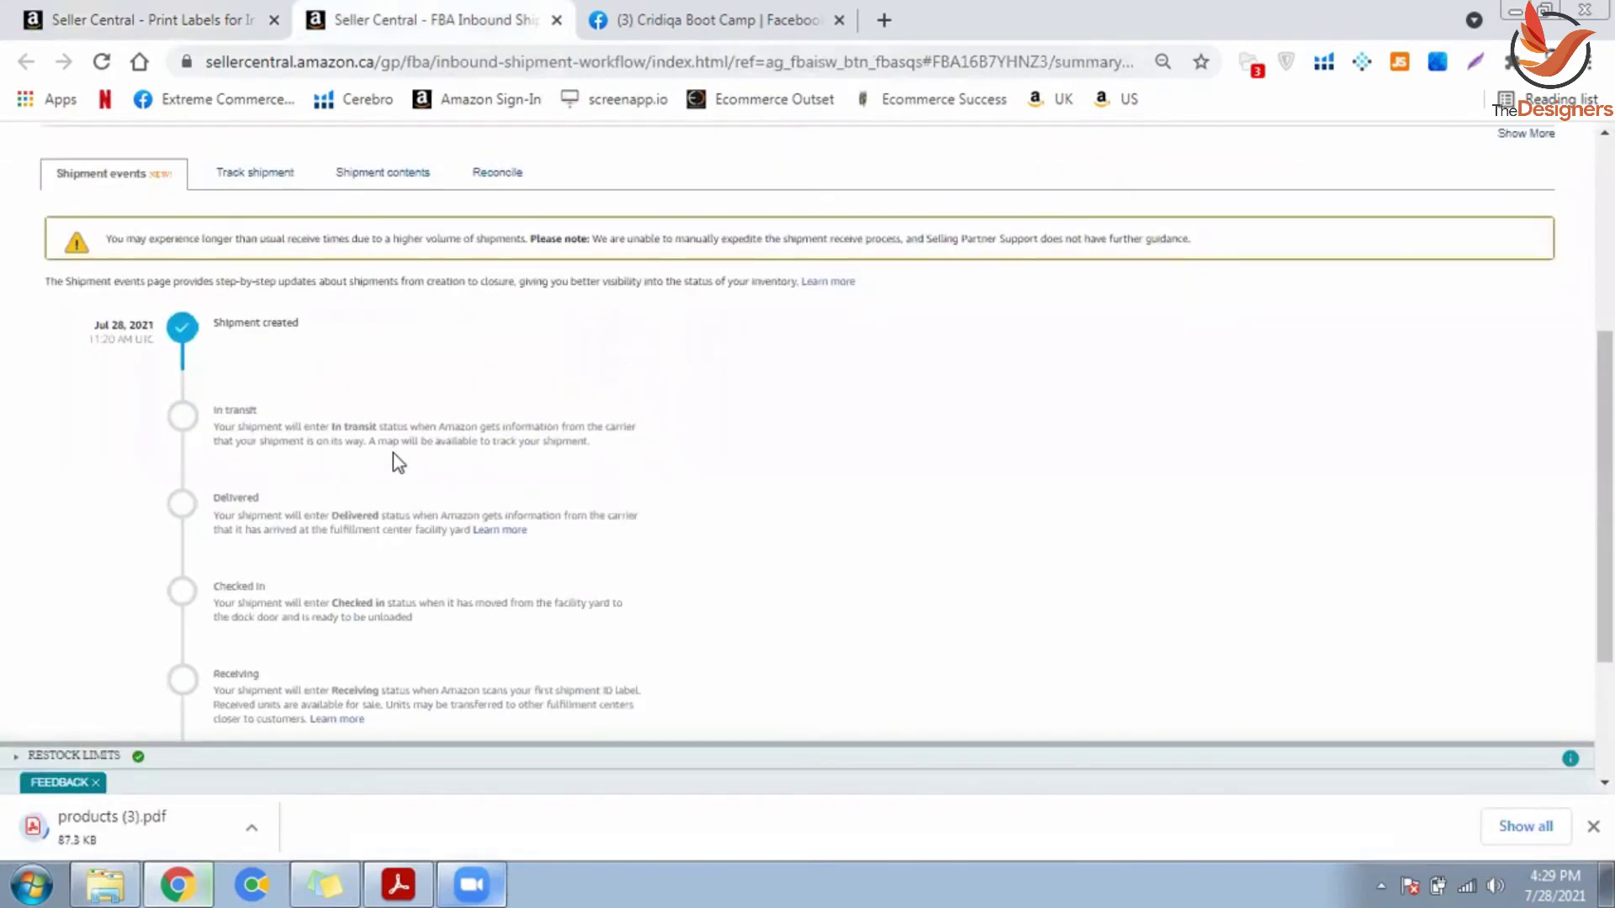
scroll(392, 453, up, 2)
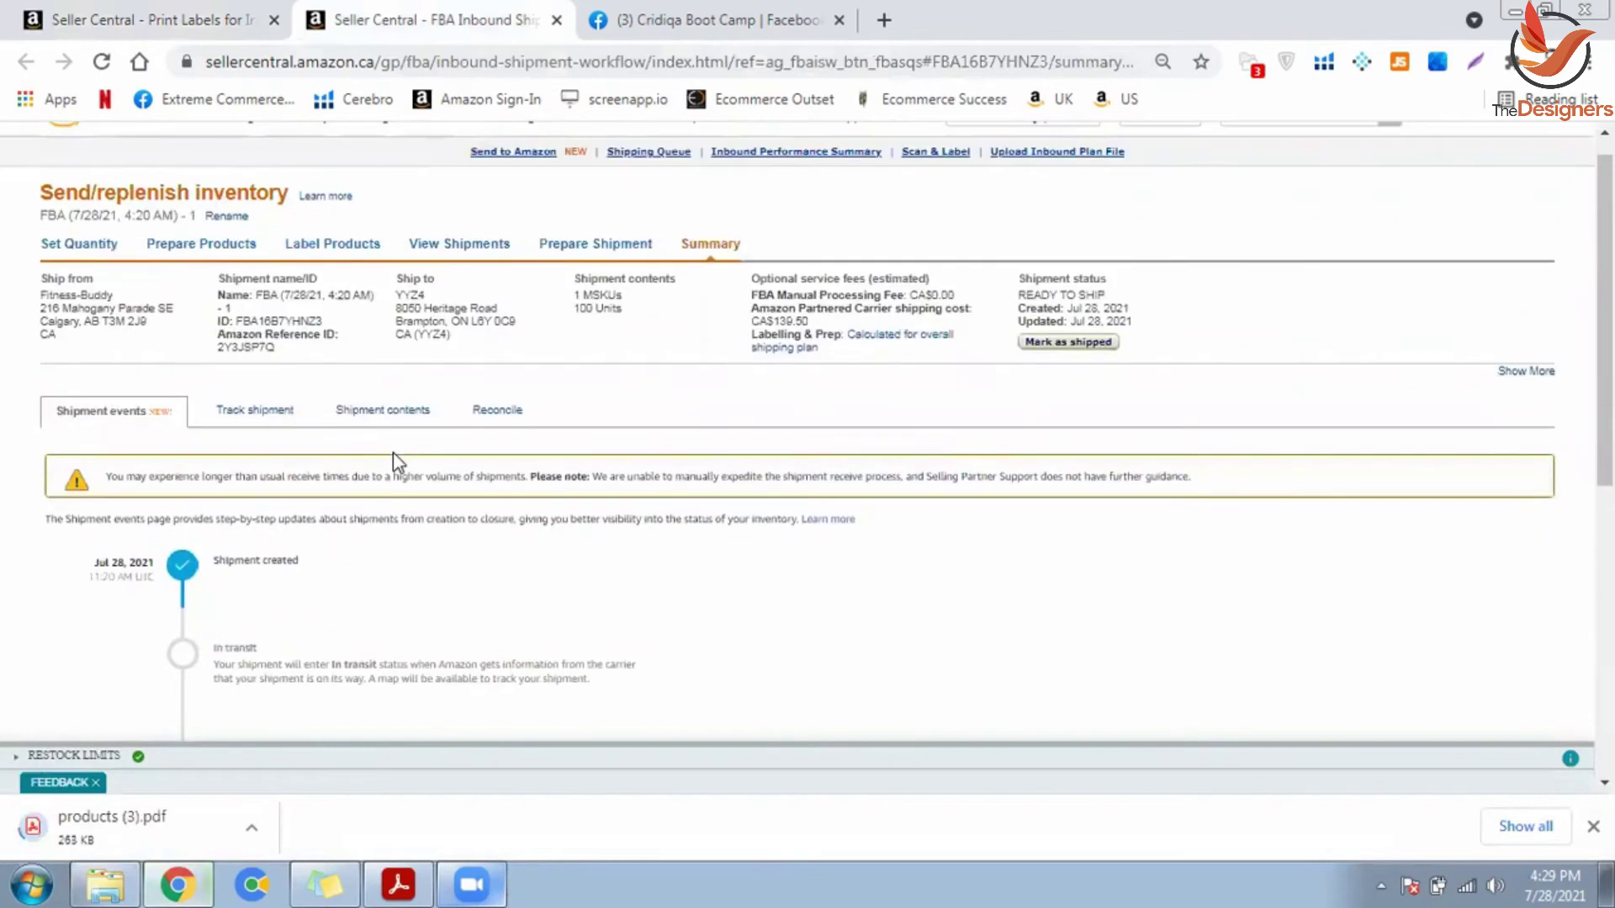
scroll(746, 481, down, 6)
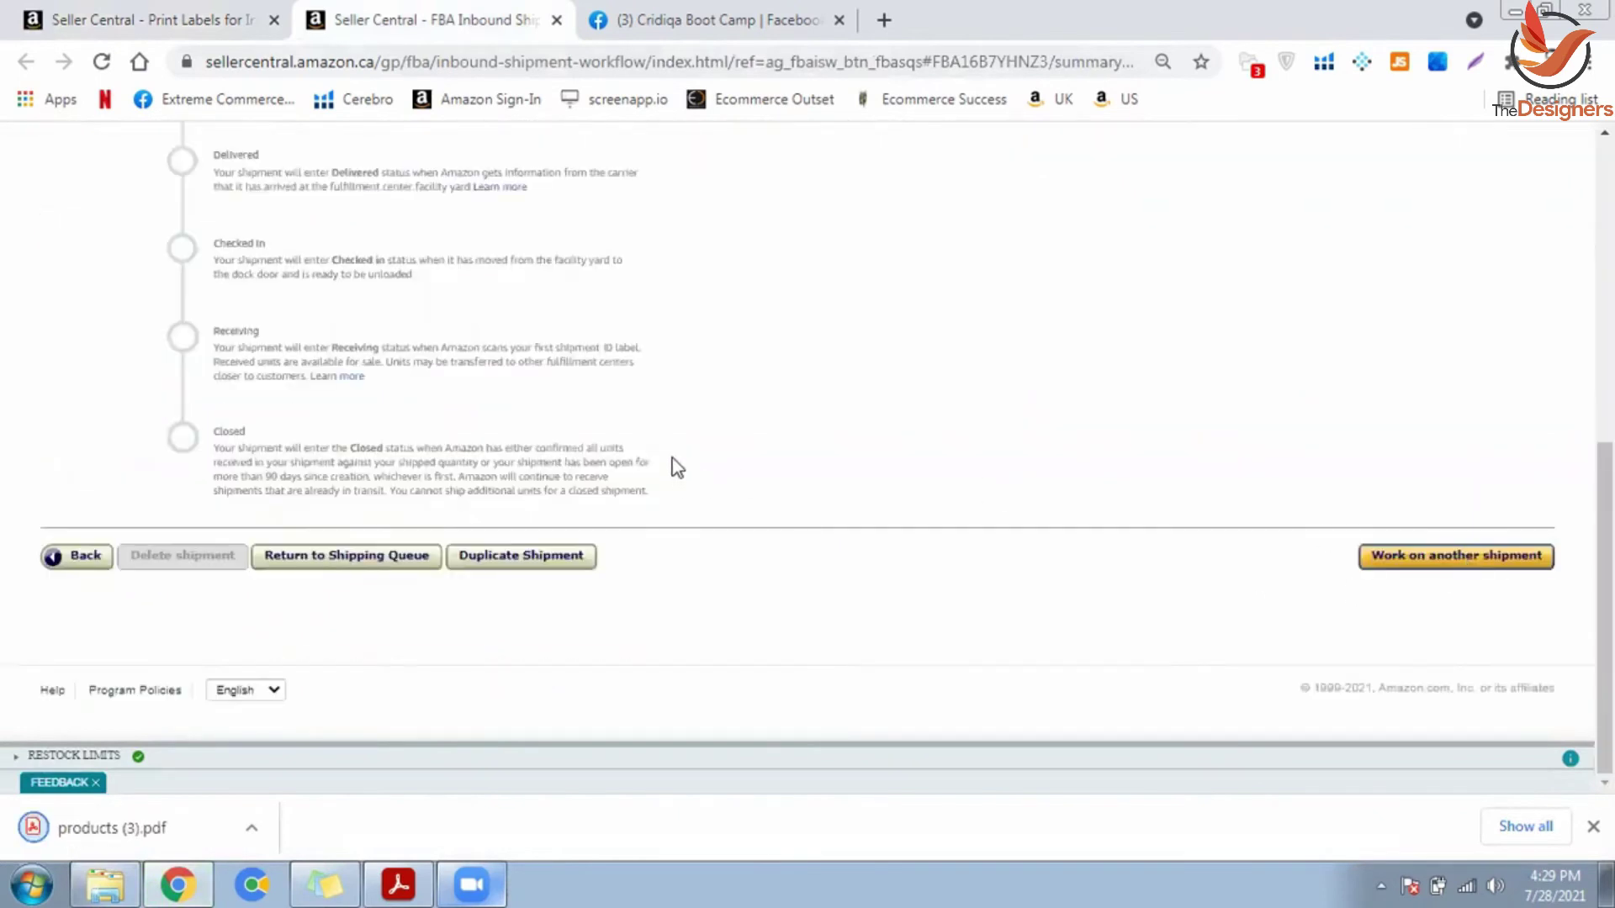
scroll(675, 467, up, 2)
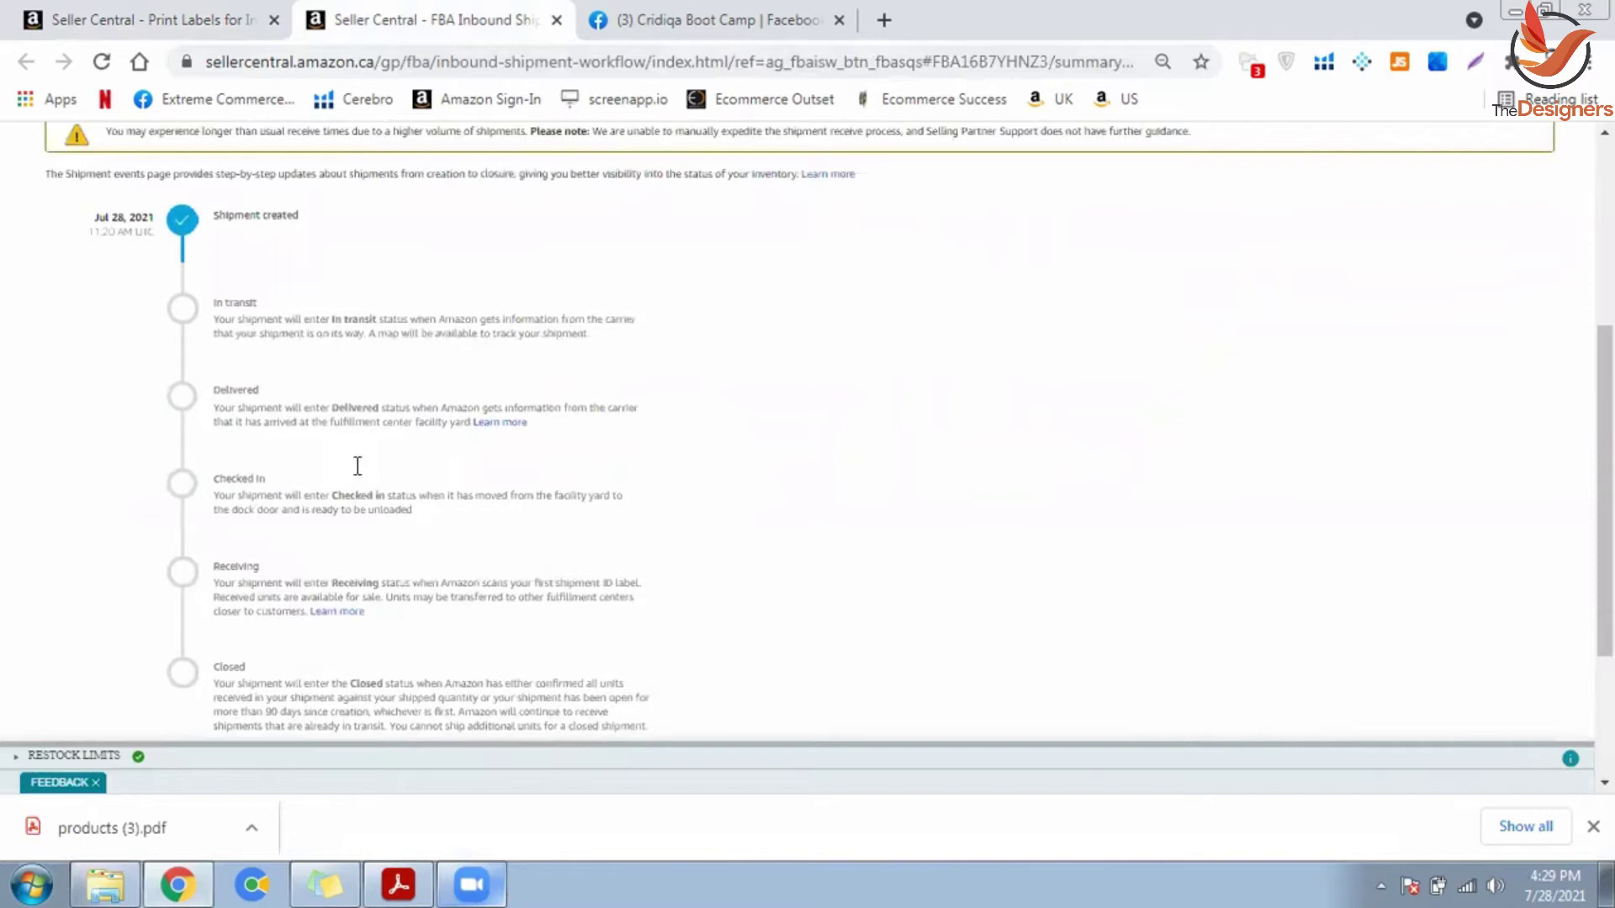
scroll(220, 558, down, 2)
Step: Go back to the shipment preparation page and void the accepted UPS shipping charges
click(95, 556)
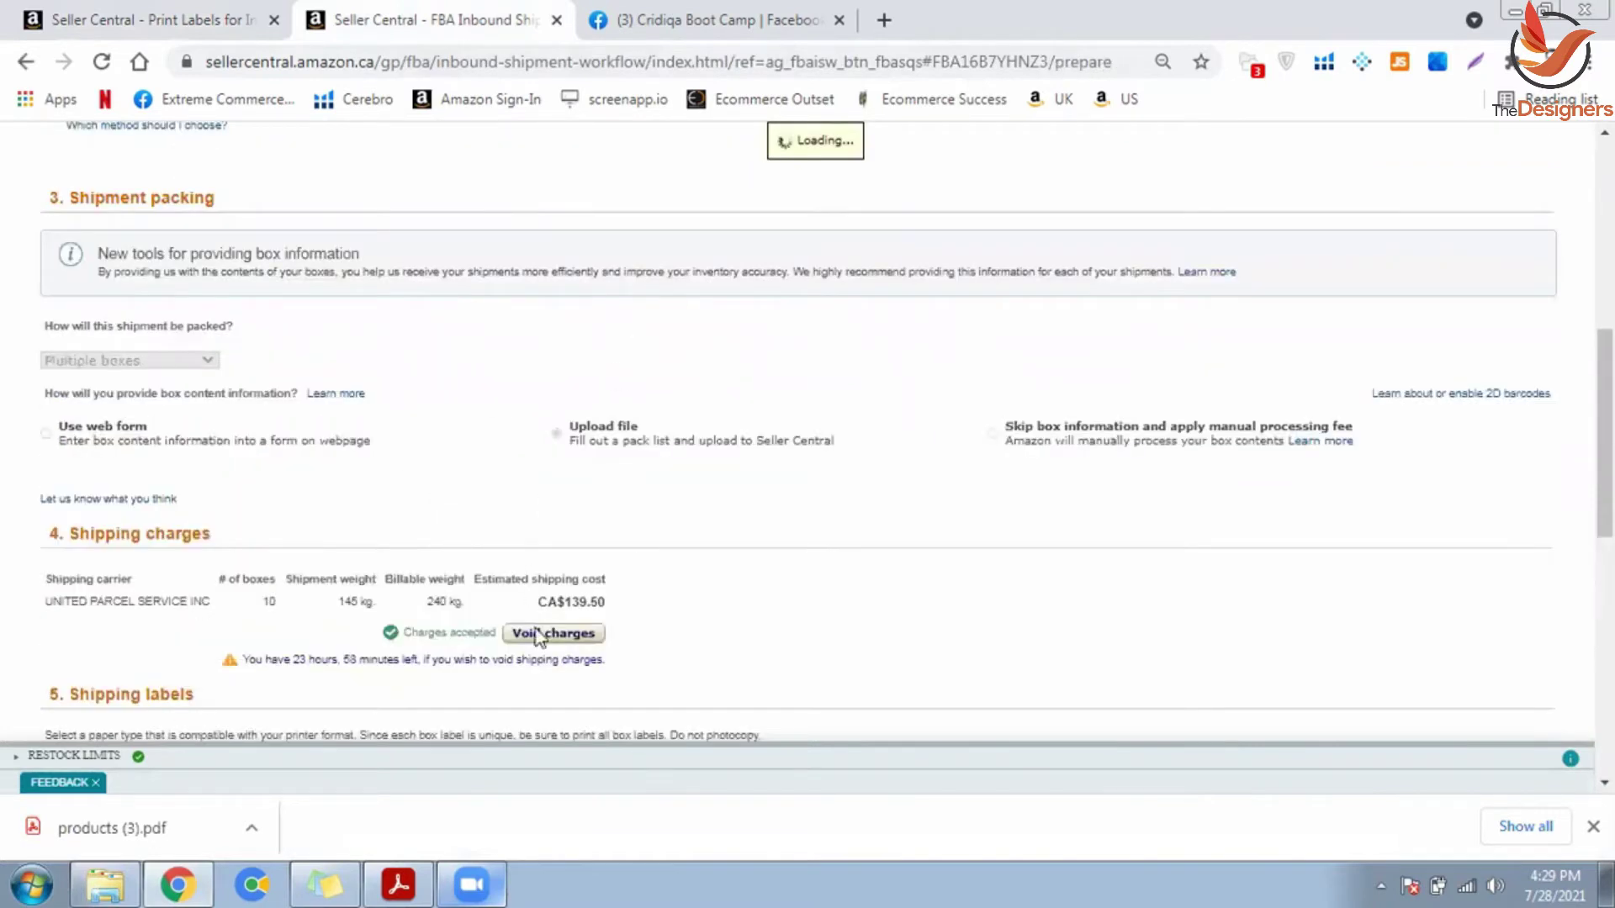
scroll(836, 507, down, 7)
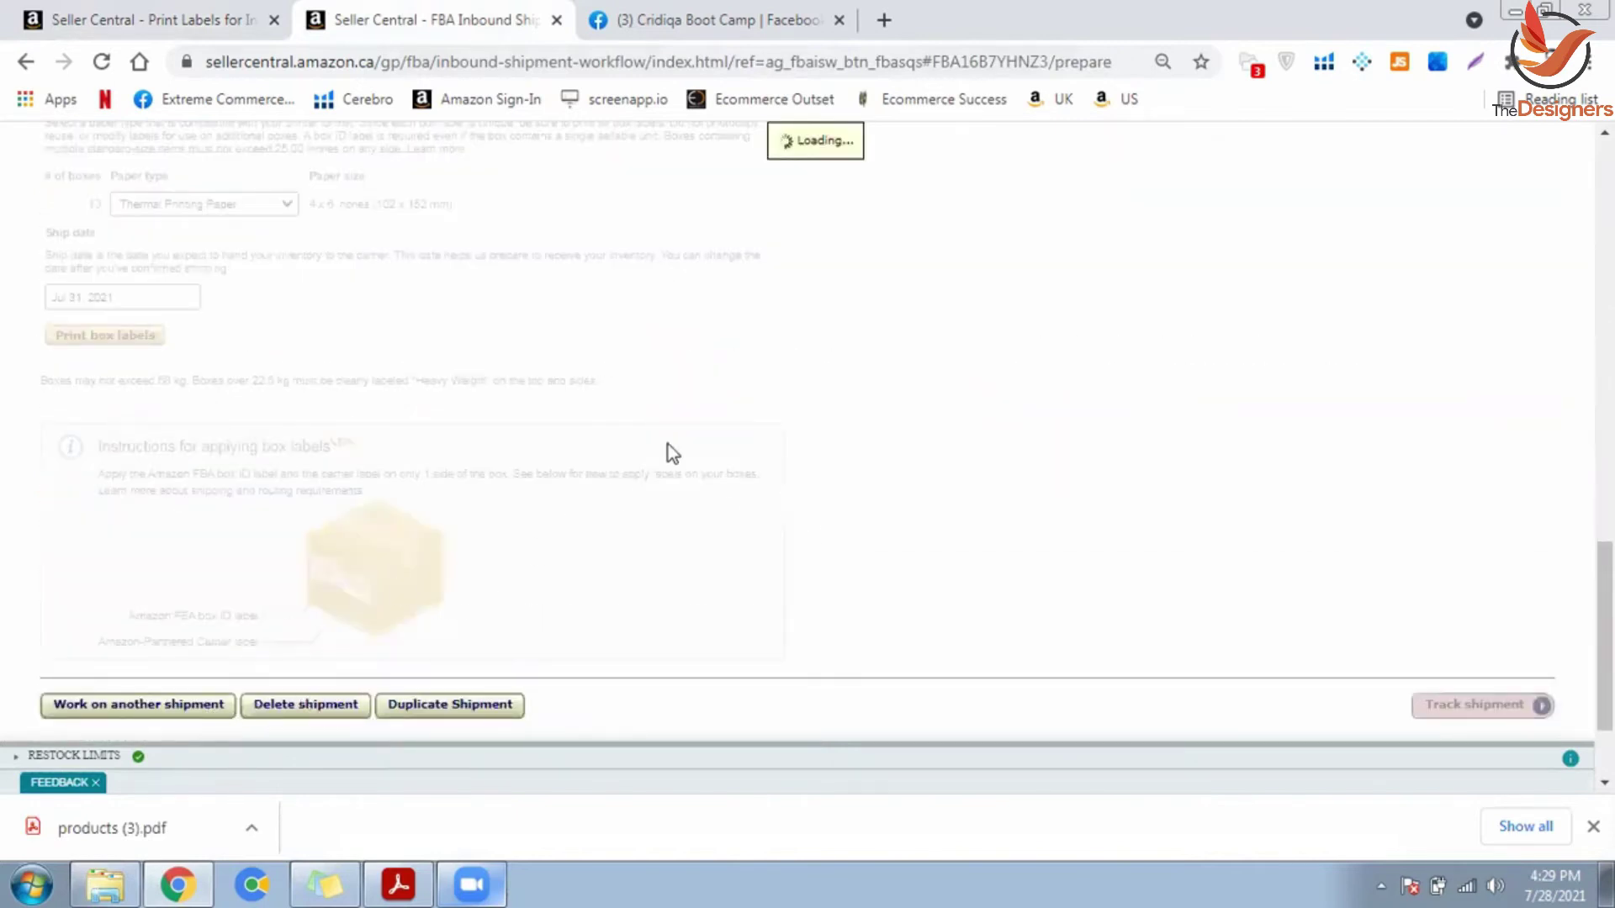
scroll(669, 450, up, 5)
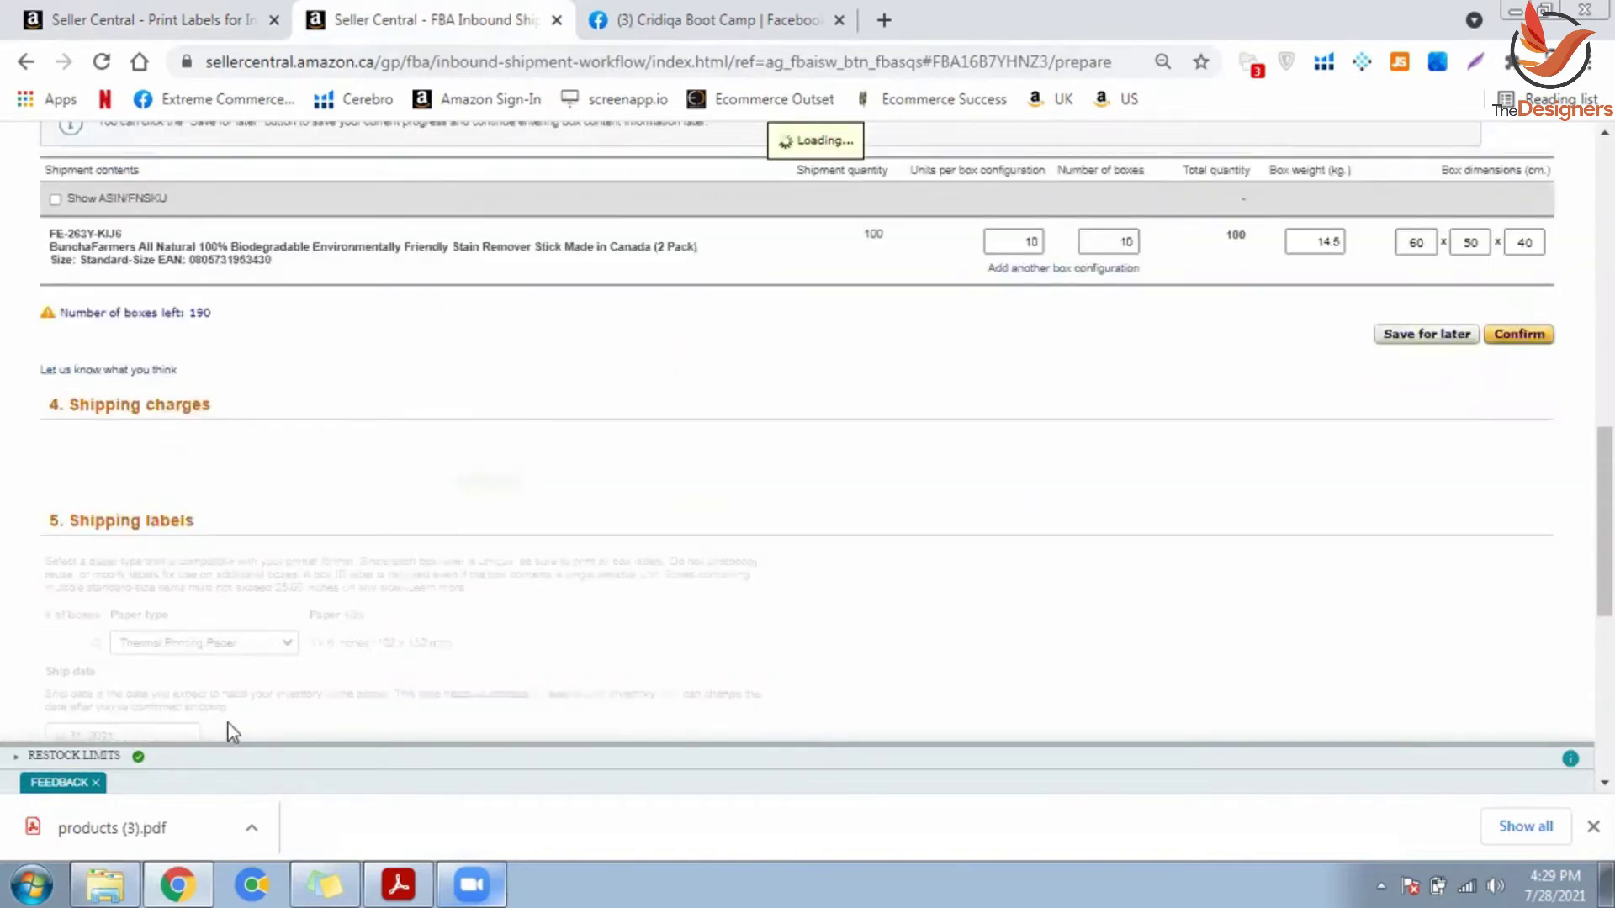
Step: Open the downloaded products (3).pdf, examine the item barcode labels and page count, and close it
scroll(229, 723, up, 1)
click(133, 829)
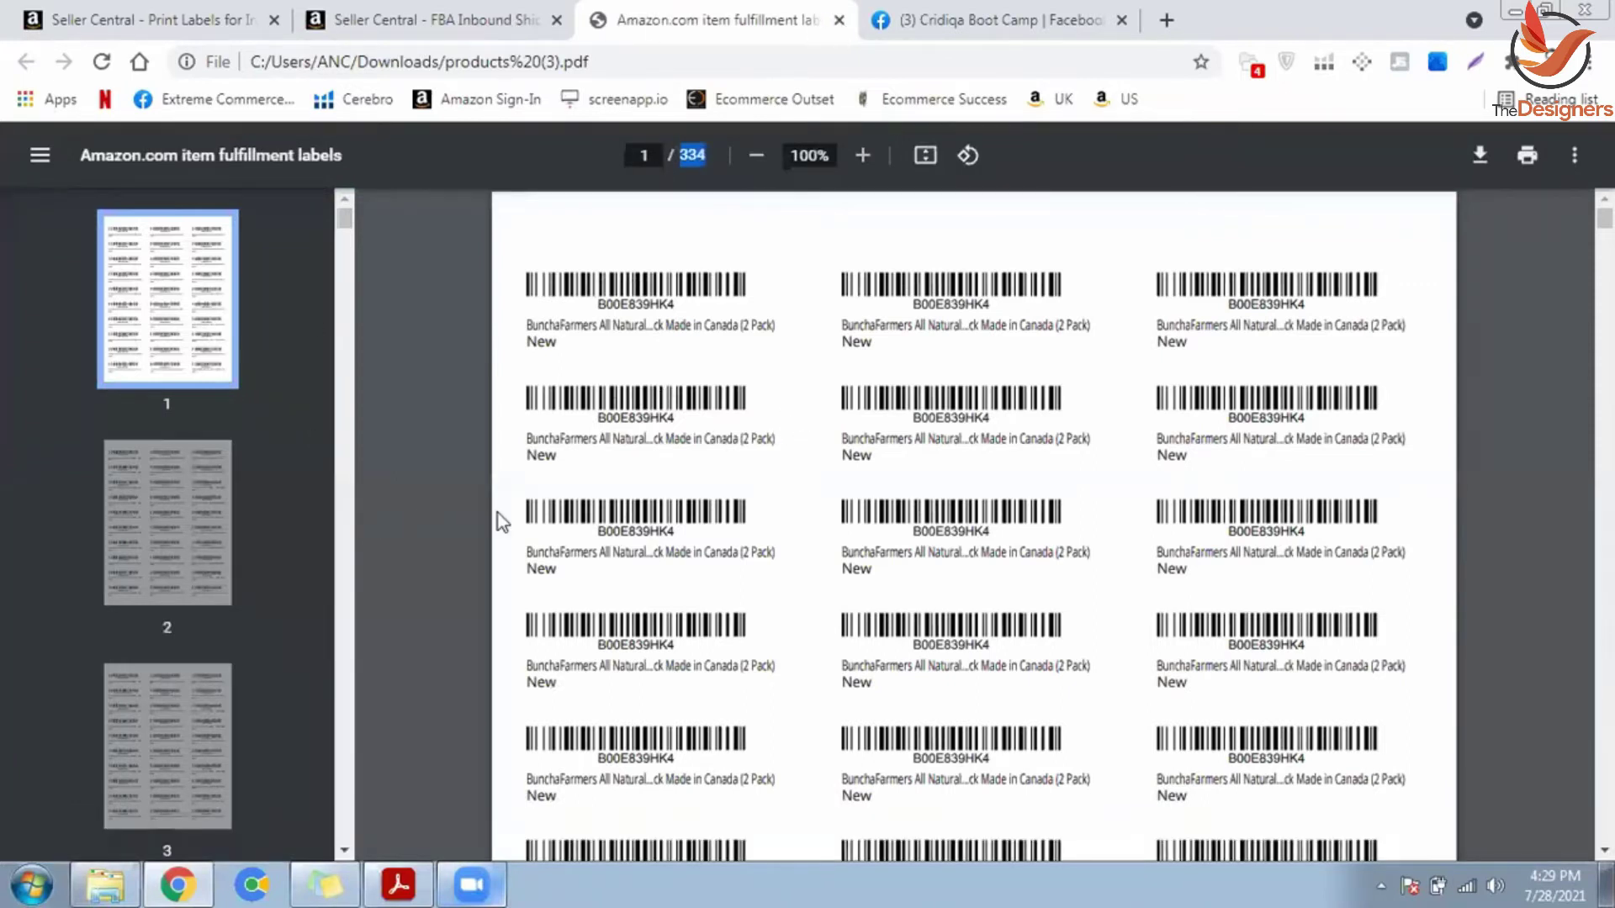
key(ctrl+w)
Step: Delete the FBA shipment with the voided charges and check which actions the Shipping Queue offers for it
scroll(499, 510, up, 4)
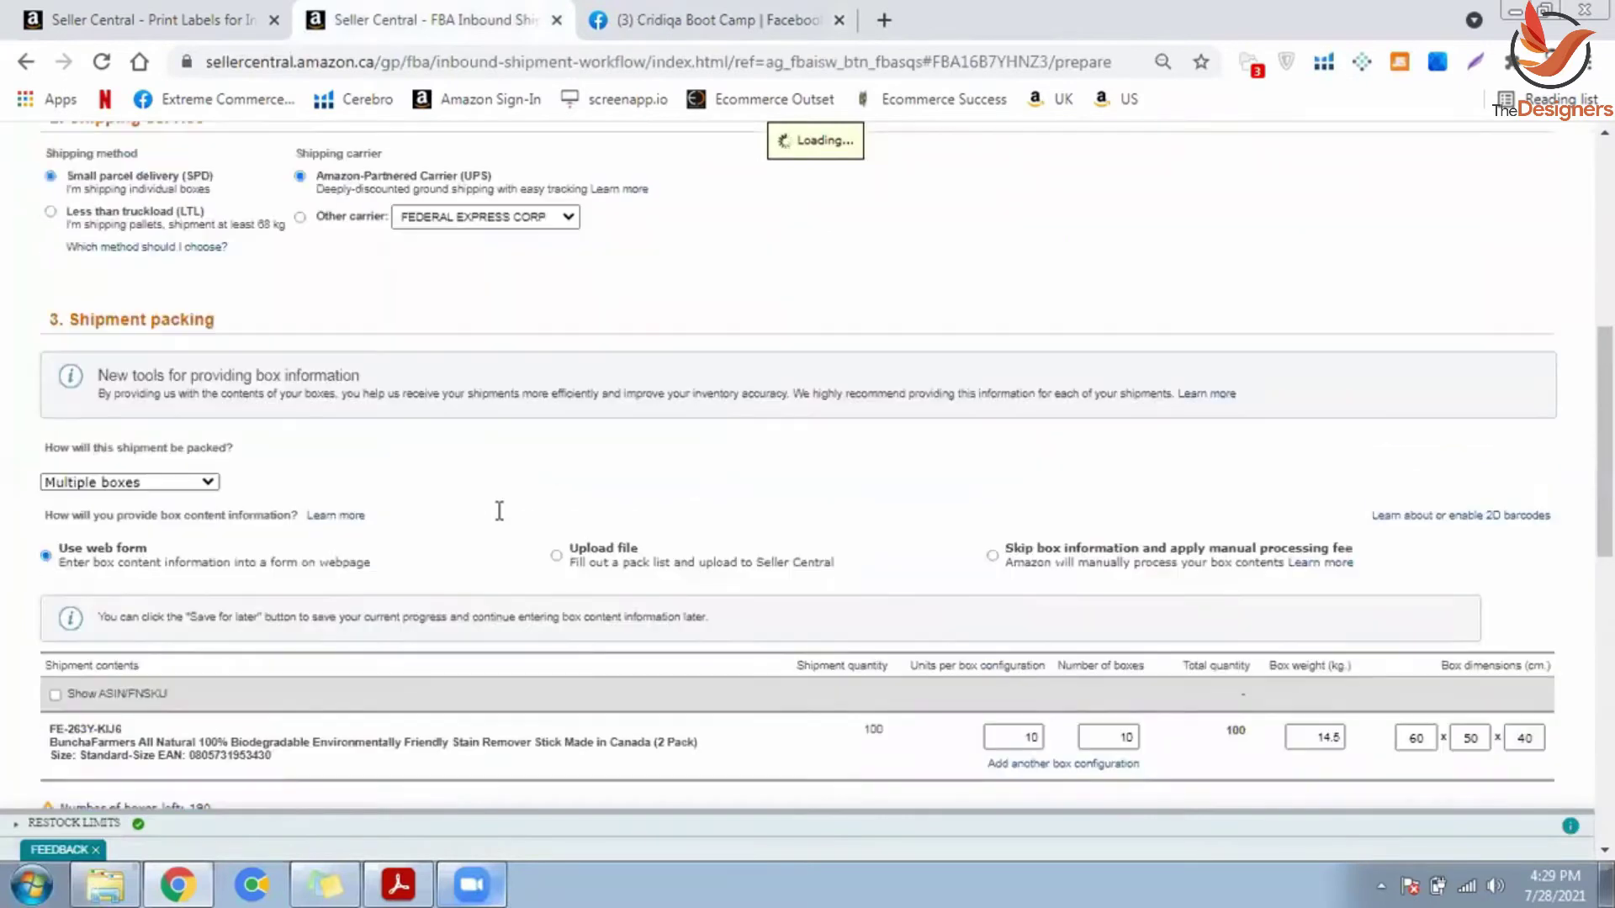
scroll(457, 487, down, 10)
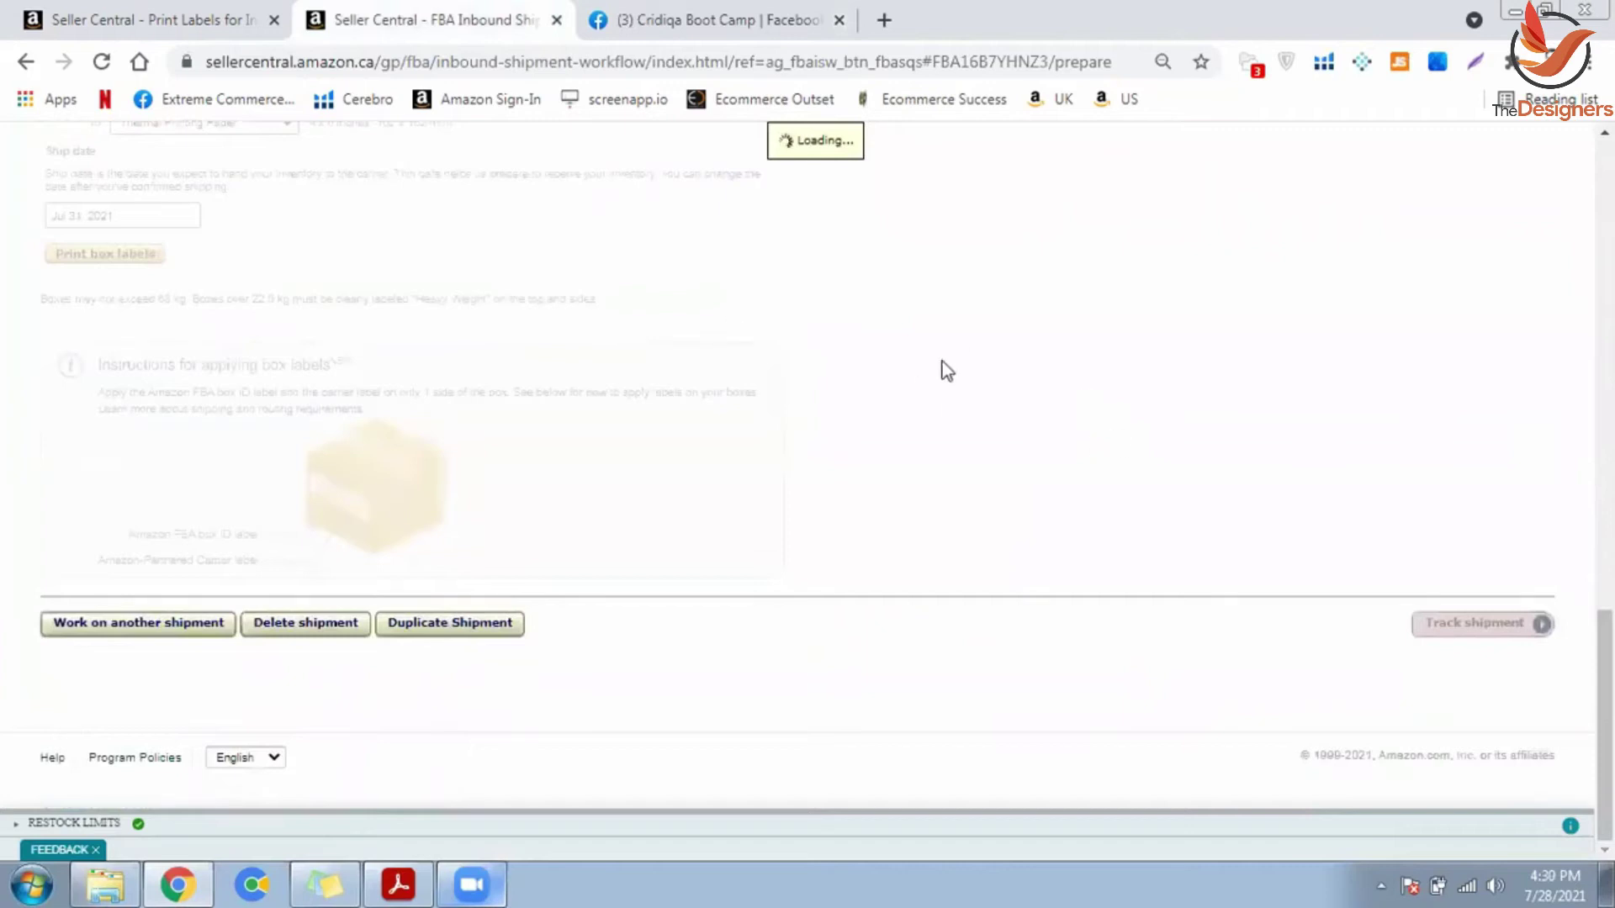
scroll(401, 422, up, 6)
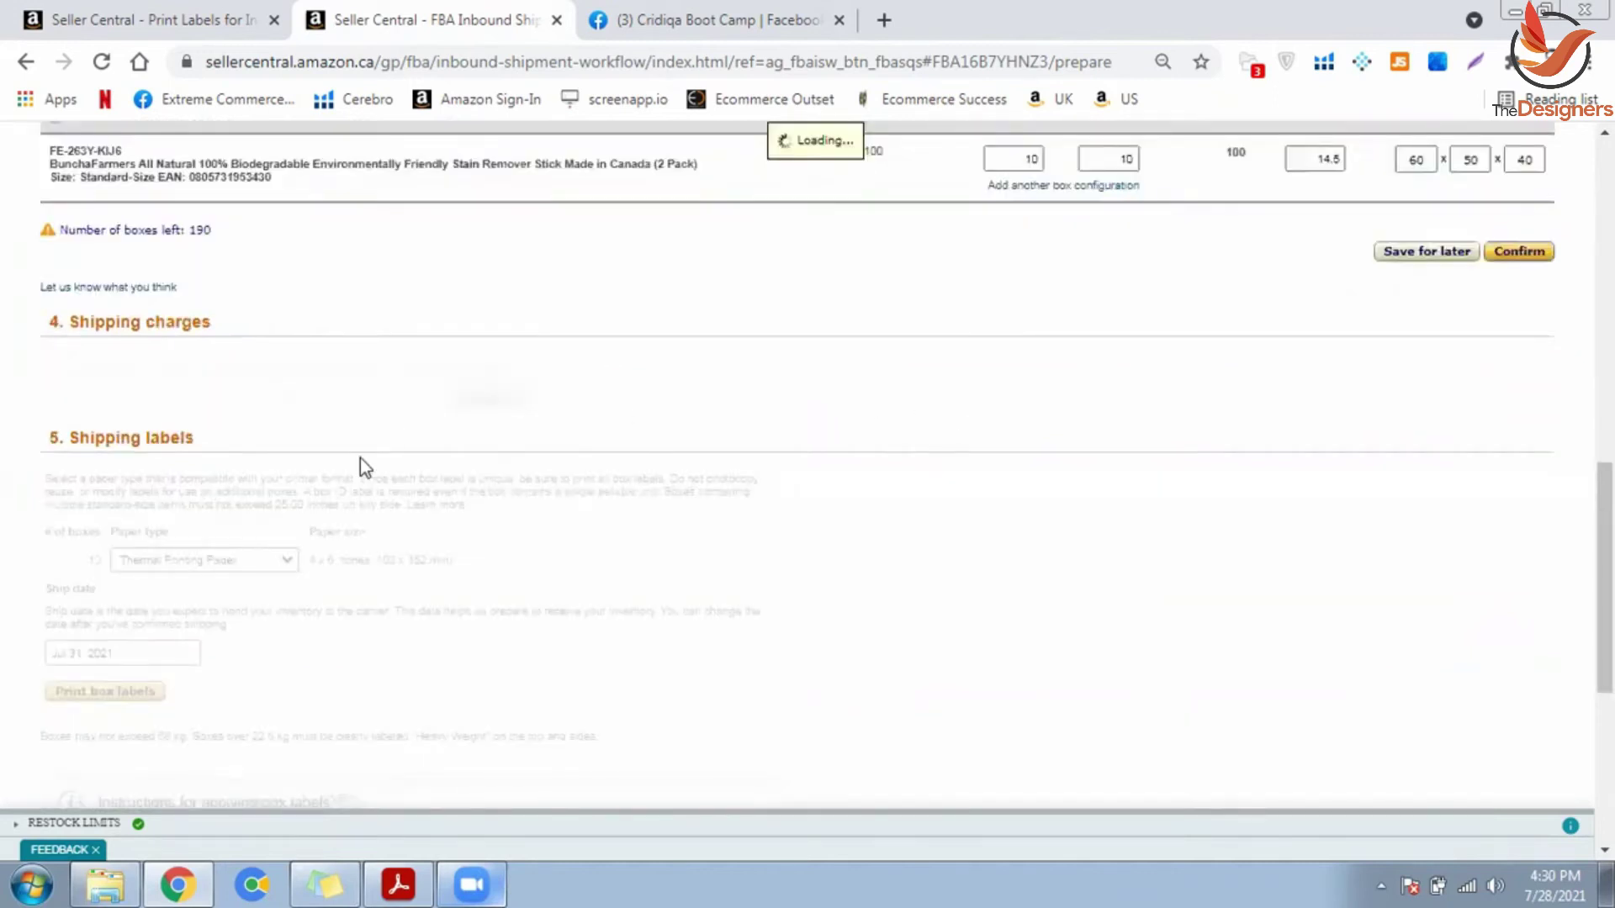
scroll(425, 472, down, 2)
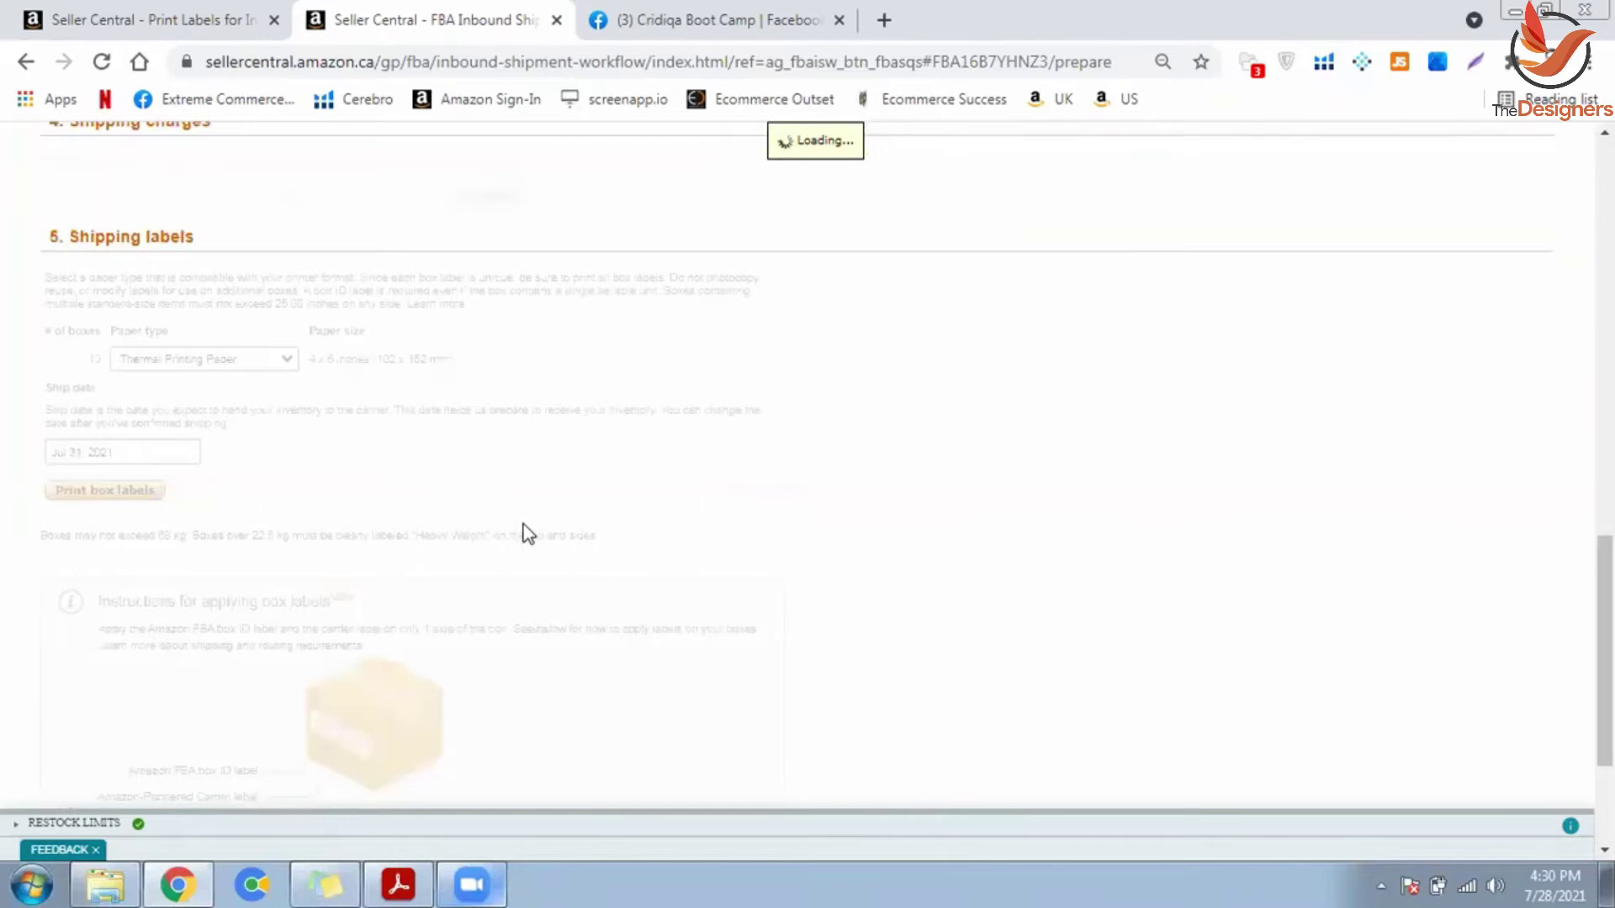
scroll(526, 534, down, 3)
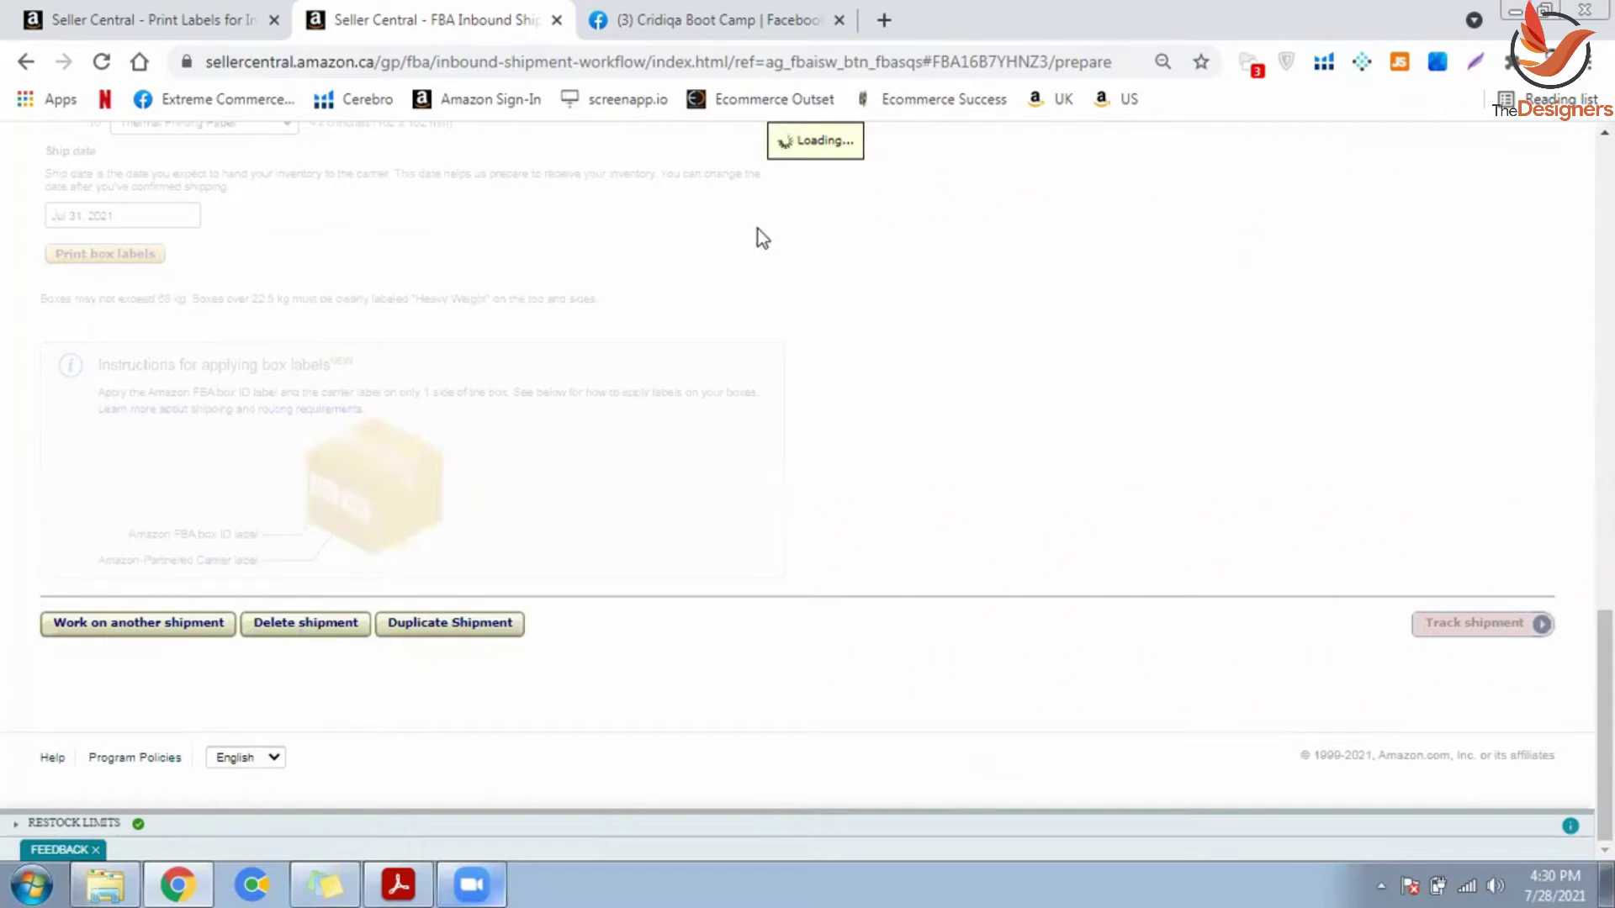
click(254, 632)
click(912, 201)
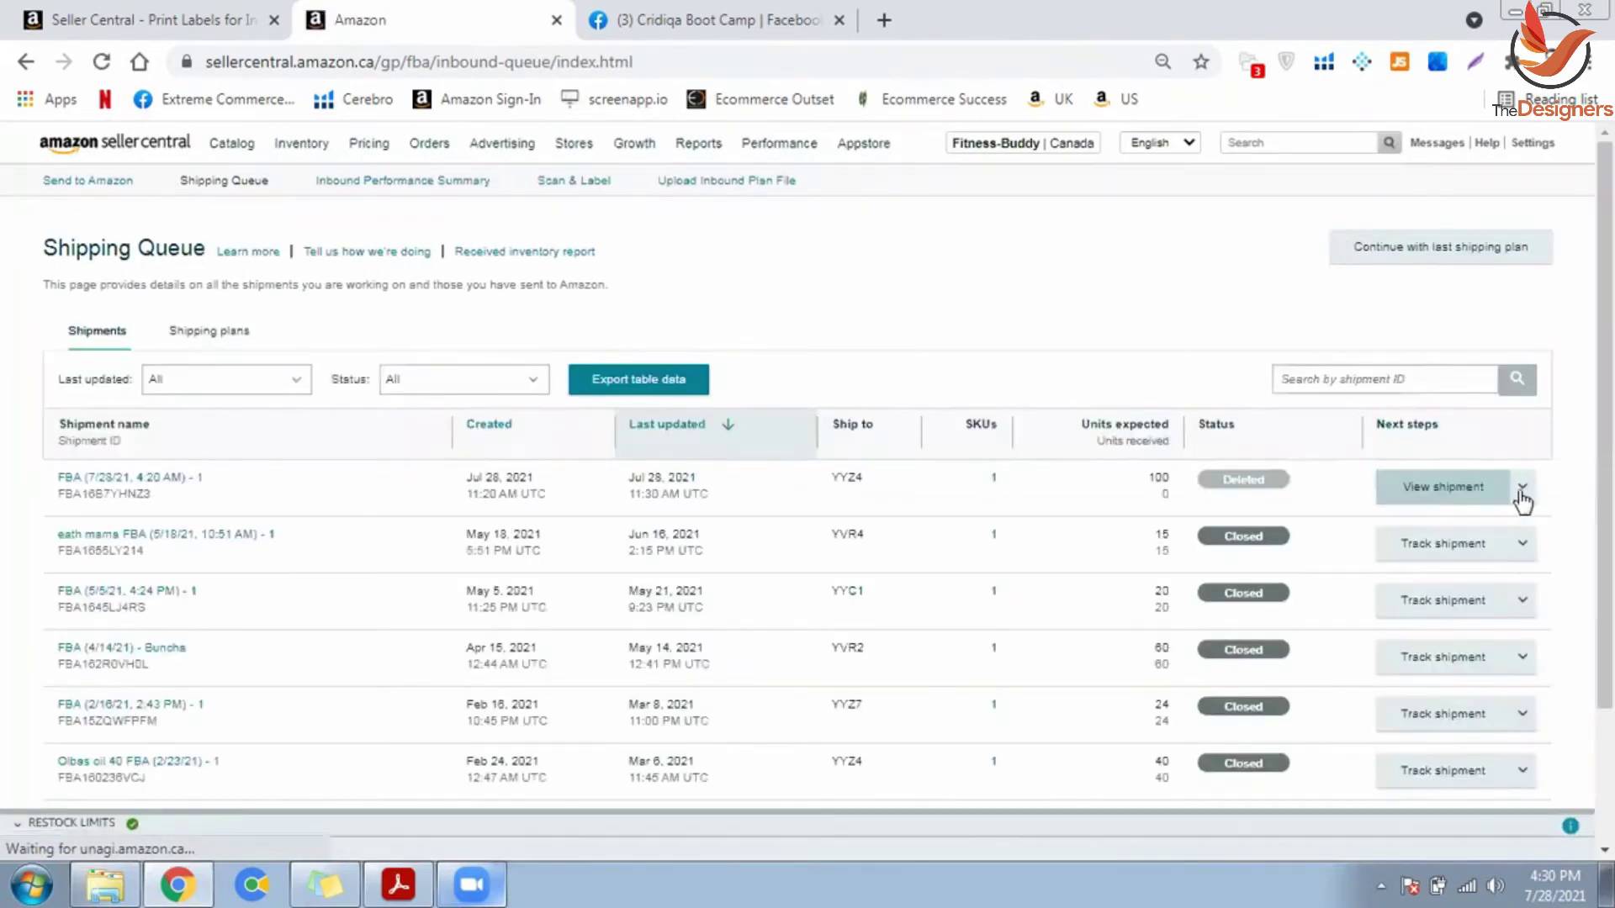
click(1522, 492)
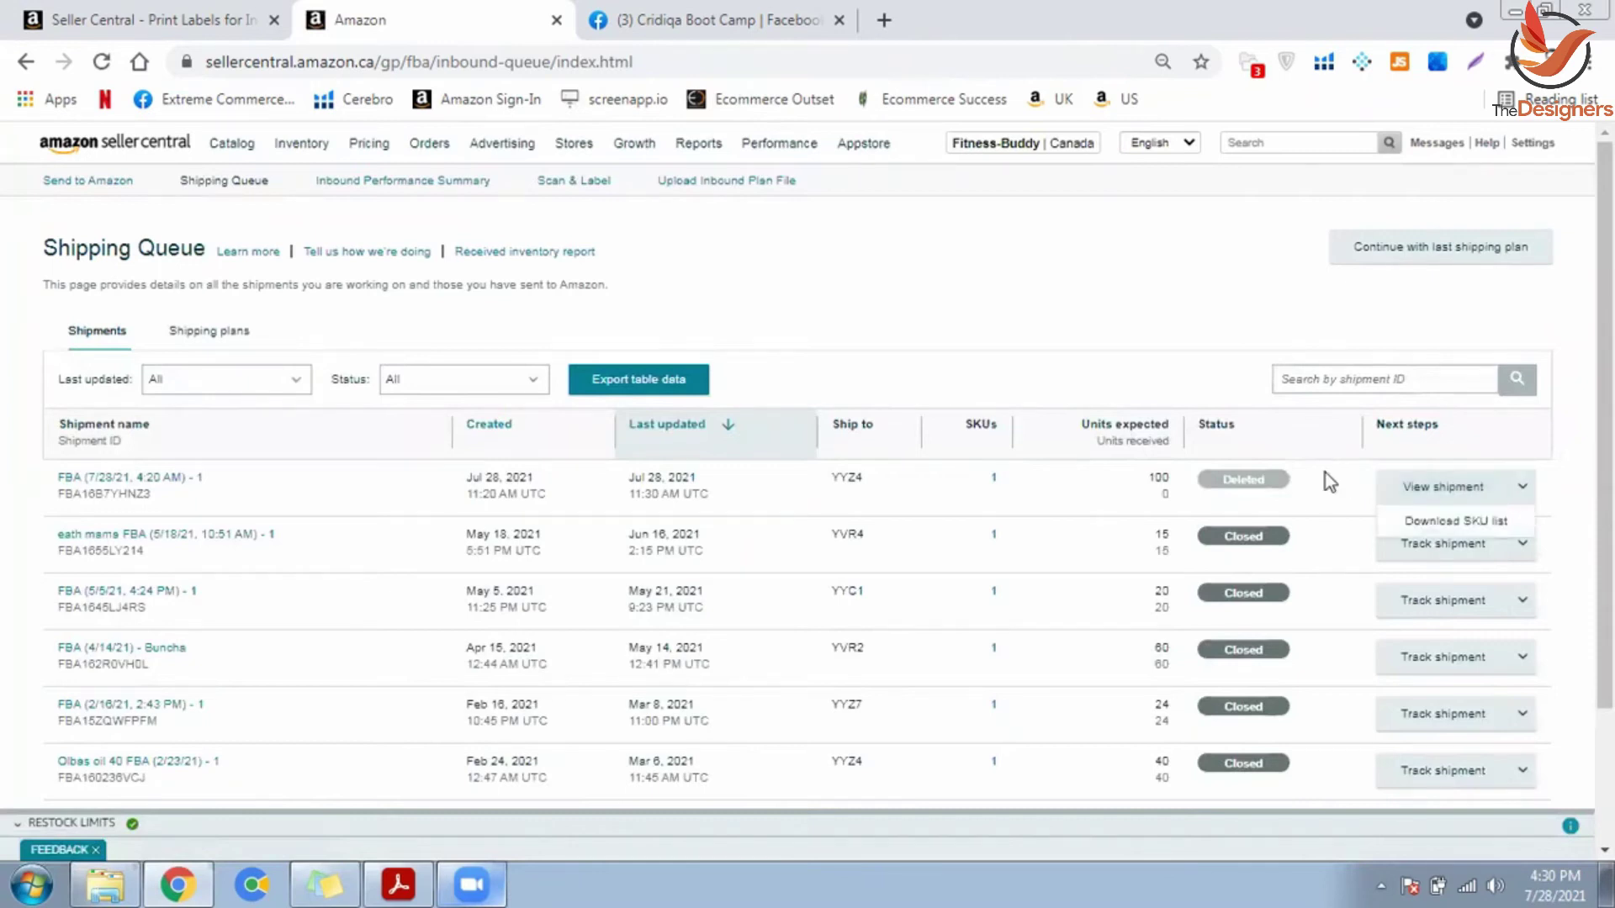
click(1325, 472)
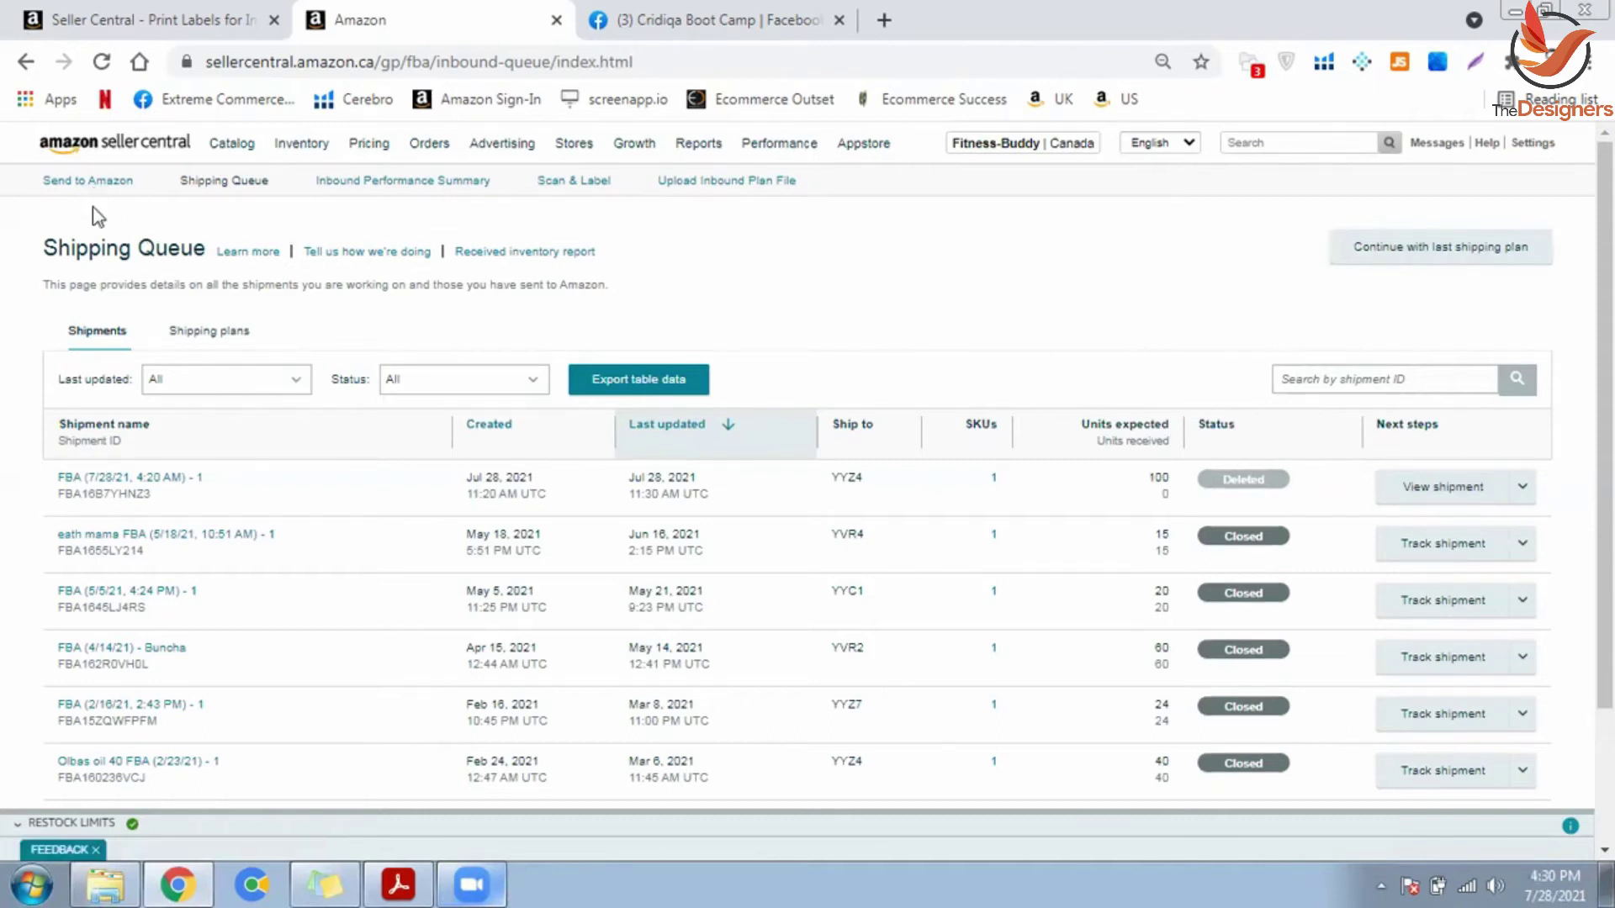
Step: Open the Send to Amazon workflow, and show the available actions for the BunchaFarmers product in the Amazon-fulfilled inventory
click(87, 181)
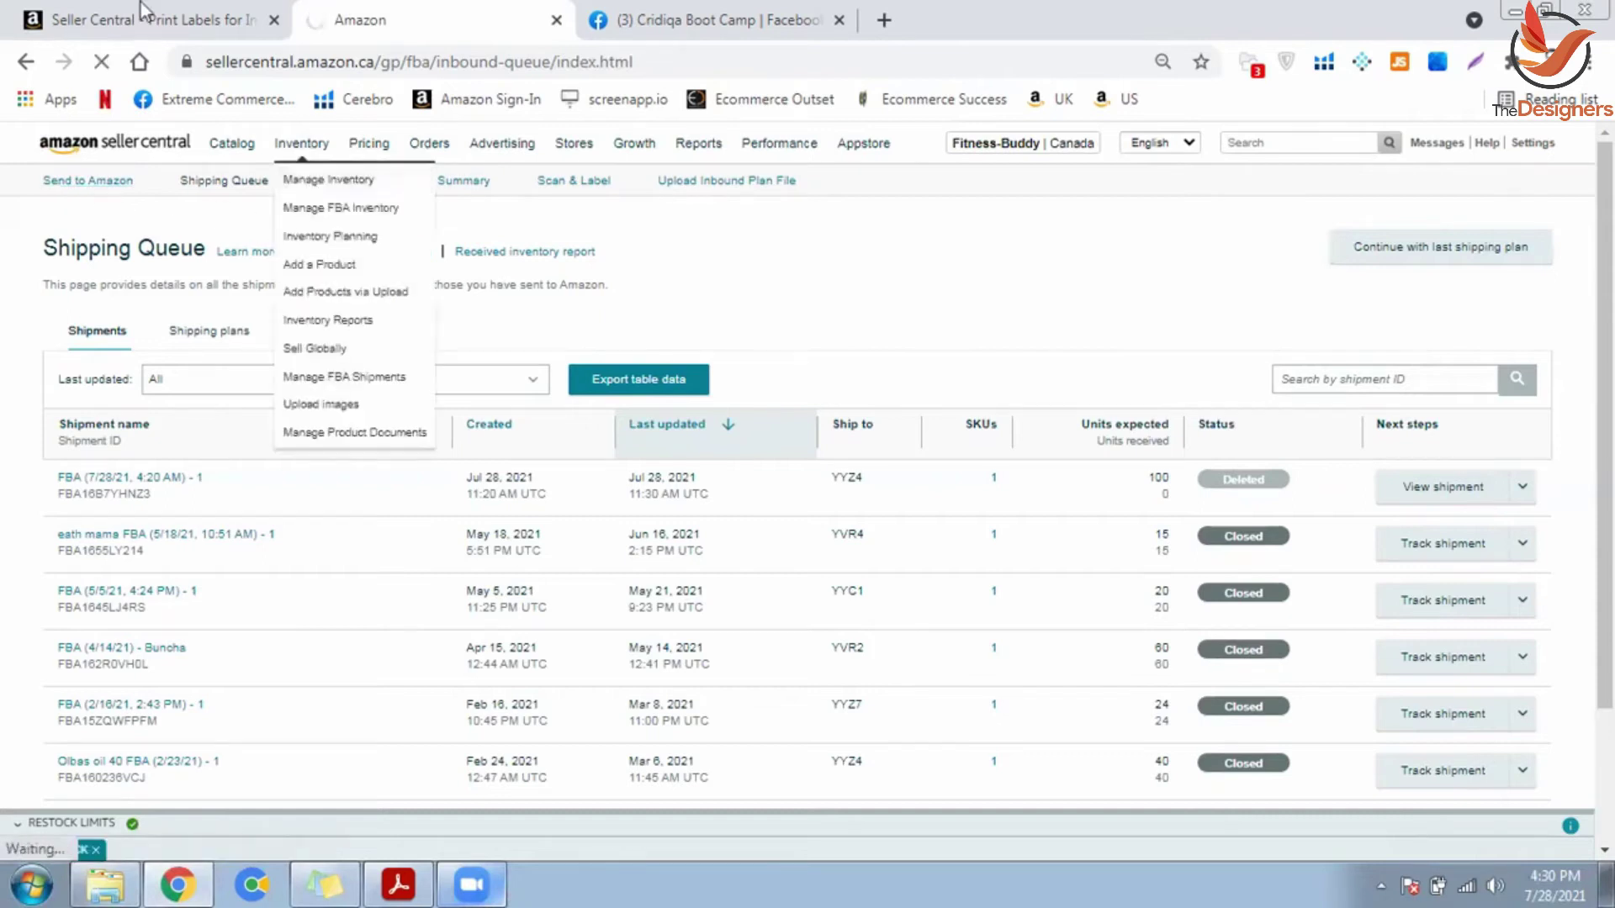
click(117, 12)
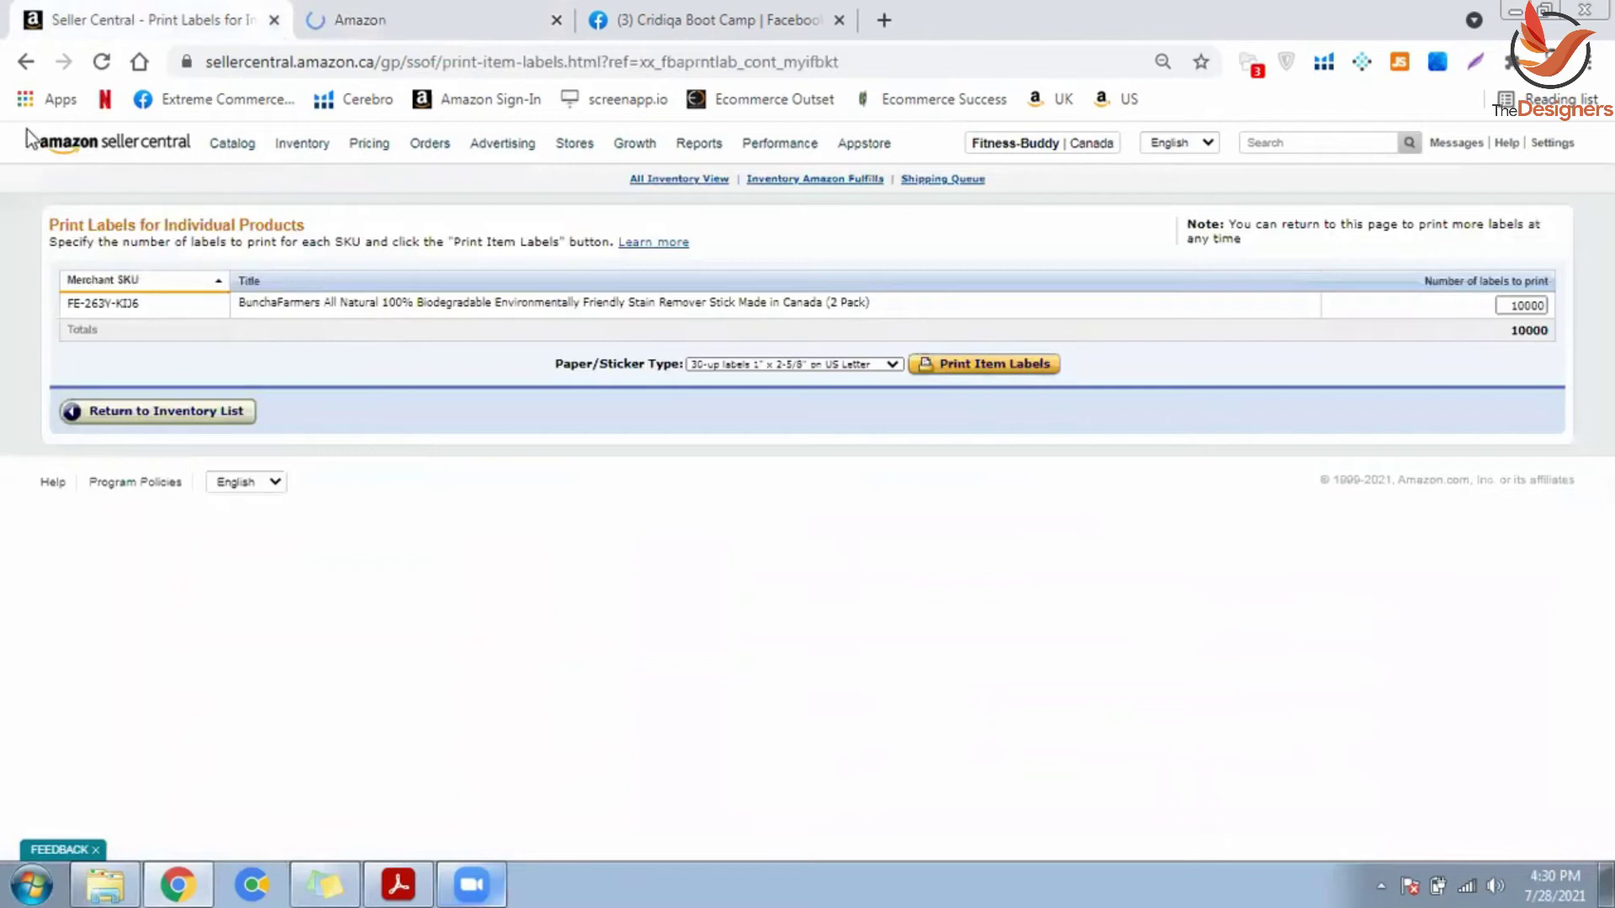
click(380, 23)
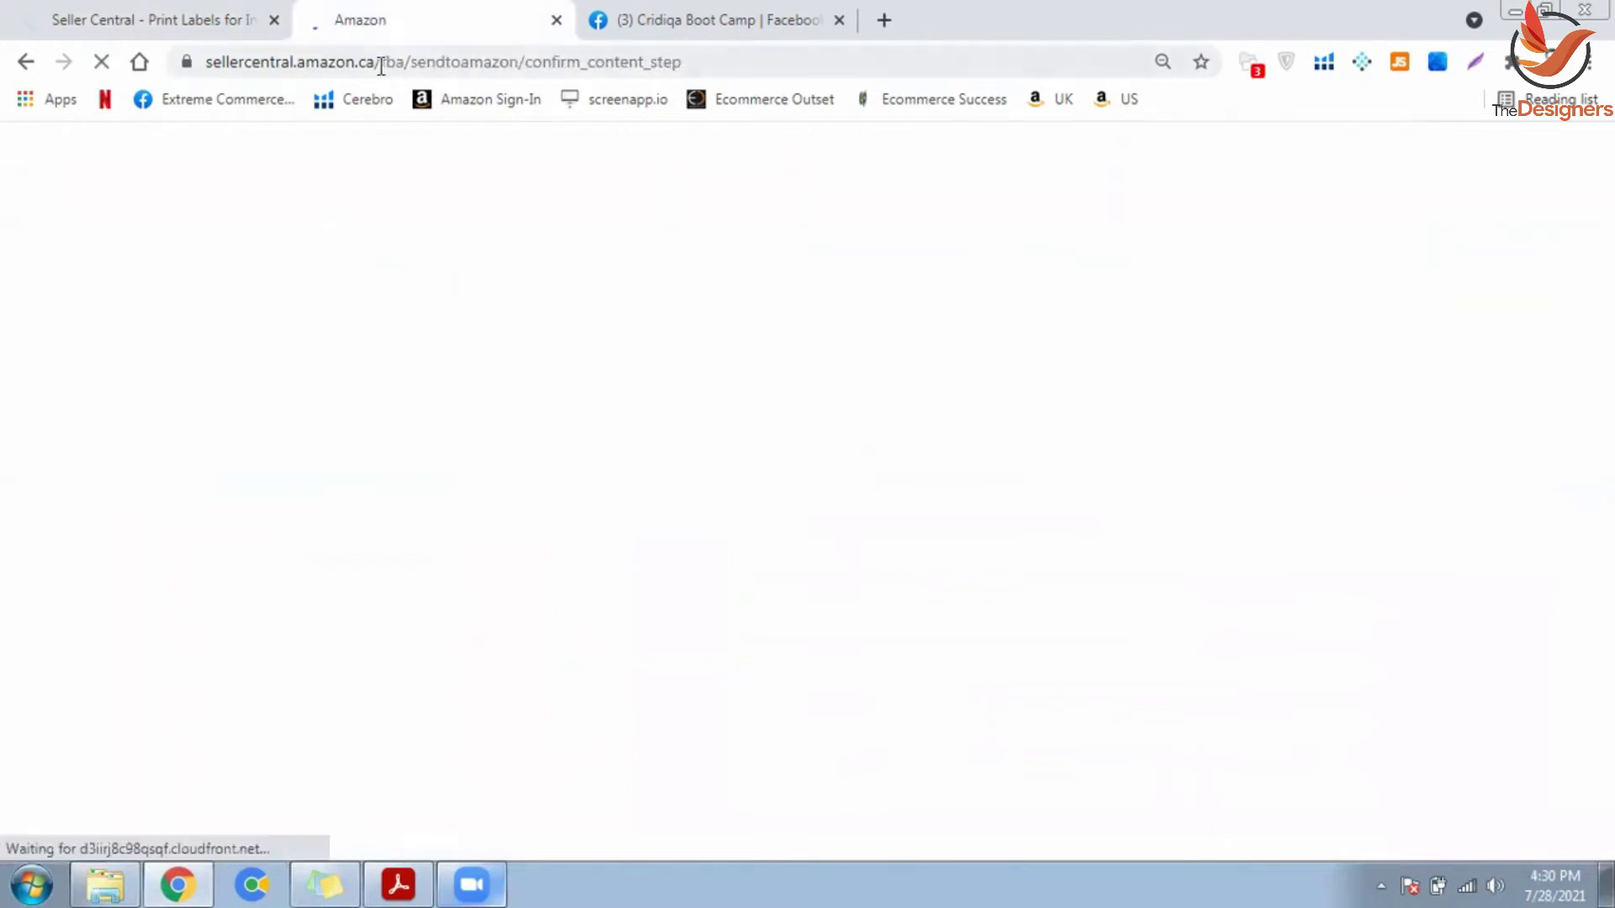
mouse_move(324, 158)
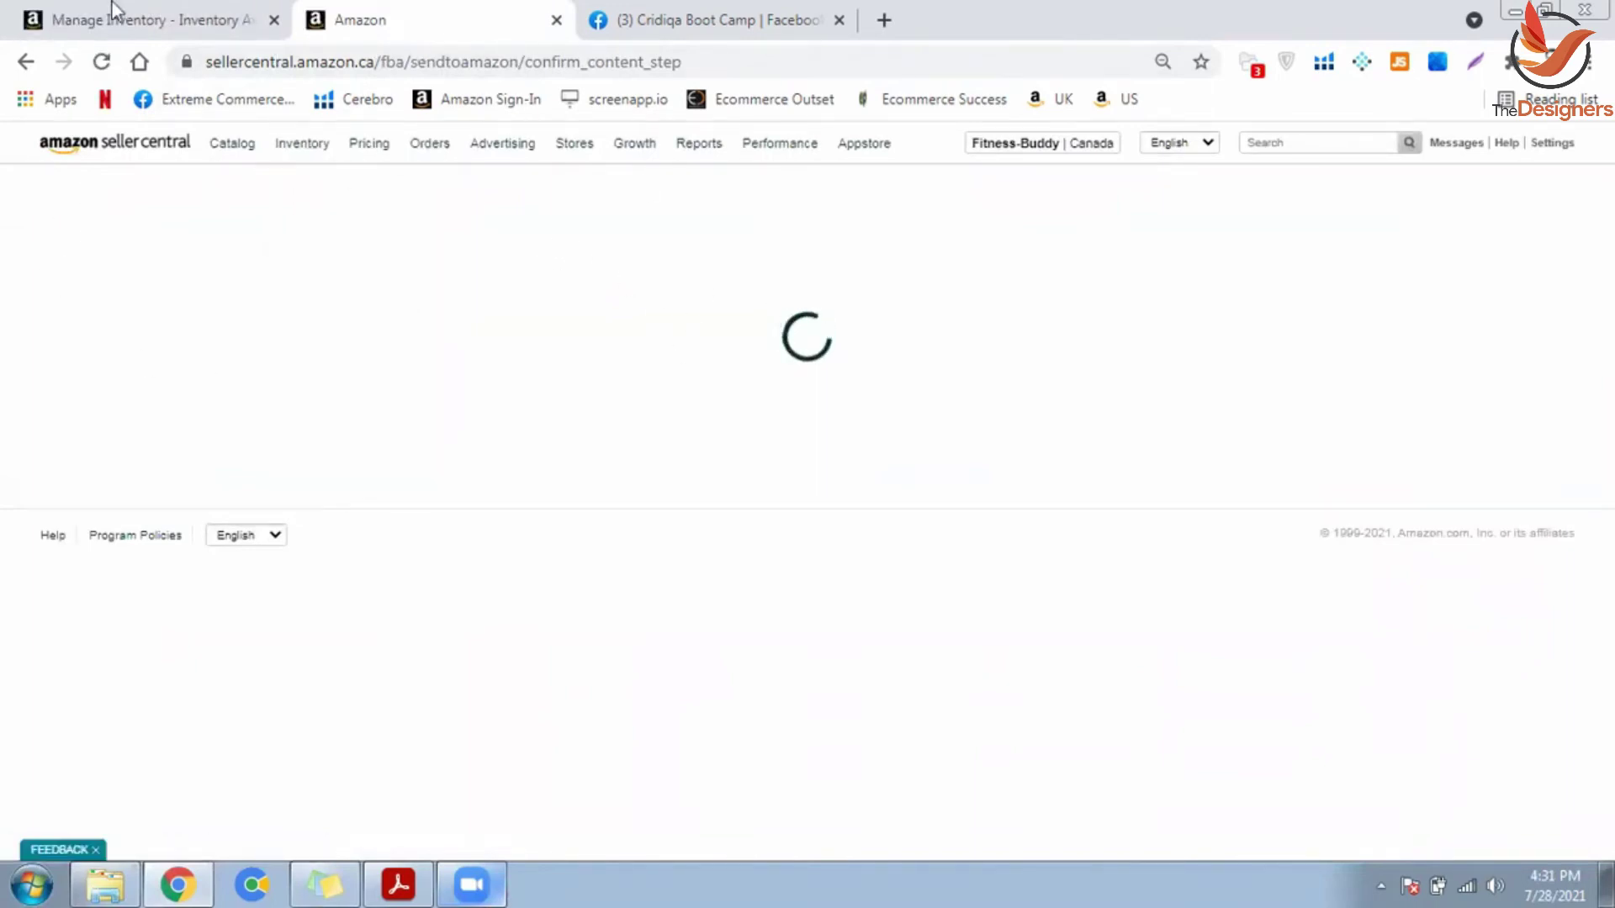
click(1574, 478)
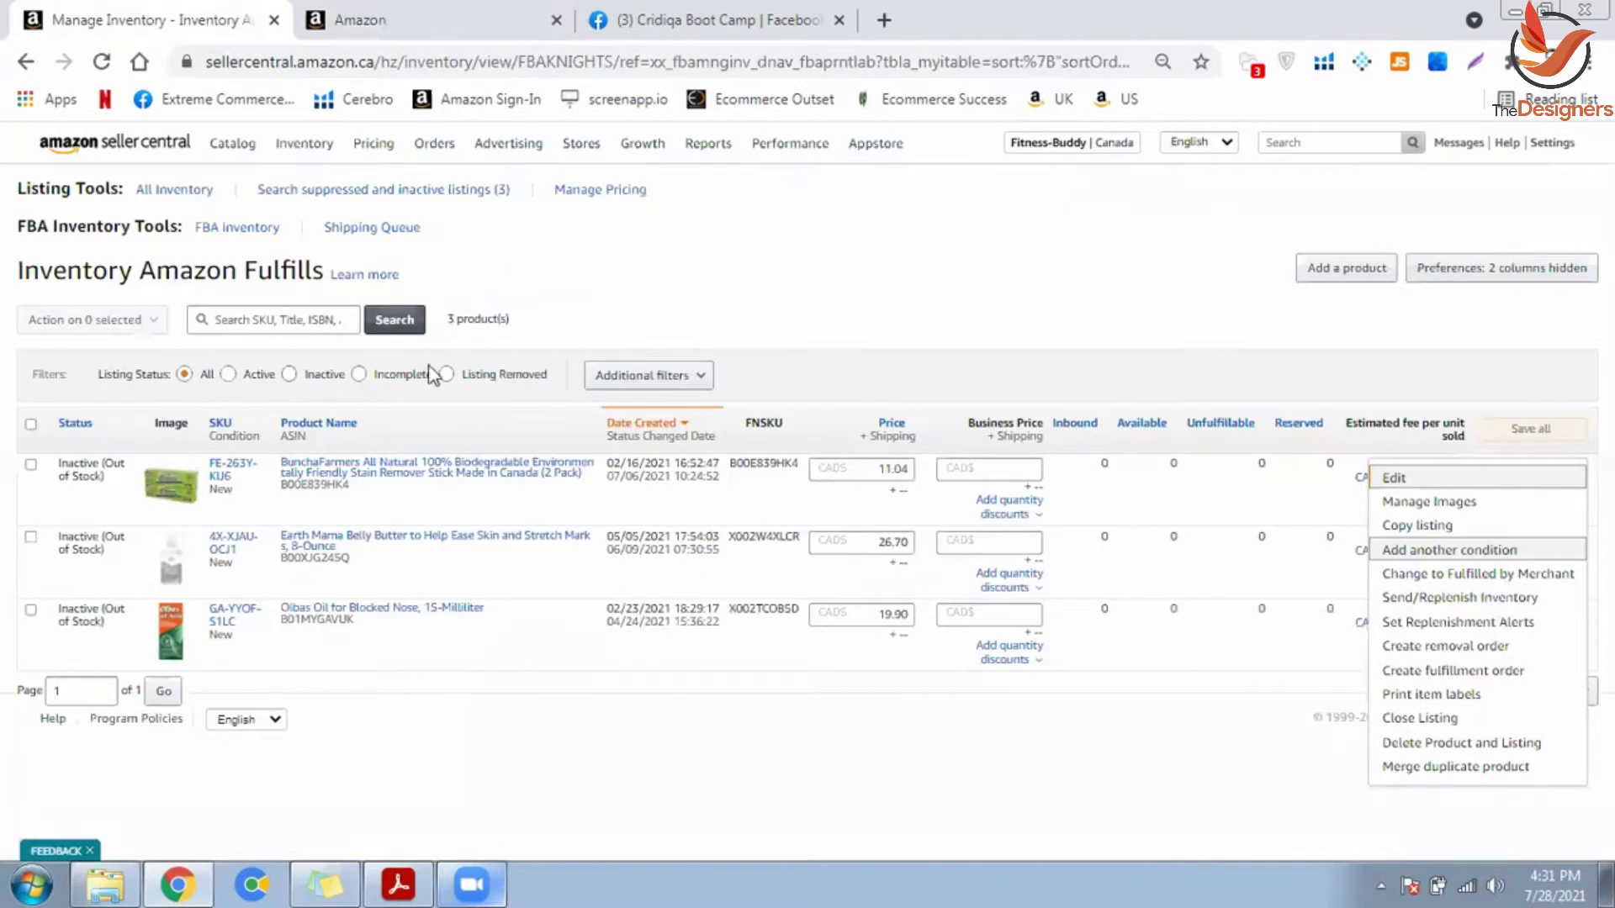
Step: Start Send/Replenish Inventory for the BunchaFarmers product, and examine the SKU list and stages of the Send to Amazon workflow
key(ctrl+Tab)
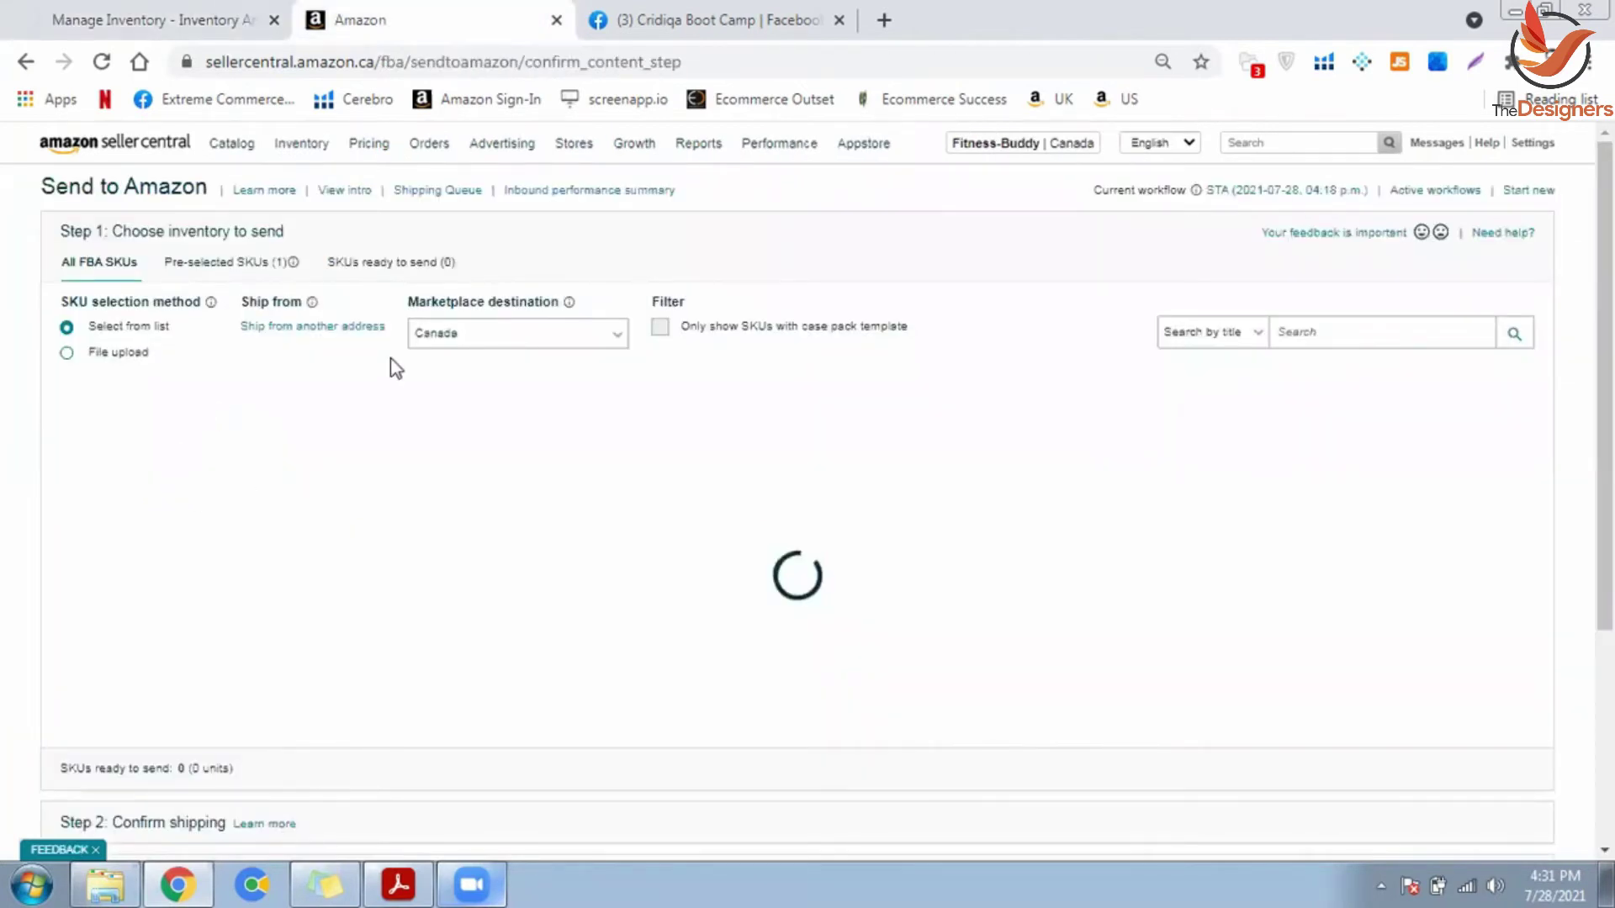
click(166, 25)
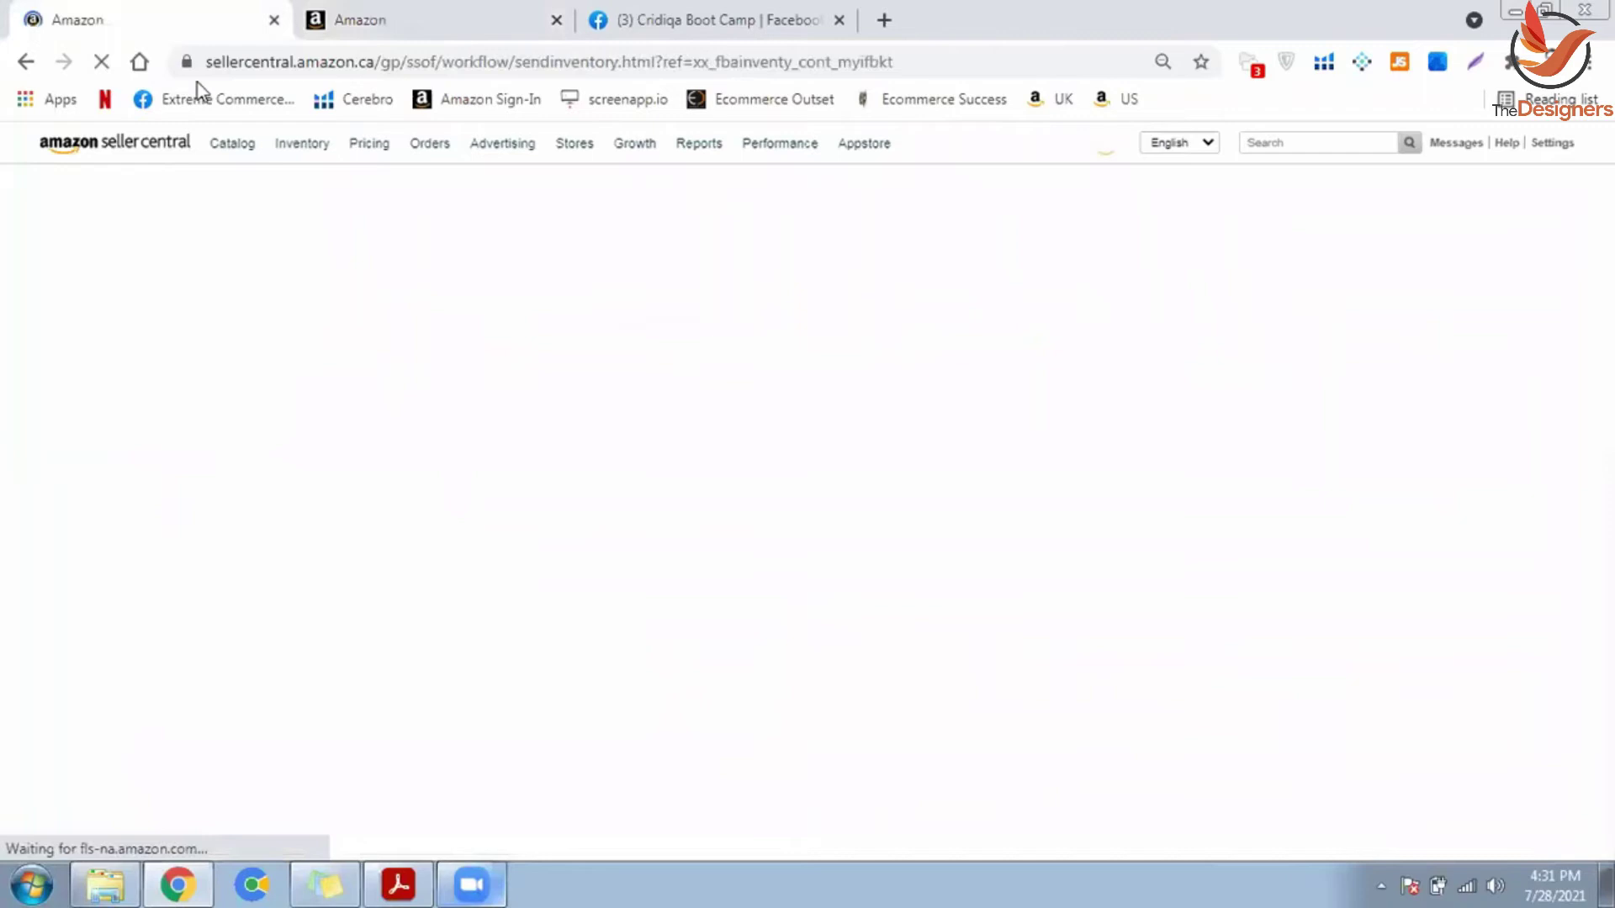
click(430, 20)
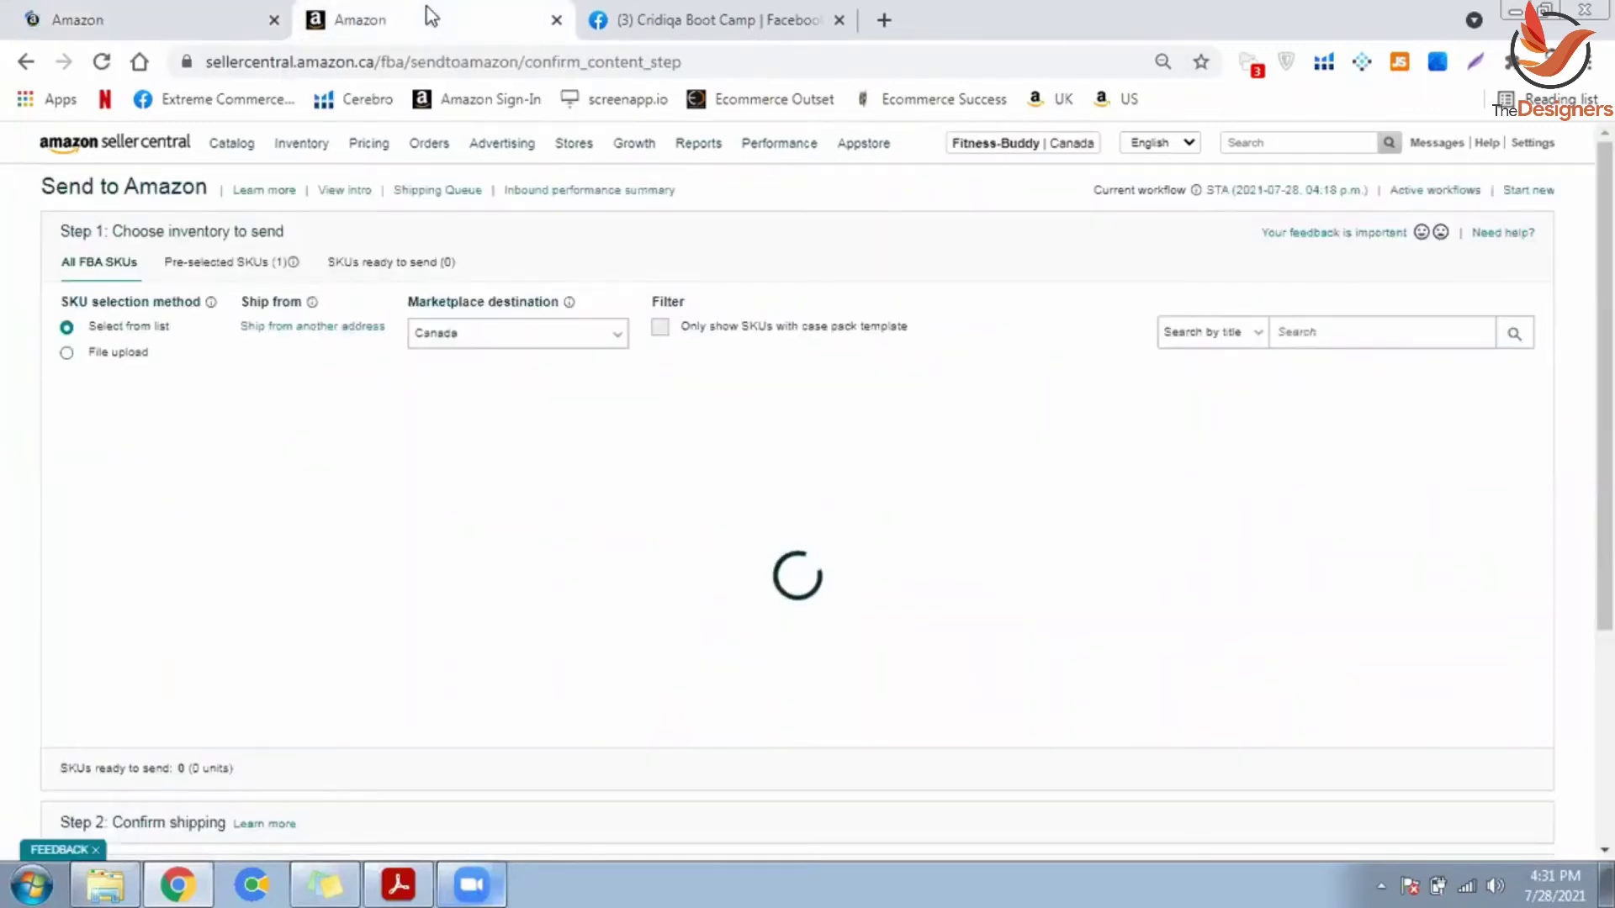
click(159, 3)
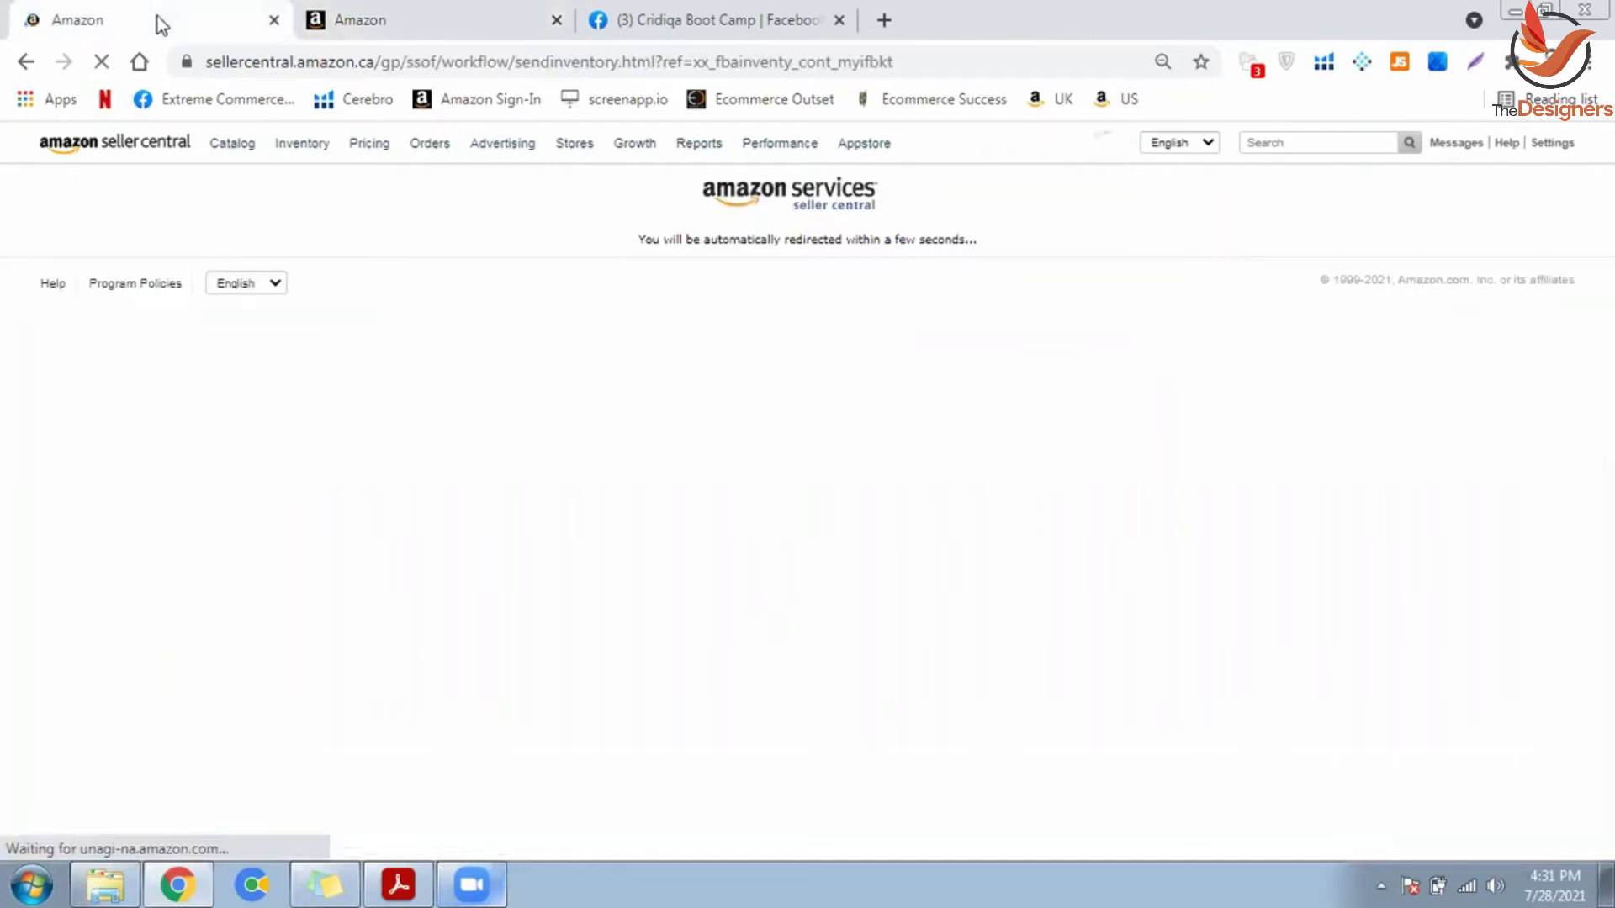
click(323, 10)
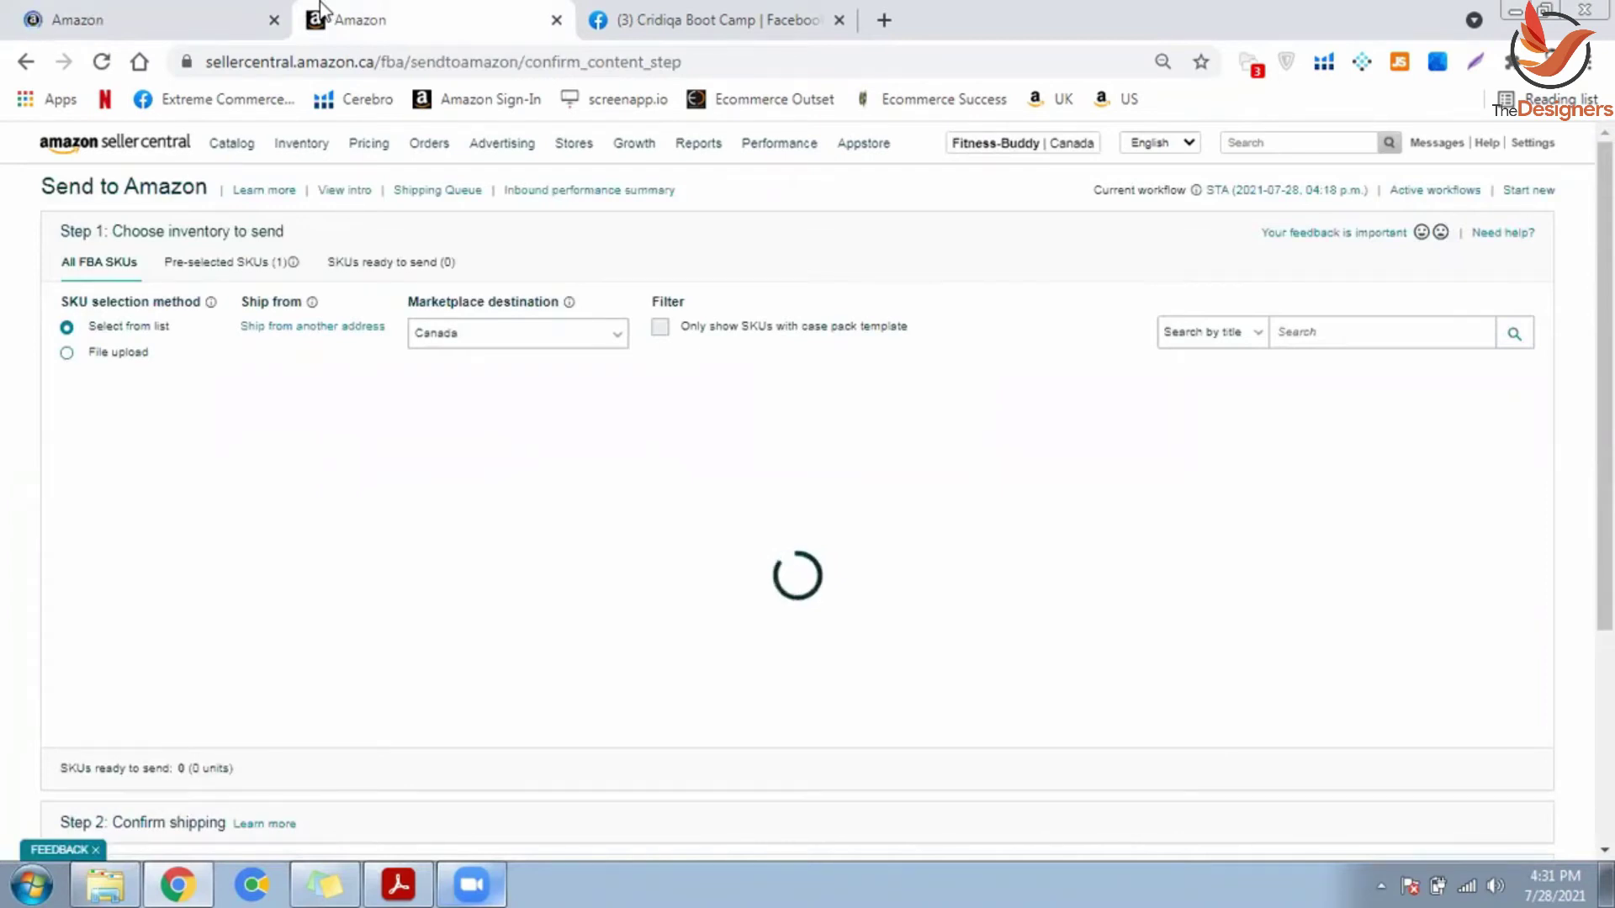
click(240, 10)
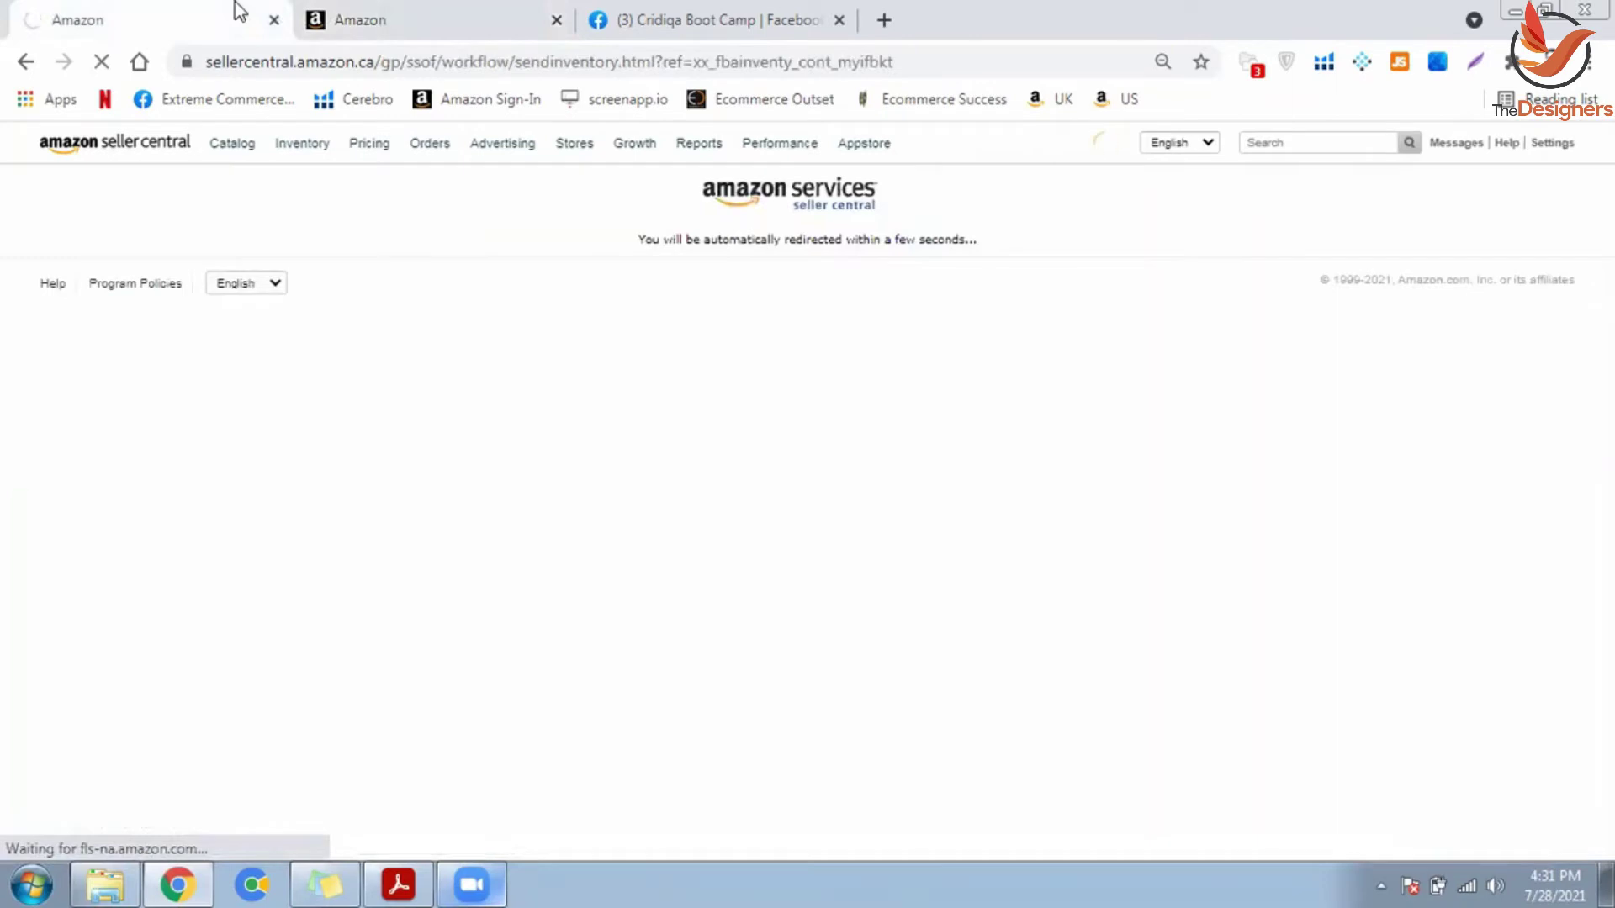
click(422, 6)
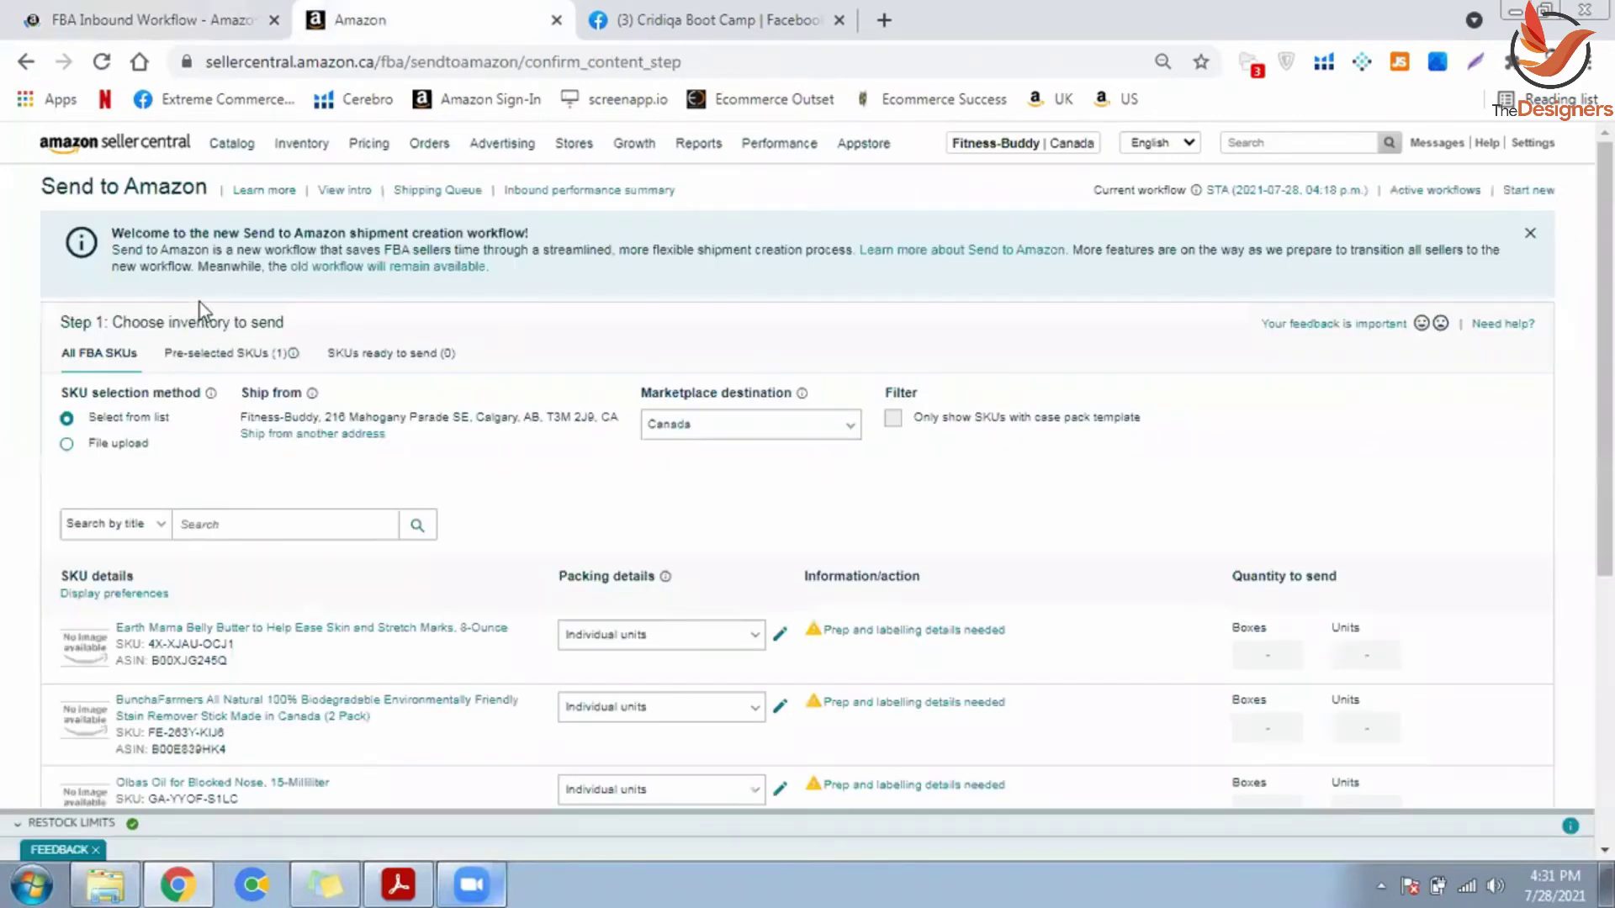
scroll(421, 284, down, 5)
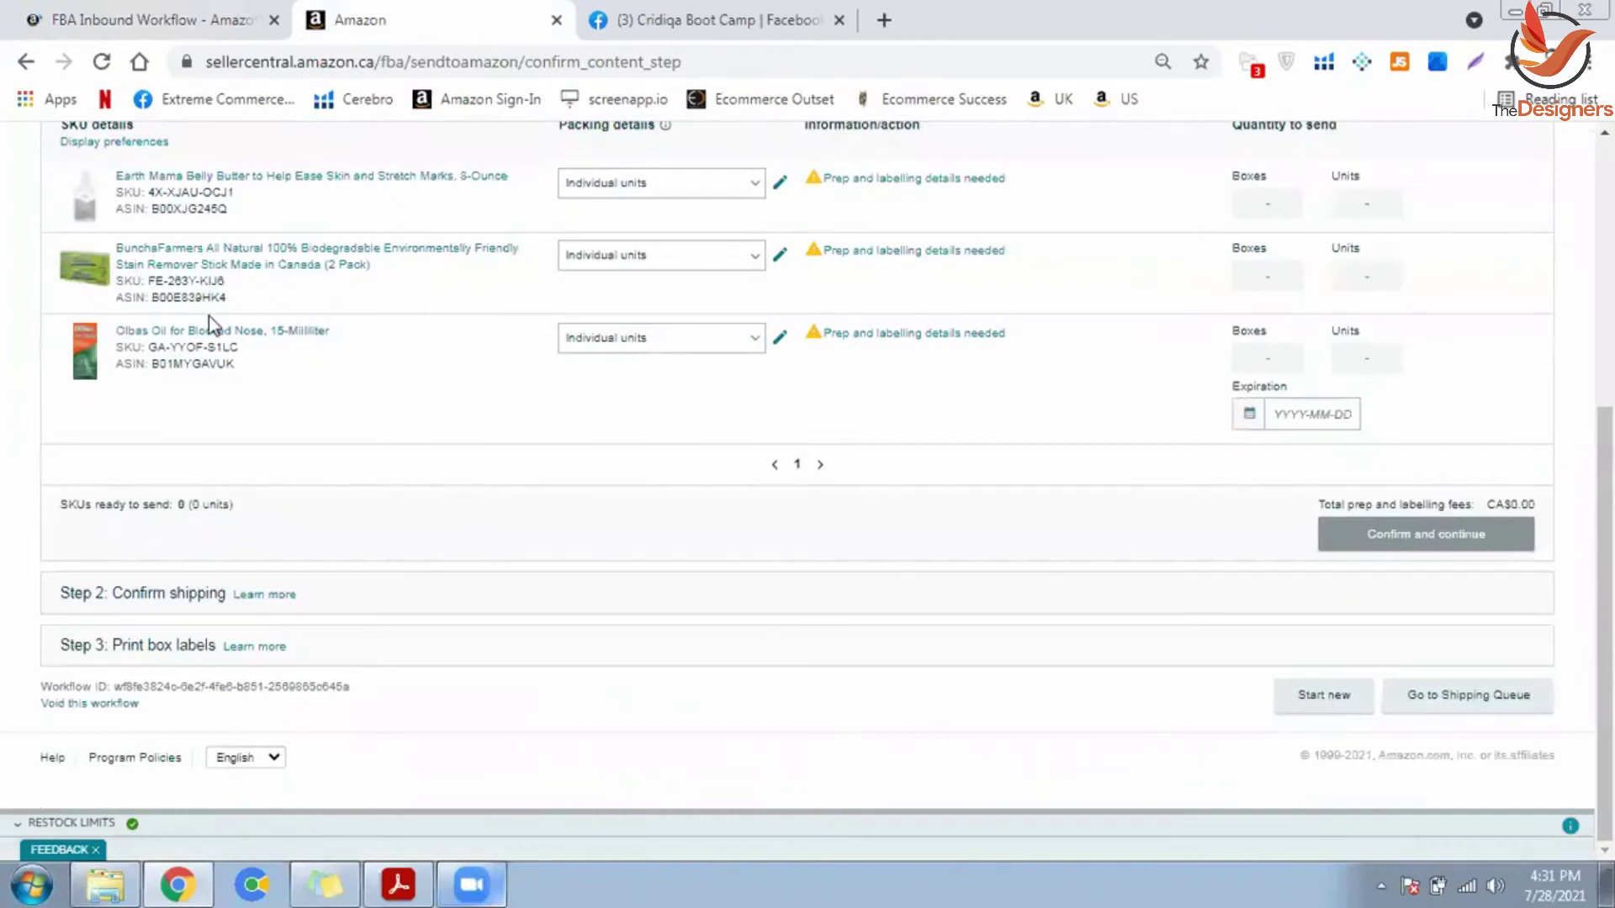
scroll(208, 316, up, 3)
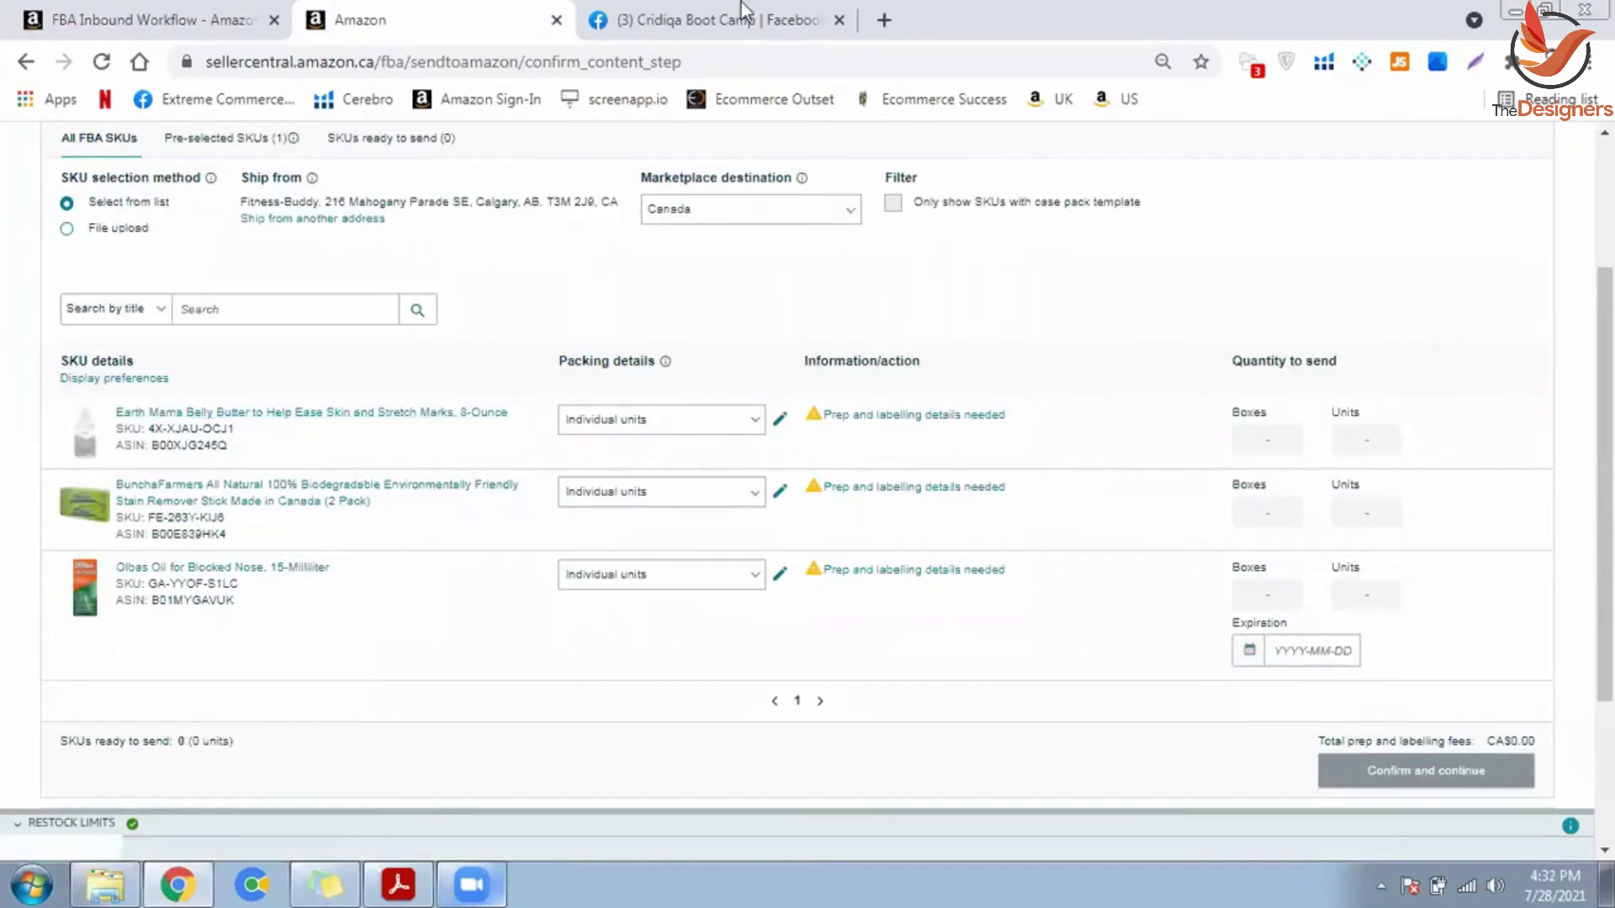
Step: Create a new shipping plan for the BunchaFarmers product with the individual products packing type
click(190, 15)
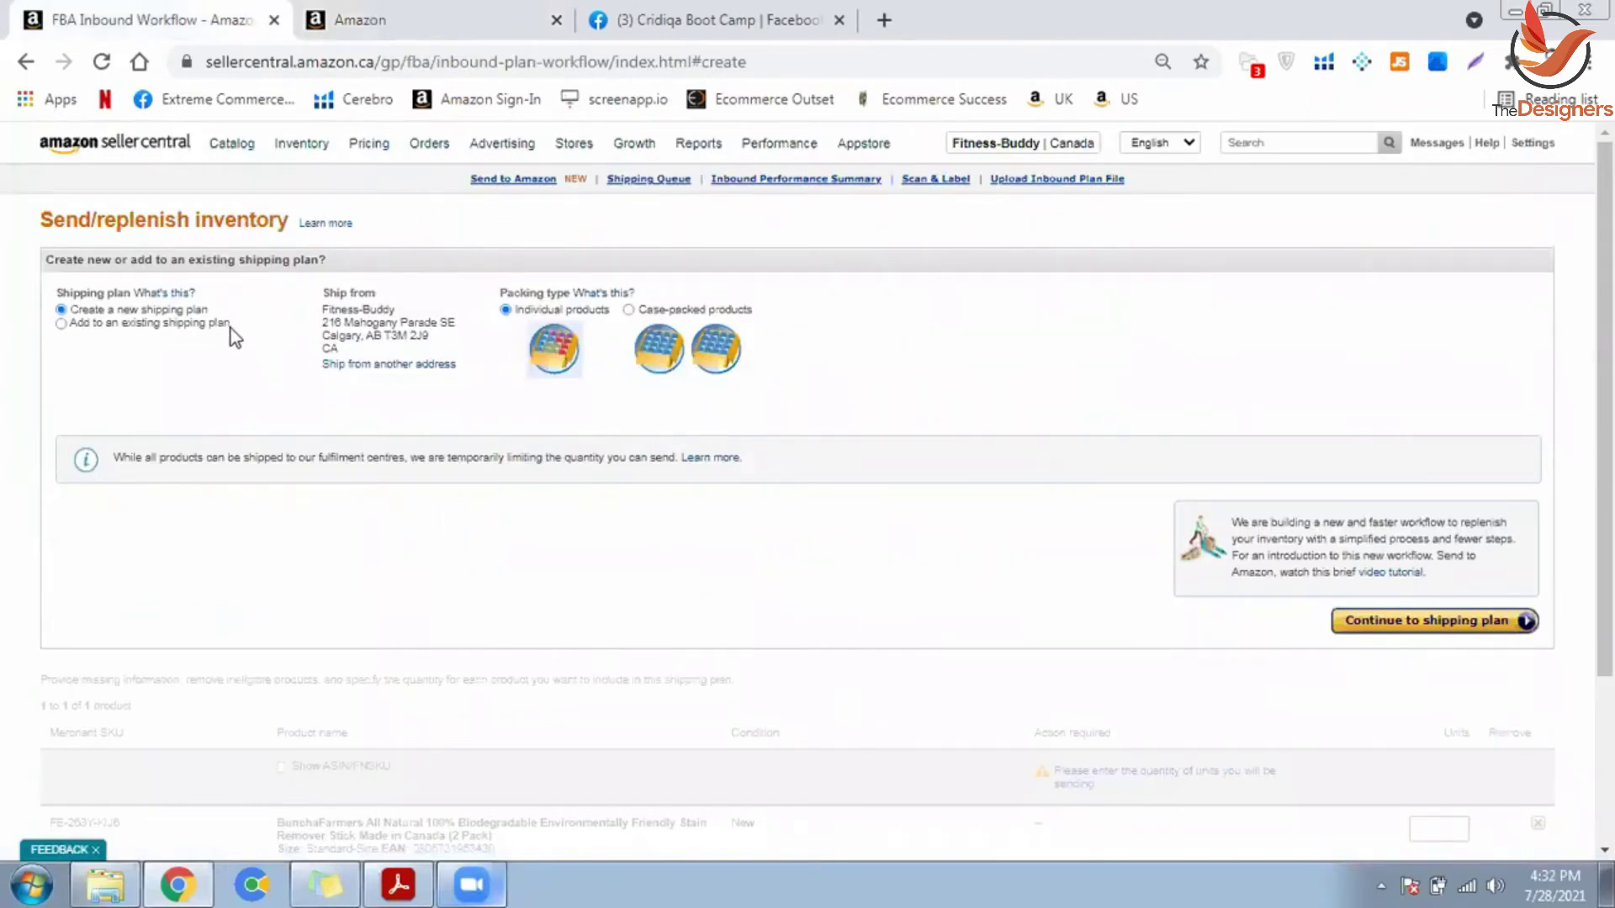
mouse_move(1534, 147)
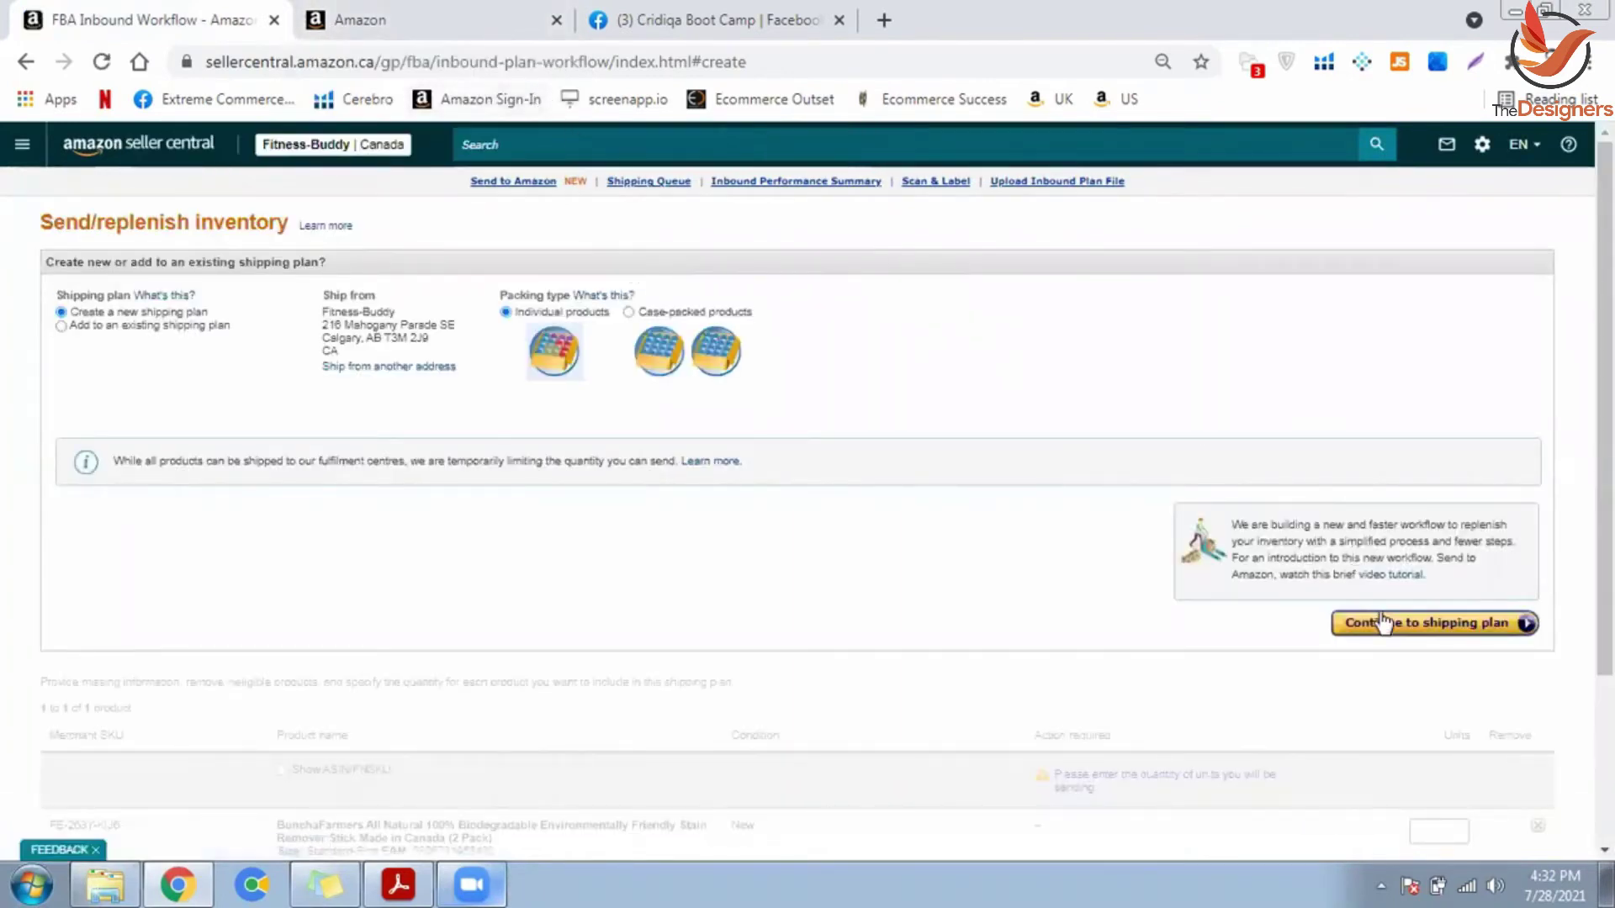
click(1383, 623)
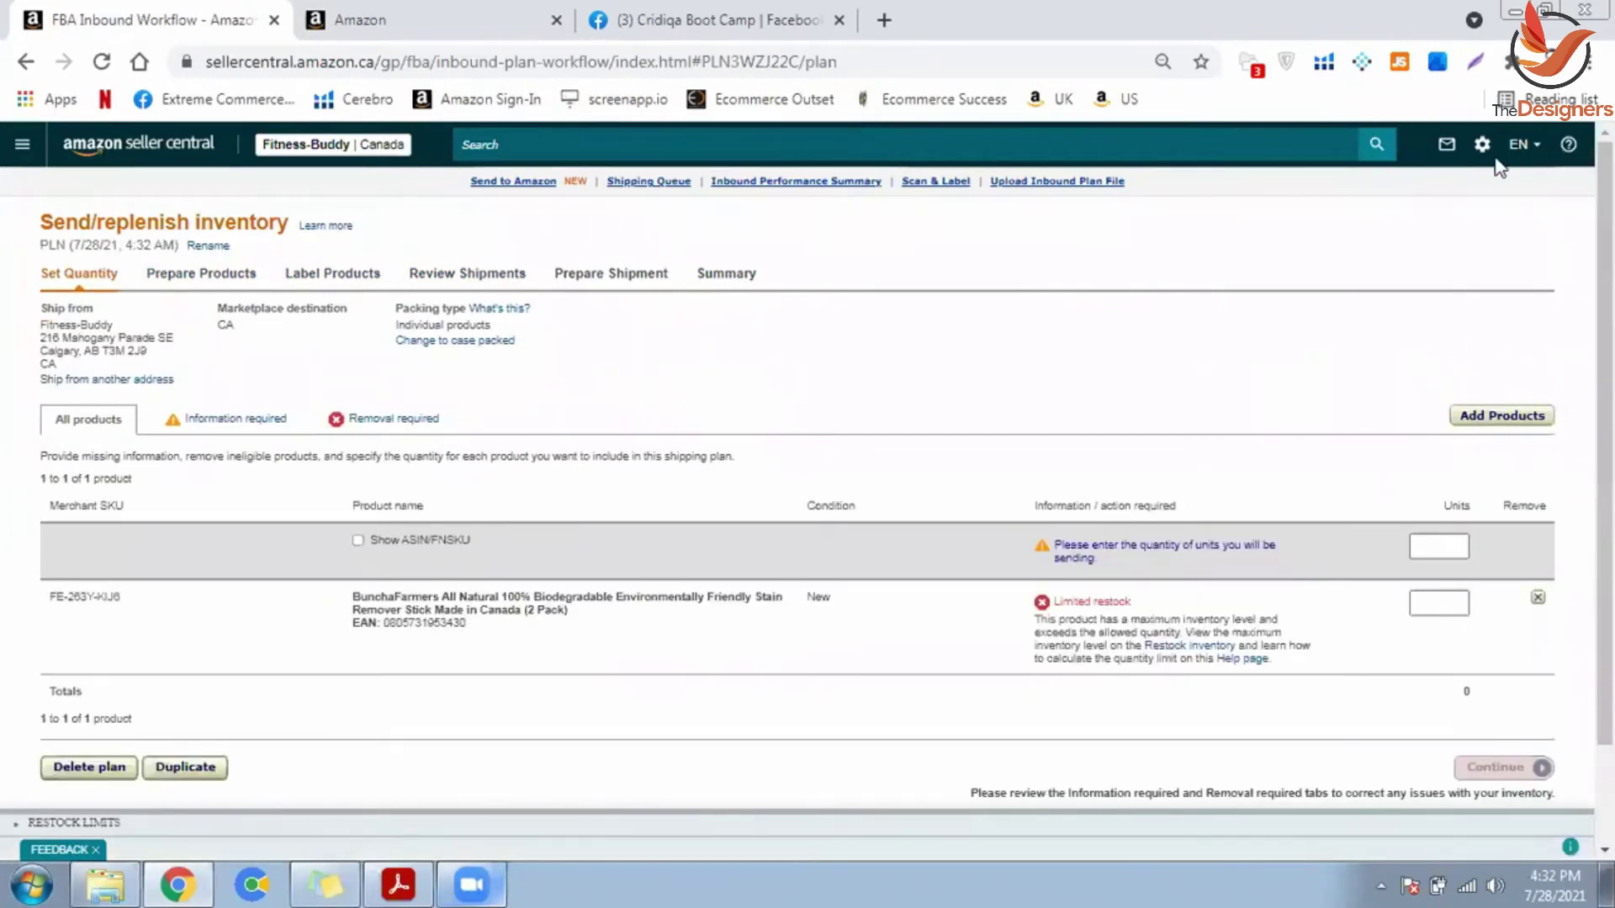
Step: Open the Send to Amazon workflow from the shipping plan page and compare it with the one already open
click(513, 182)
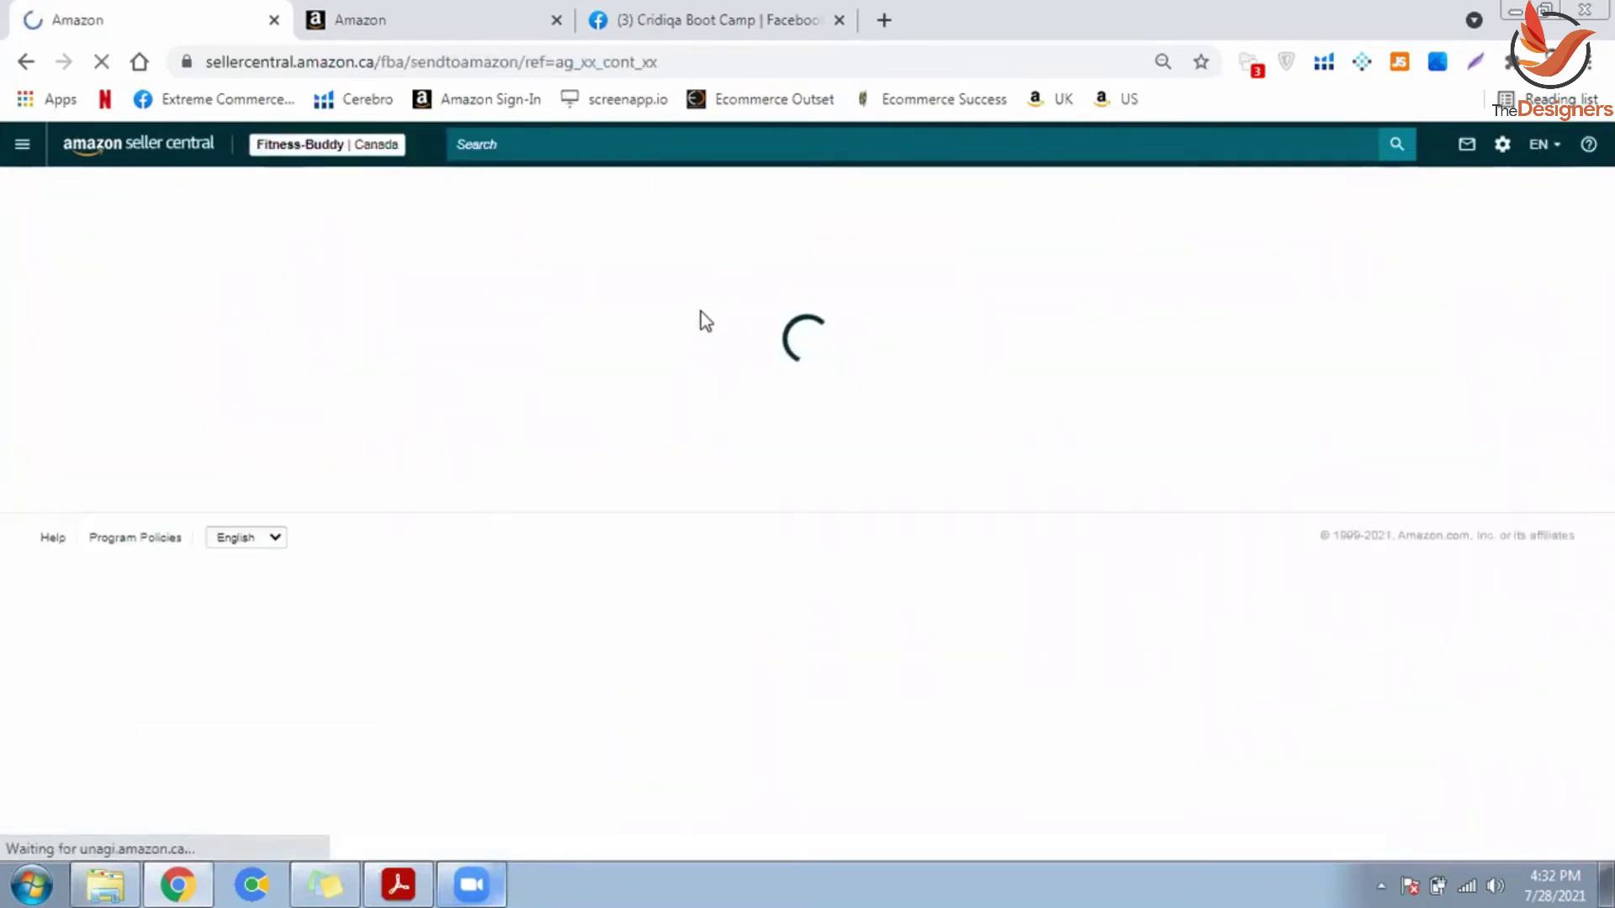
click(492, 15)
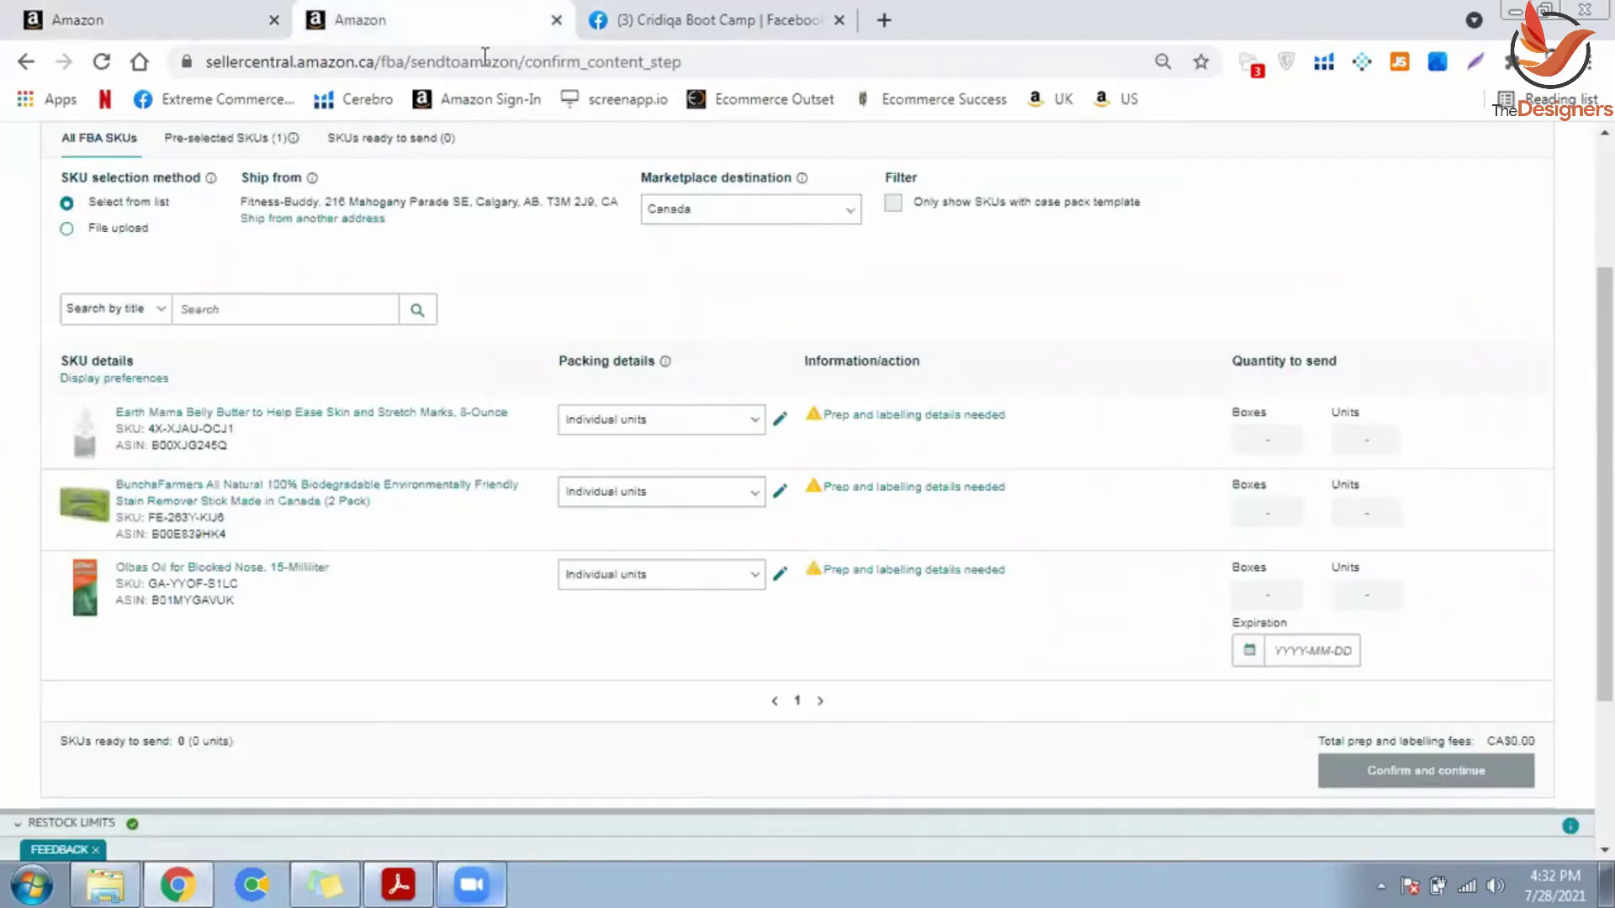
click(168, 20)
mouse_move(299, 160)
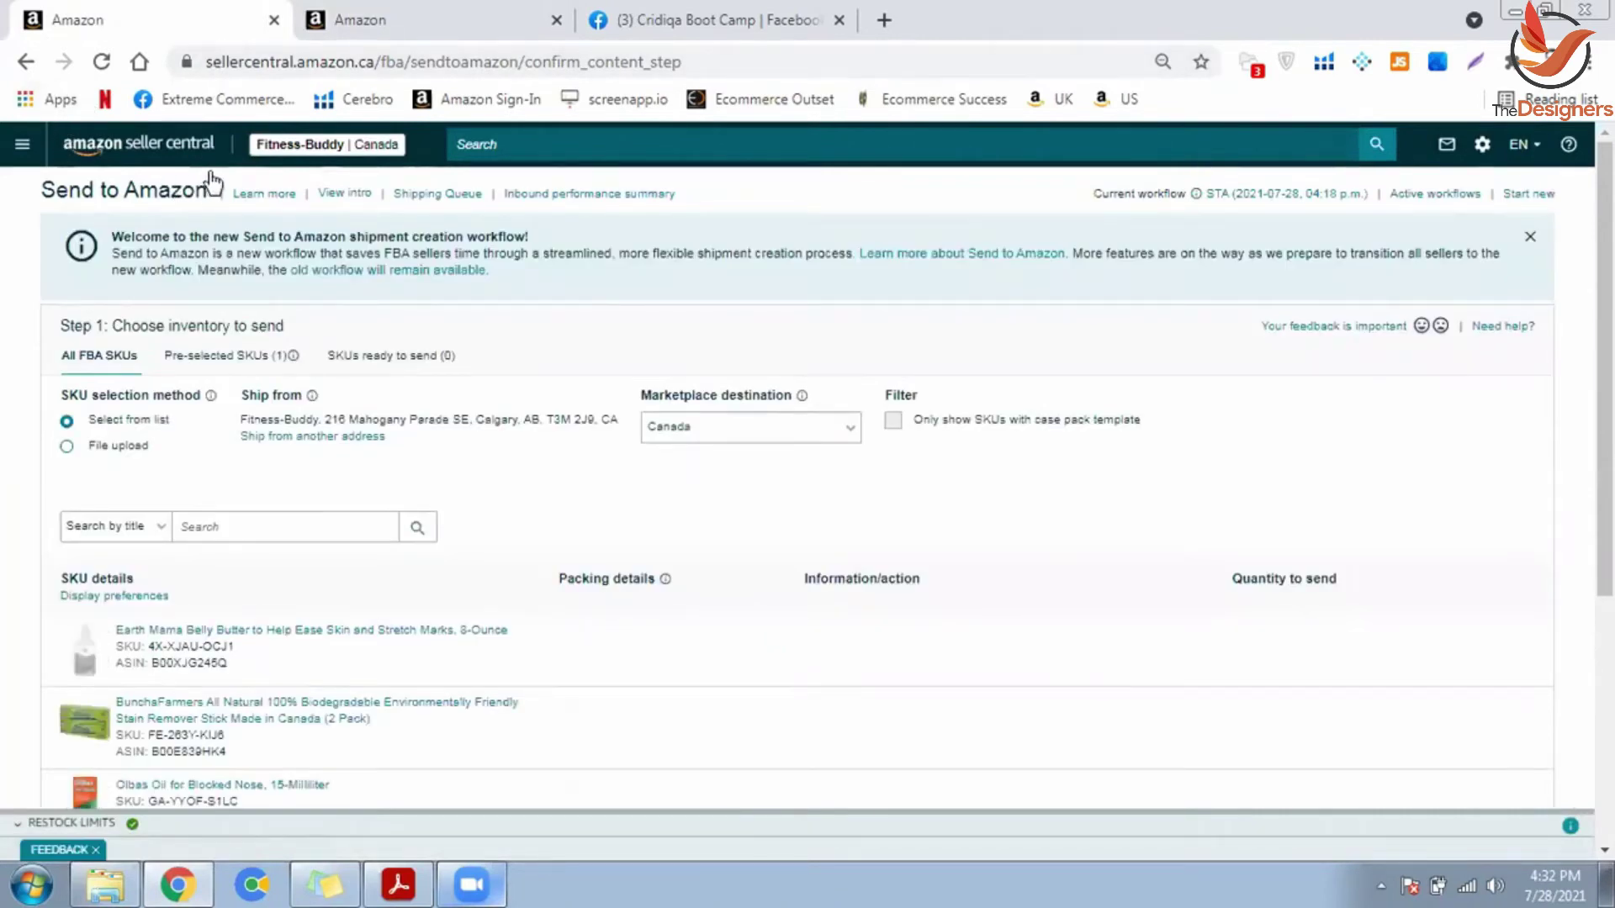
Step: Reopen the Amazon-fulfilled inventory and start Send/Replenish Inventory for the BunchaFarmers product again
click(24, 147)
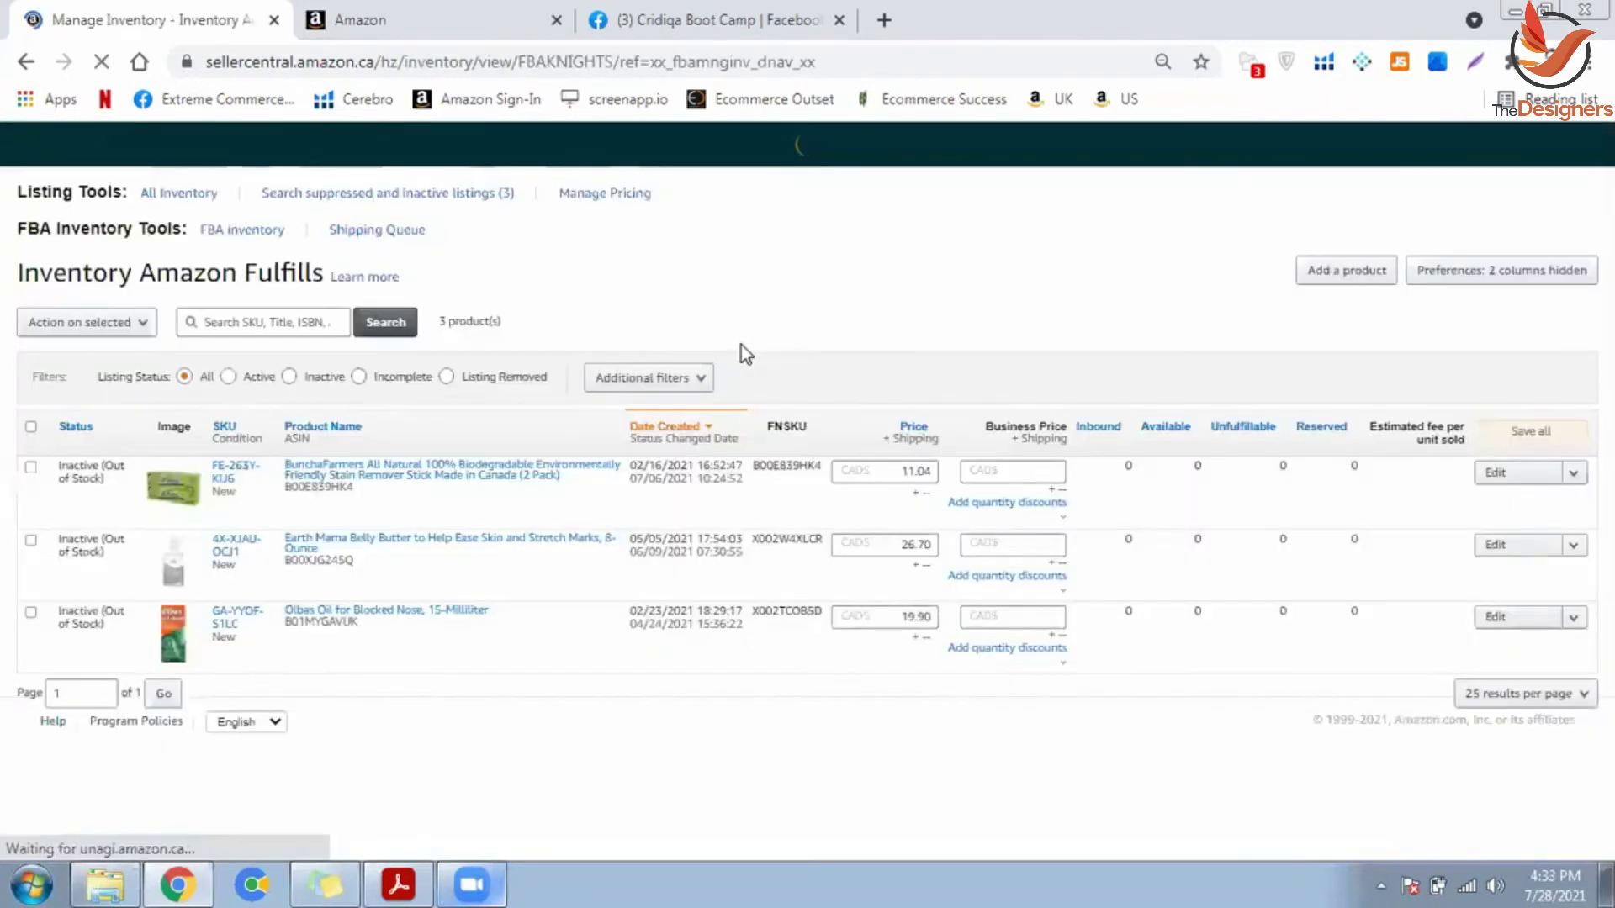
click(1572, 473)
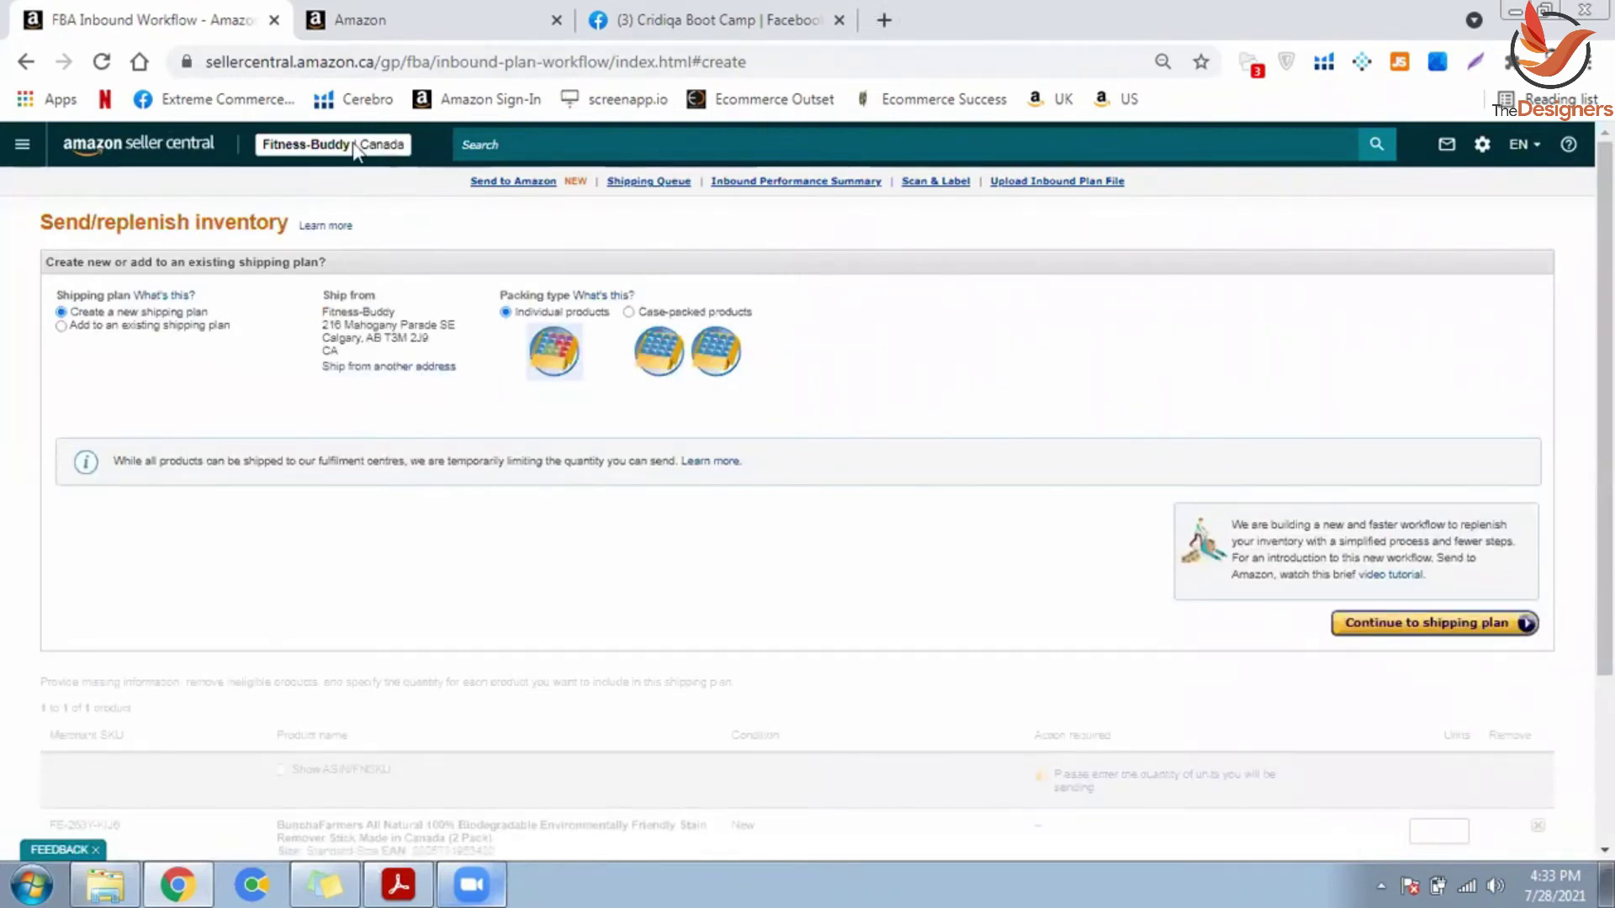
Step: Go back to the open Send to Amazon workflow and examine its products, packing details and remaining stages
key(ctrl+Tab)
mouse_move(434, 158)
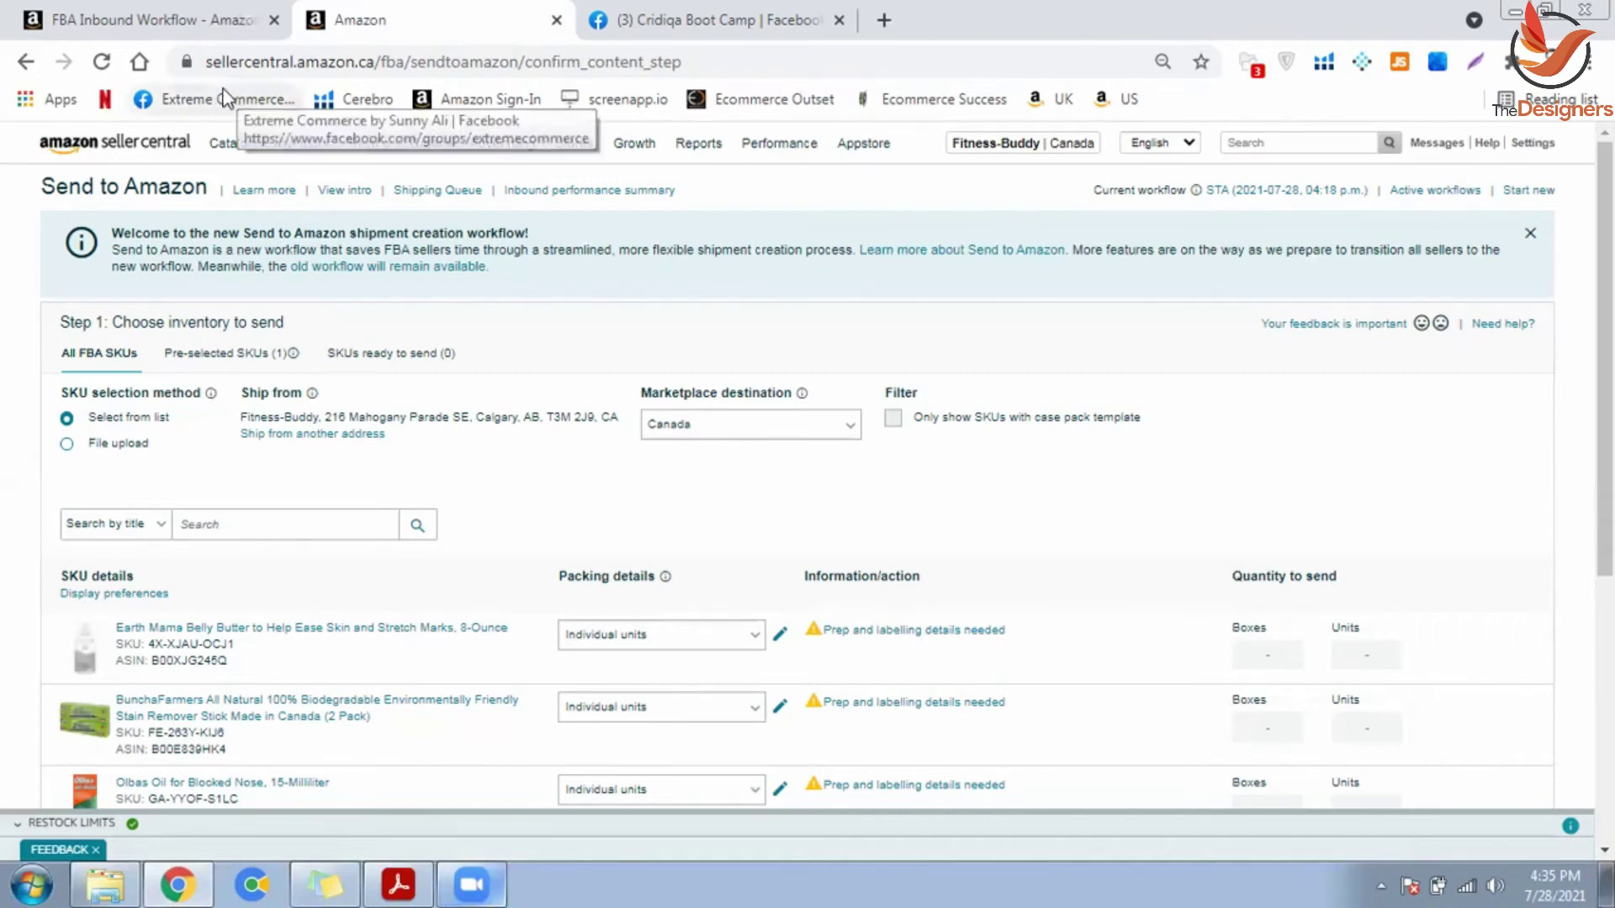
right_click(171, 149)
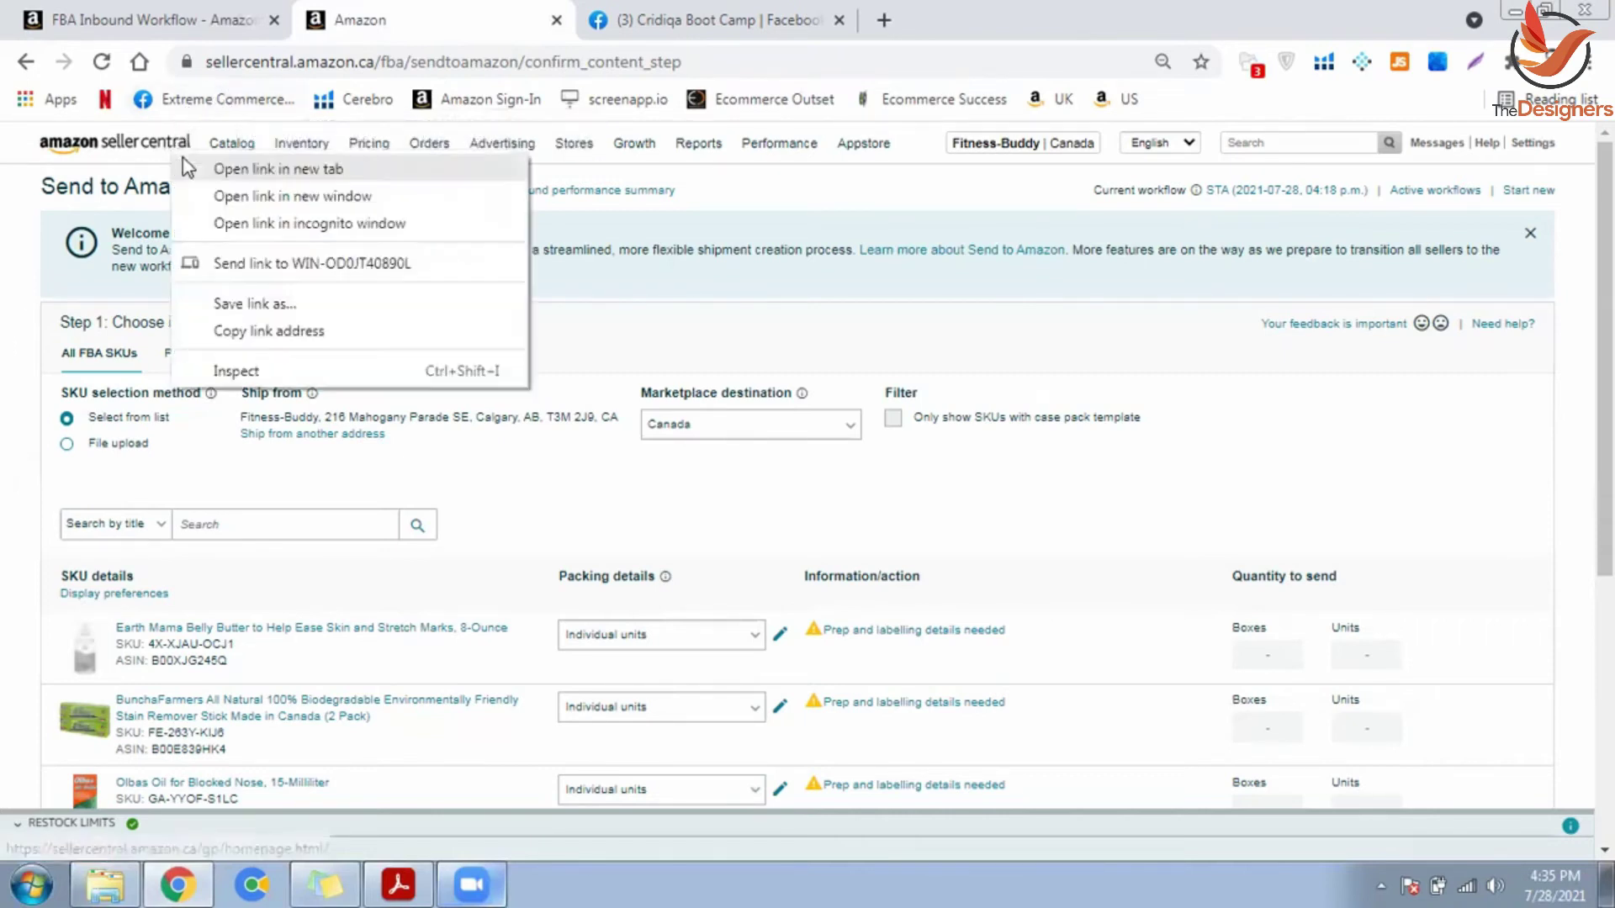
click(2, 413)
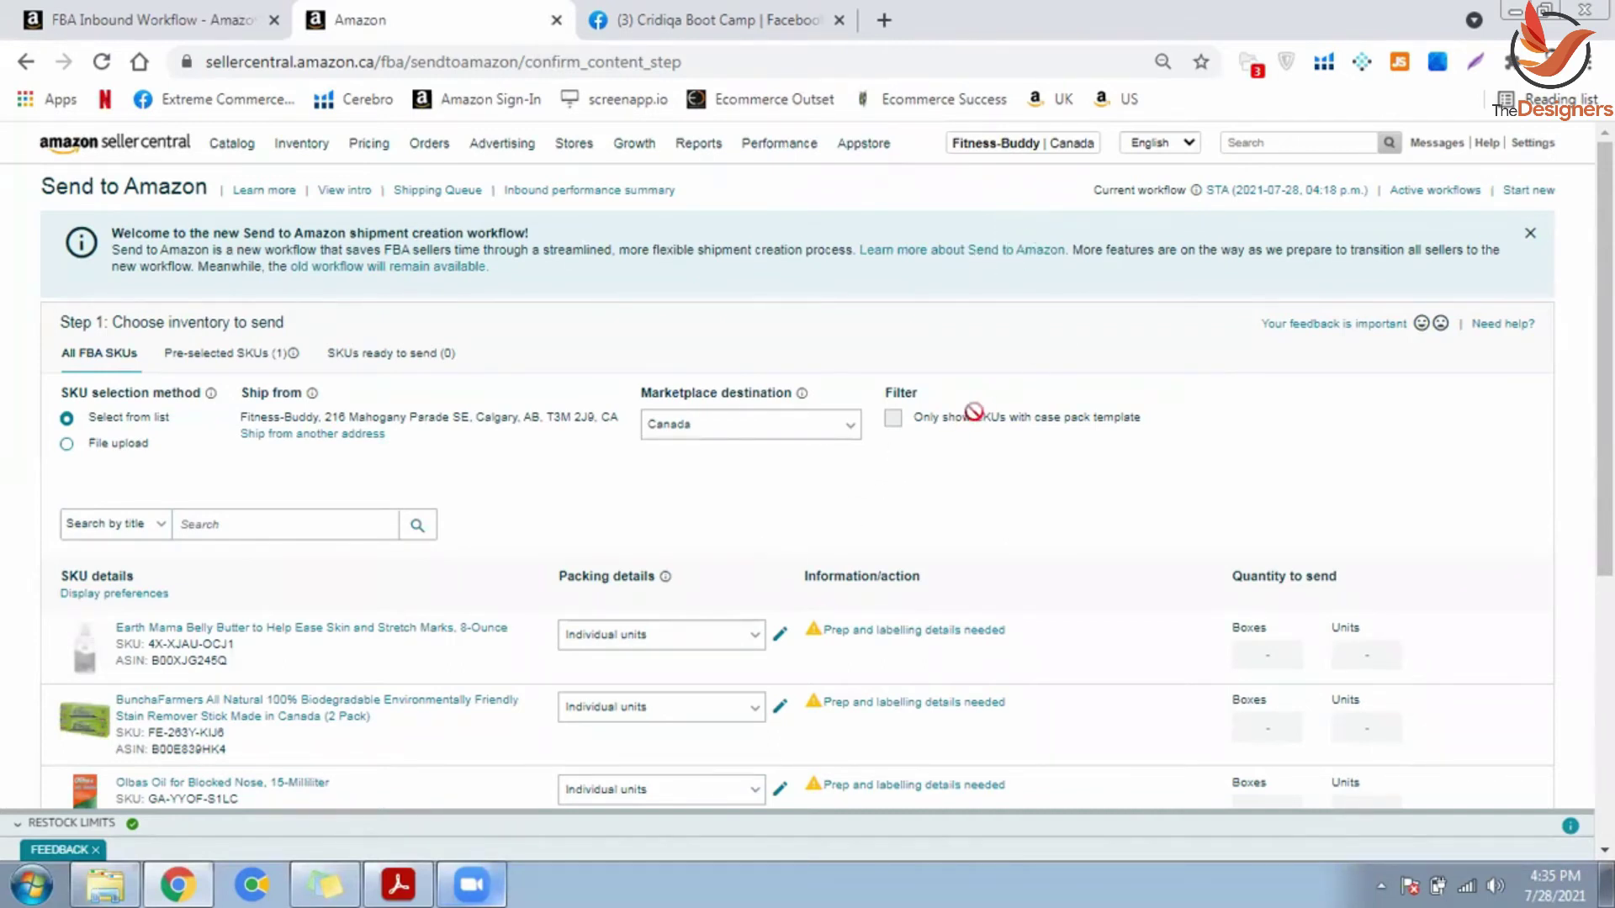
scroll(603, 345, down, 10)
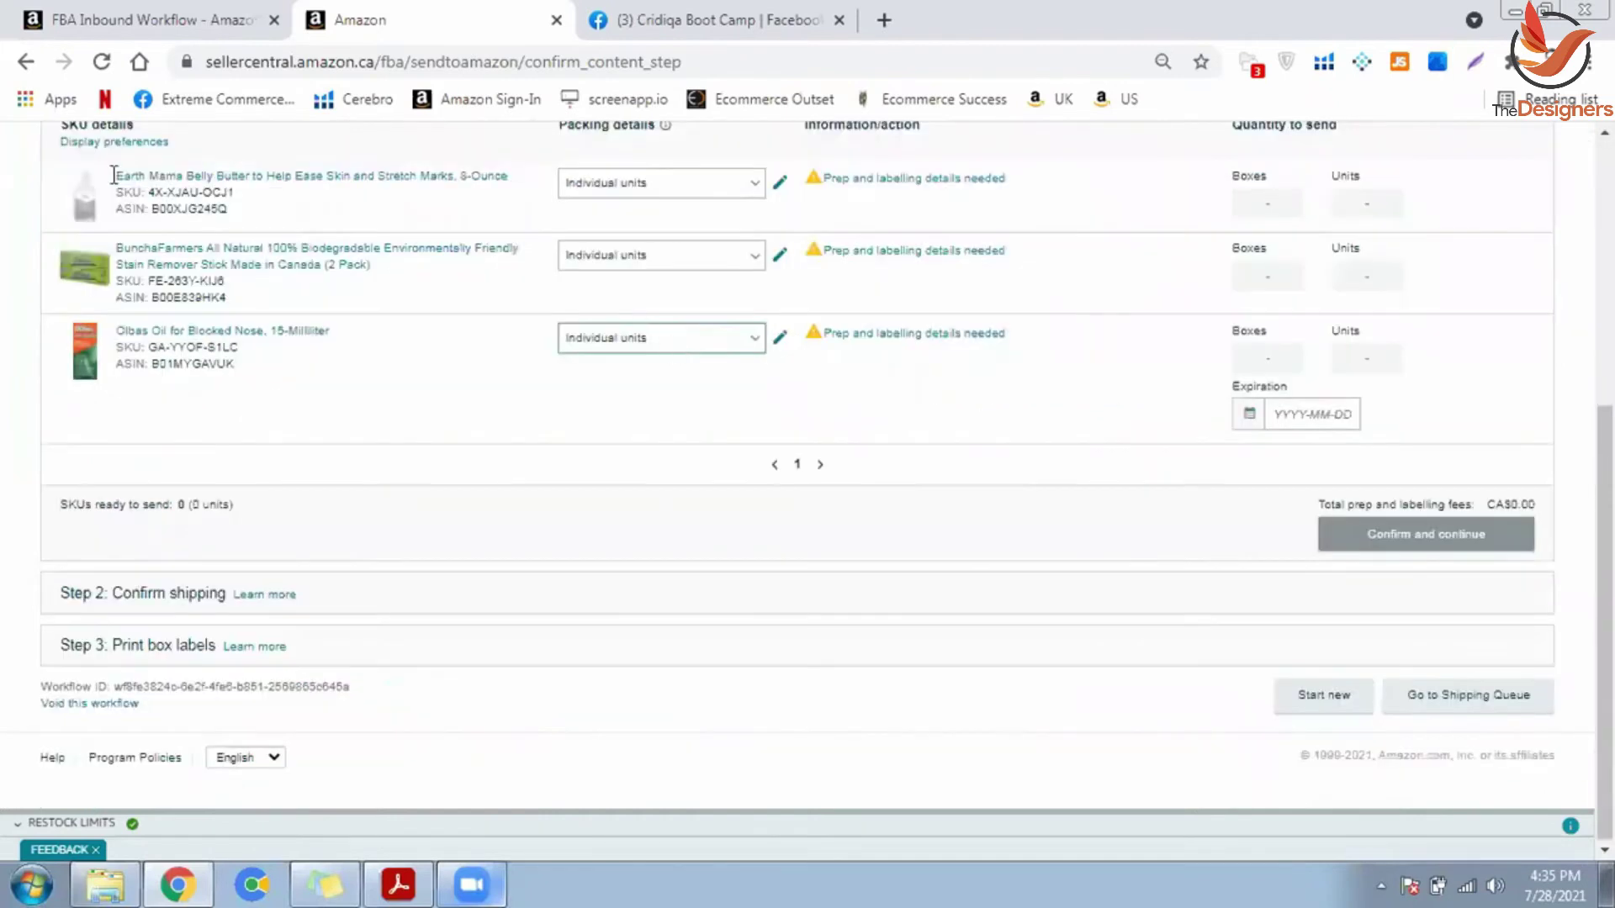
scroll(768, 339, up, 10)
Step: Return to the Amazon-fulfilled inventory, and open the All Inventory page and the search suppressed and inactive listings
click(191, 23)
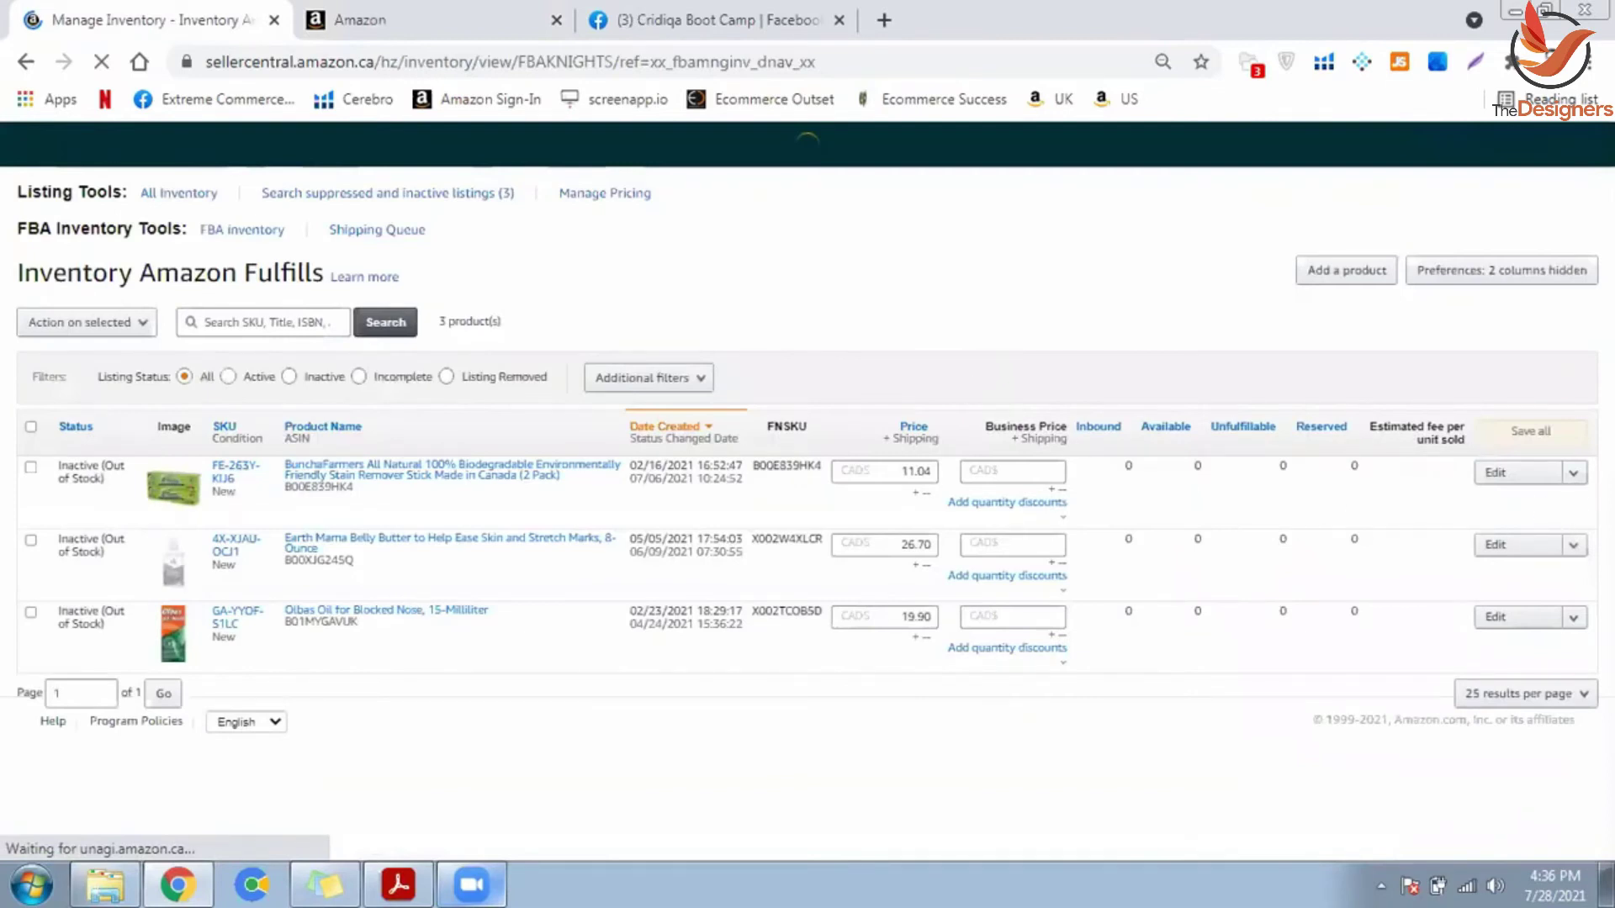
click(1572, 474)
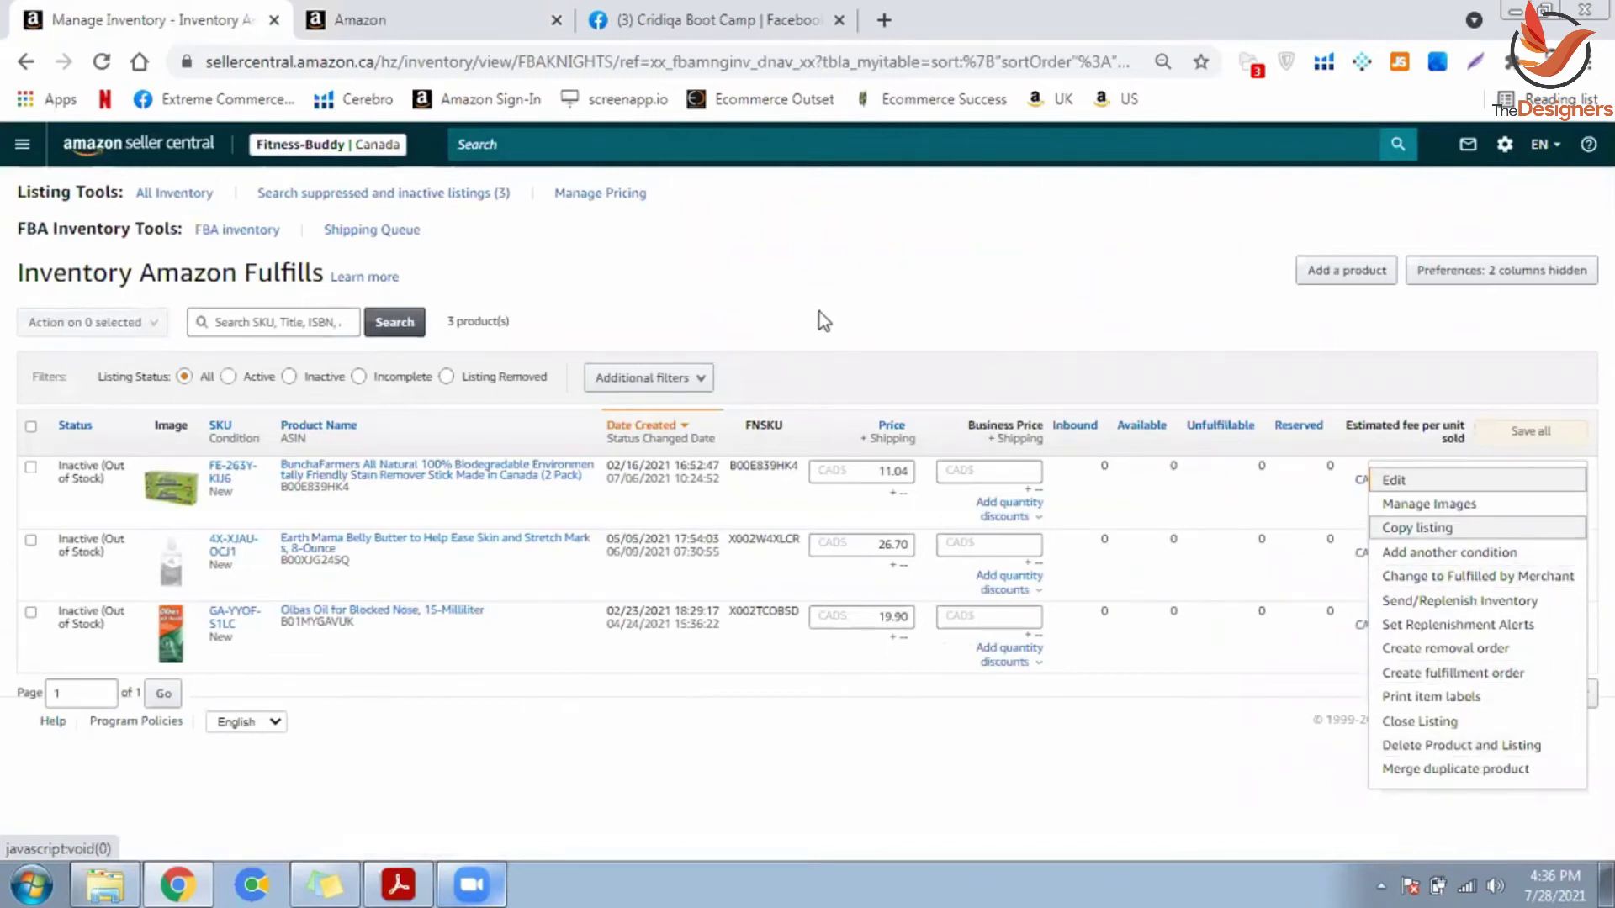
click(308, 196)
click(165, 195)
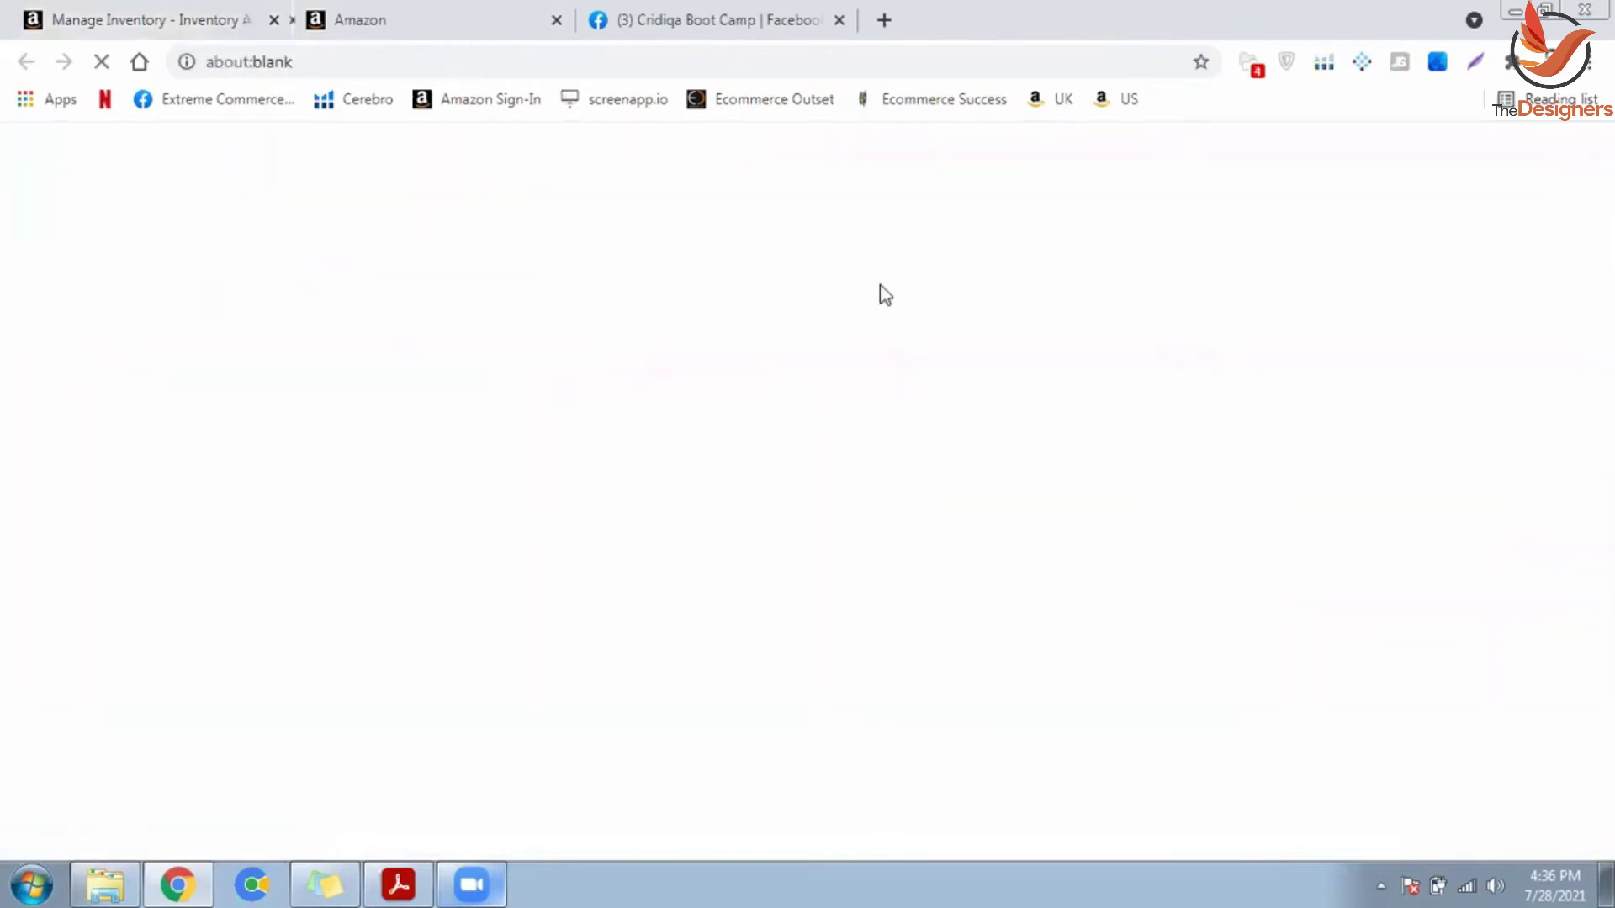
click(216, 17)
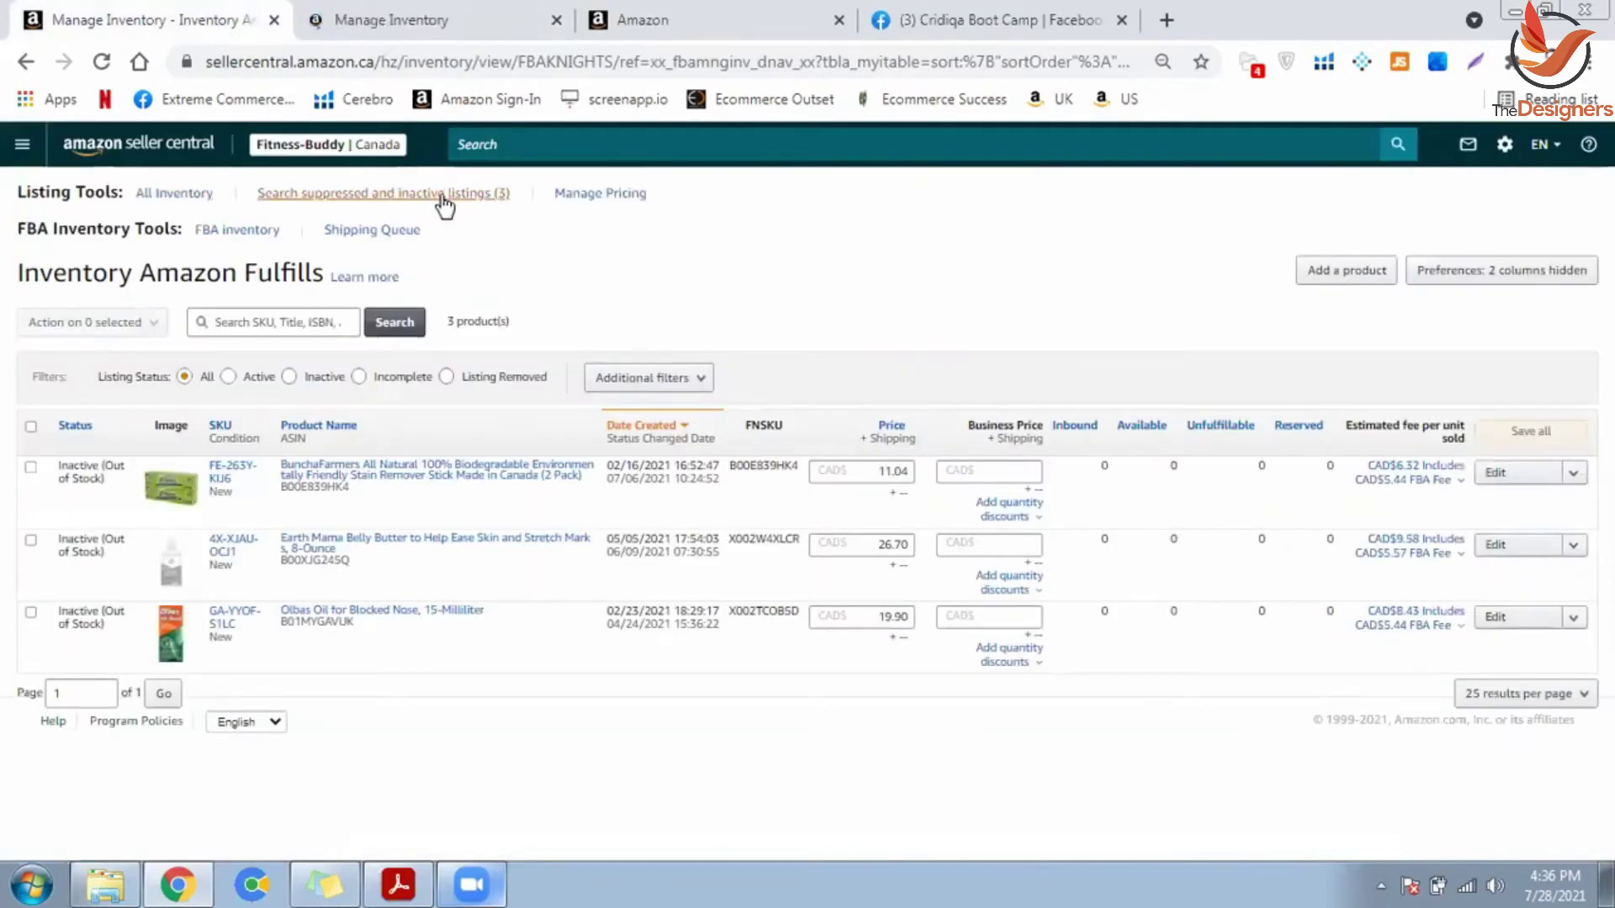
click(359, 193)
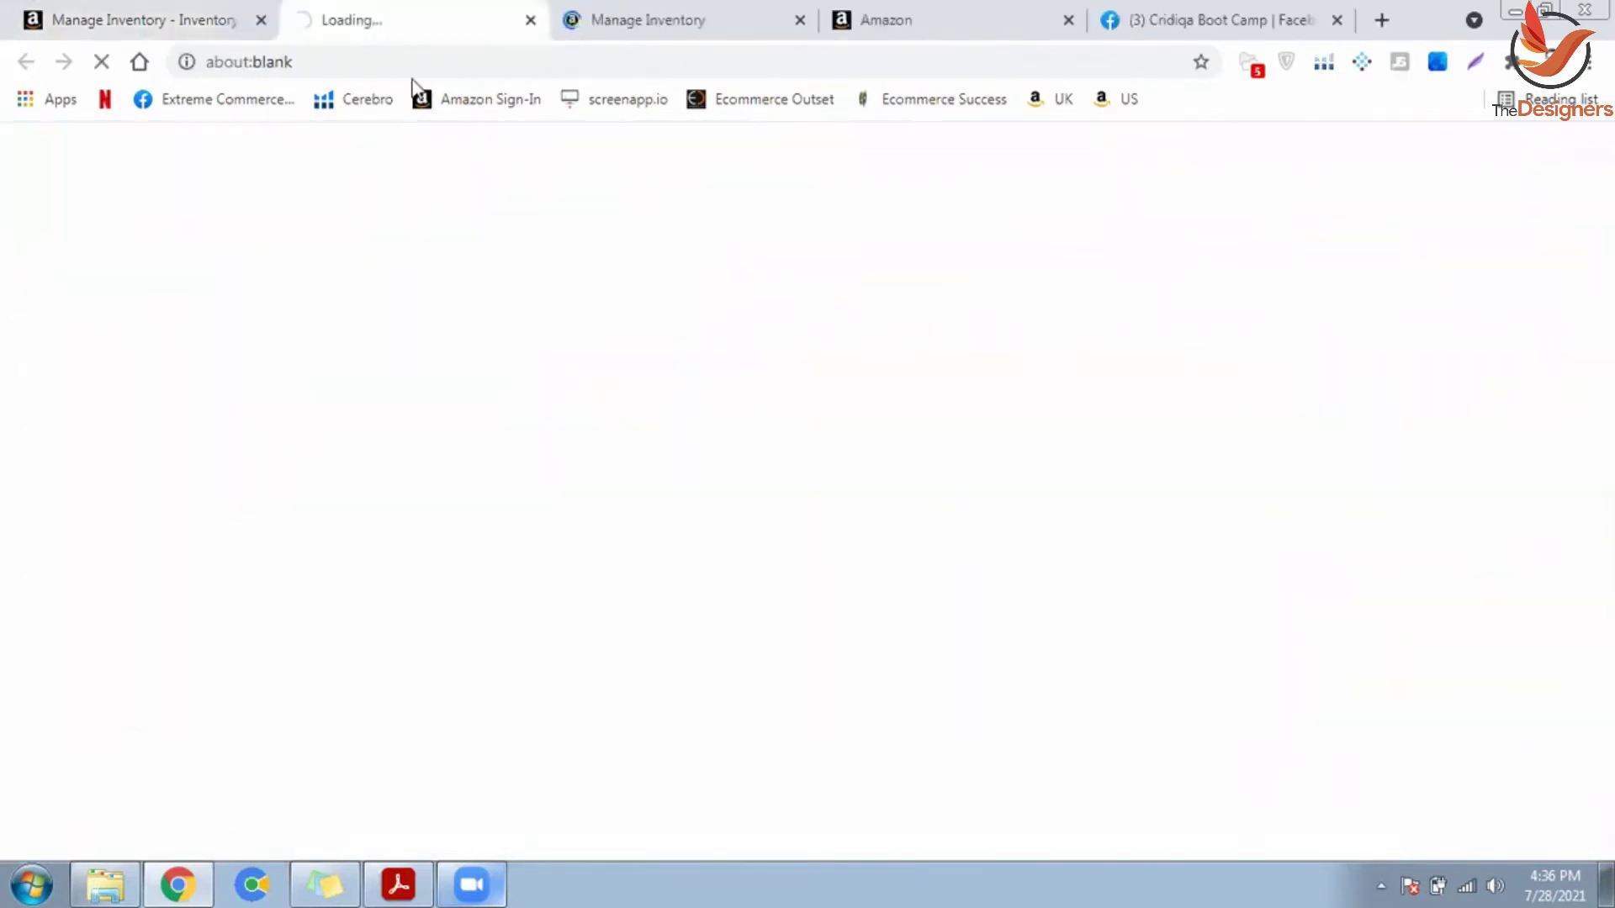
click(657, 15)
click(433, 26)
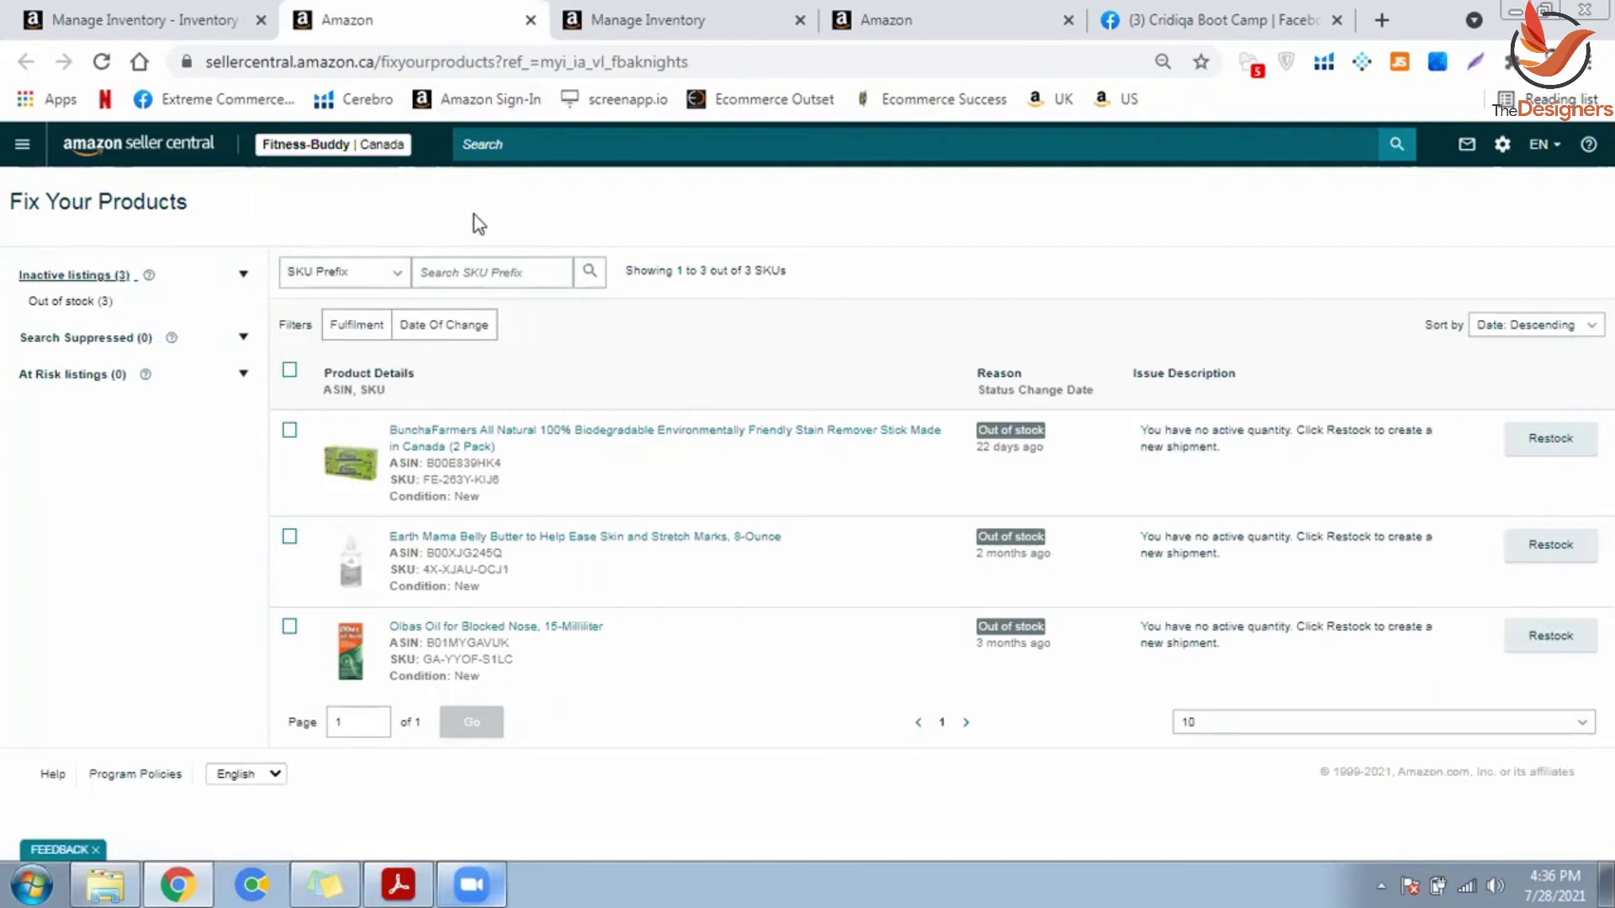
Step: Open the Inventory Planning dashboard from the Fix Your Products page
click(24, 144)
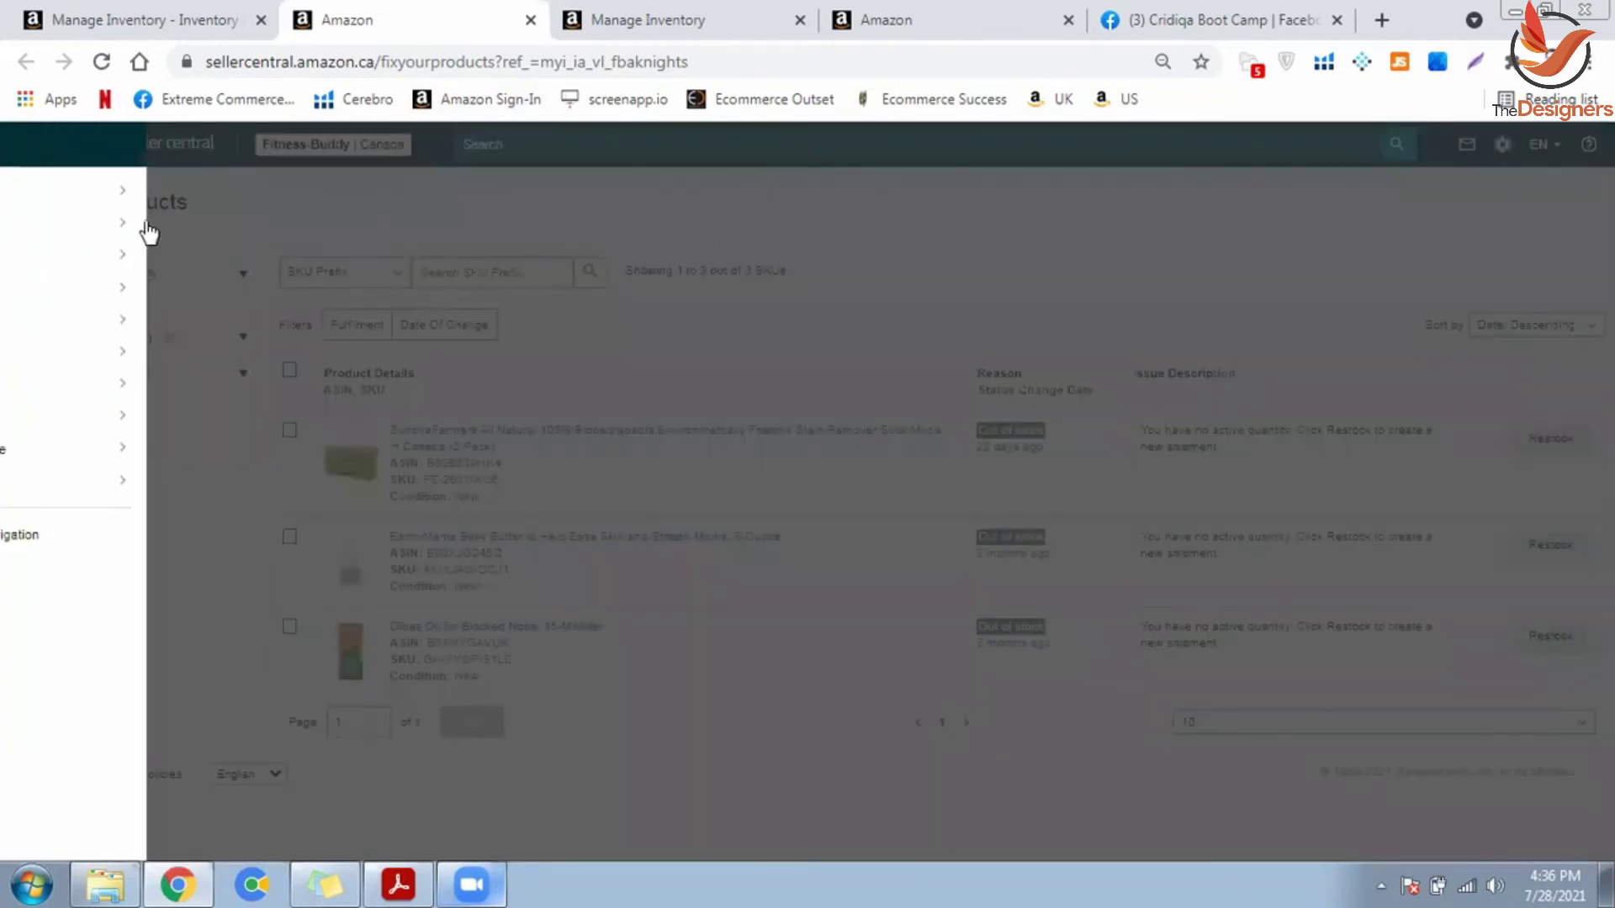
mouse_move(148, 225)
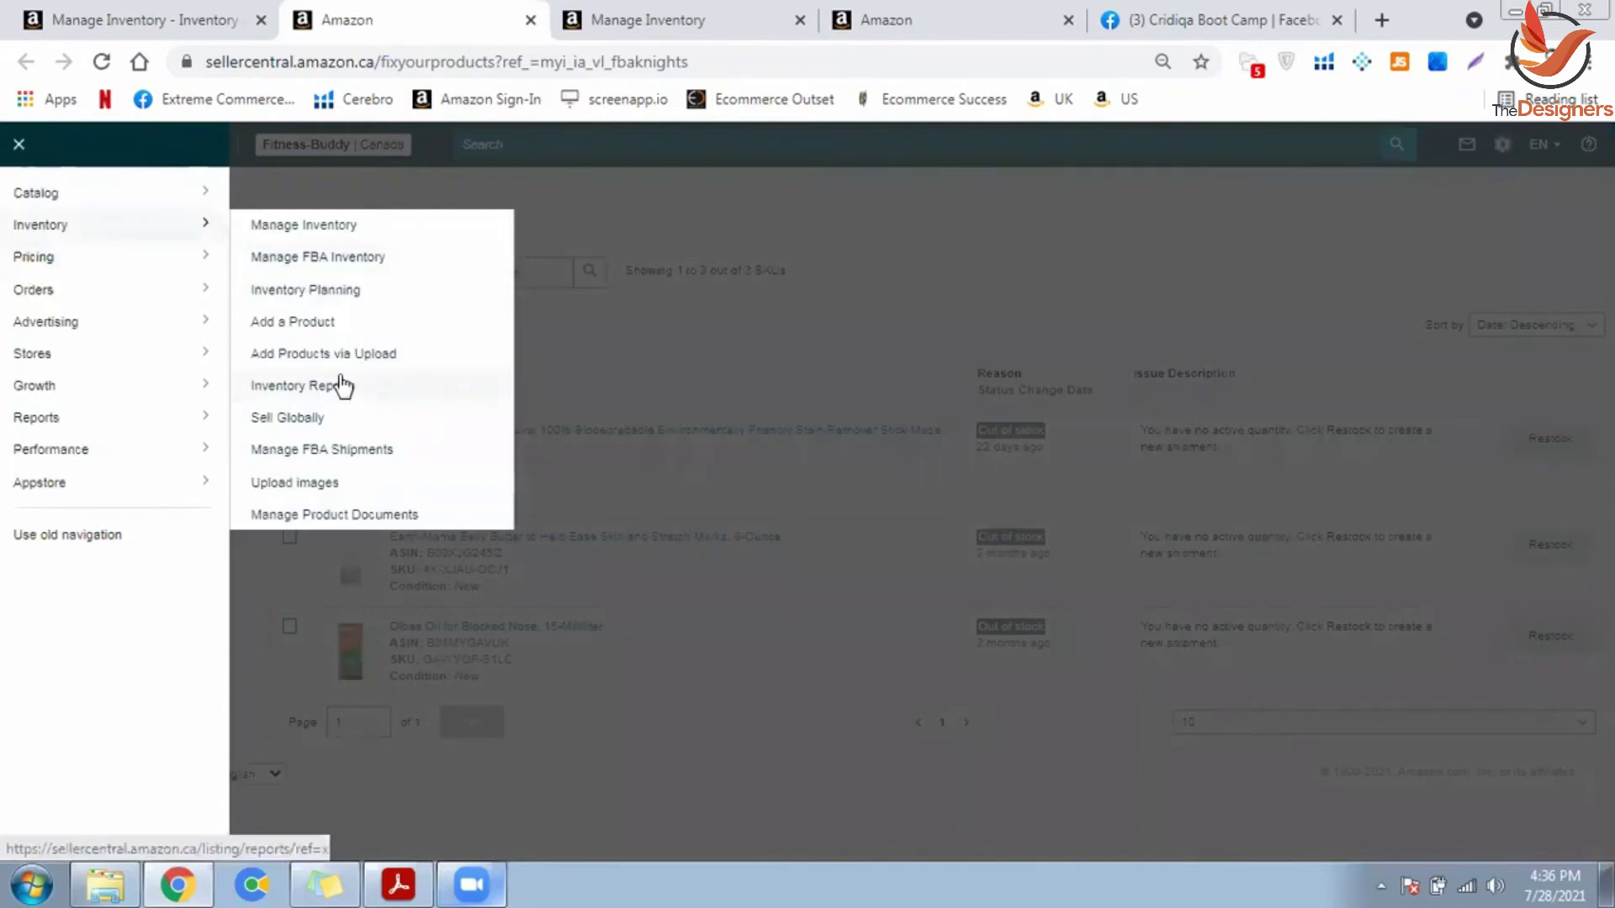
click(418, 291)
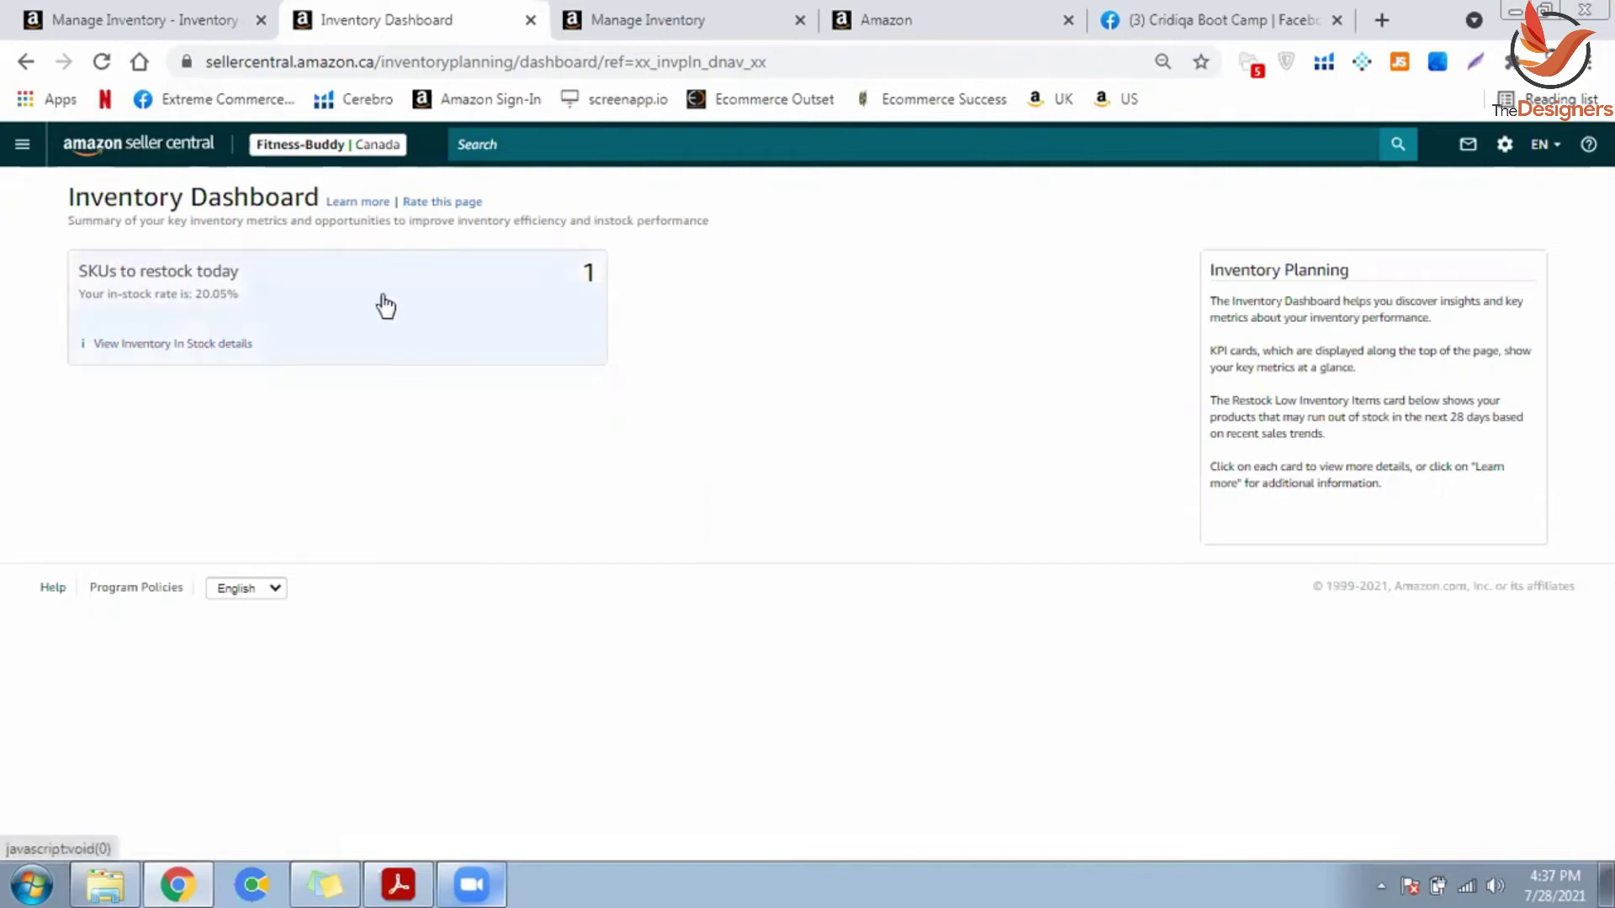
Step: Open a new case pack template for the BunchaFarmers product in Send to Amazon, examine its packing fields, and close it unsaved
click(970, 18)
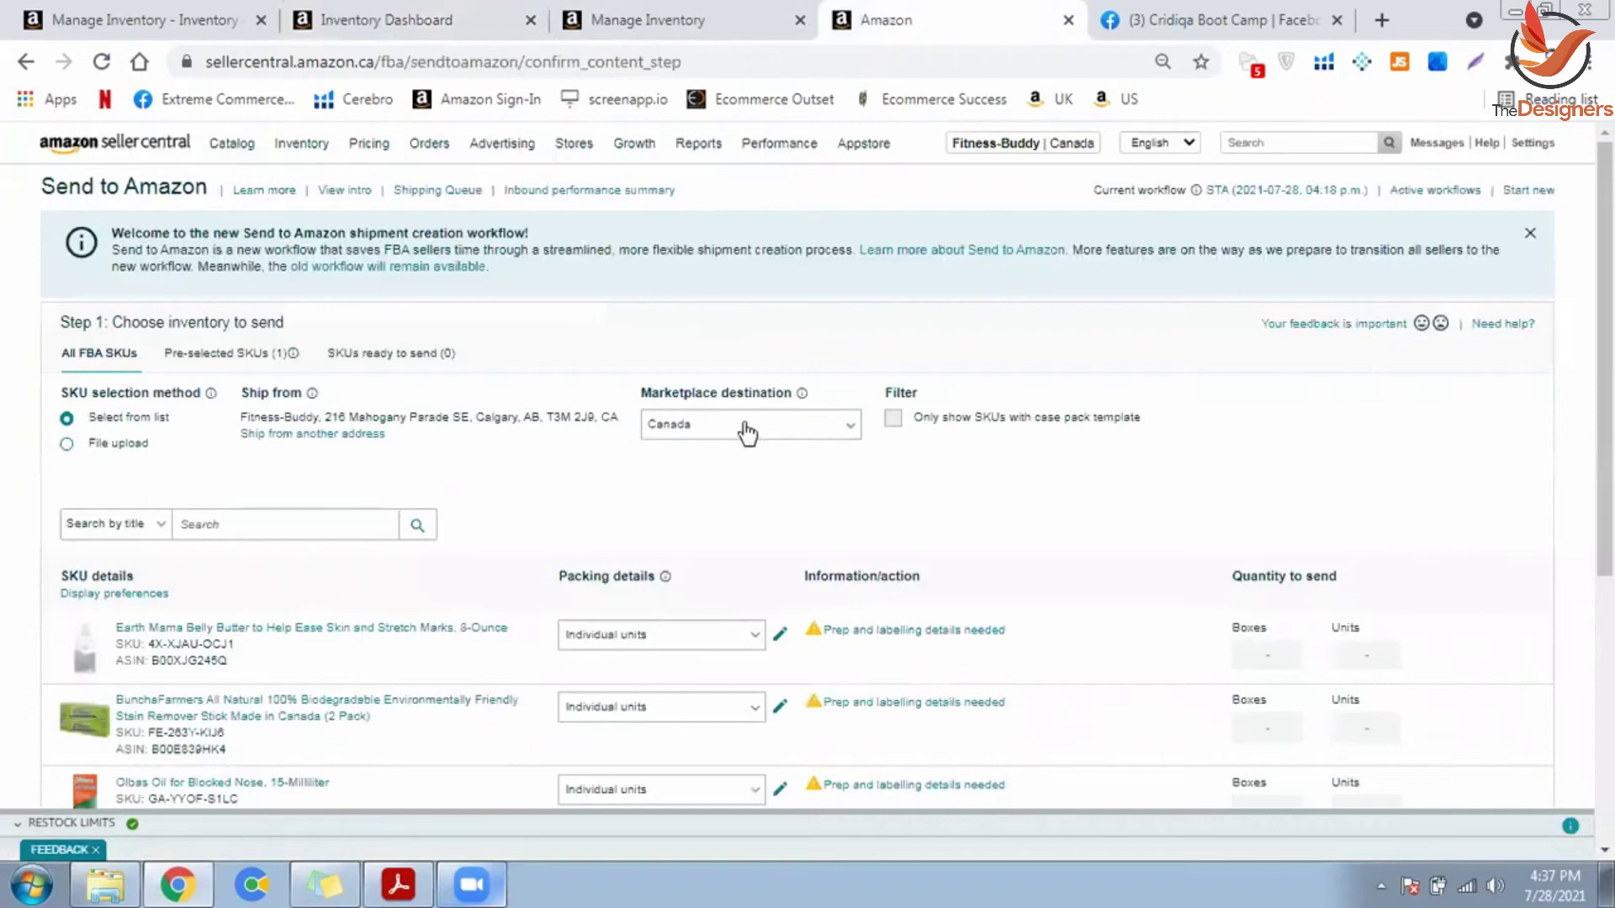
click(716, 392)
scroll(472, 468, down, 4)
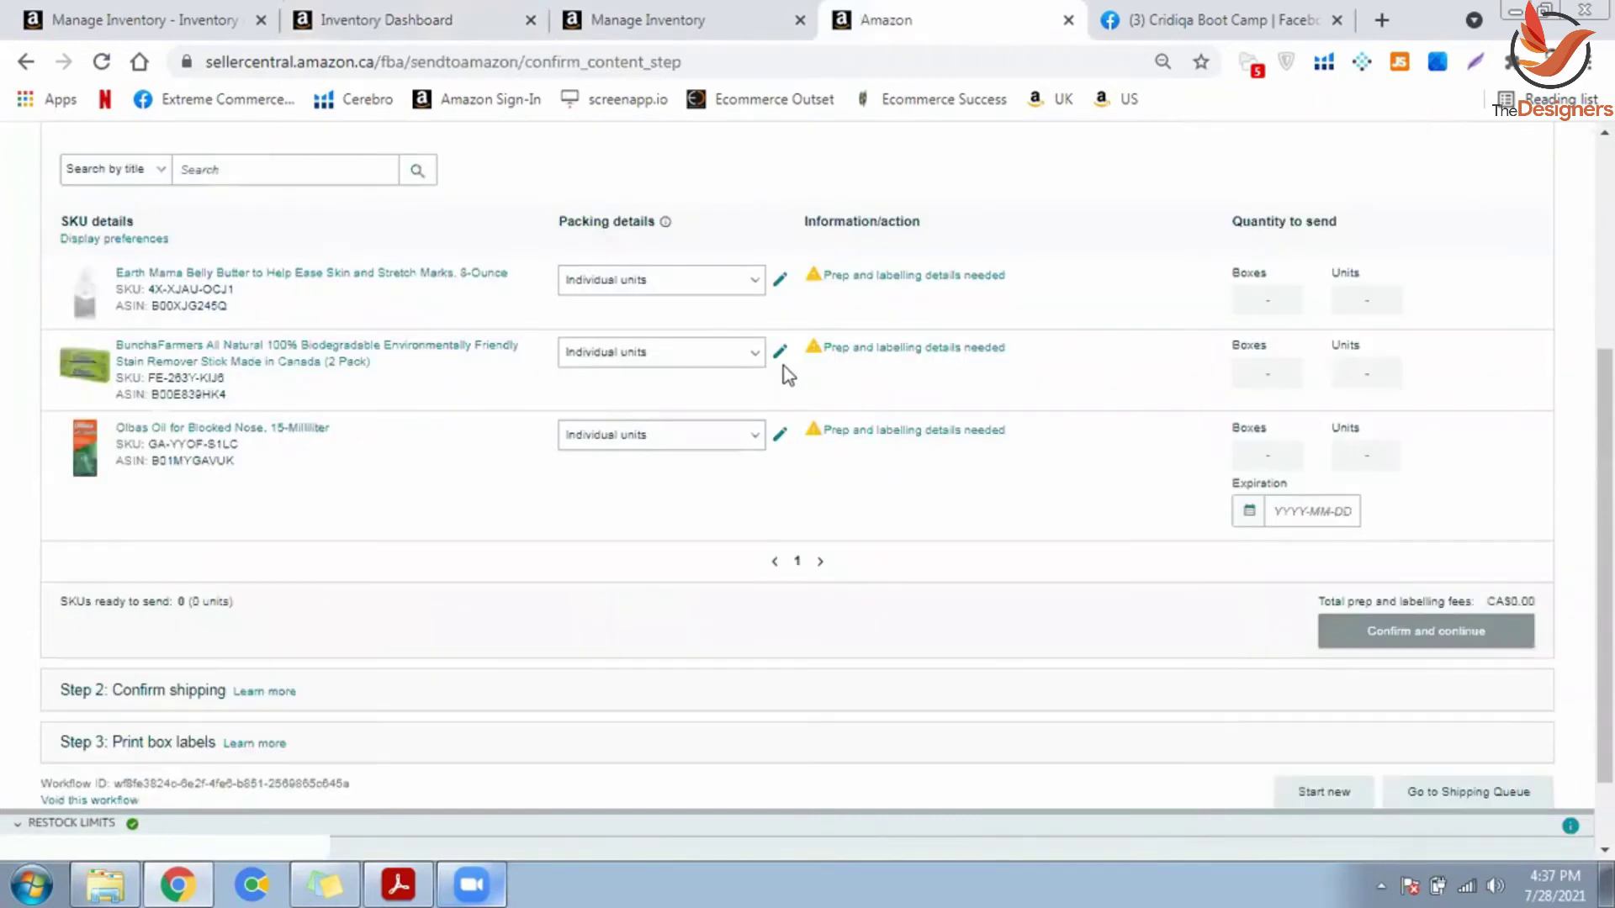
click(661, 364)
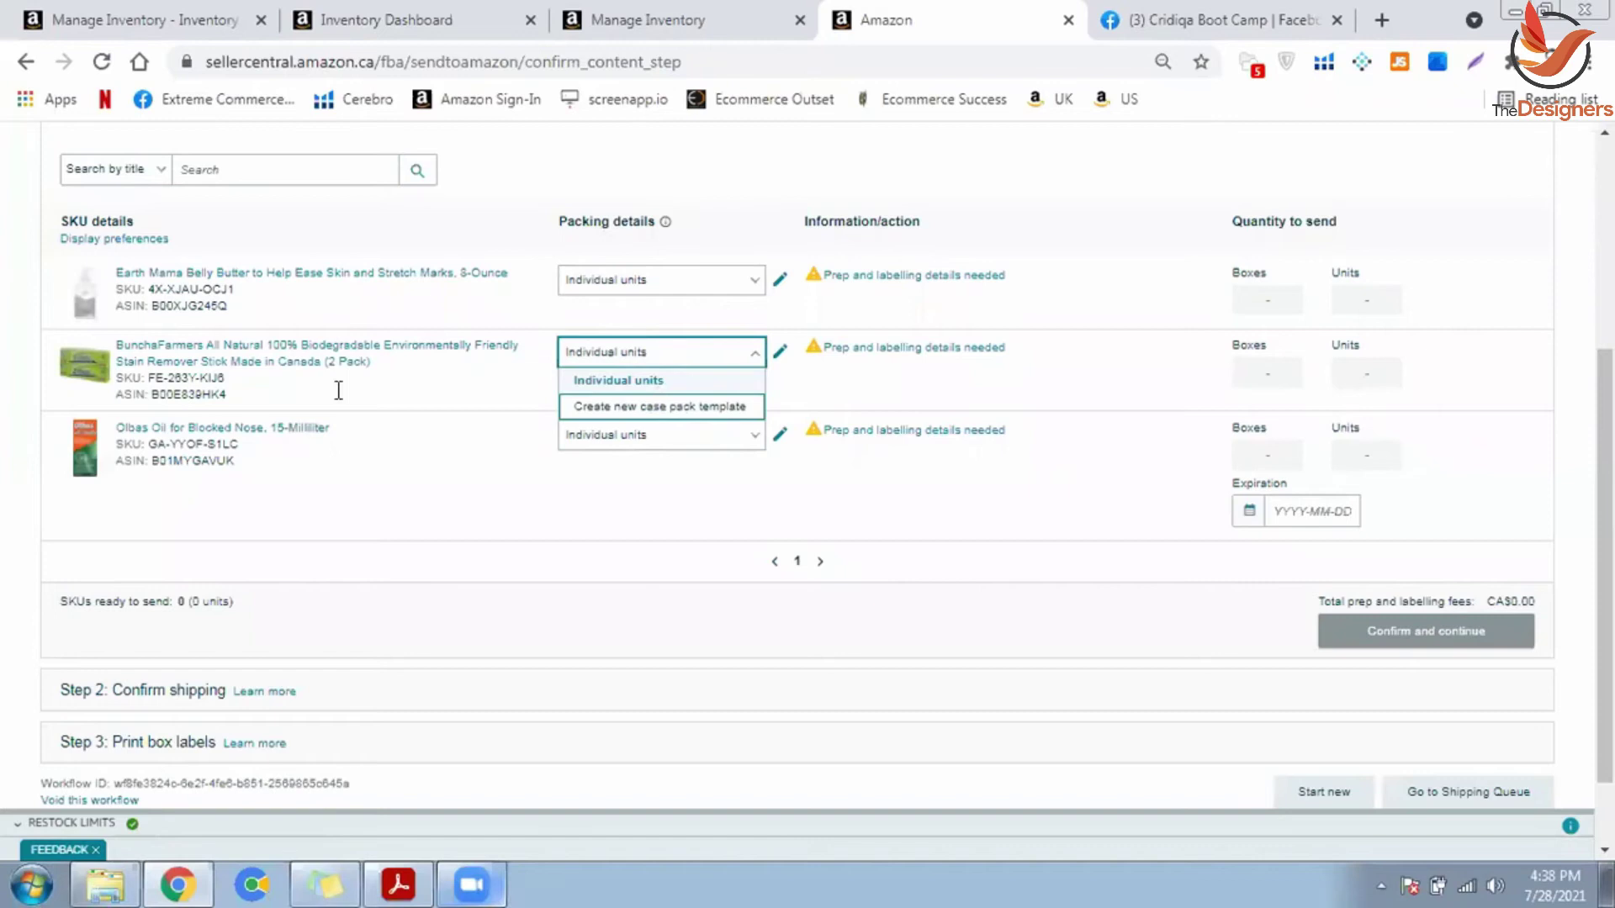
key(Return)
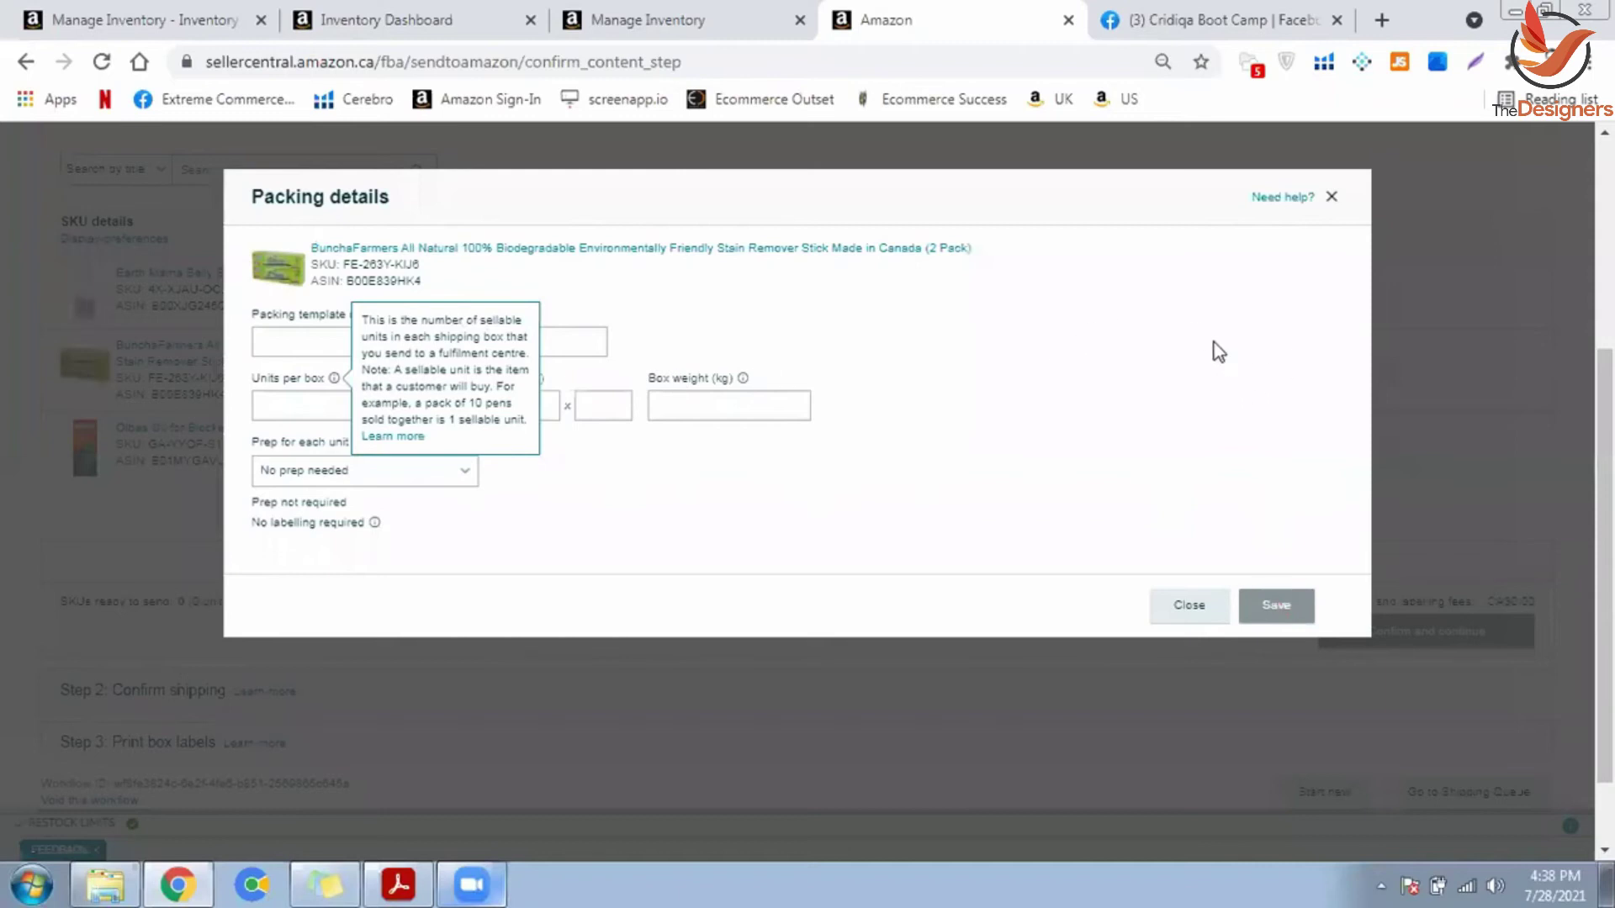
key(Escape)
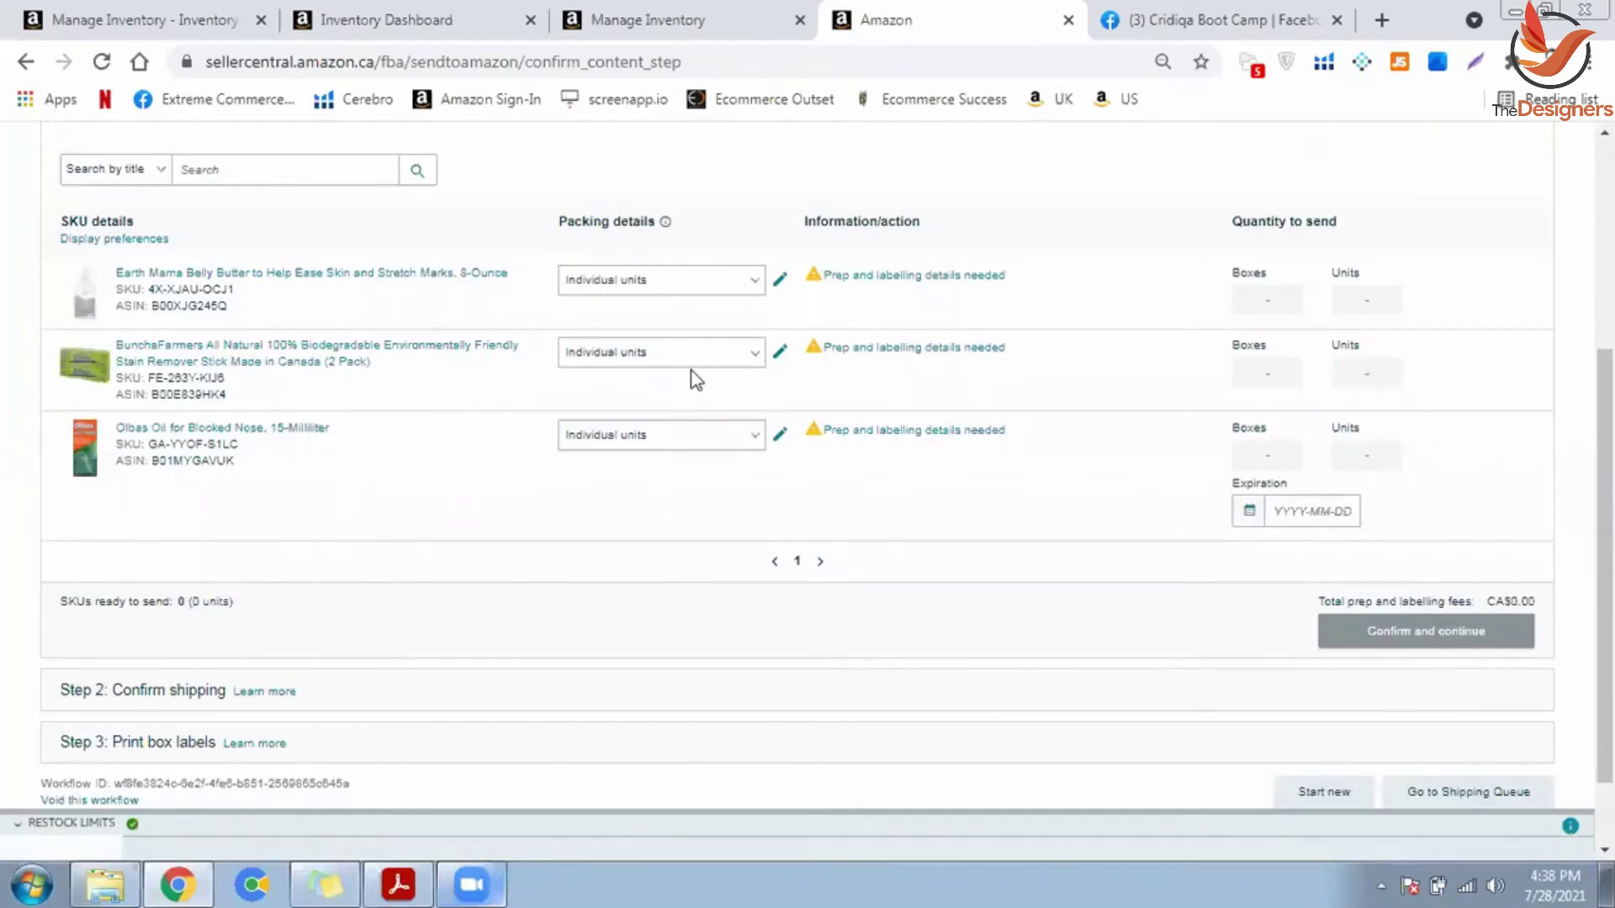
Step: Set the BunchaFarmers product's prep for each individual unit to No prep needed and save its packing details
click(611, 364)
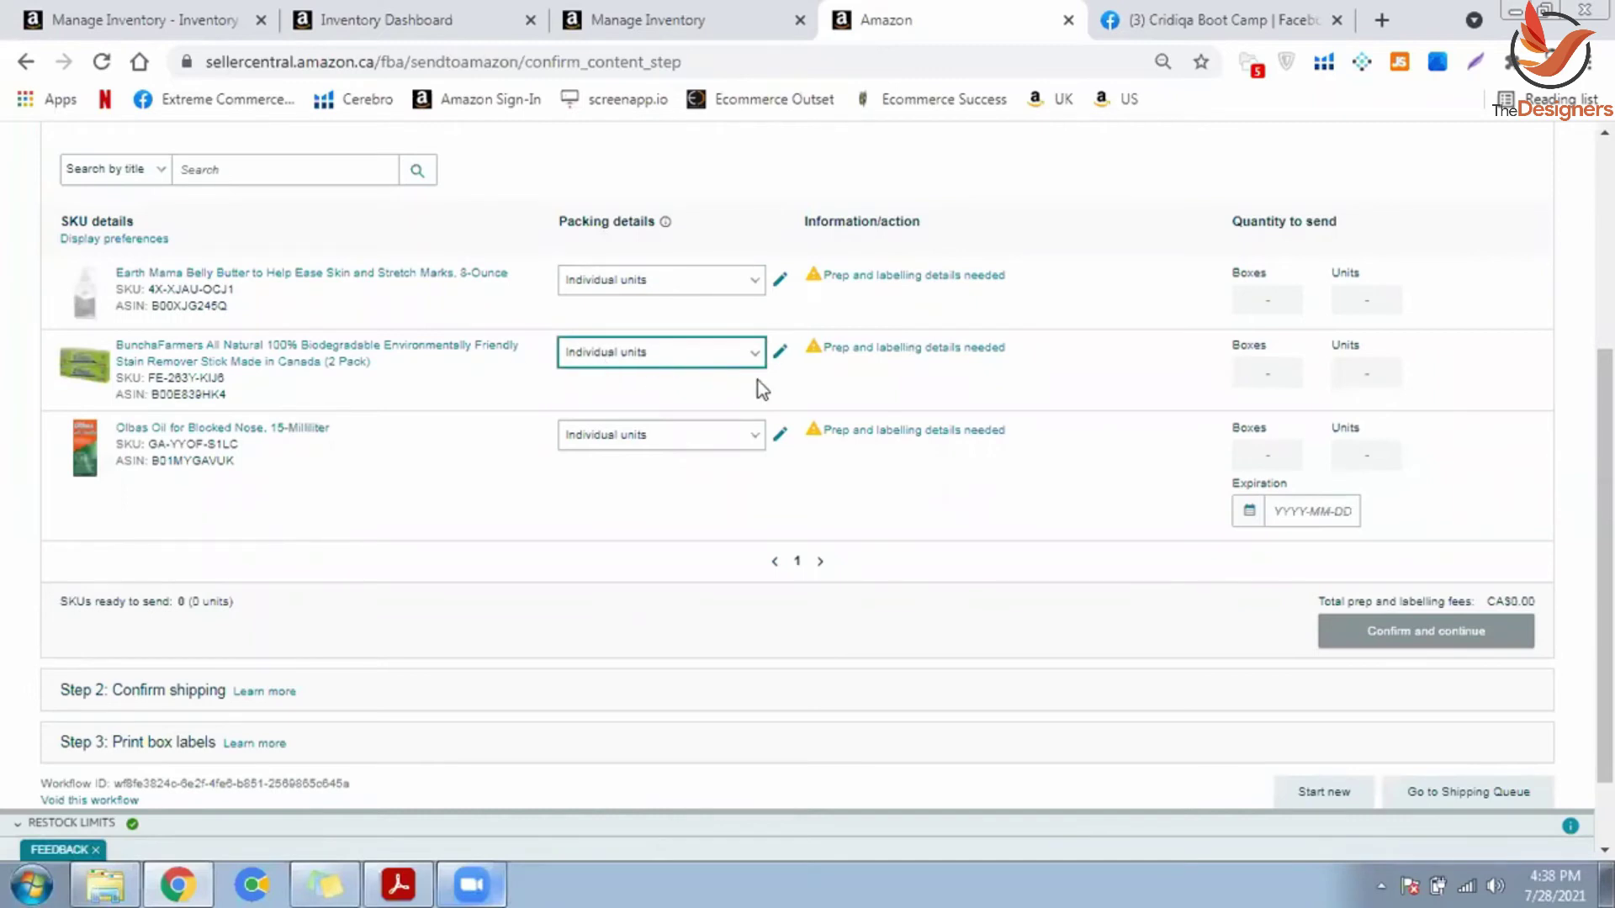
click(914, 350)
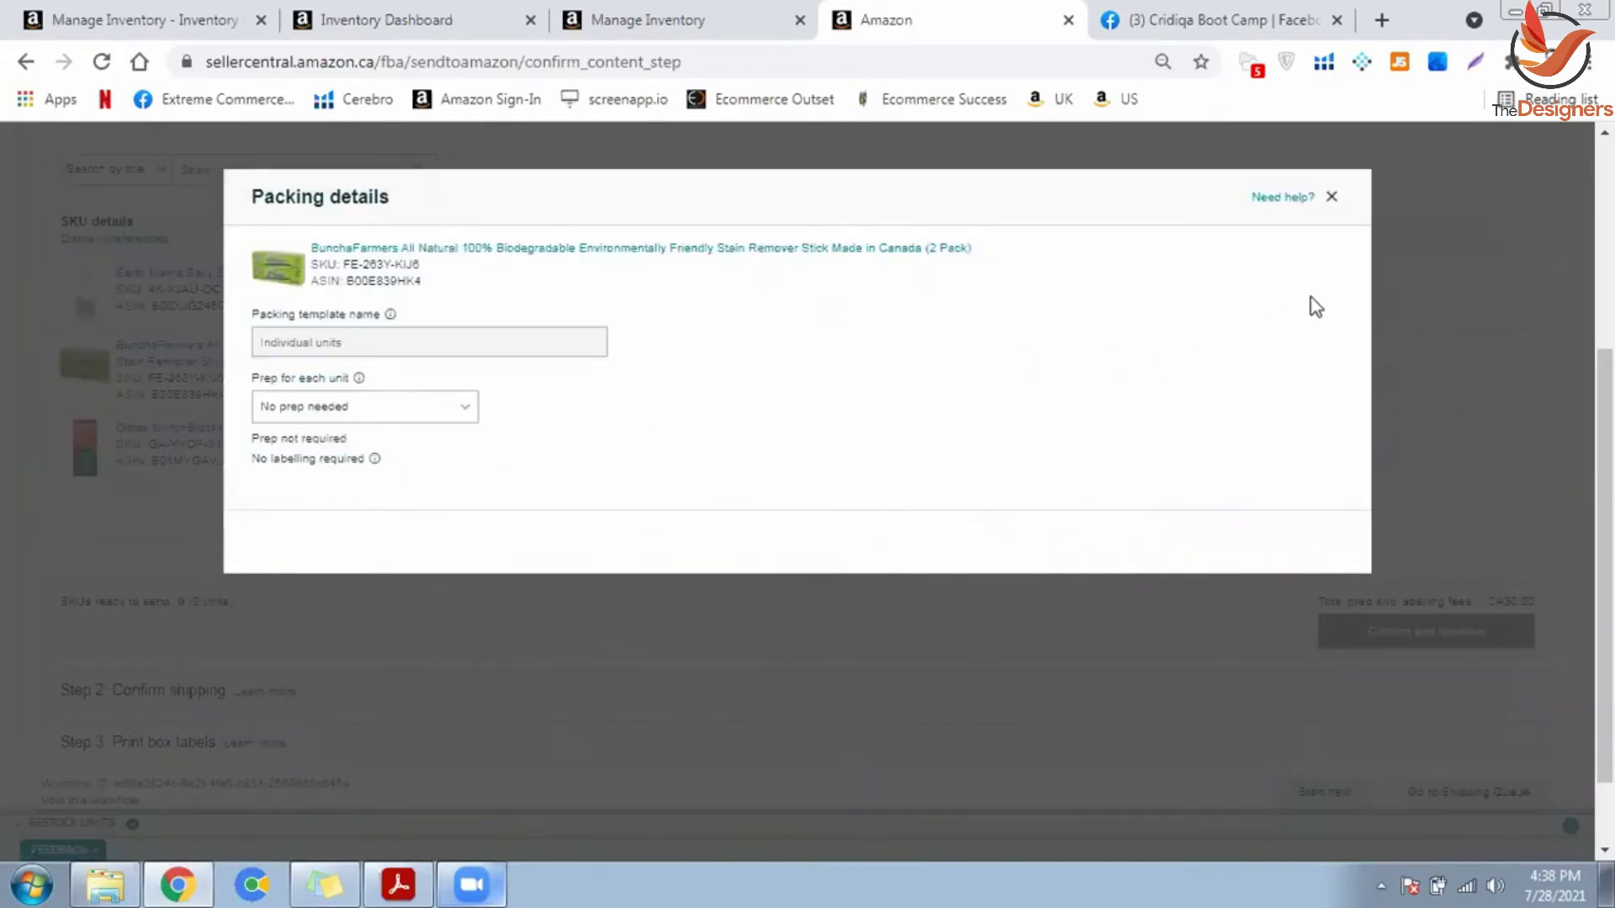
key(Escape)
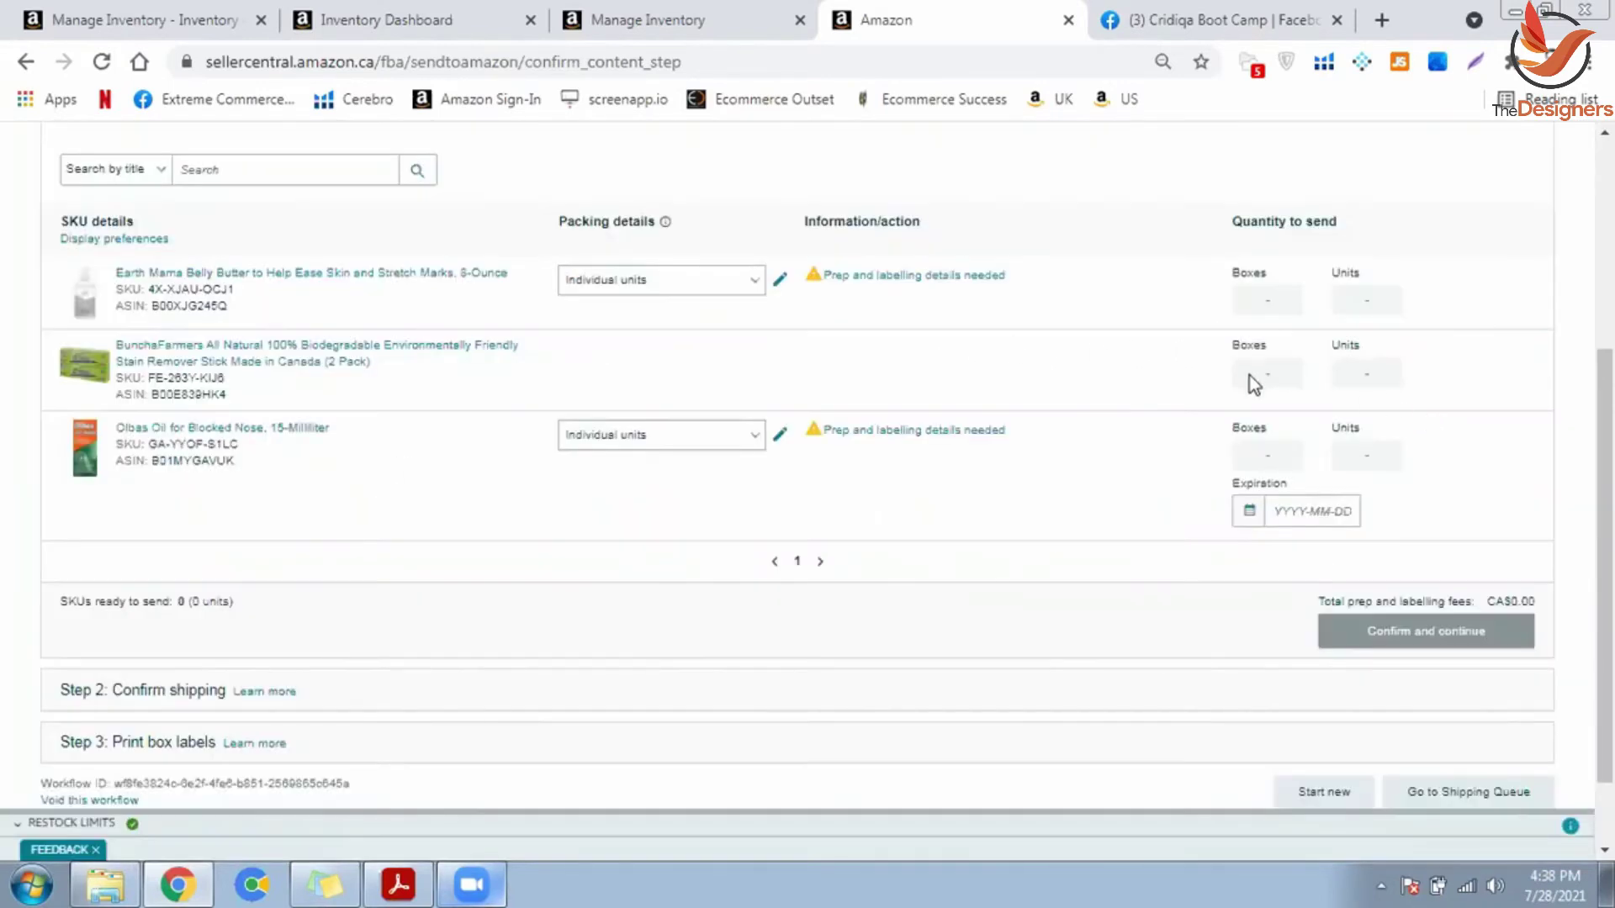
Step: Try to mark 1000 units of the BunchaFarmers product as ready to pack
click(1343, 364)
click(1345, 417)
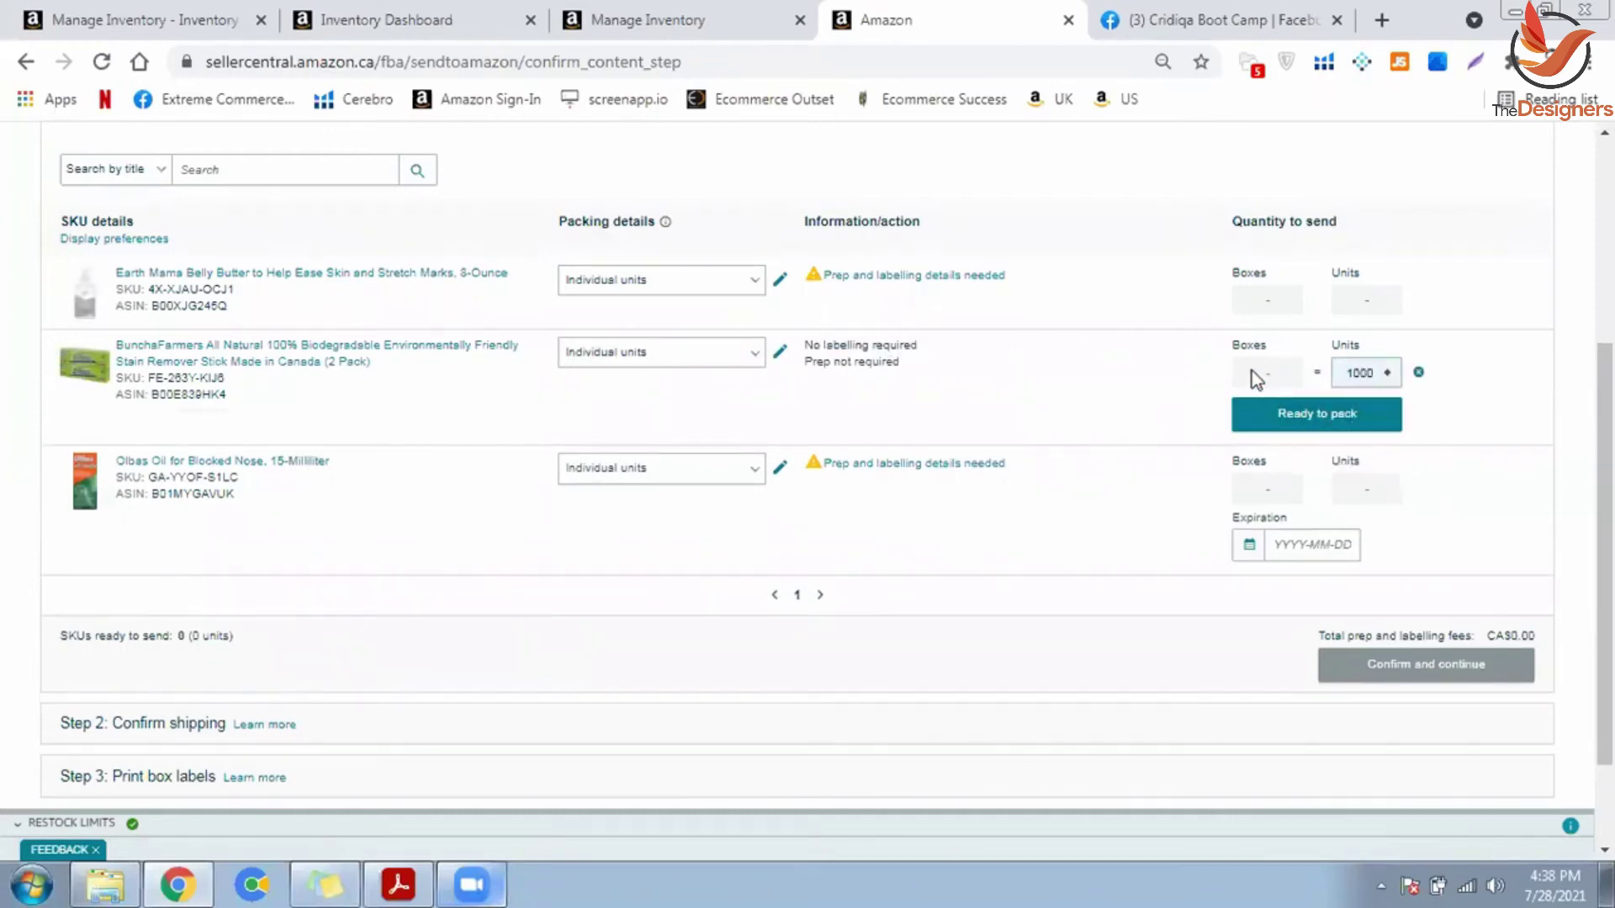
click(1290, 418)
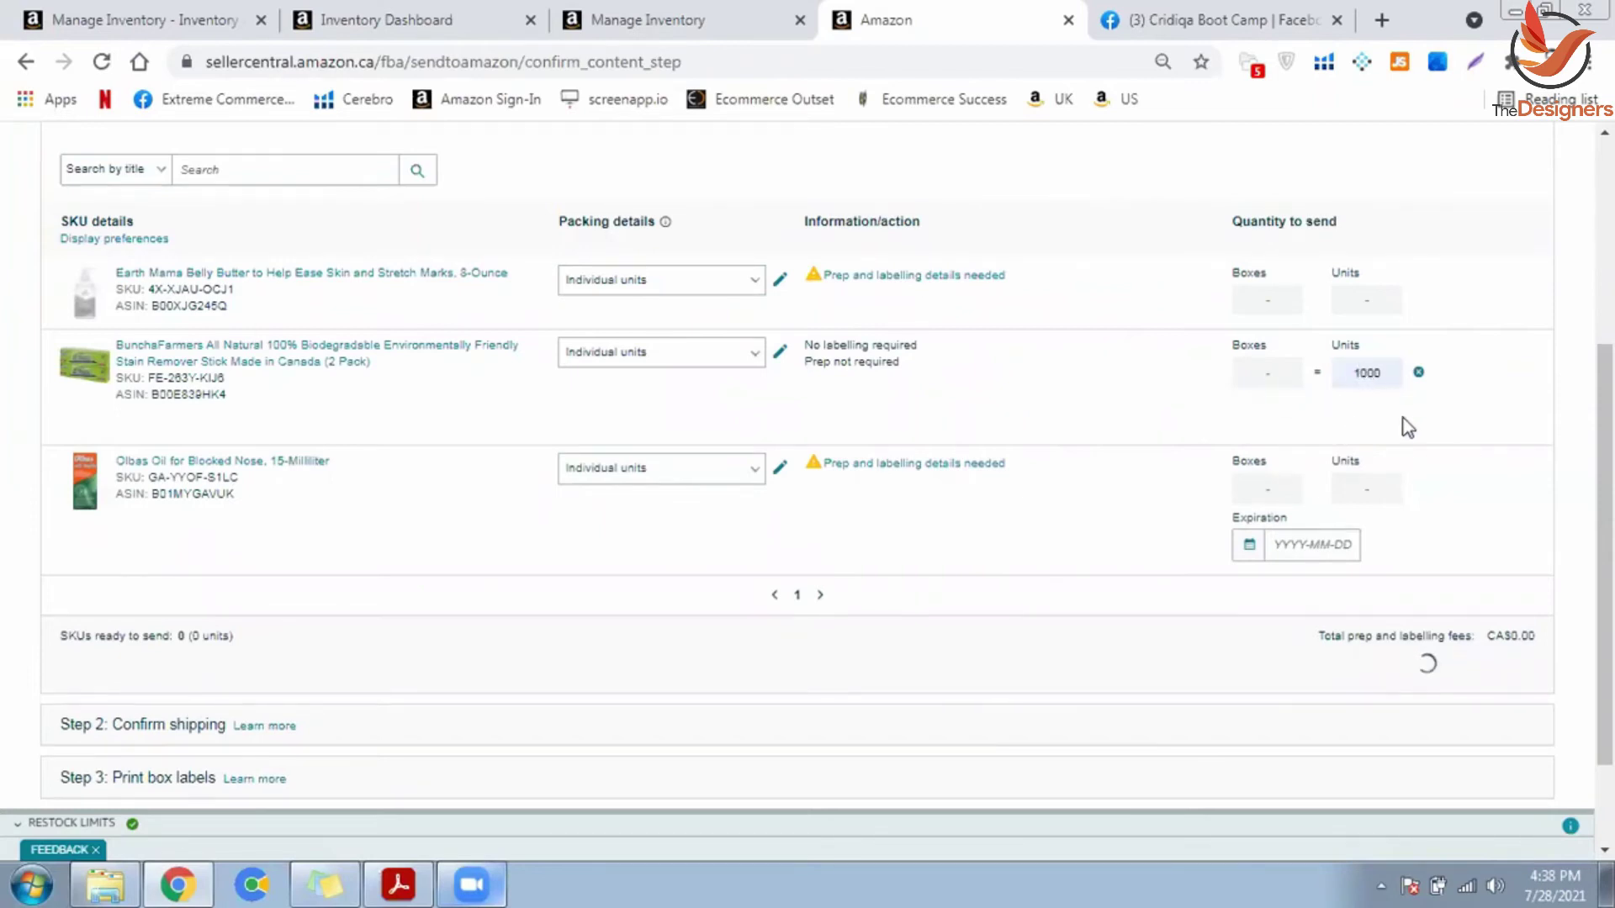
double_click(1376, 376)
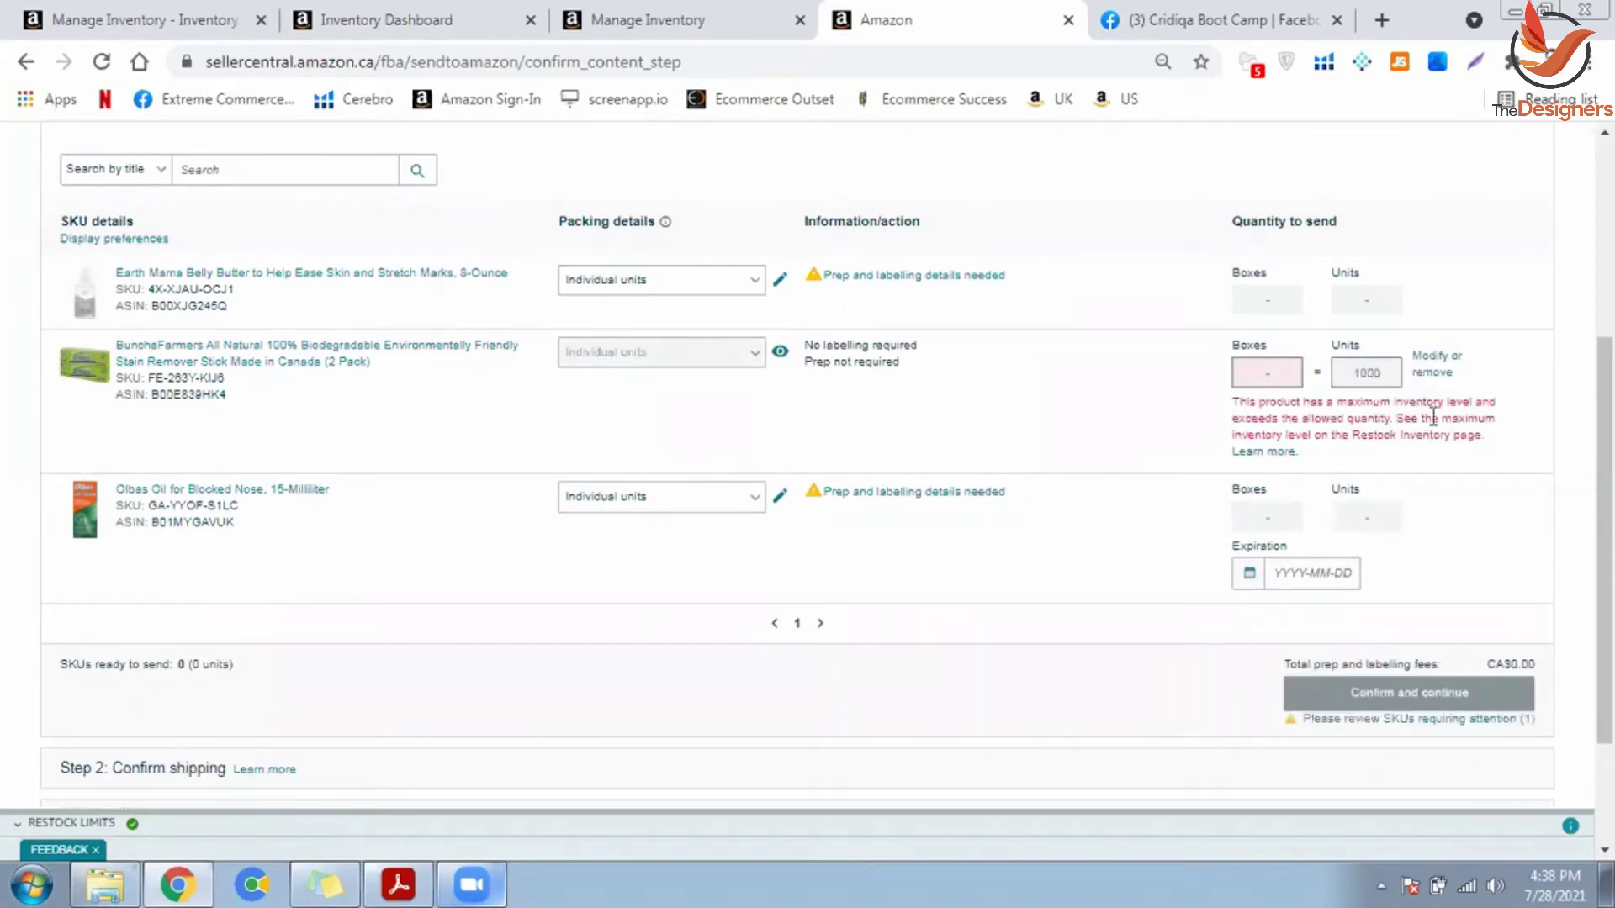
Step: Modify the BunchaFarmers quantity to 90 units and mark it ready to pack
click(1428, 370)
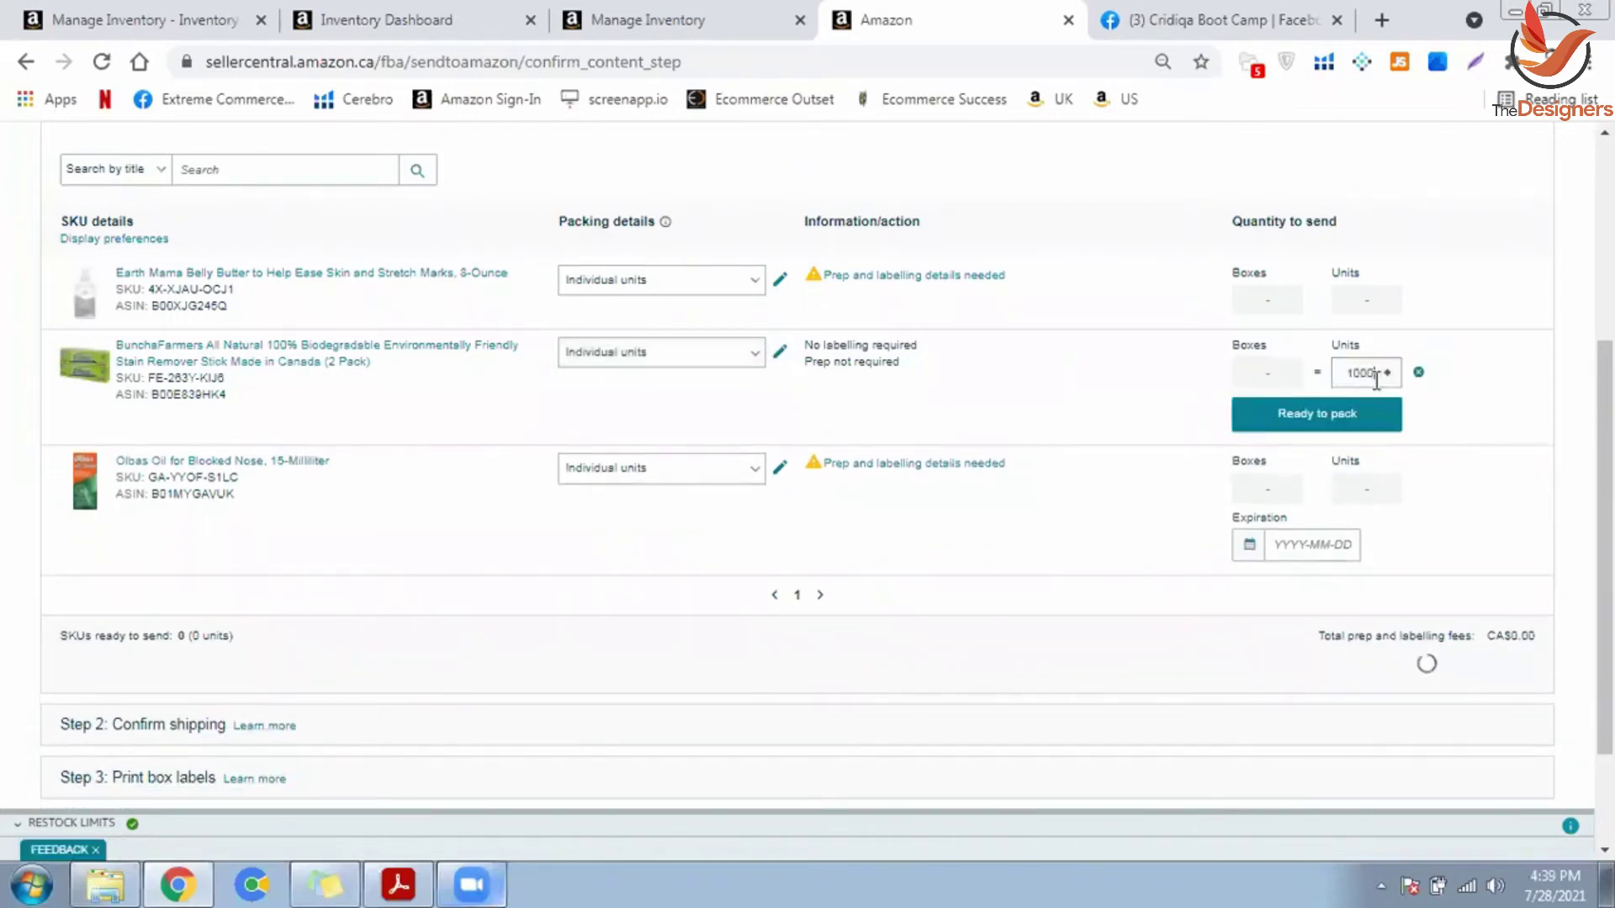
key(BackSpace)
key(BackSpace)
key(BackSpace)
key(BackSpace)
text(80)
click(1379, 413)
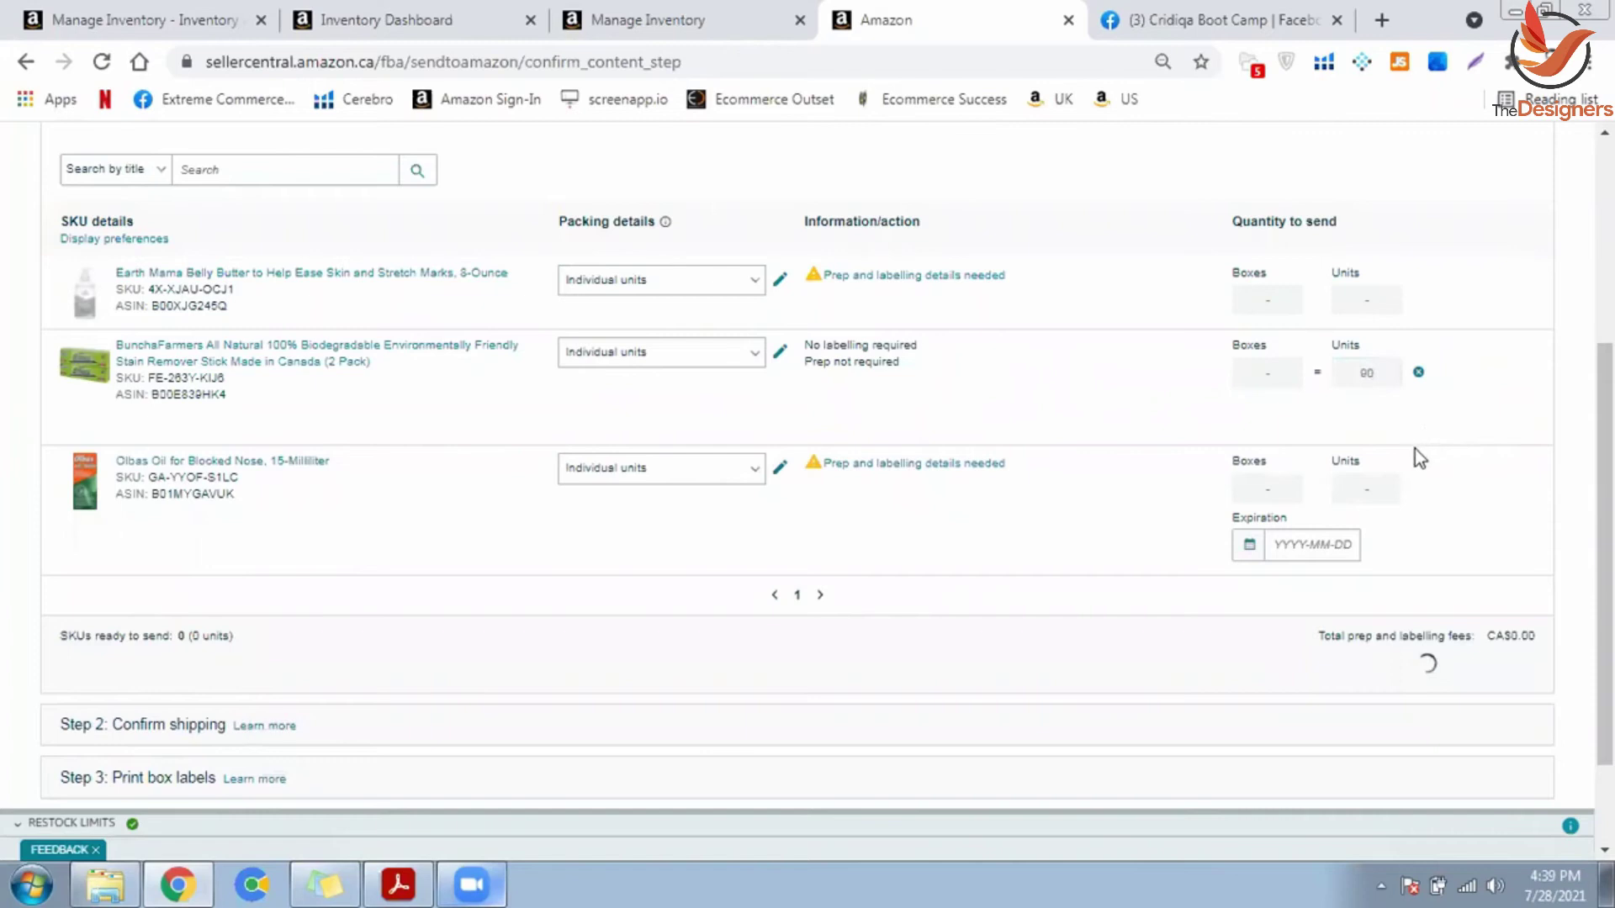
Step: Continue to packing individual units and confirm that multiple boxes will be needed for pack group 1
scroll(1412, 421, down, 2)
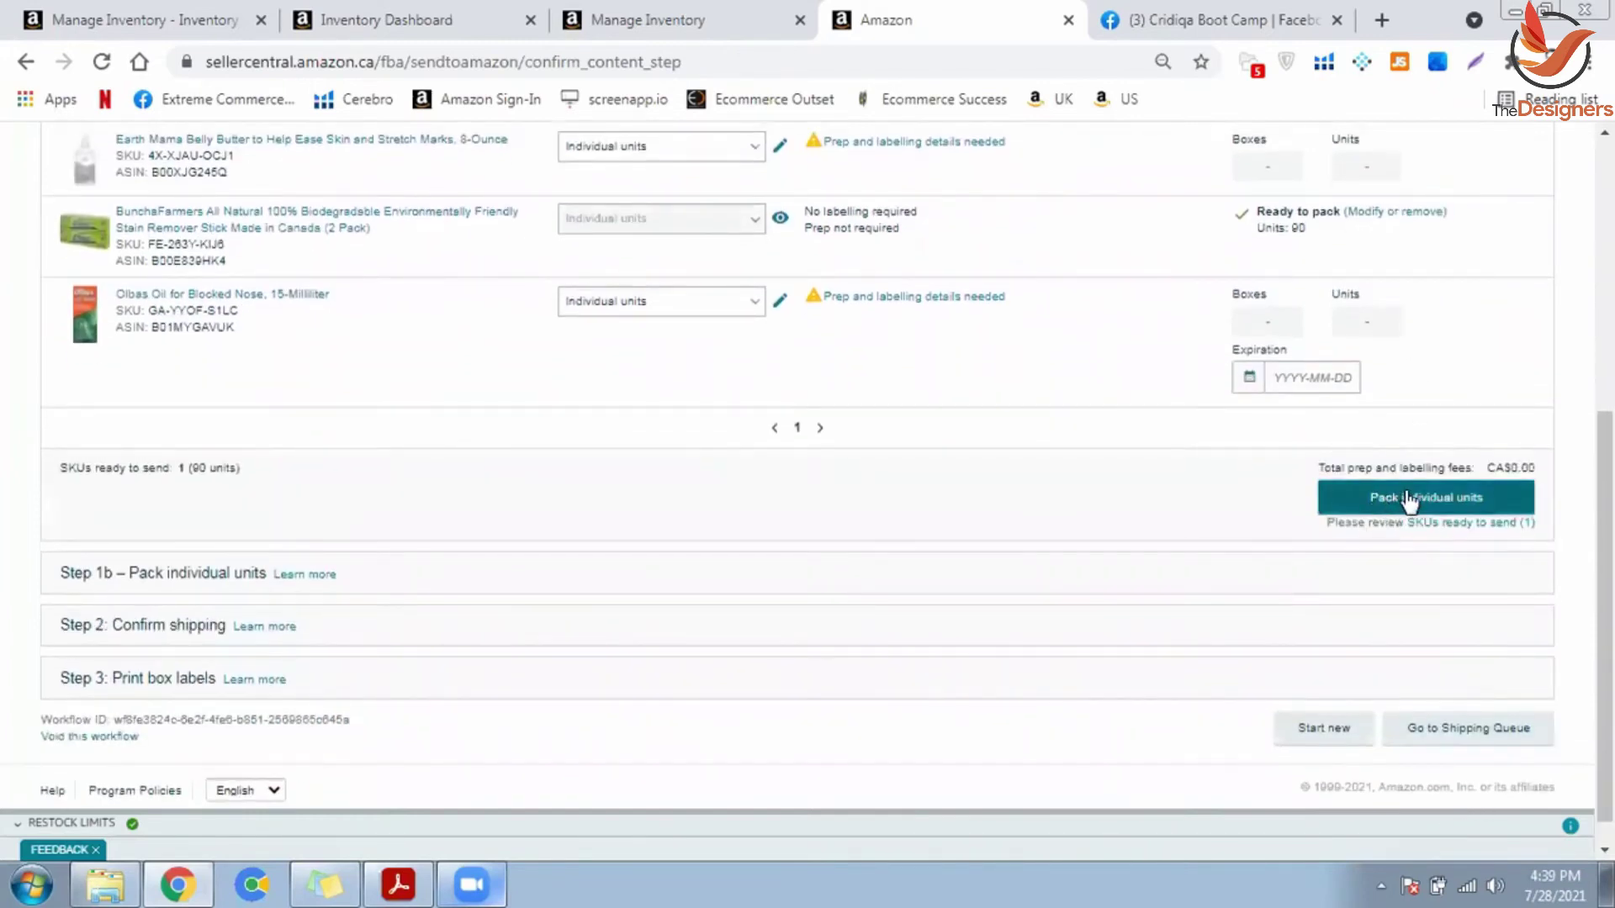
click(1476, 498)
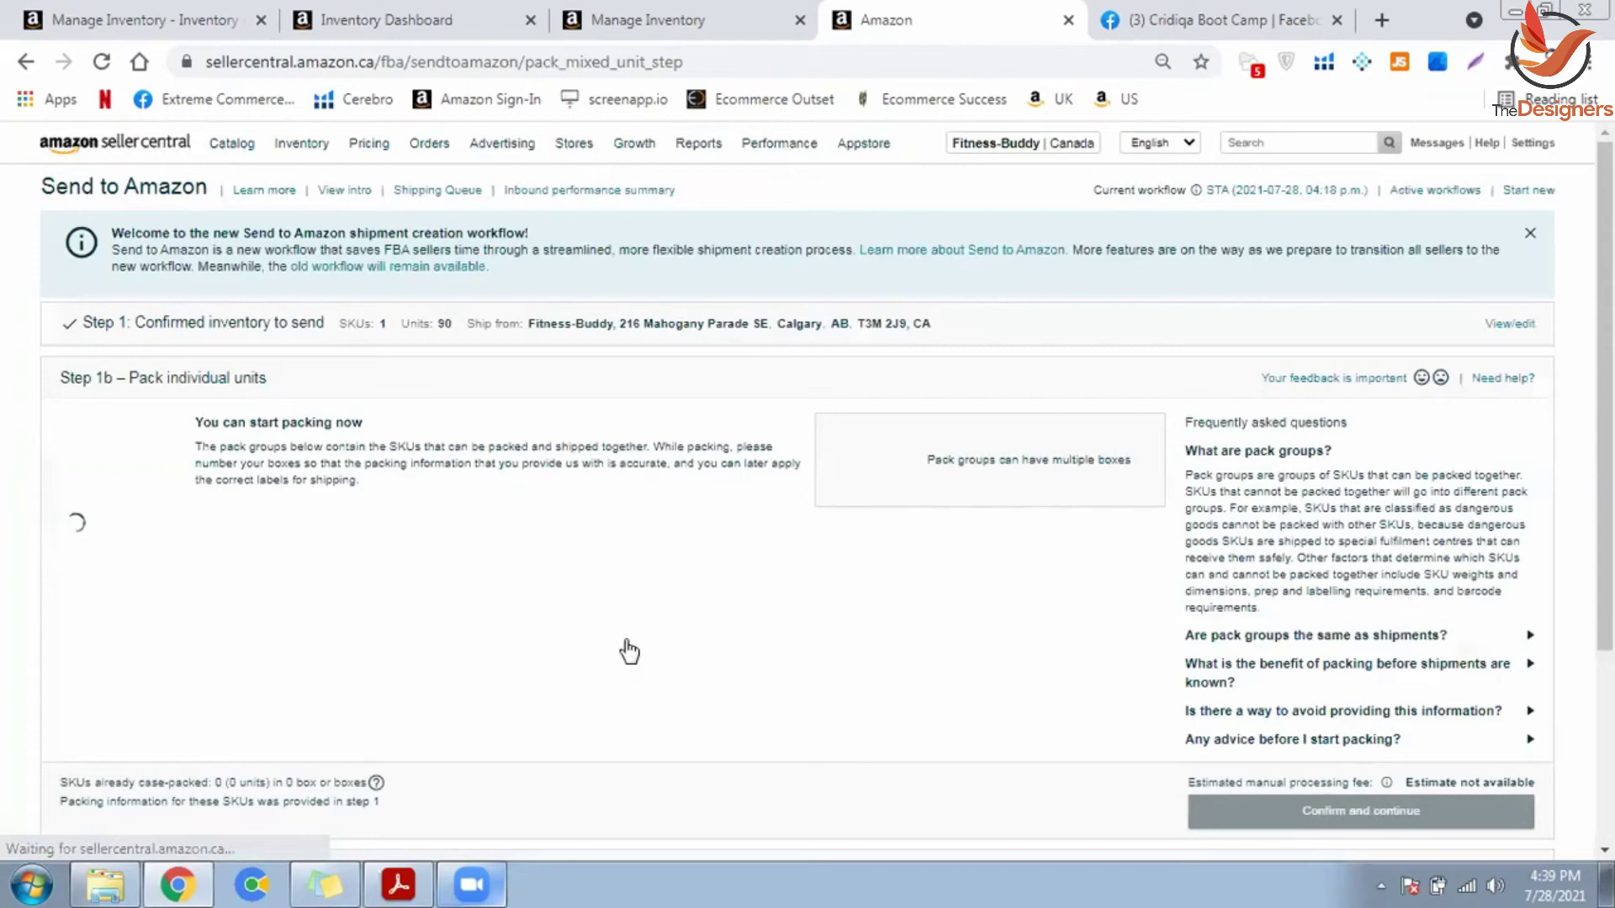
click(637, 673)
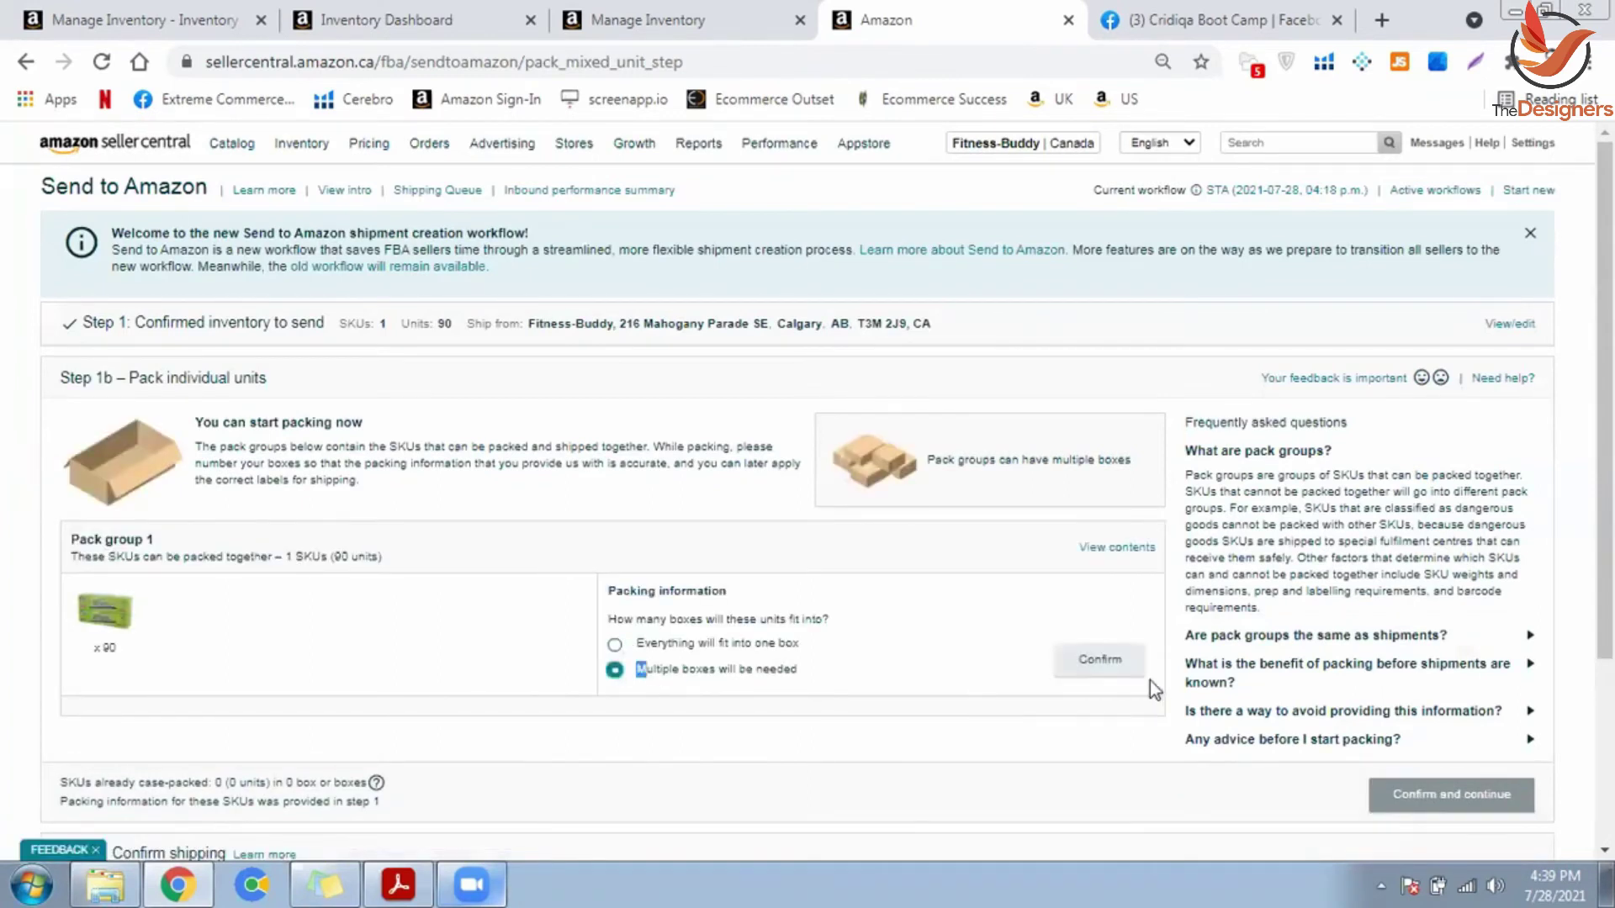
click(1119, 668)
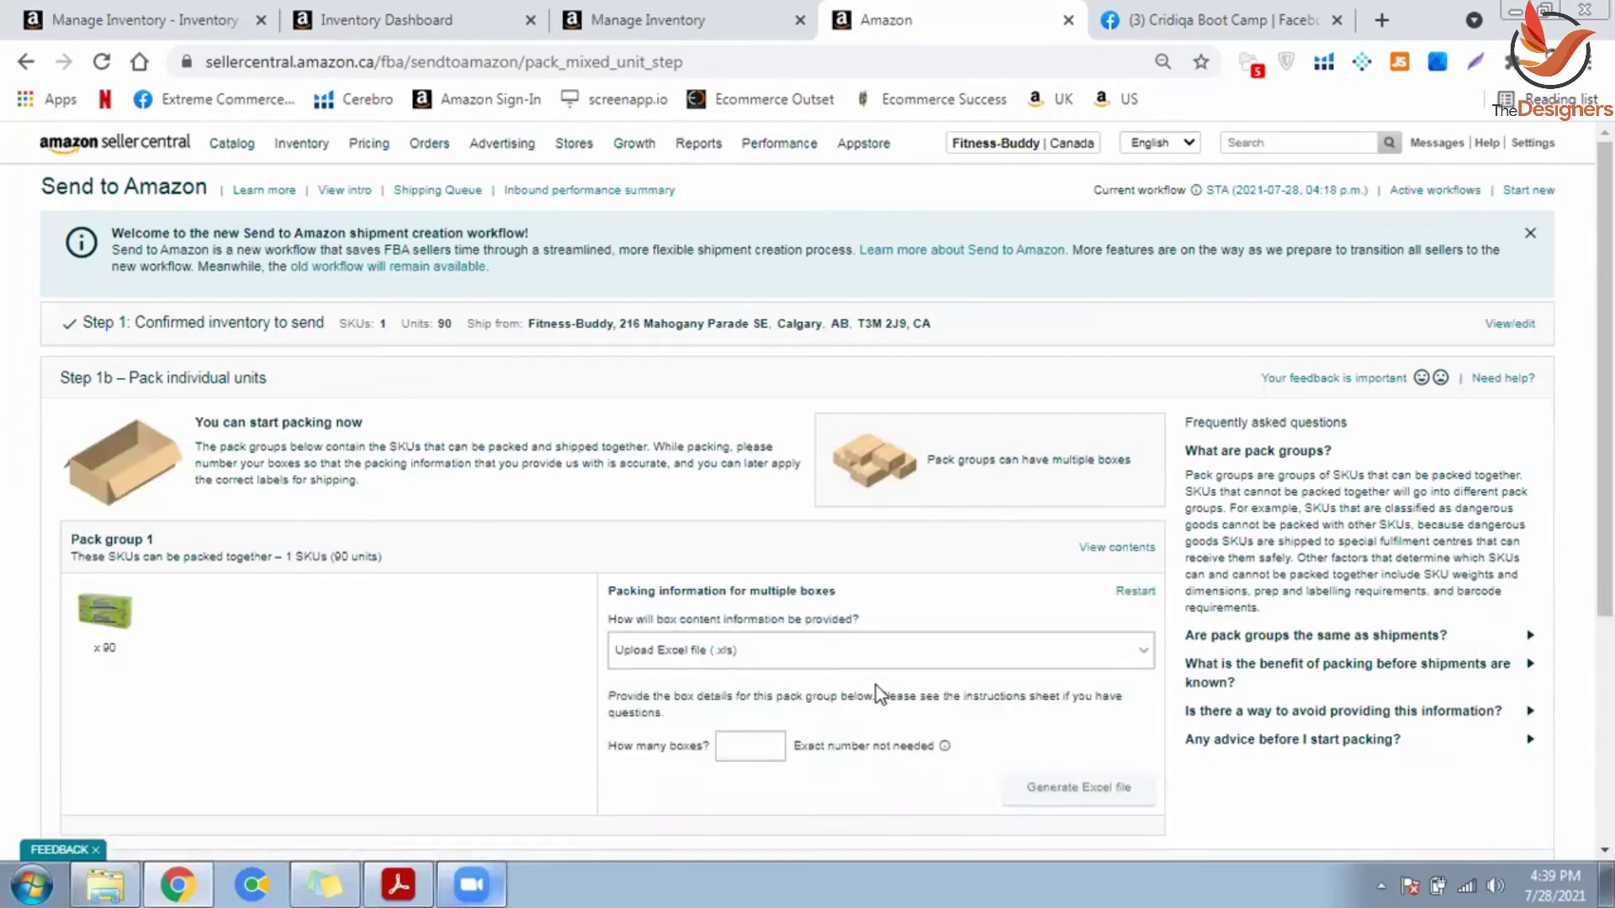
Step: Review the ways to provide box contents, try entry through a web form, and return to Upload Excel file (.xls)
mouse_move(944, 746)
scroll(1034, 743, down, 3)
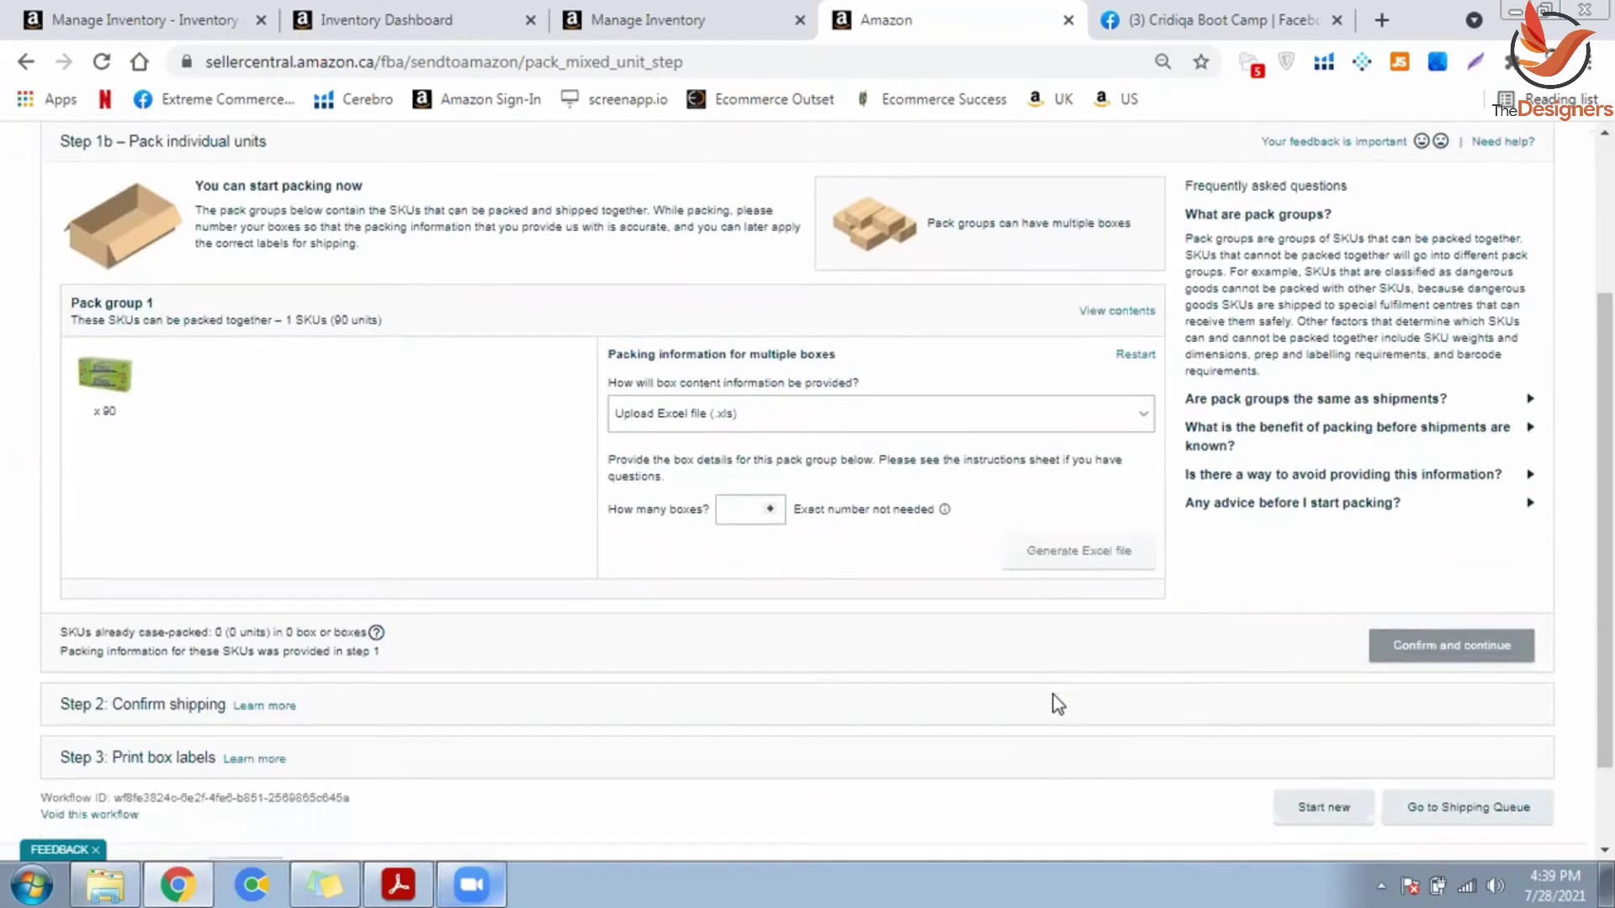
click(1142, 416)
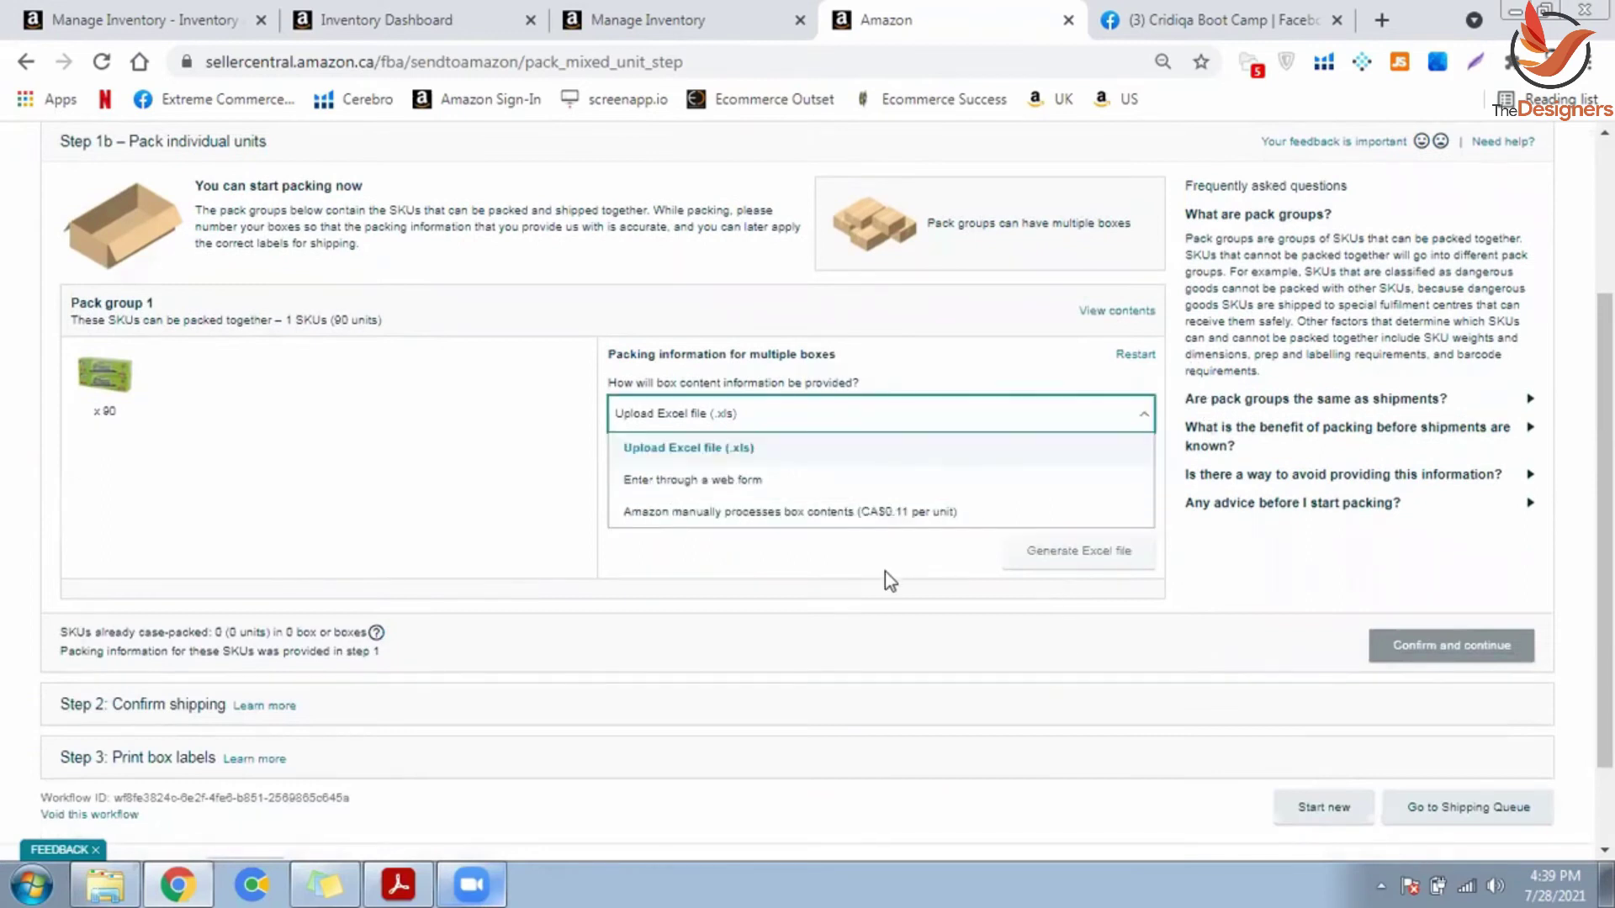
click(839, 479)
drag(608, 462, 768, 447)
click(961, 423)
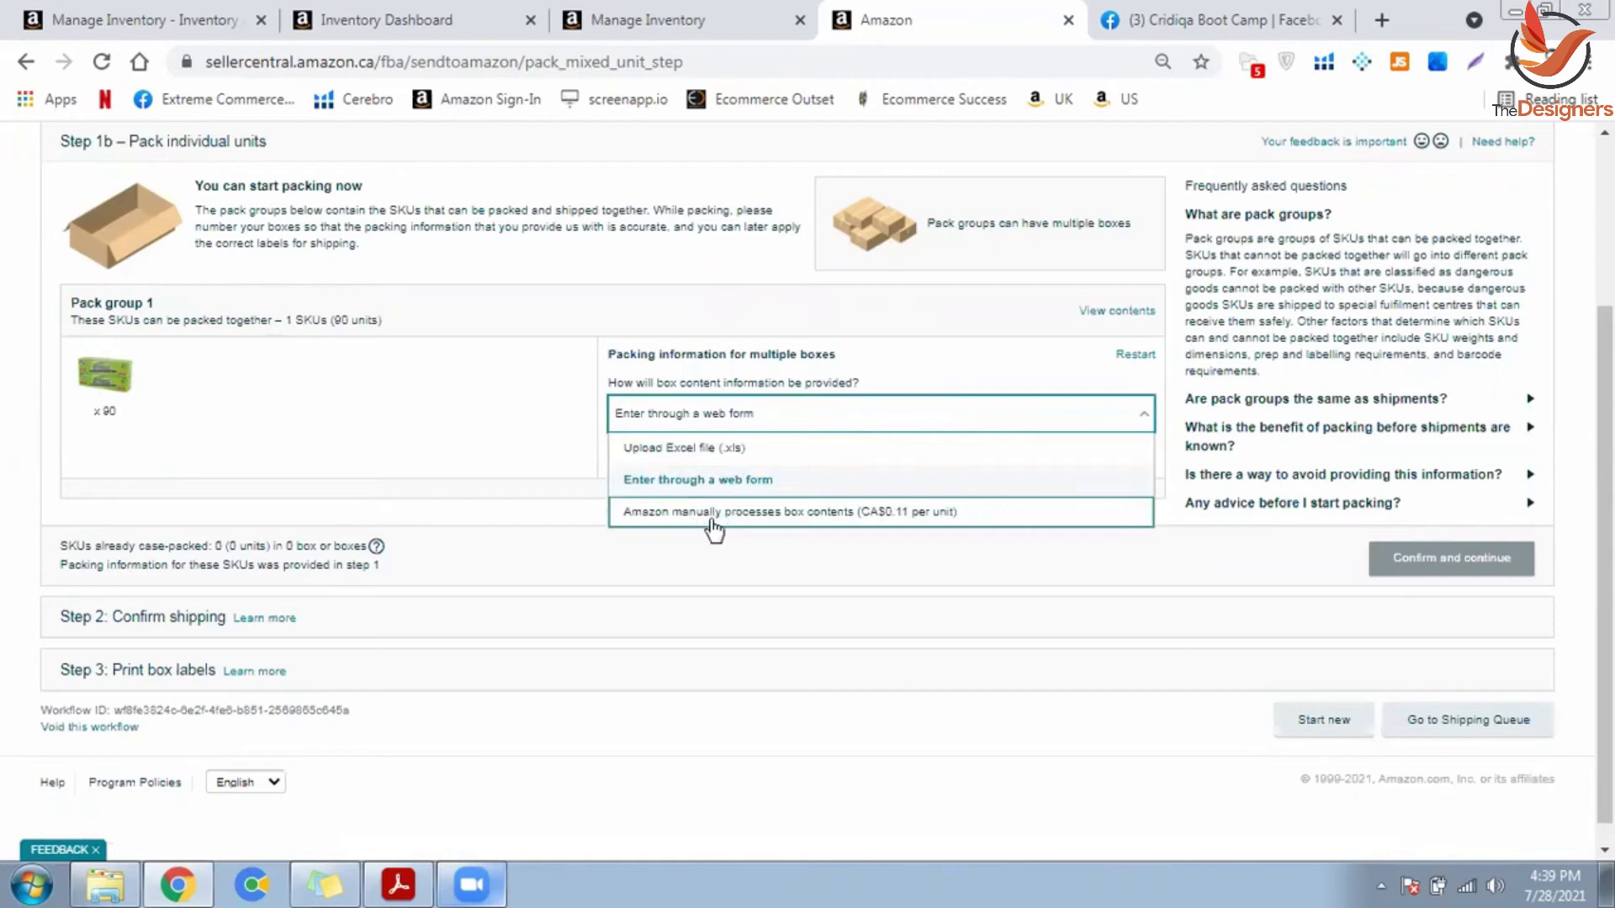
click(685, 448)
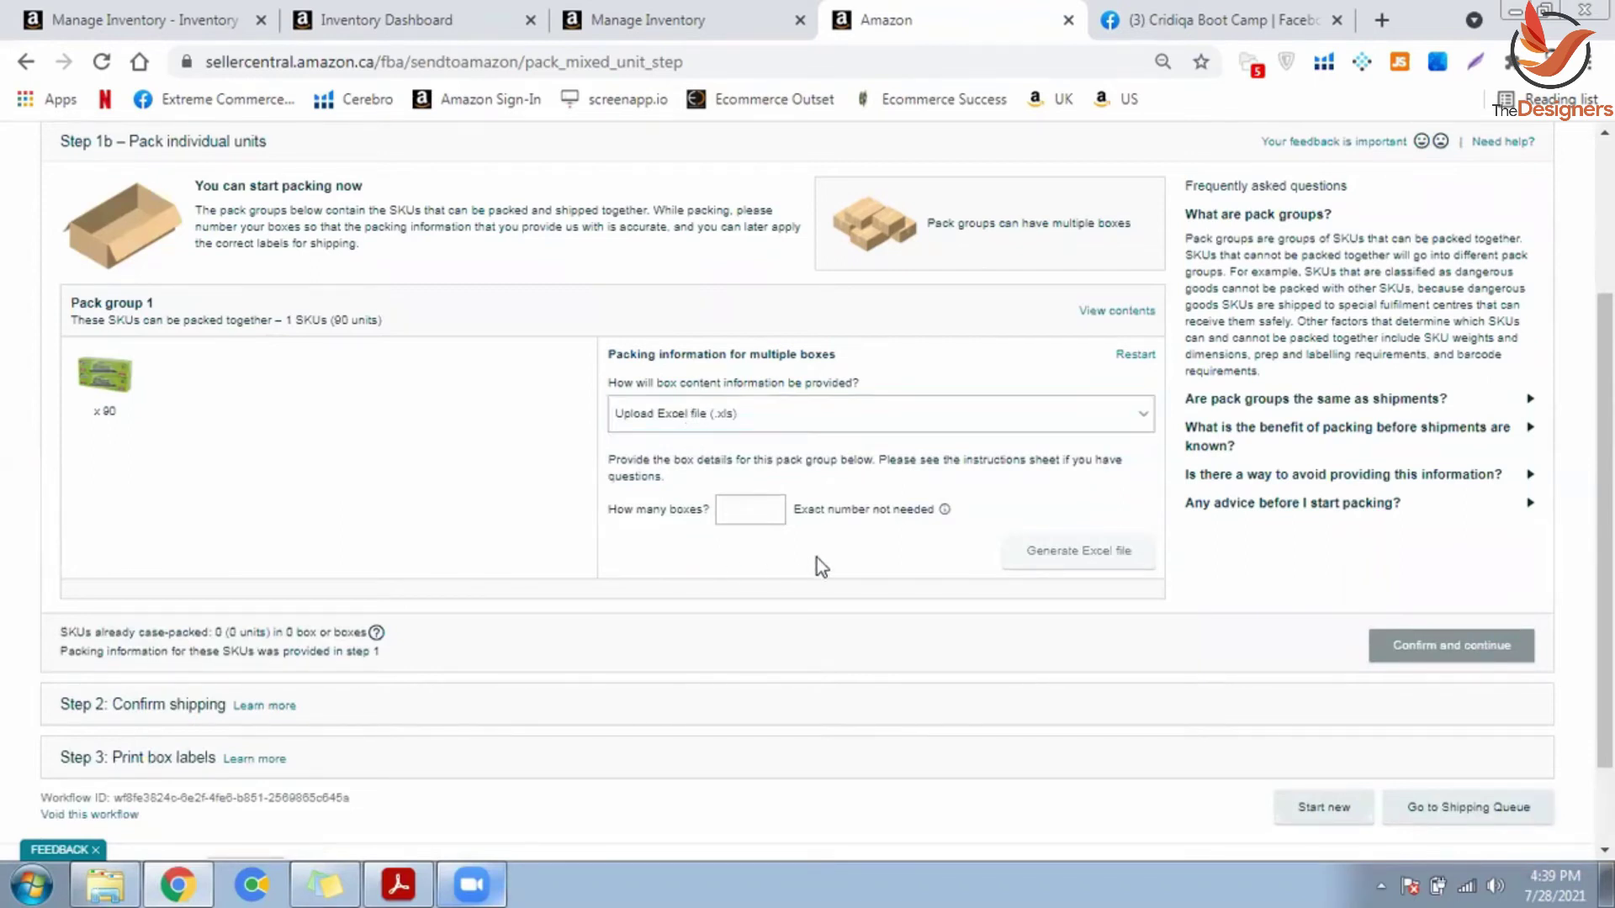
Step: Set the number of boxes for pack group 1 to 9 and generate the Excel file
click(770, 506)
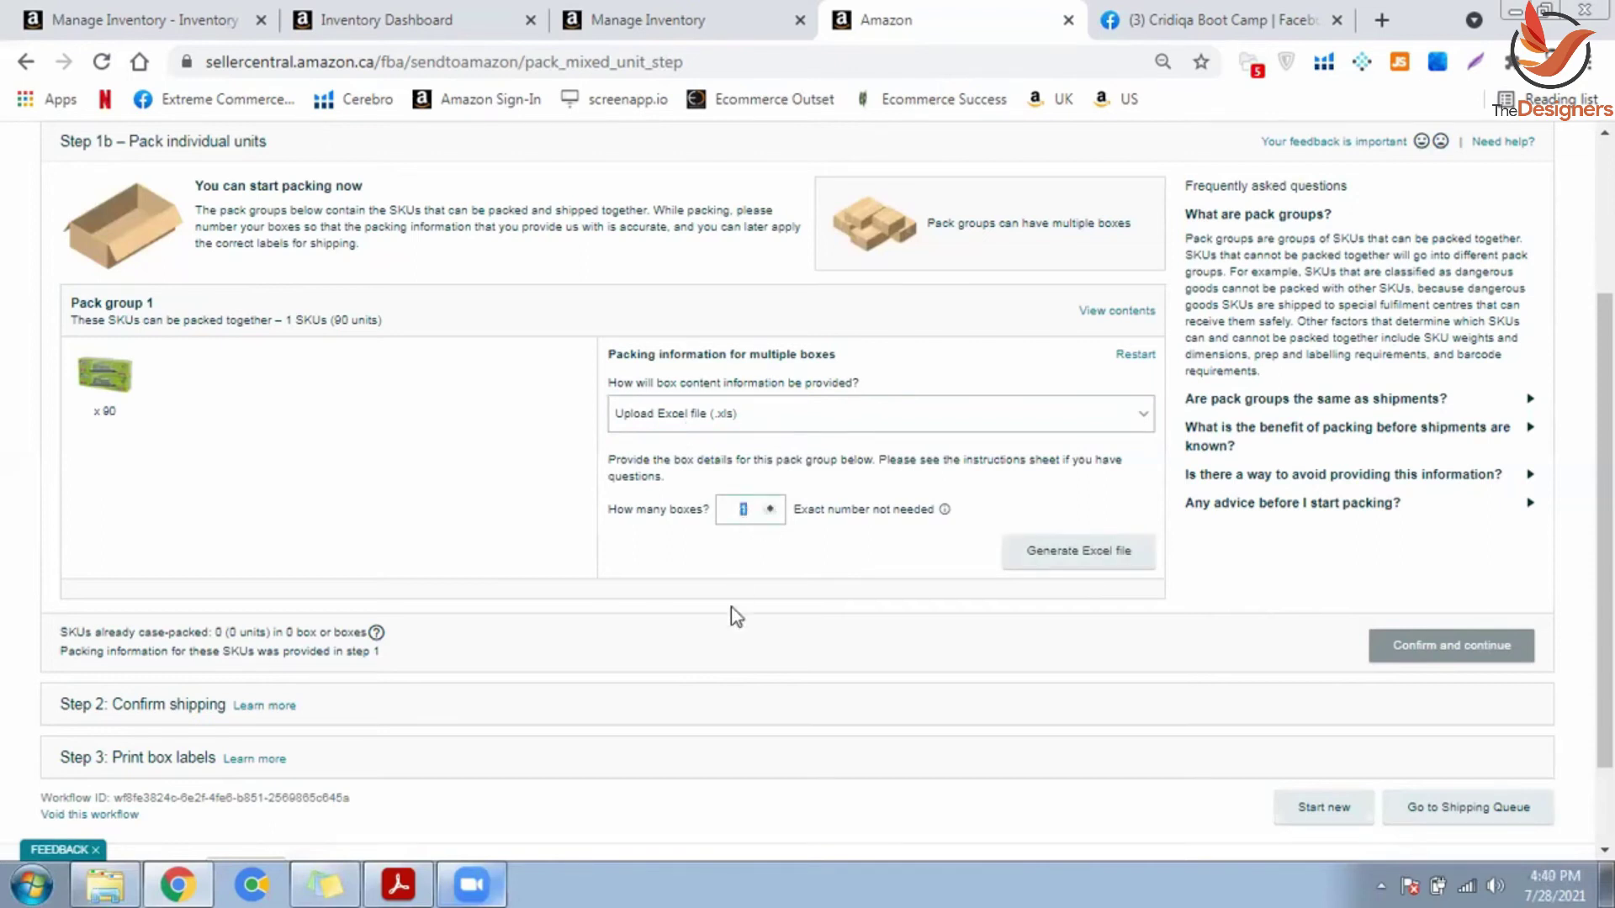
key(BackSpace)
text(9)
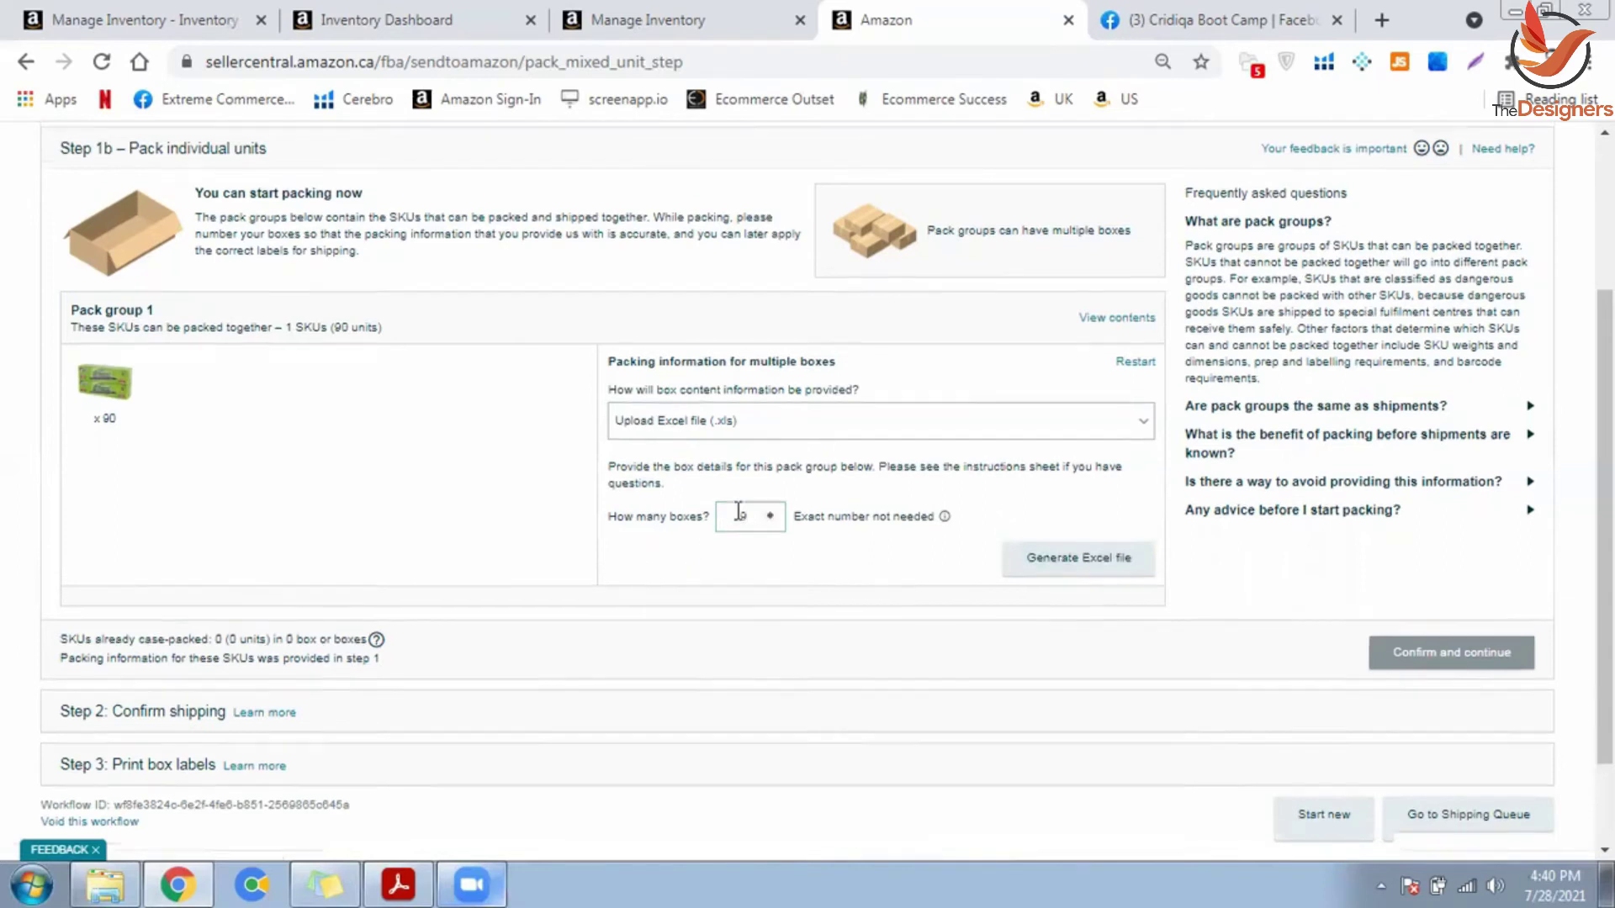
scroll(1450, 355, up, 3)
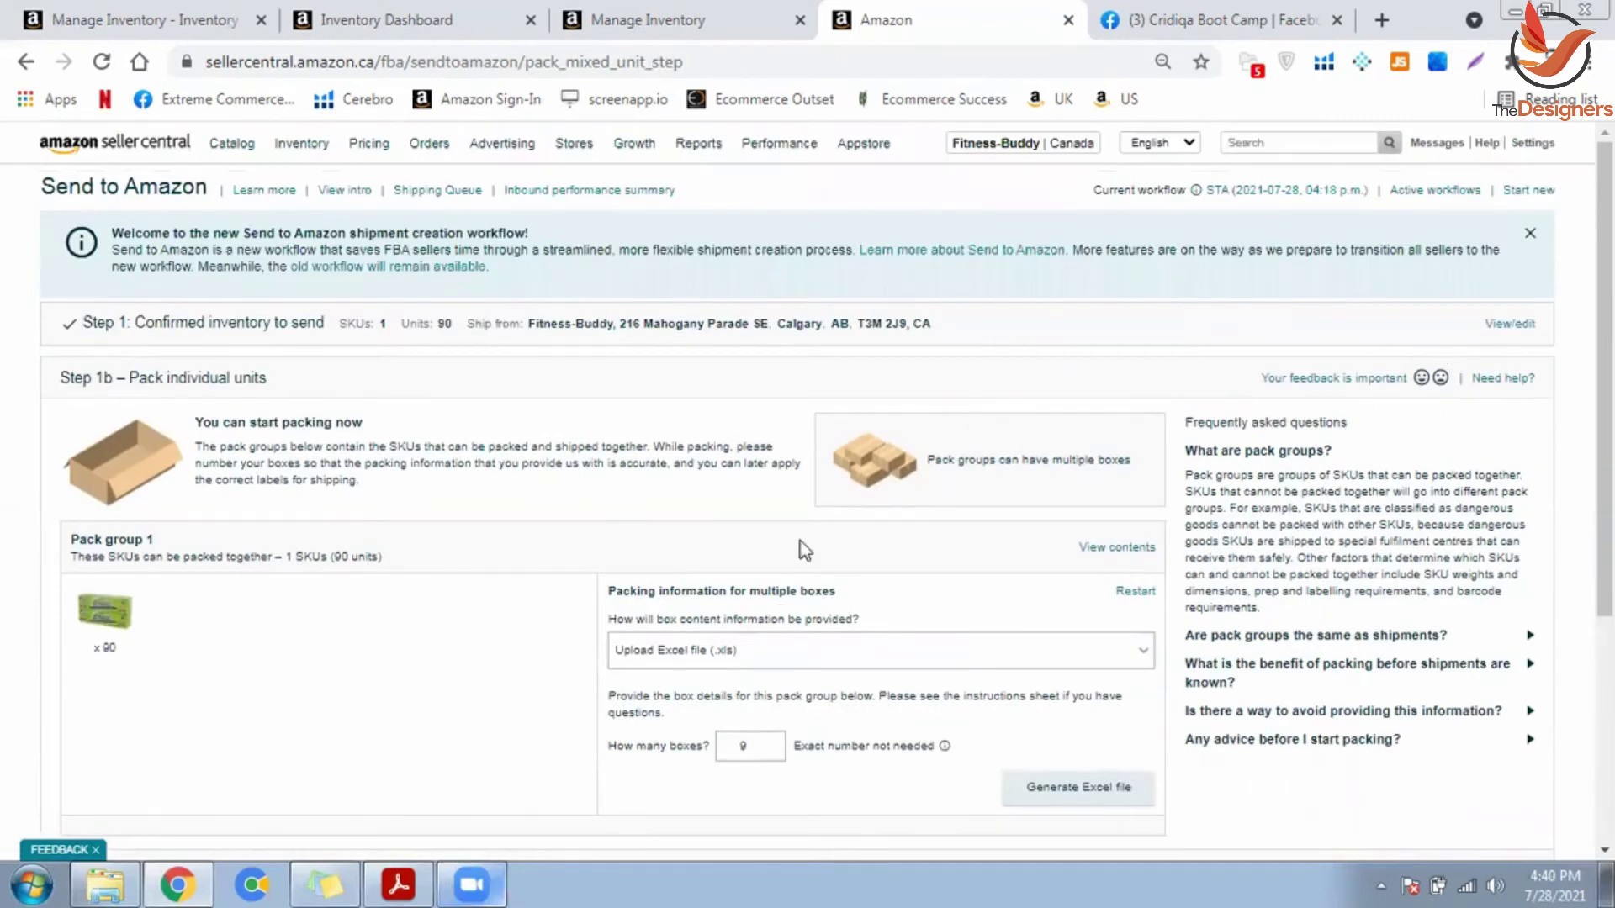
scroll(756, 629, down, 3)
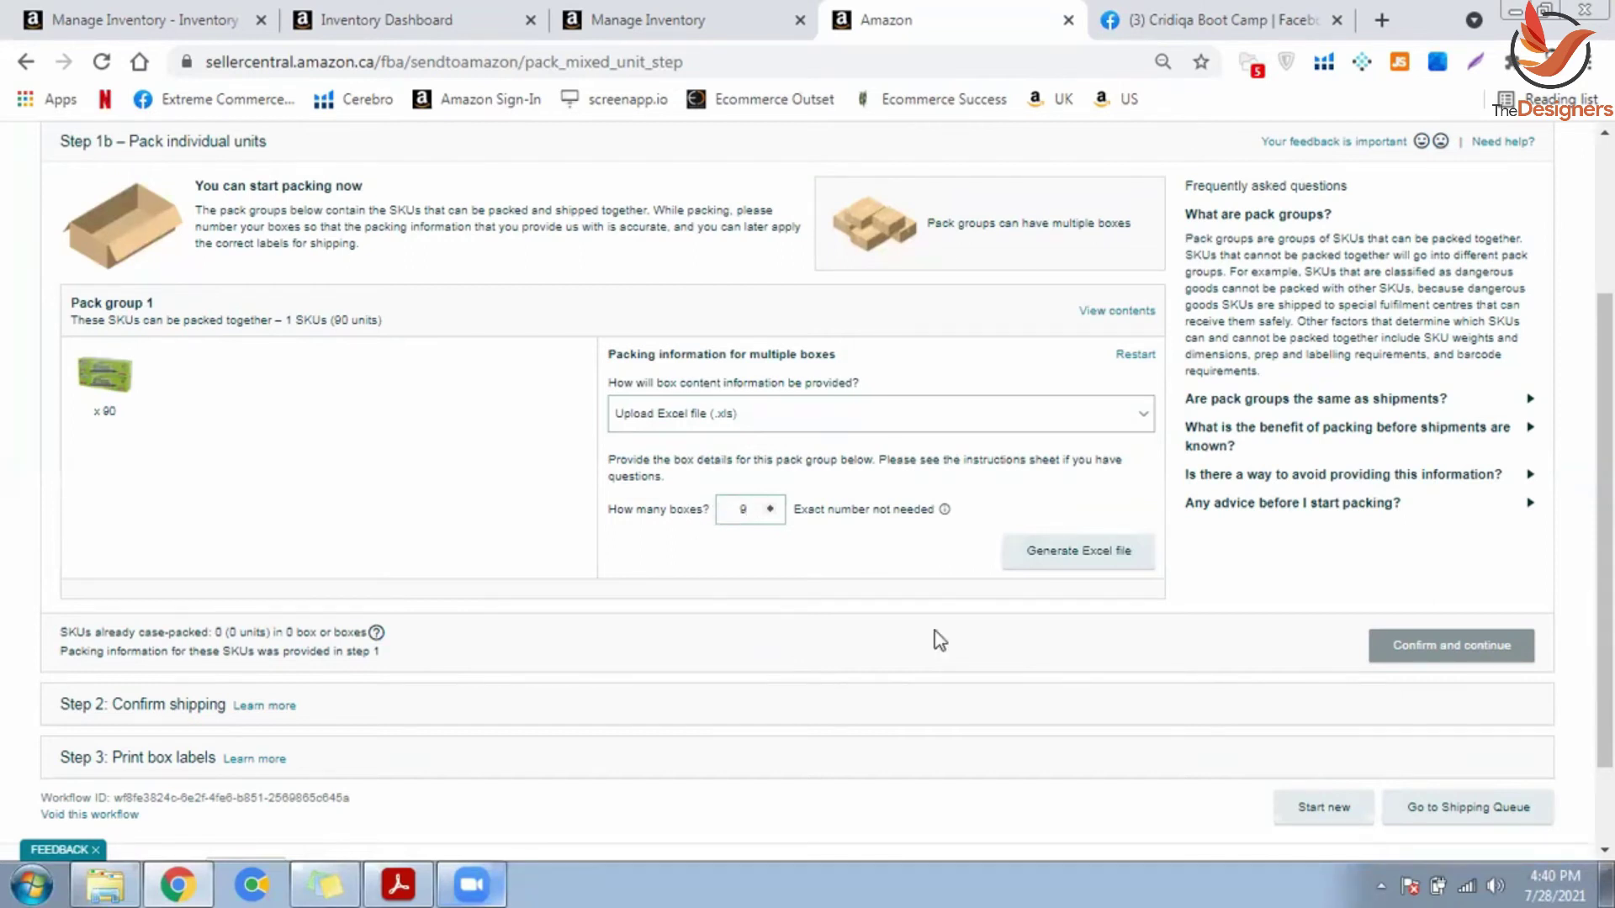
click(1118, 564)
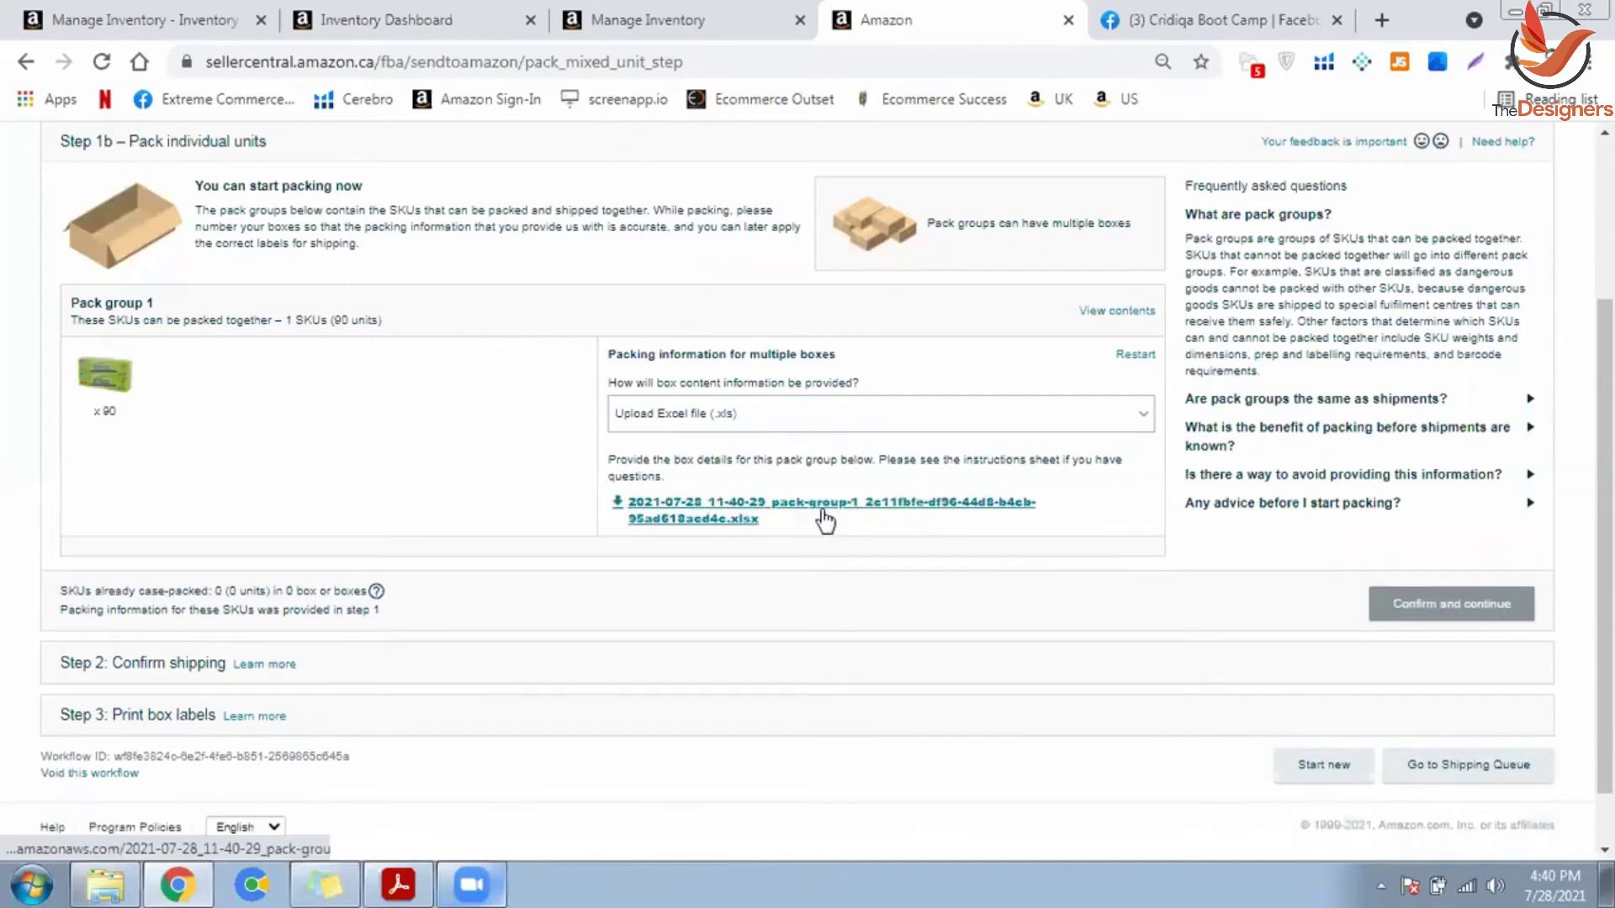
Step: Download the generated pack group 1 workbook, open it in Excel, and enable editing
click(746, 518)
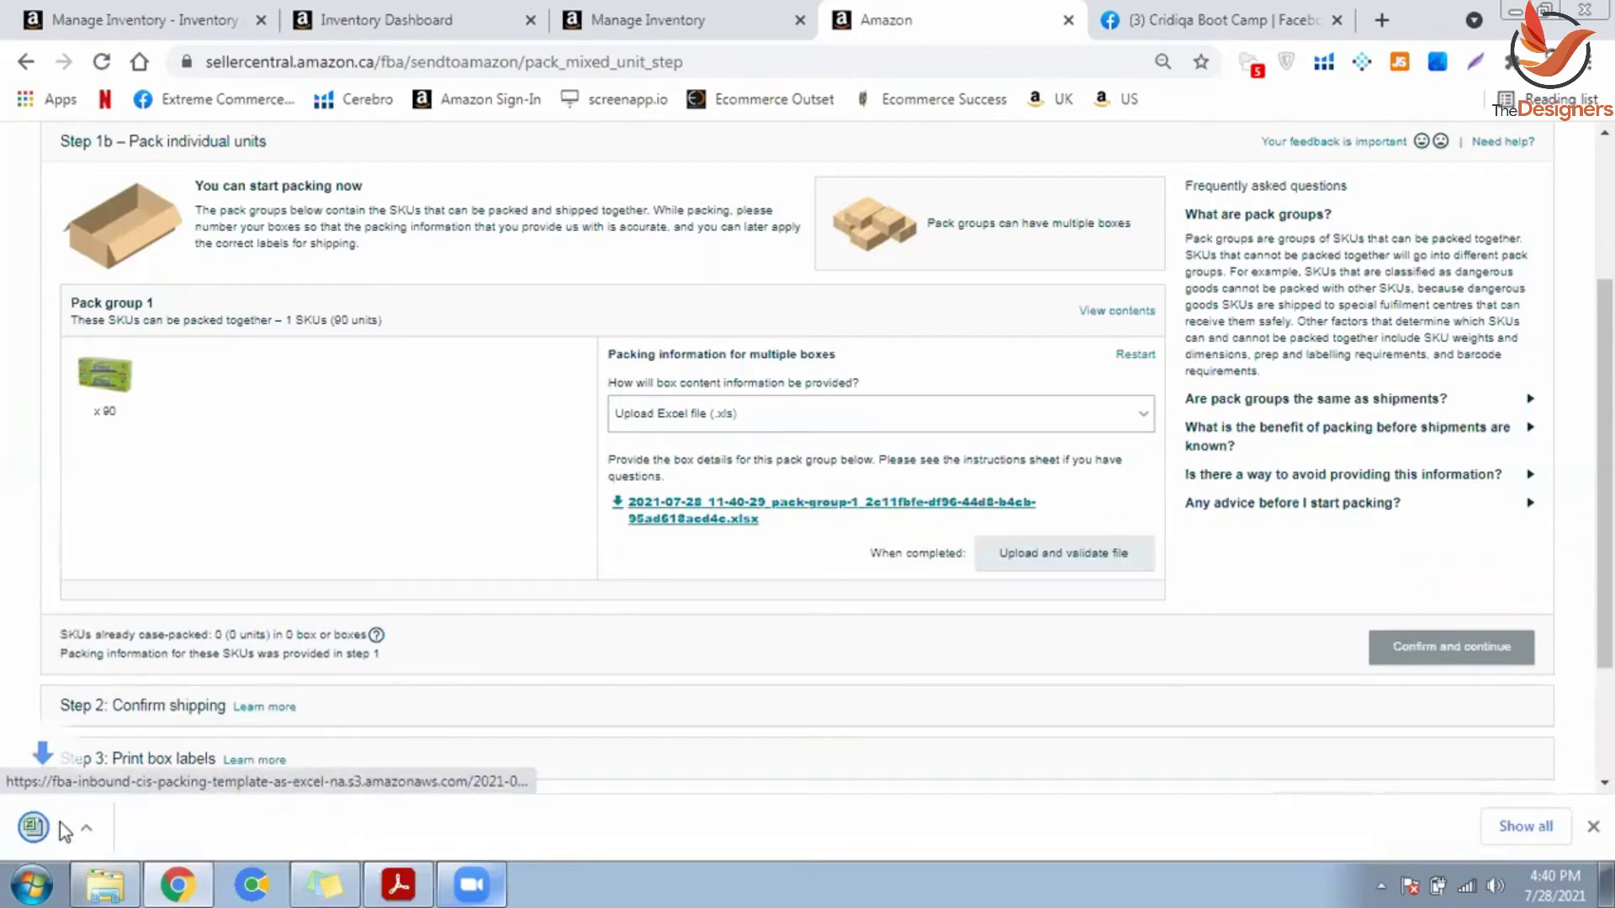
click(74, 814)
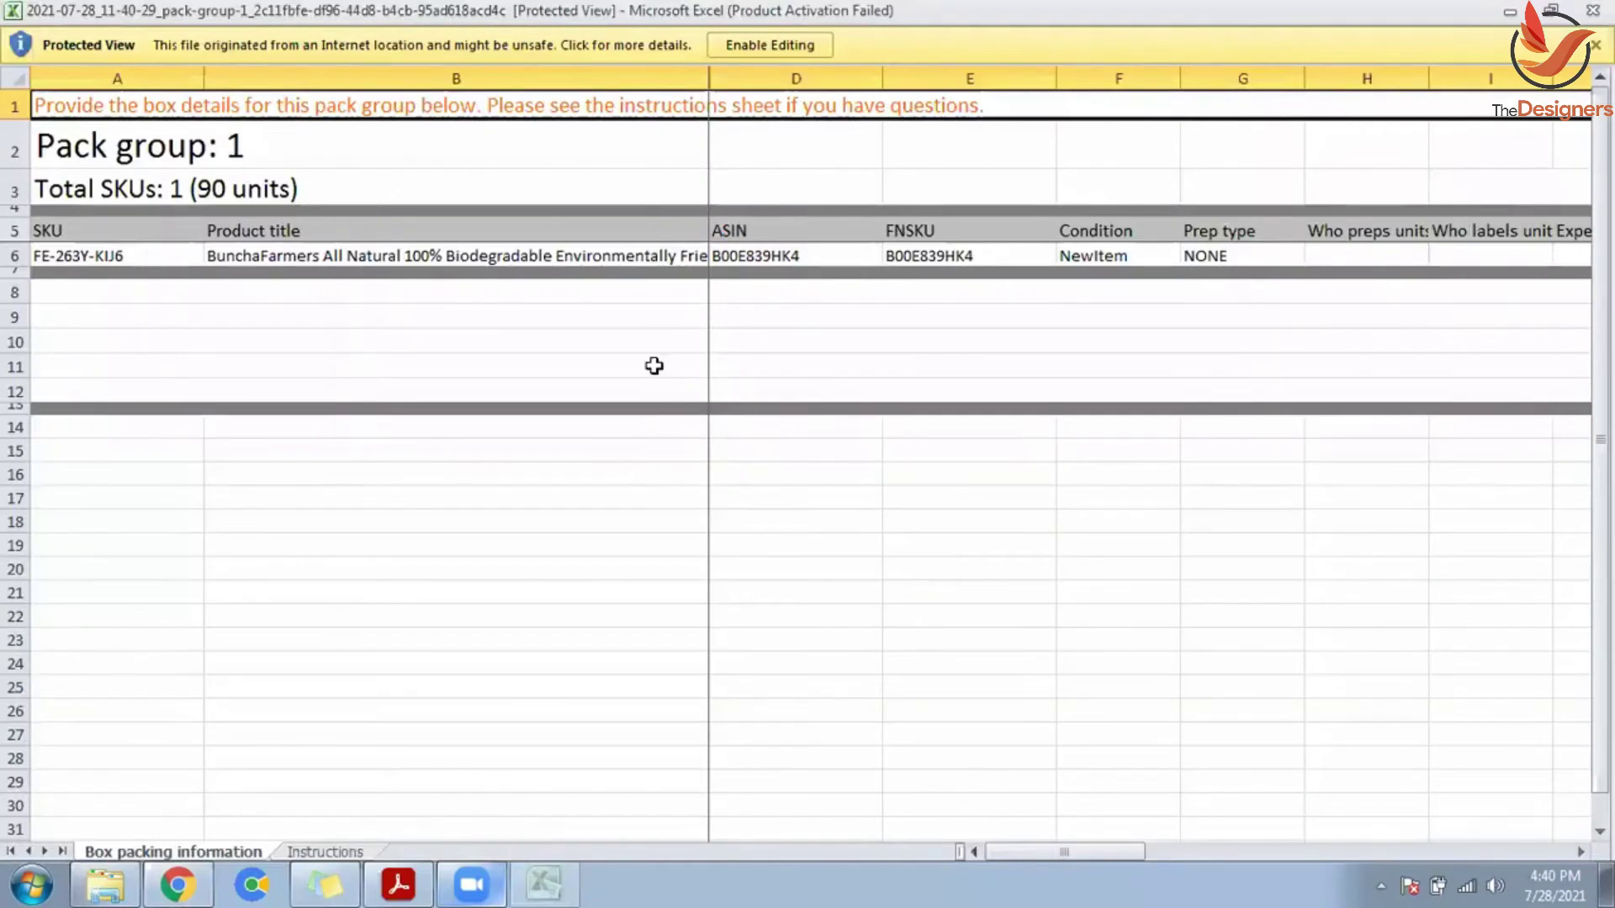
click(761, 48)
click(1051, 664)
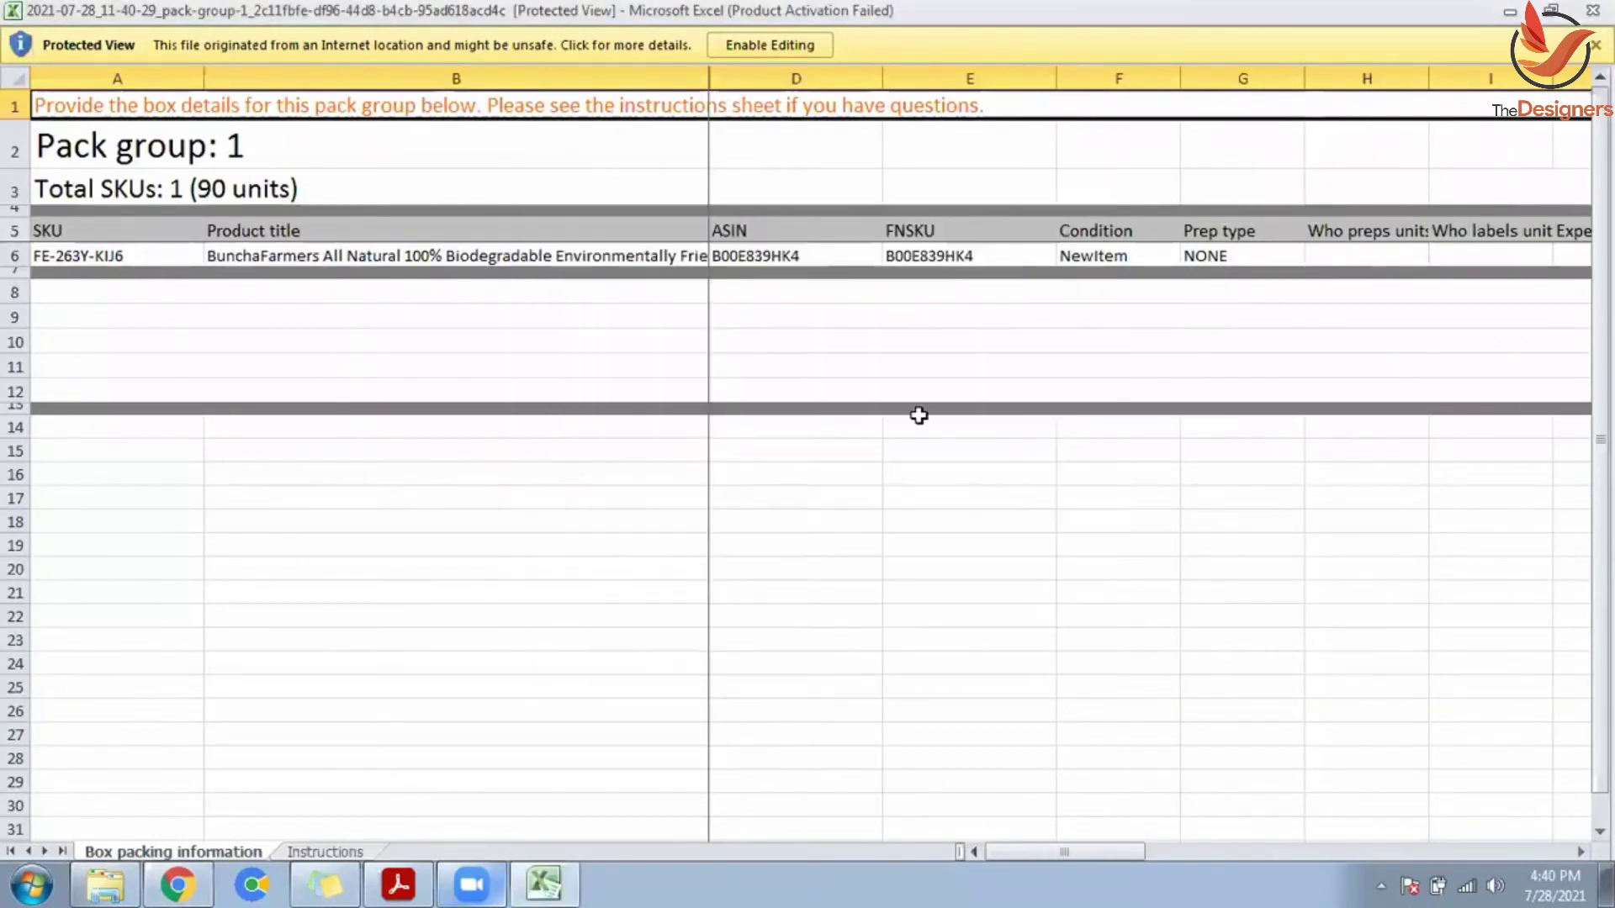
click(776, 38)
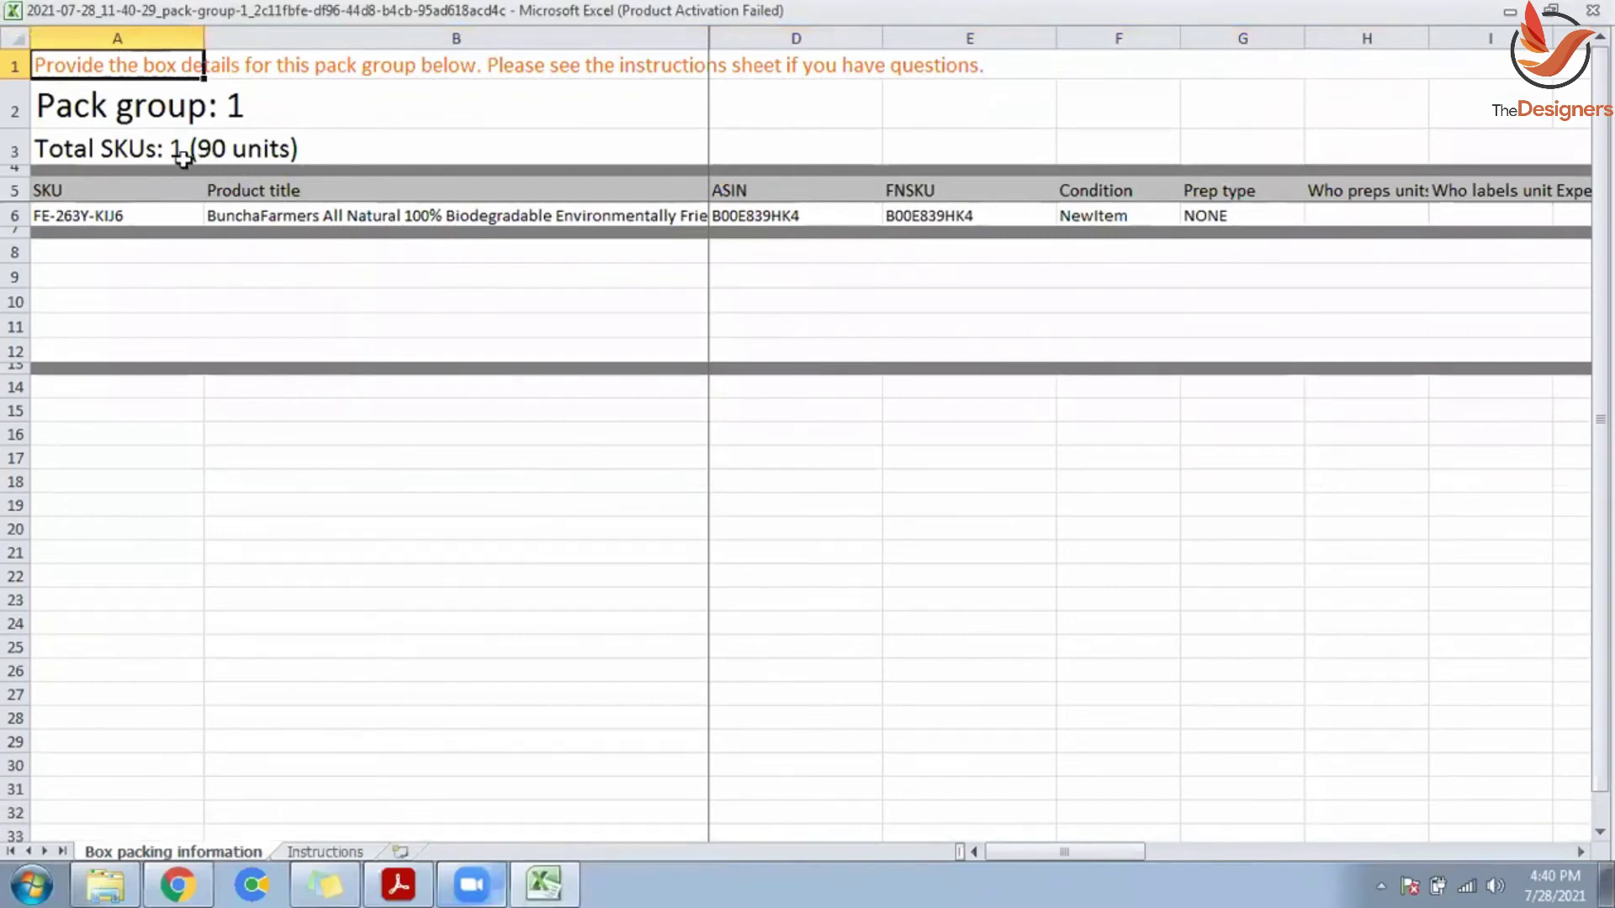
Step: Enter 10 as the Box 1 quantity for the BunchaFarmers SKU in the box packing information sheet
click(76, 152)
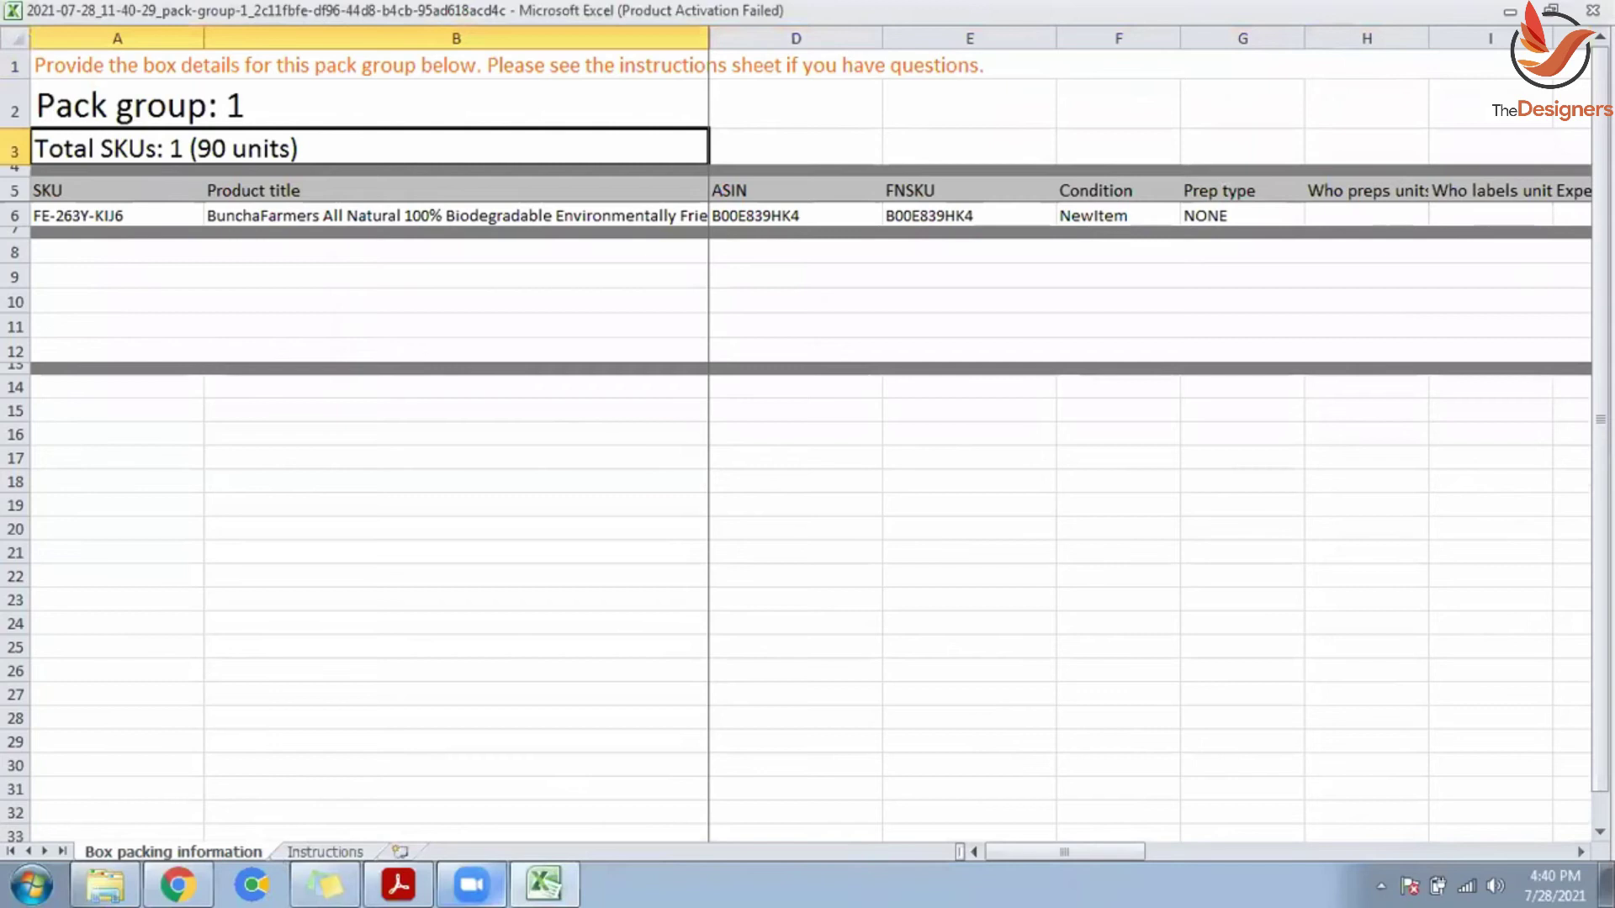
drag(1065, 852, 1206, 852)
click(925, 160)
click(1019, 152)
click(999, 218)
text(10)
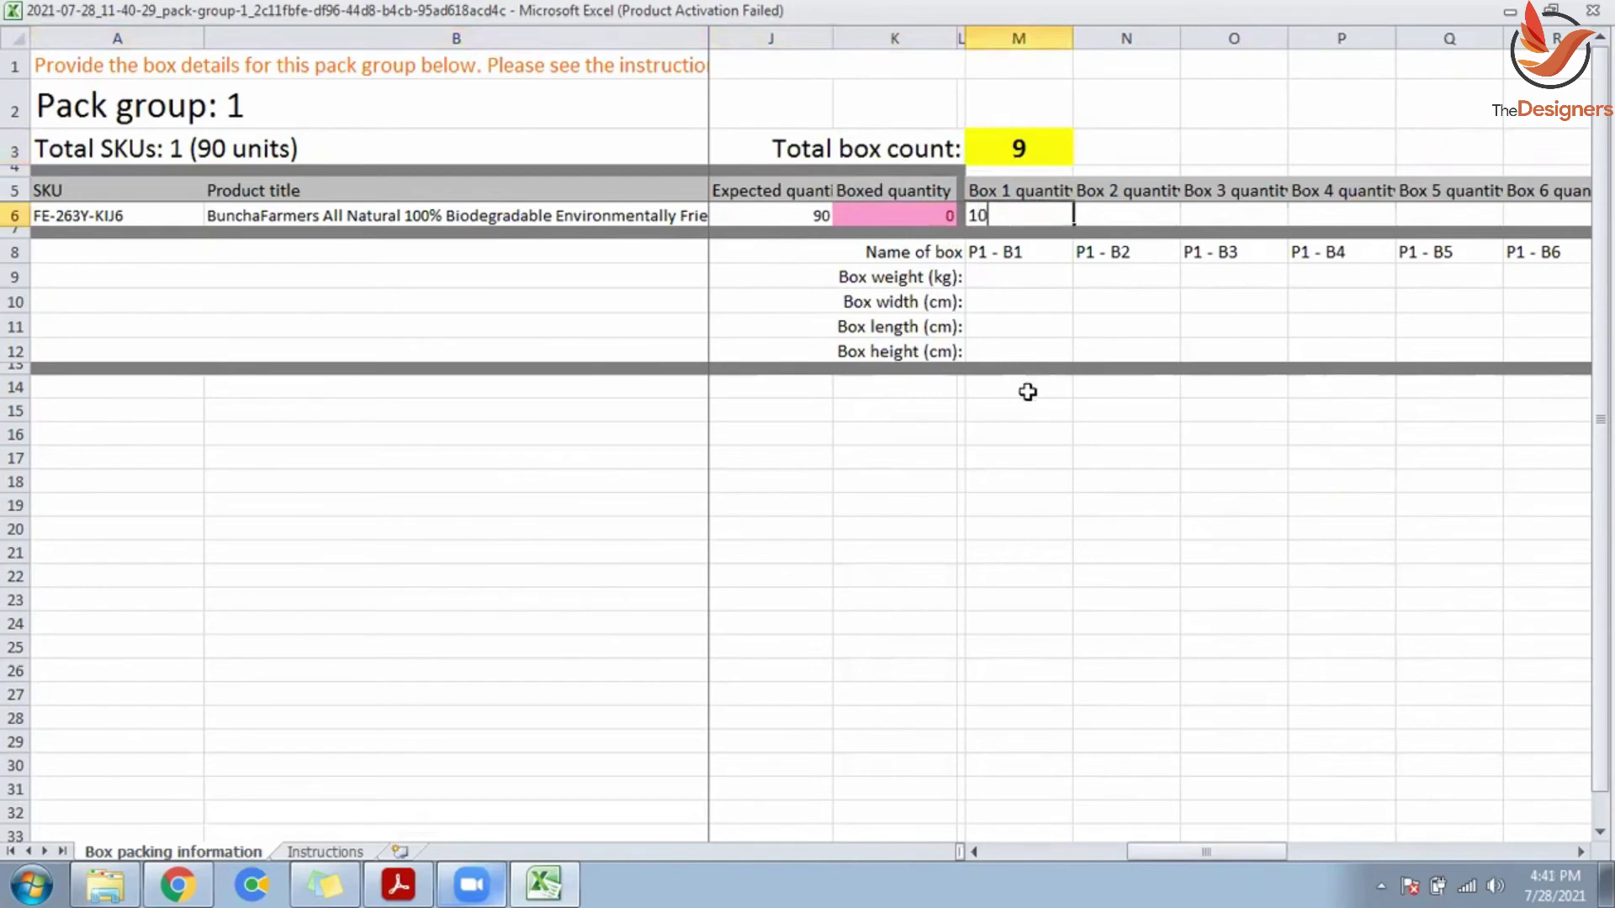
Step: Fill in box P1 - B1 with a weight of 10 kg, width 60 cm, length 50 cm and height 40 cm
click(1045, 277)
text(10)
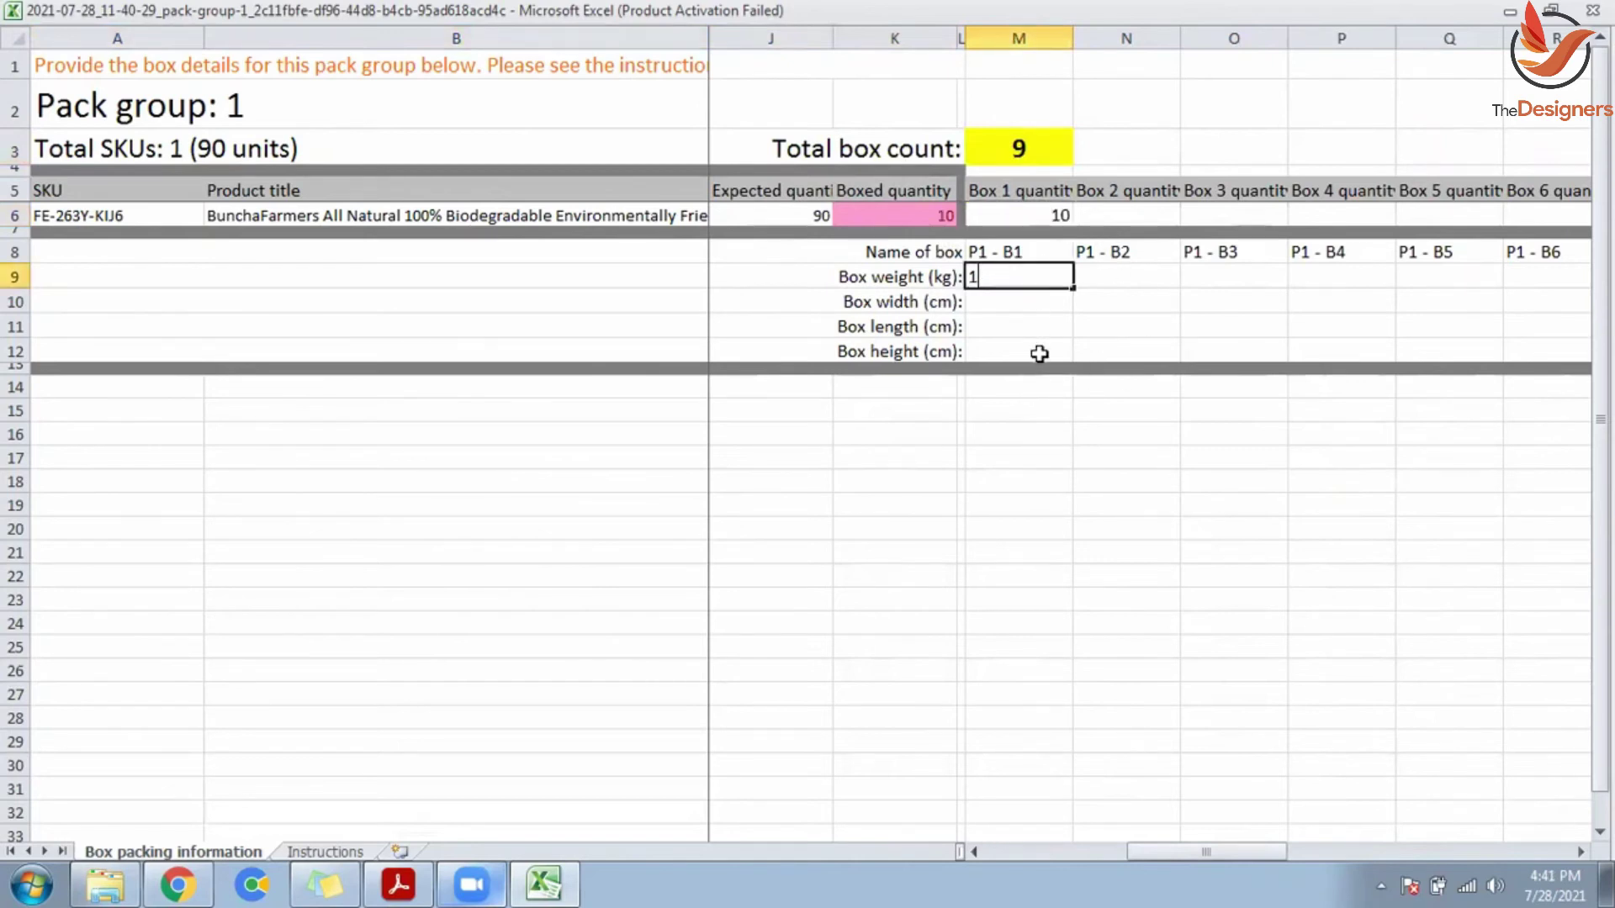
click(1016, 306)
text(60)
click(1011, 325)
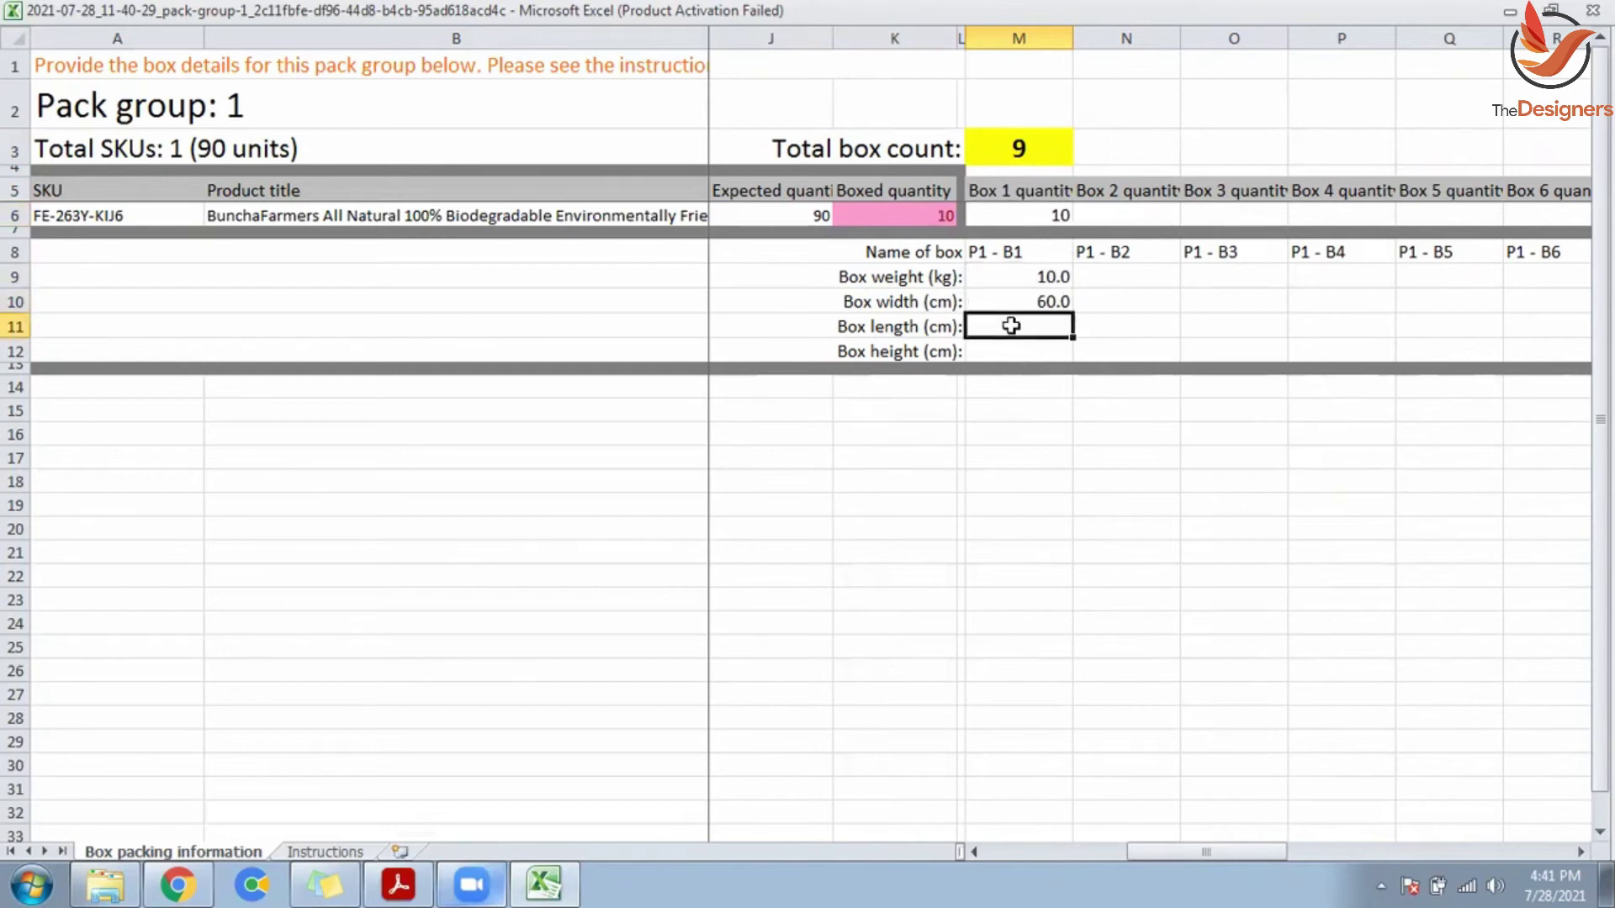
text(50)
click(1015, 350)
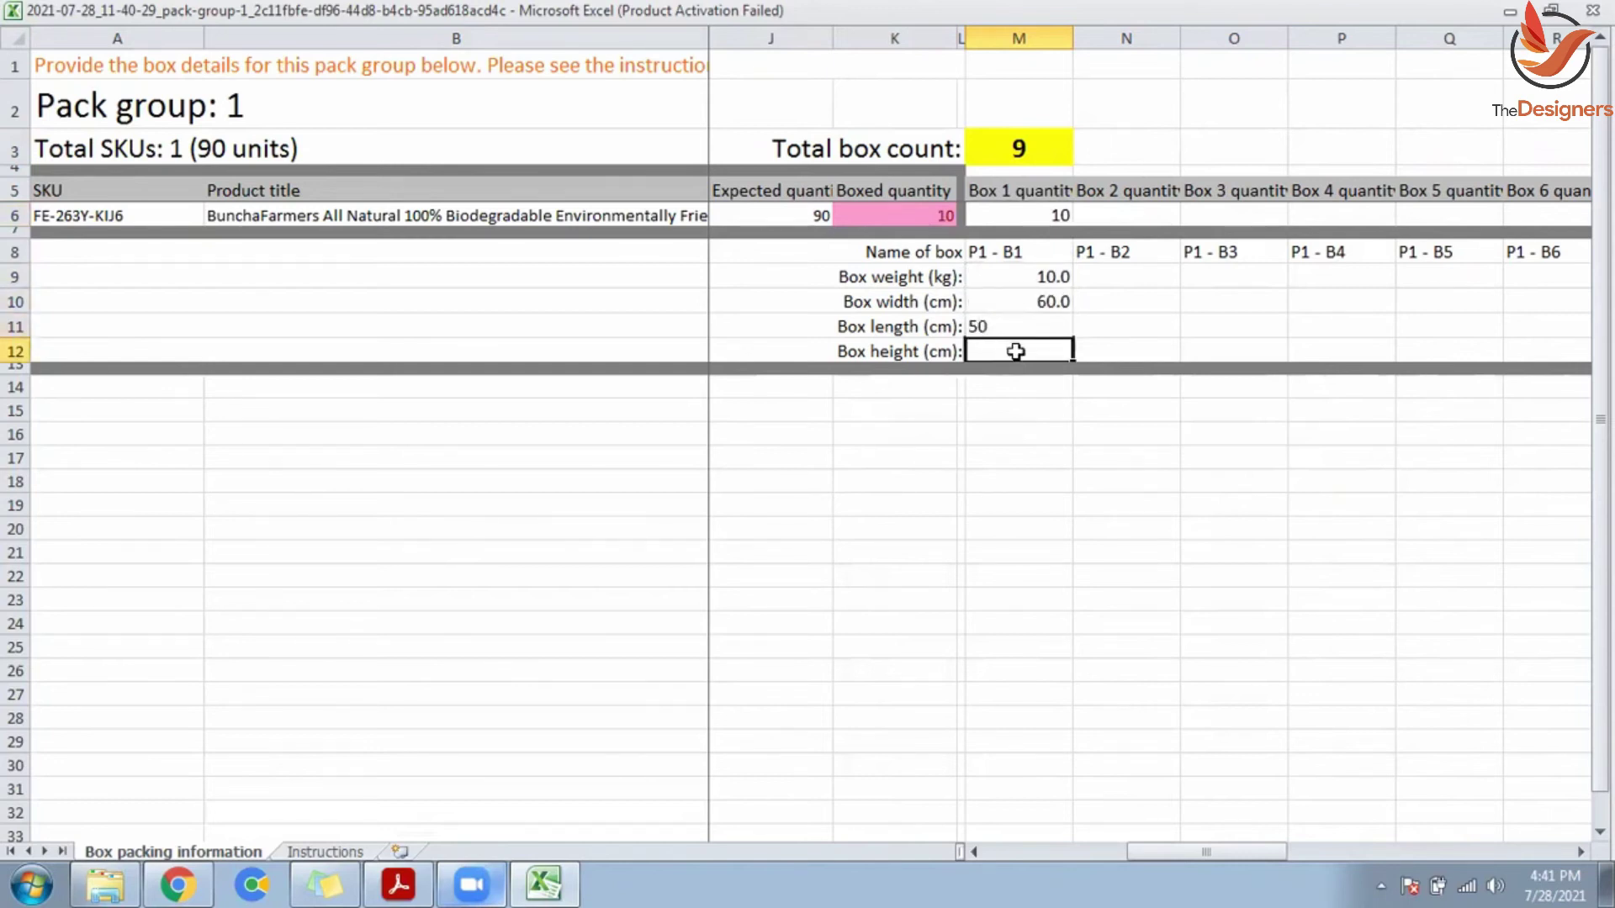
text(40)
click(1022, 410)
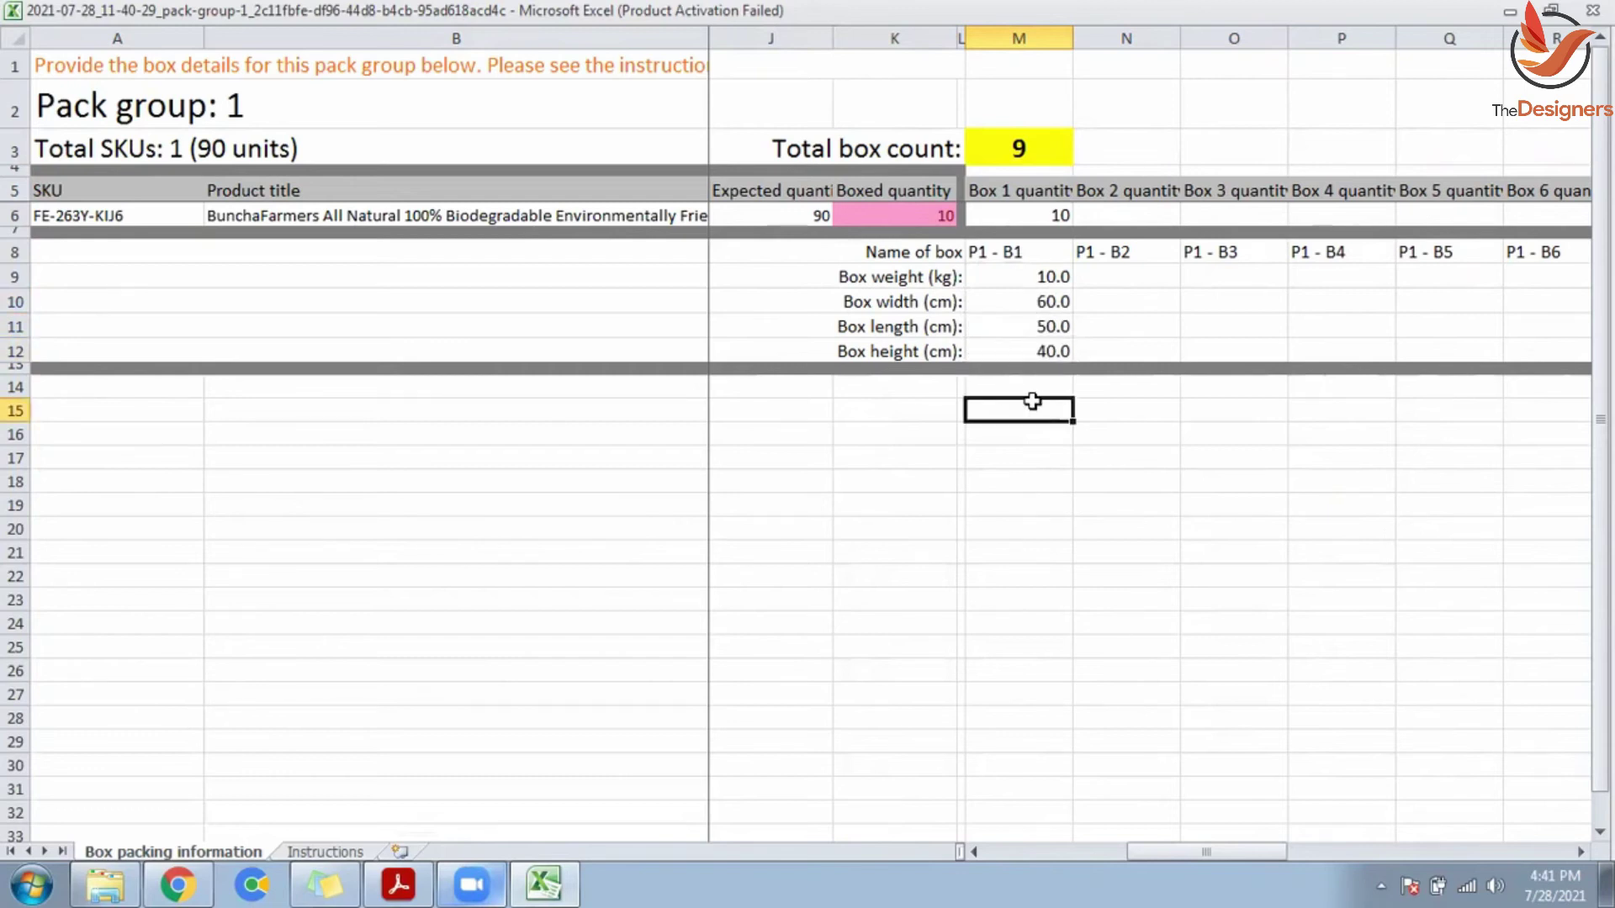
Step: Enter 10 as the Box 2 quantity for the BunchaFarmers SKU
click(1135, 220)
text(10)
click(1243, 217)
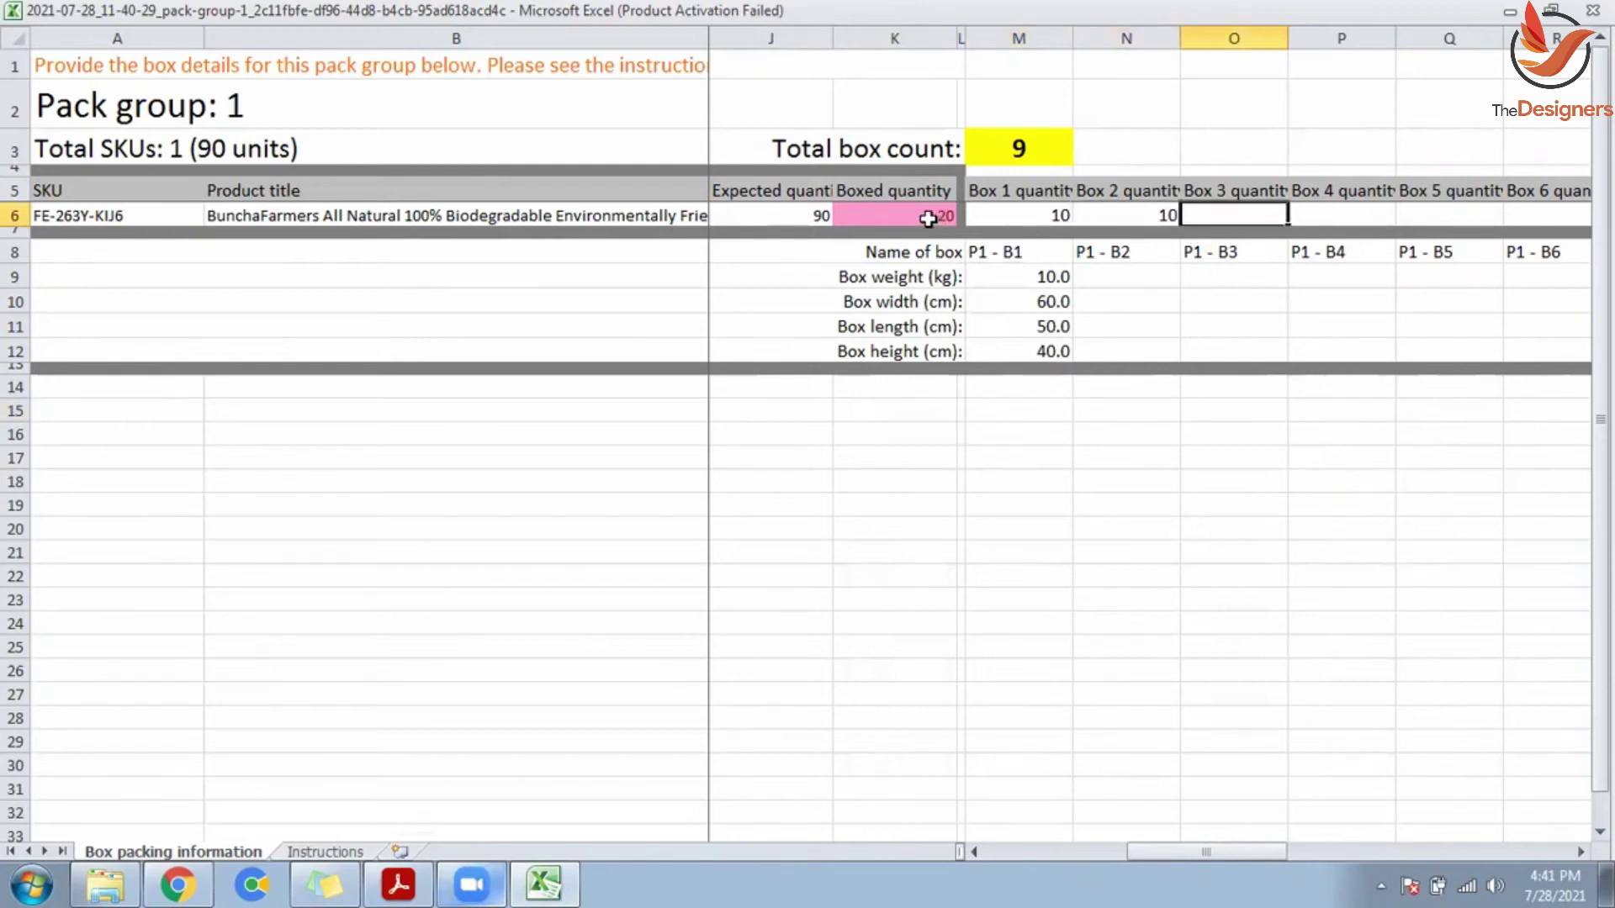
click(1347, 215)
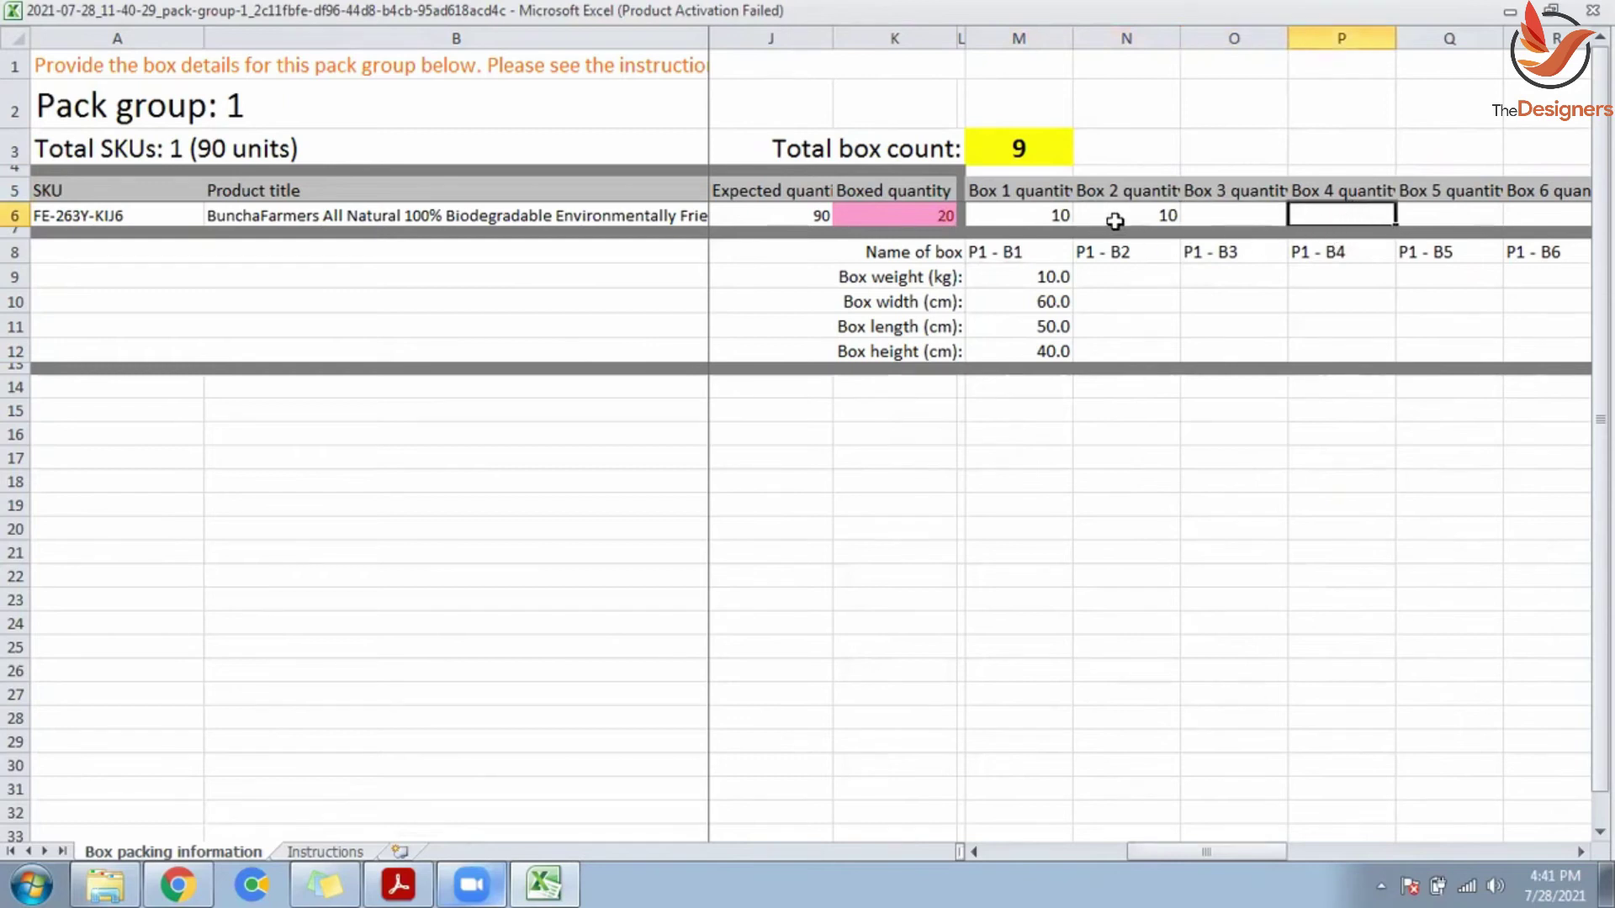
Step: Copy the Box 2 quantity of 10 into the Box 3, Box 4 and Box 5 quantities for the BunchaFarmers SKU
click(1166, 217)
key(ctrl+c)
click(1247, 218)
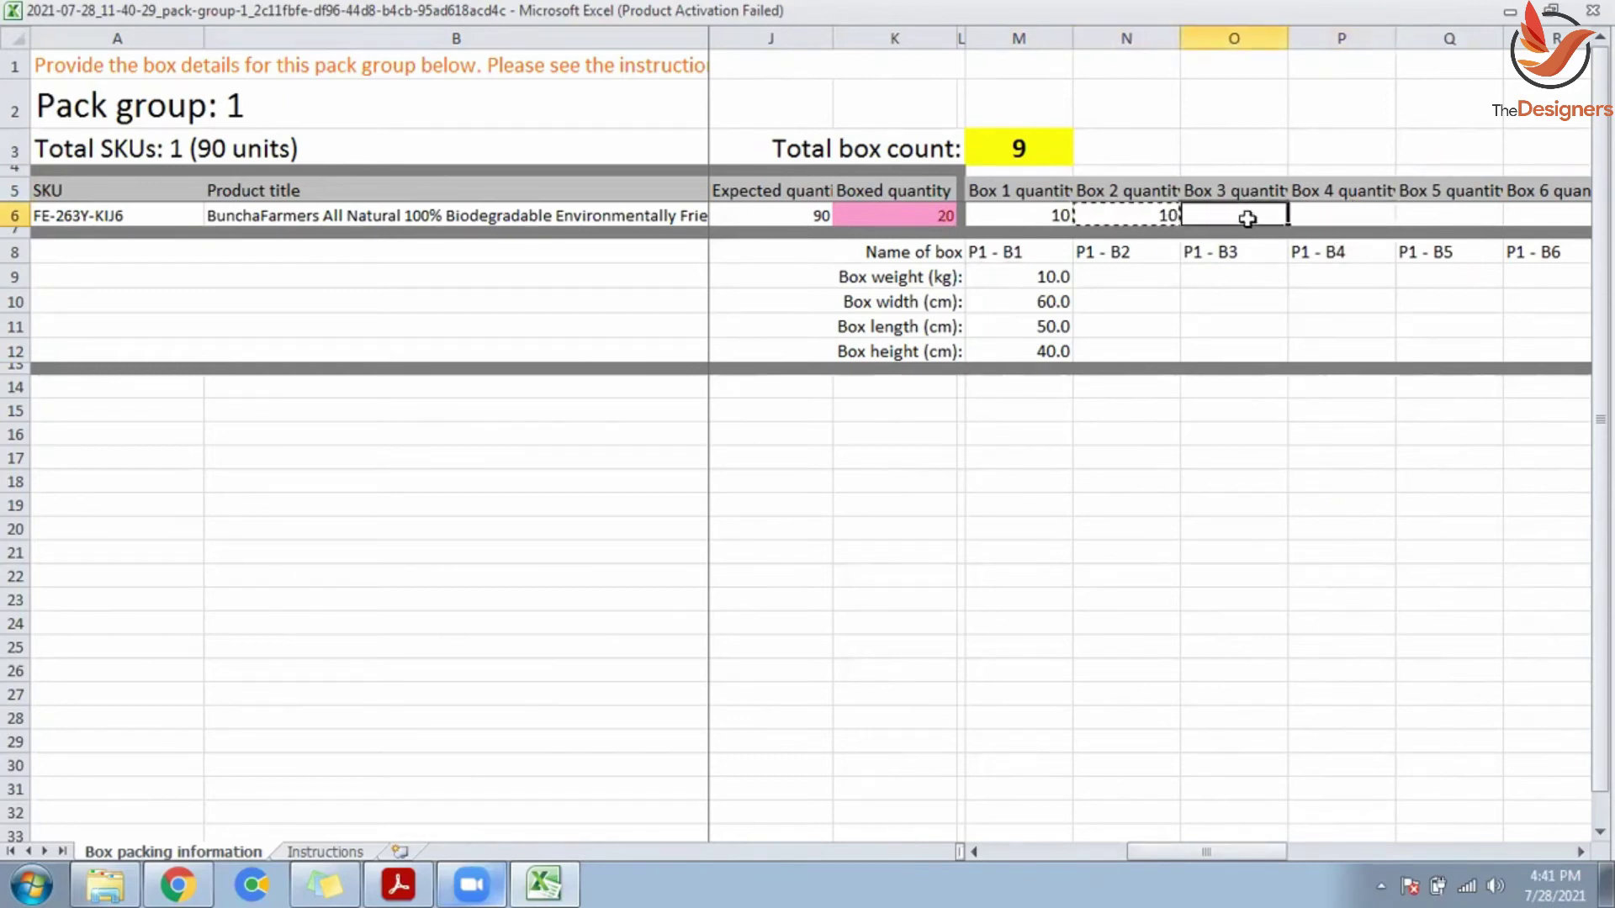
key(ctrl+v)
click(1329, 217)
key(ctrl+v)
click(1438, 218)
key(ctrl+v)
Step: Fill the Box 6 through Box 9 quantities with the copied 10 and check the SKU's boxed quantity
drag(1238, 852, 1345, 836)
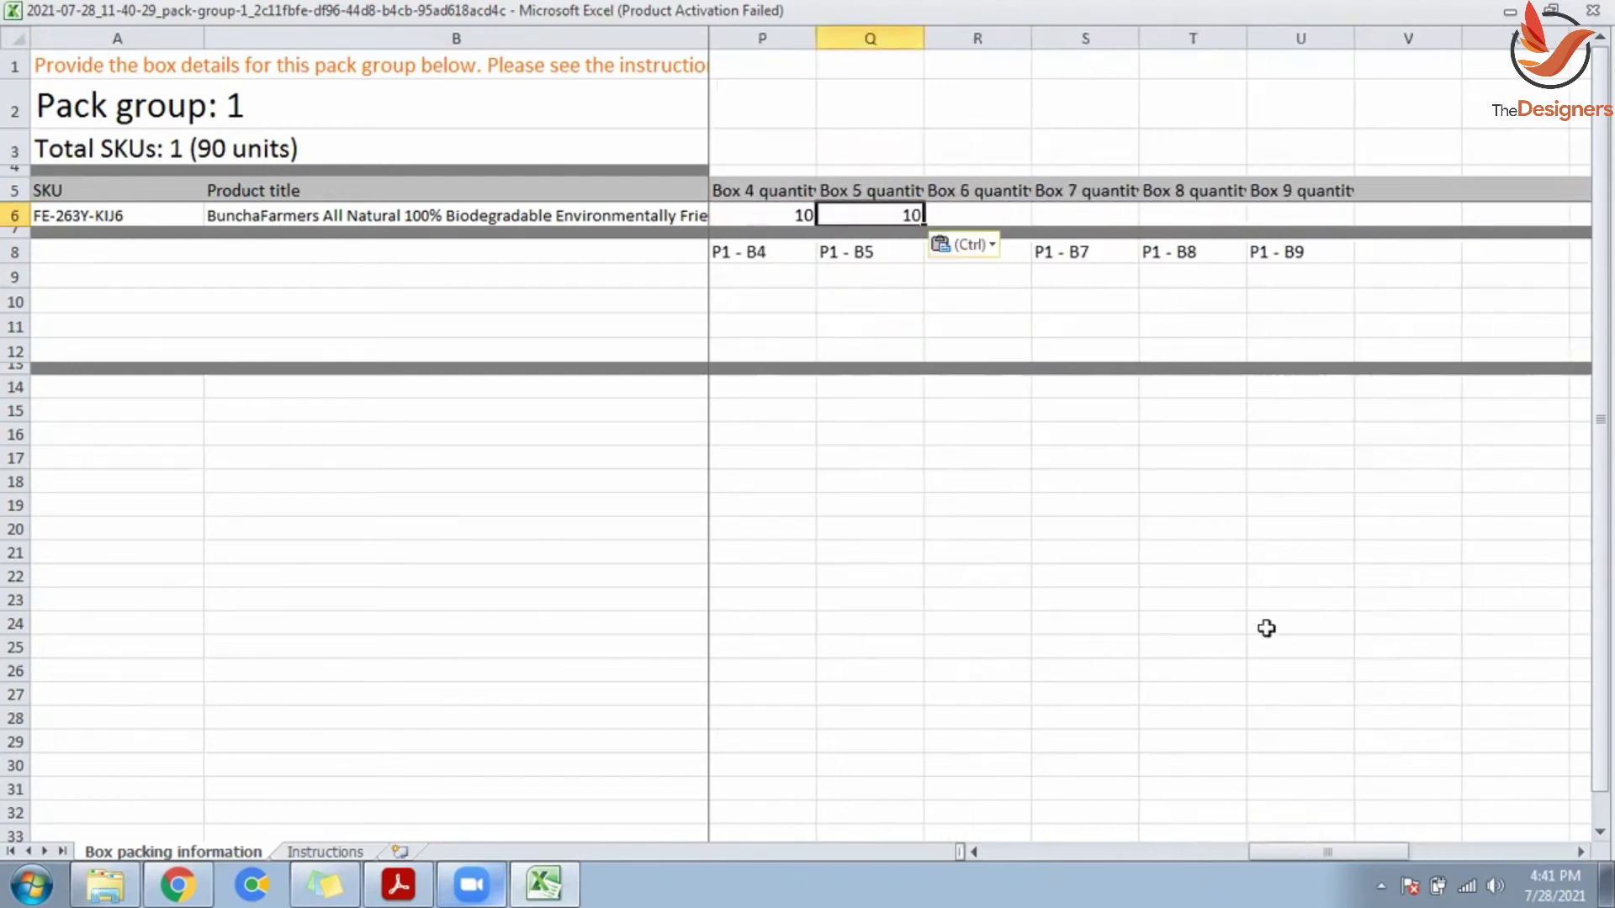
drag(969, 216, 1331, 229)
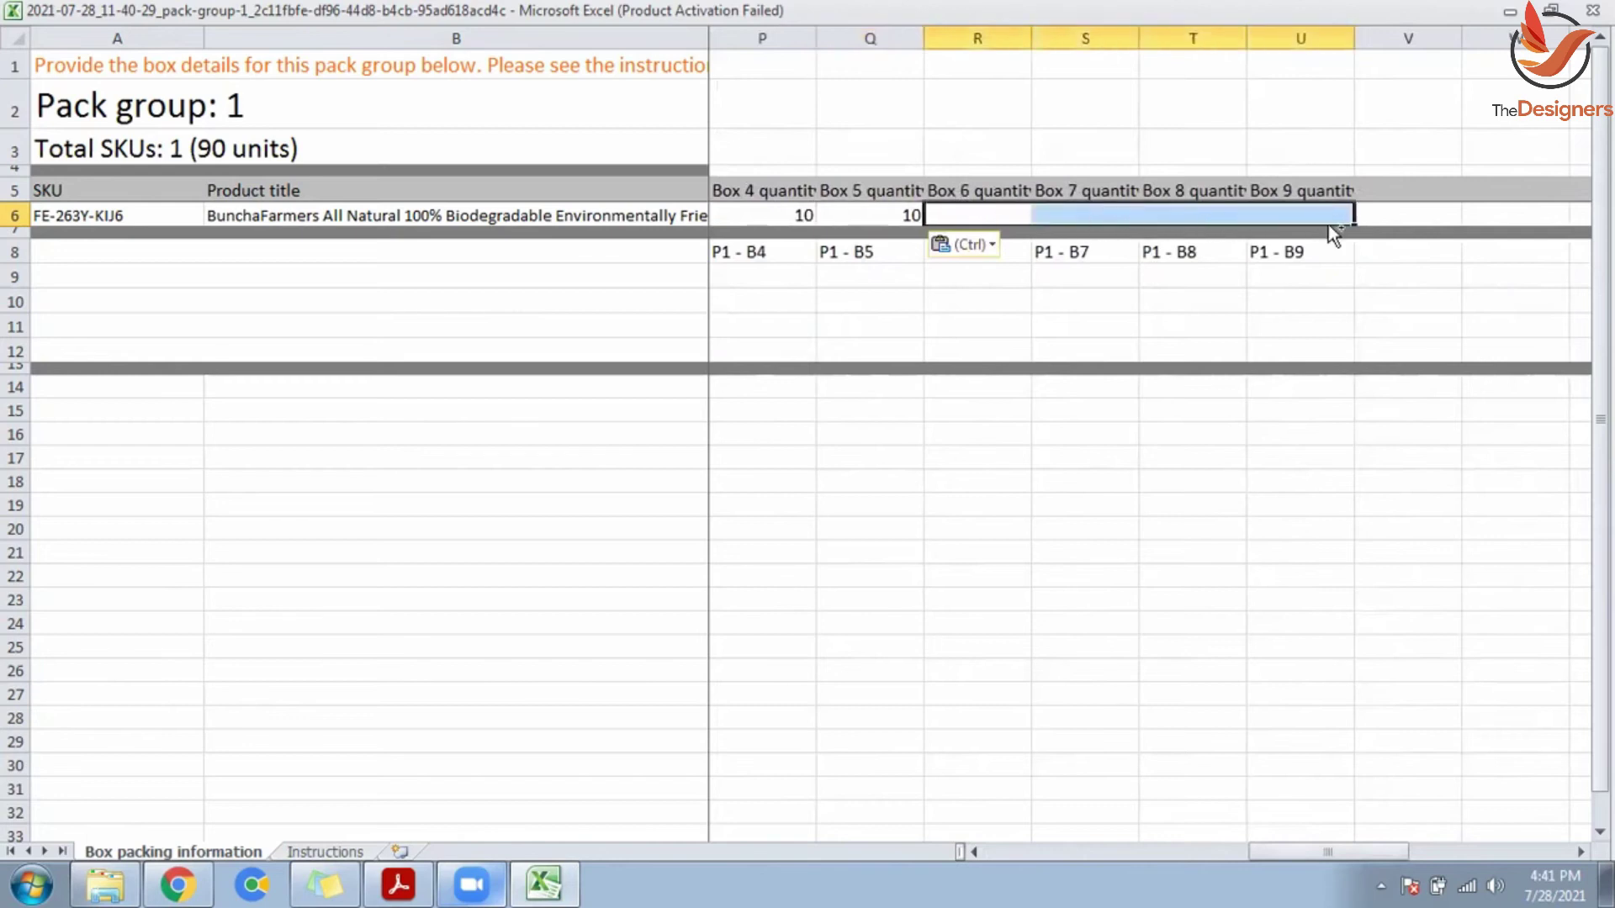
key(ctrl+v)
click(1100, 356)
drag(1400, 856, 1239, 852)
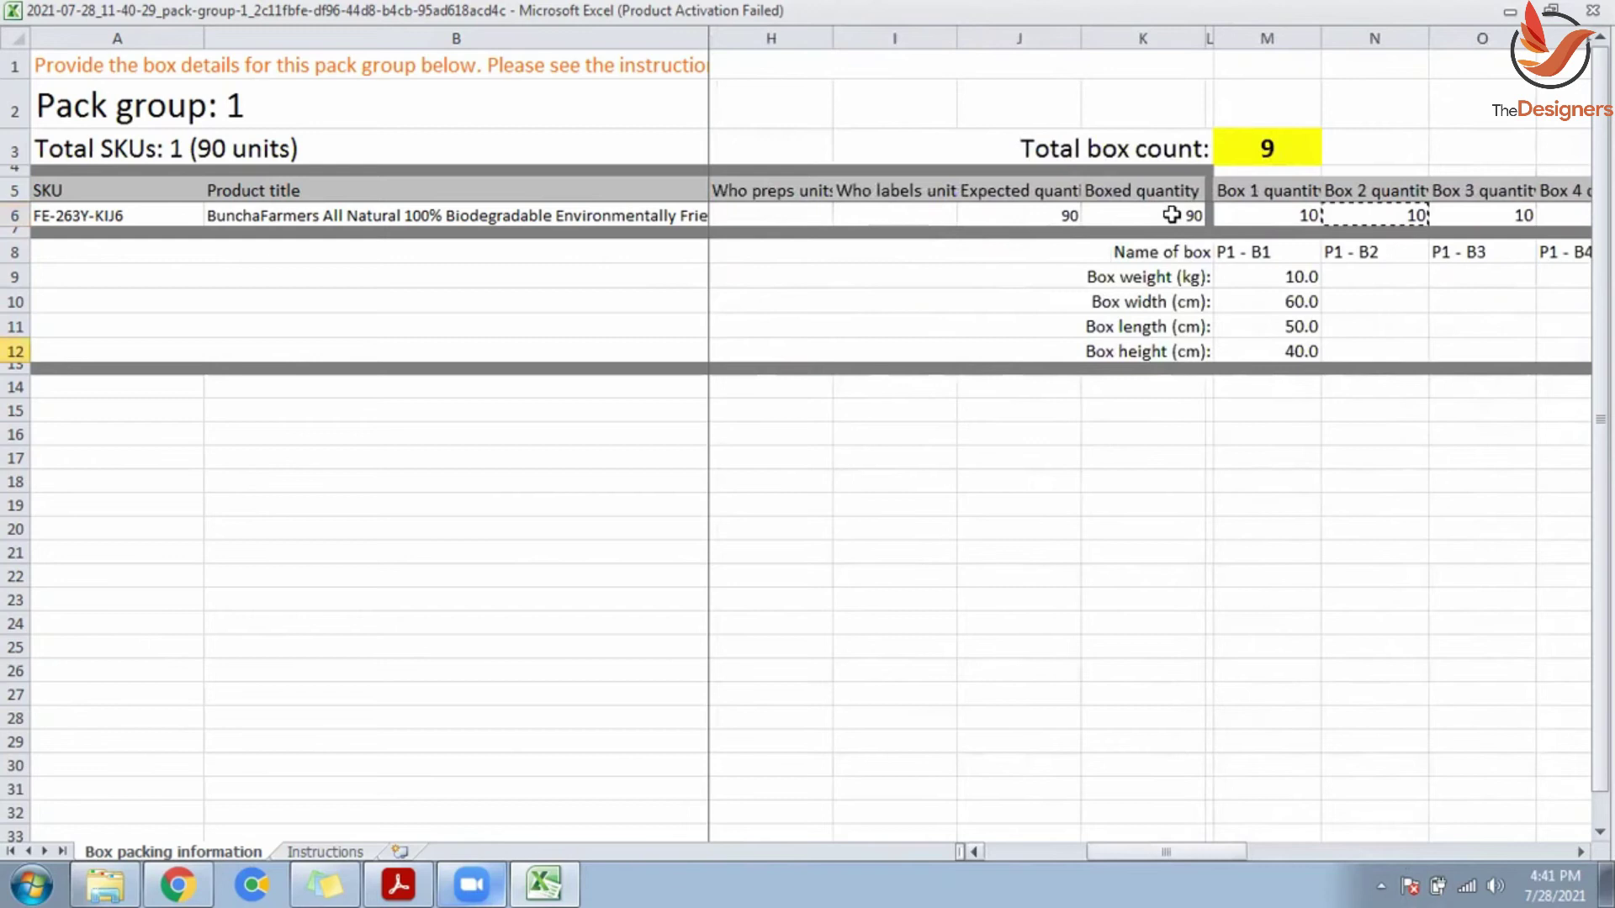
click(1137, 220)
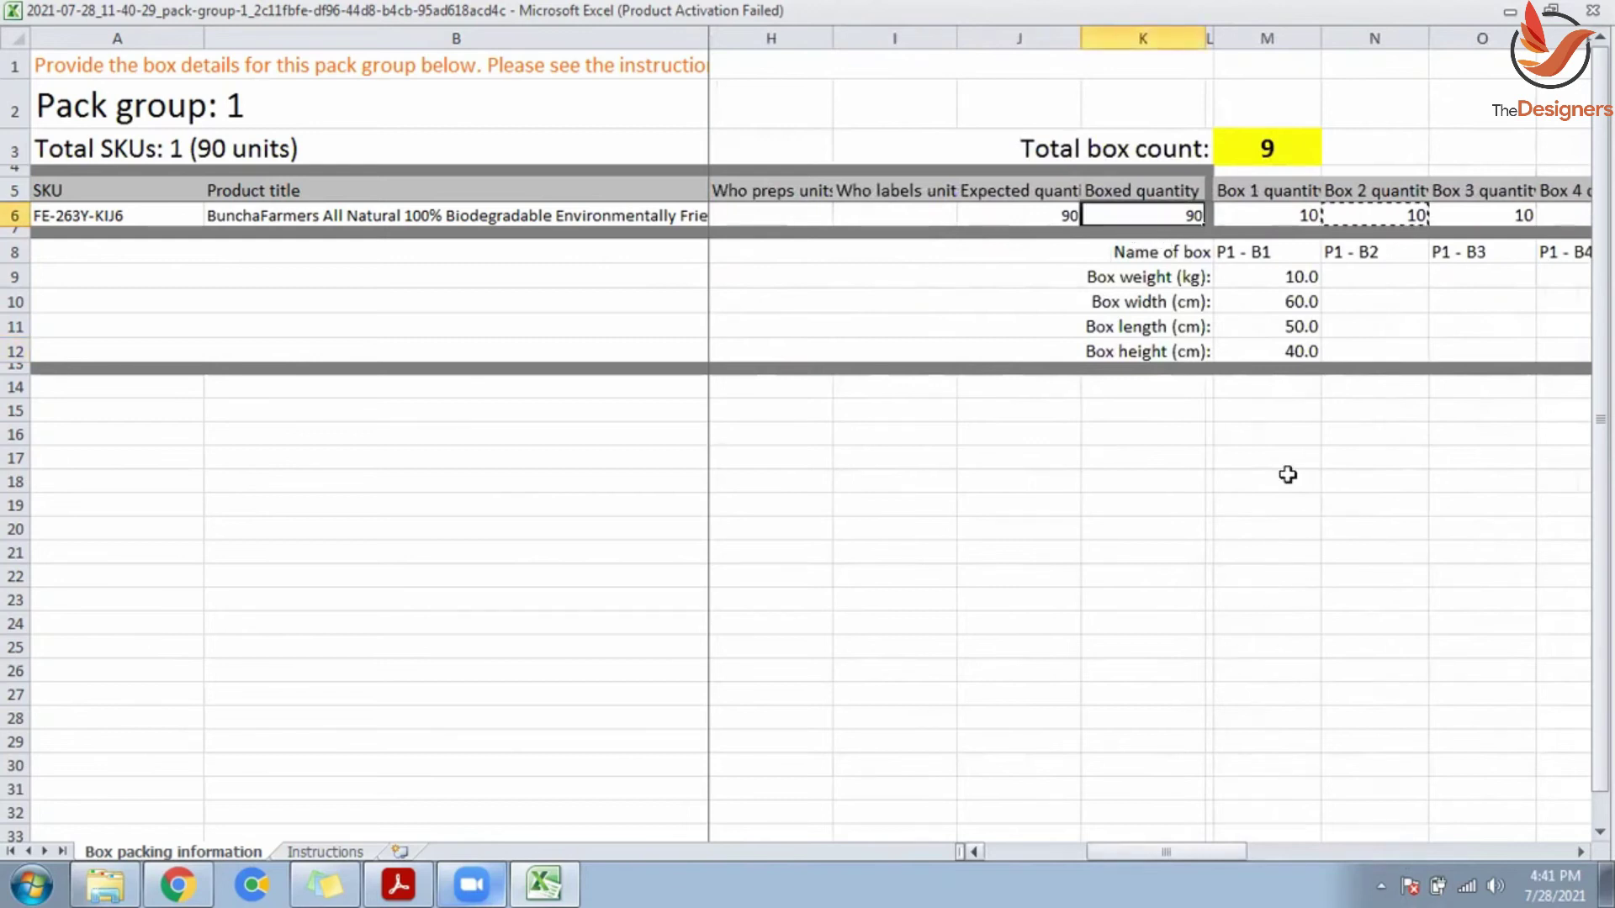
Step: Copy the weight, width, length and height of box P1 - B1 to boxes P1 - B2 through P1 - B9
drag(1287, 280, 1280, 353)
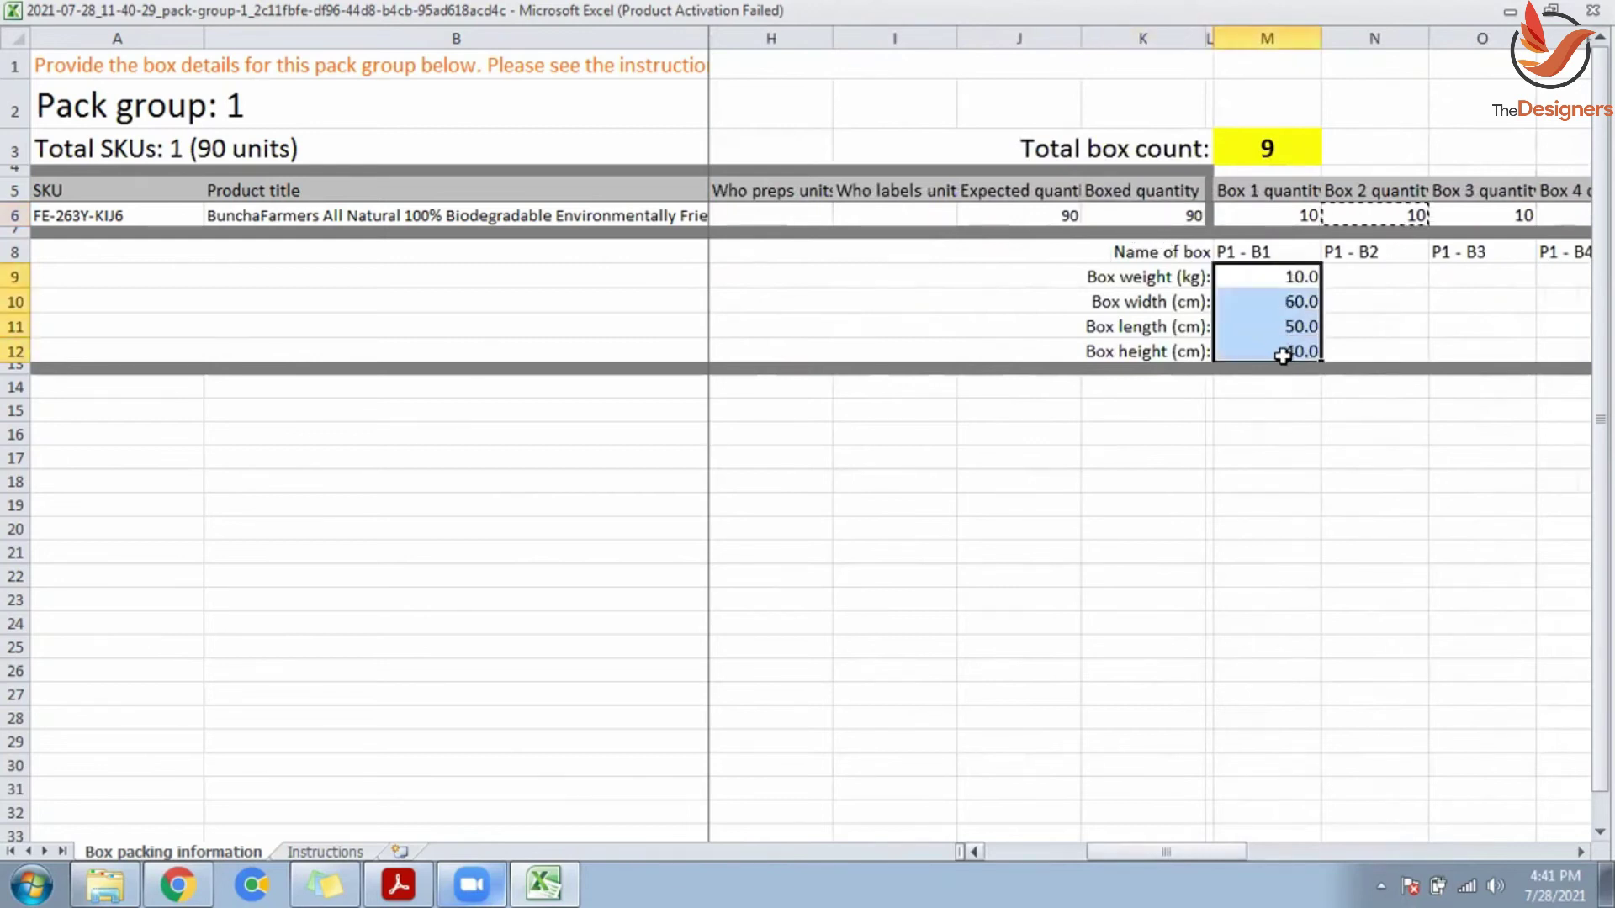
drag(1367, 273, 758, 344)
key(ctrl+v)
drag(1484, 853, 1327, 852)
click(1320, 528)
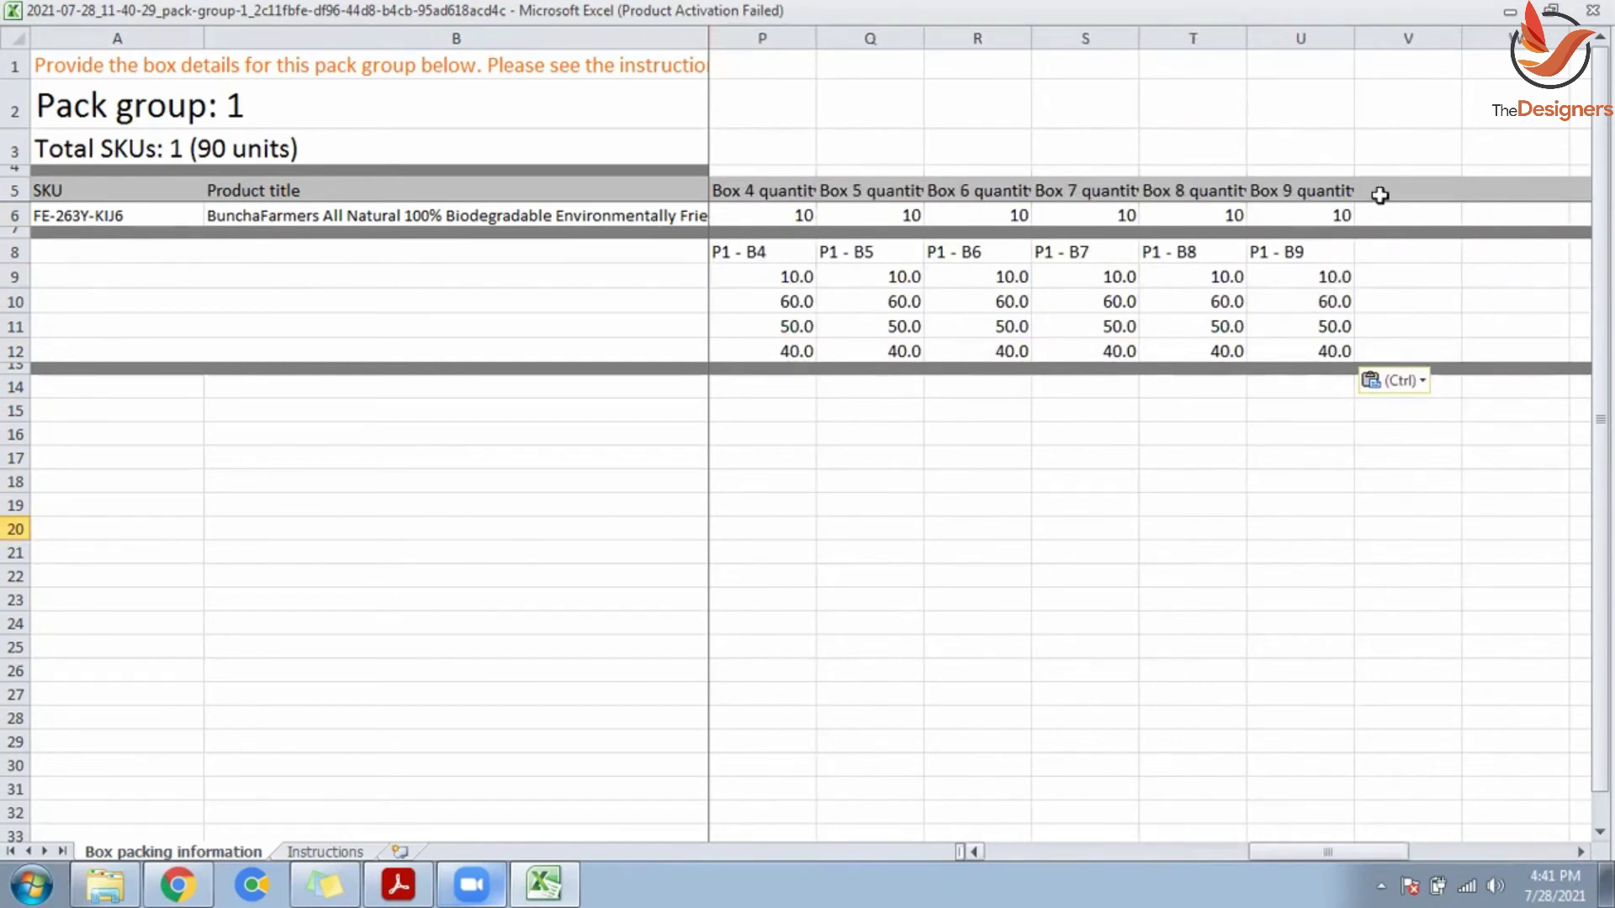
Step: Review the SKU row, the Box 1 quantity and the P1 - B1 weight and dimensions in the completed packing sheet
drag(1317, 852, 1137, 861)
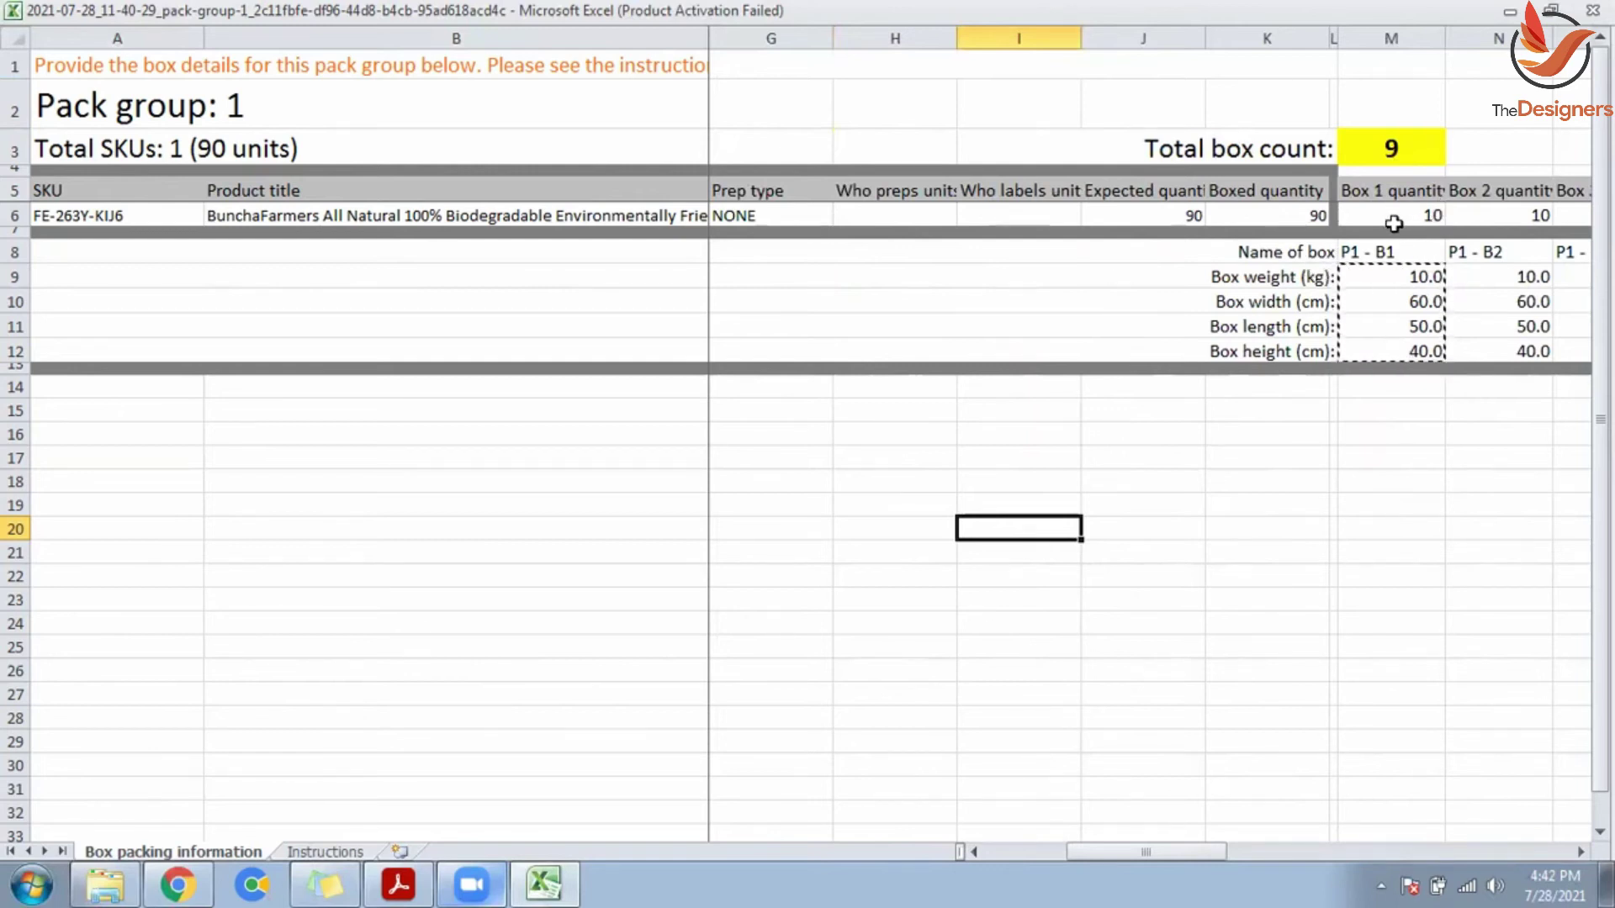
drag(1397, 278, 1406, 346)
click(1406, 347)
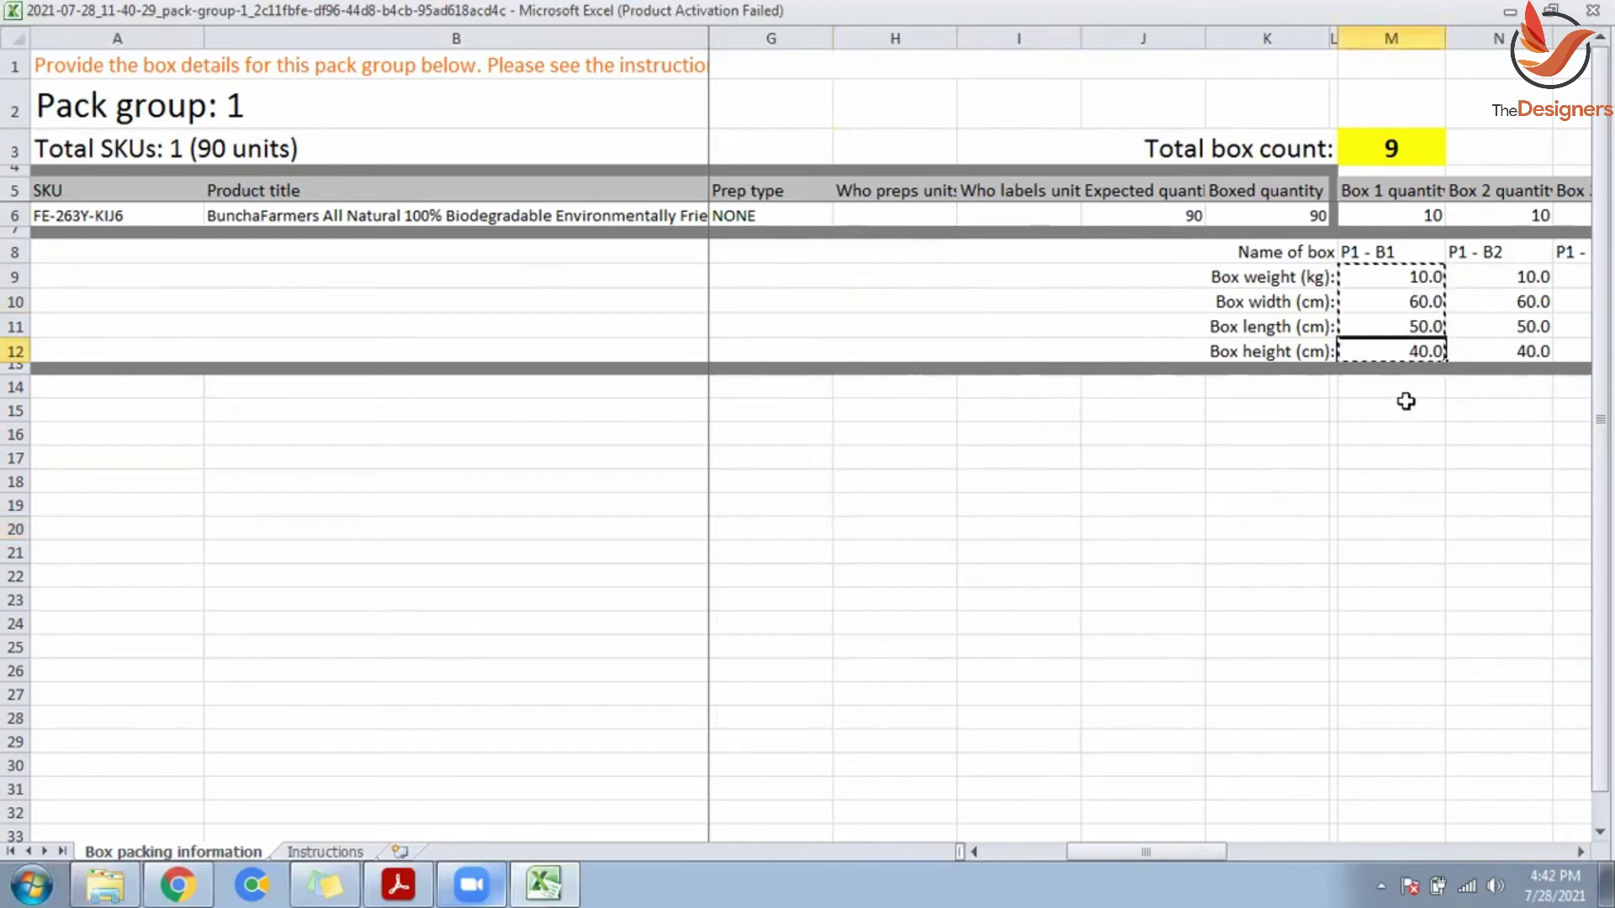
click(68, 217)
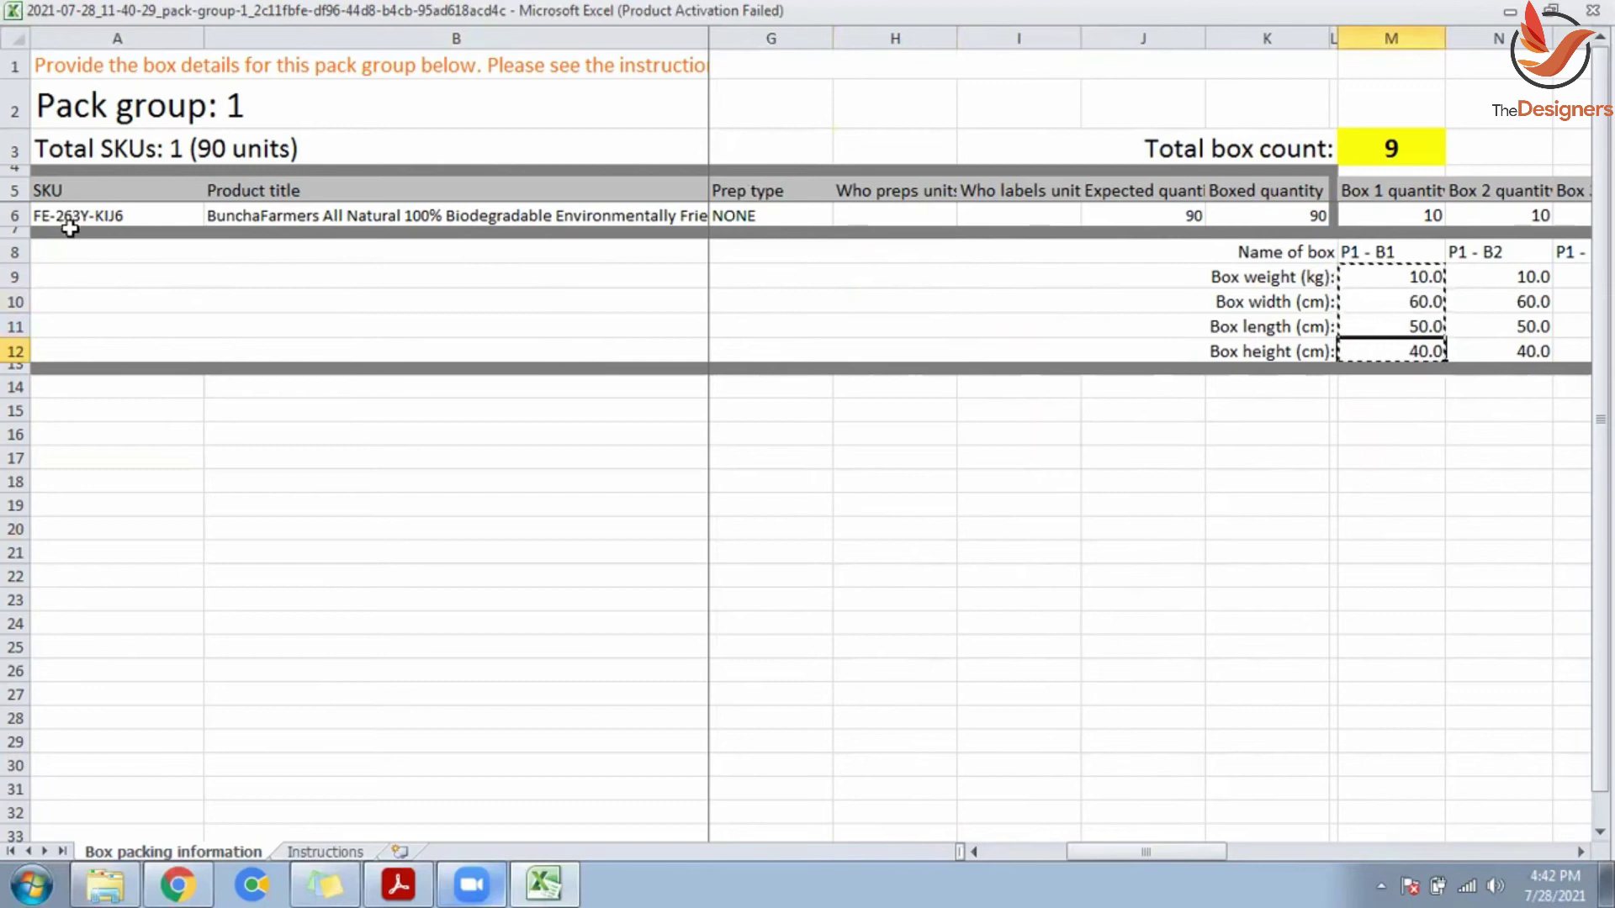
scroll(1245, 395, down, 3)
scroll(1312, 421, up, 3)
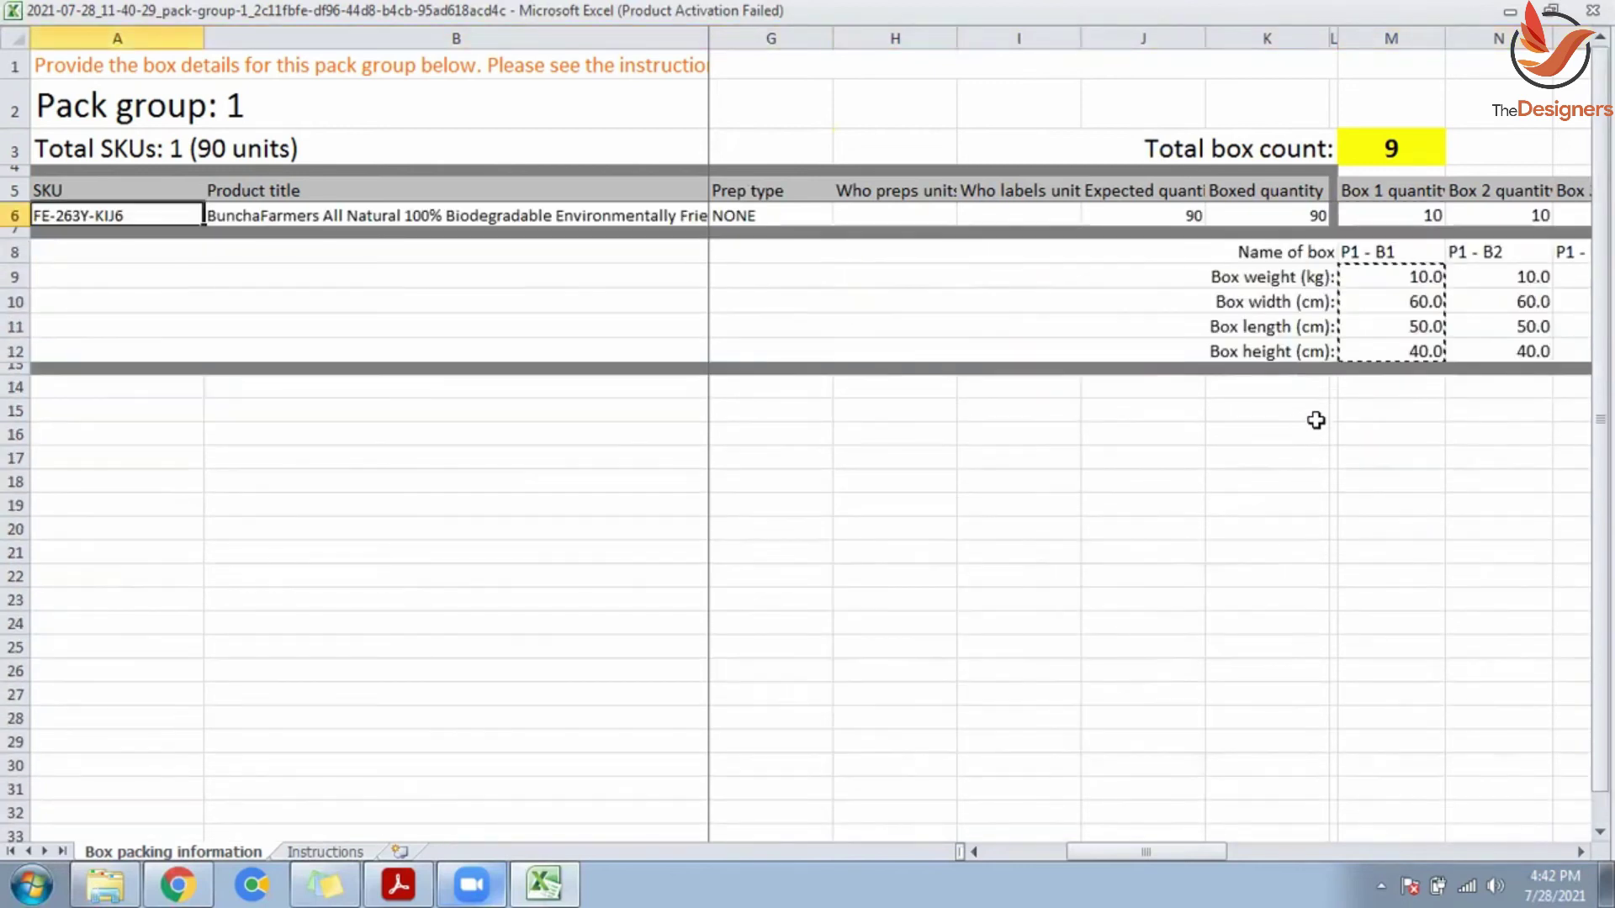
click(13, 11)
click(640, 13)
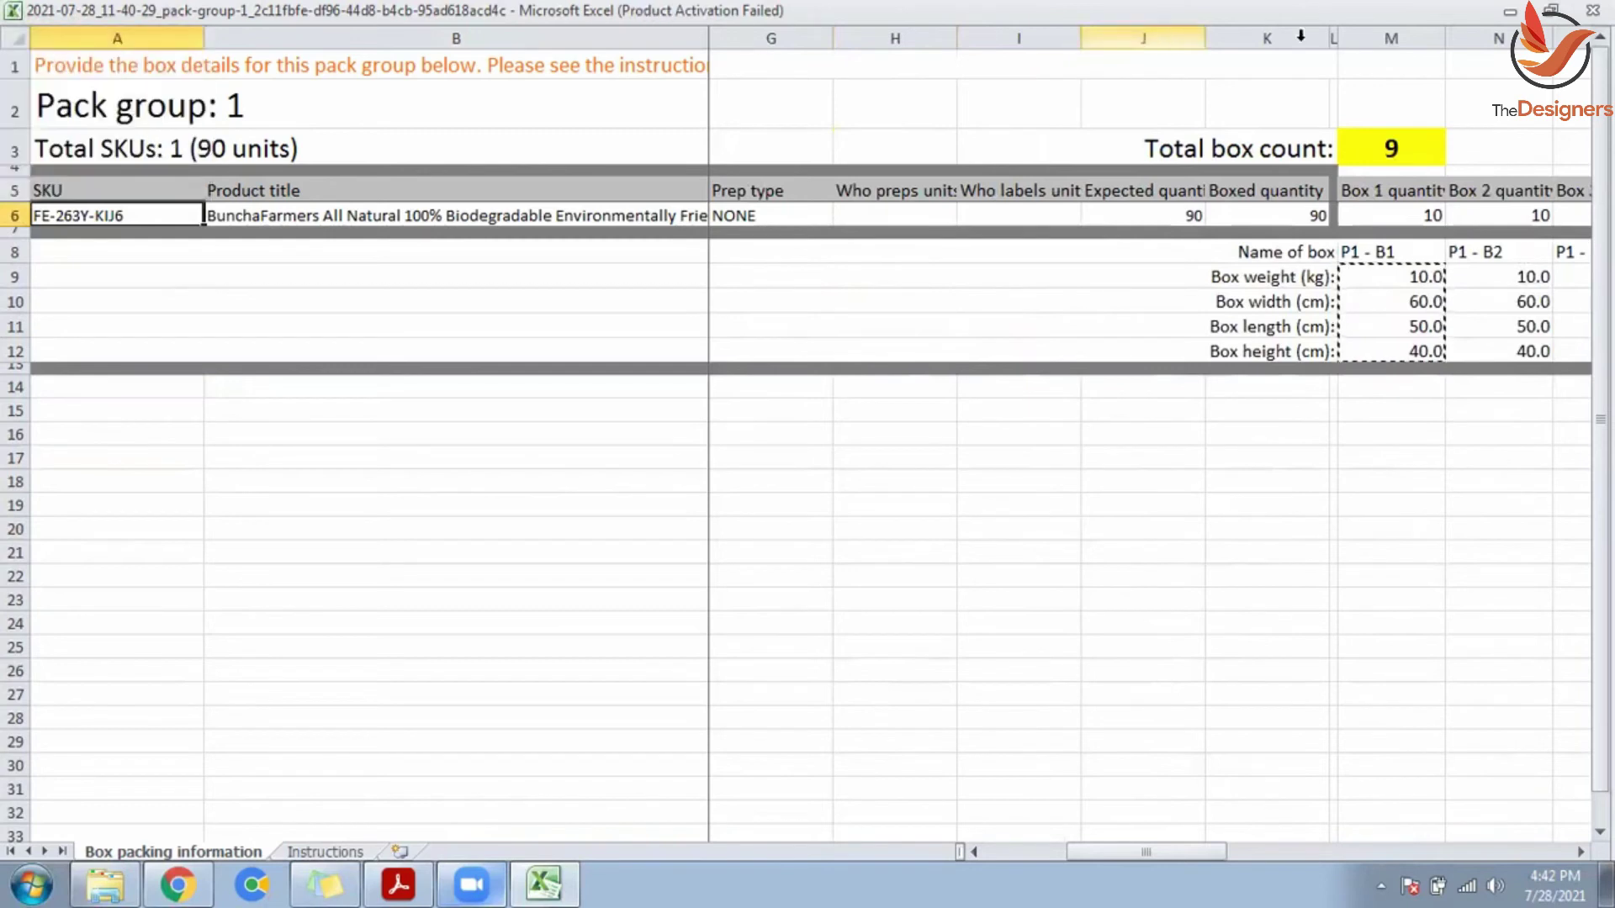
Step: Save the completed packing sheet to the Desktop as an Excel Workbook under its existing name and close Excel
click(1568, 10)
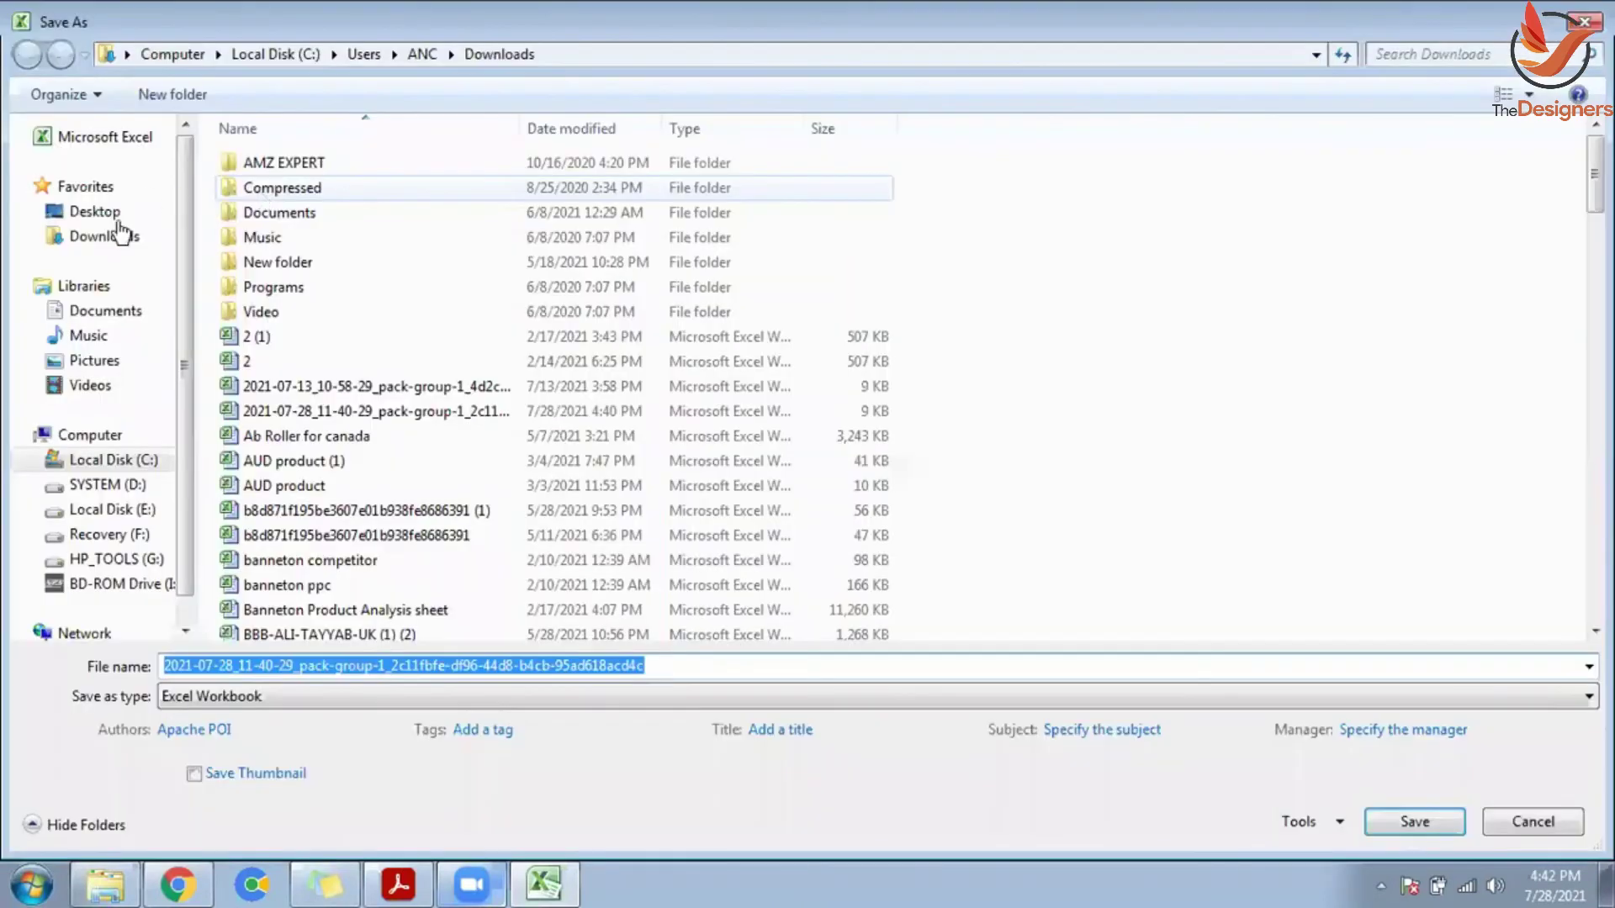
click(119, 217)
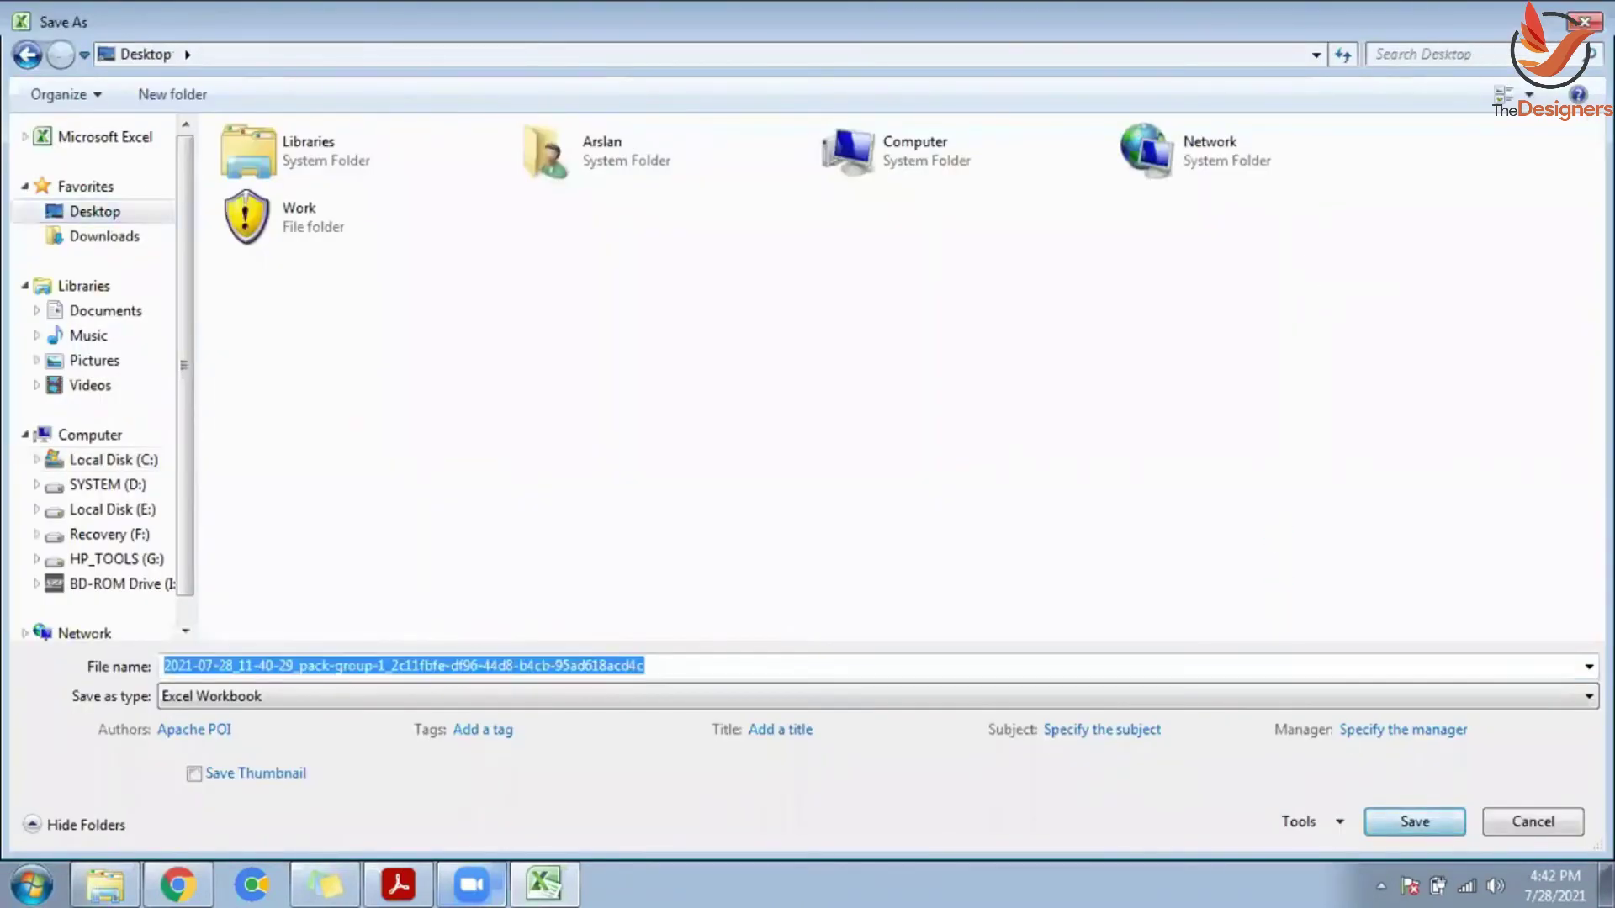
key(Return)
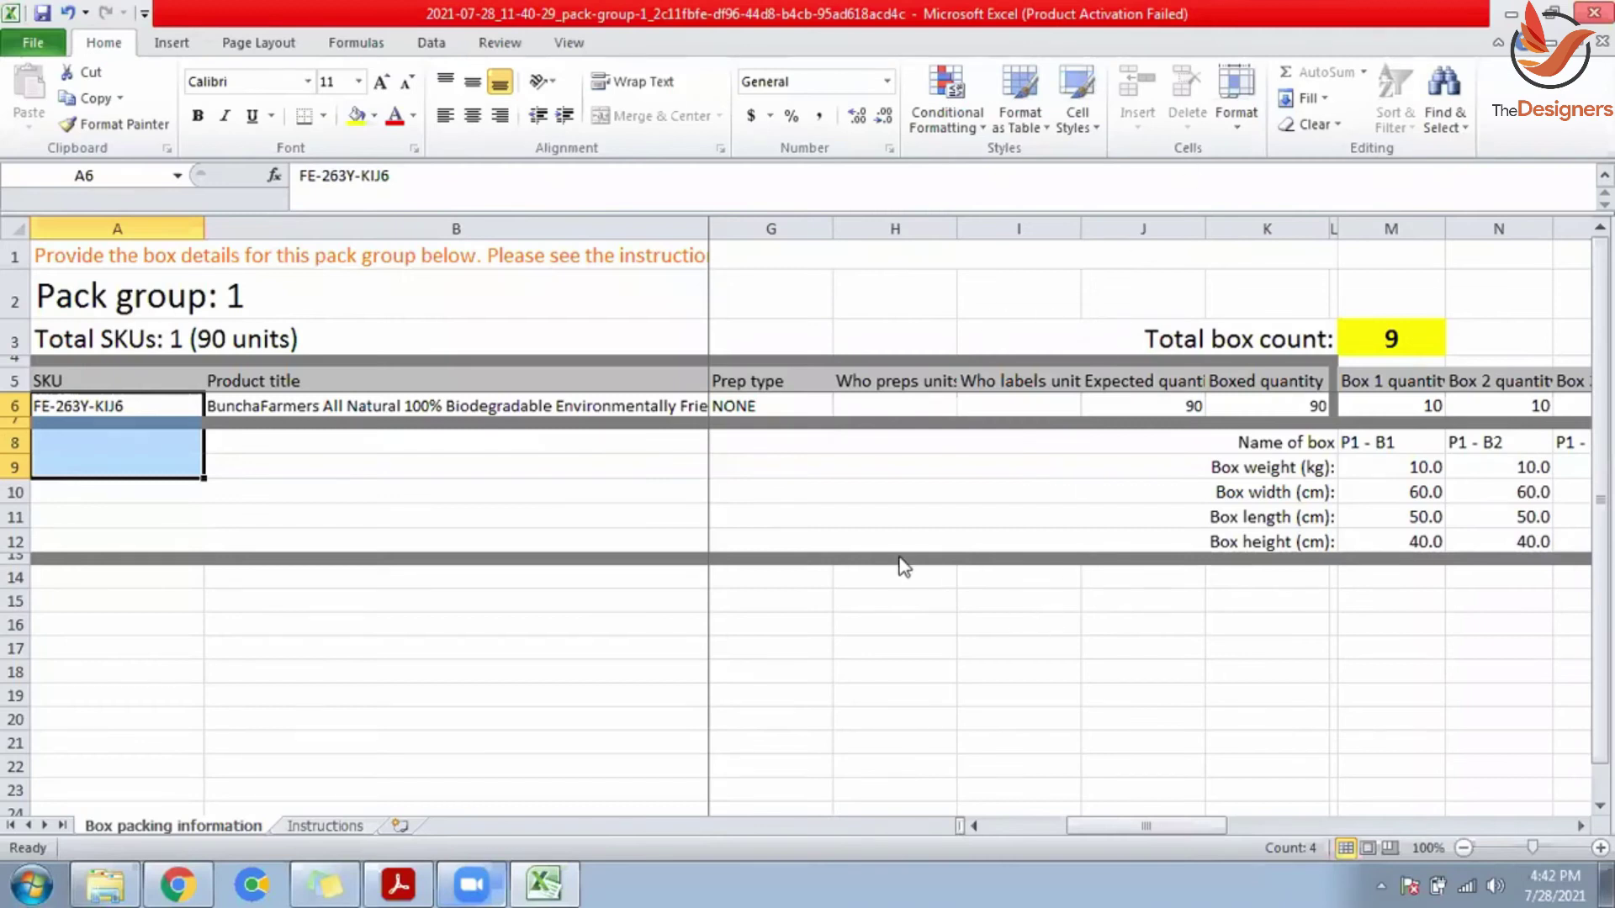
key(alt+F4)
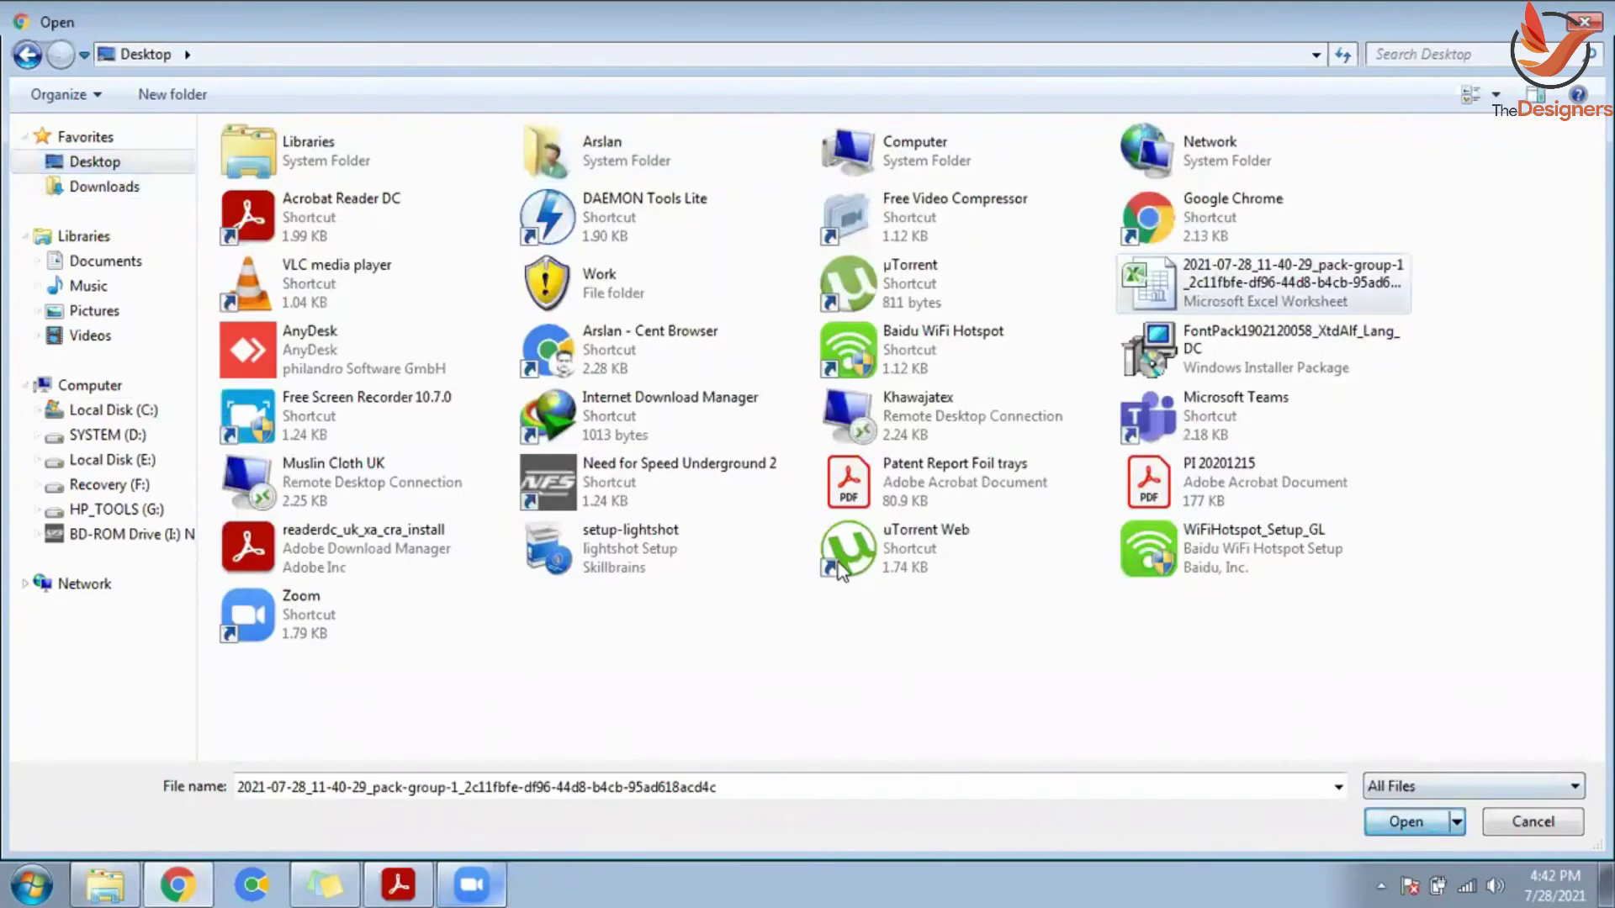
Step: Upload the saved workbook from the Desktop as pack group 1's packing information, and confirm the packing to continue to shipping
key(Return)
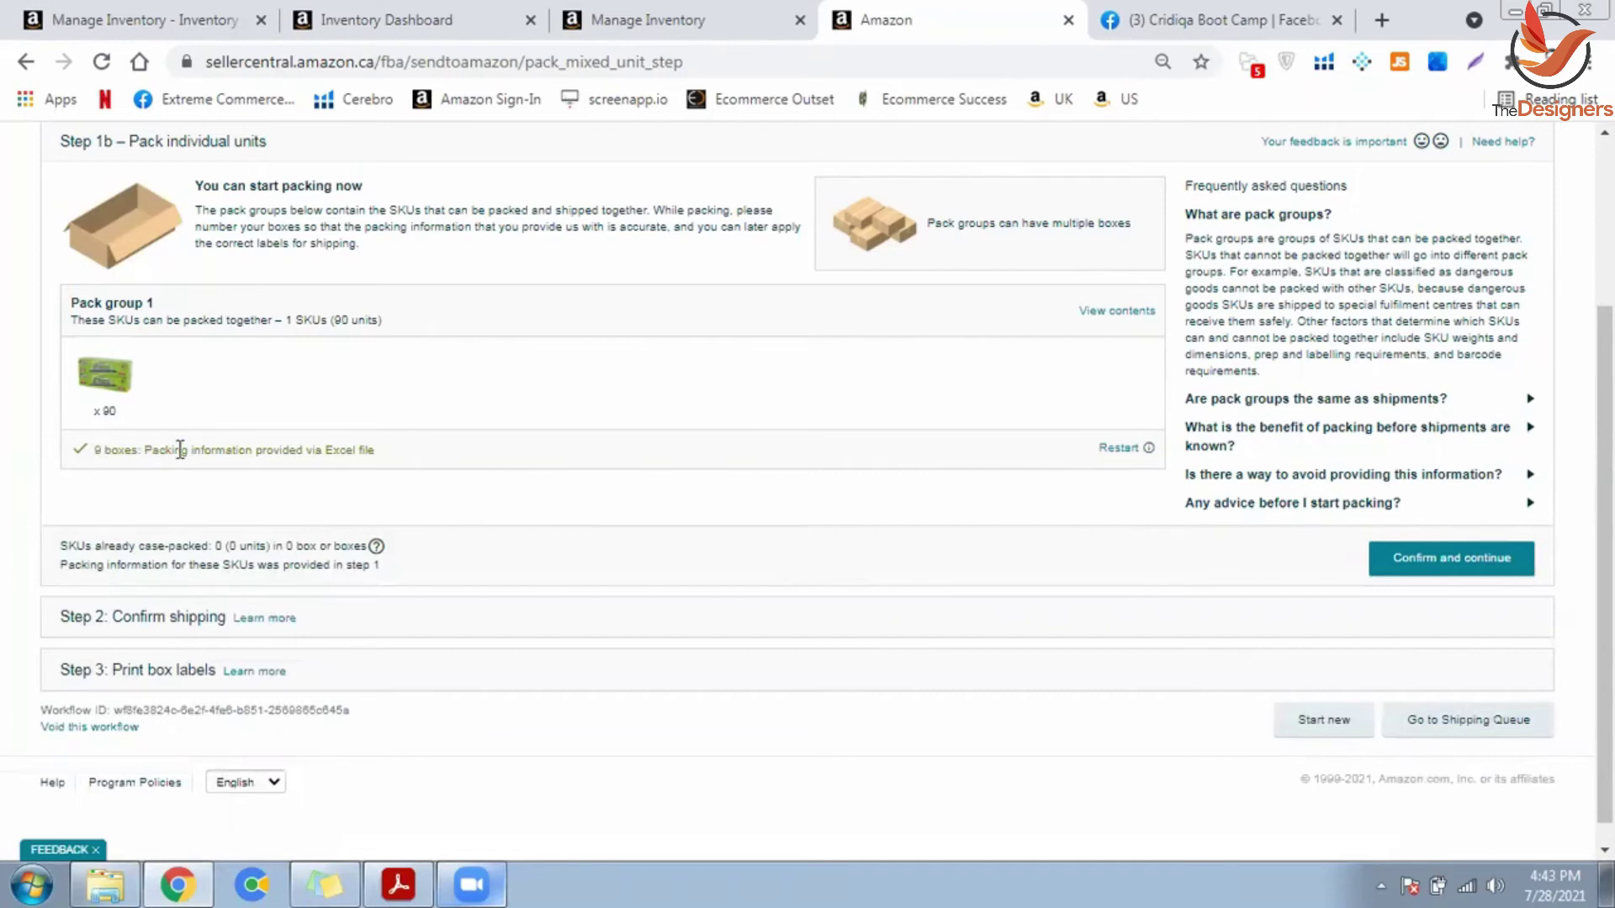
click(1396, 562)
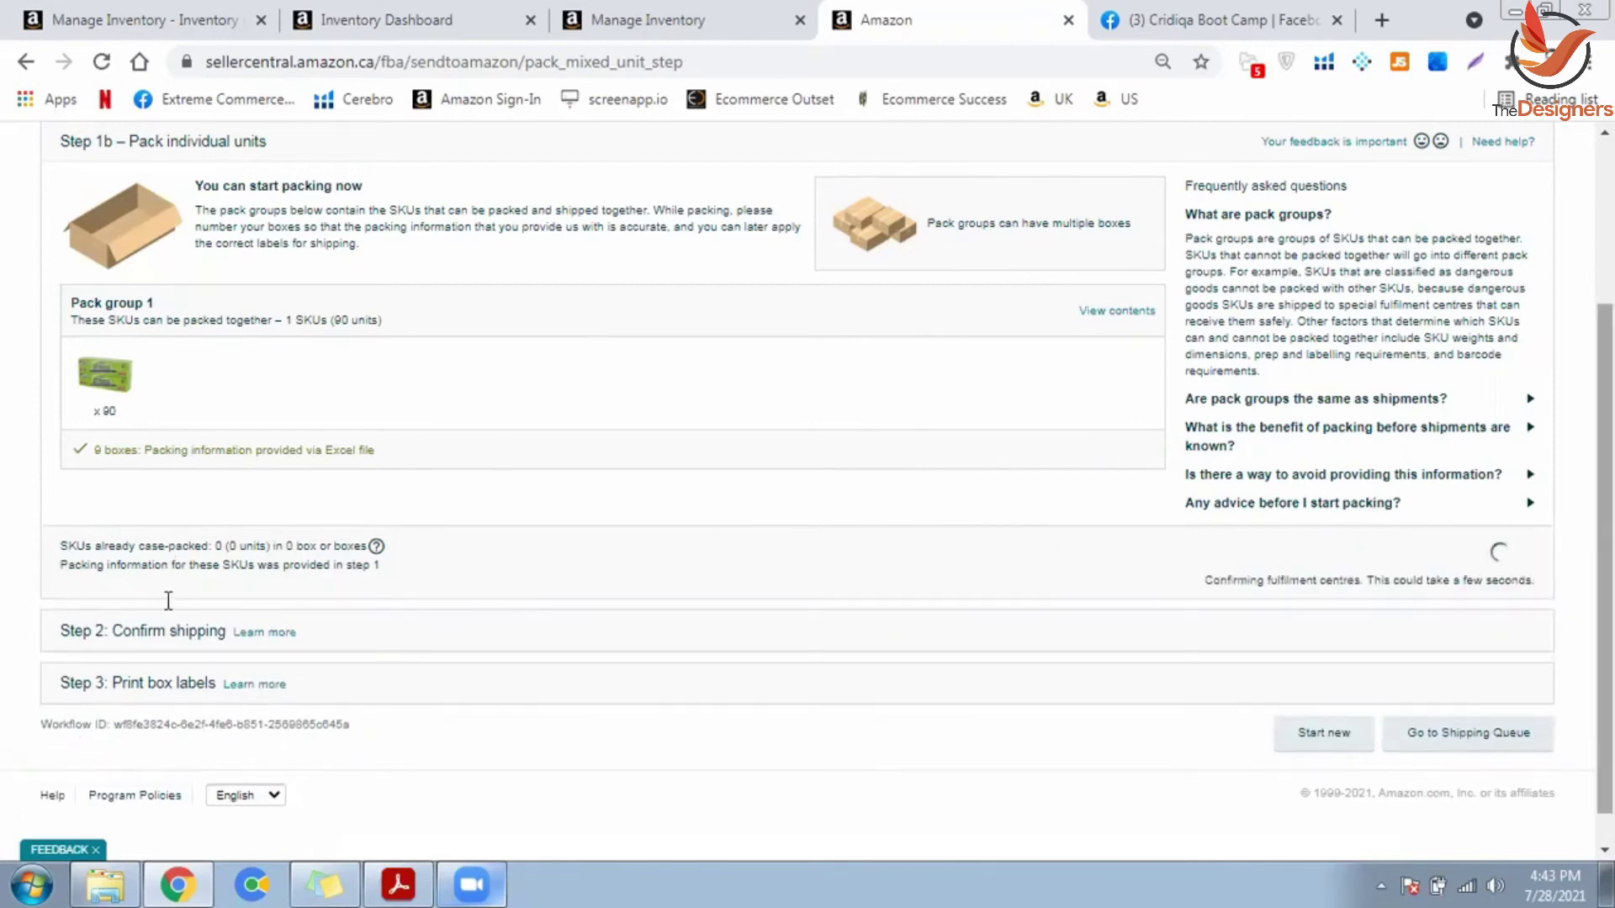
scroll(168, 601, down, 1)
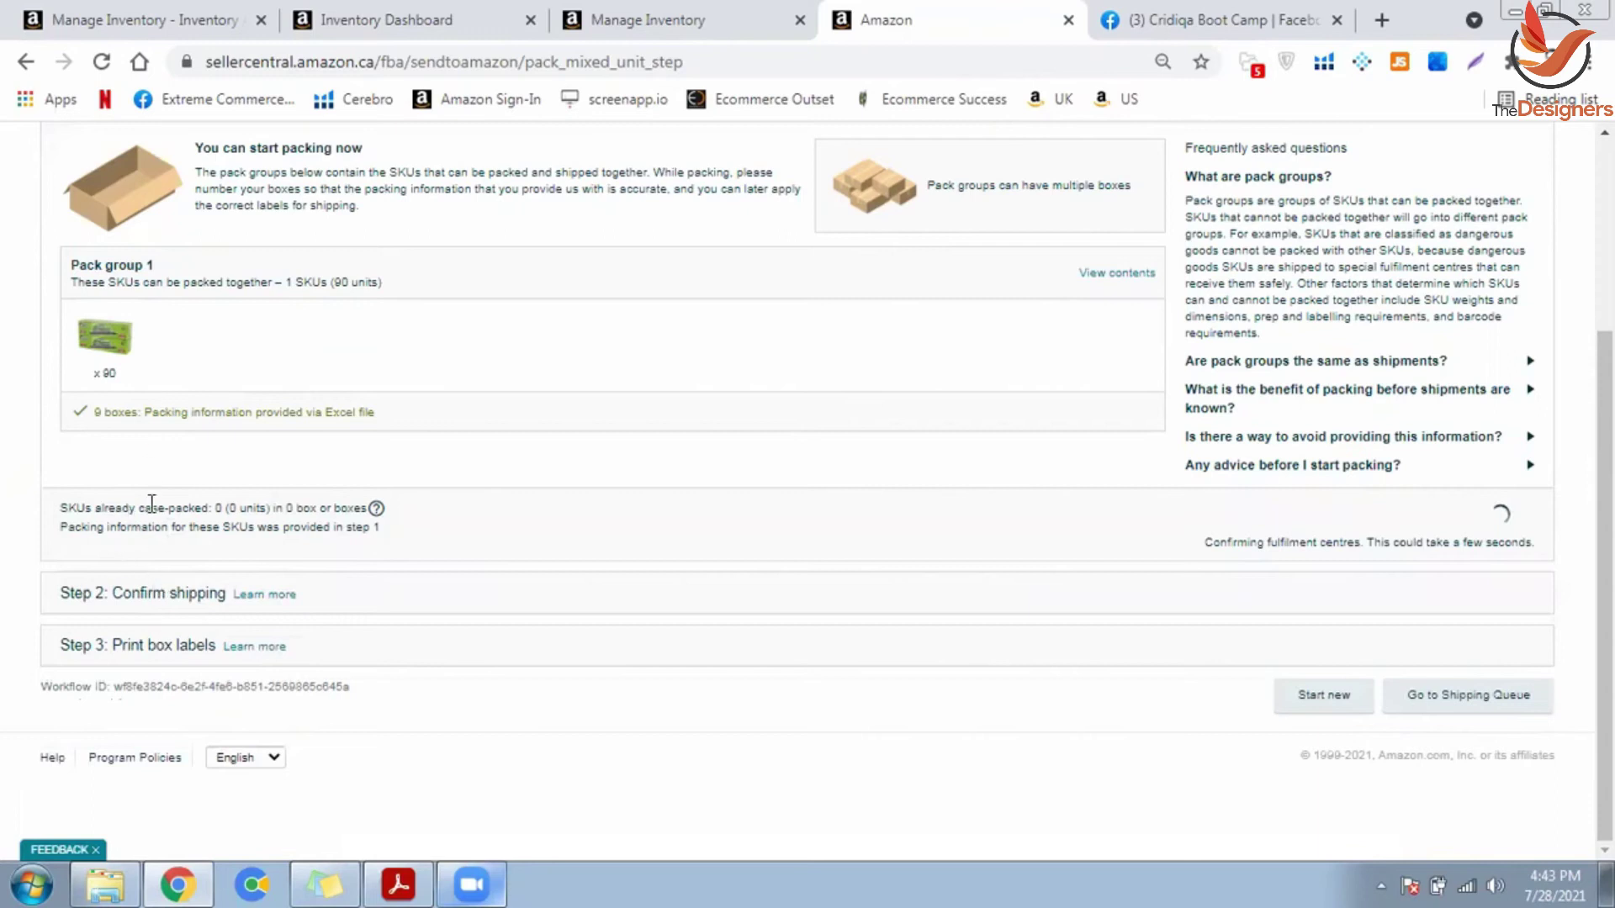
scroll(140, 503, up, 3)
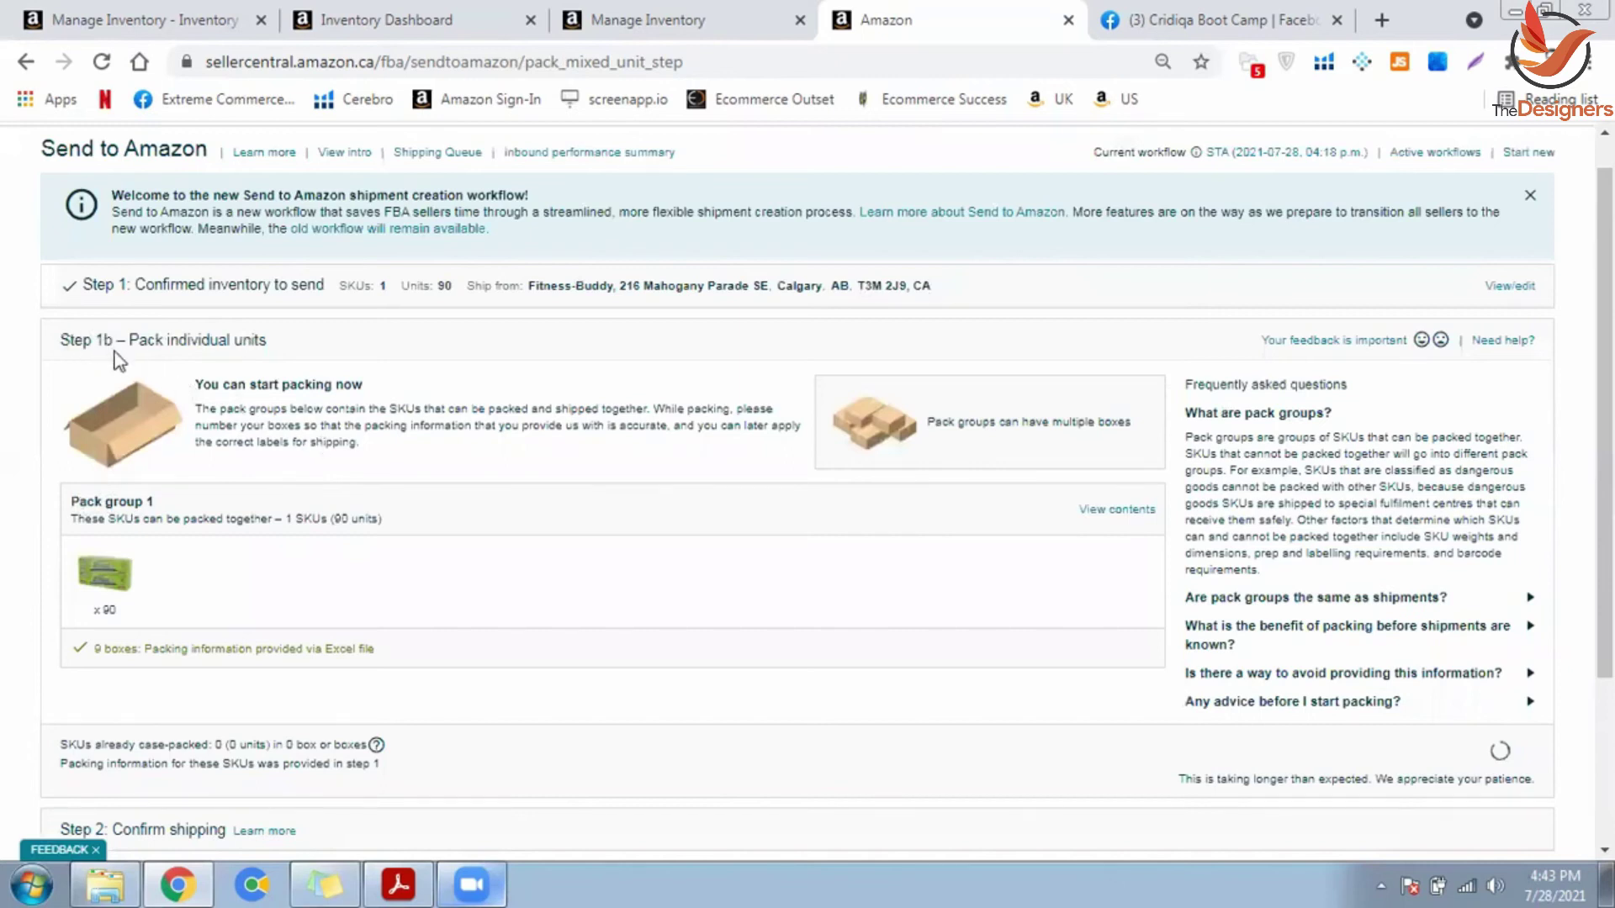
scroll(348, 444, up, 1)
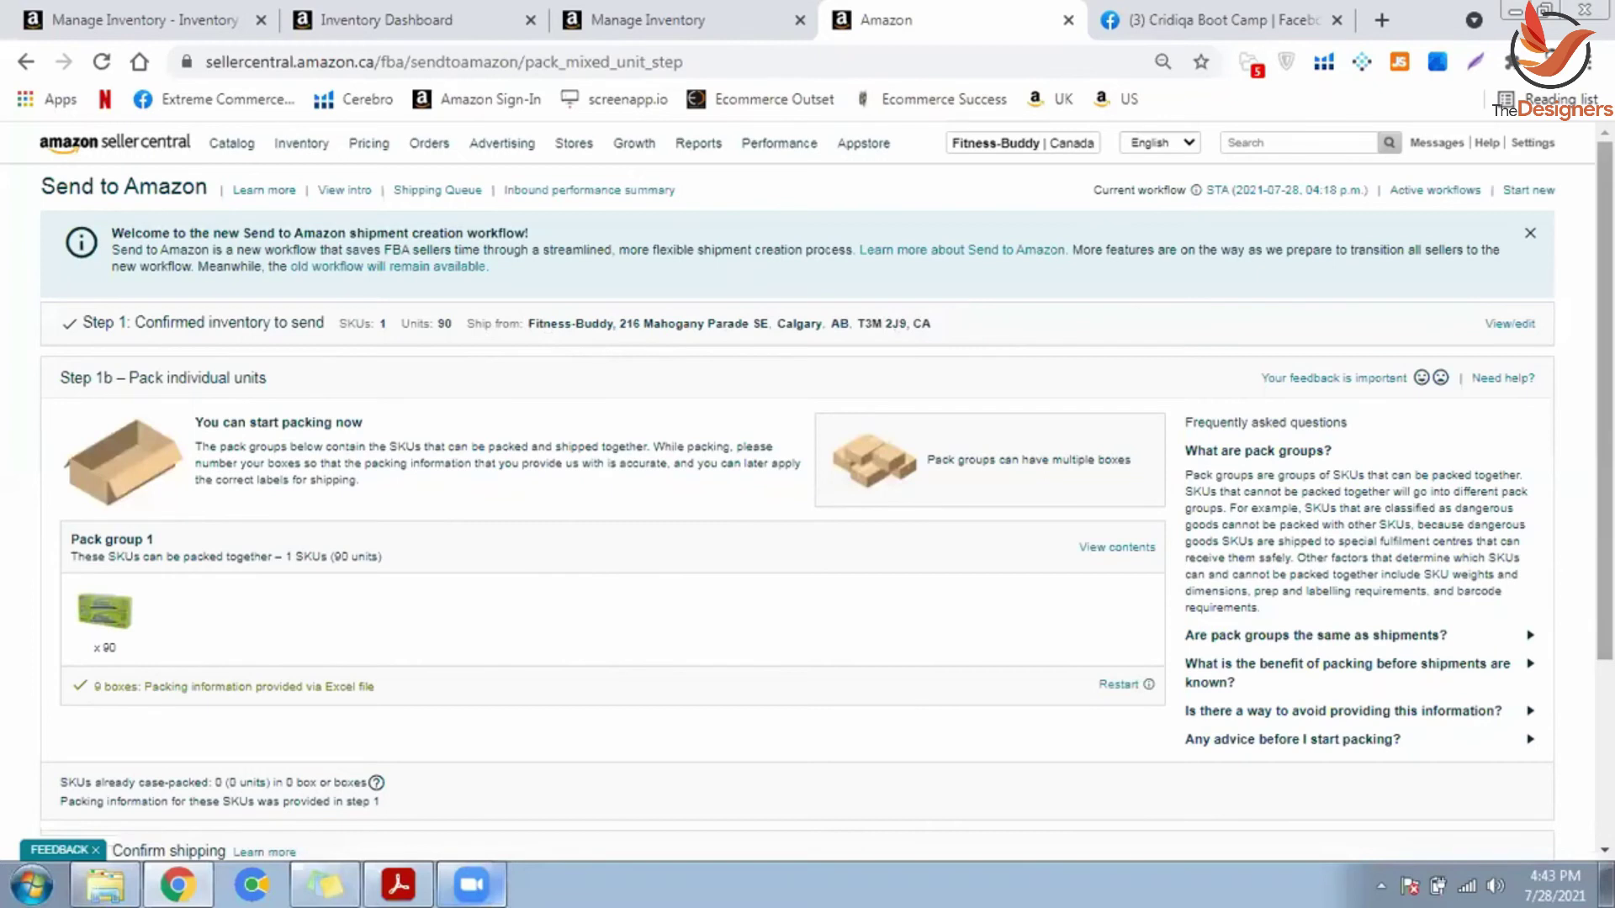
scroll(1314, 302, down, 3)
Step: Set the ship date to 2021-07-31 and, after viewing the less than truckload option, select Small parcel delivery (SPD) as shipping mode
click(319, 599)
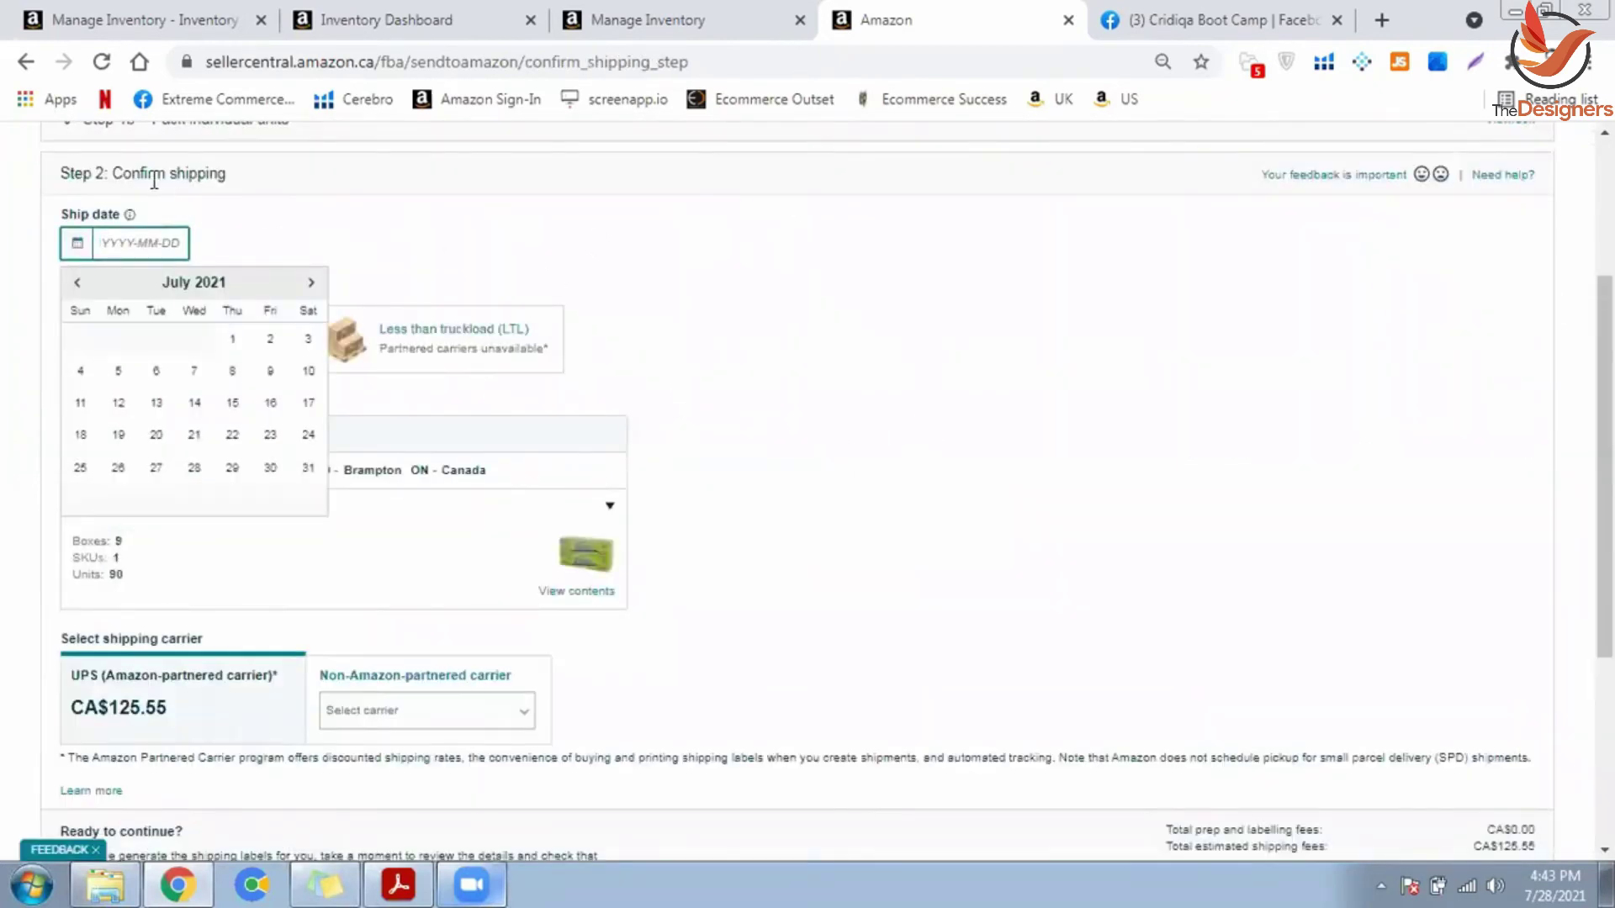
click(308, 371)
click(164, 243)
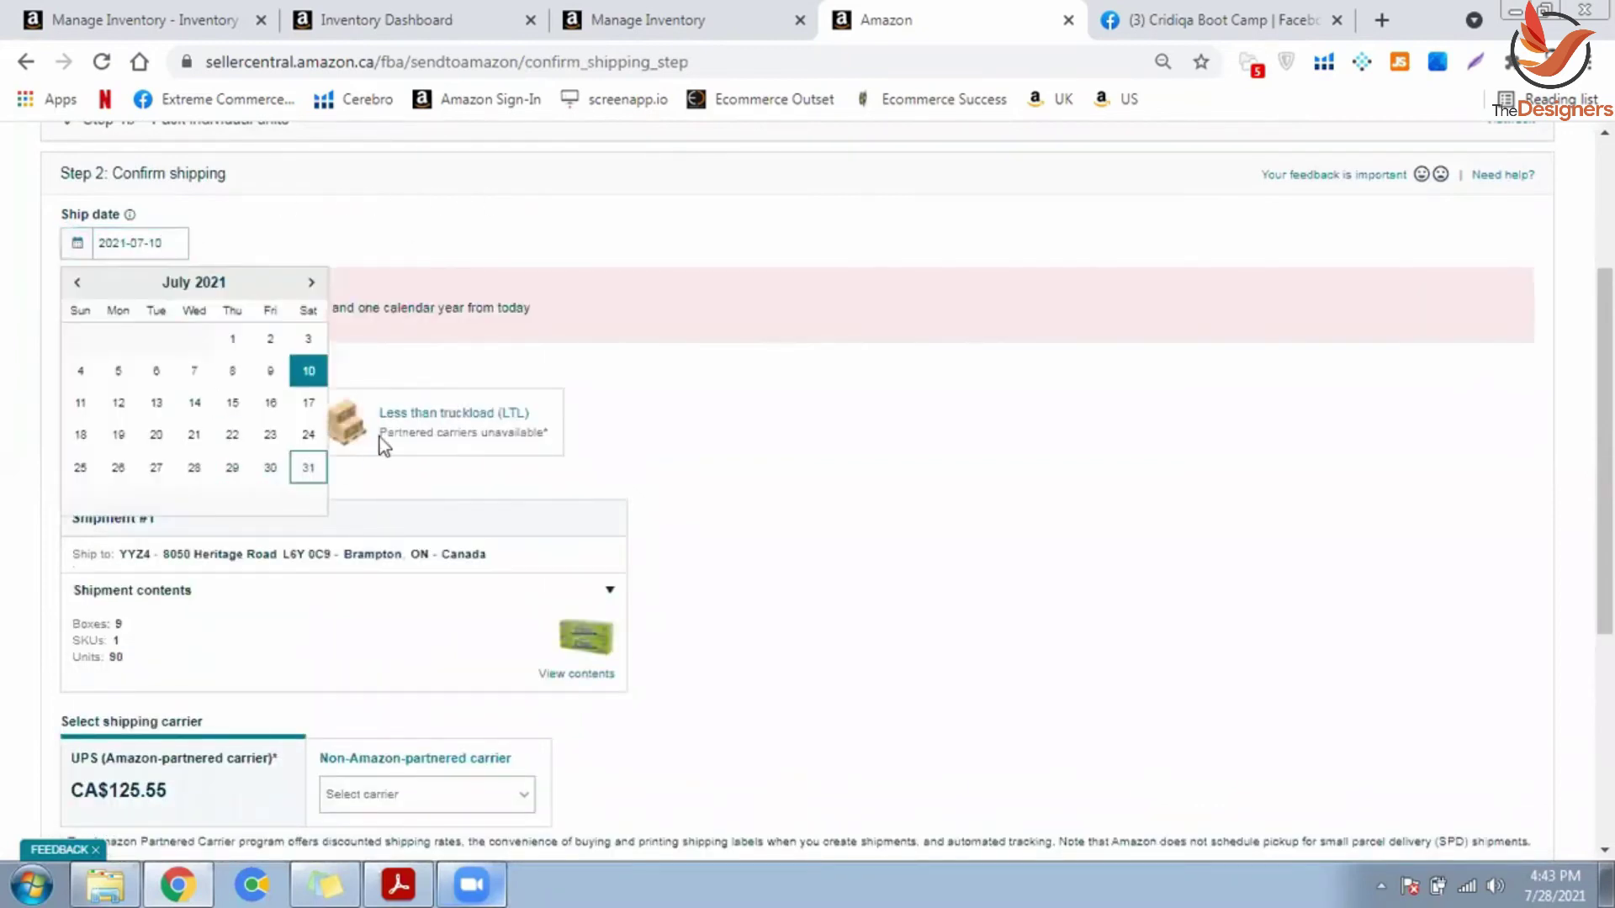
click(306, 465)
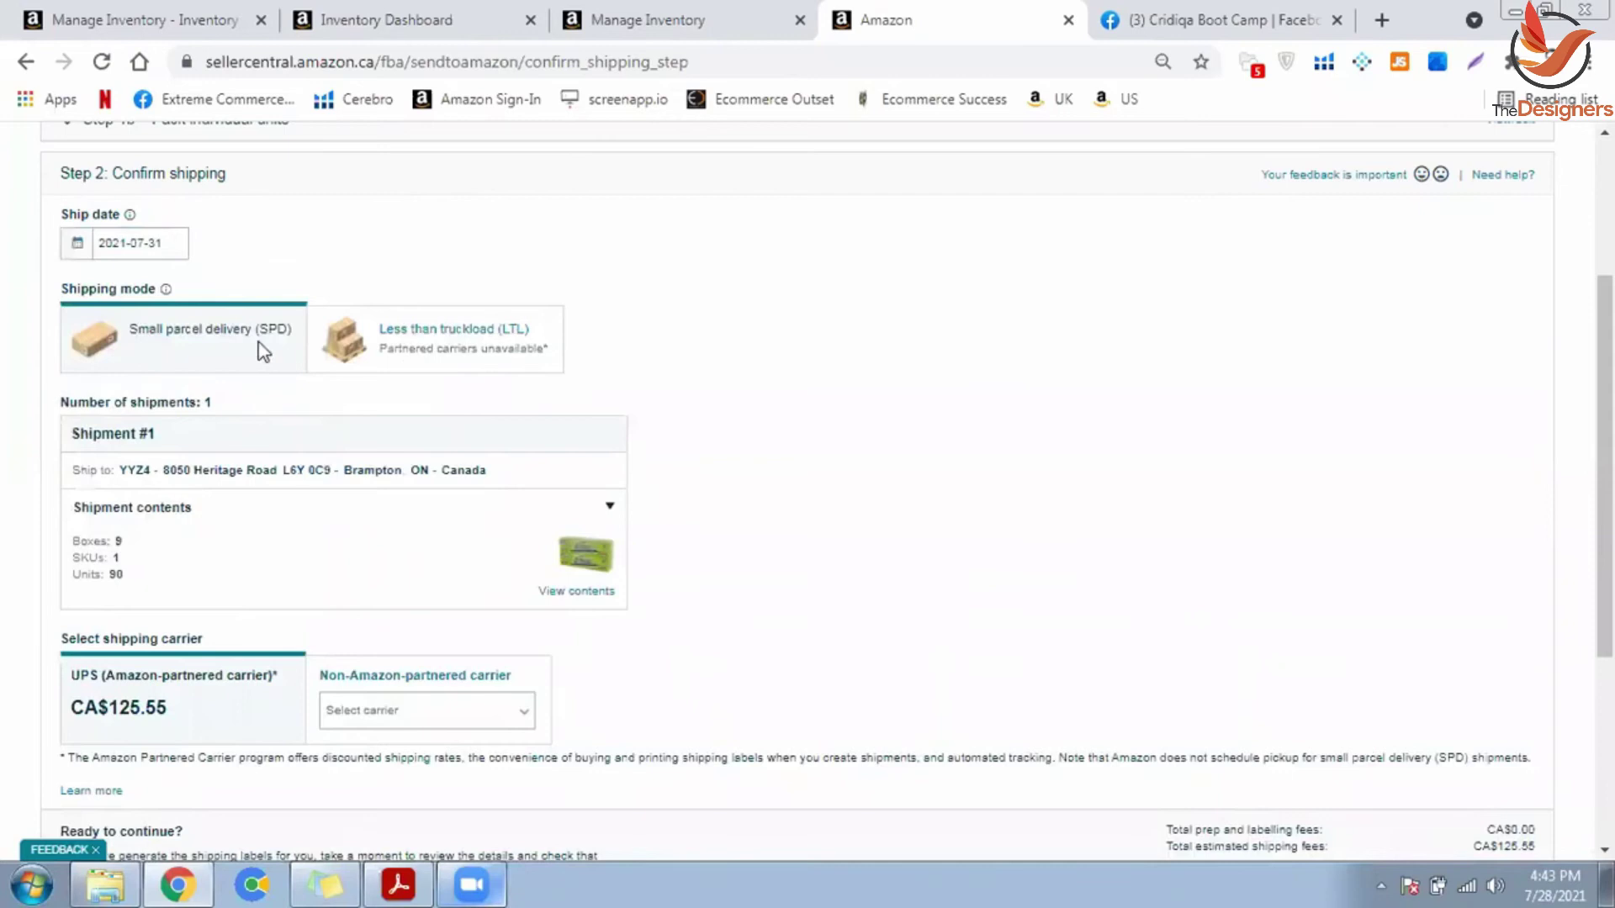
click(423, 334)
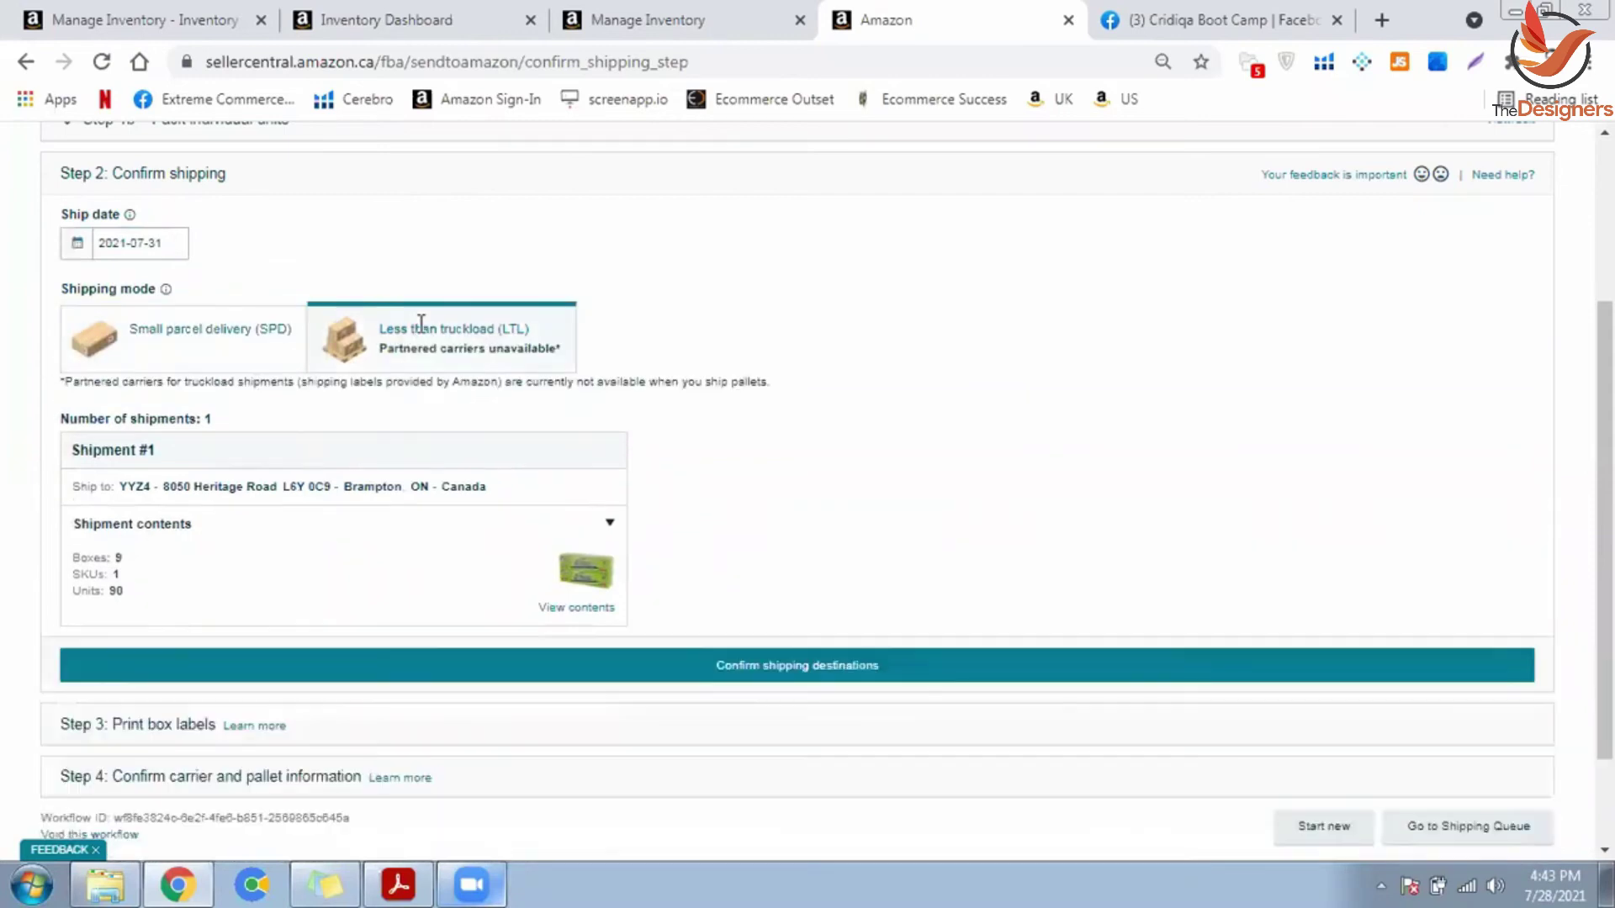
click(175, 327)
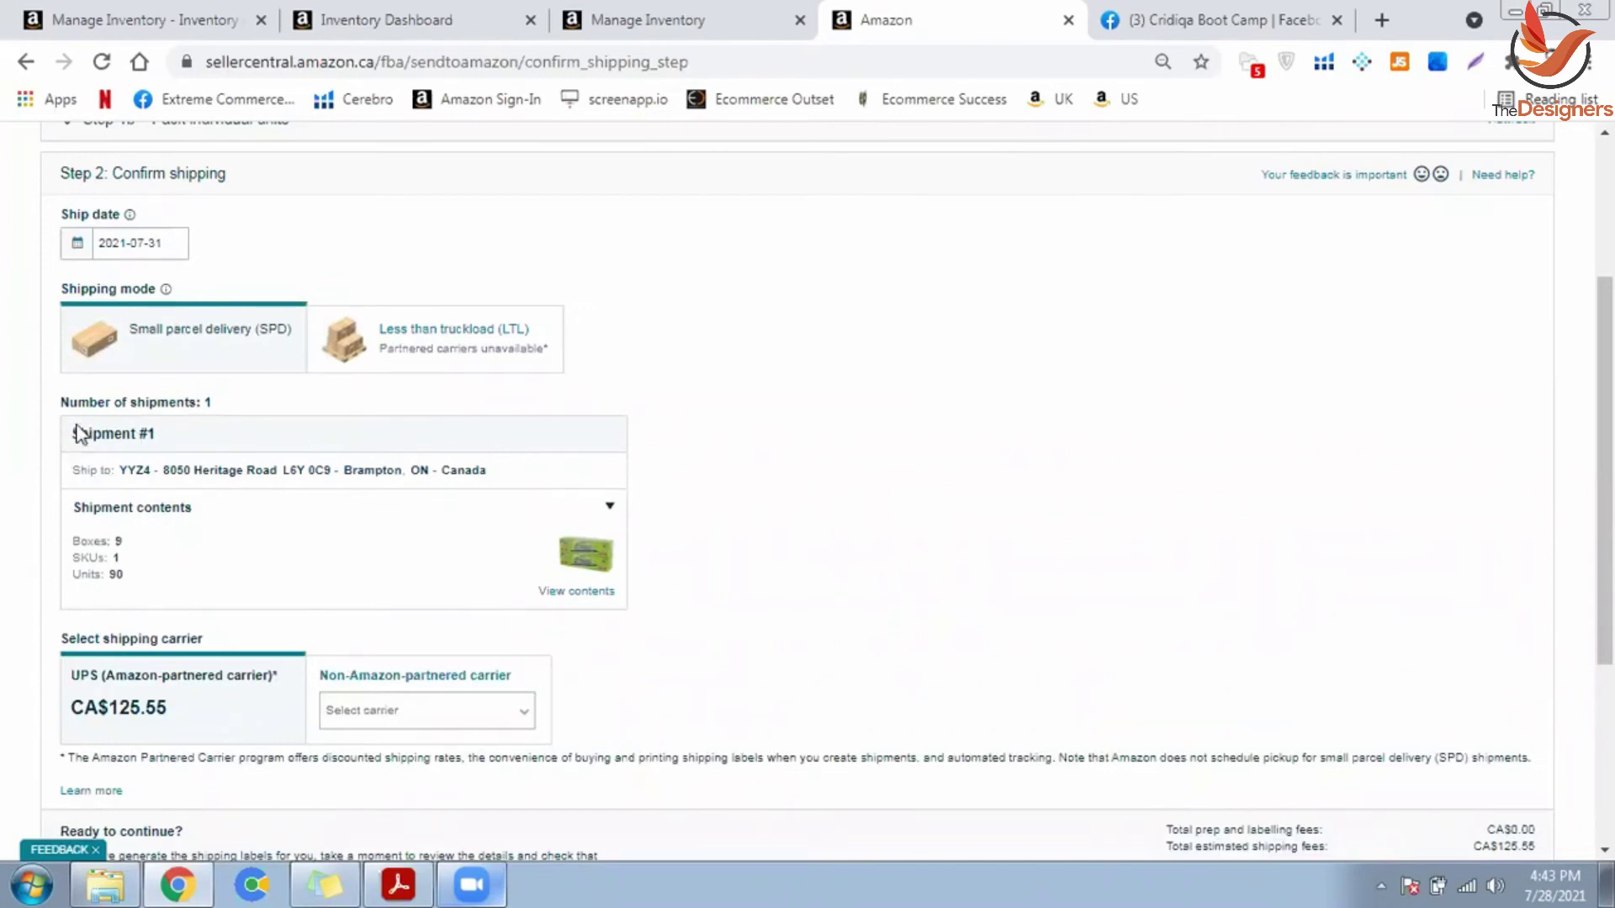
Step: Choose Other as the non-Amazon-partnered carrier for the shipment, then accept the charges and confirm shipping
scroll(104, 566, down, 3)
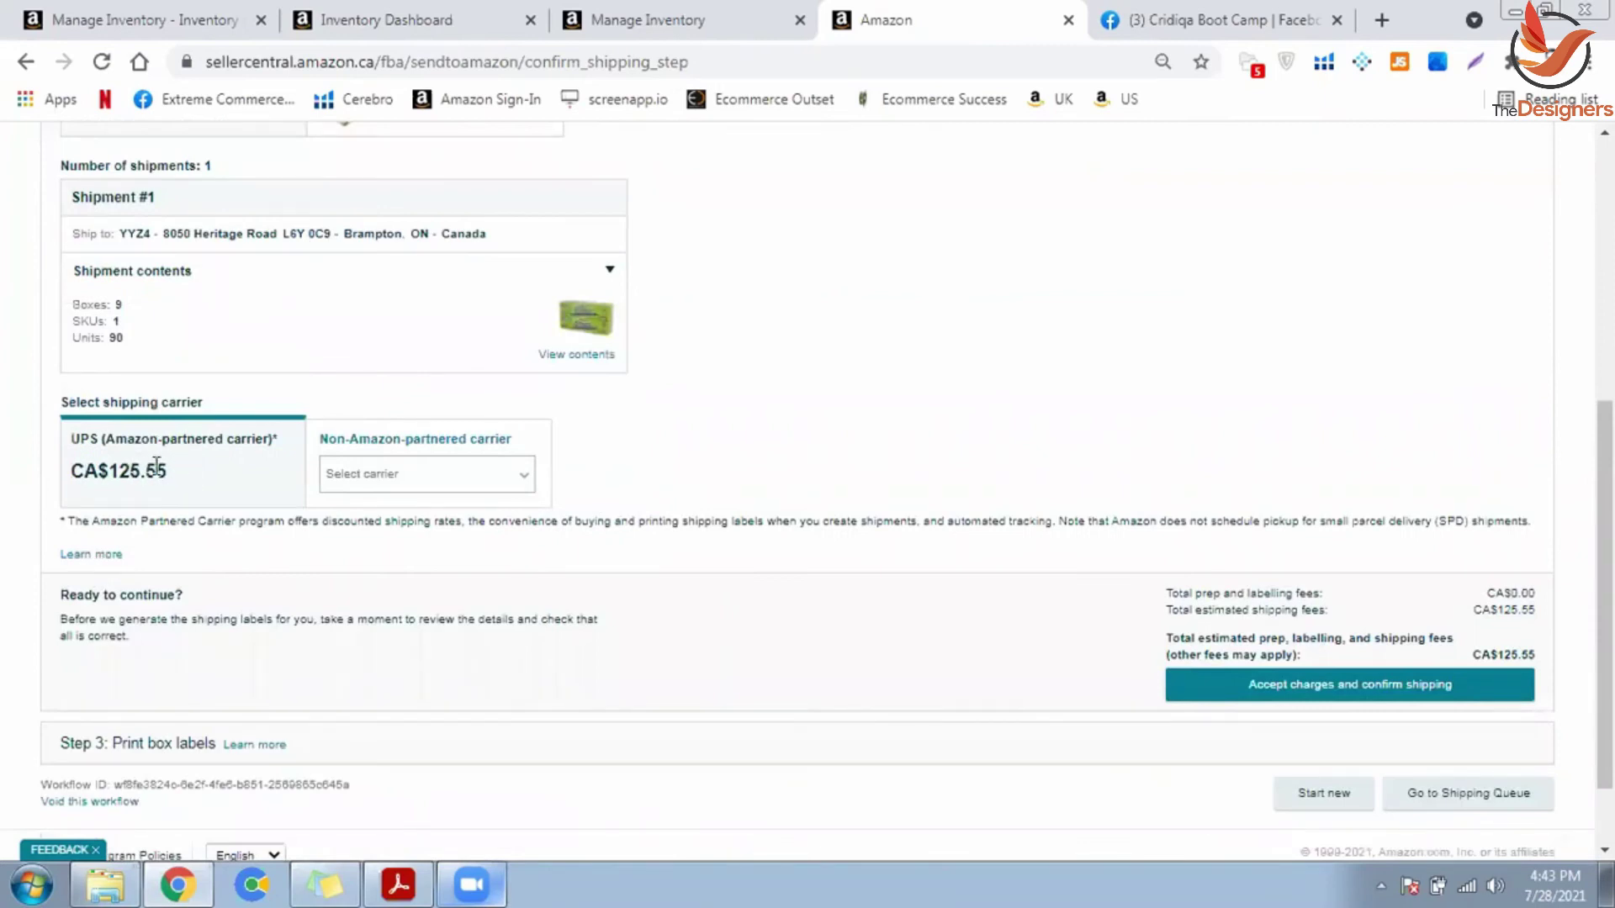
click(411, 485)
click(389, 667)
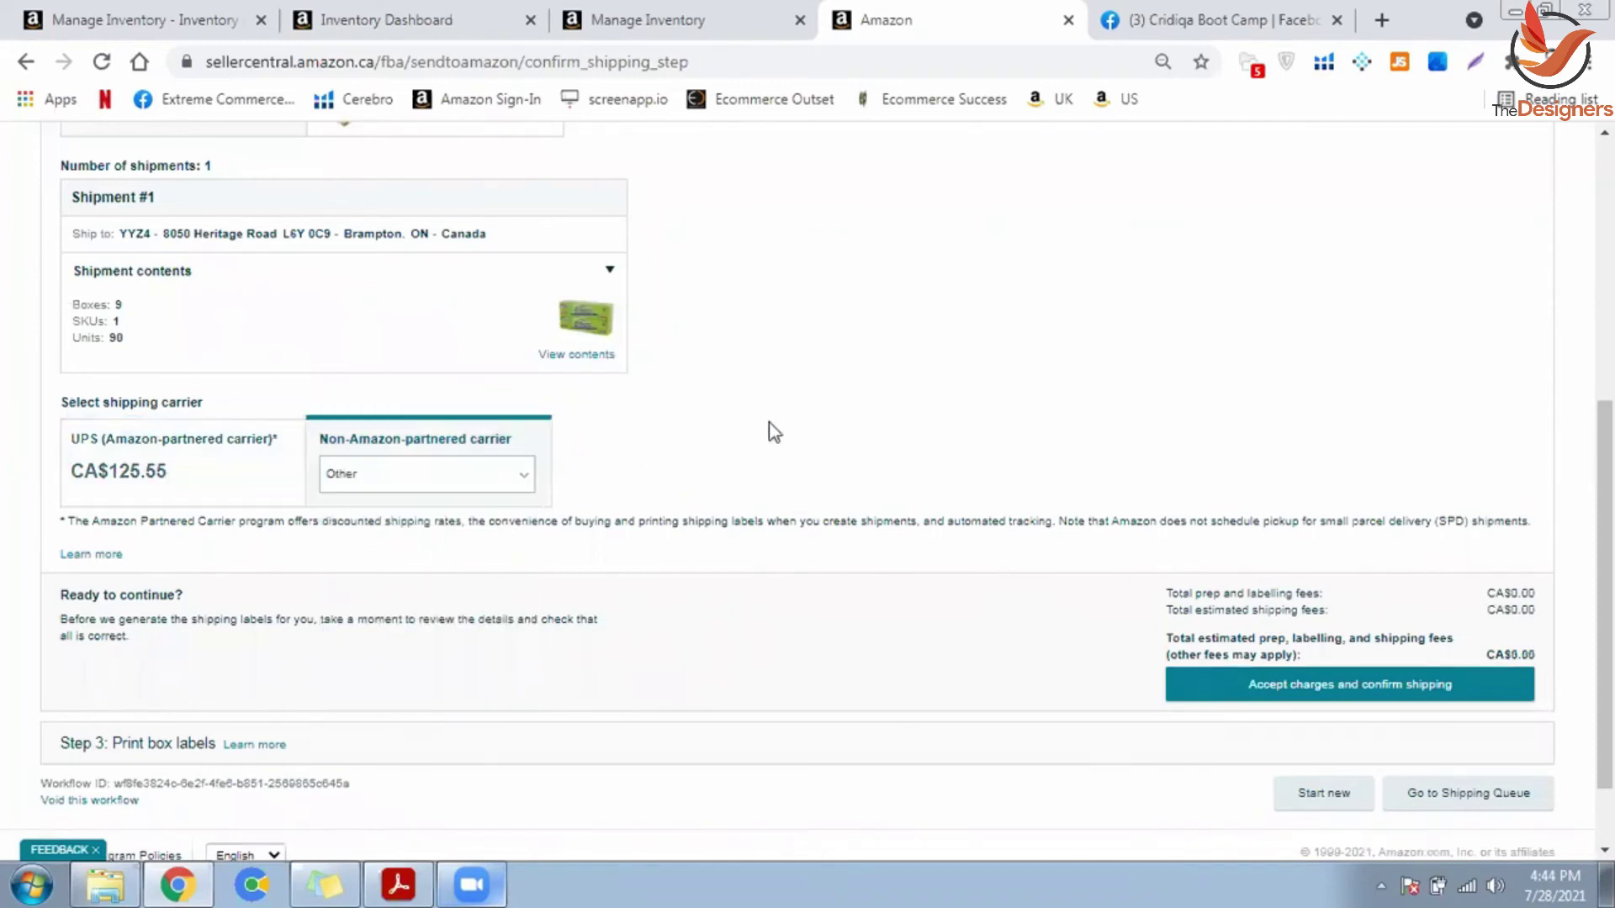
click(216, 472)
click(399, 478)
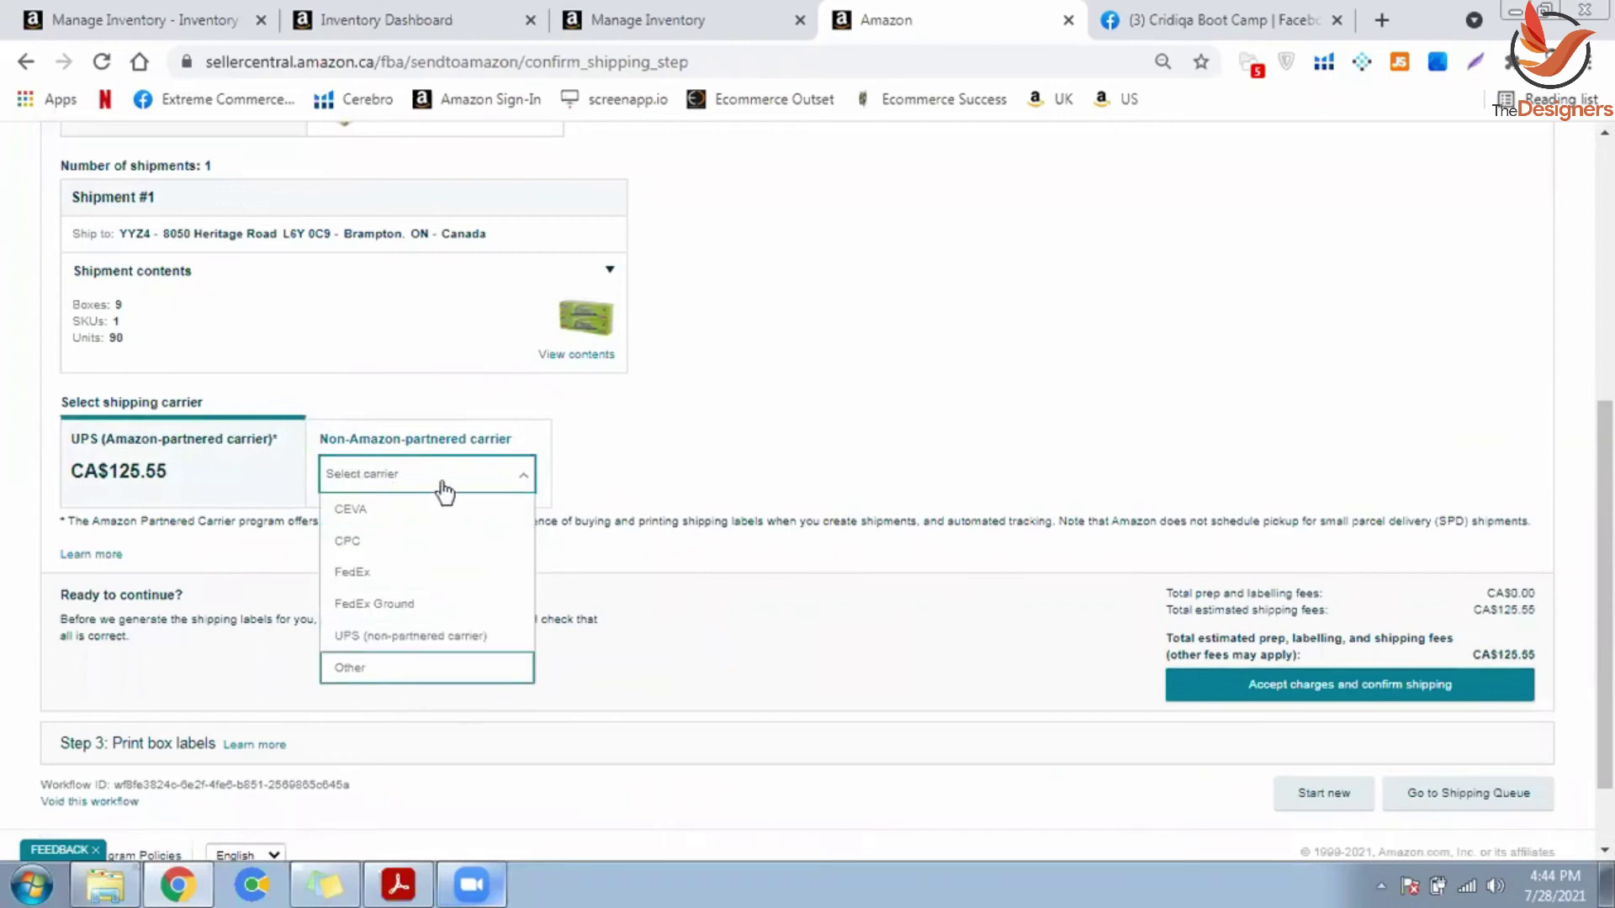
click(412, 481)
scroll(851, 467, down, 2)
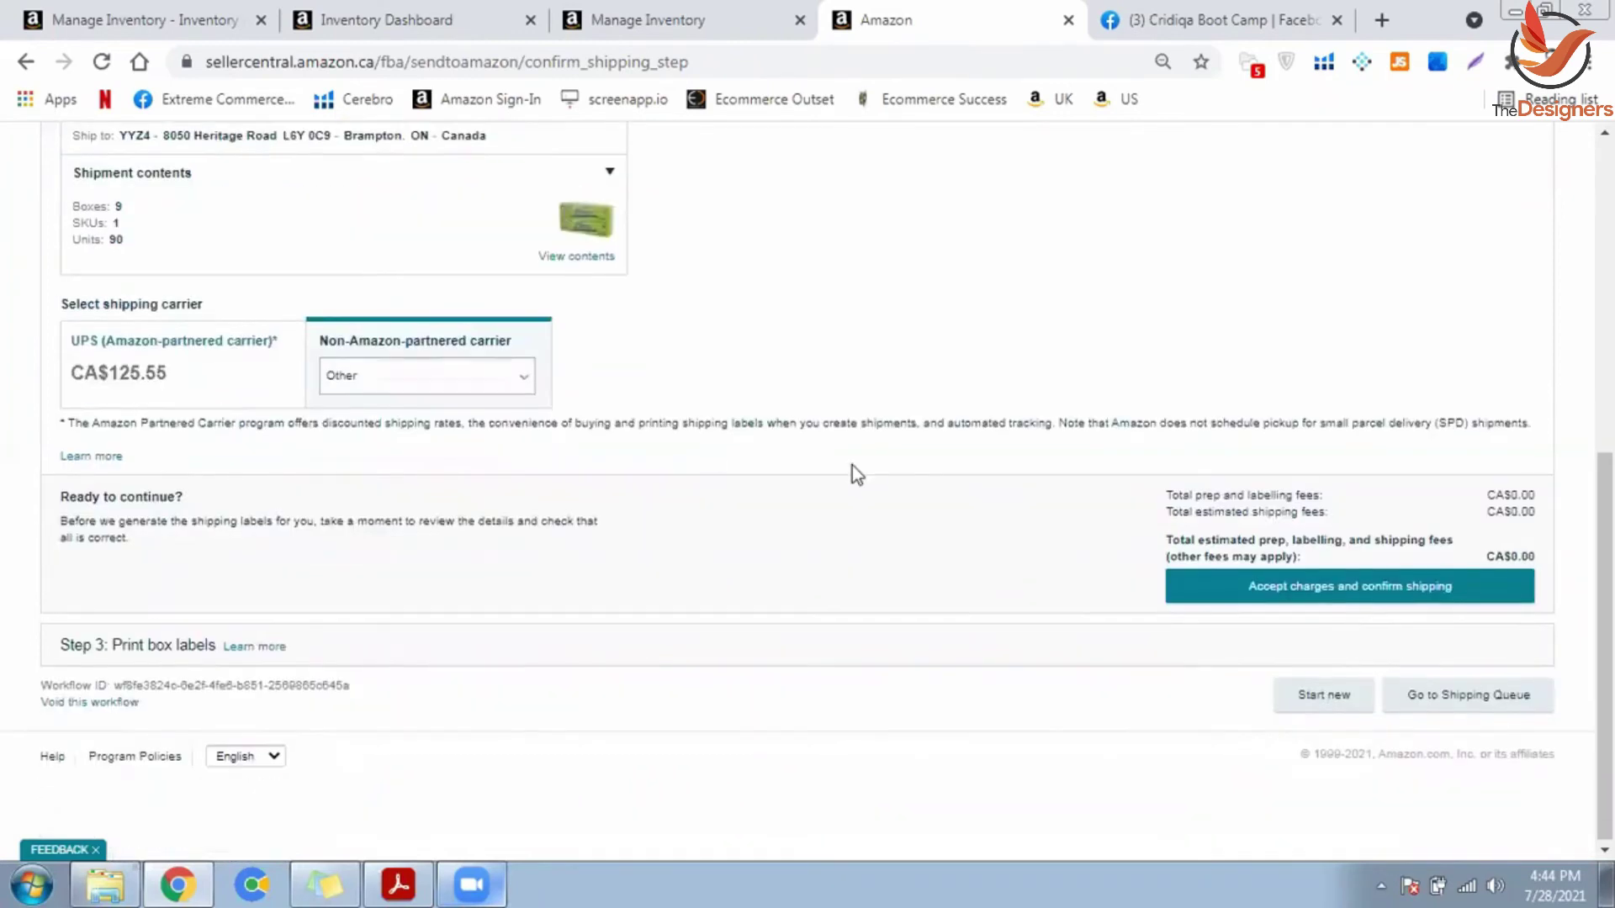
click(1512, 574)
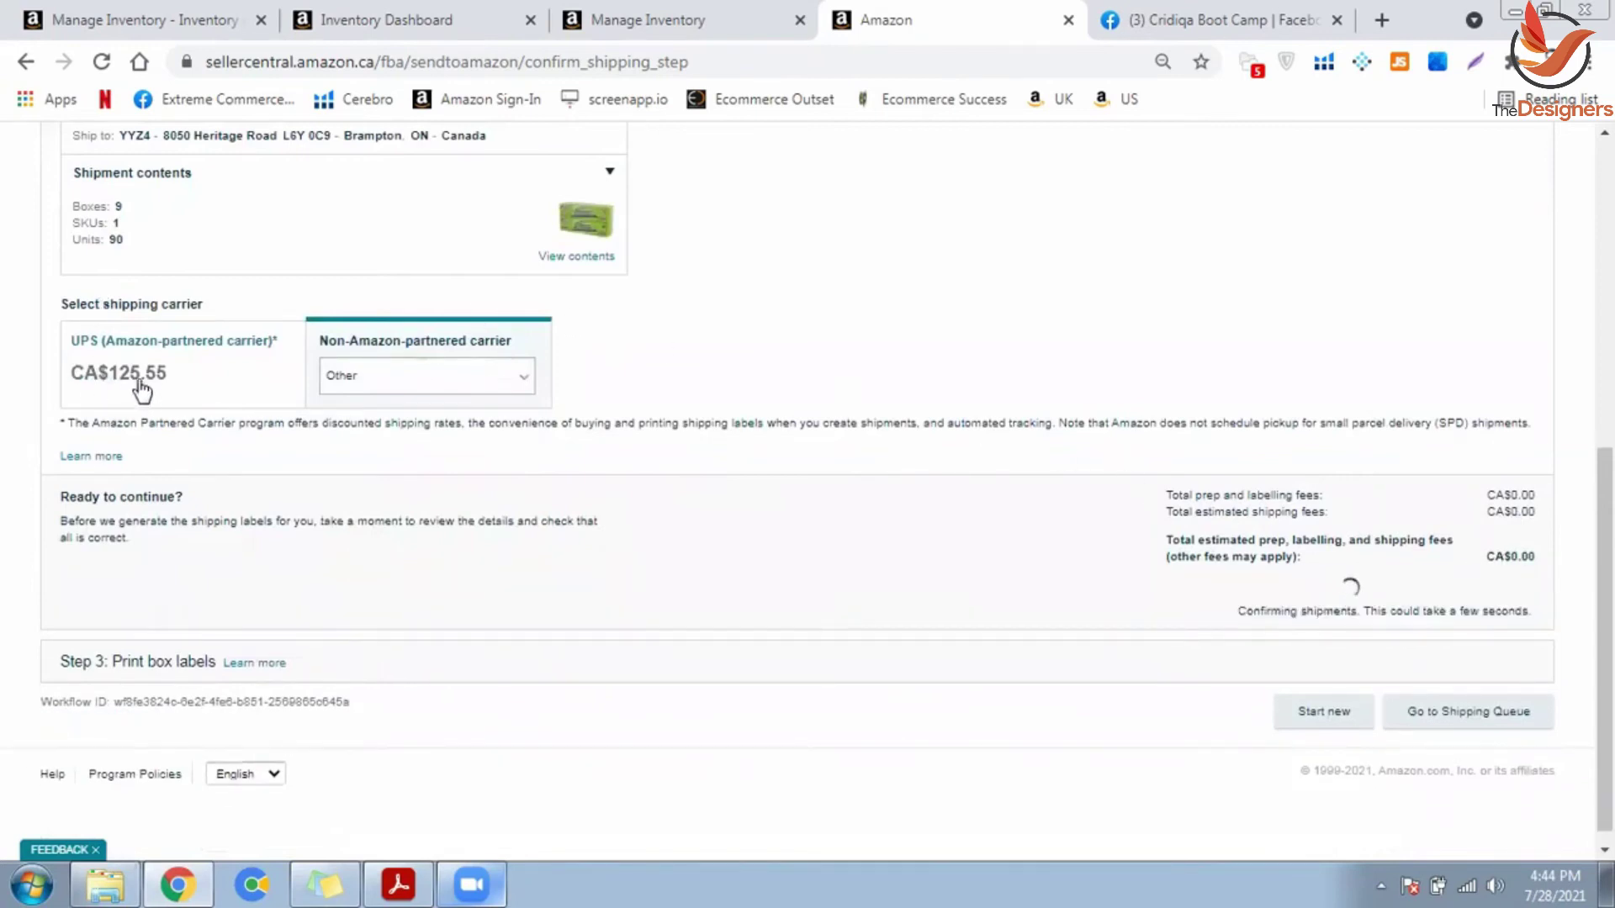
drag(1605, 530, 1605, 555)
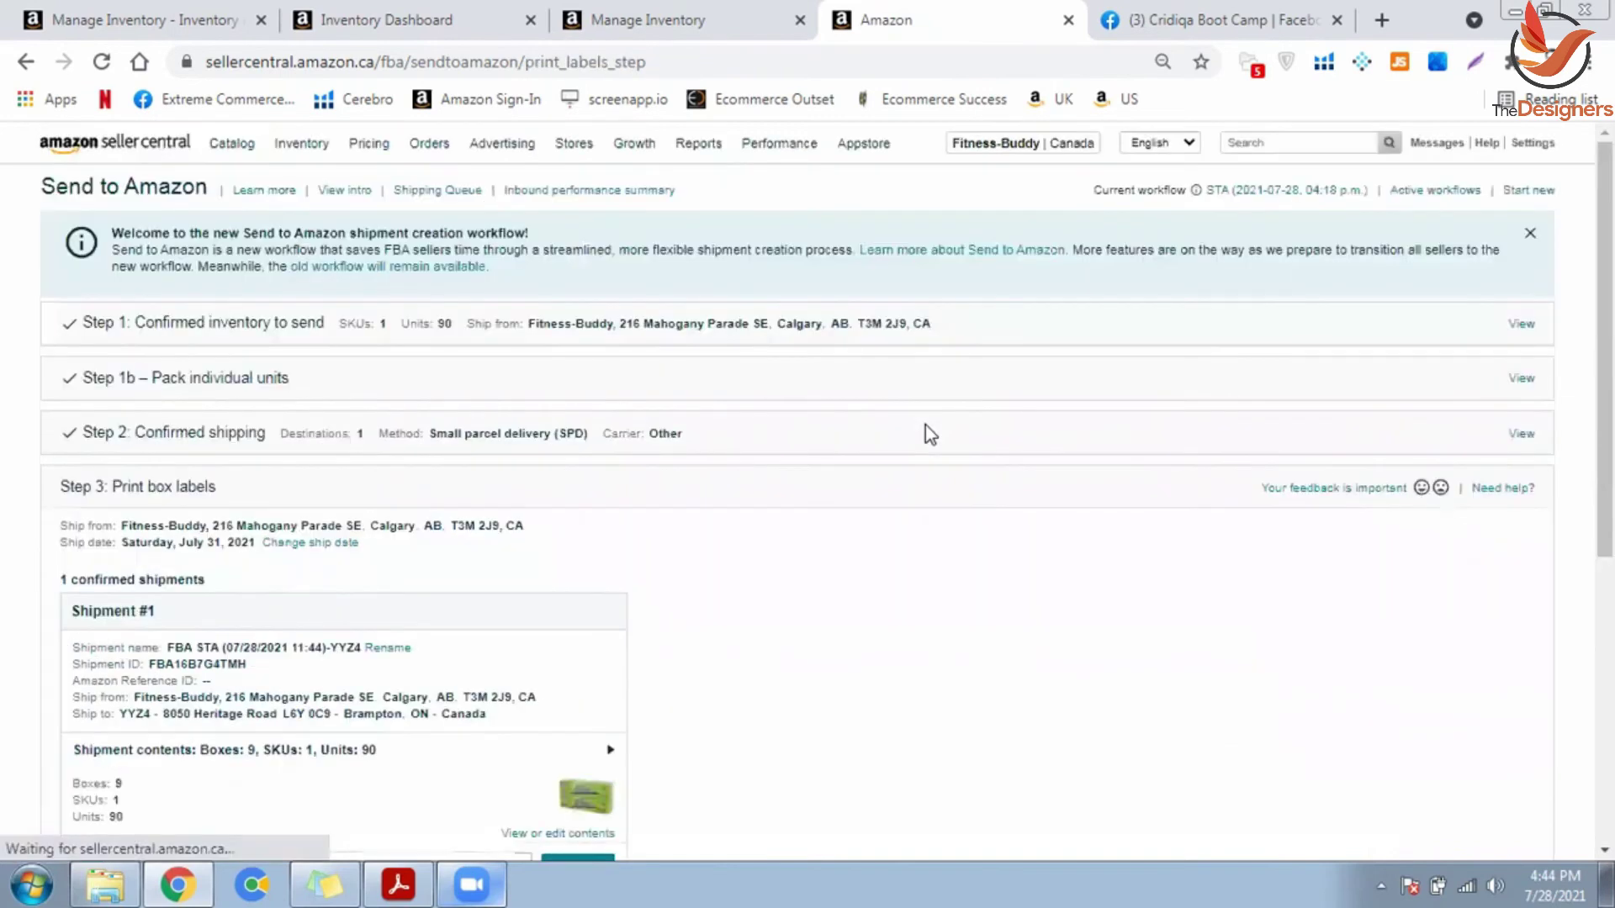
Step: Set Shipment #1's box label format to Thermal Printing - 102 x 152 mm (4 x 6 in)
scroll(226, 425, down, 5)
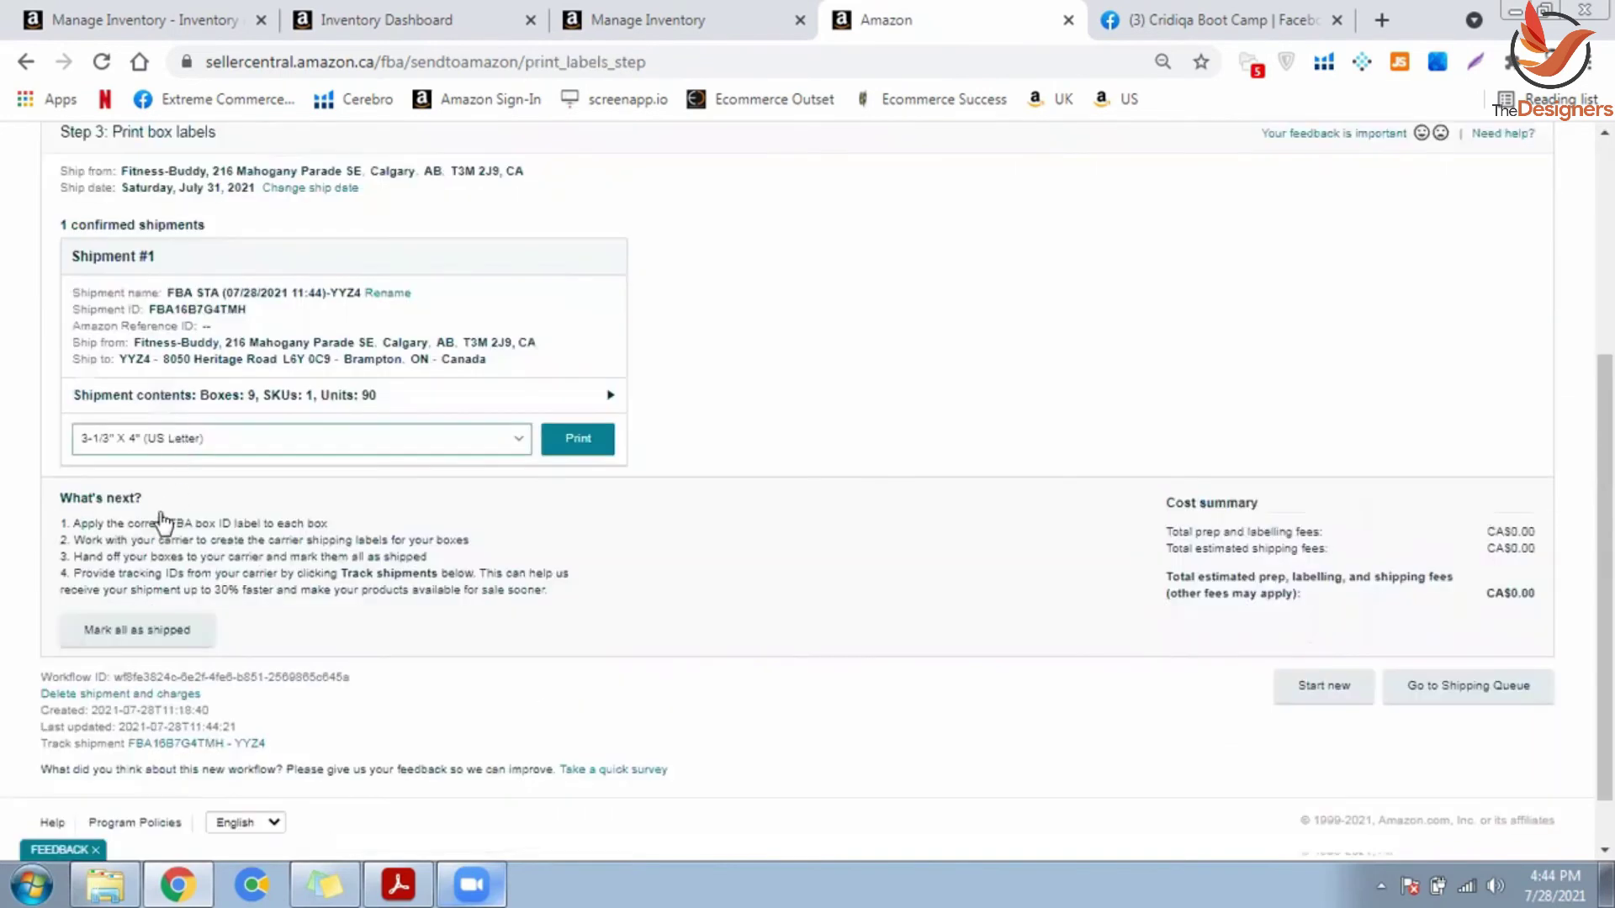
click(198, 441)
click(137, 461)
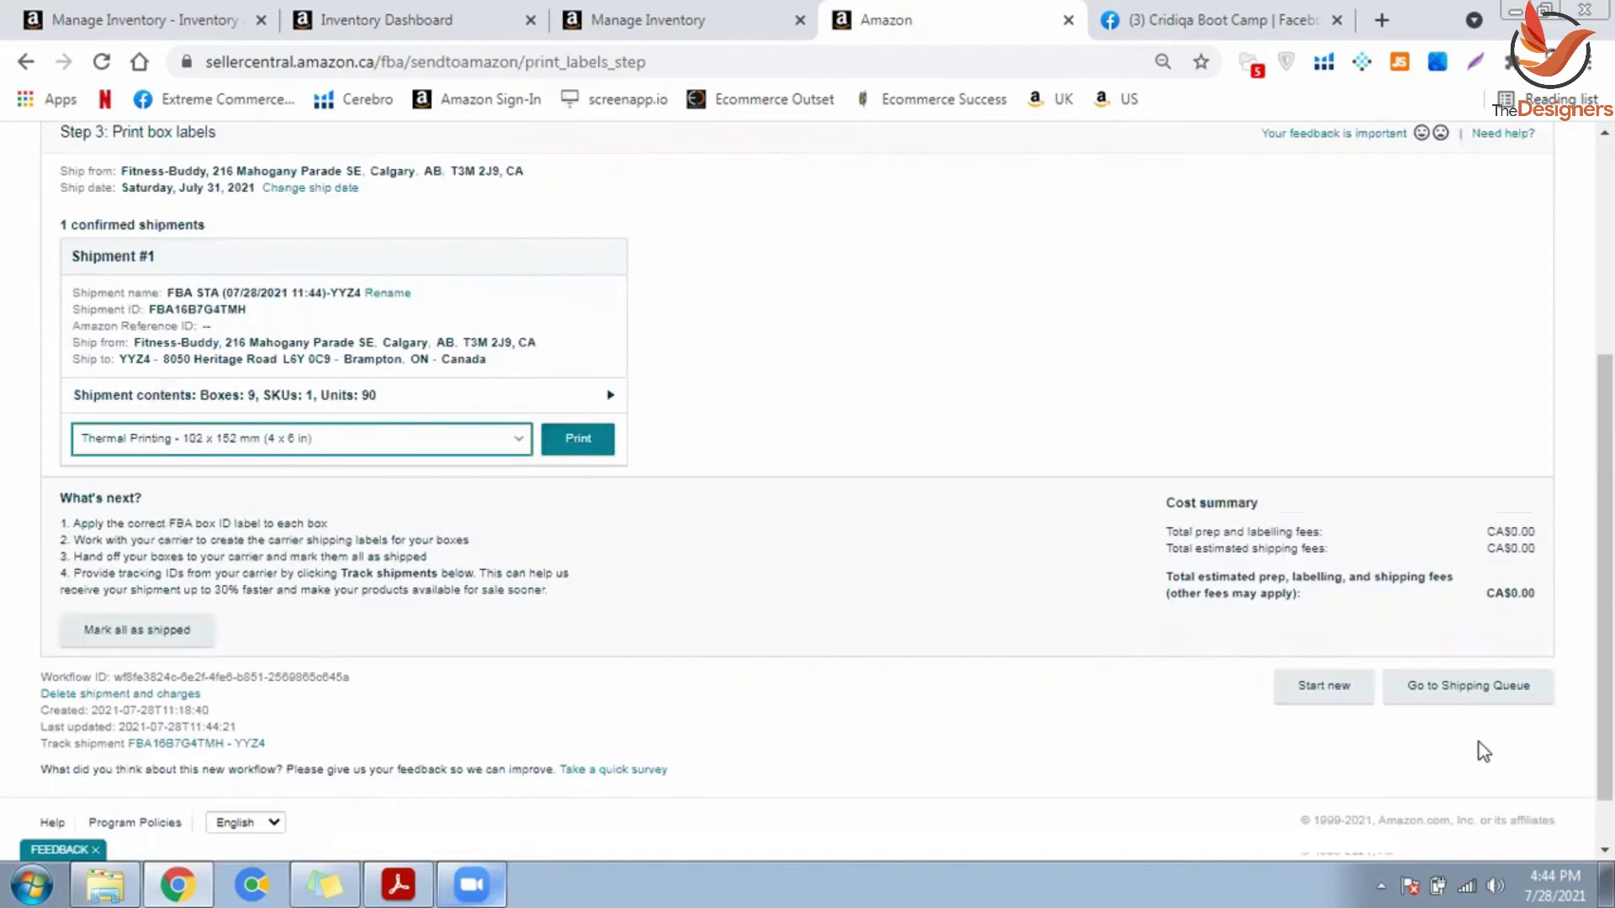
scroll(1337, 301, down, 1)
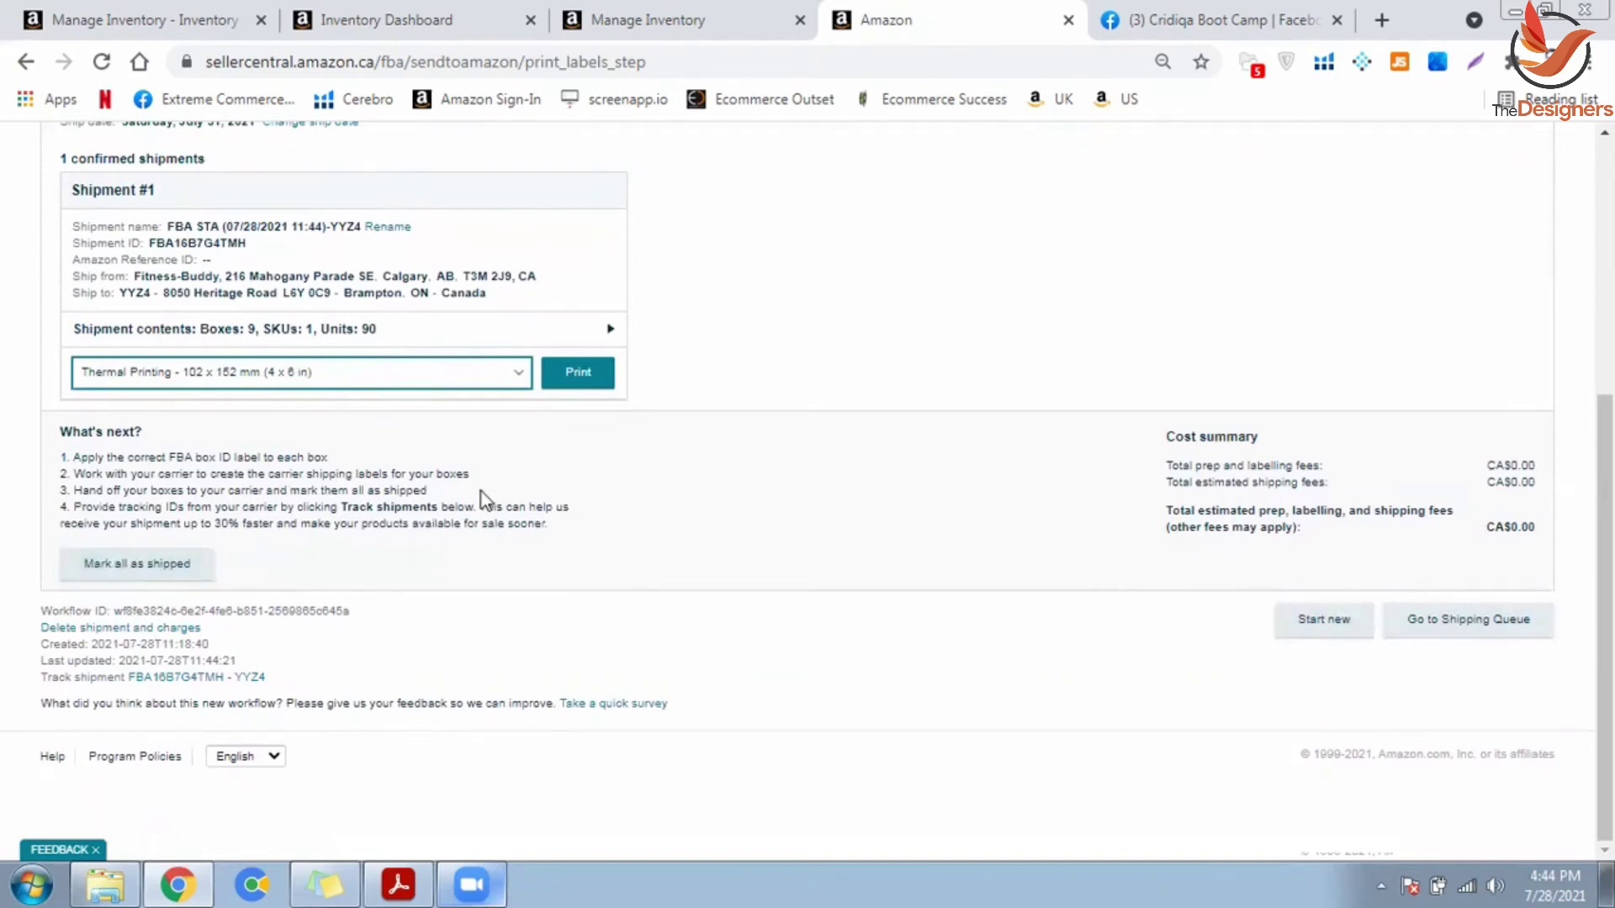
Step: Review Send to Amazon's completed steps and Shipment #1's next steps, and check the new shipment's entry in the Shipping Queue
scroll(698, 439, up, 3)
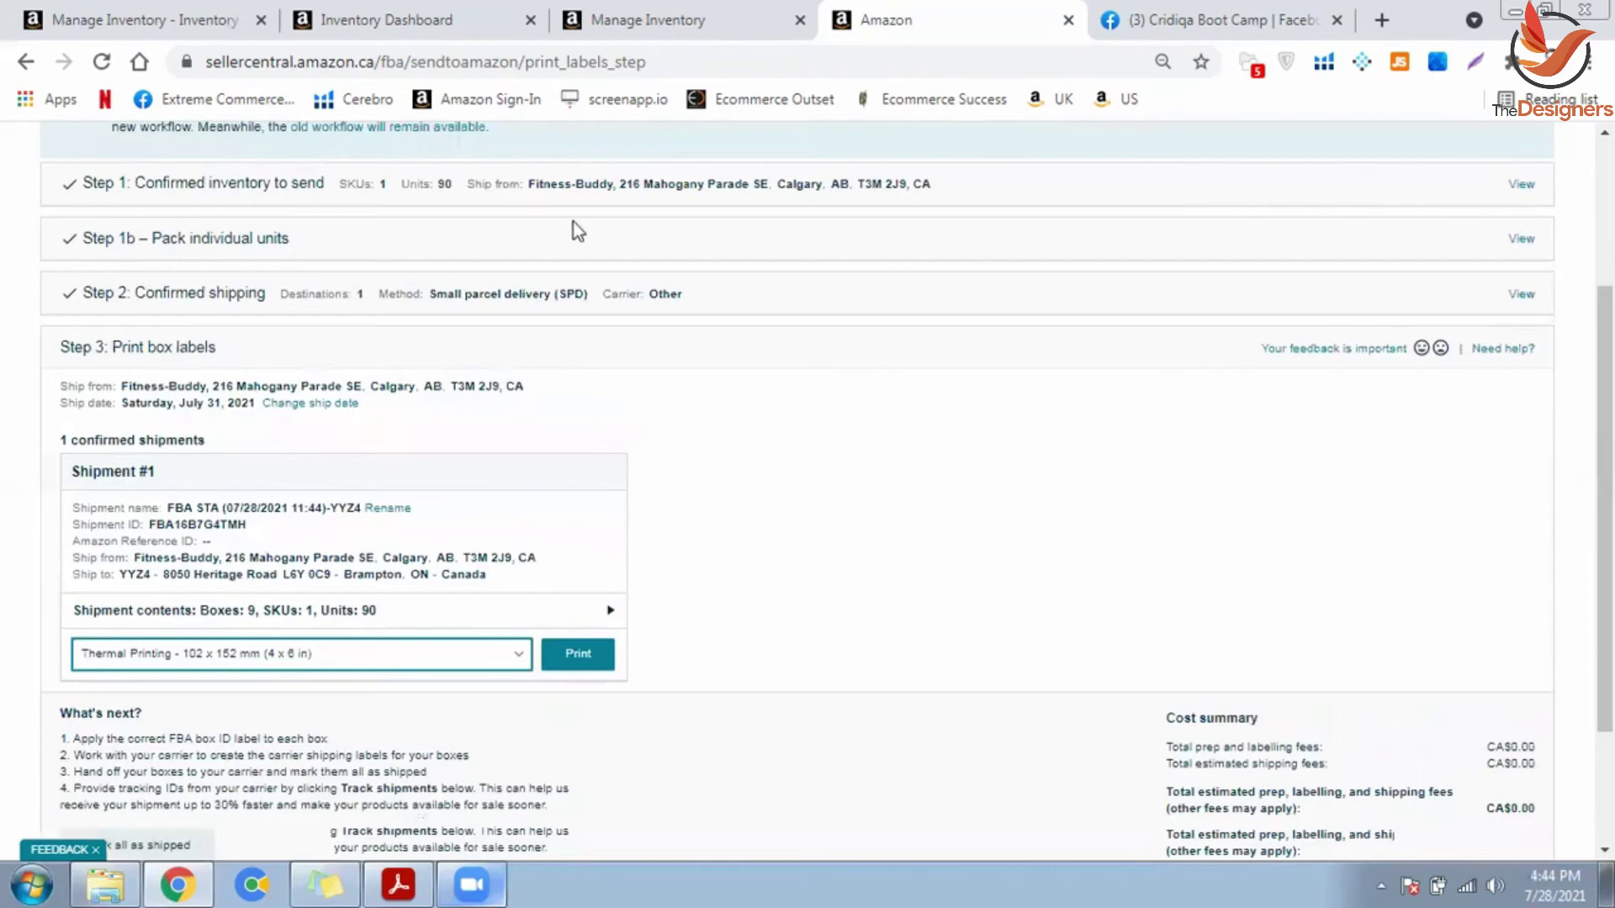
scroll(440, 378, down, 3)
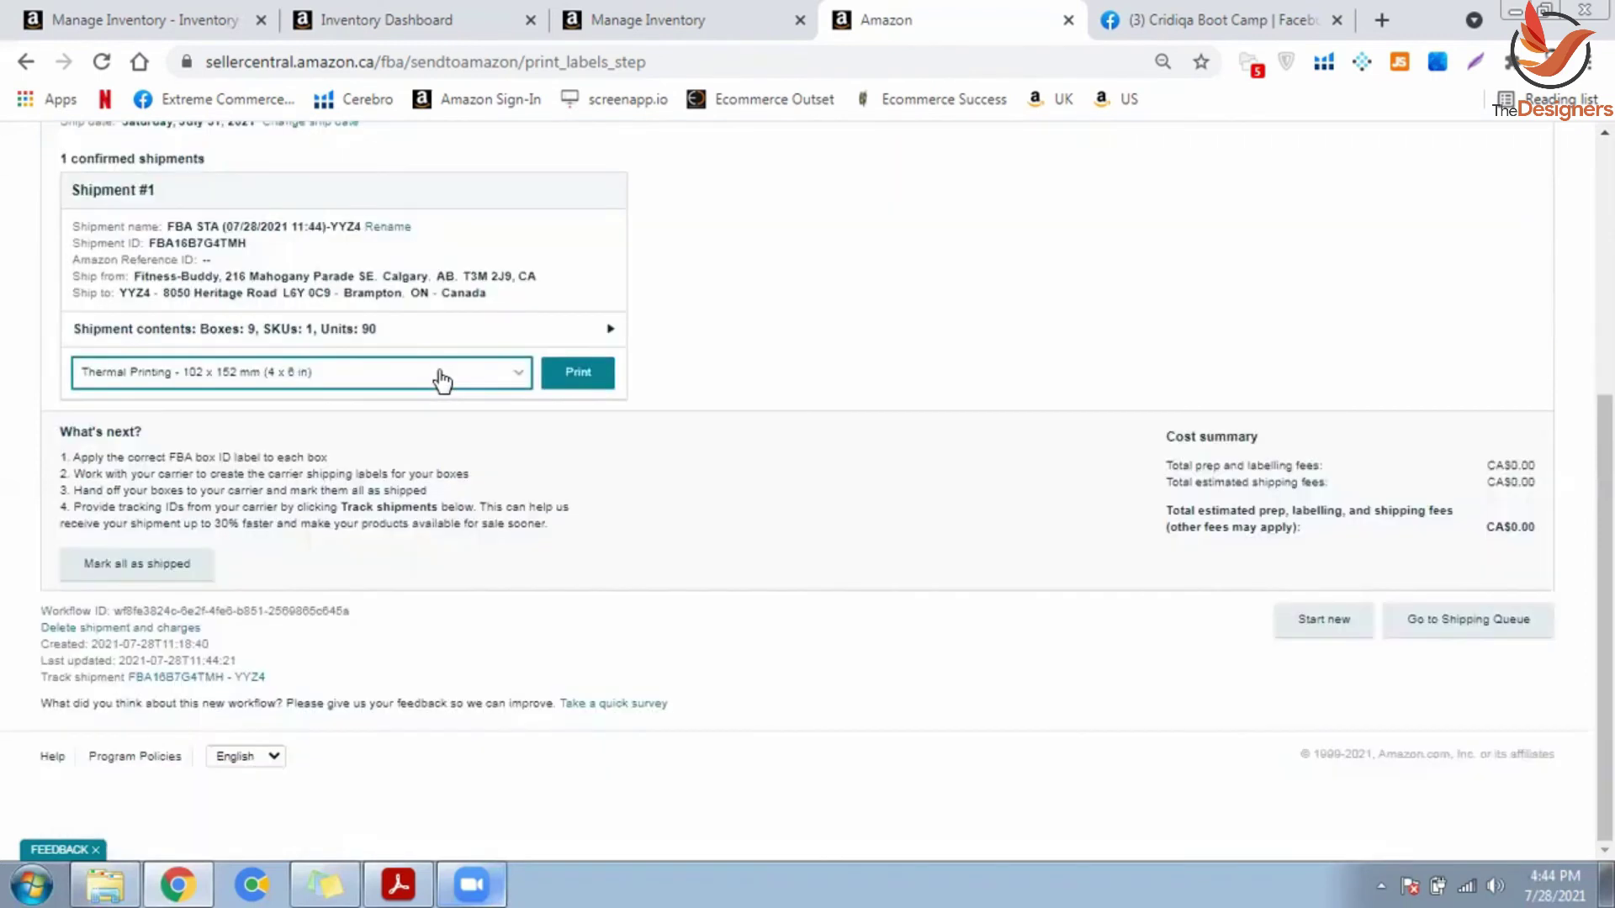
scroll(439, 378, up, 5)
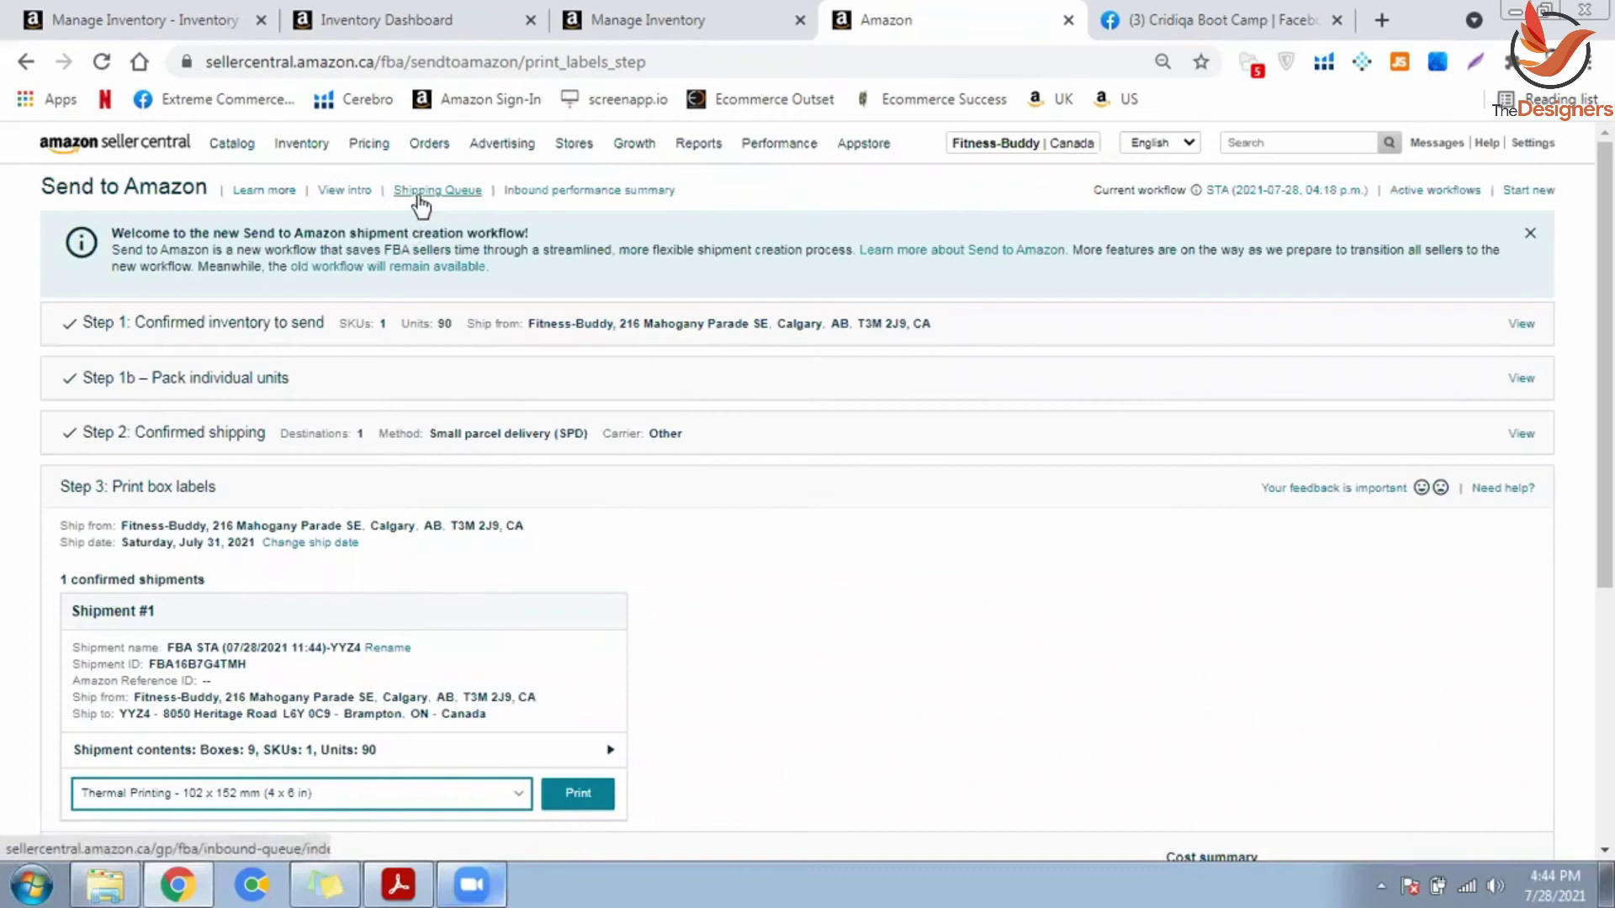
click(421, 191)
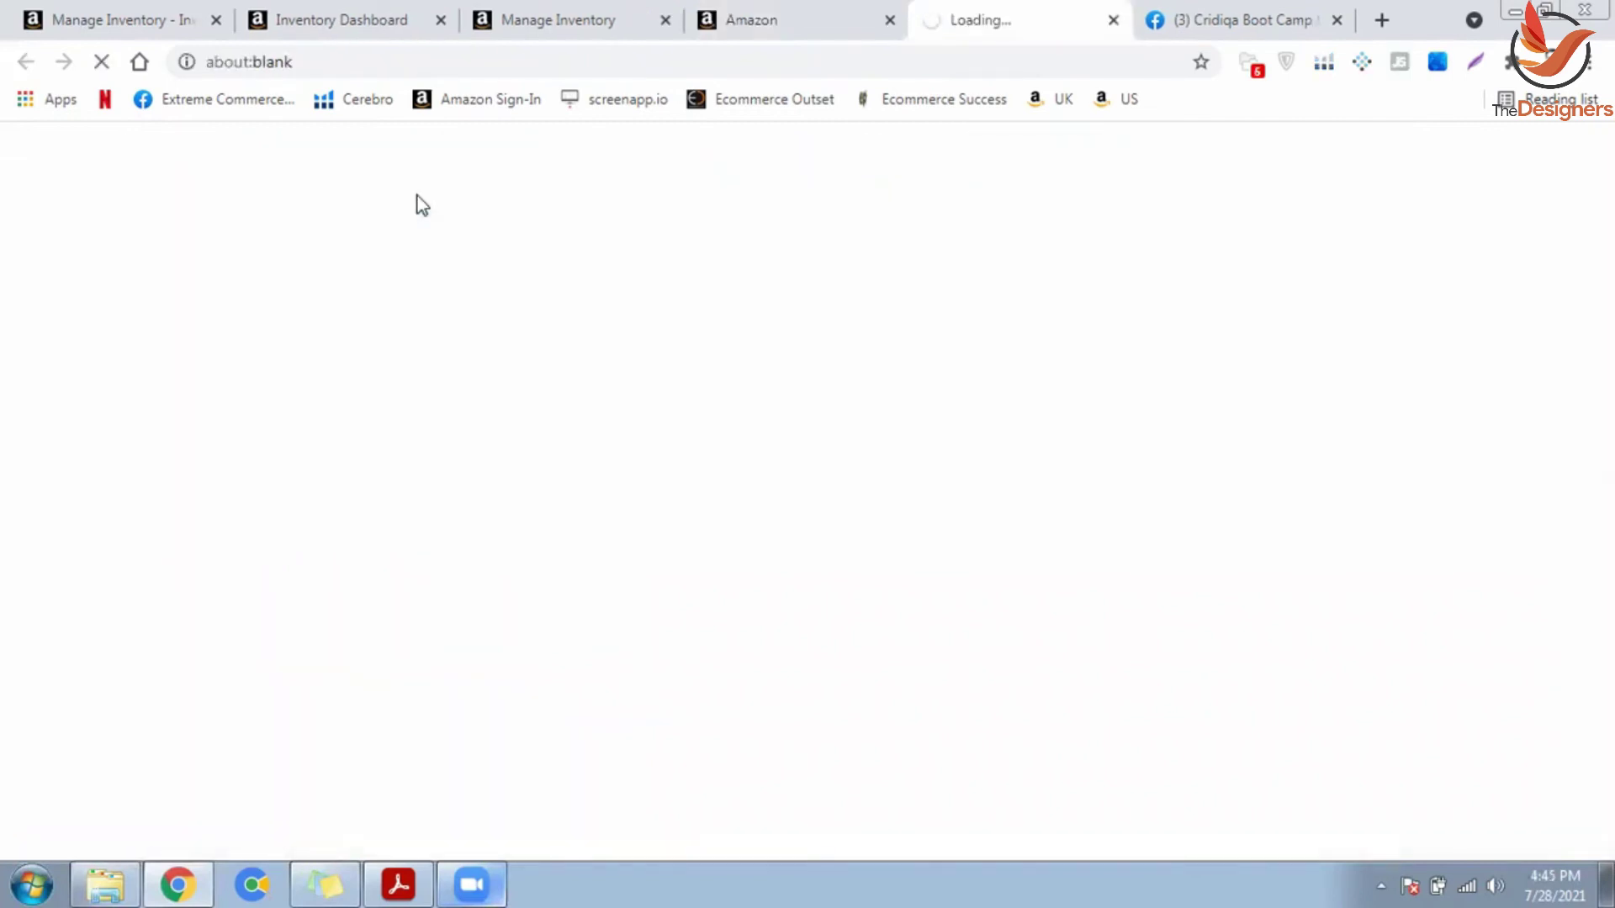
click(761, 25)
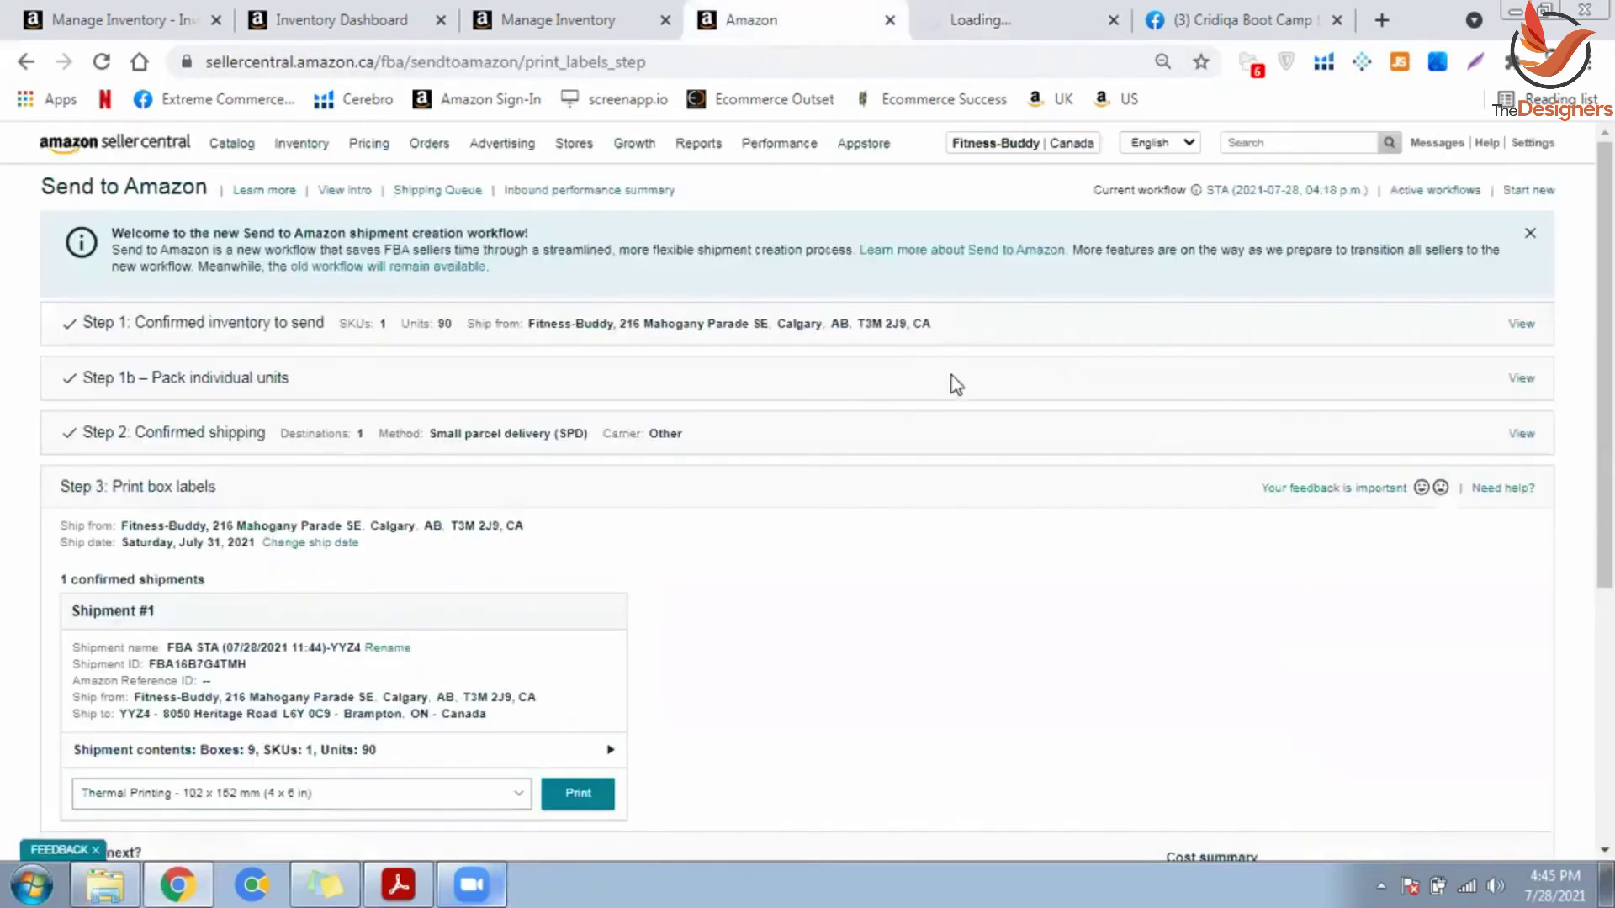
scroll(1404, 623, down, 5)
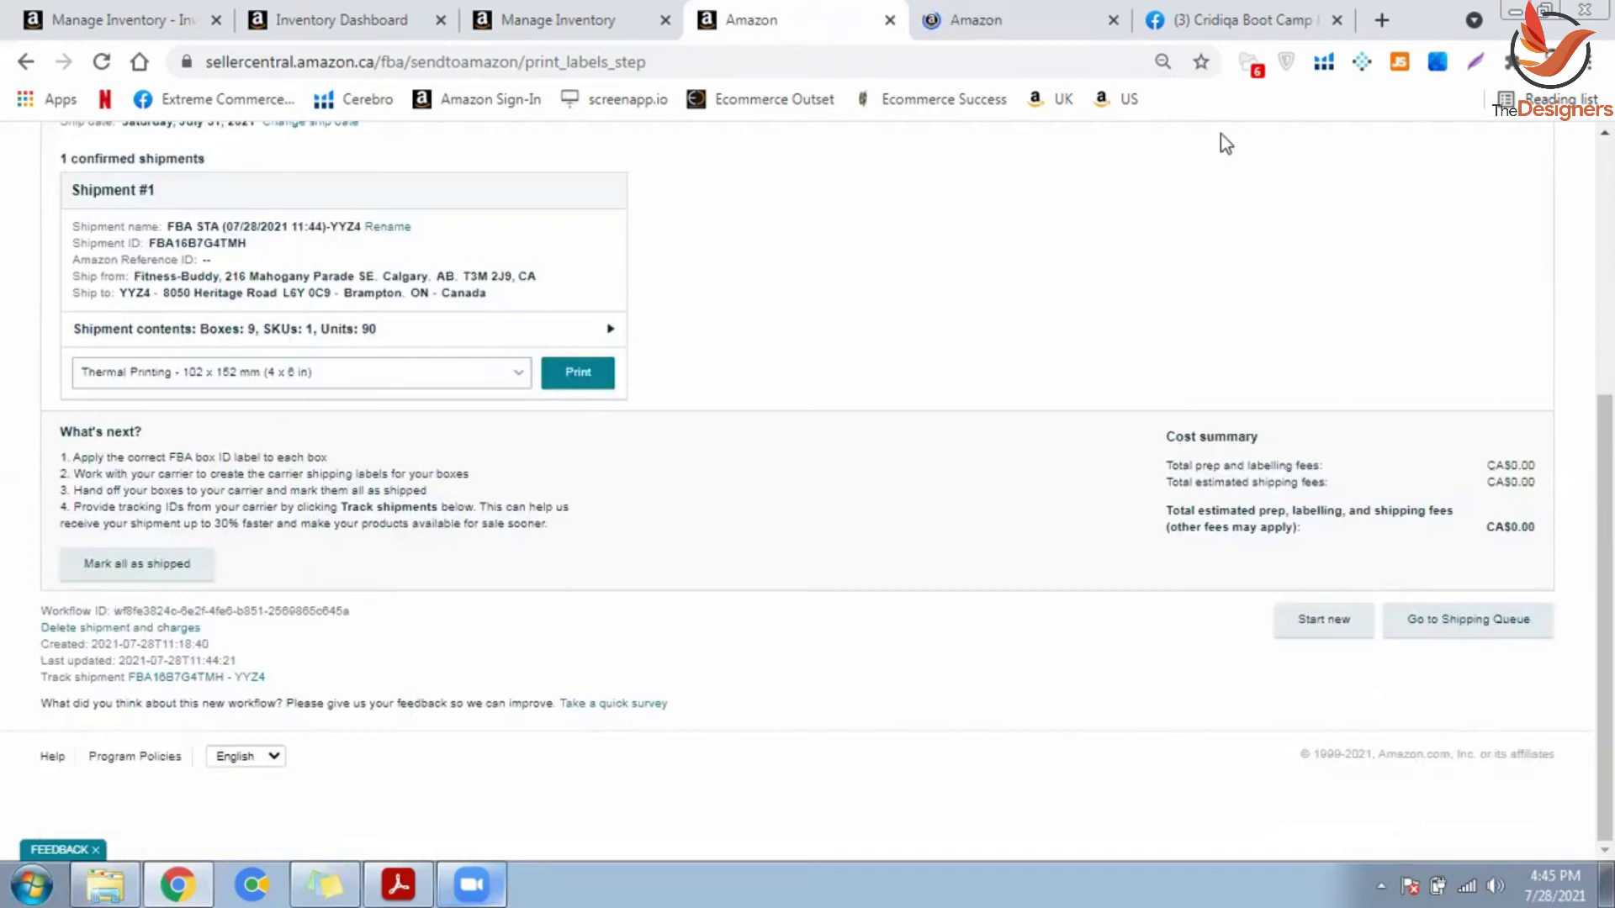
click(991, 14)
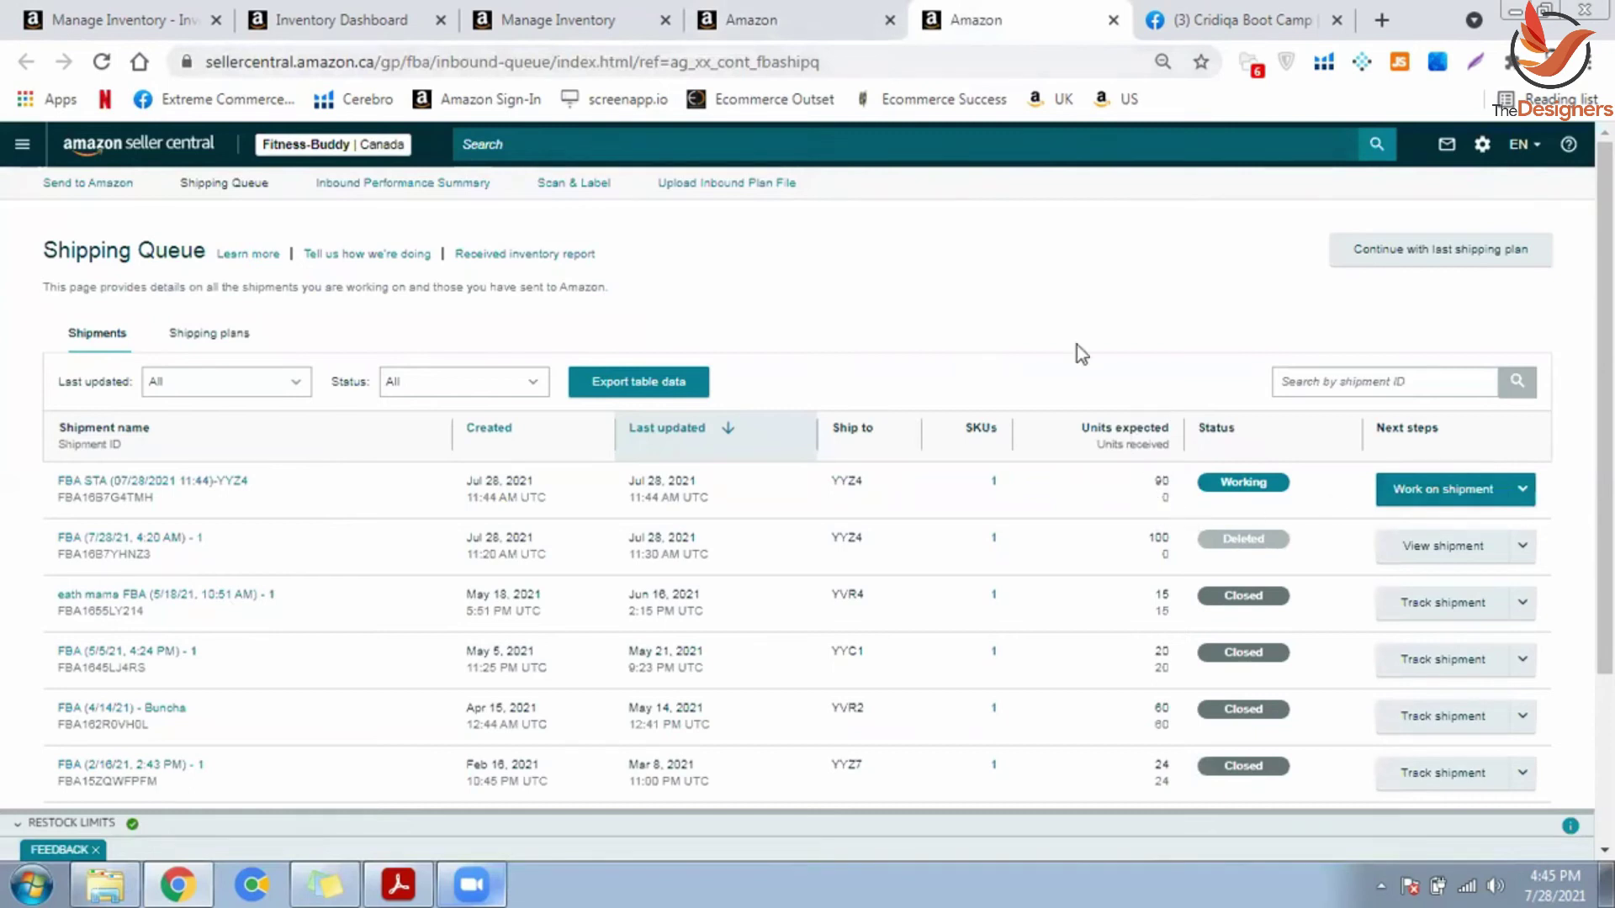
Step: Delete the 90-unit shipment and its charges from the Send to Amazon workflow, confirming that its box and shipping labels will be destroyed
click(799, 20)
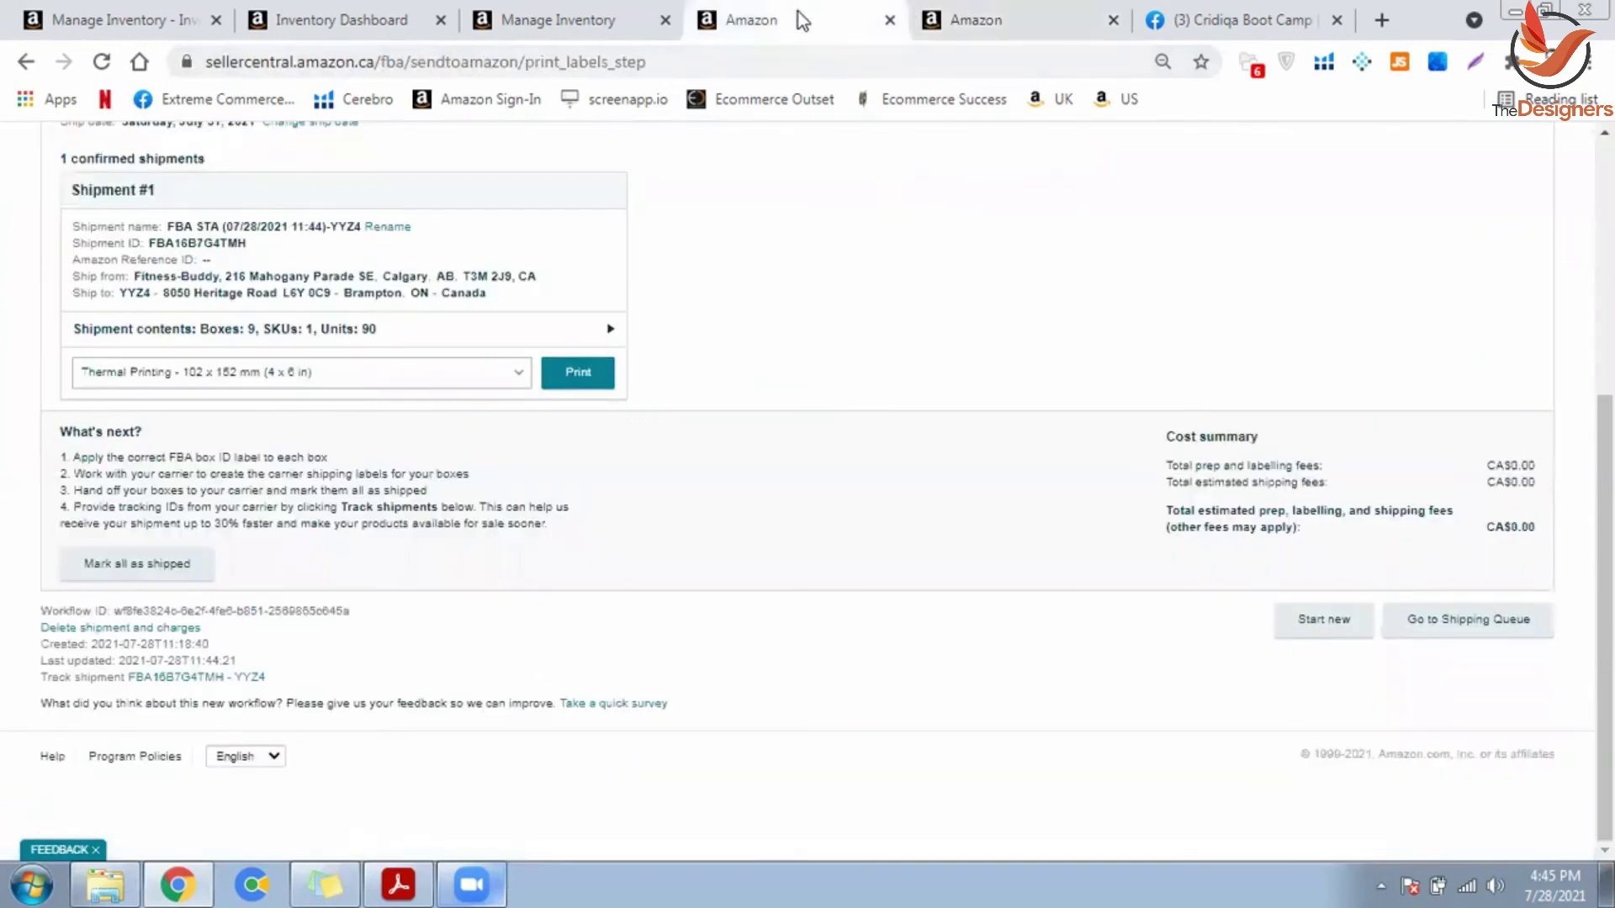
click(80, 628)
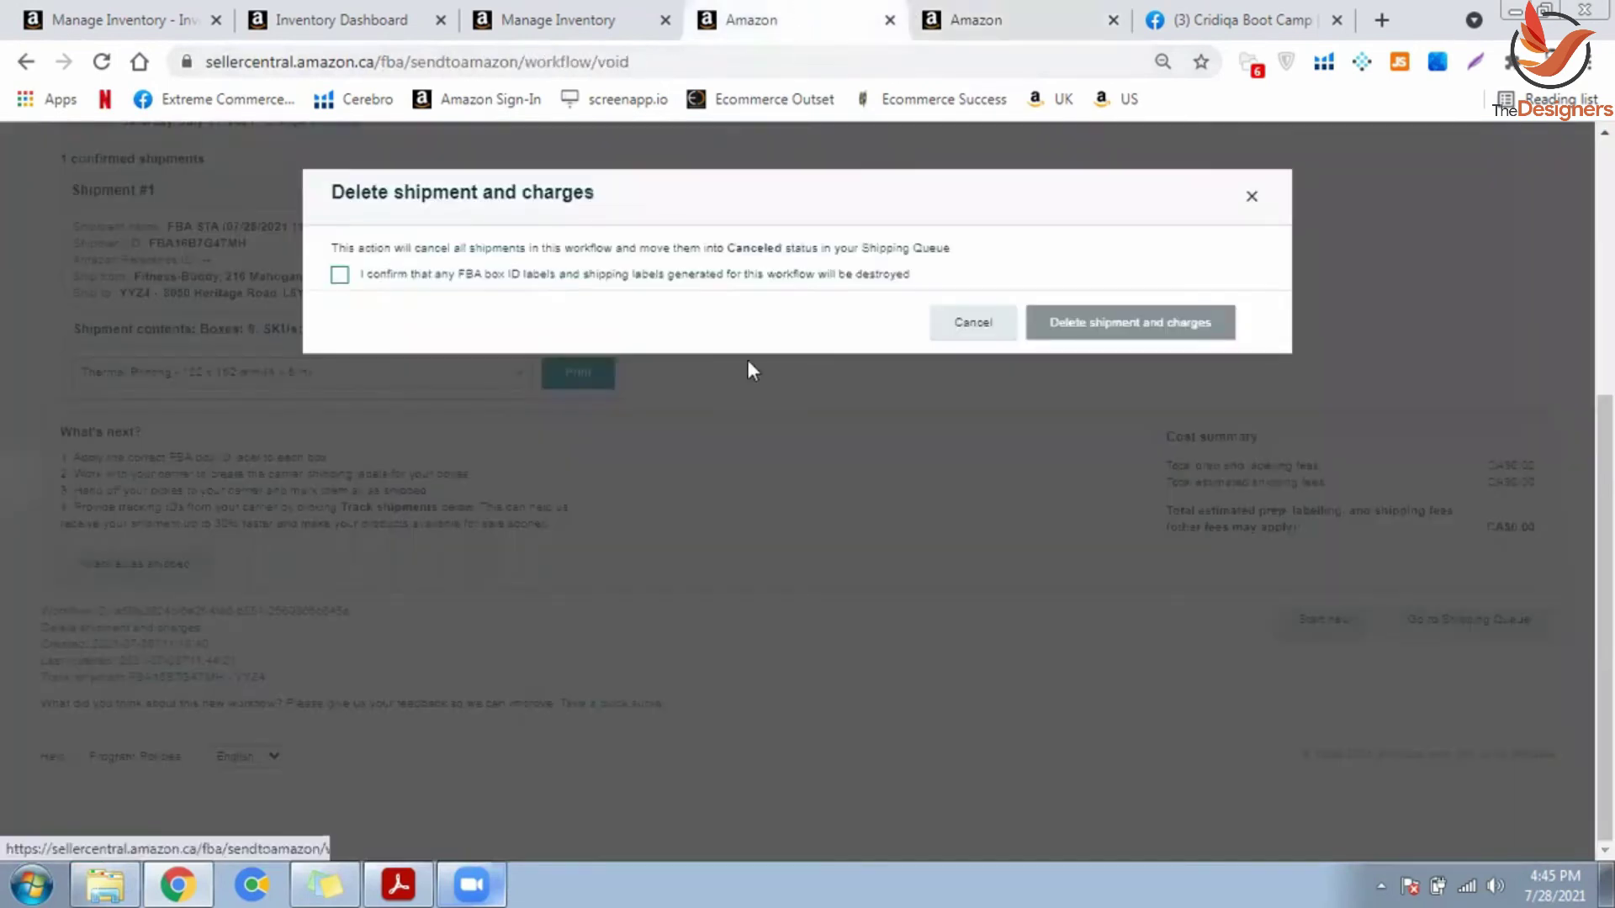
click(719, 276)
click(1107, 328)
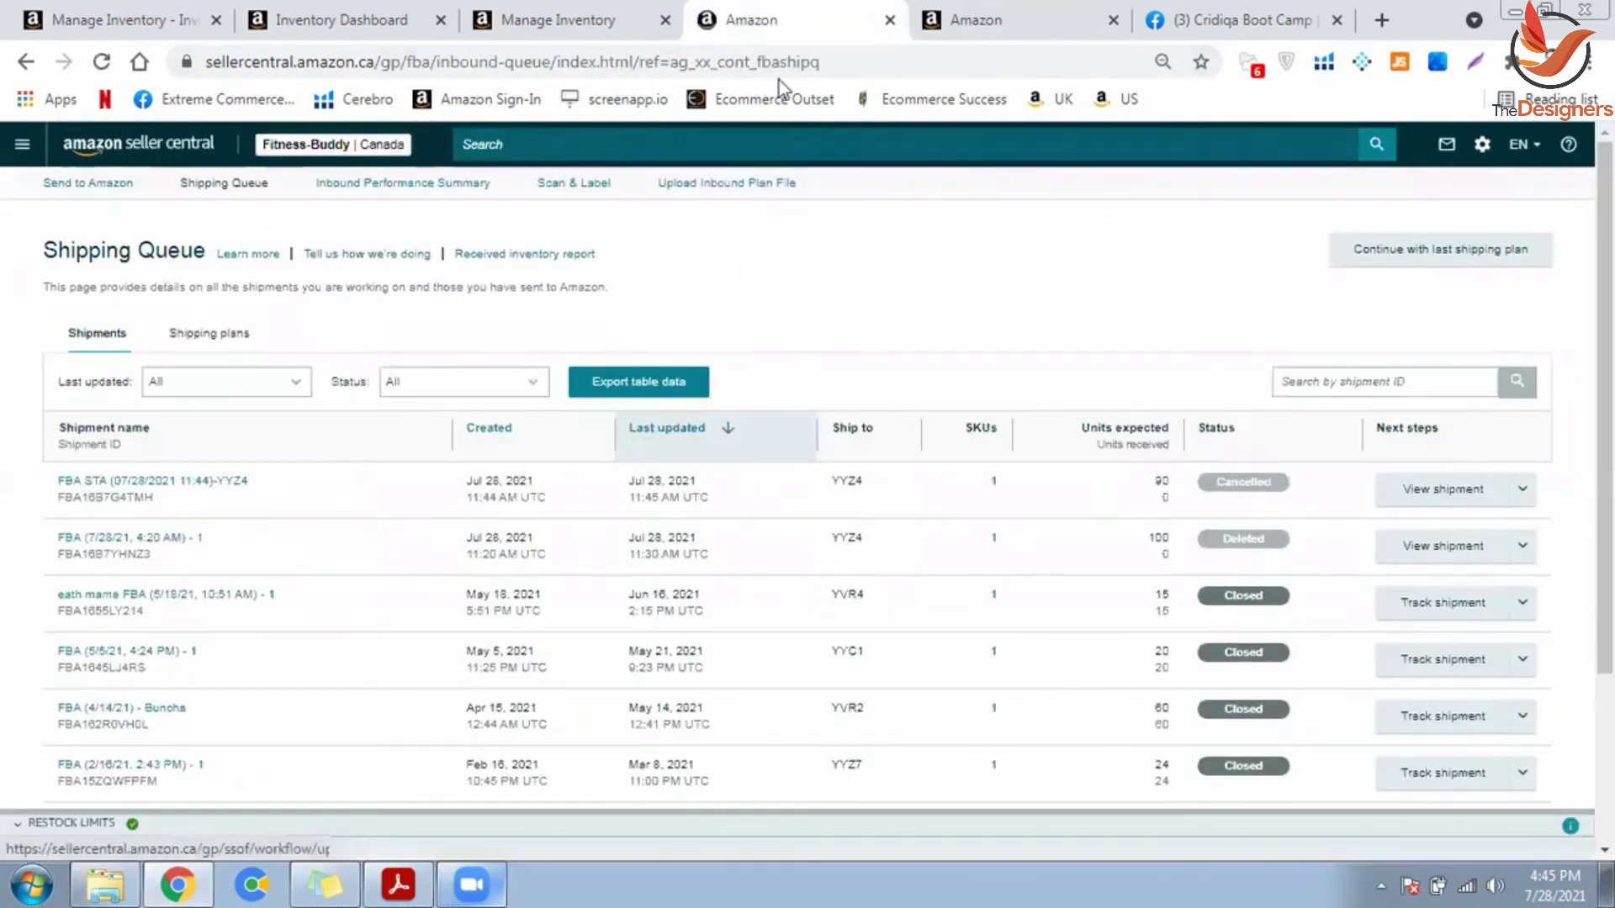
Step: Close the extra Manage Inventory page and both Shipping Queue pages
click(631, 15)
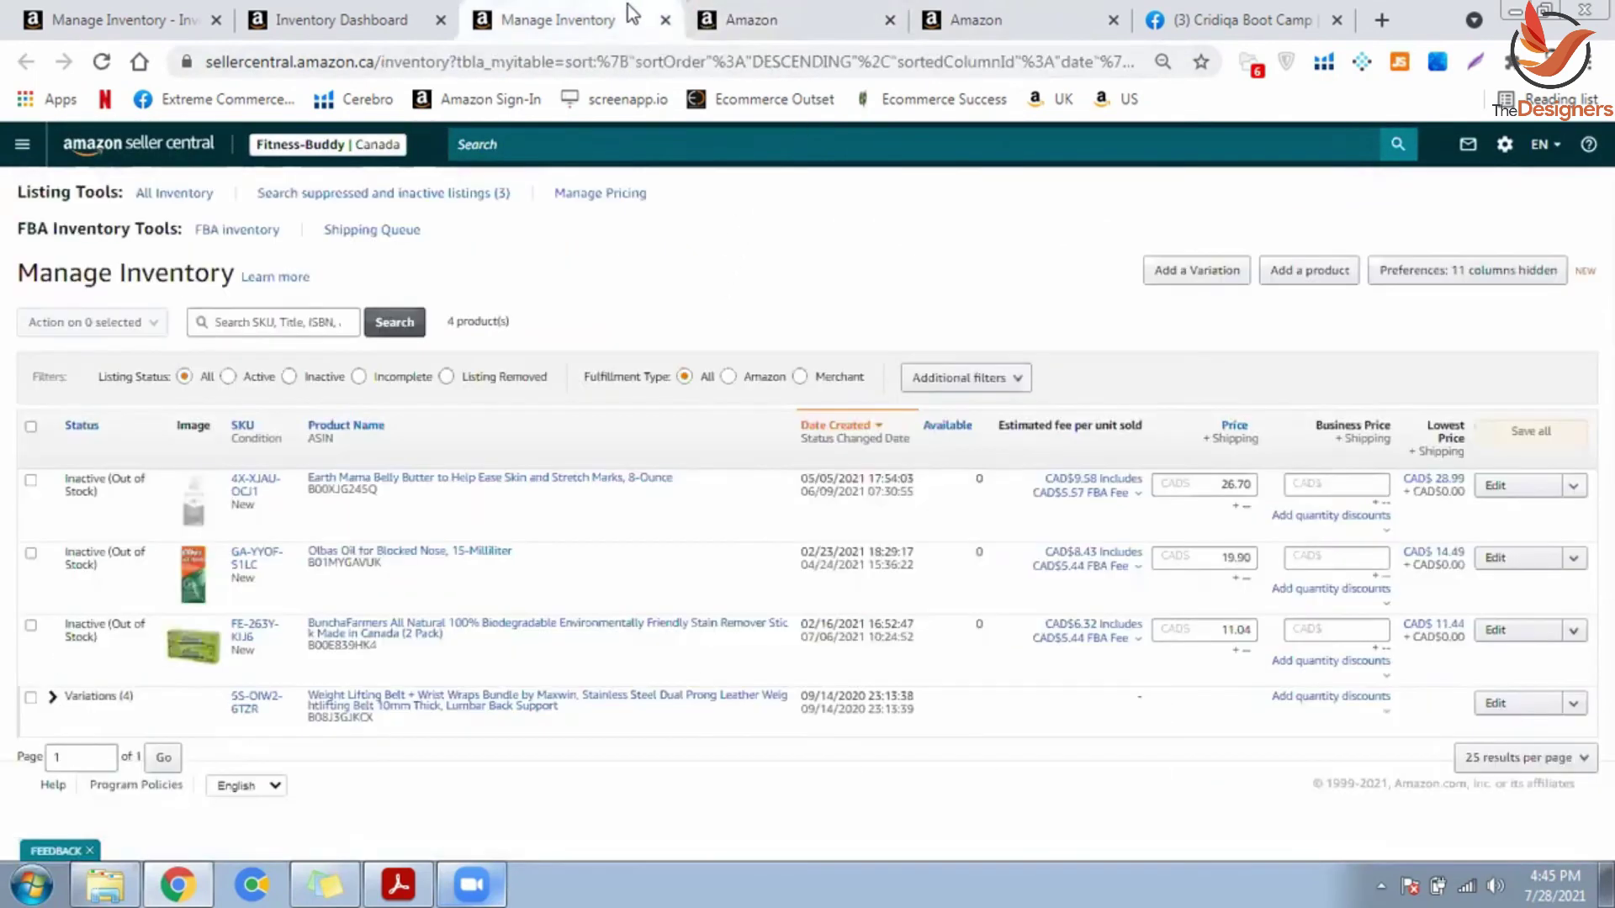
click(664, 19)
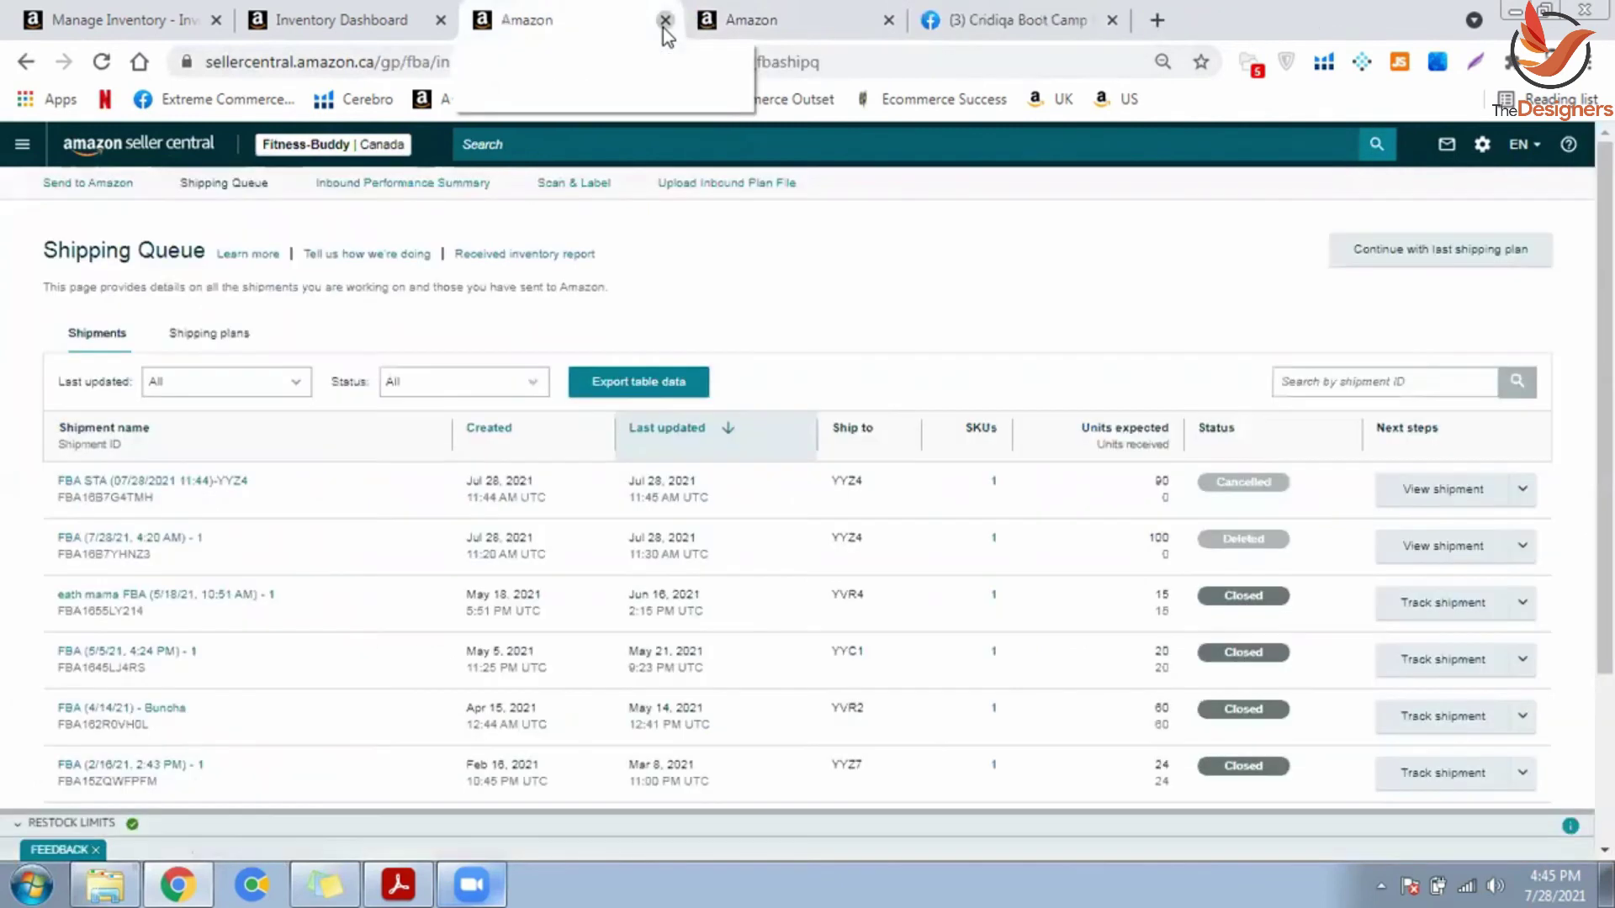
click(664, 19)
click(664, 19)
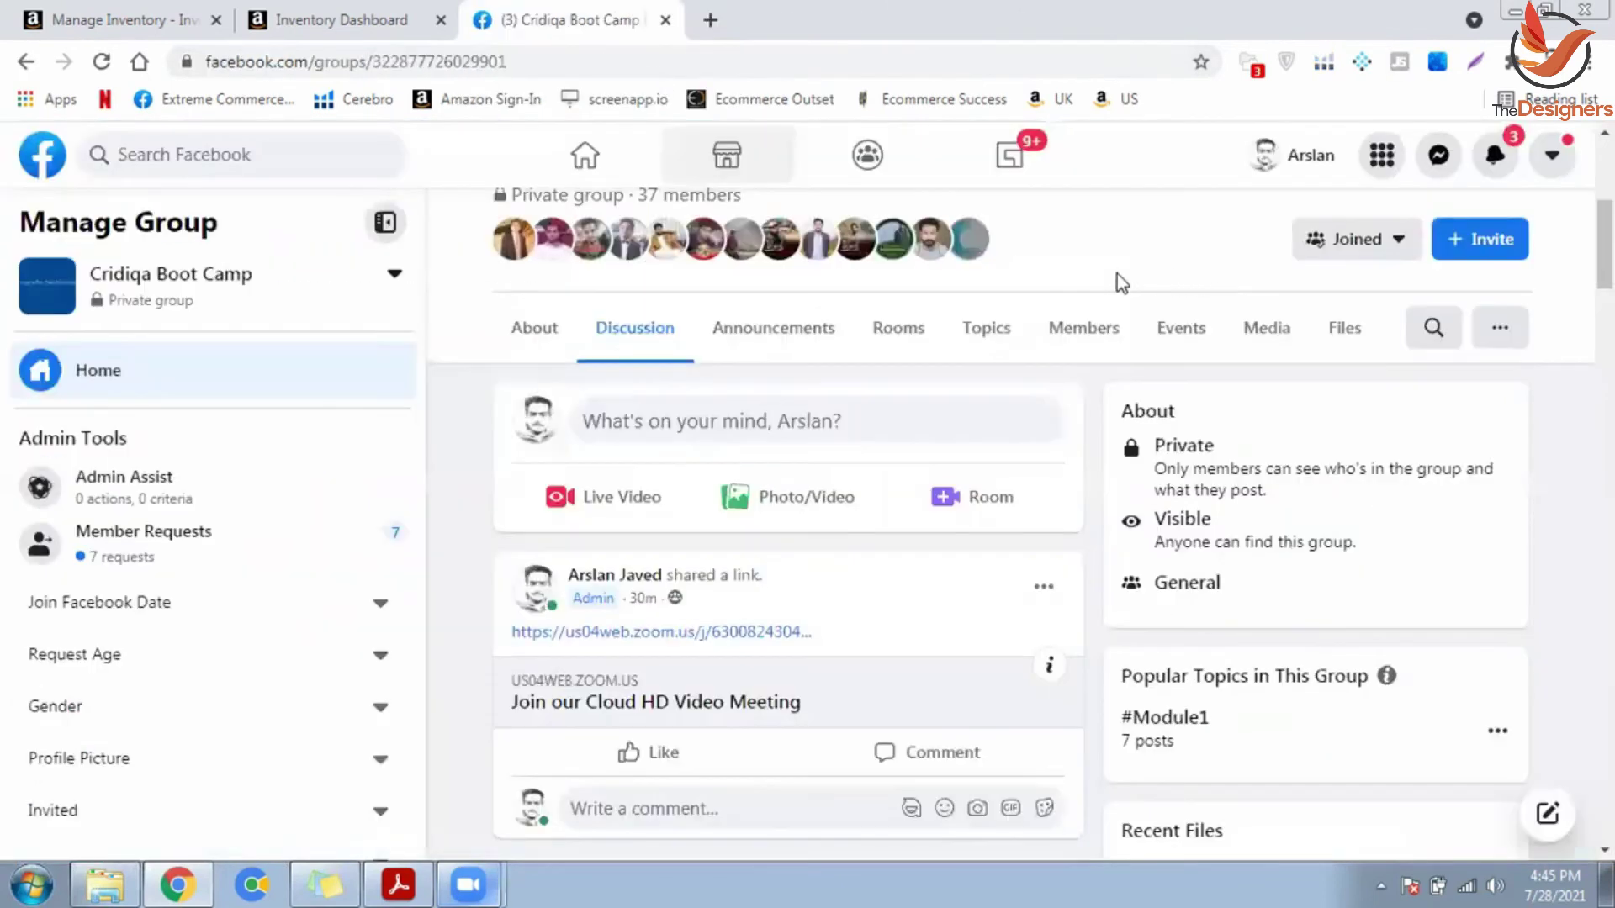
Step: Switch to Adobe Acrobat Reader, select the "Important steps before inventory arrival" bullet in CRIDIQA (1).pdf, and close the document
click(399, 883)
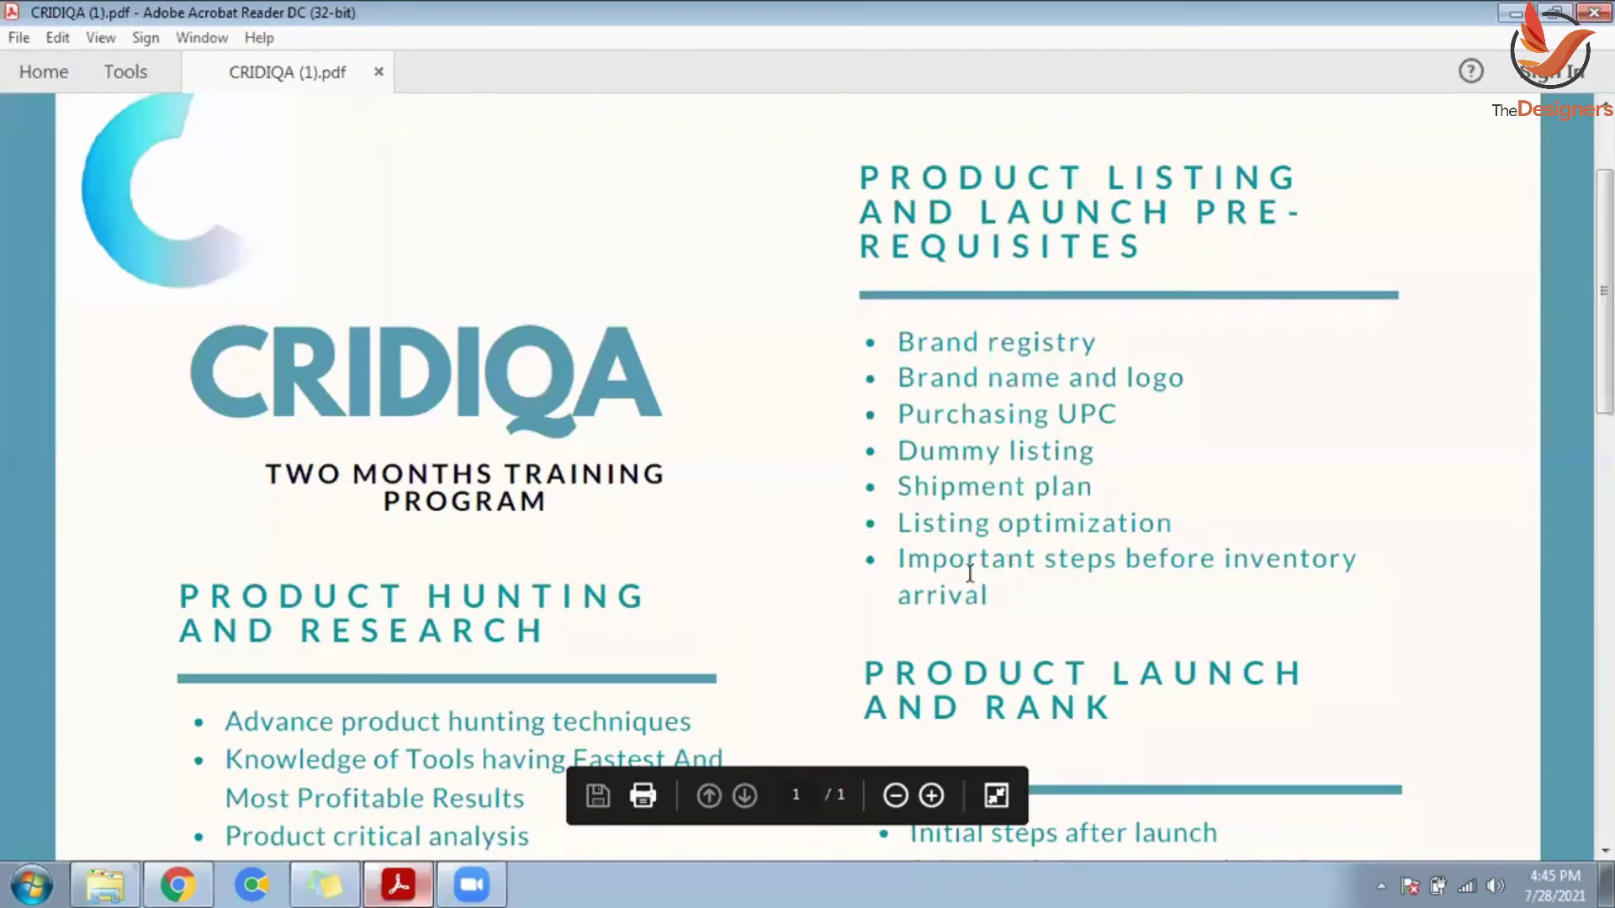
drag(966, 597, 719, 529)
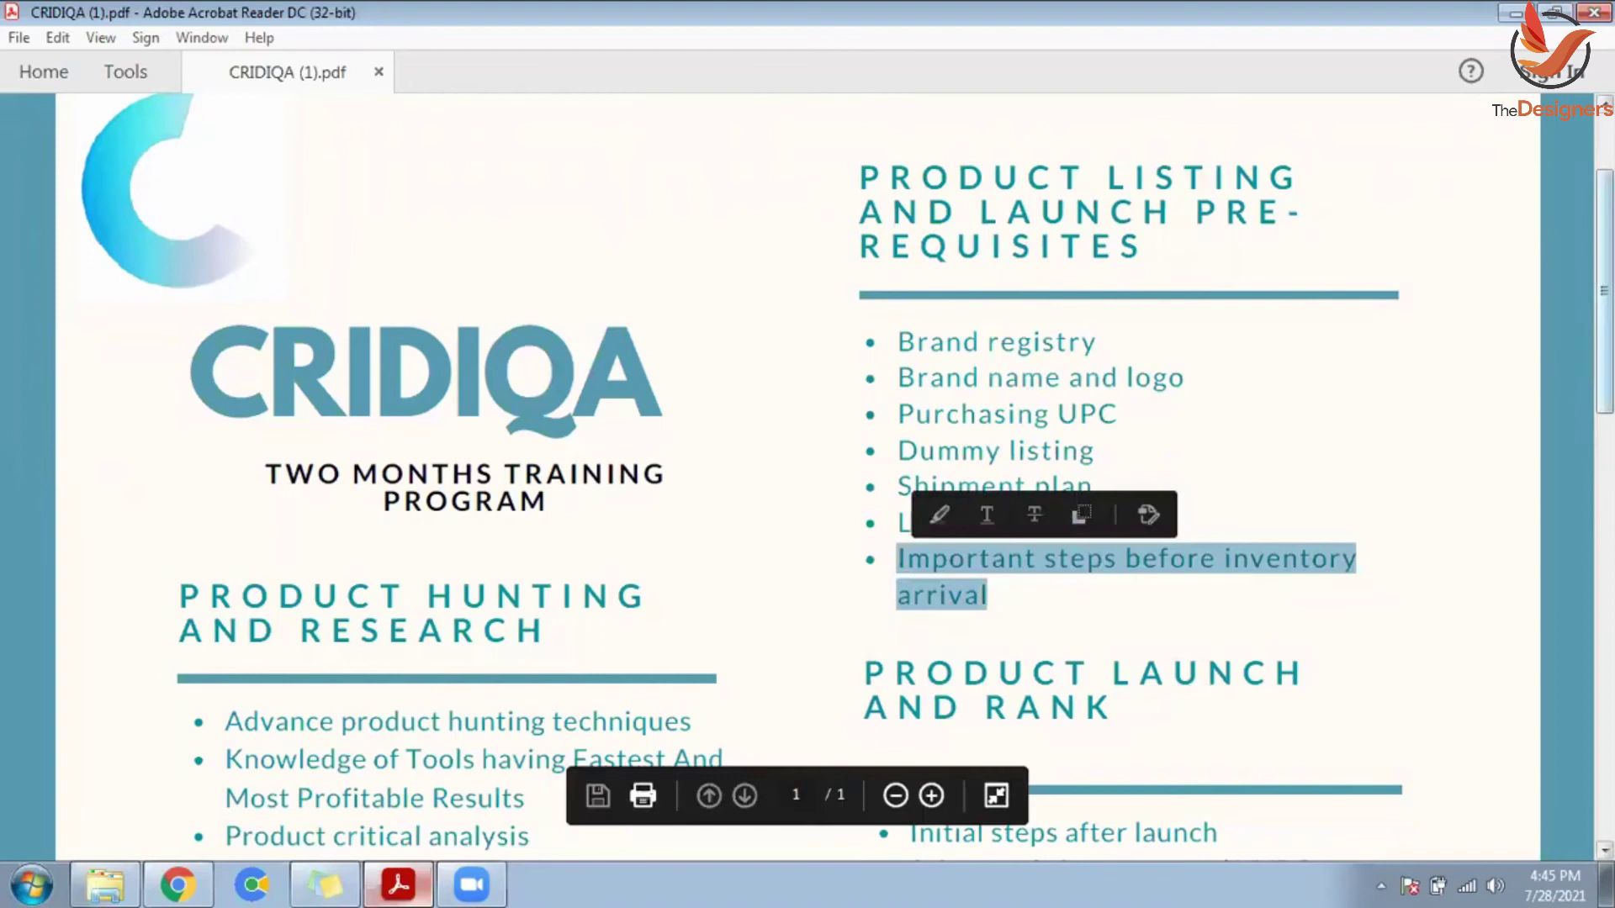
click(1594, 13)
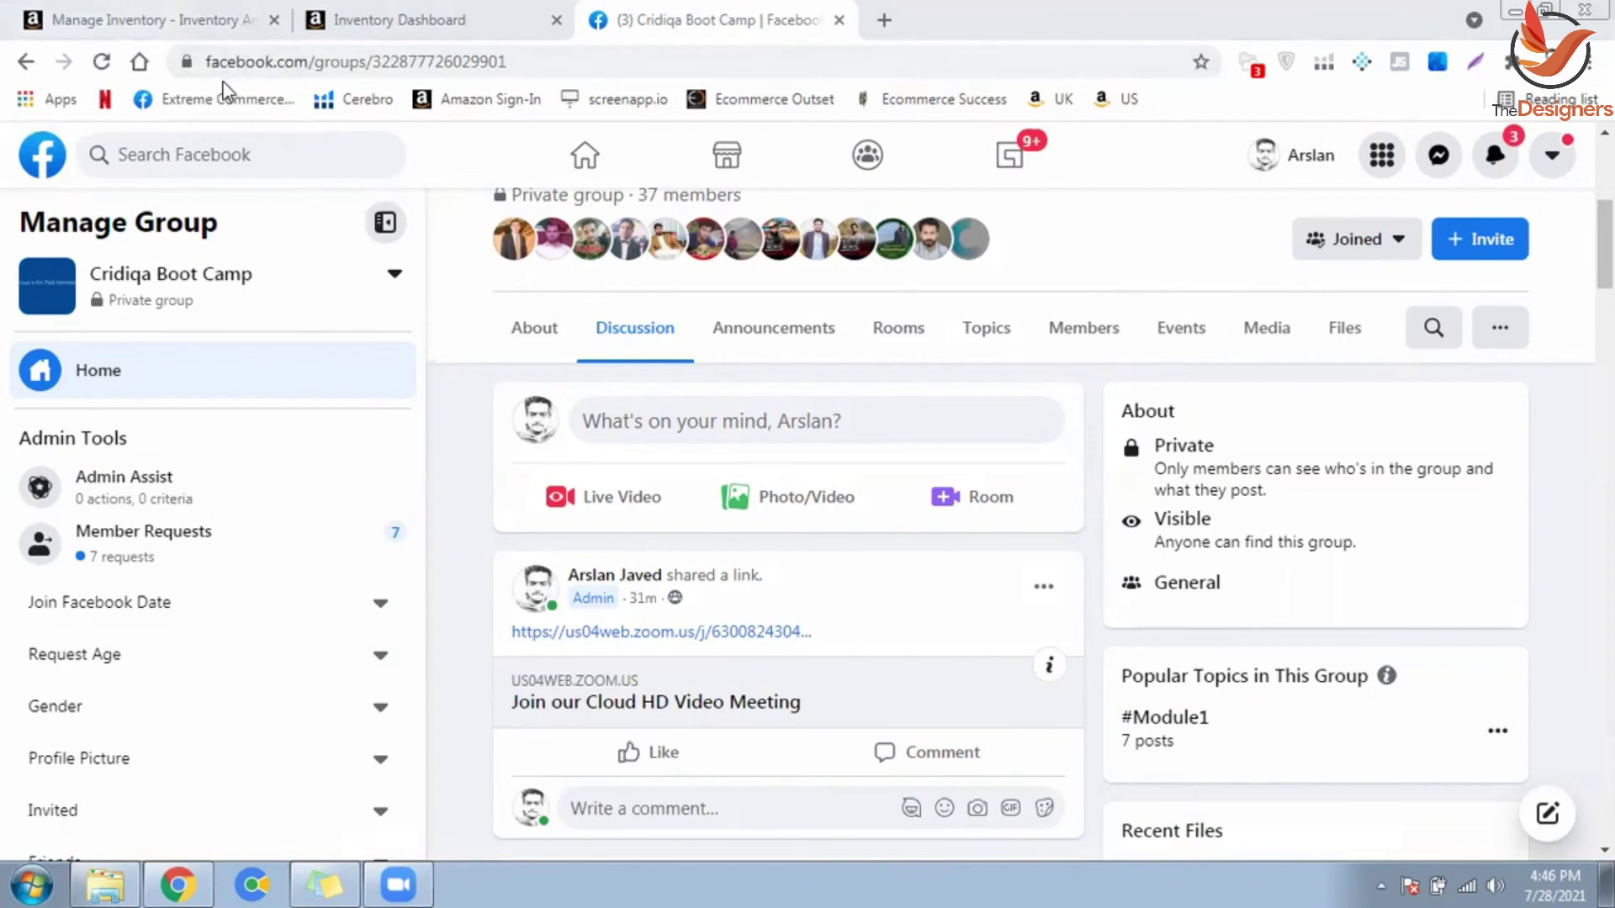
Step: Bring up the Inventory Amazon Fulfills page in Seller Central to view the FBA listings
click(513, 20)
click(246, 32)
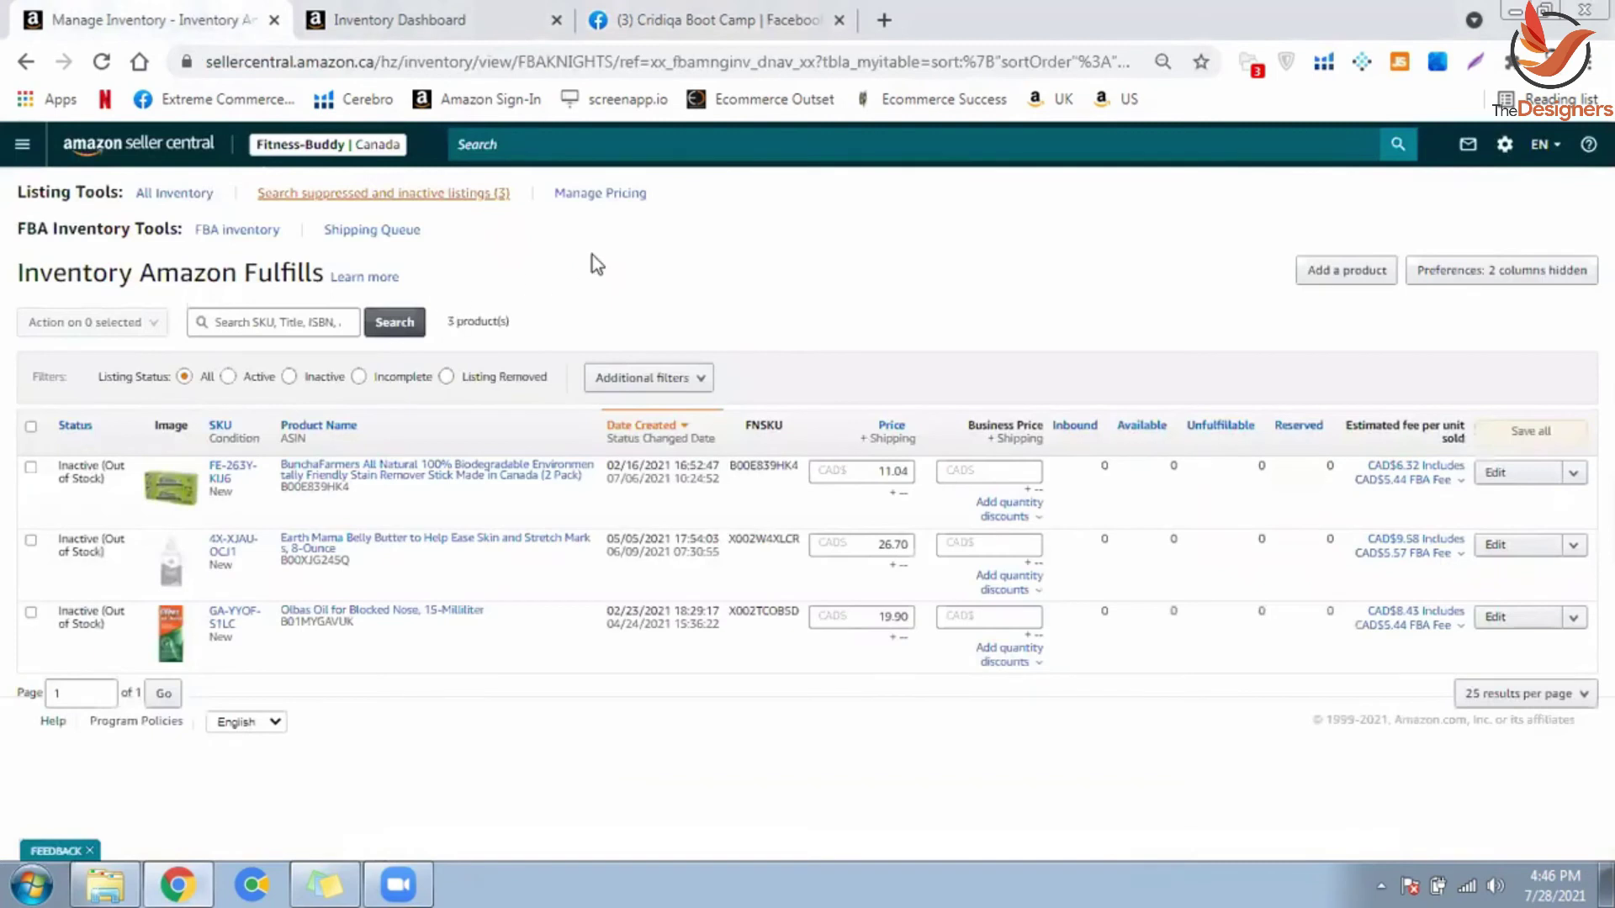
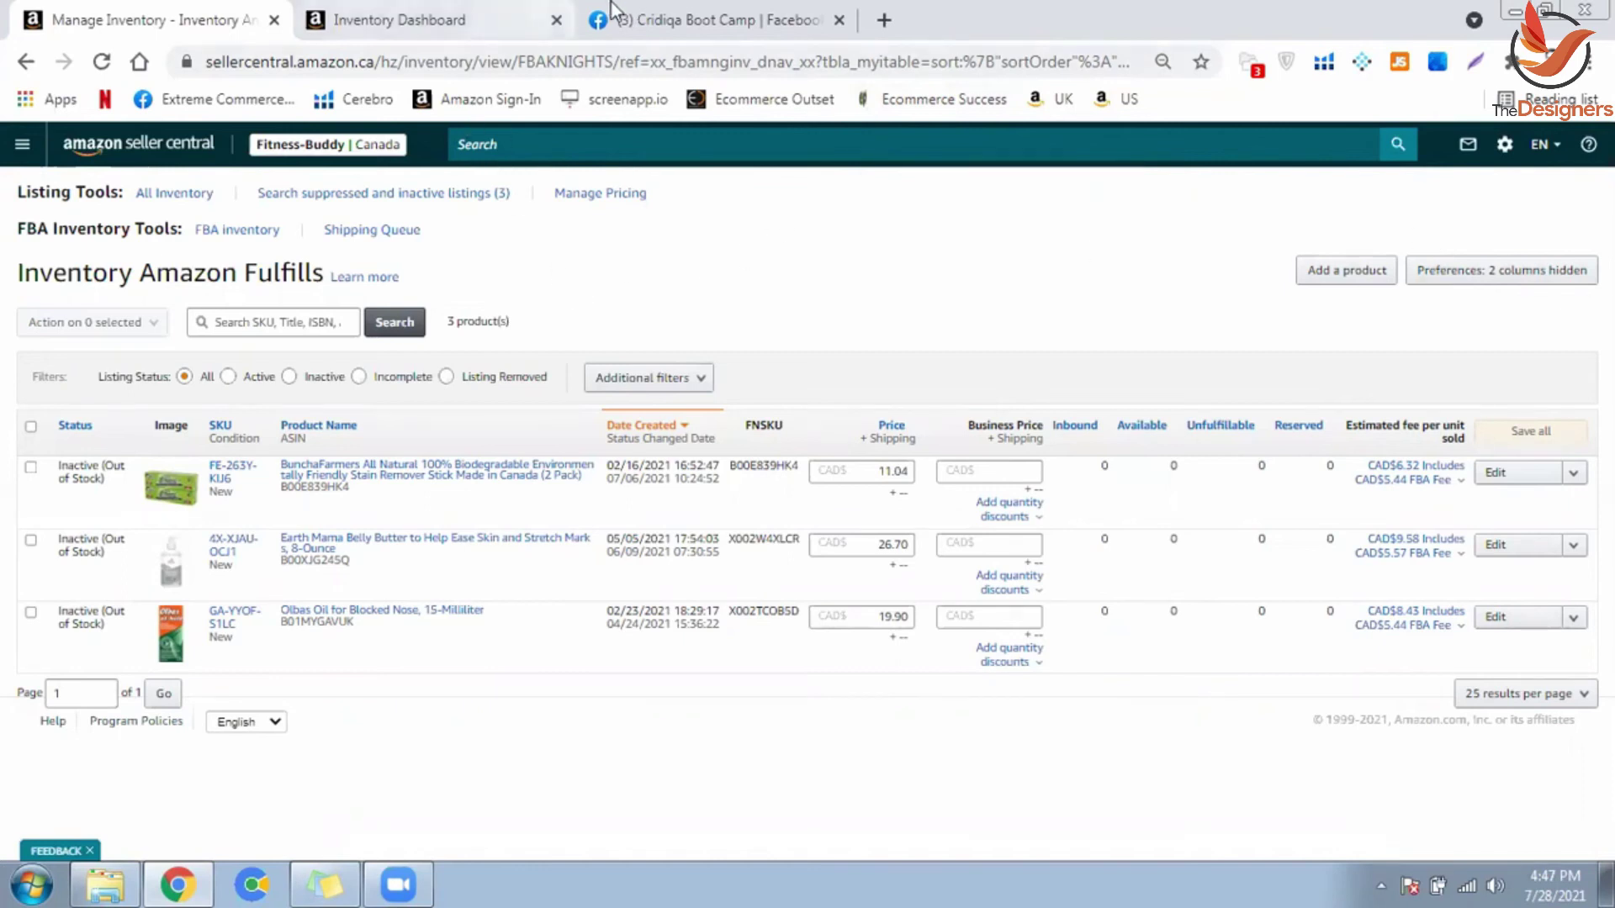
Step: Switch to Facebook, search for "ad manager", and open the Ads Manager ad accounts page from the results
click(708, 32)
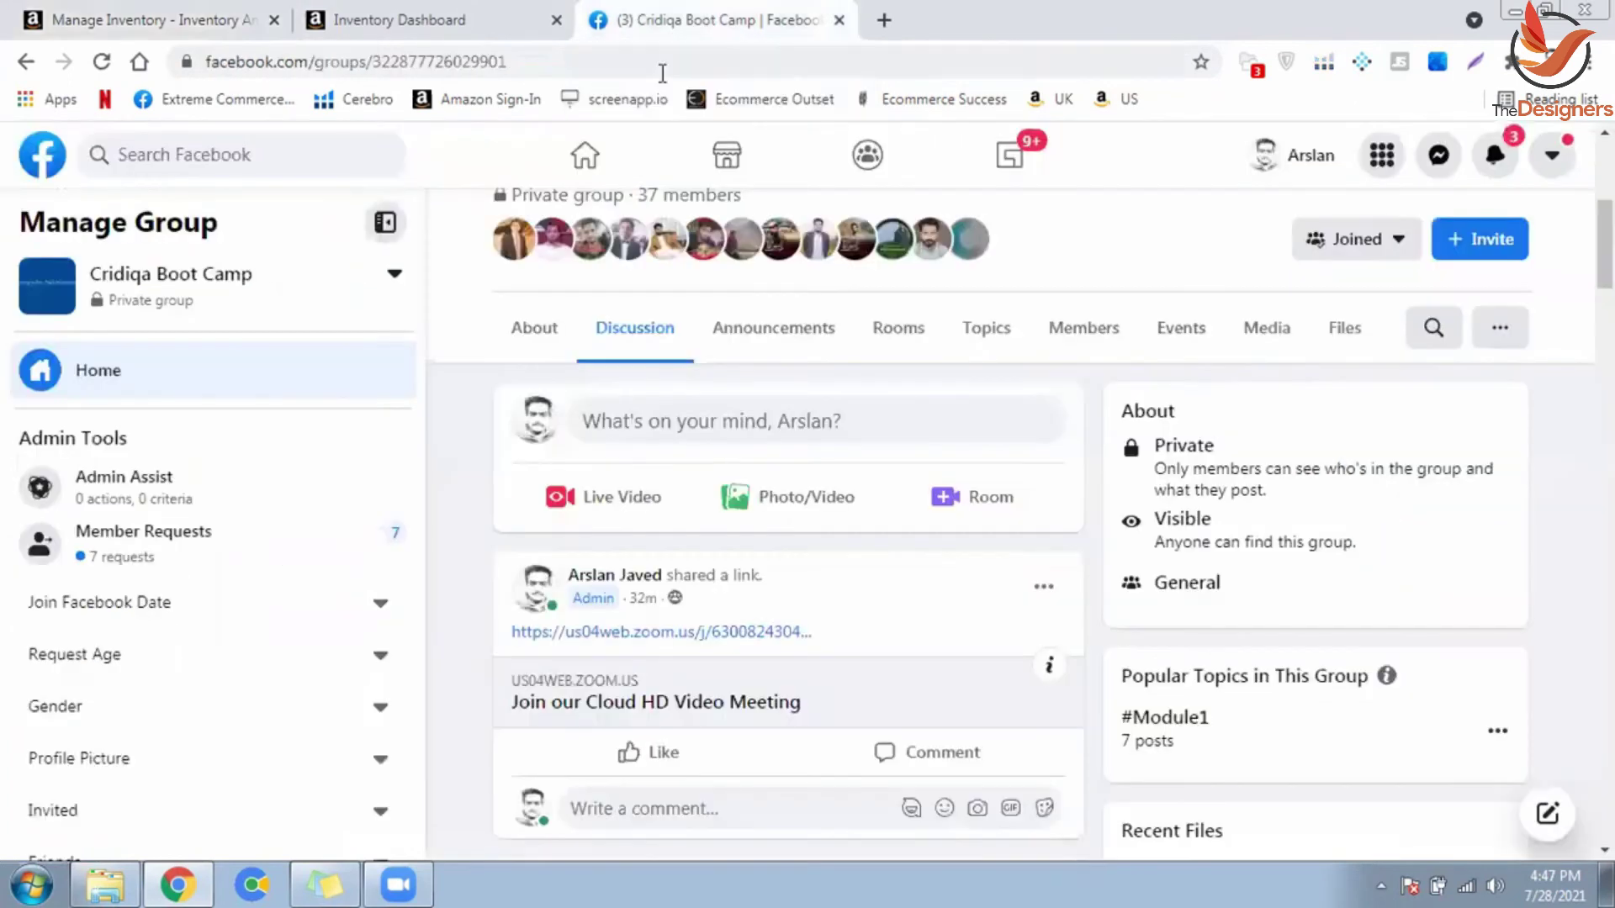
click(376, 150)
text(ad)
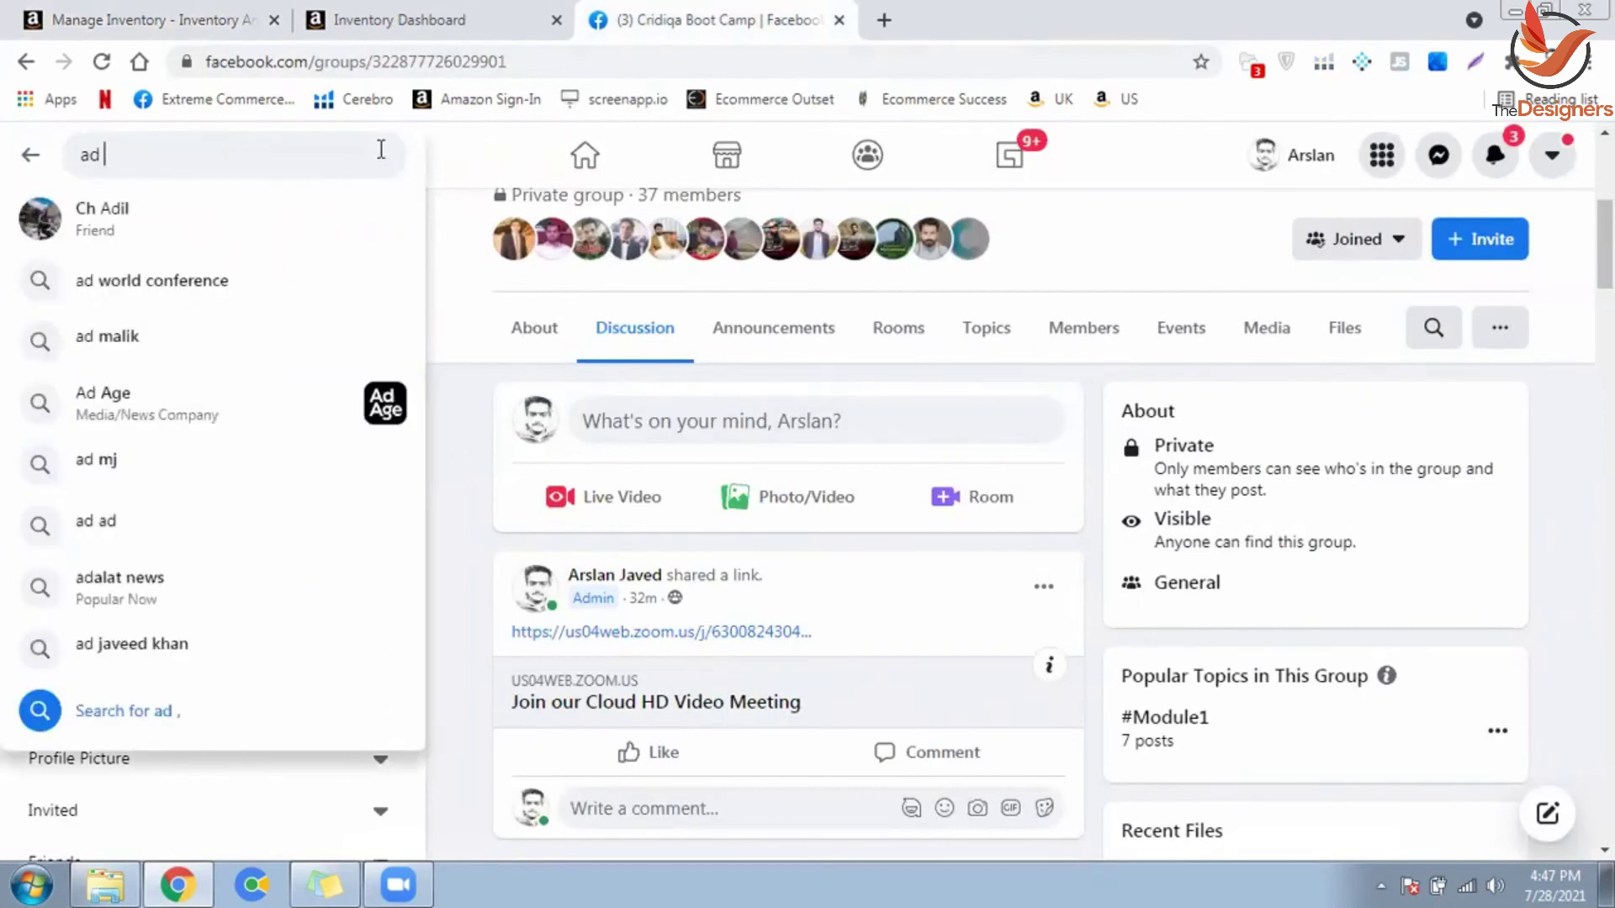
text( manager)
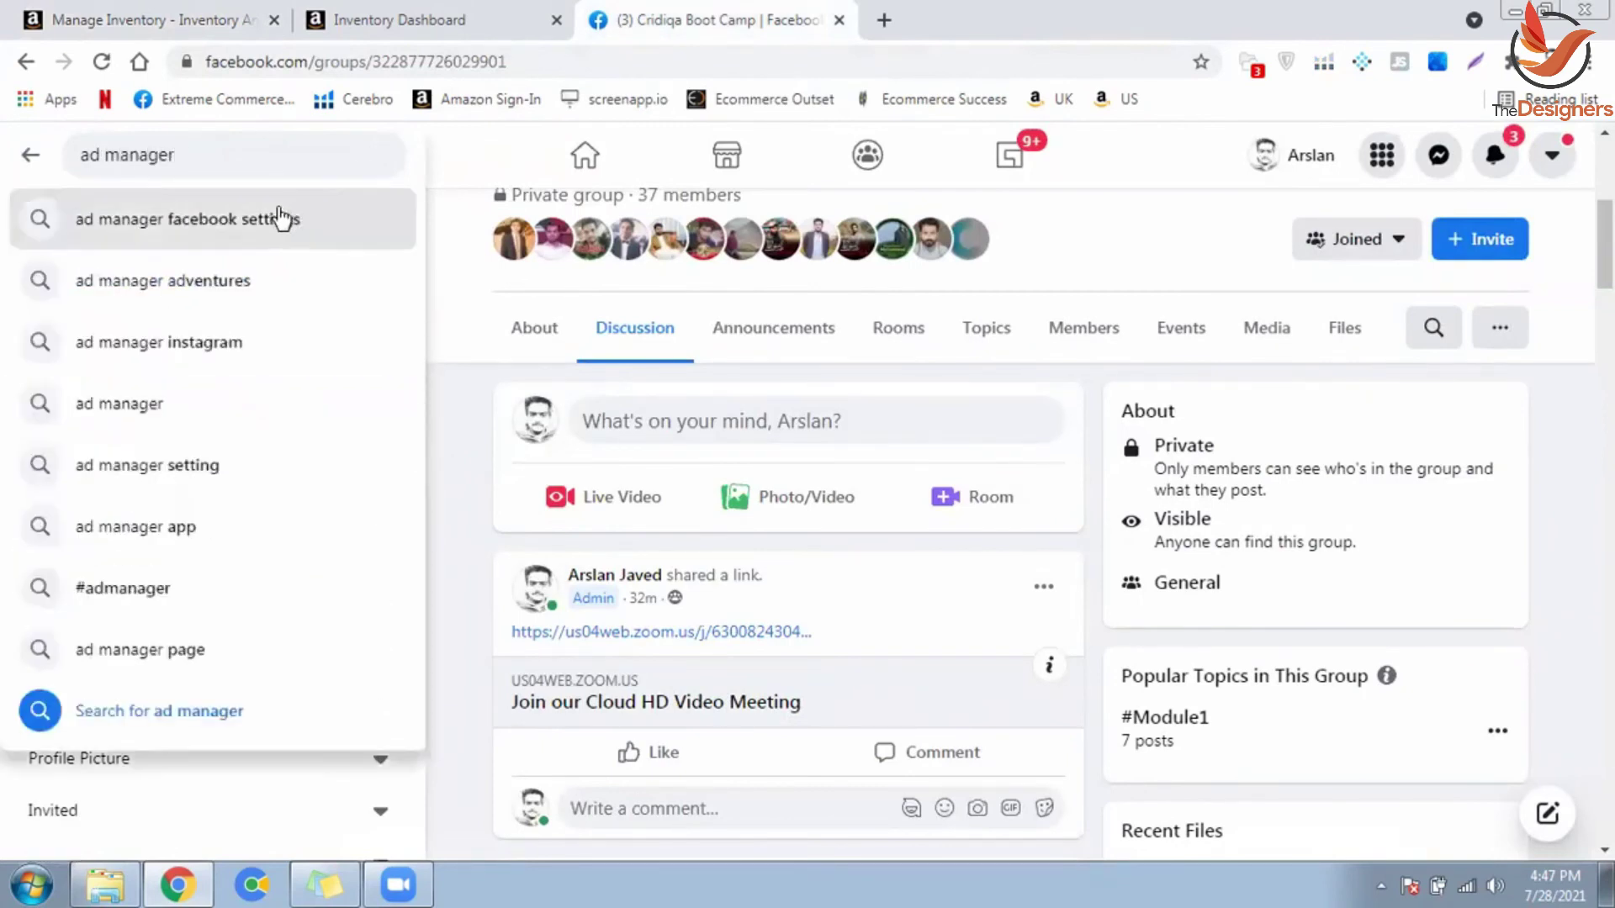
click(175, 401)
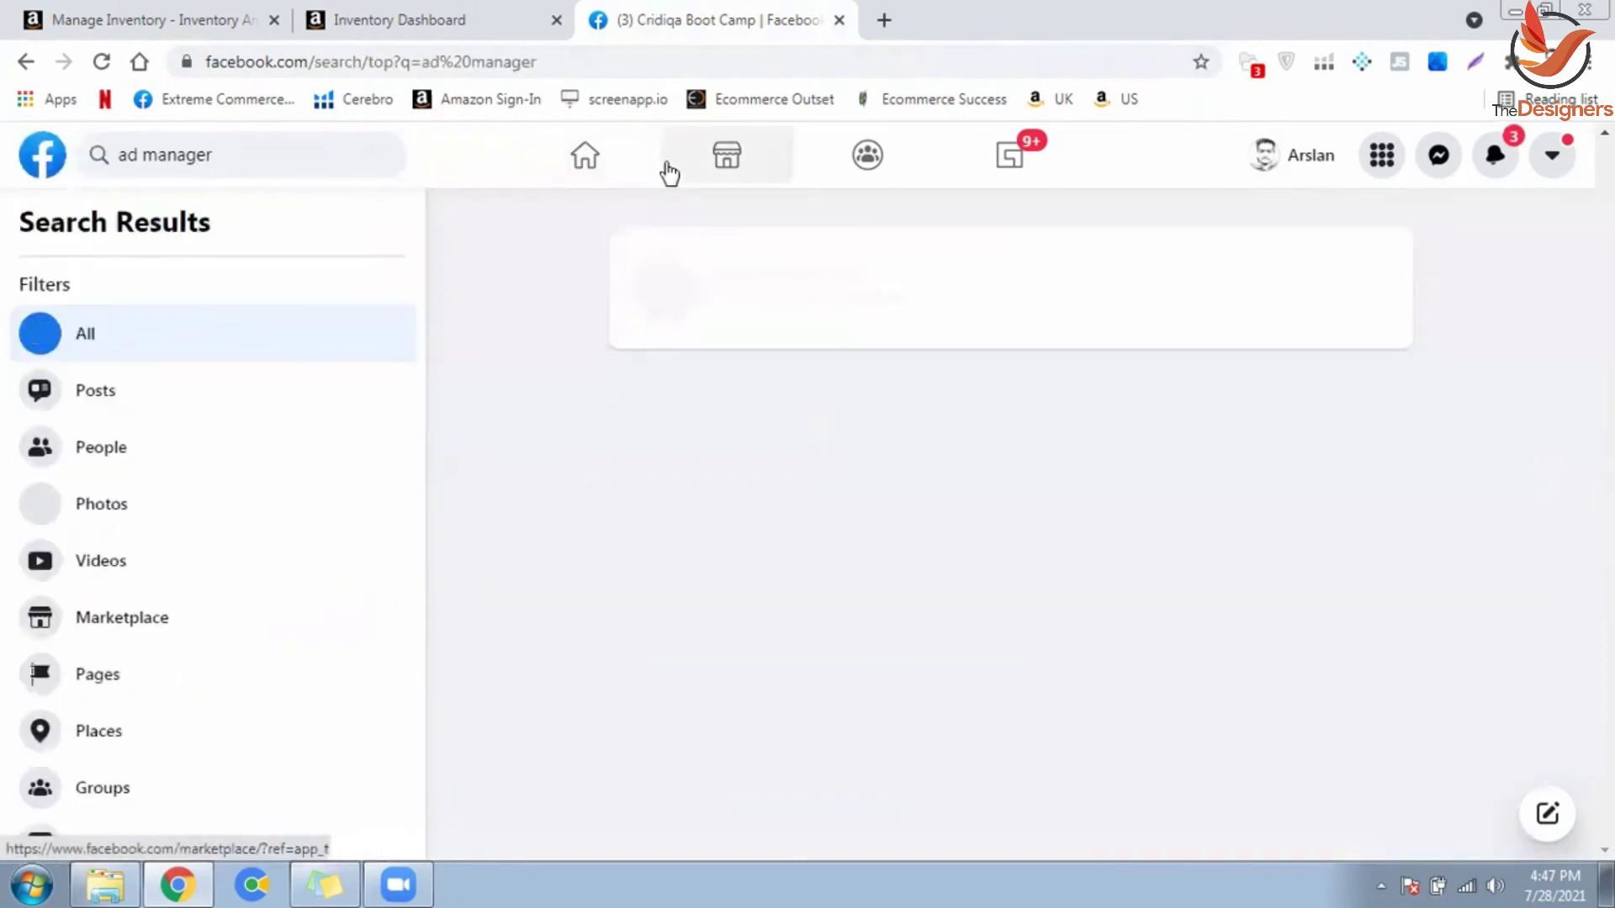
click(1063, 396)
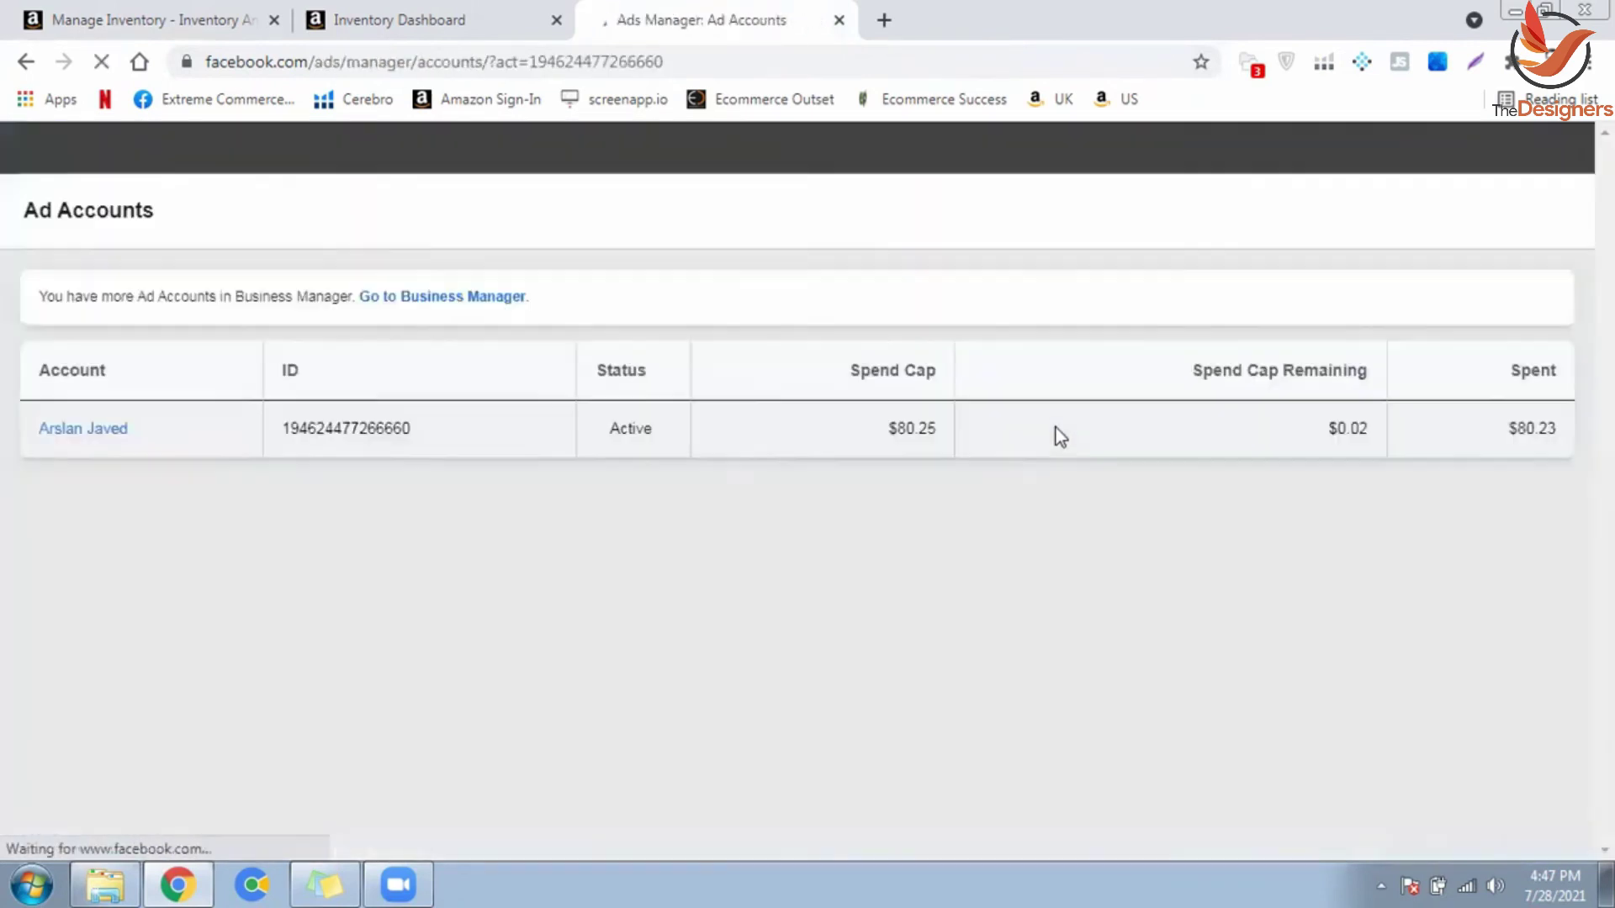
Step: Open the personal ad account's campaigns in Ads Manager, and switch to the business account's campaigns through the account selector
click(95, 431)
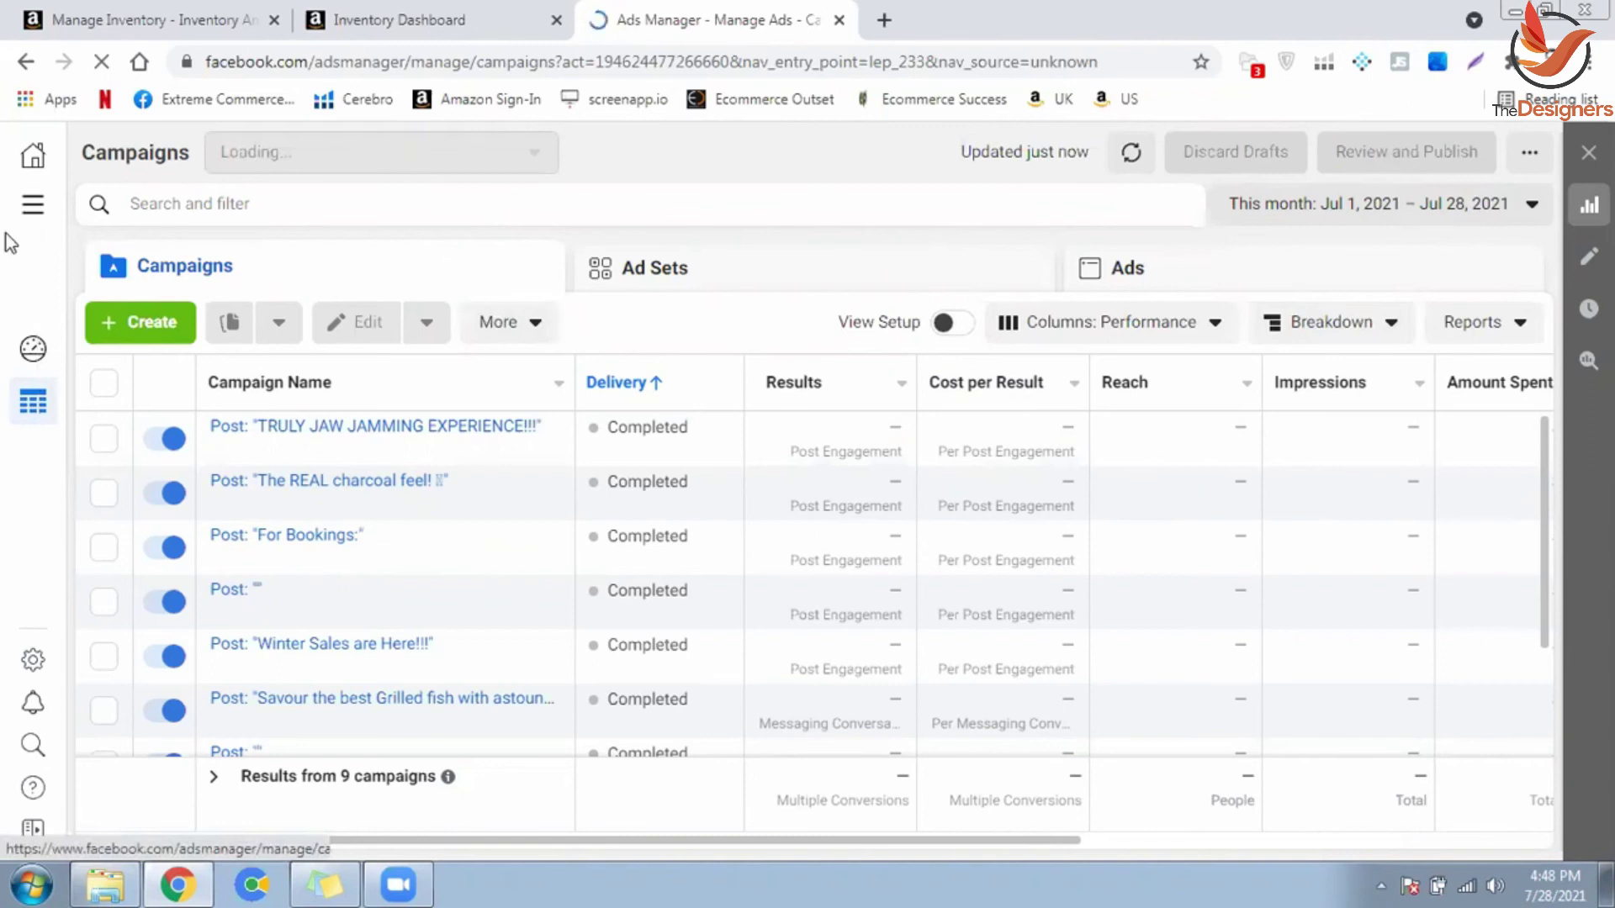
click(33, 204)
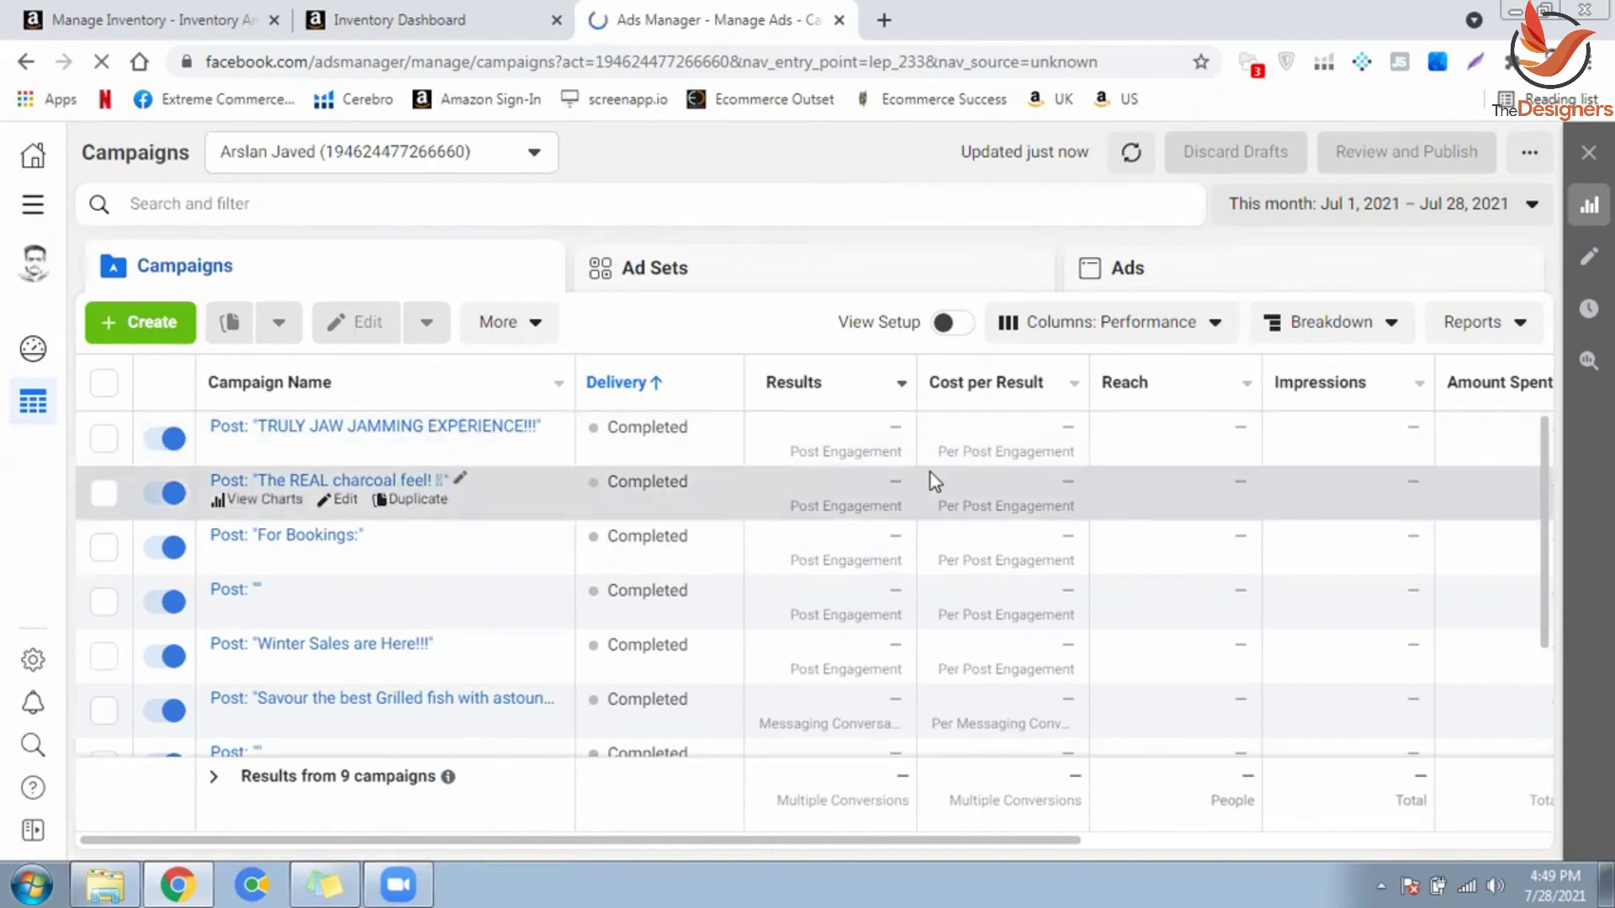
click(545, 160)
click(807, 154)
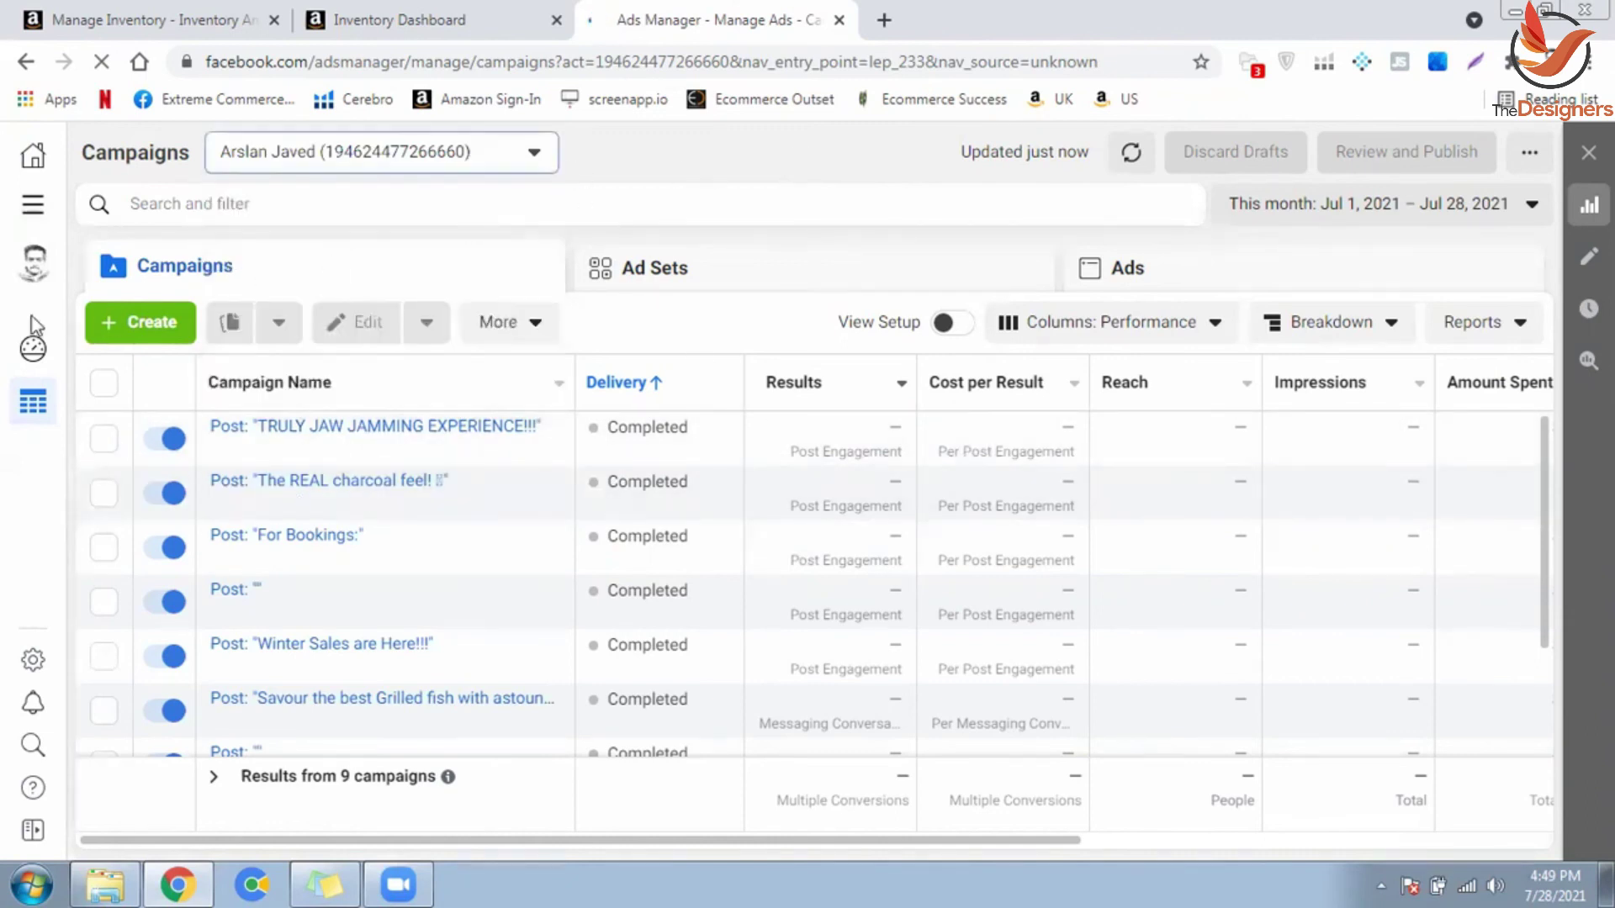
click(34, 267)
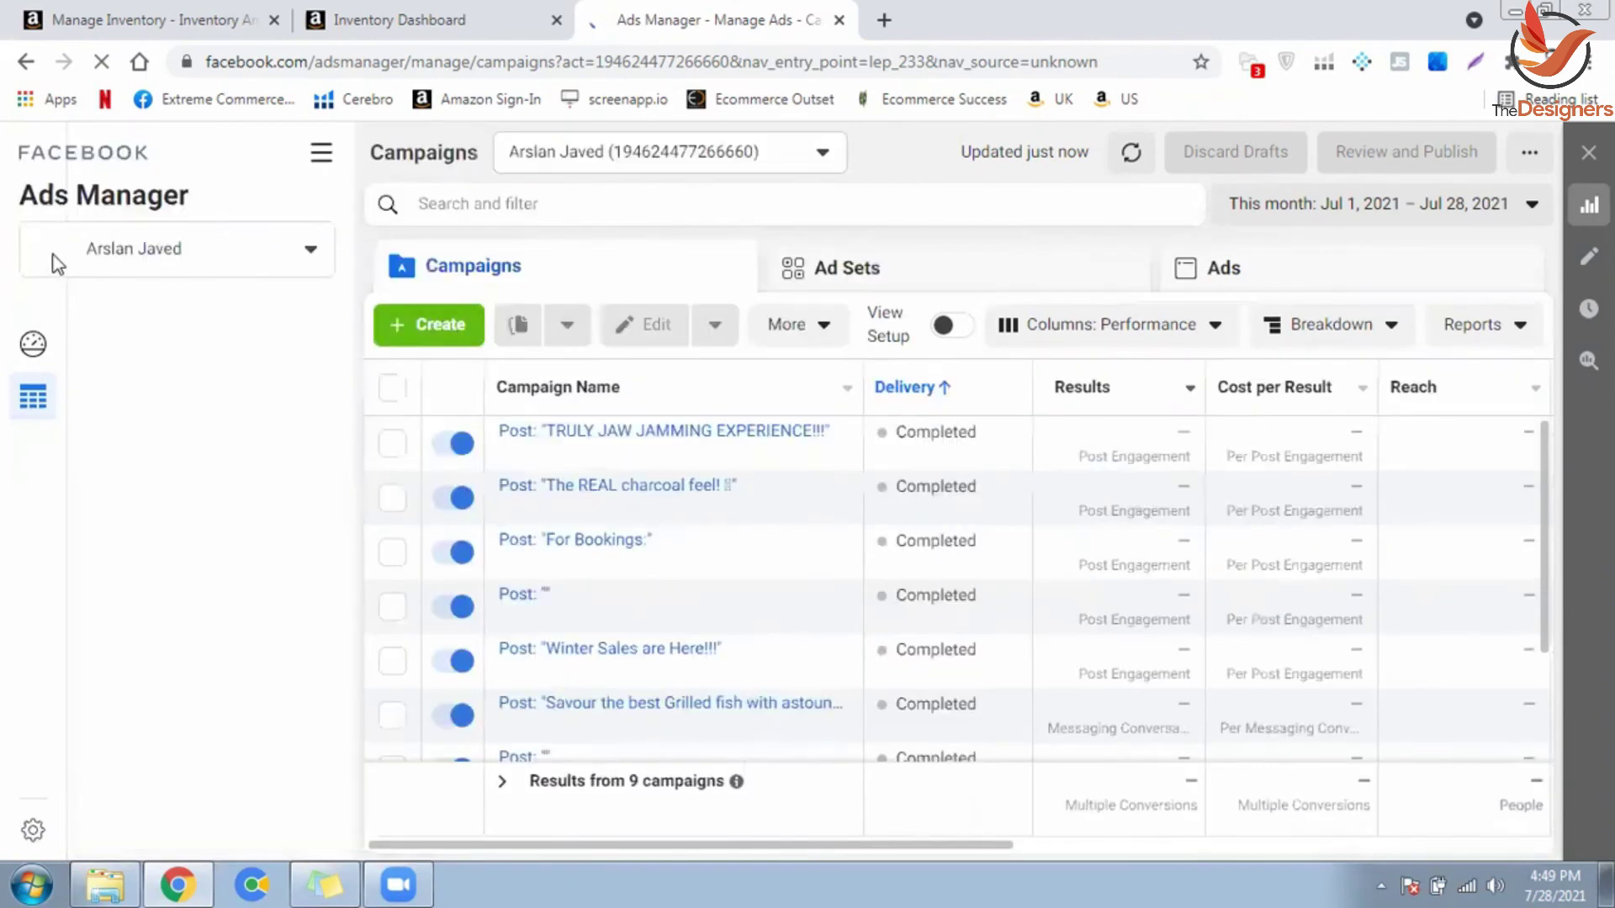
click(90, 504)
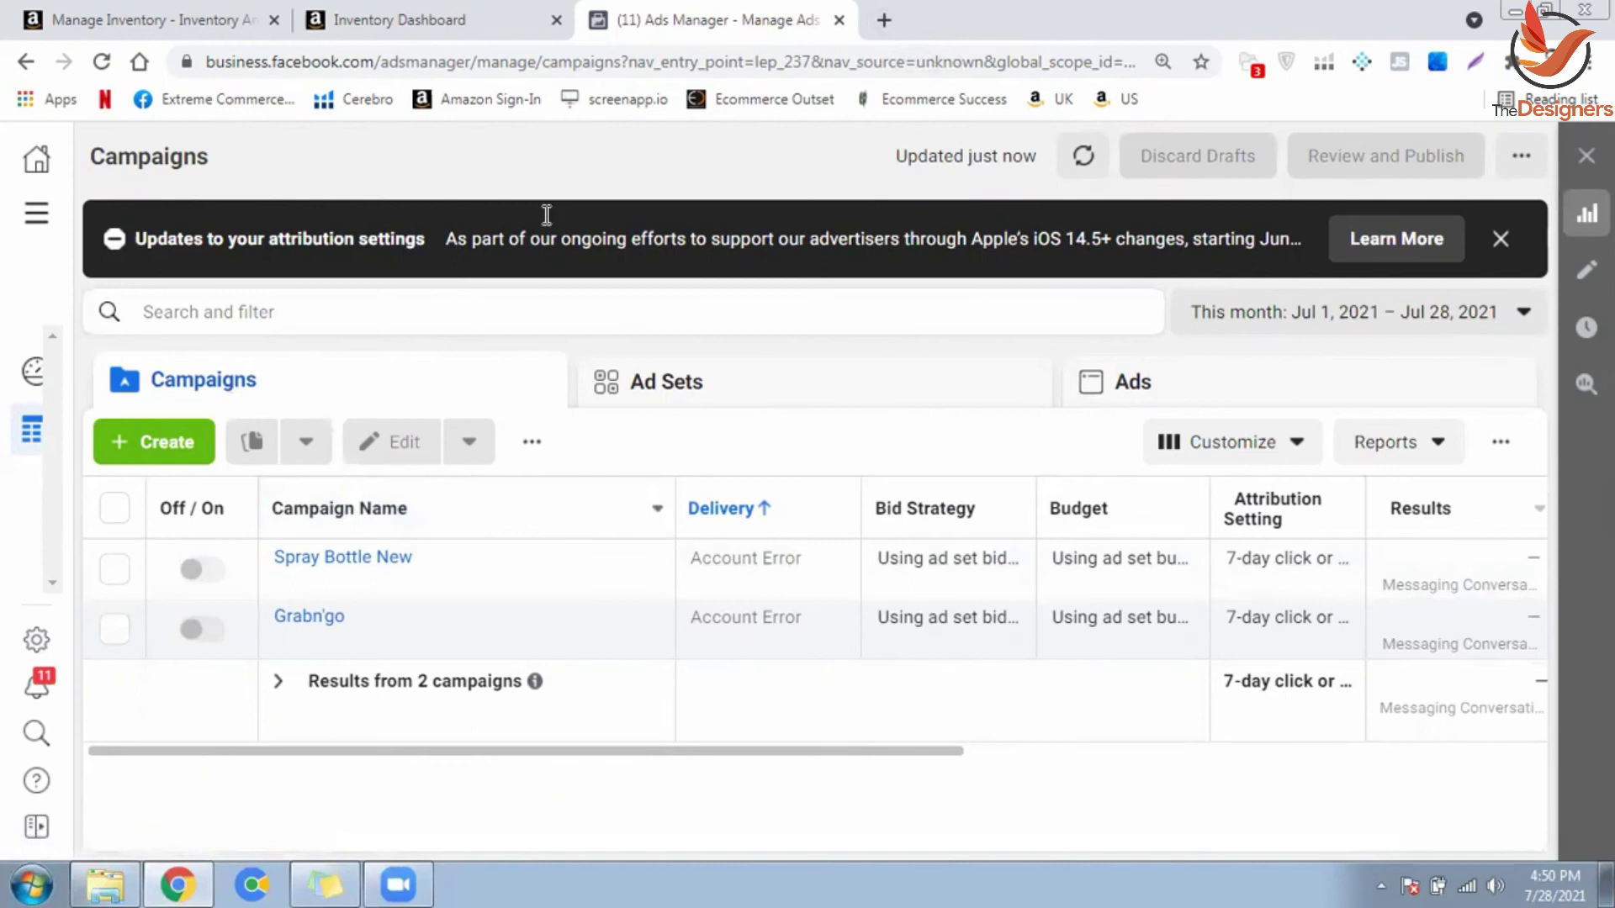
Step: Search the web for "business manager" in a new browser tab to reach Facebook Business Suite
click(884, 19)
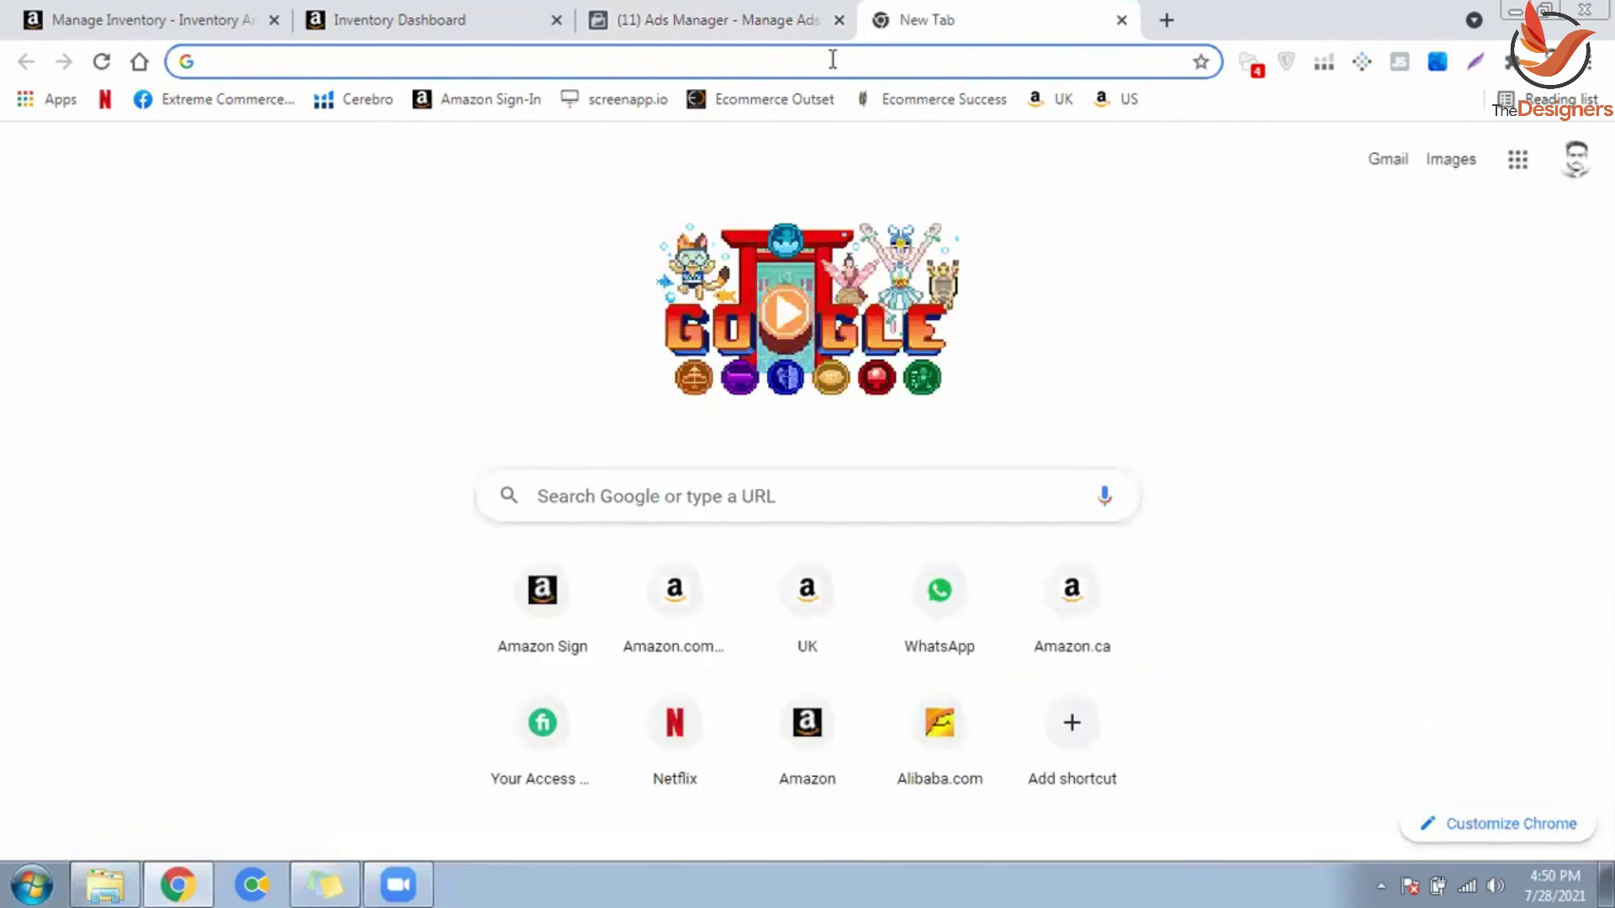
text(b)
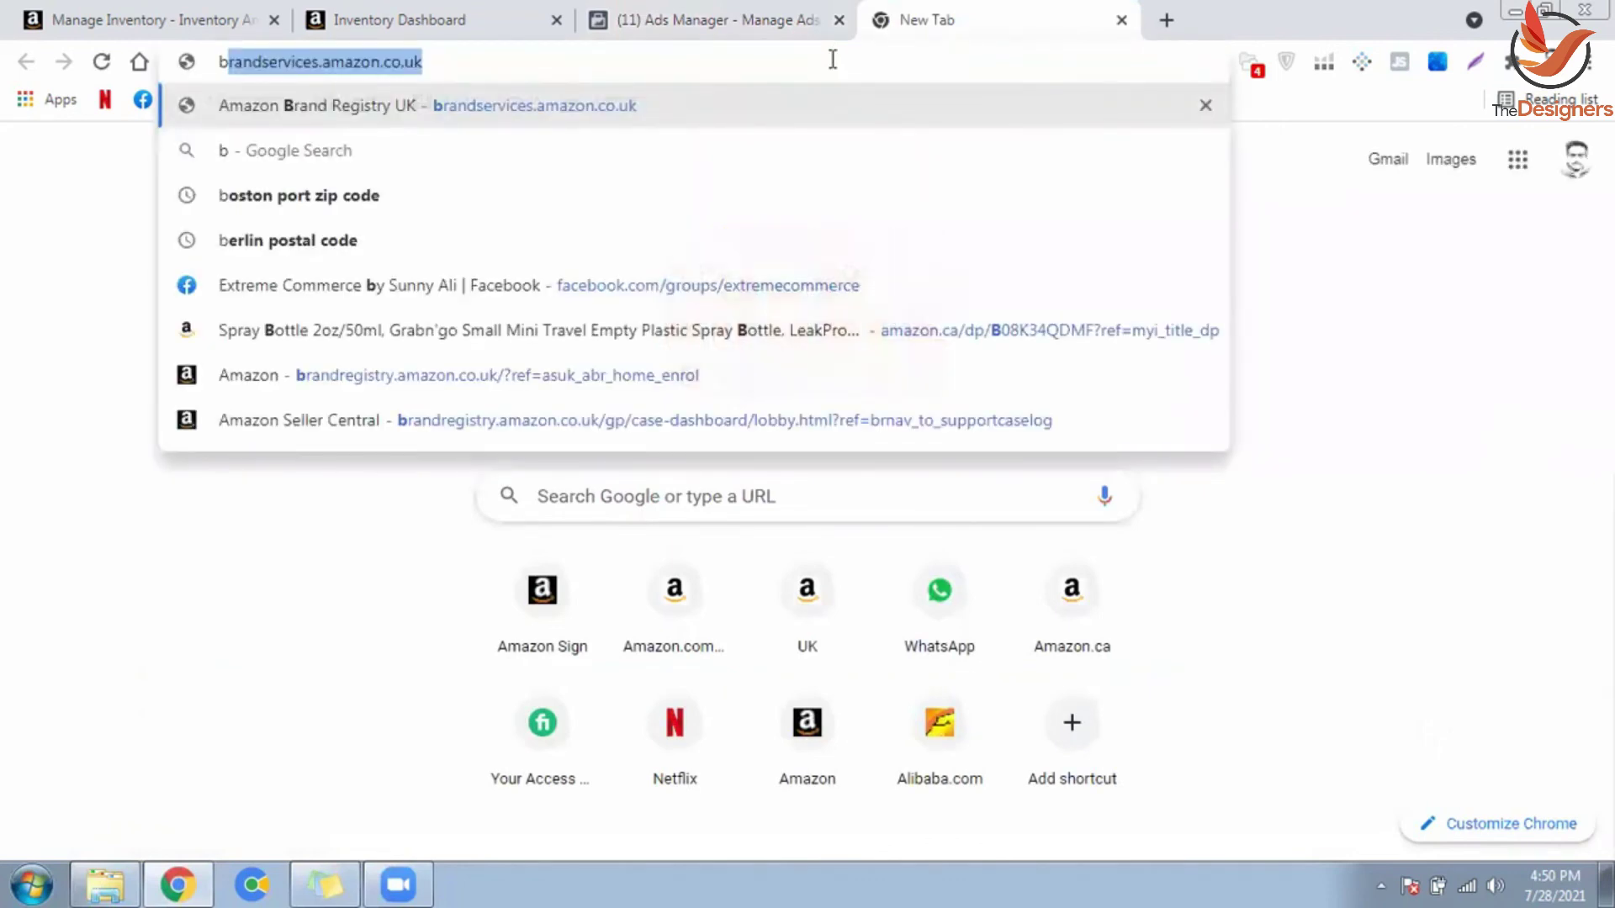
text(usine)
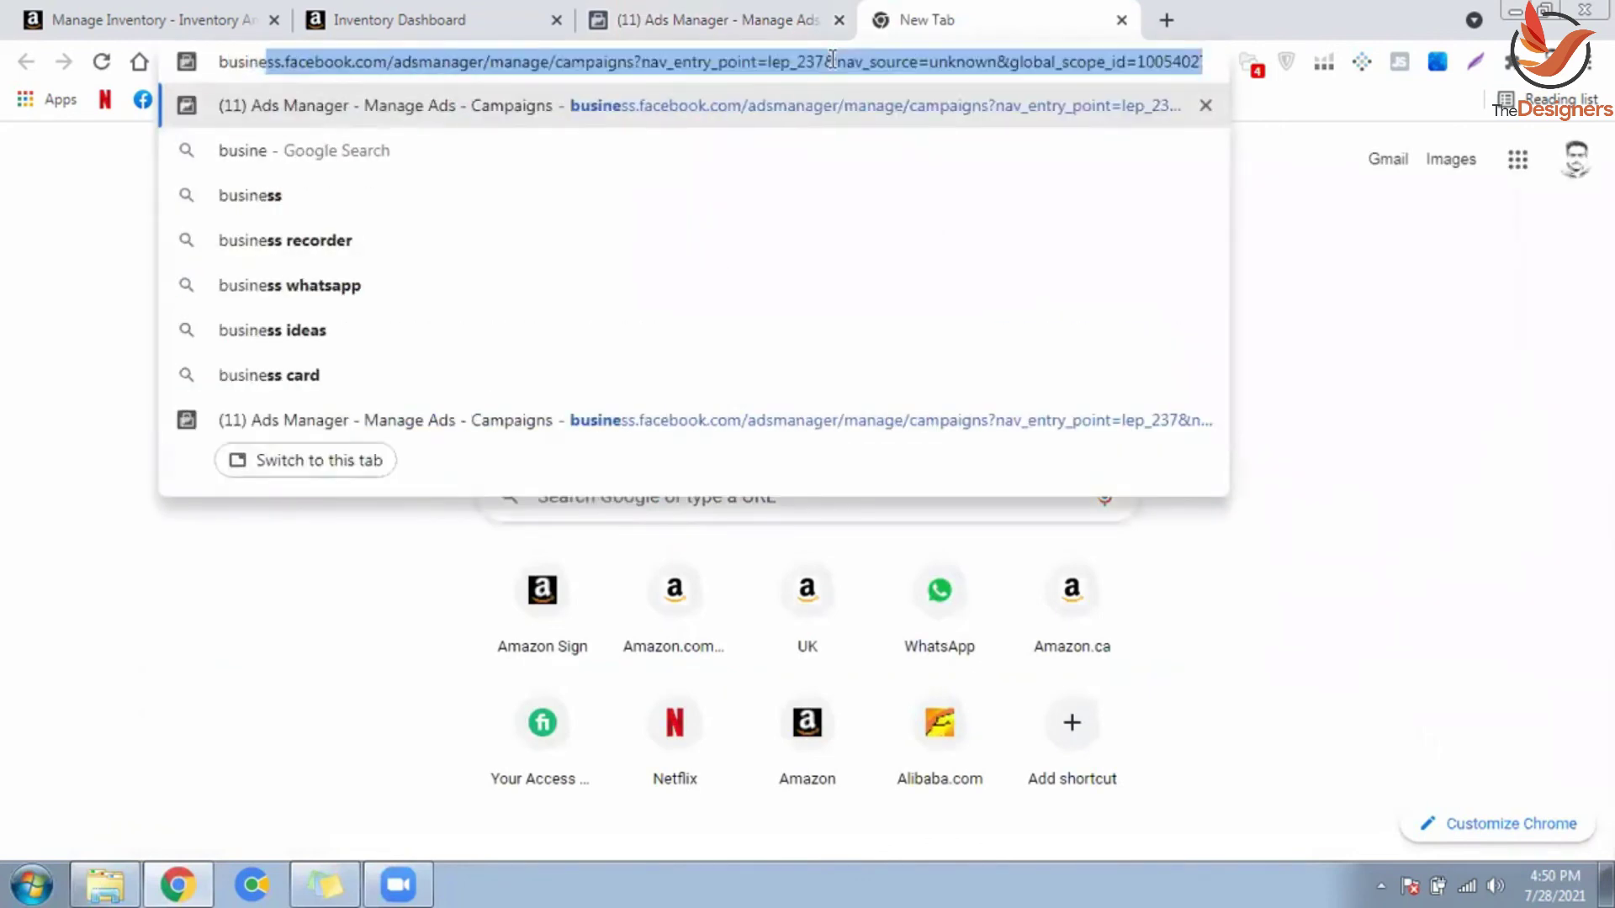
key(Down)
key(Down)
key(Down)
key(Down)
key(Down)
key(Up)
key(Up)
key(Up)
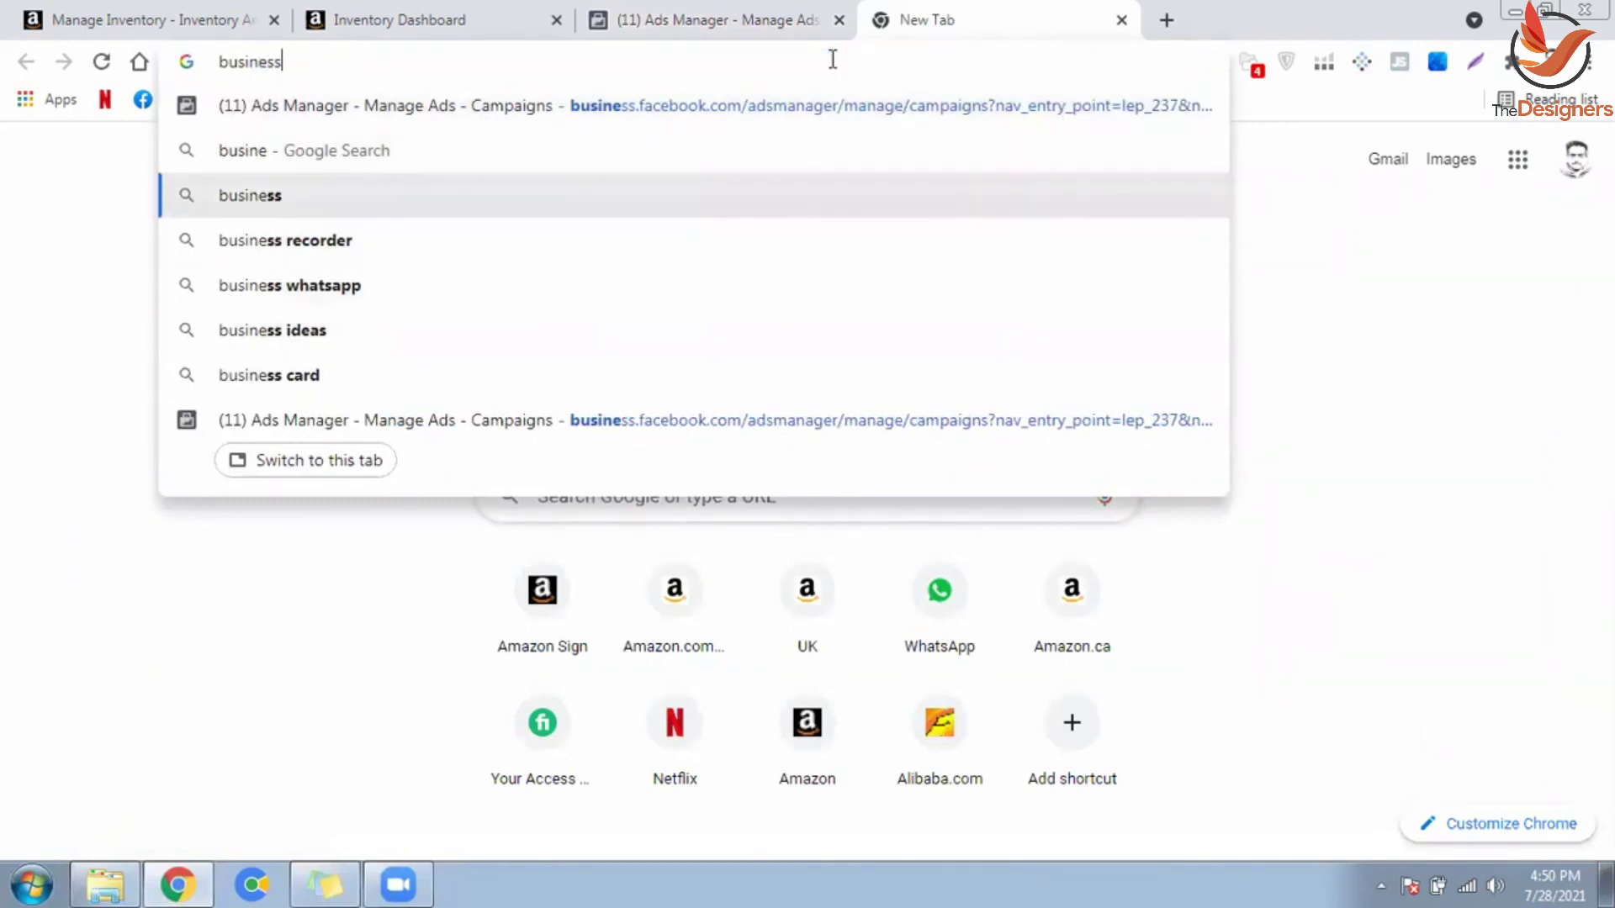
key(Up)
key(Up)
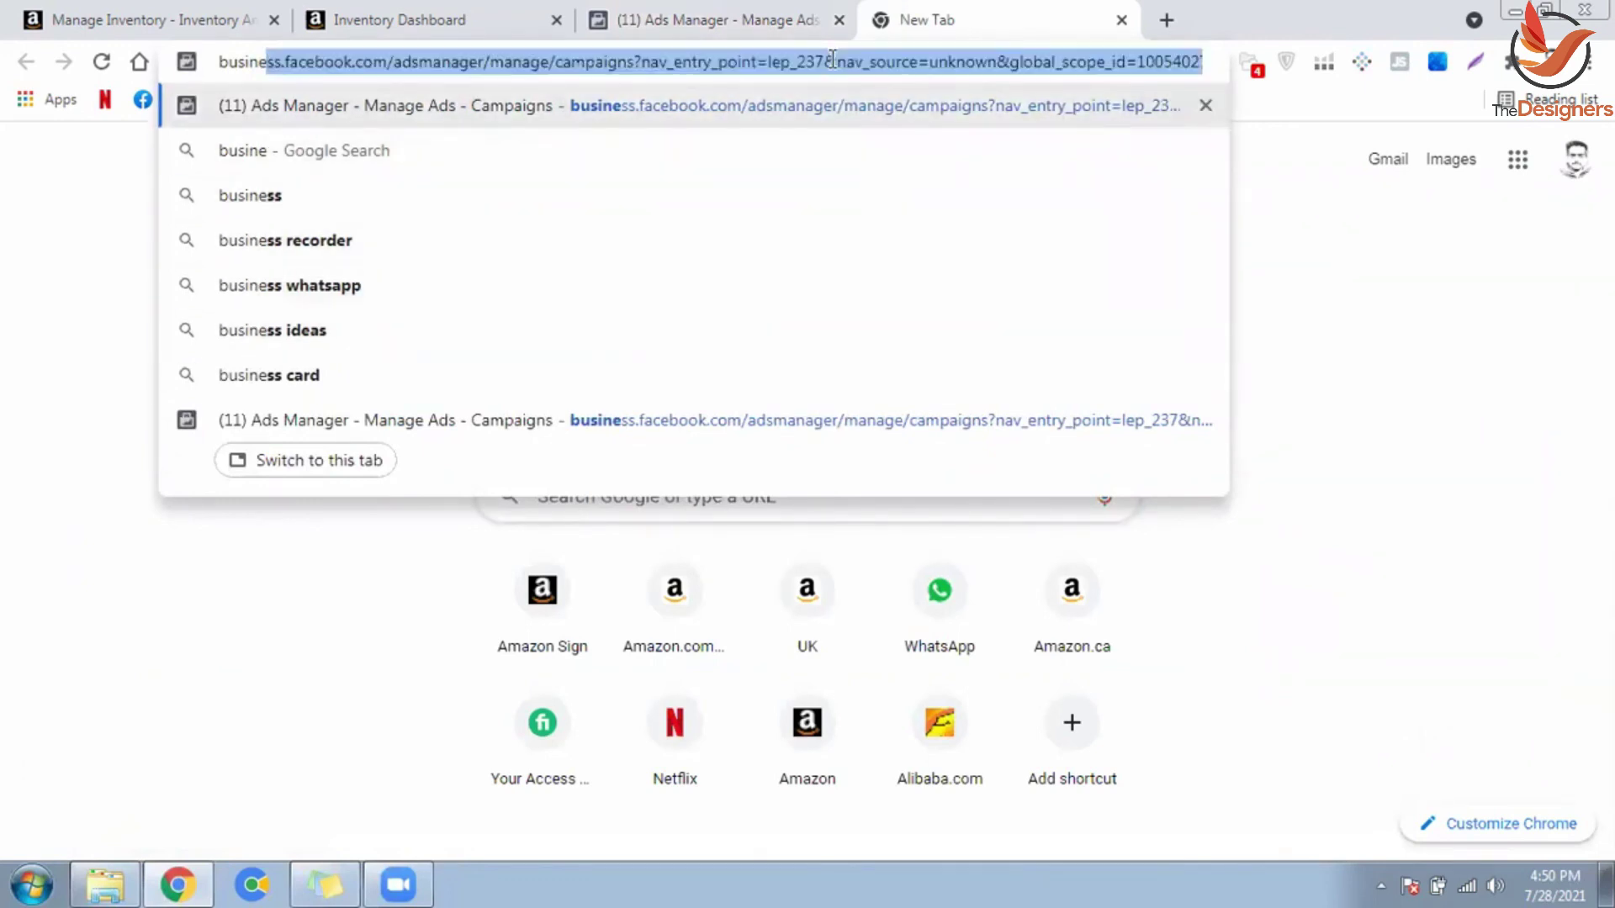
text(ss maa)
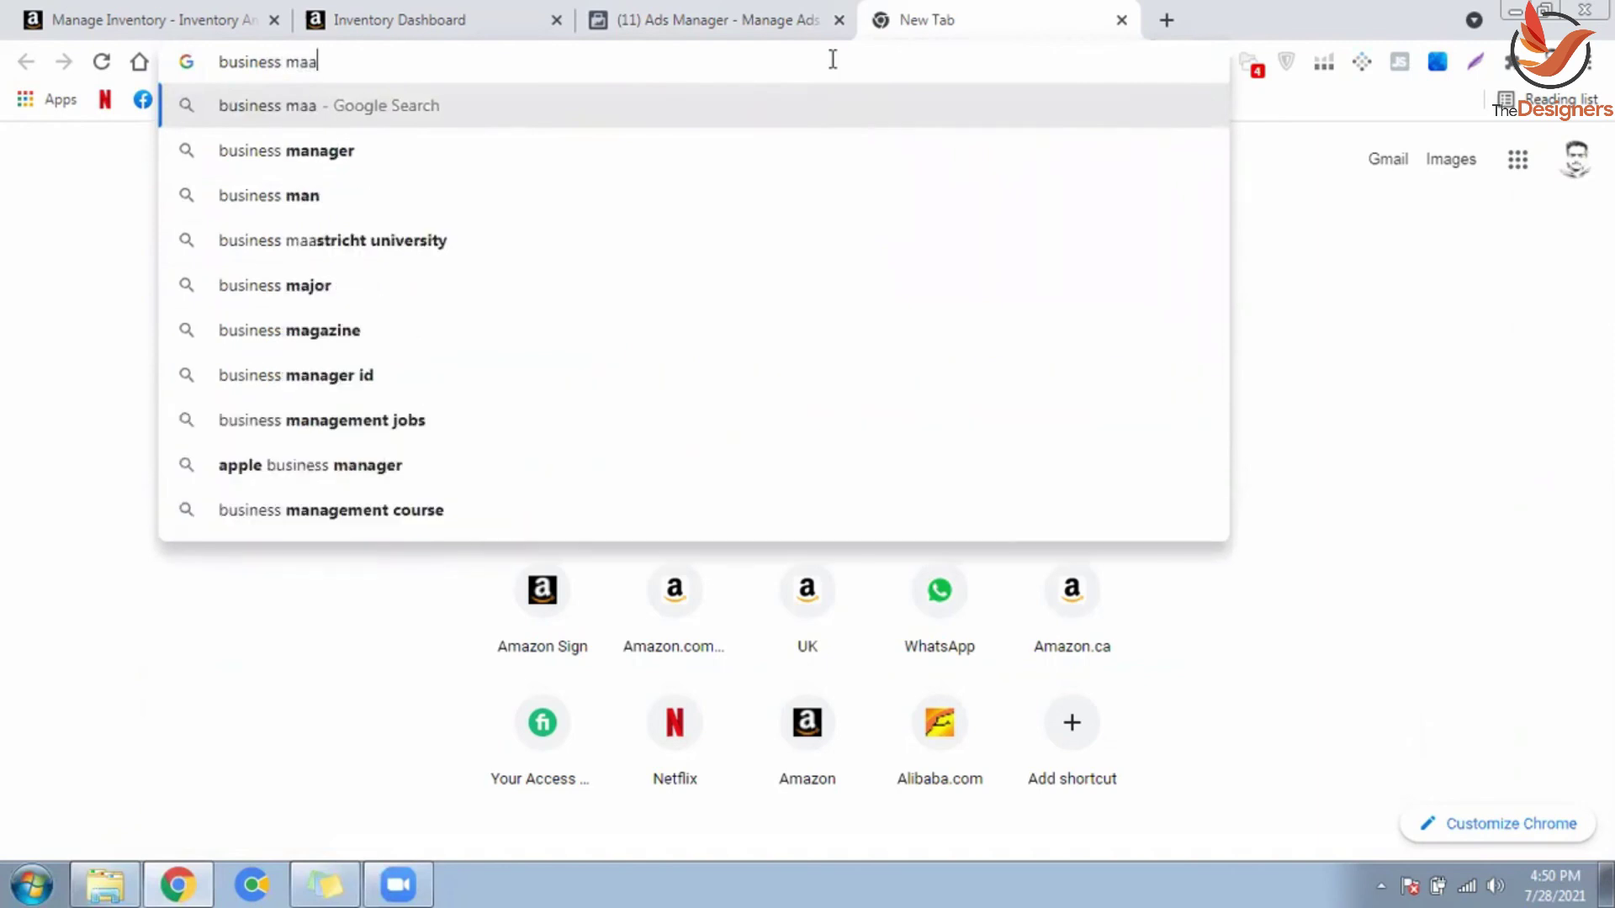
key(Down)
key(Return)
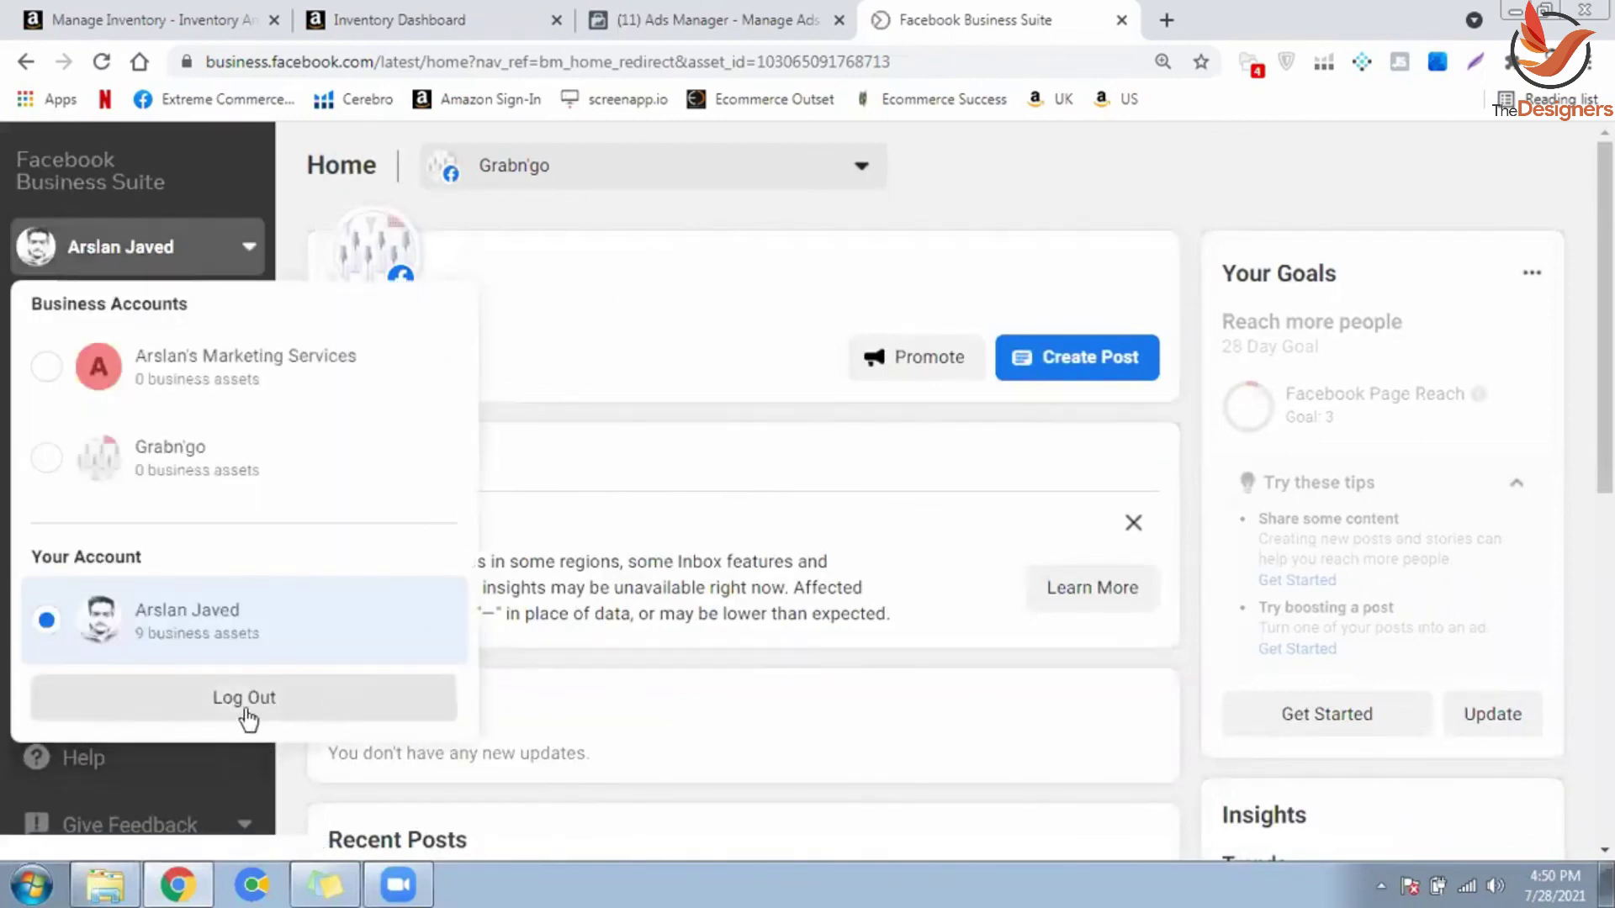
Step: Close the account list in Business Suite and open Ads Manager from its additional tools
click(757, 304)
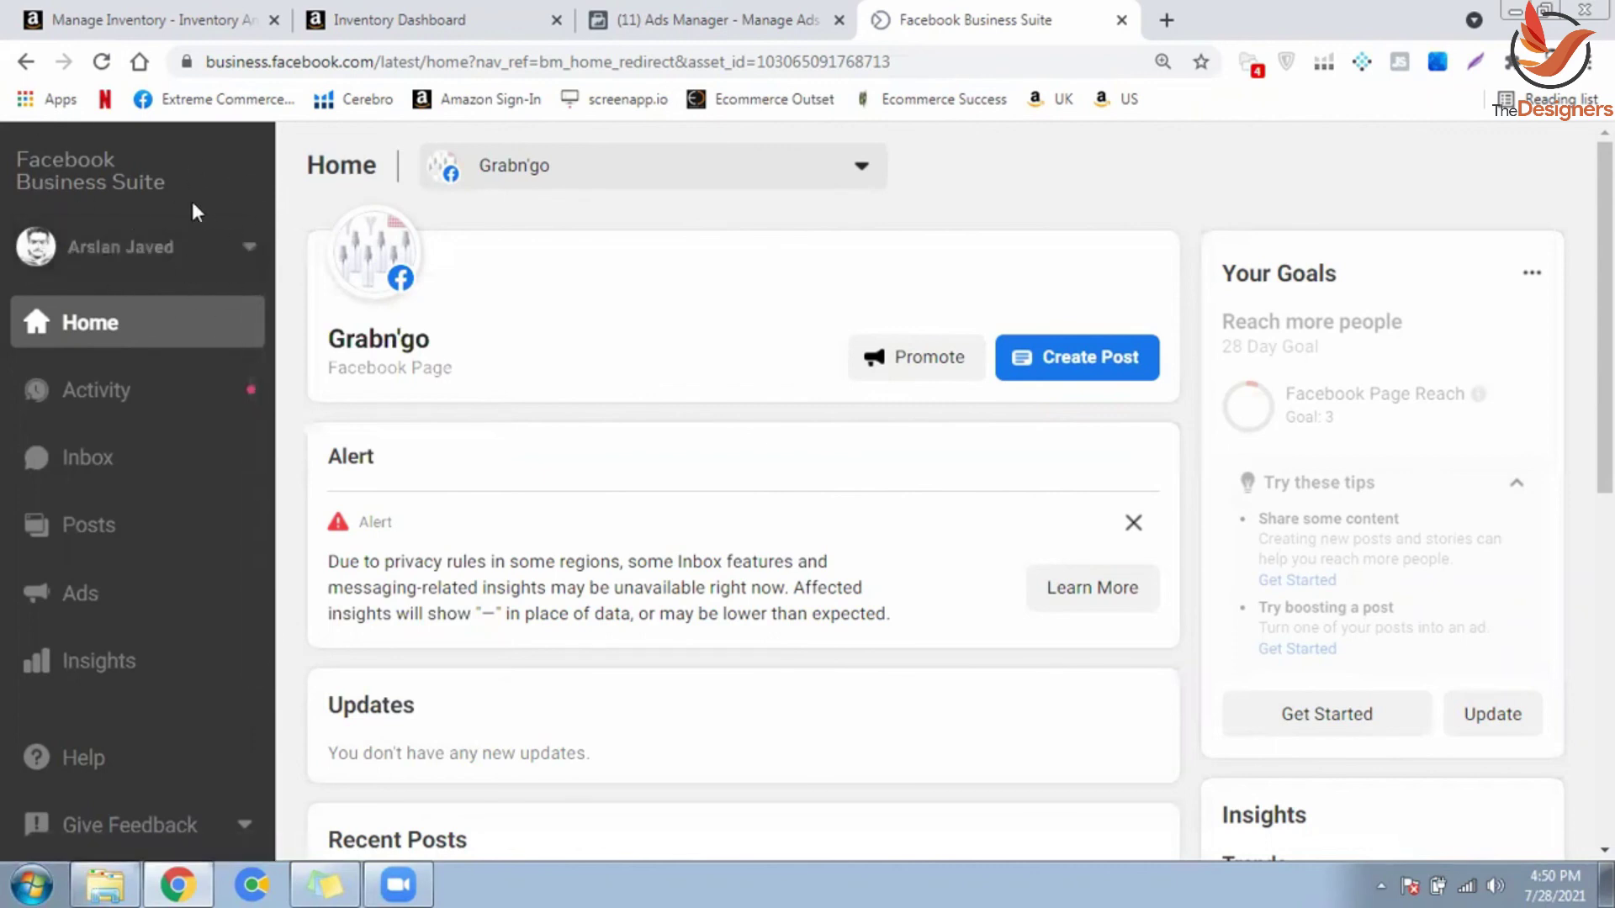
scroll(213, 572, down, 1)
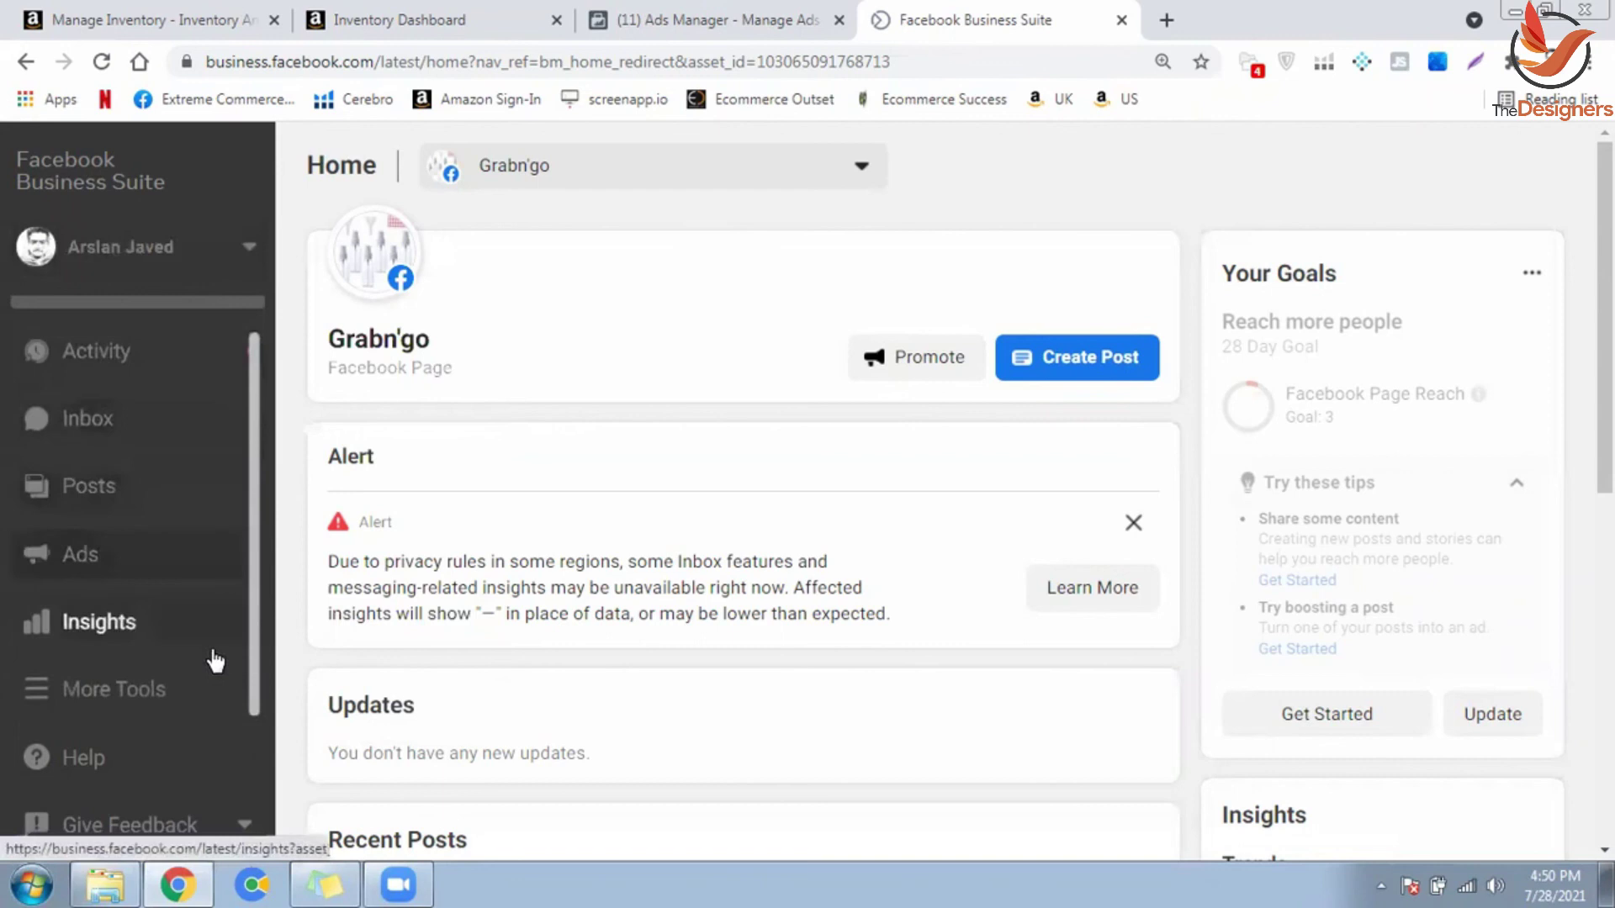
click(164, 698)
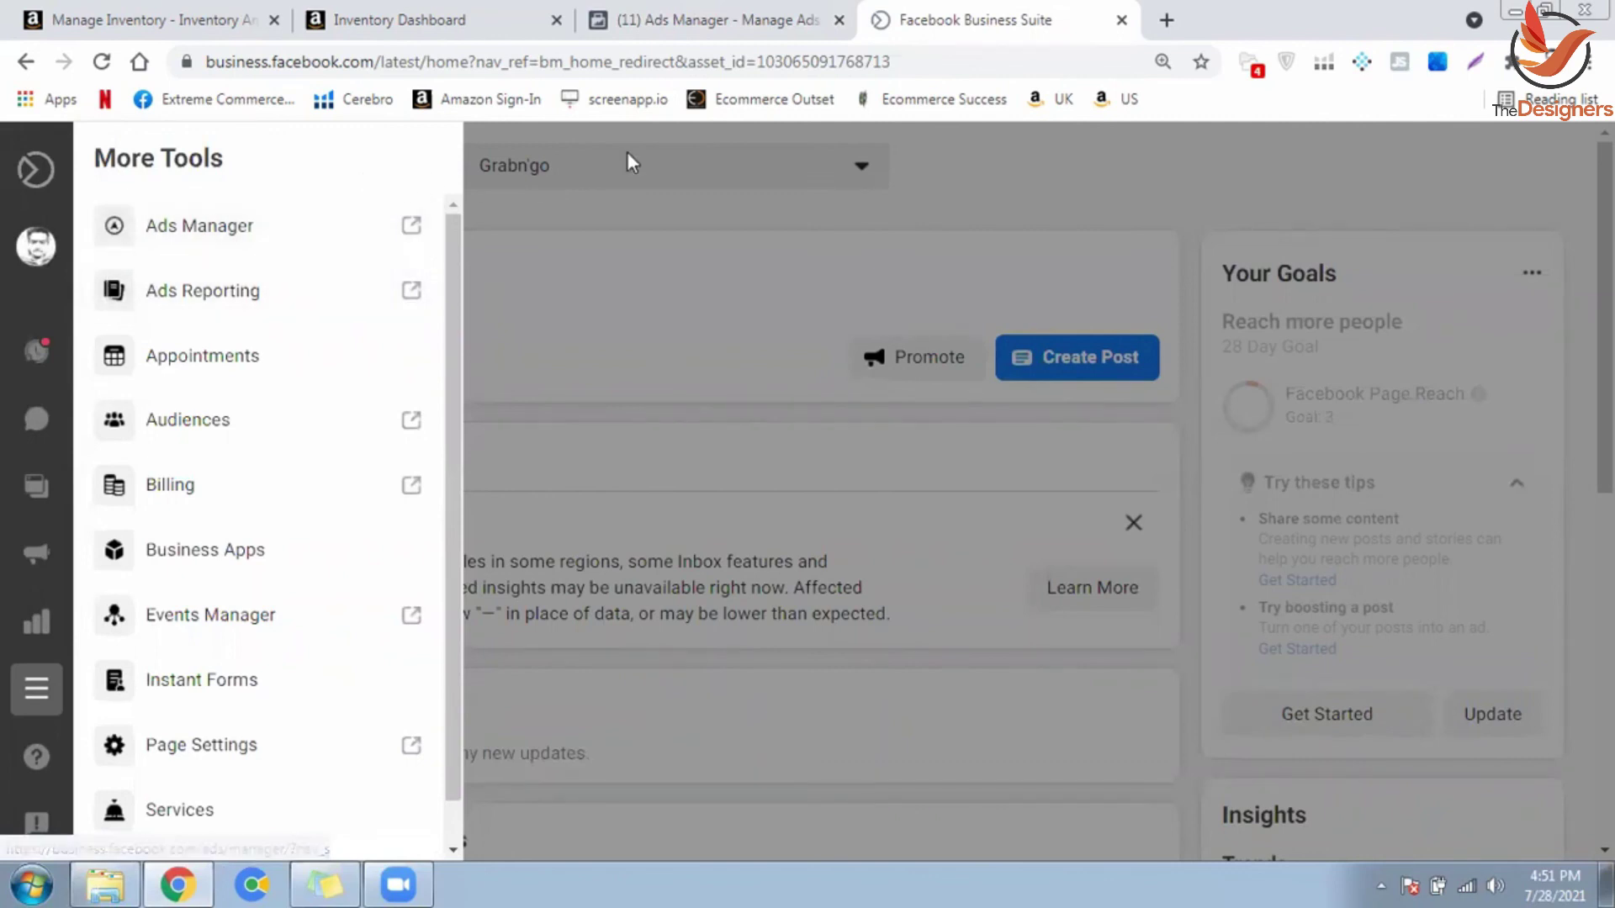
click(238, 227)
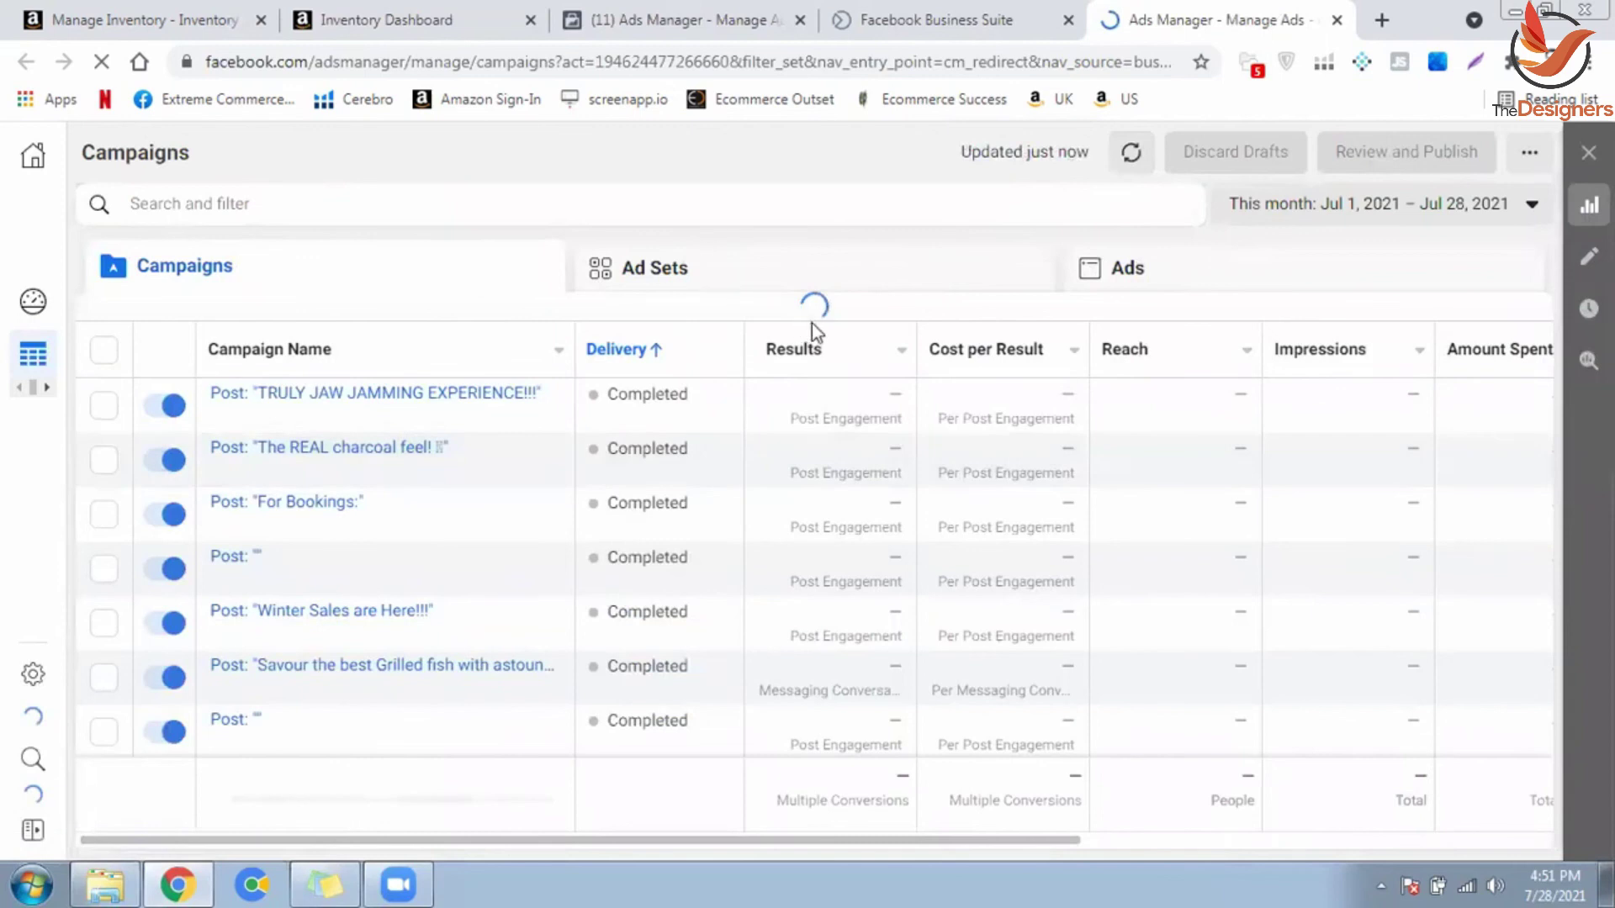
Step: Return to Business Suite, open Billing, and review the payment methods and payment activity in the ad account's Payment Settings
click(922, 7)
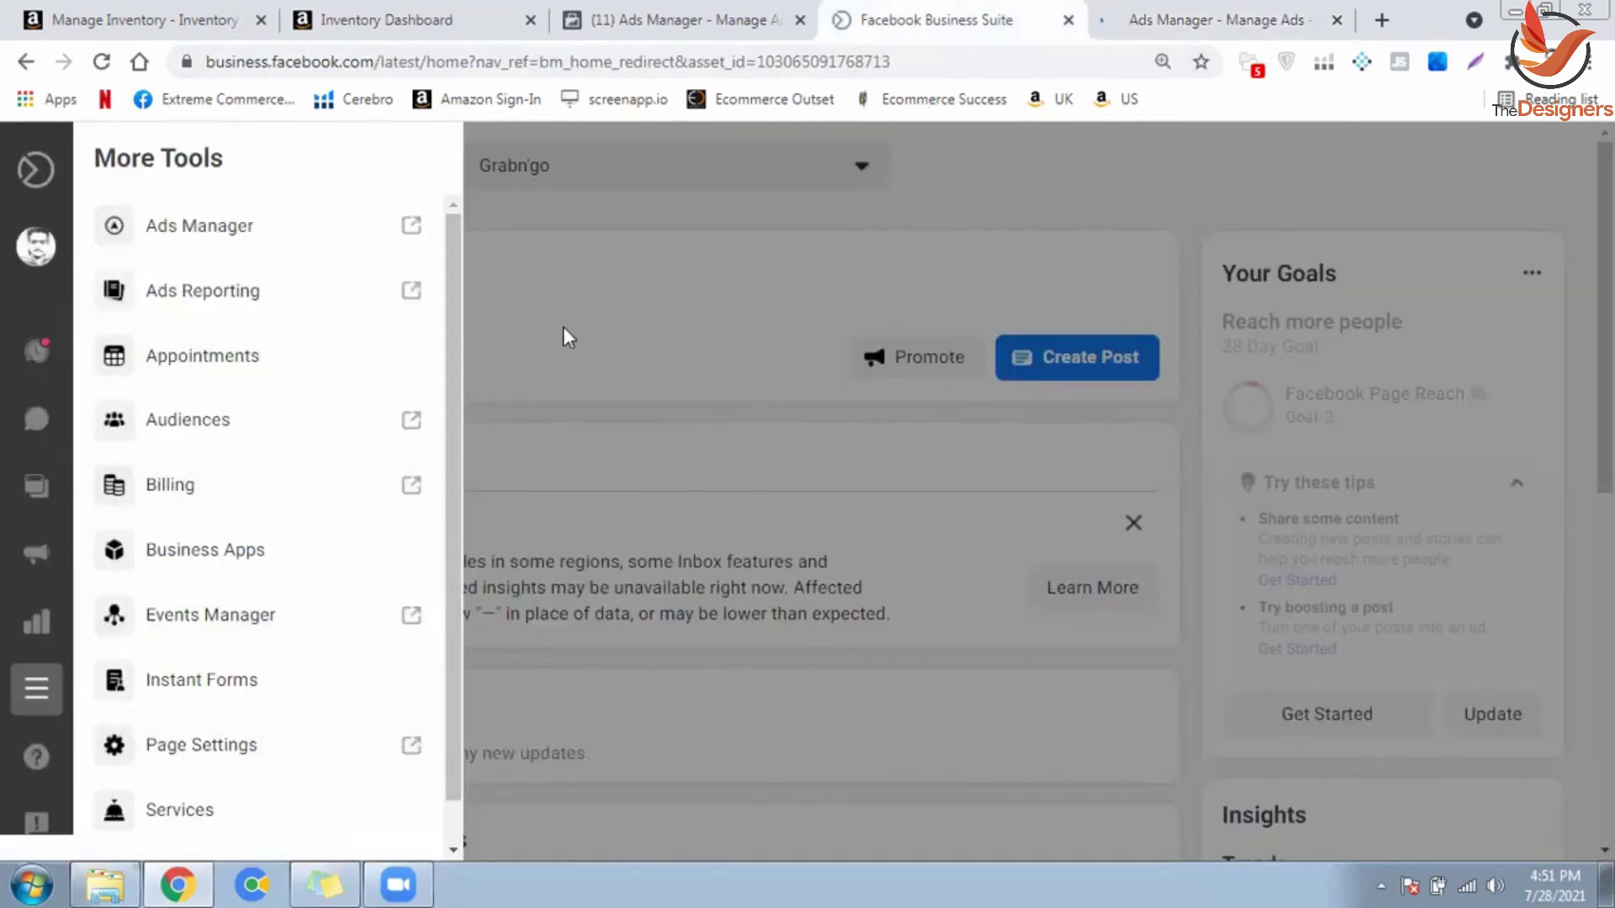
click(201, 503)
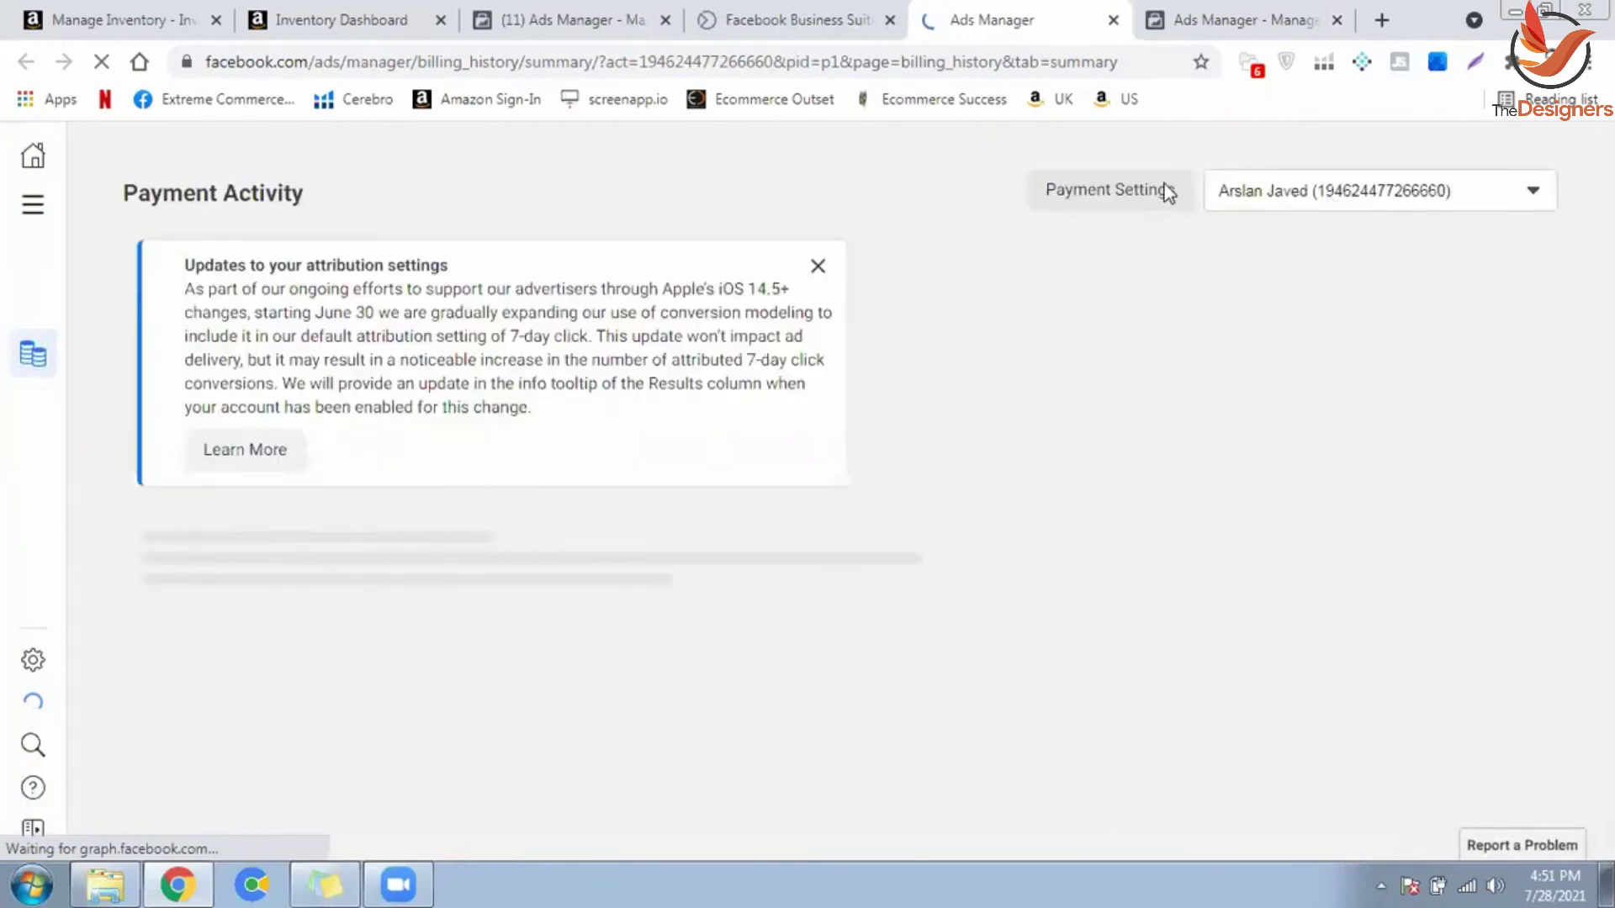
click(1165, 192)
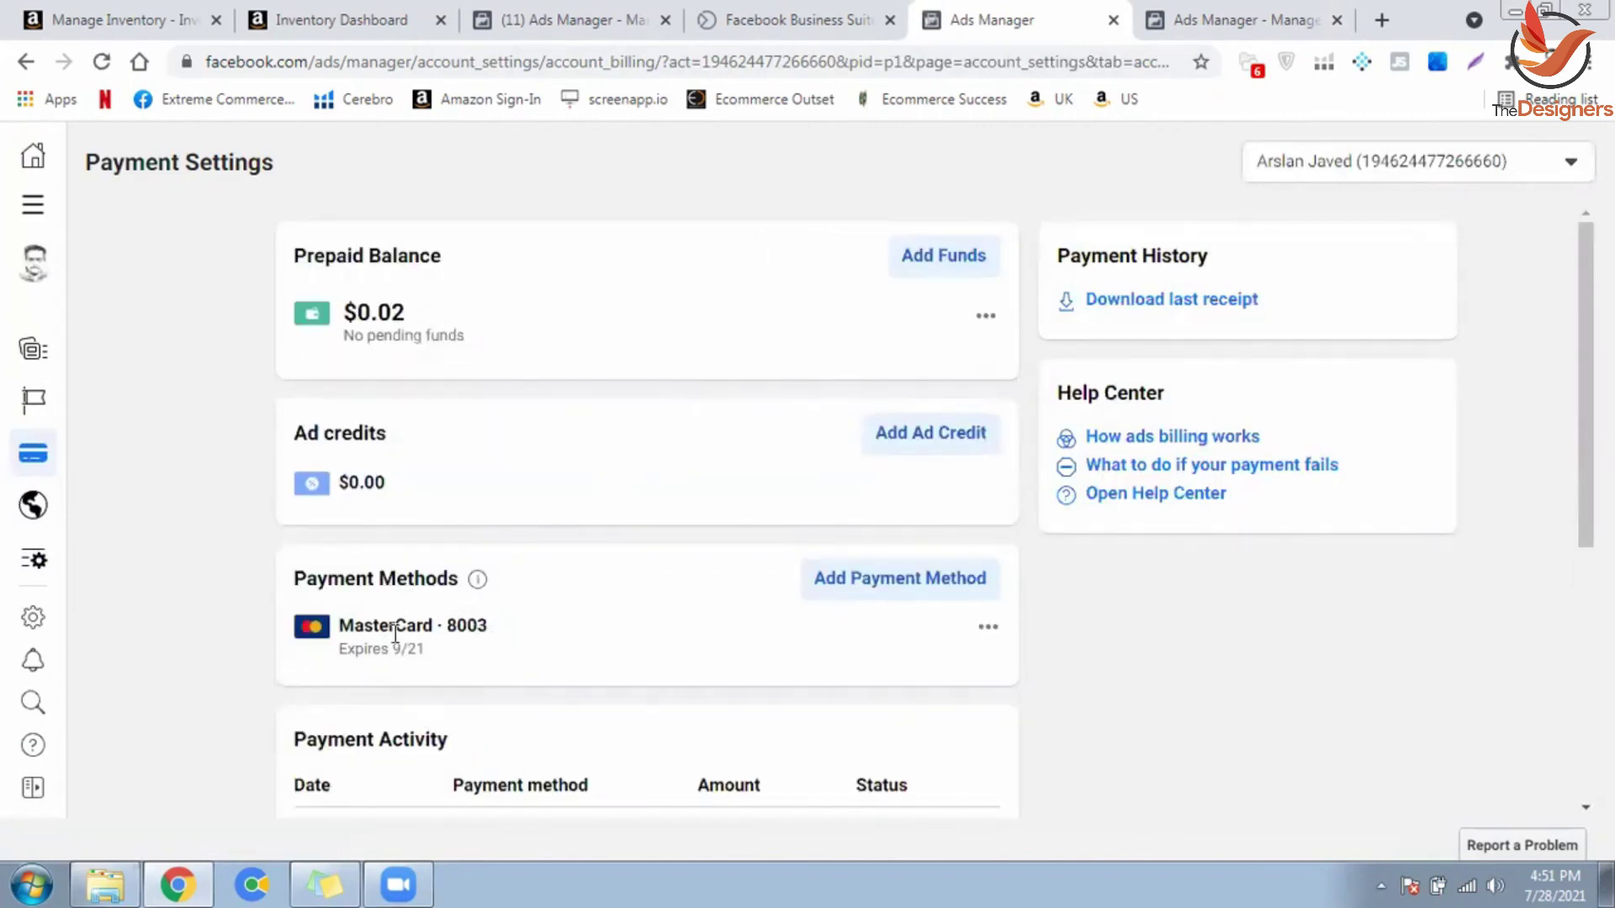
scroll(589, 605, down, 2)
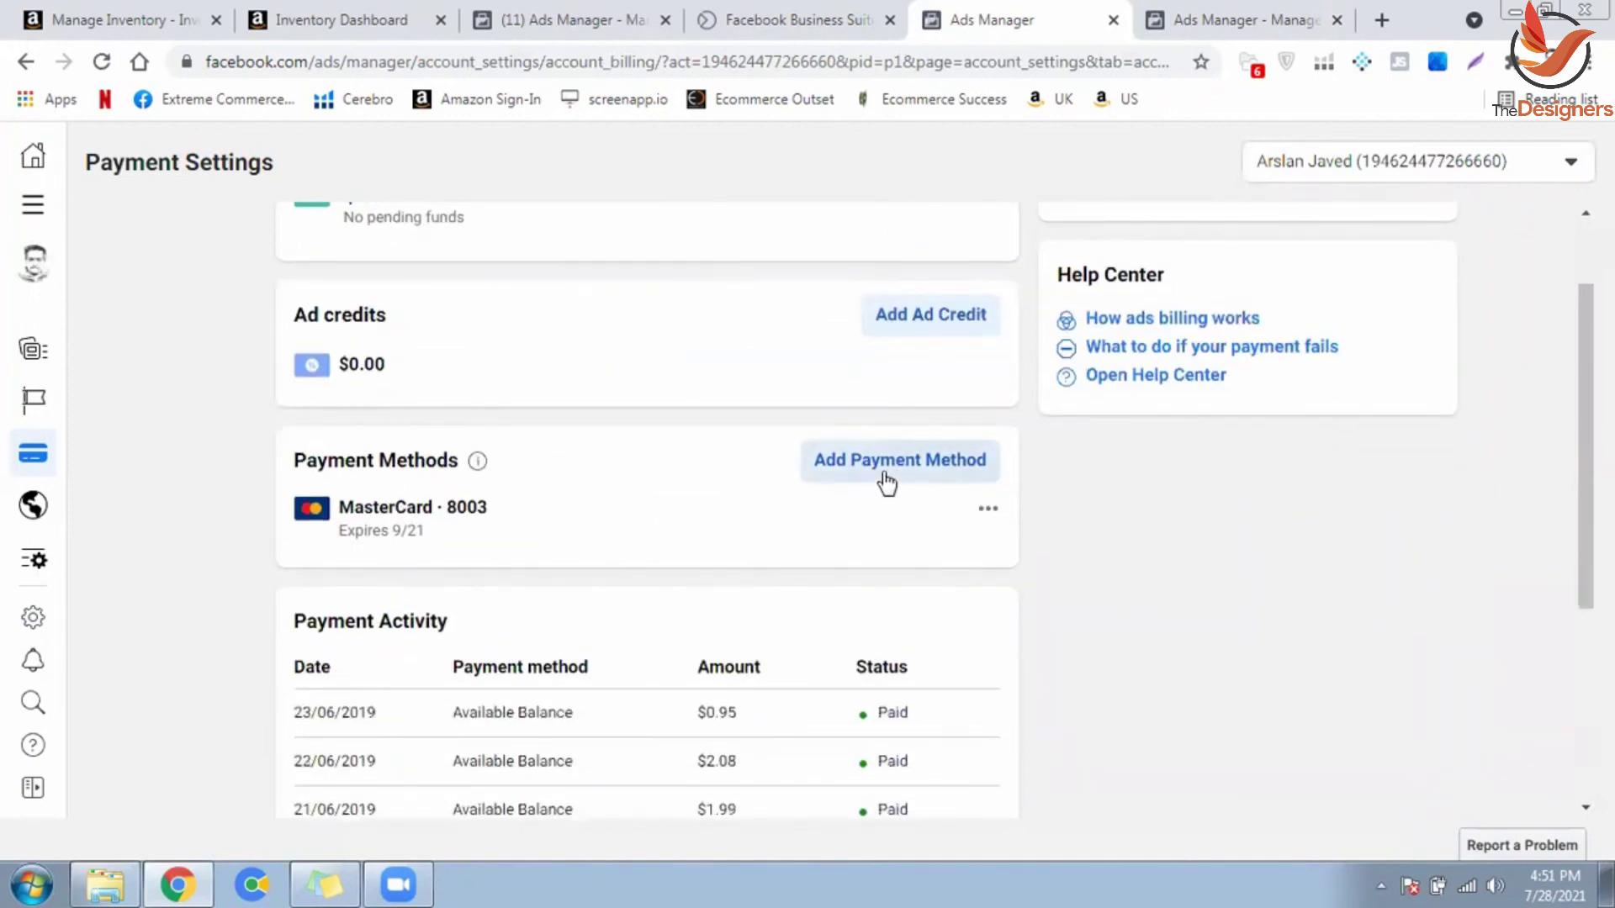
scroll(457, 730, down, 2)
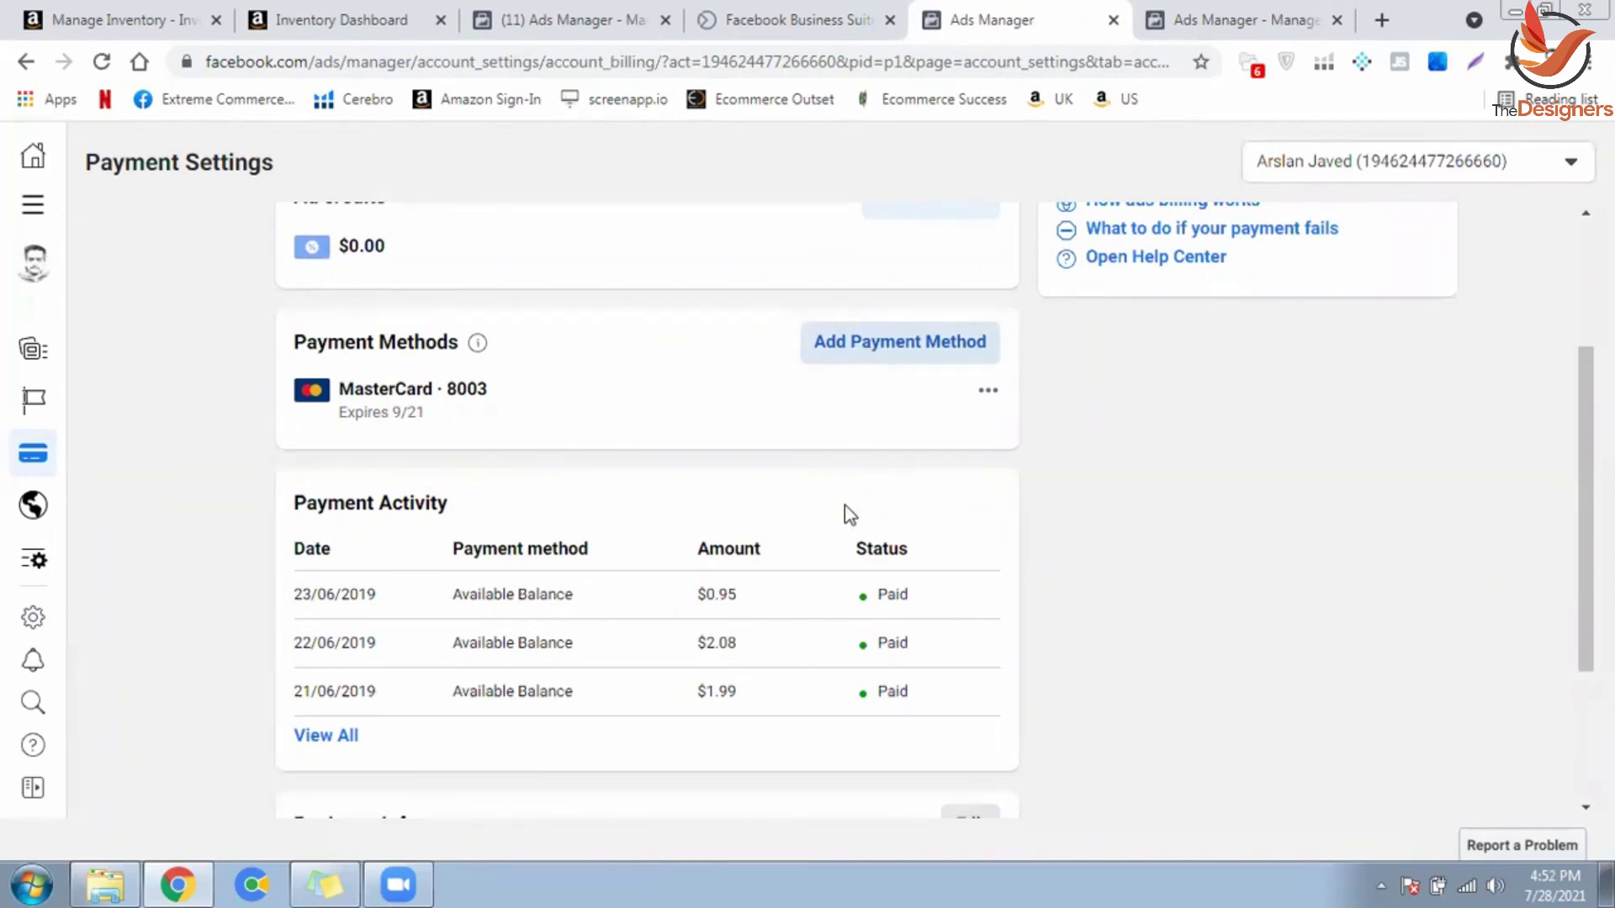
scroll(844, 504, up, 3)
mouse_move(59, 454)
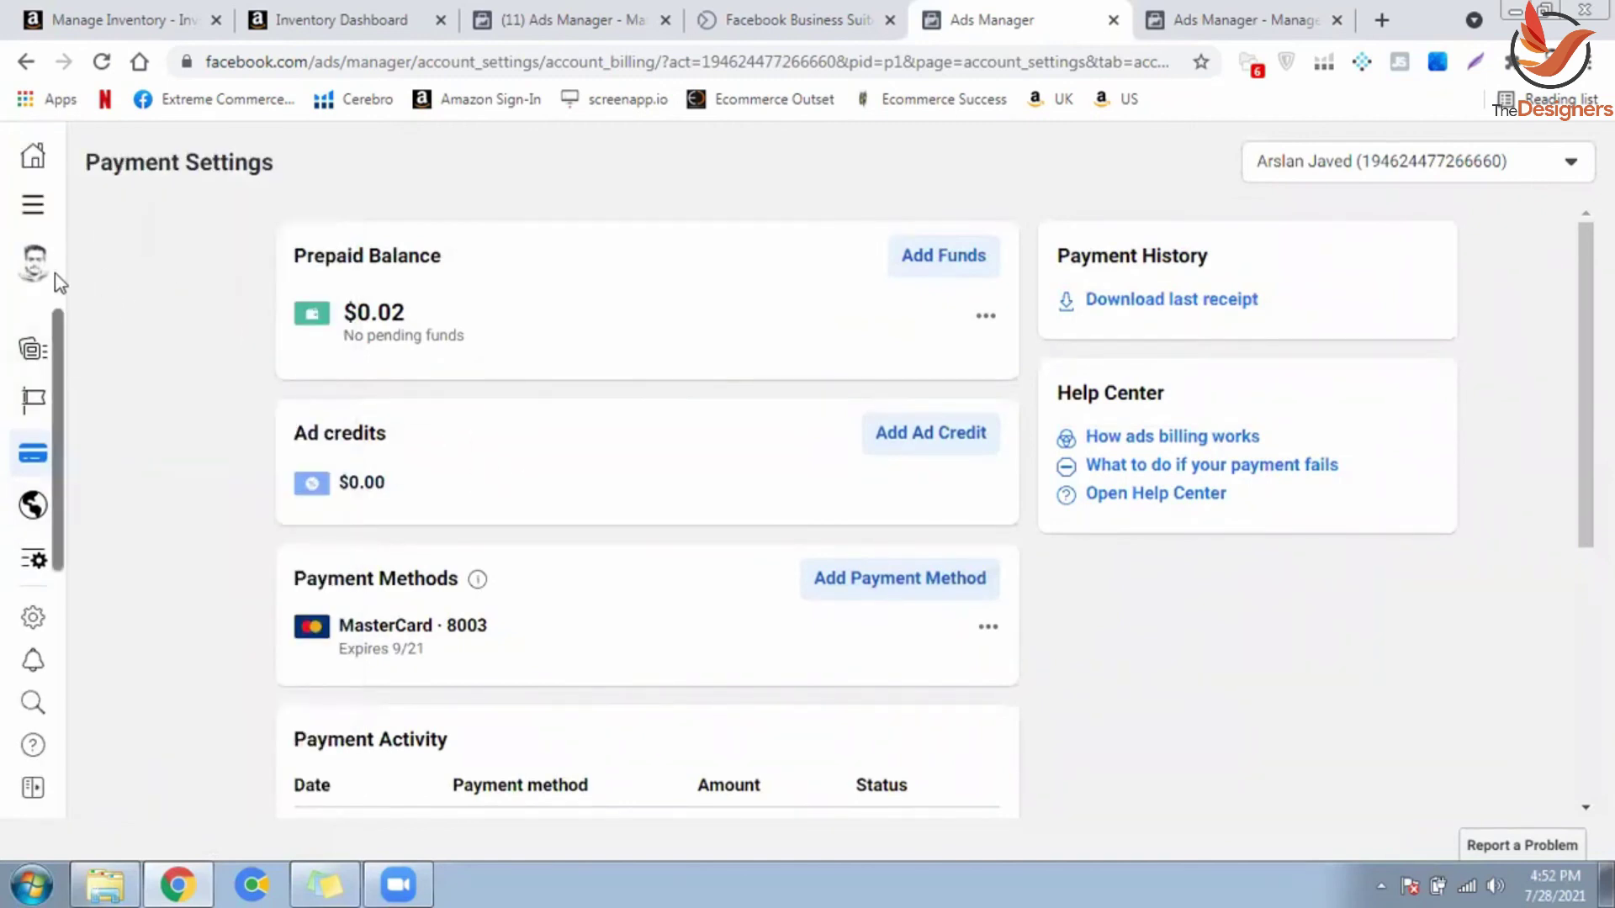
Step: Go back to Business Suite, look through the remaining tools, and examine the recent posts and insights on the home page
click(837, 19)
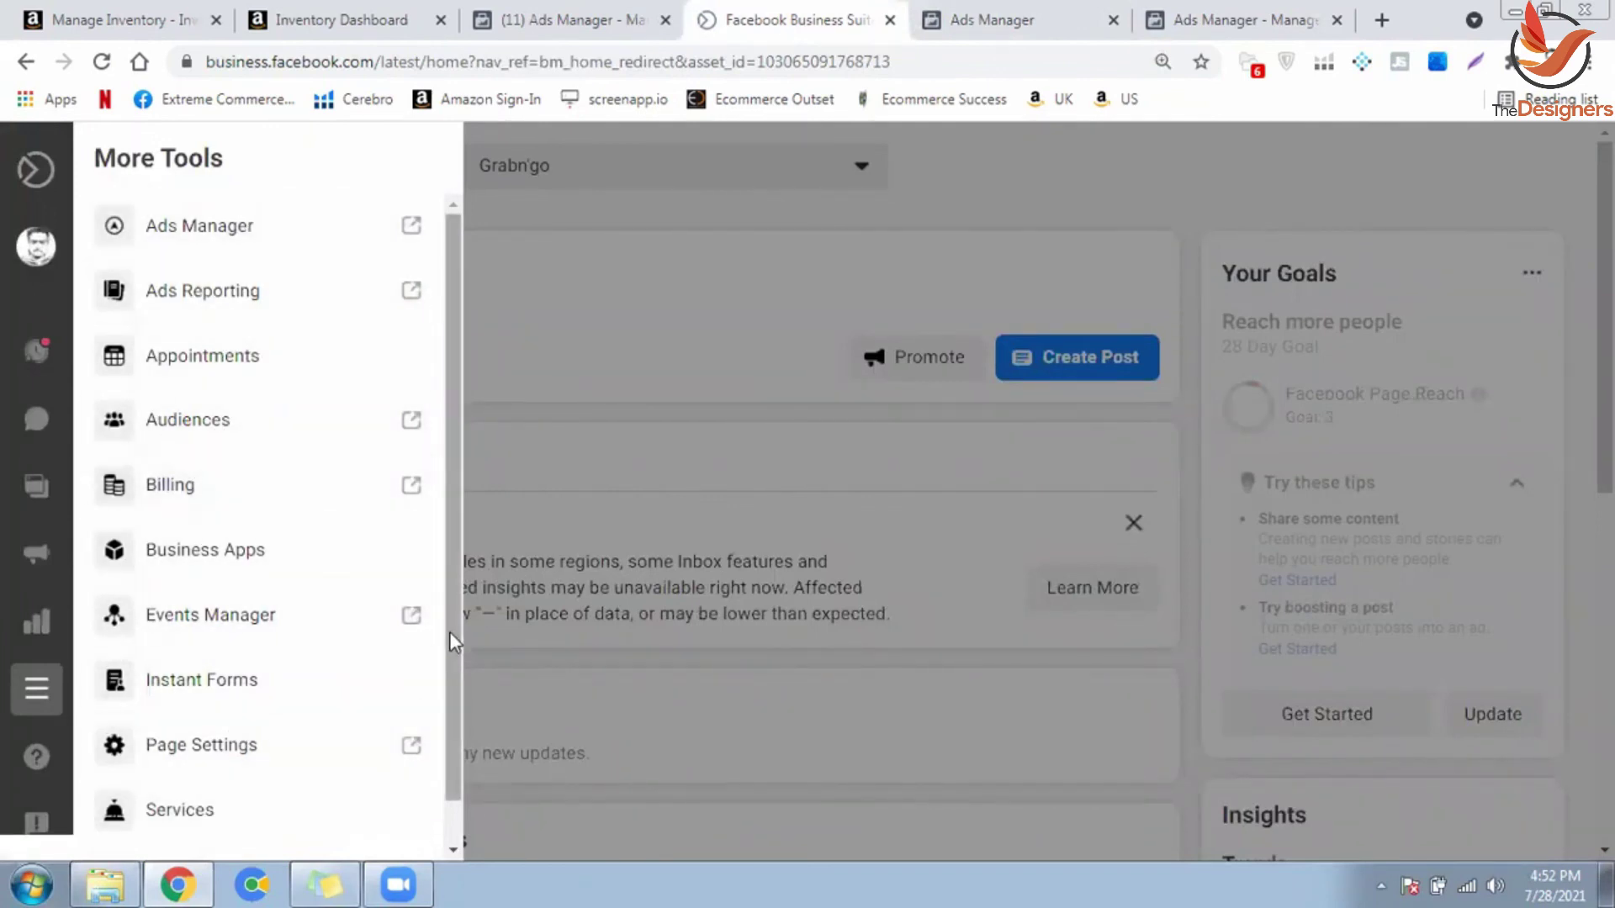
scroll(446, 664, down, 1)
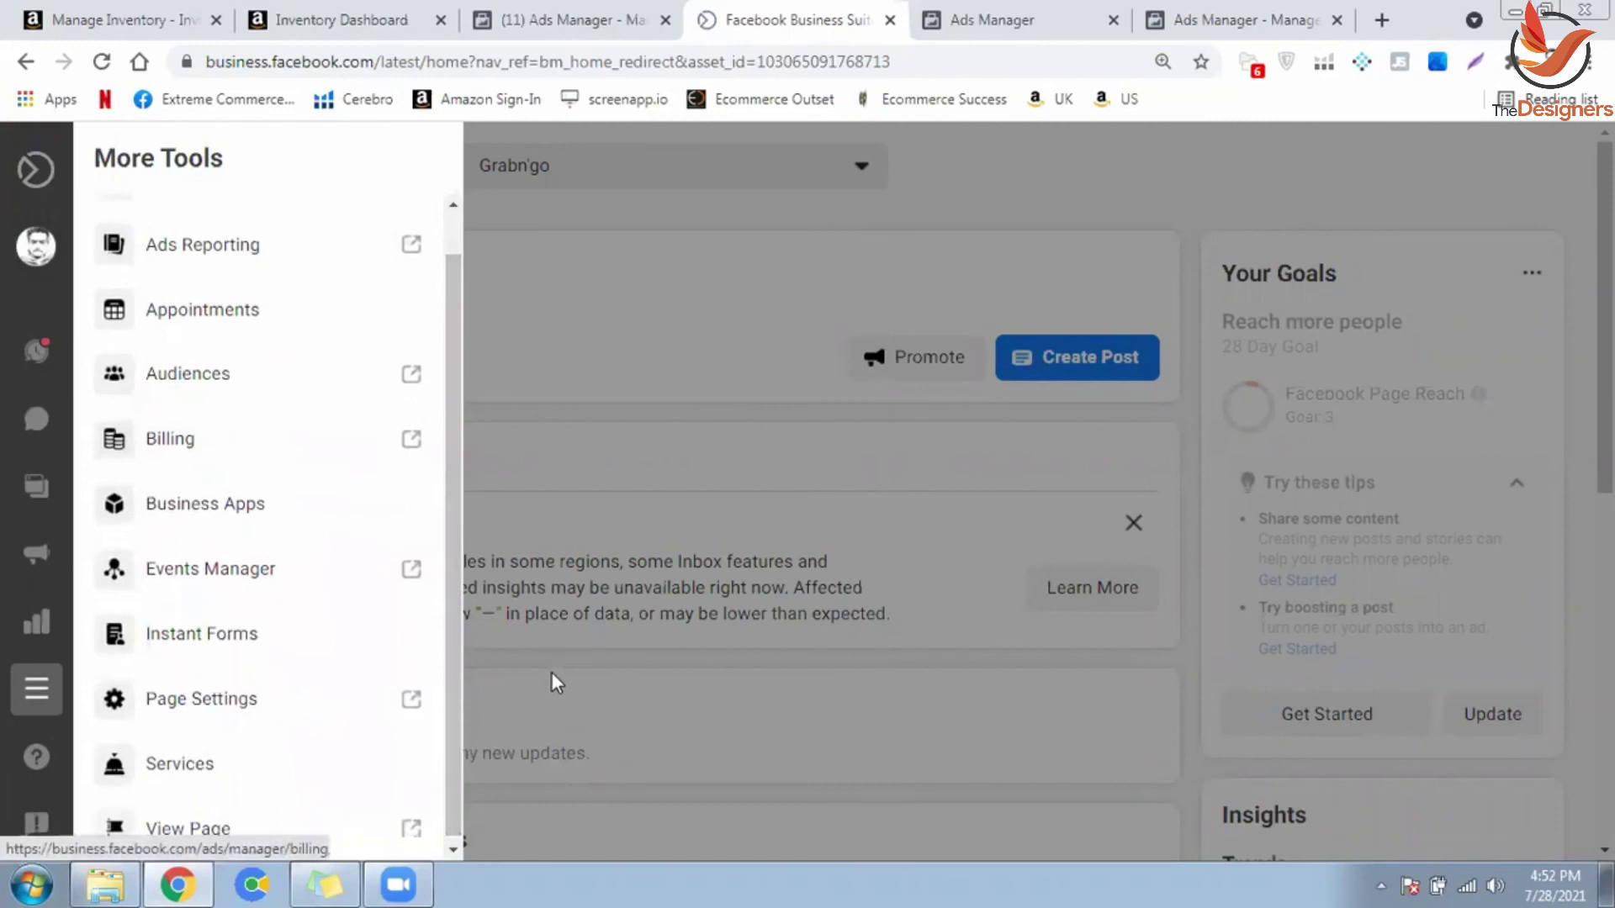
click(552, 672)
scroll(1131, 515, down, 5)
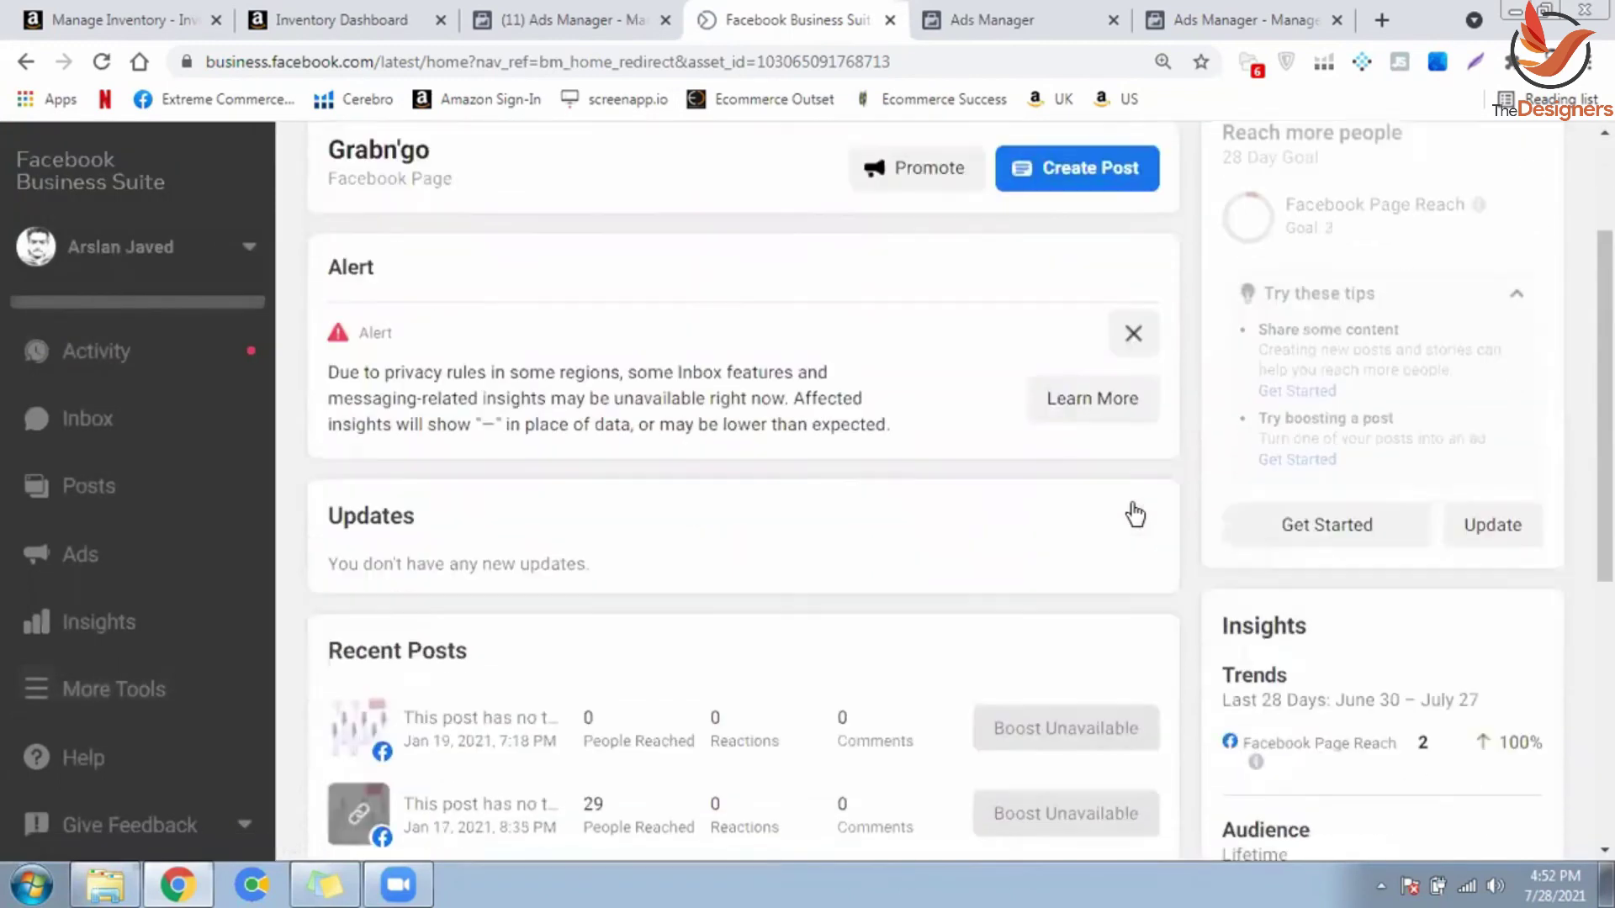
scroll(738, 570, down, 4)
scroll(555, 614, up, 4)
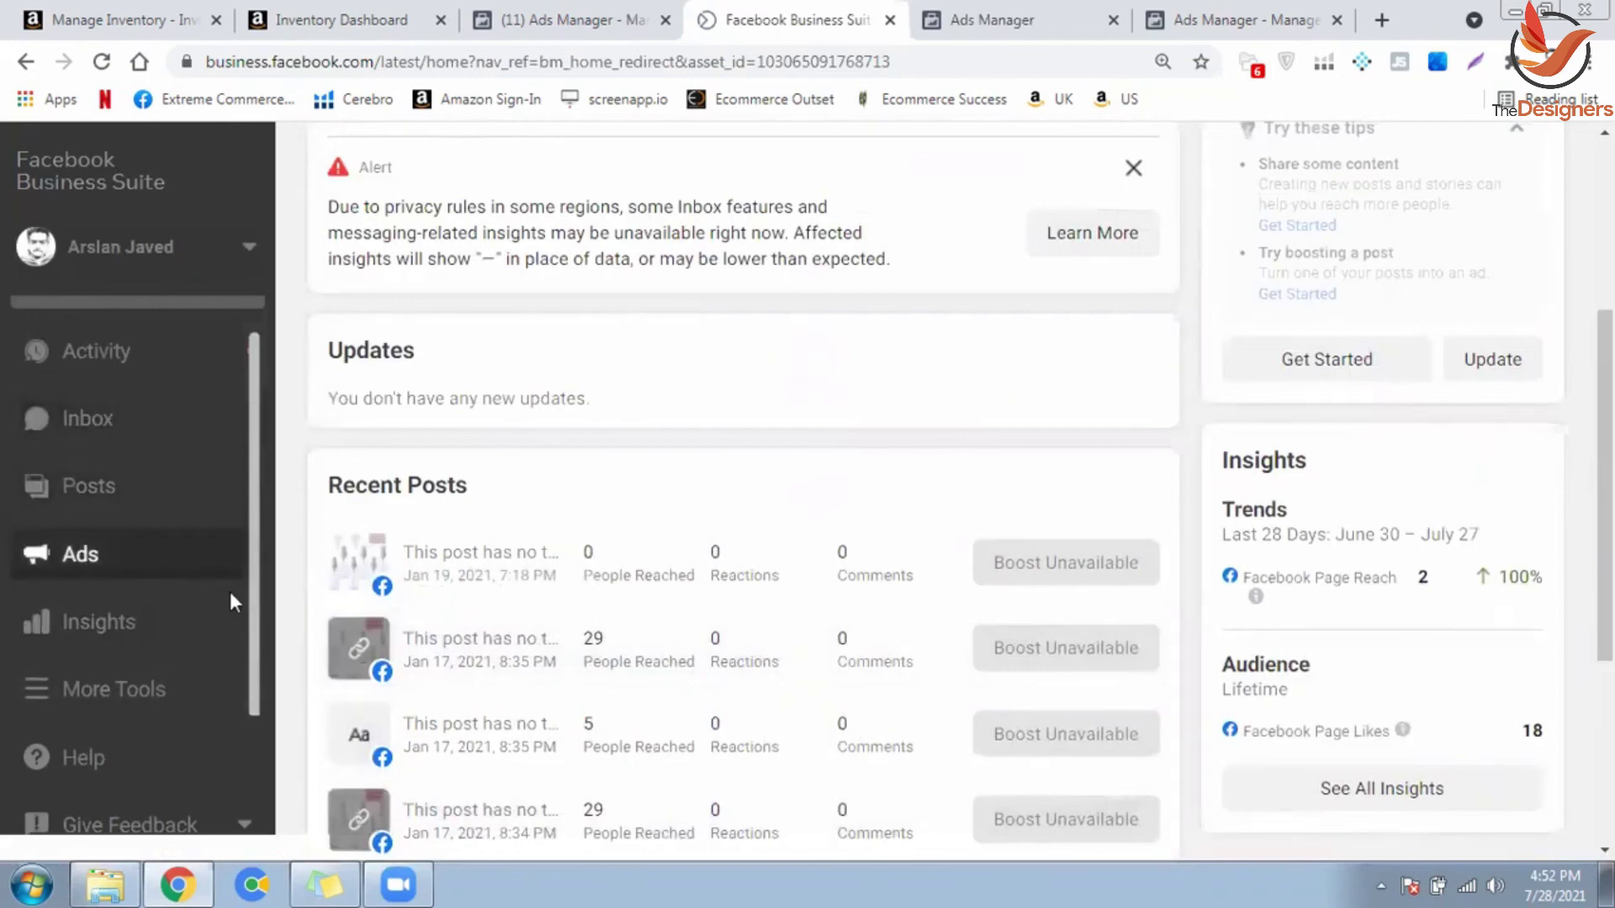
Step: Open the Page Settings of the Grabn'go page from Business Suite's additional tools
click(187, 707)
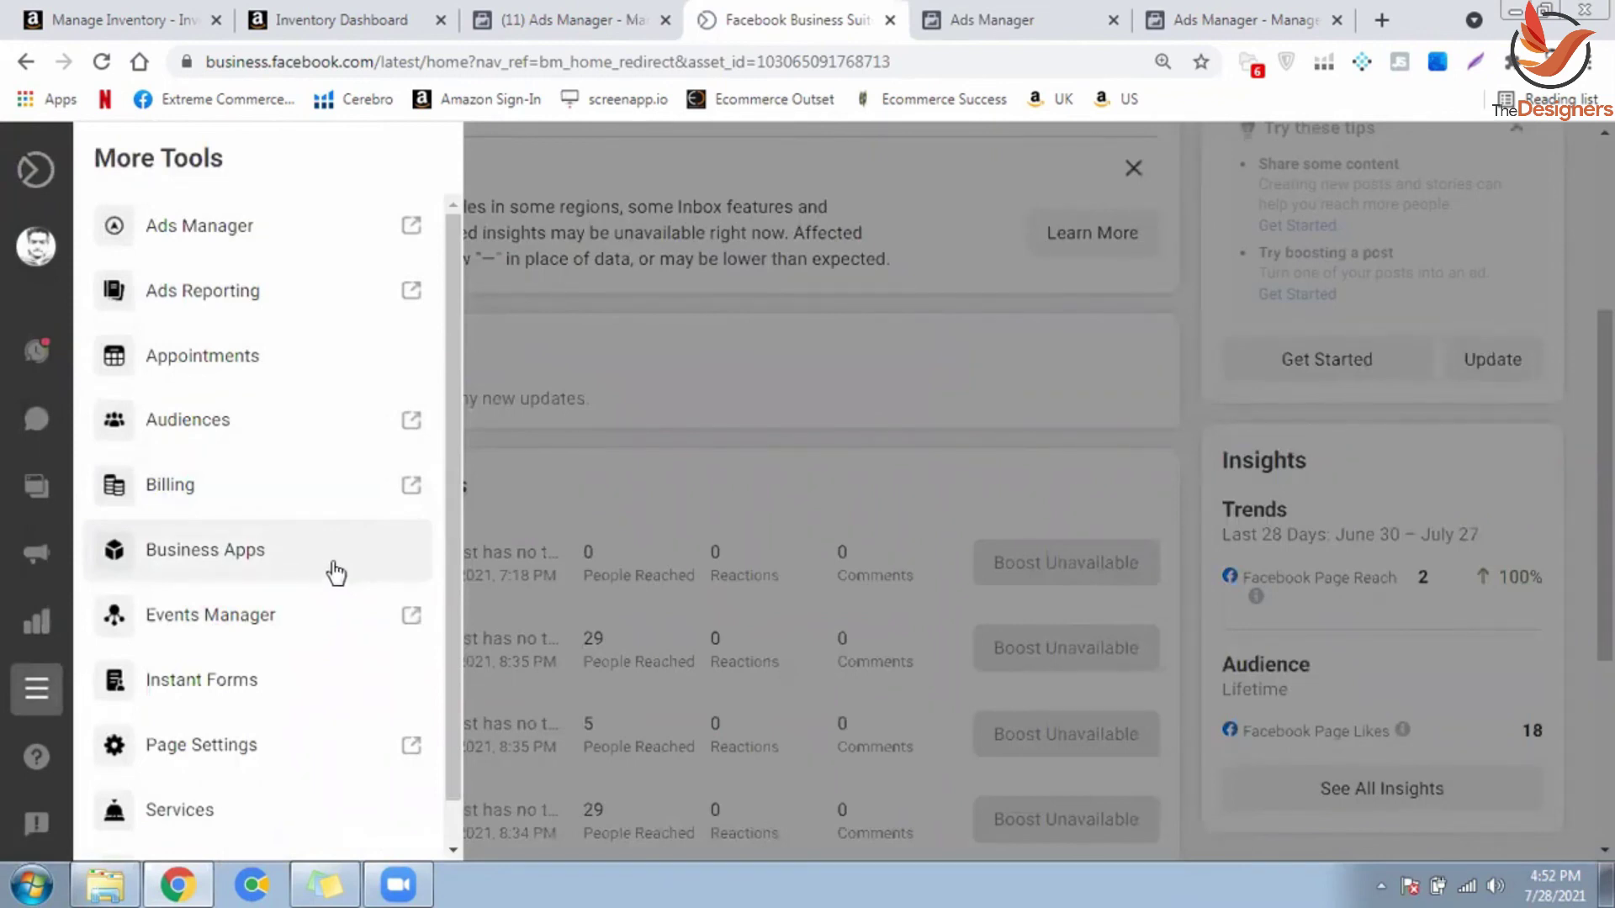
scroll(336, 694, down, 1)
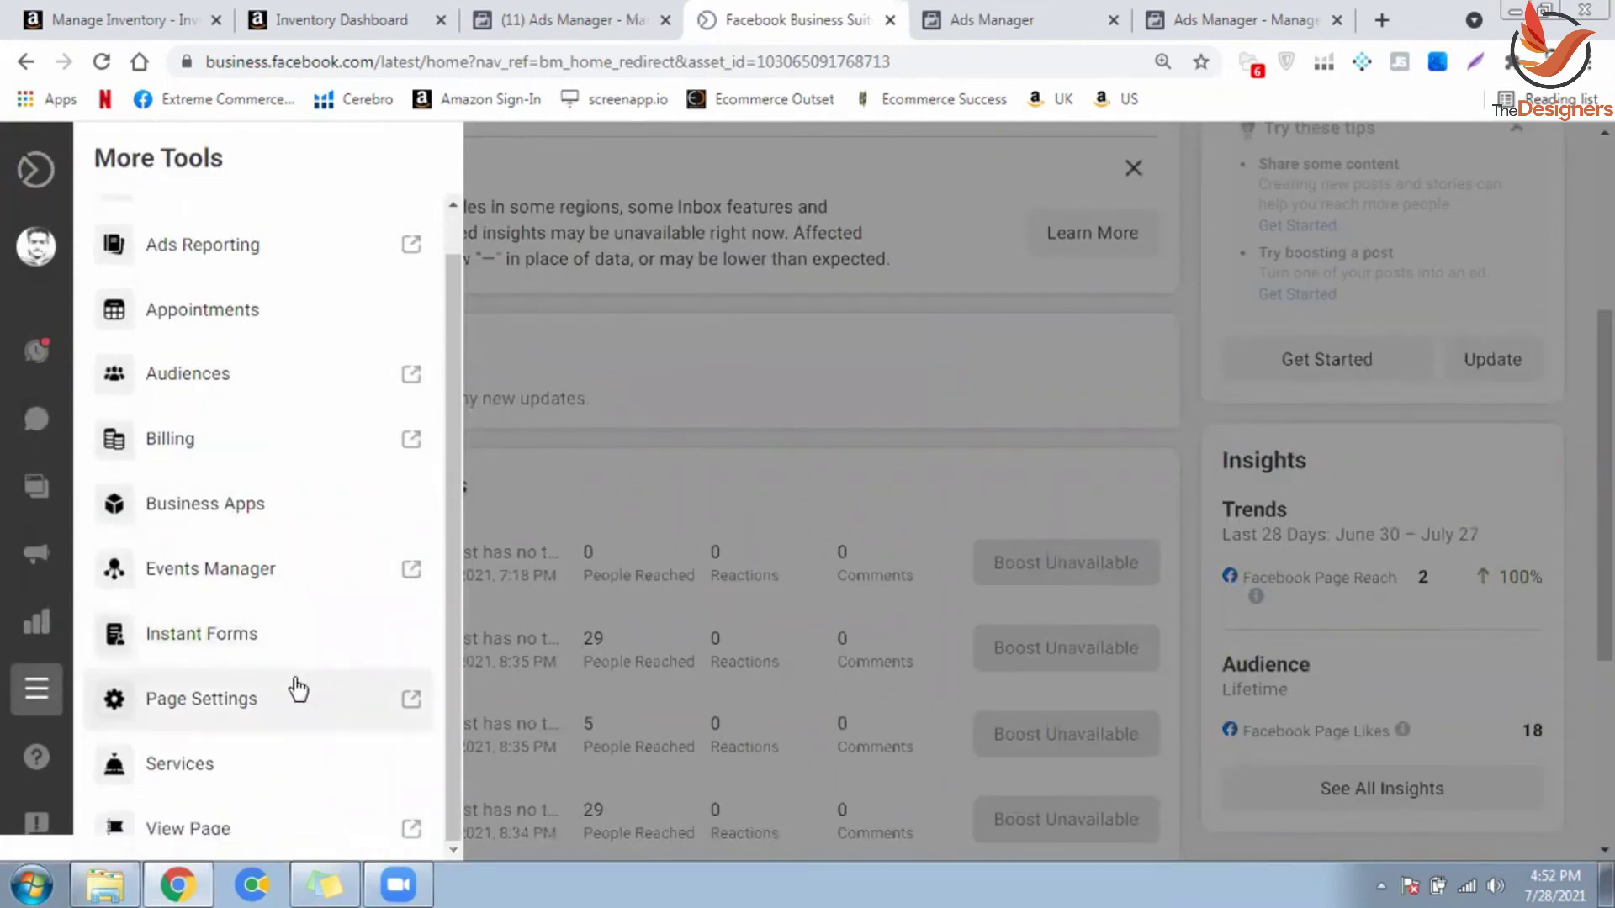
click(295, 688)
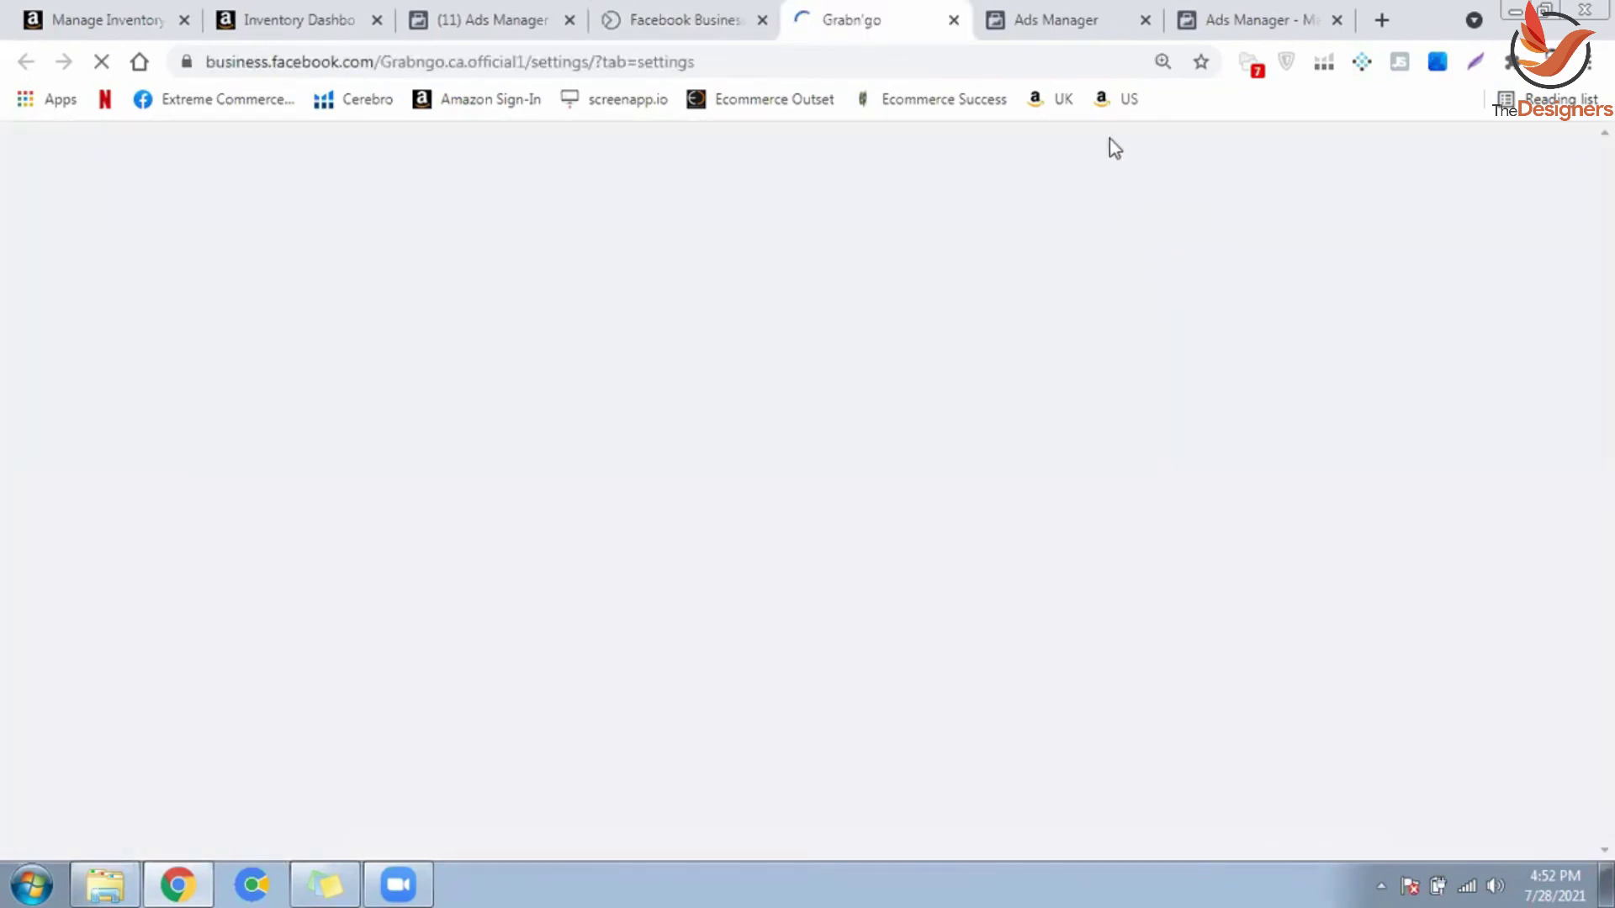
Step: Return to the Business Suite home page, dismiss the privacy rules alert, and look over the recent posts
click(1072, 20)
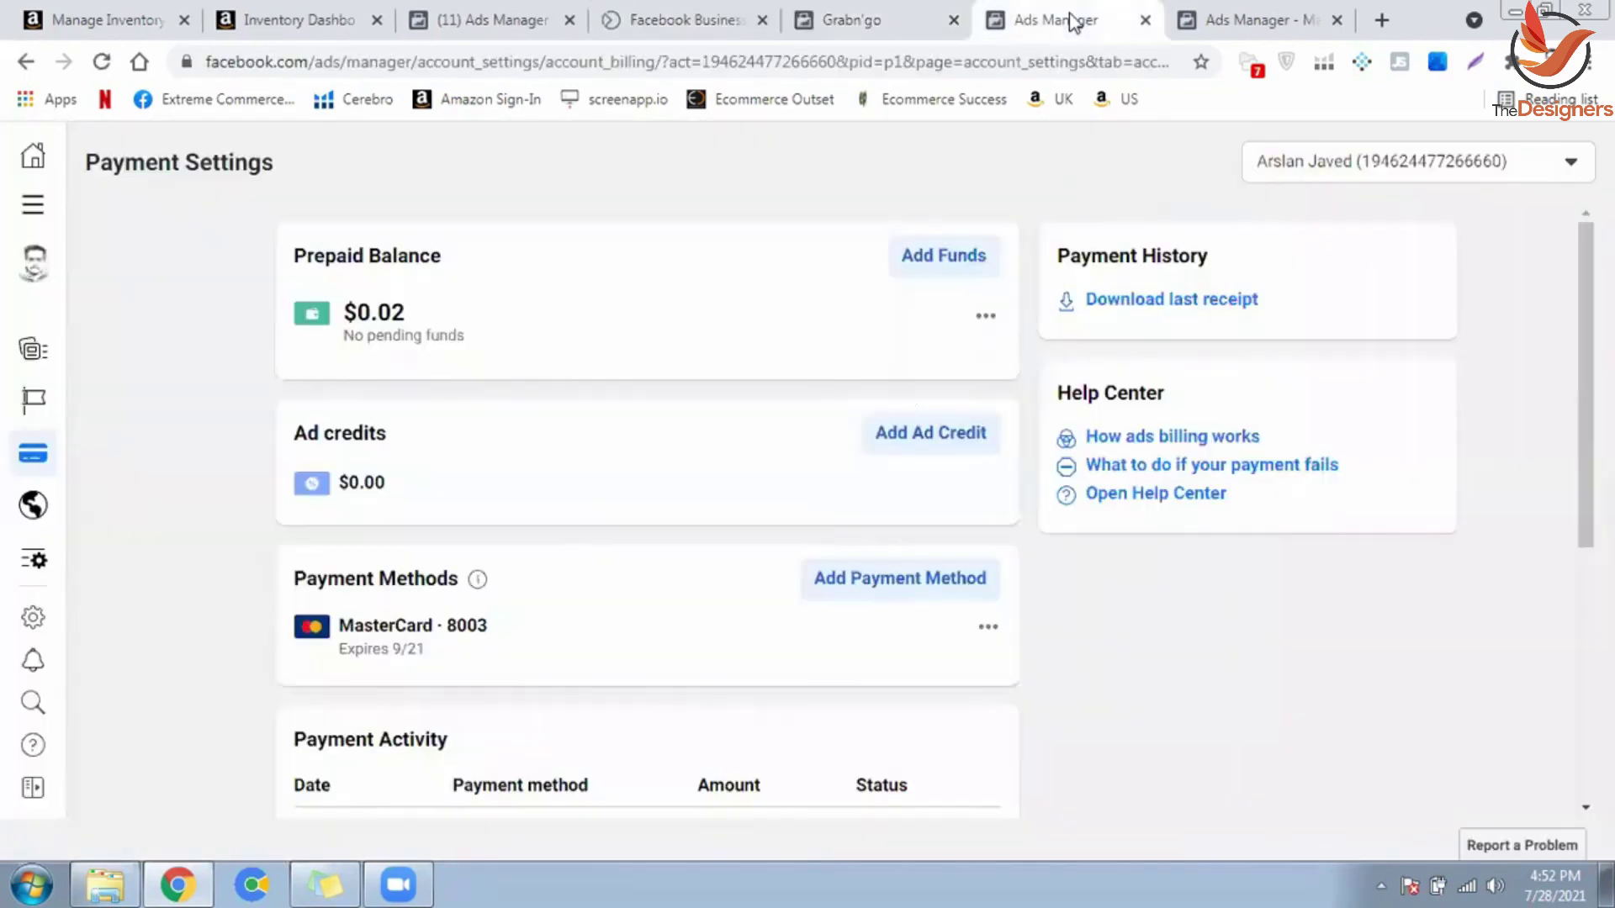
click(849, 19)
click(684, 17)
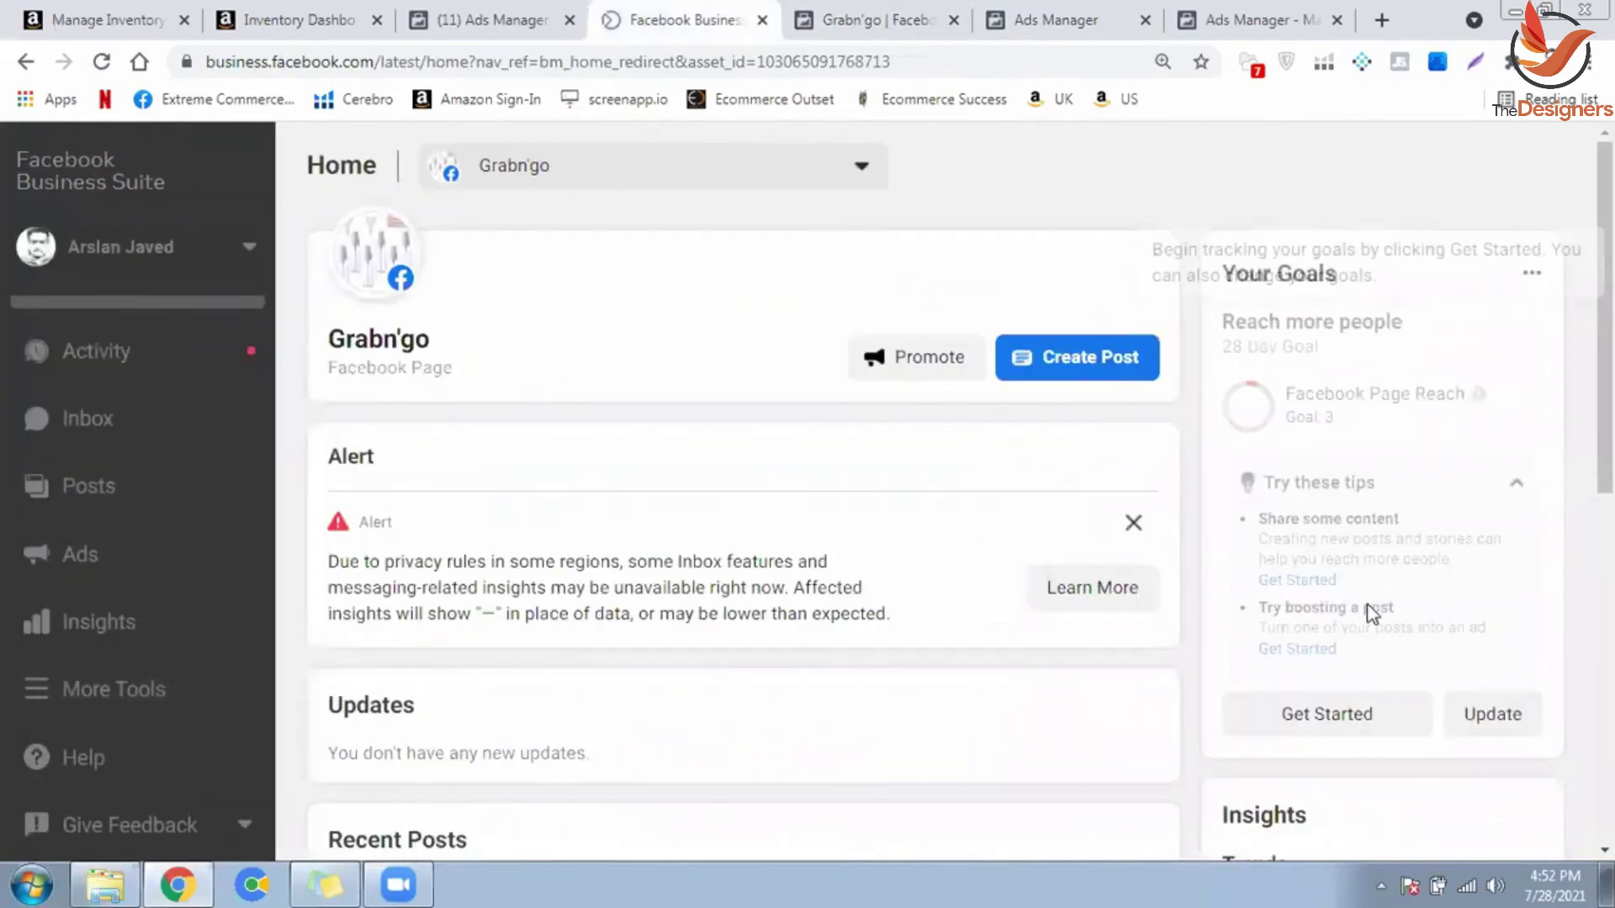
click(1135, 524)
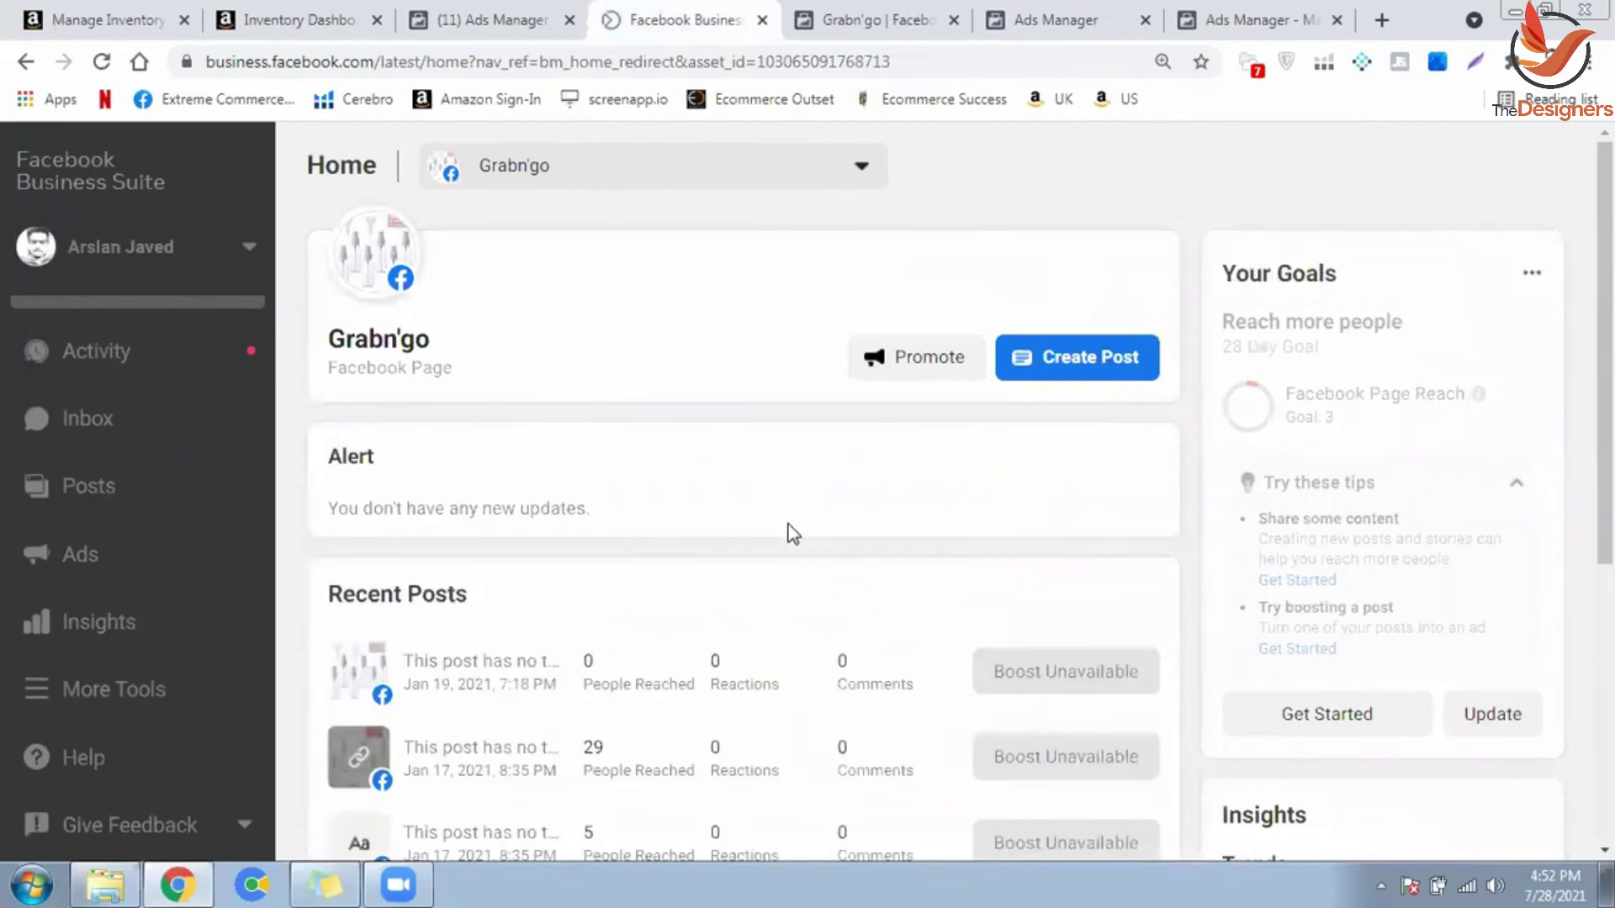
scroll(788, 537, down, 5)
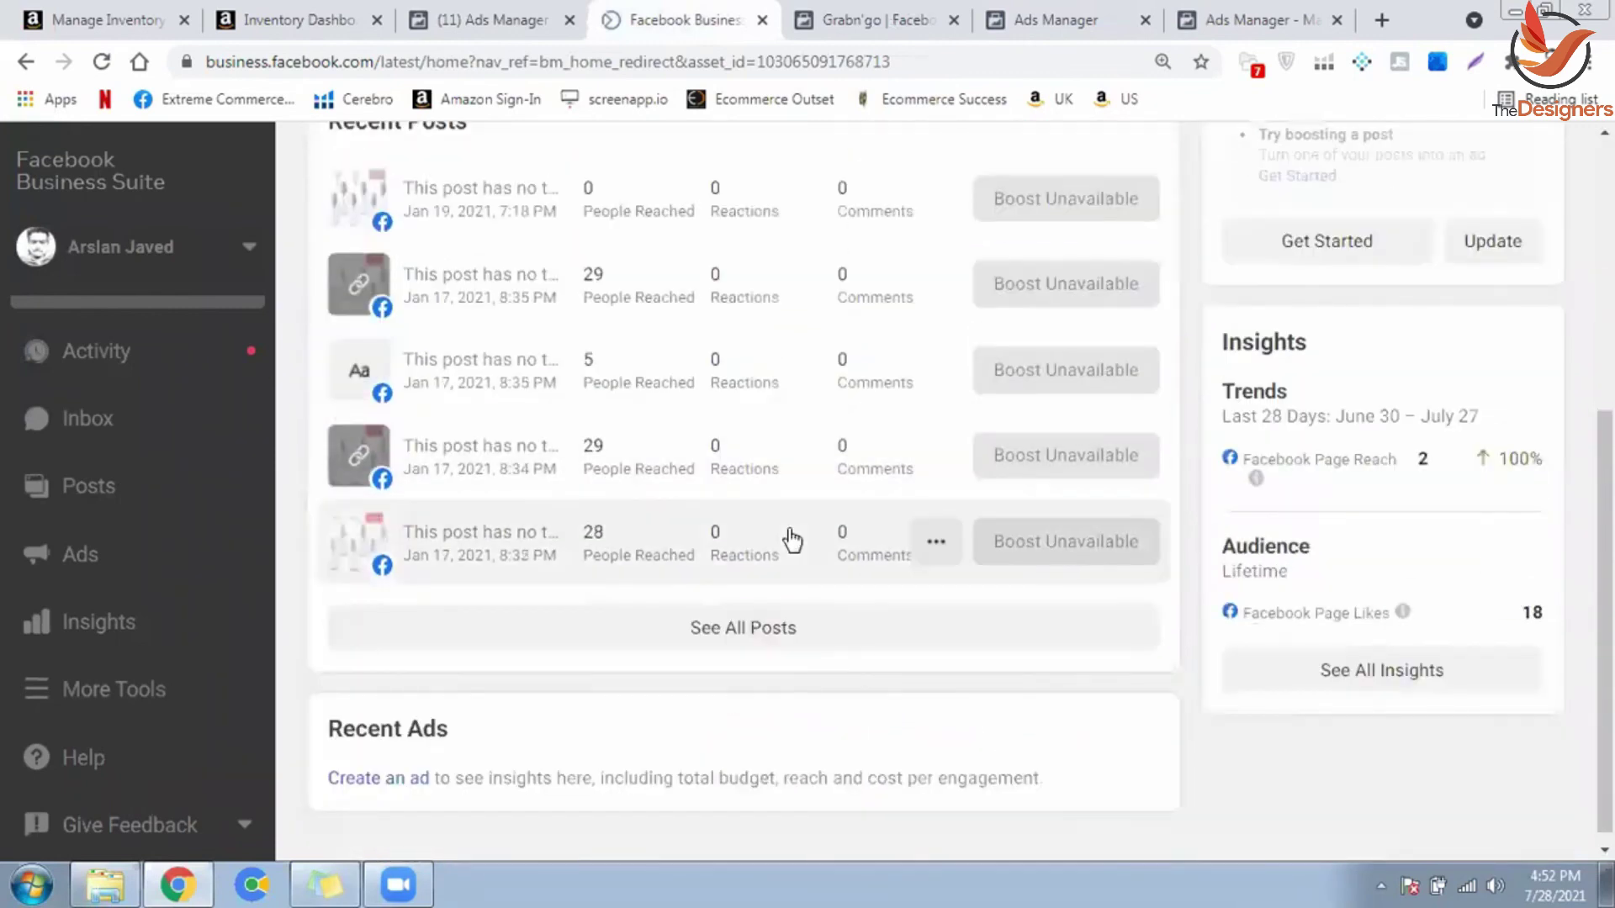
scroll(1148, 660, up, 4)
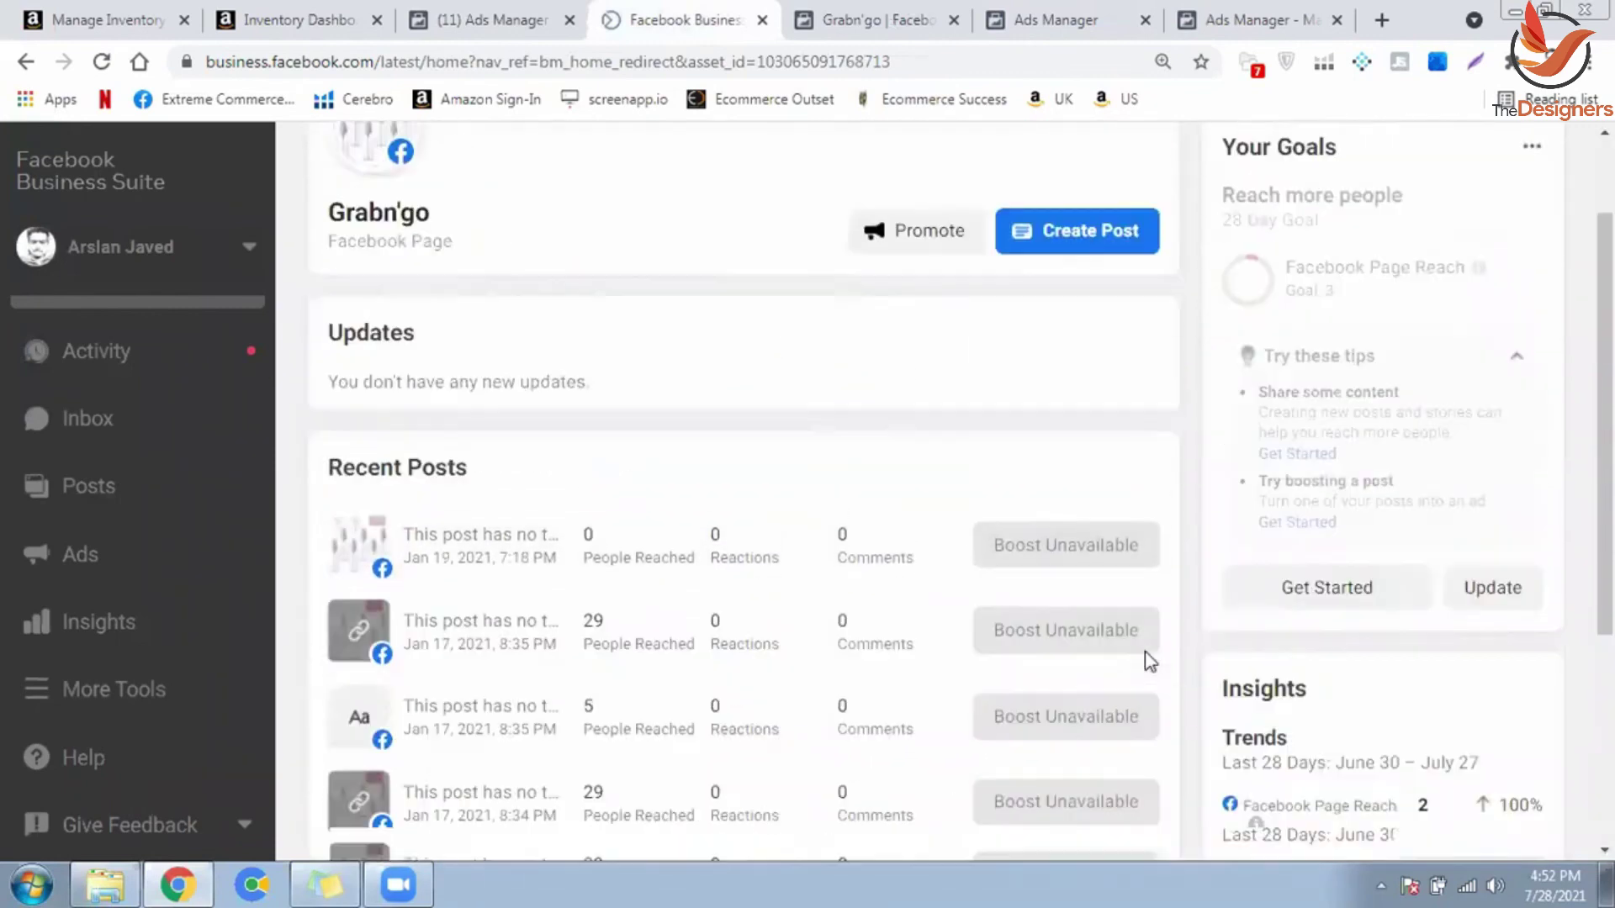
scroll(1148, 661, up, 2)
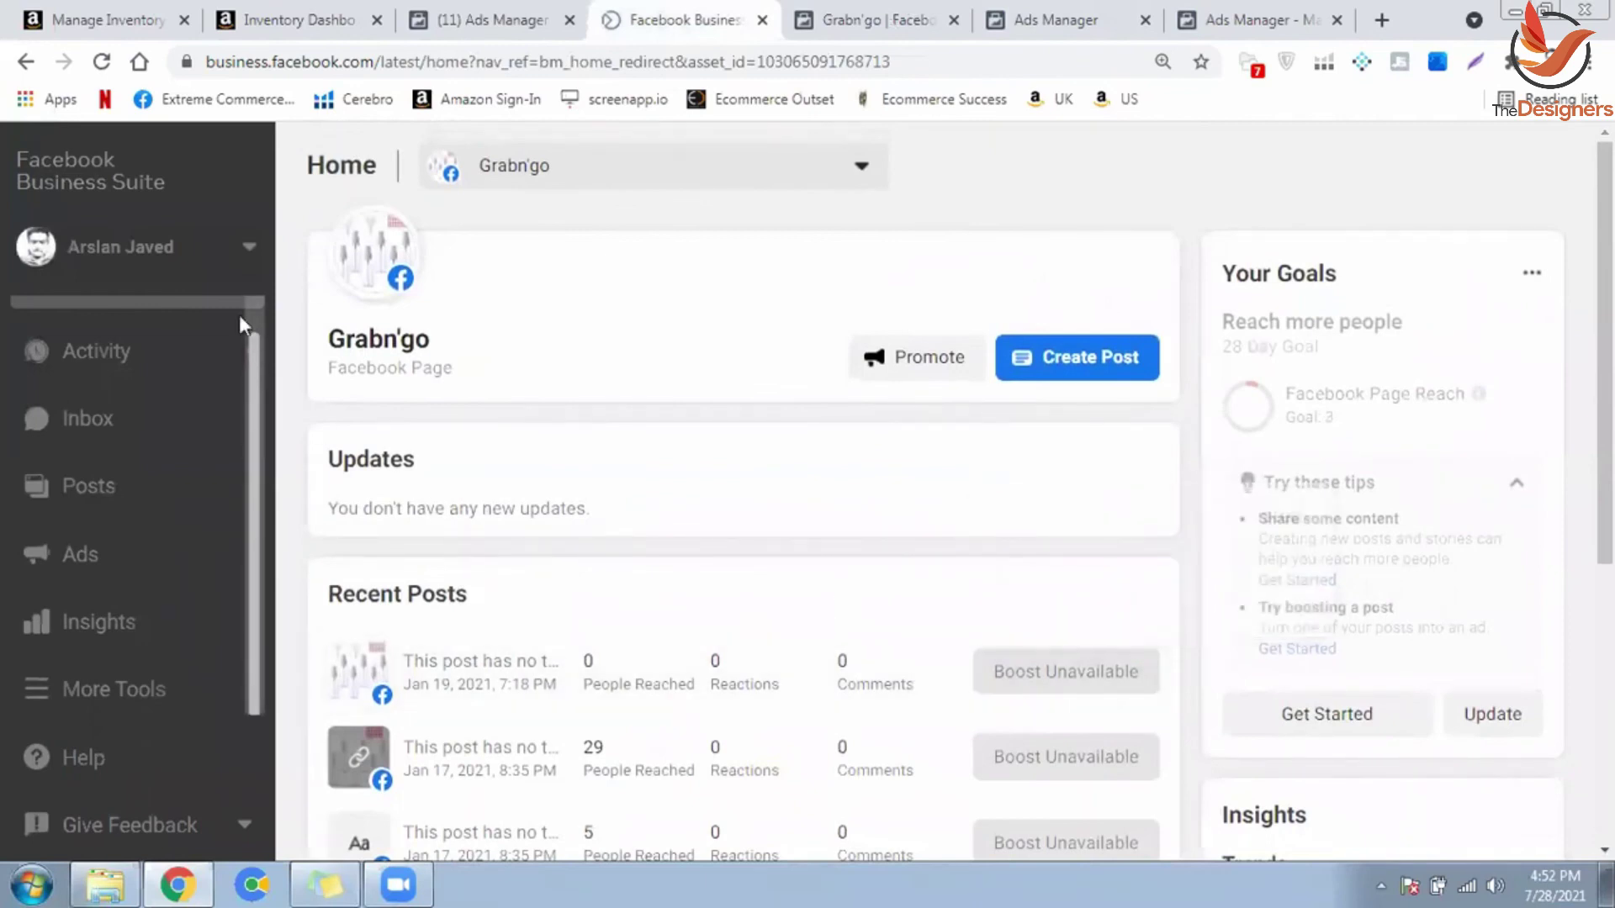
scroll(253, 320, up, 1)
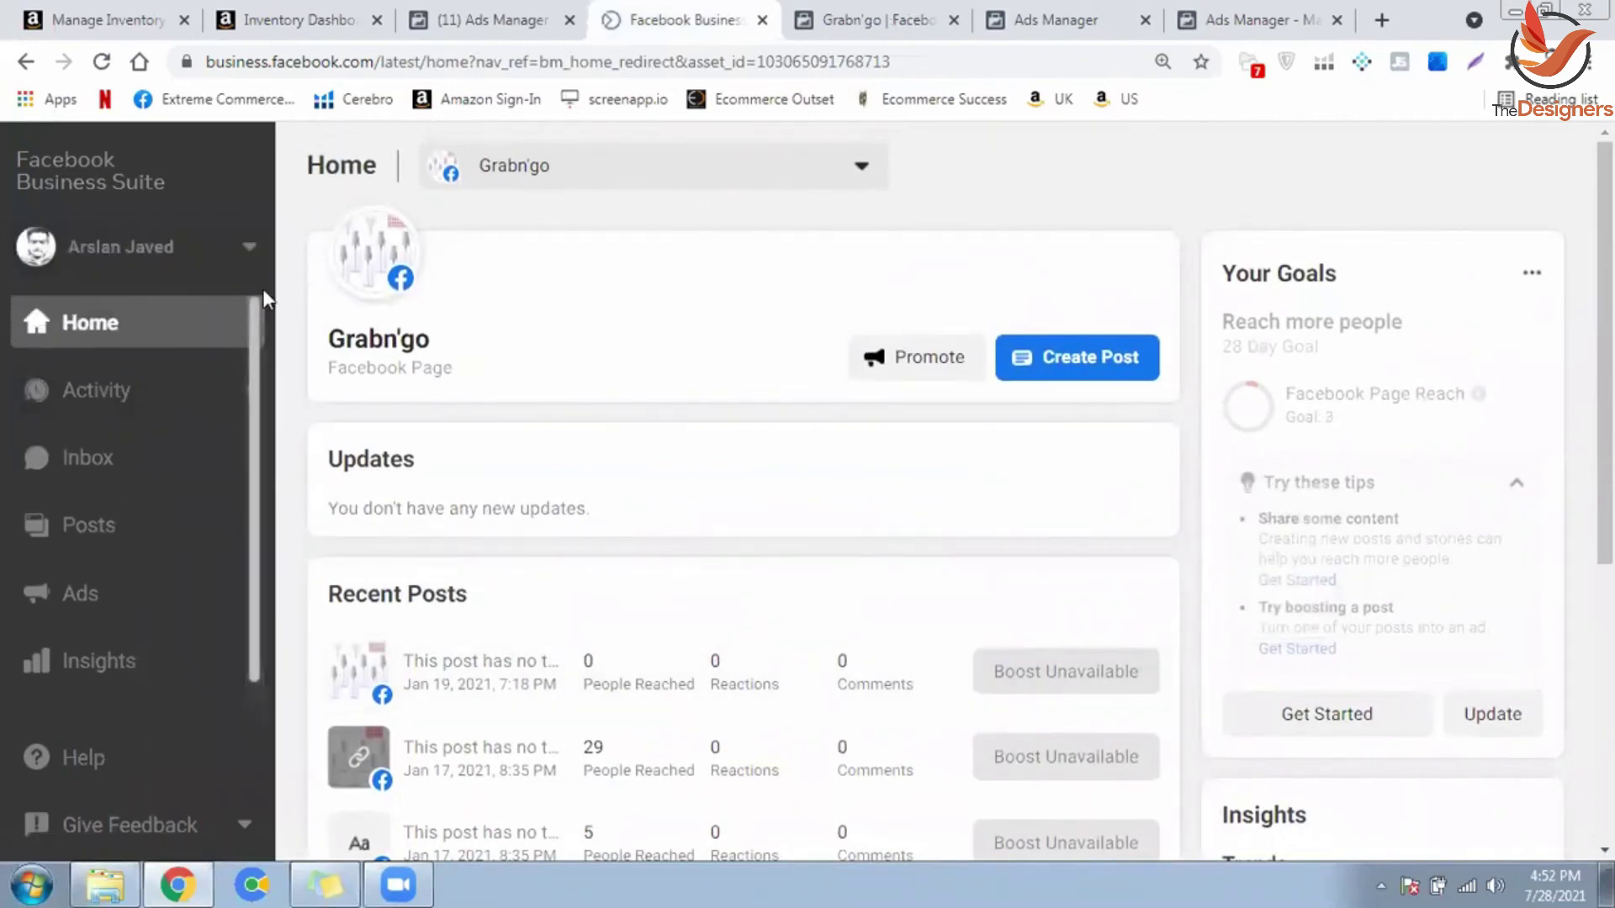
scroll(252, 353, down, 1)
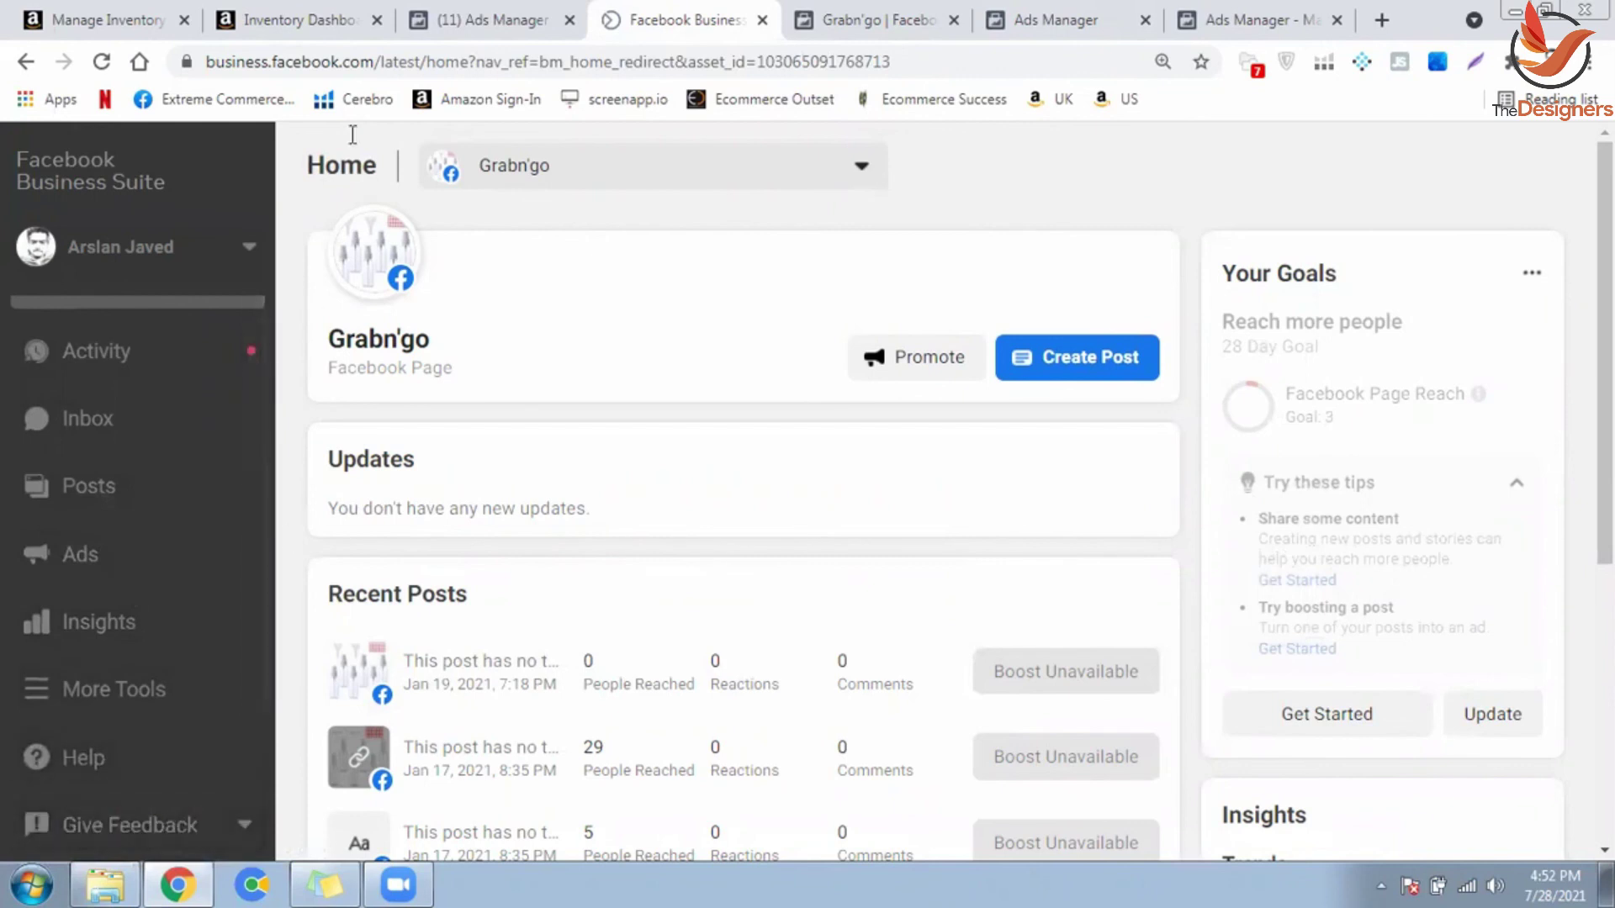
Step: Open the Page Roles section in the Grabn'go page's settings, checking Business Suite's additional tools while it loads
click(798, 13)
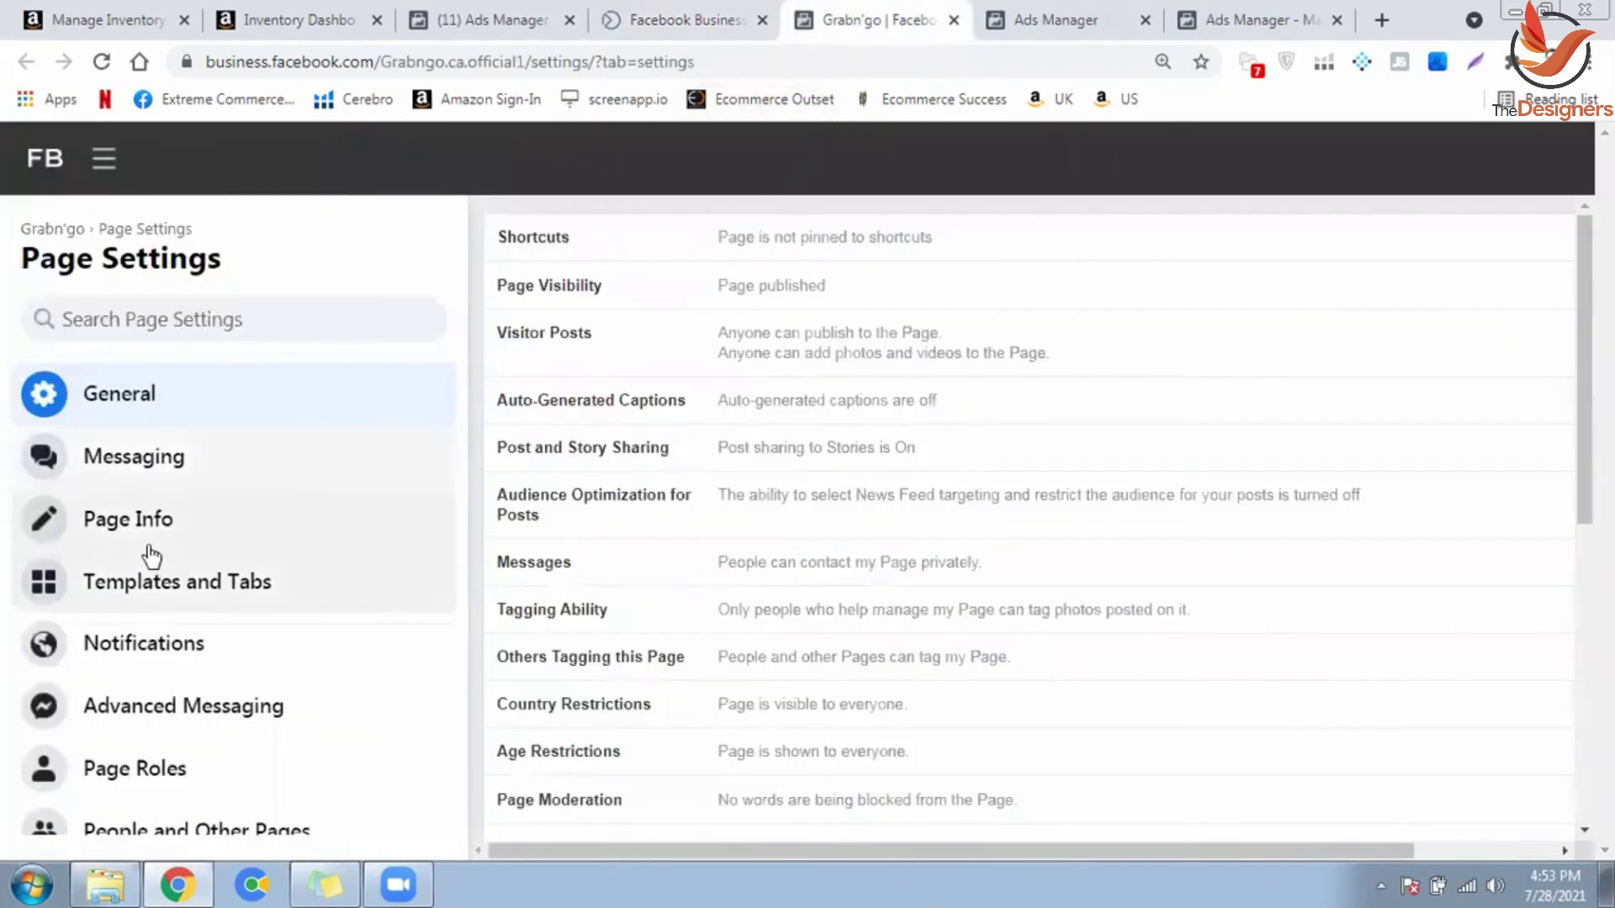
click(133, 781)
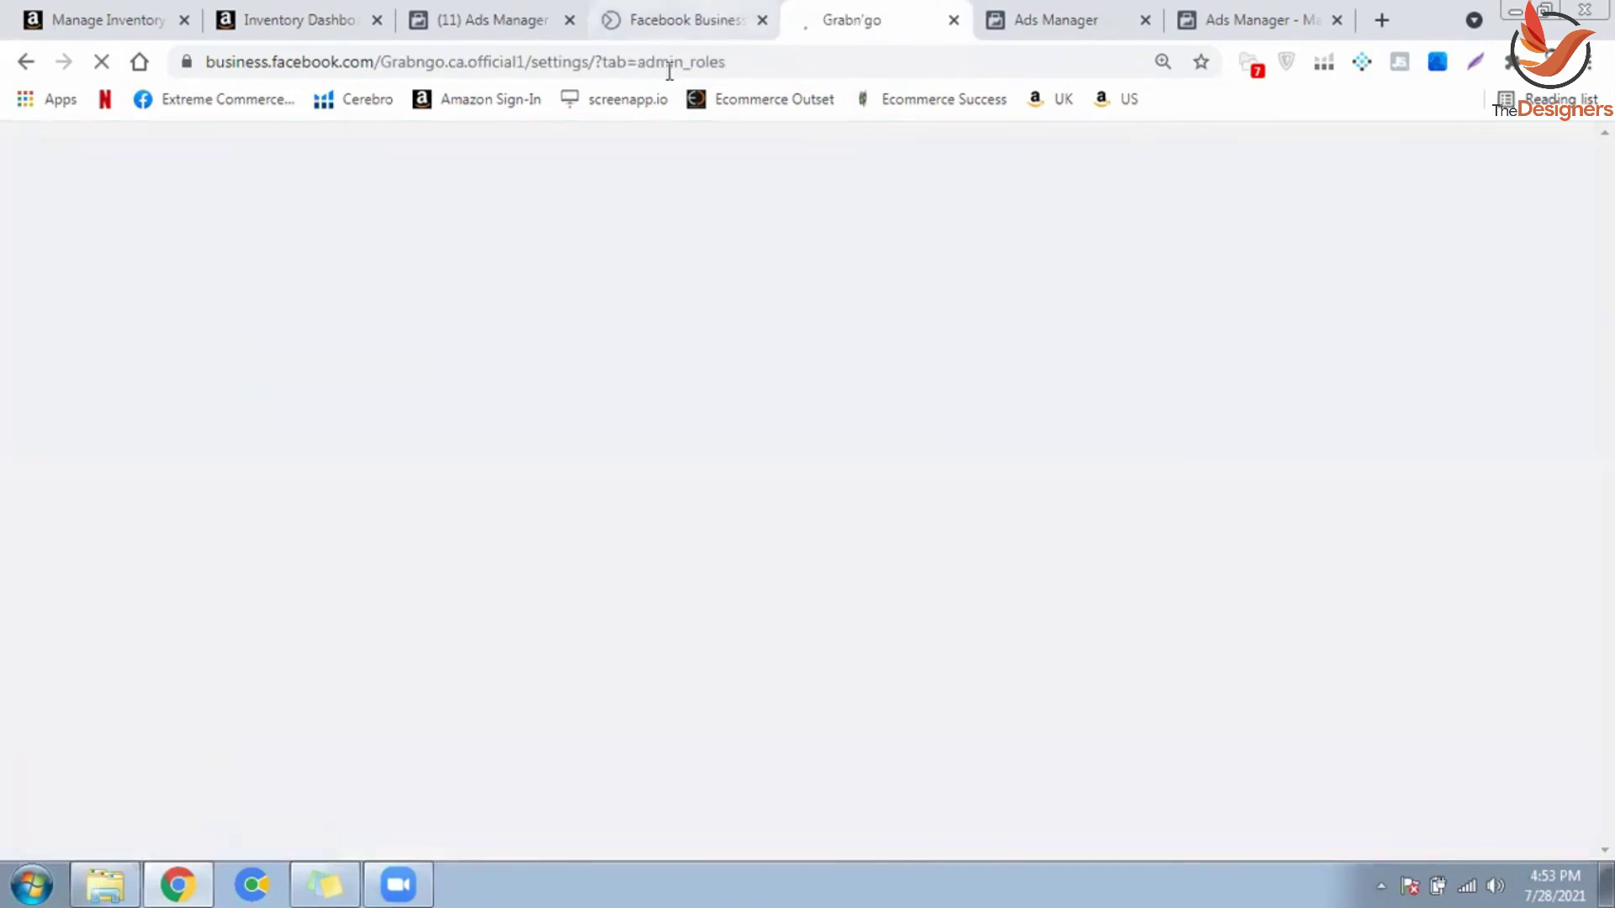
click(673, 20)
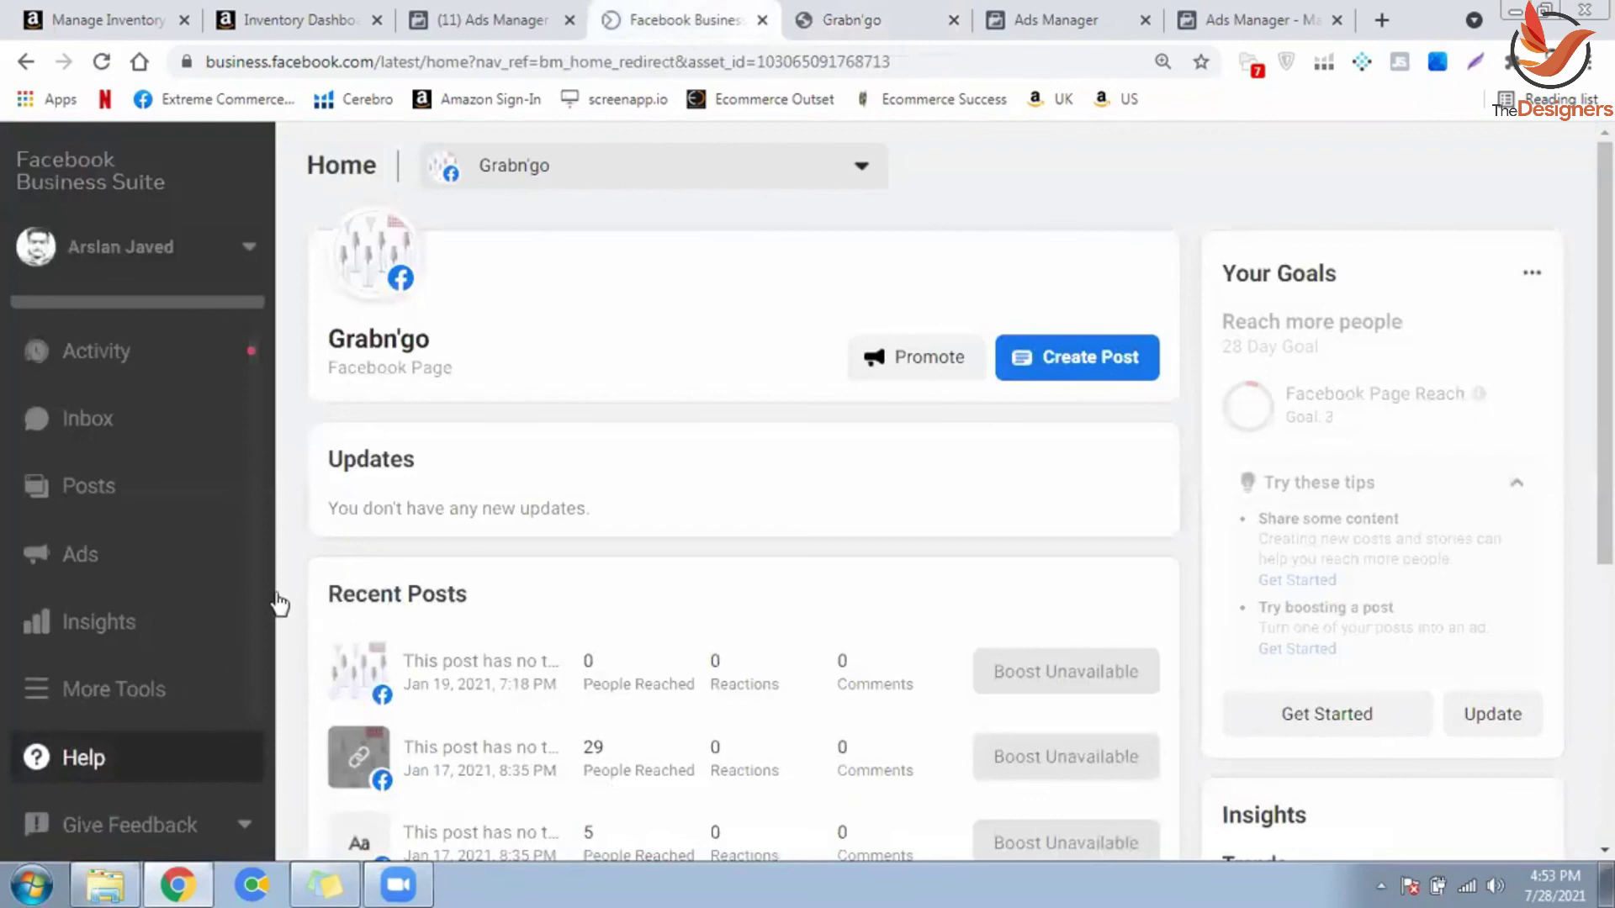
click(246, 689)
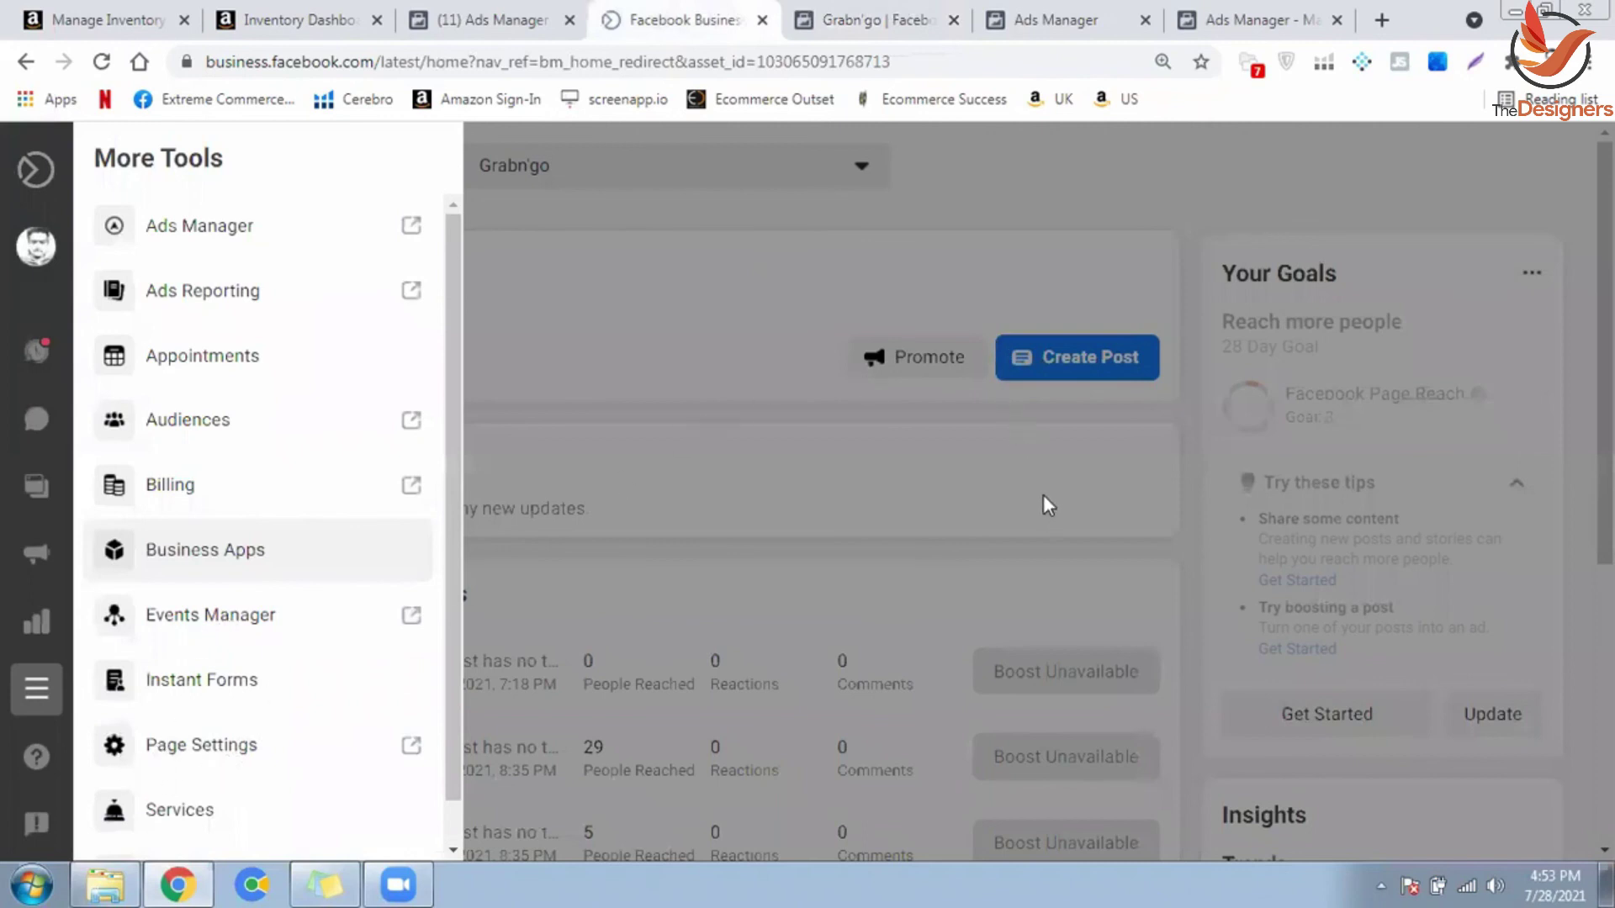
key(ctrl+Tab)
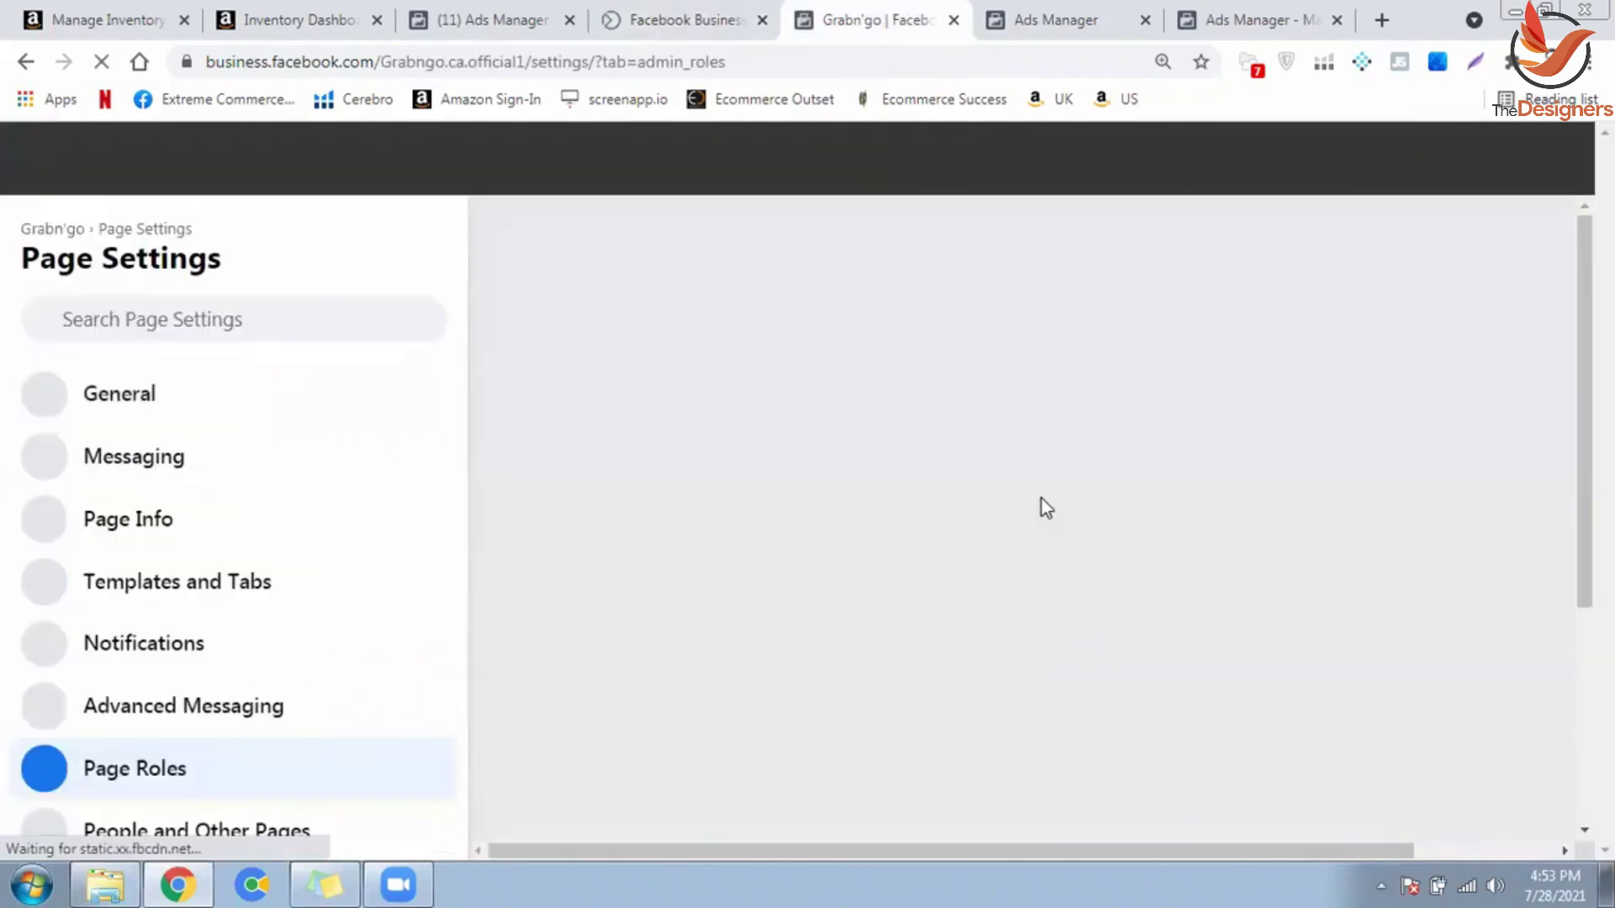
Step: Examine the Page Roles page, including the new role assignment form and the existing Admin and Editor roles
scroll(1369, 595, down, 1)
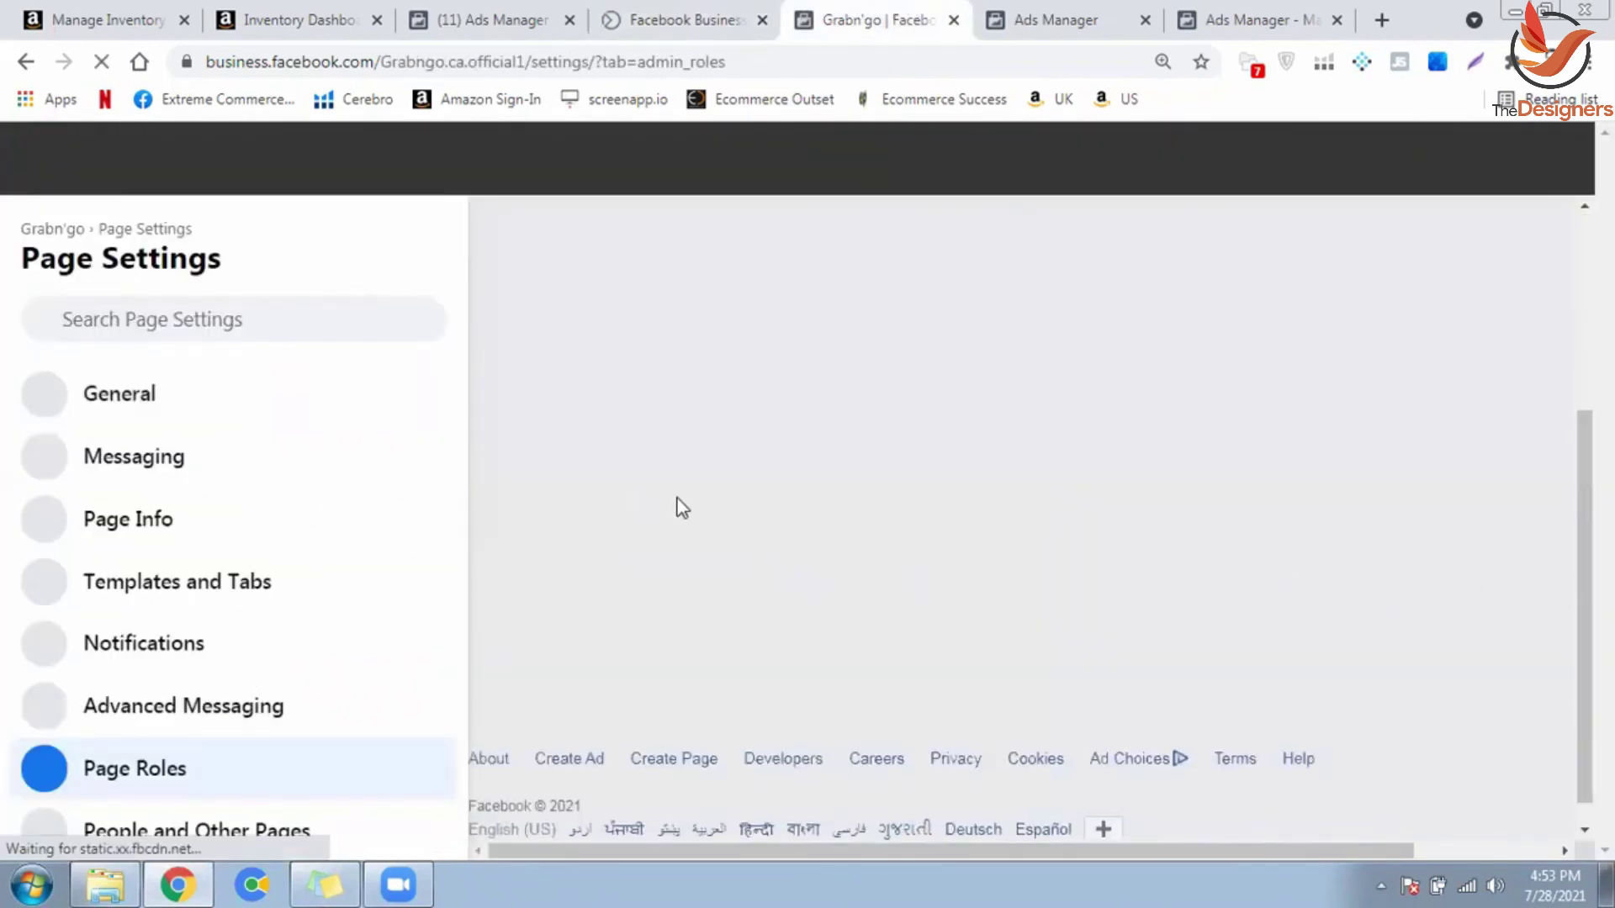
scroll(698, 537, up, 3)
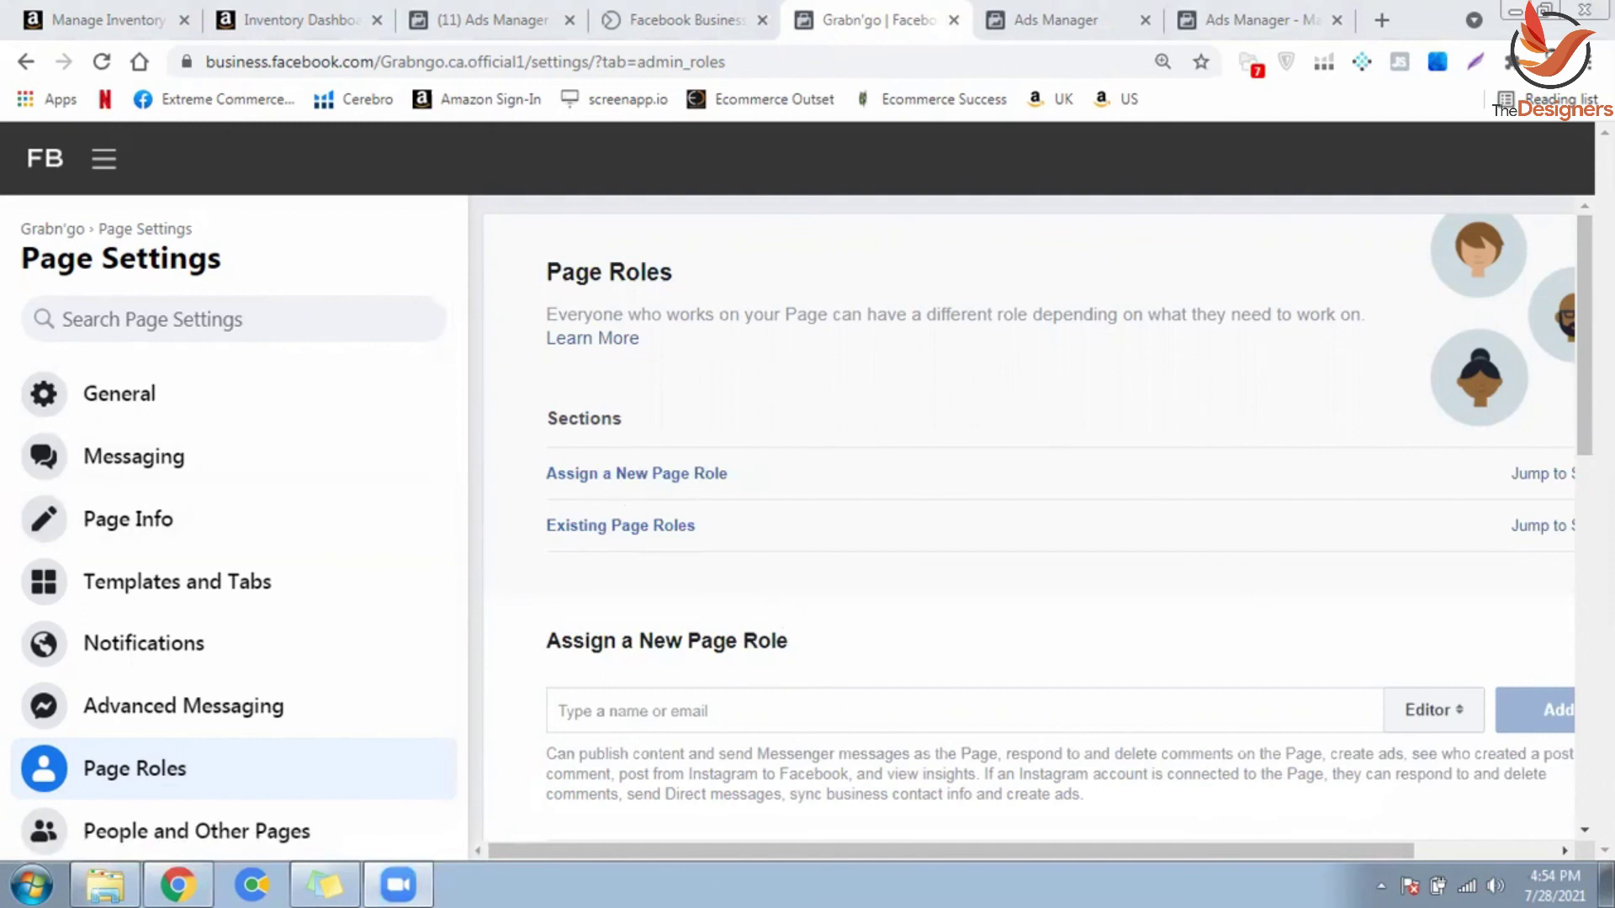
drag(1585, 361, 1584, 365)
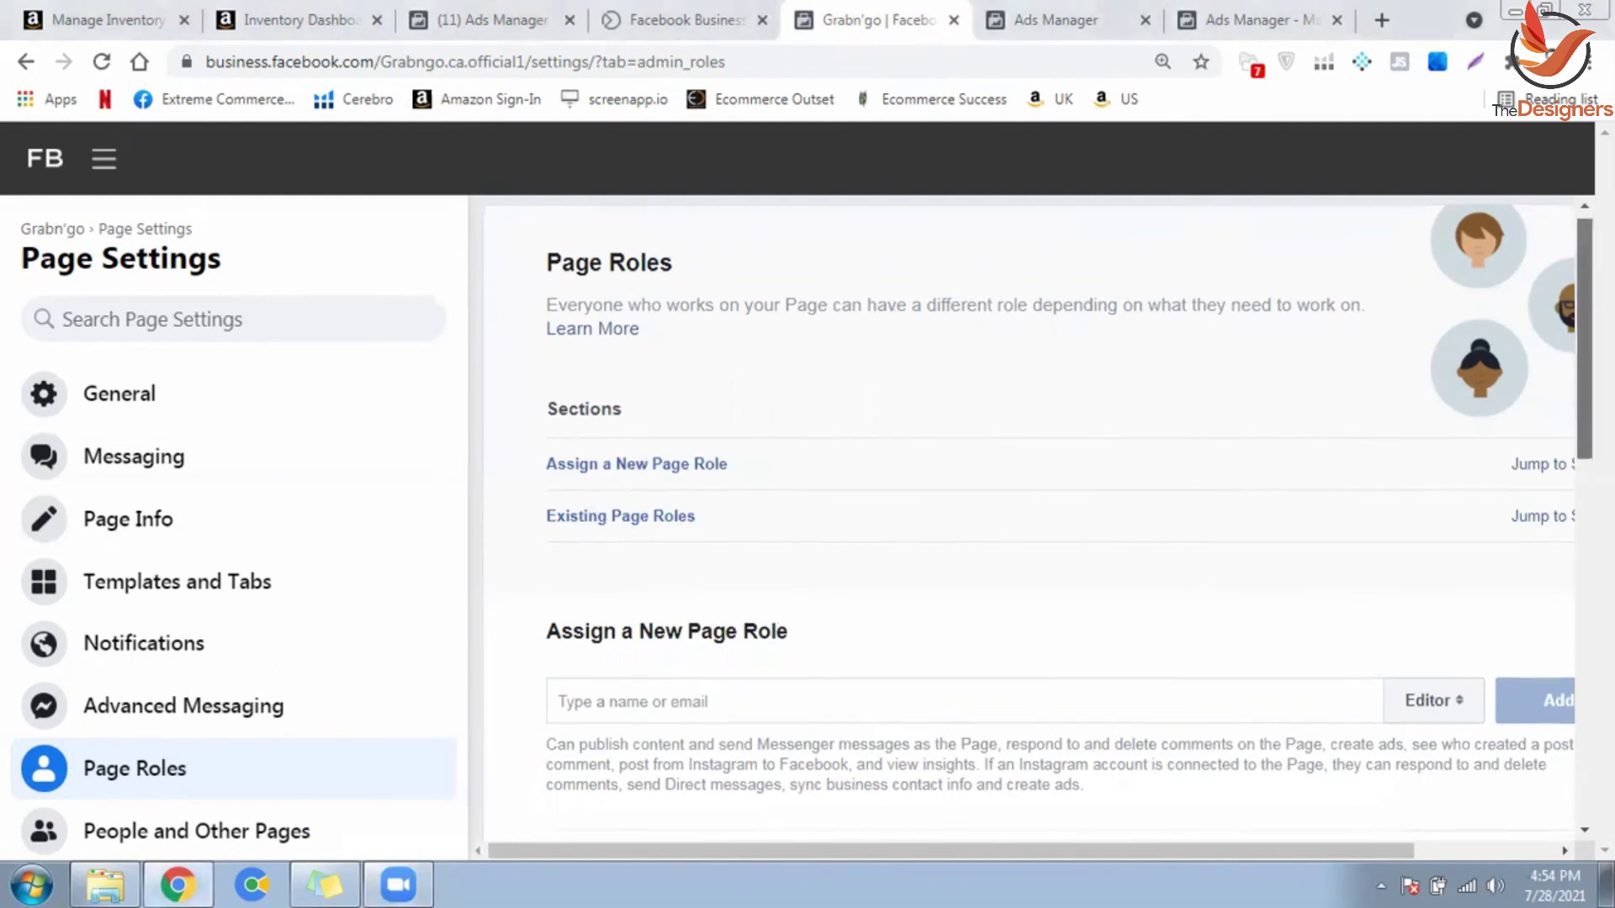
scroll(1565, 606, down, 5)
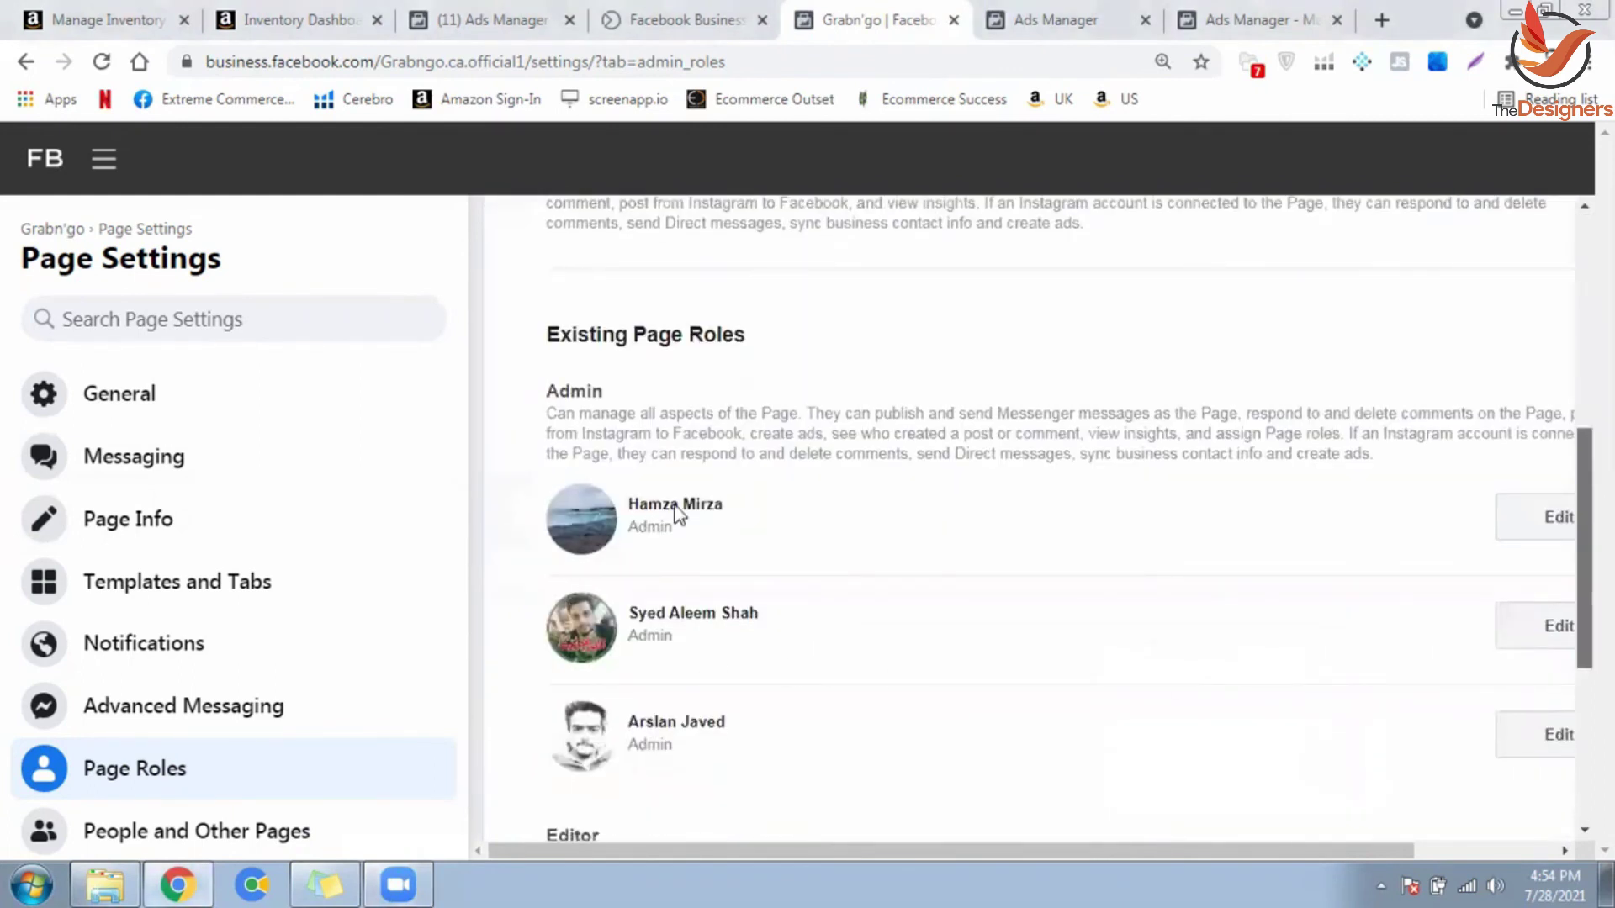
scroll(1149, 552, down, 5)
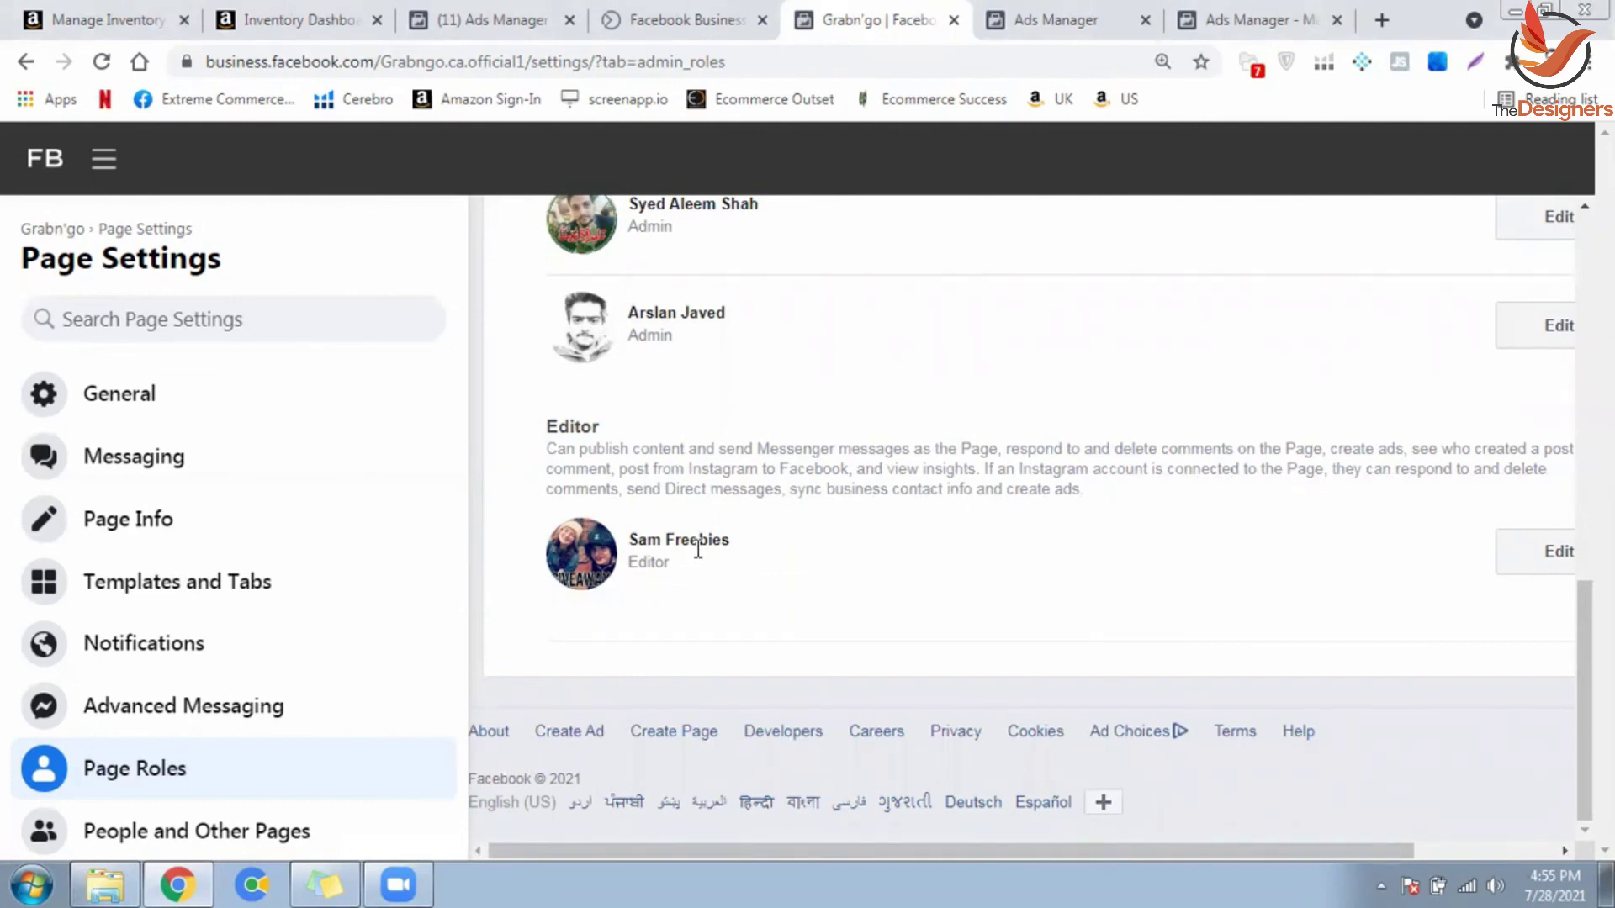
scroll(698, 546, up, 7)
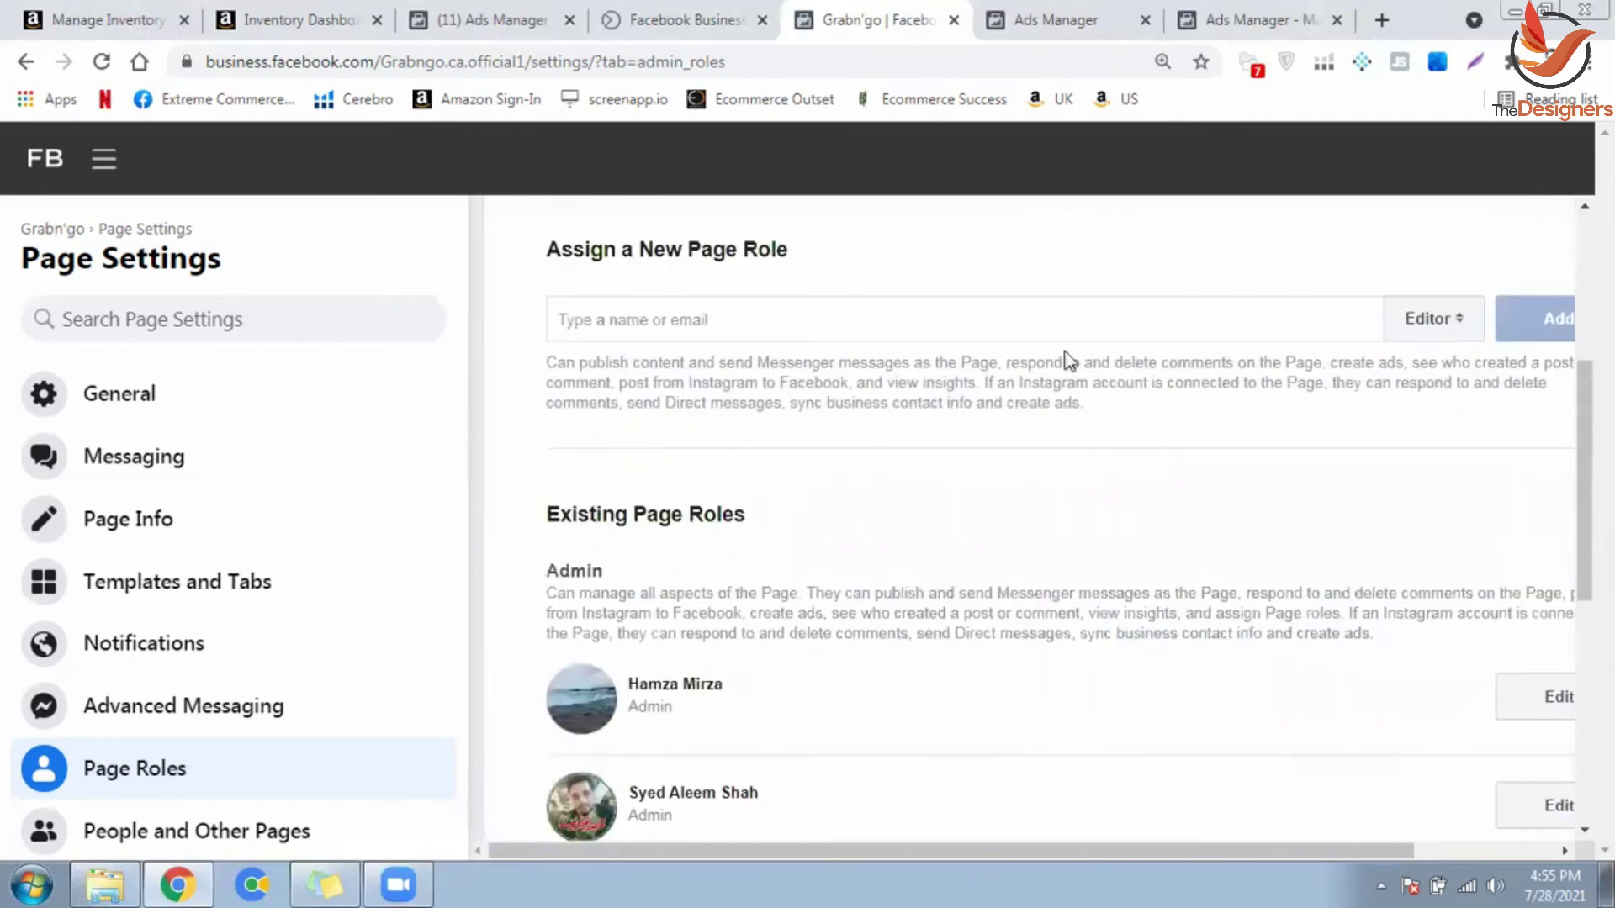
scroll(632, 580, down, 1)
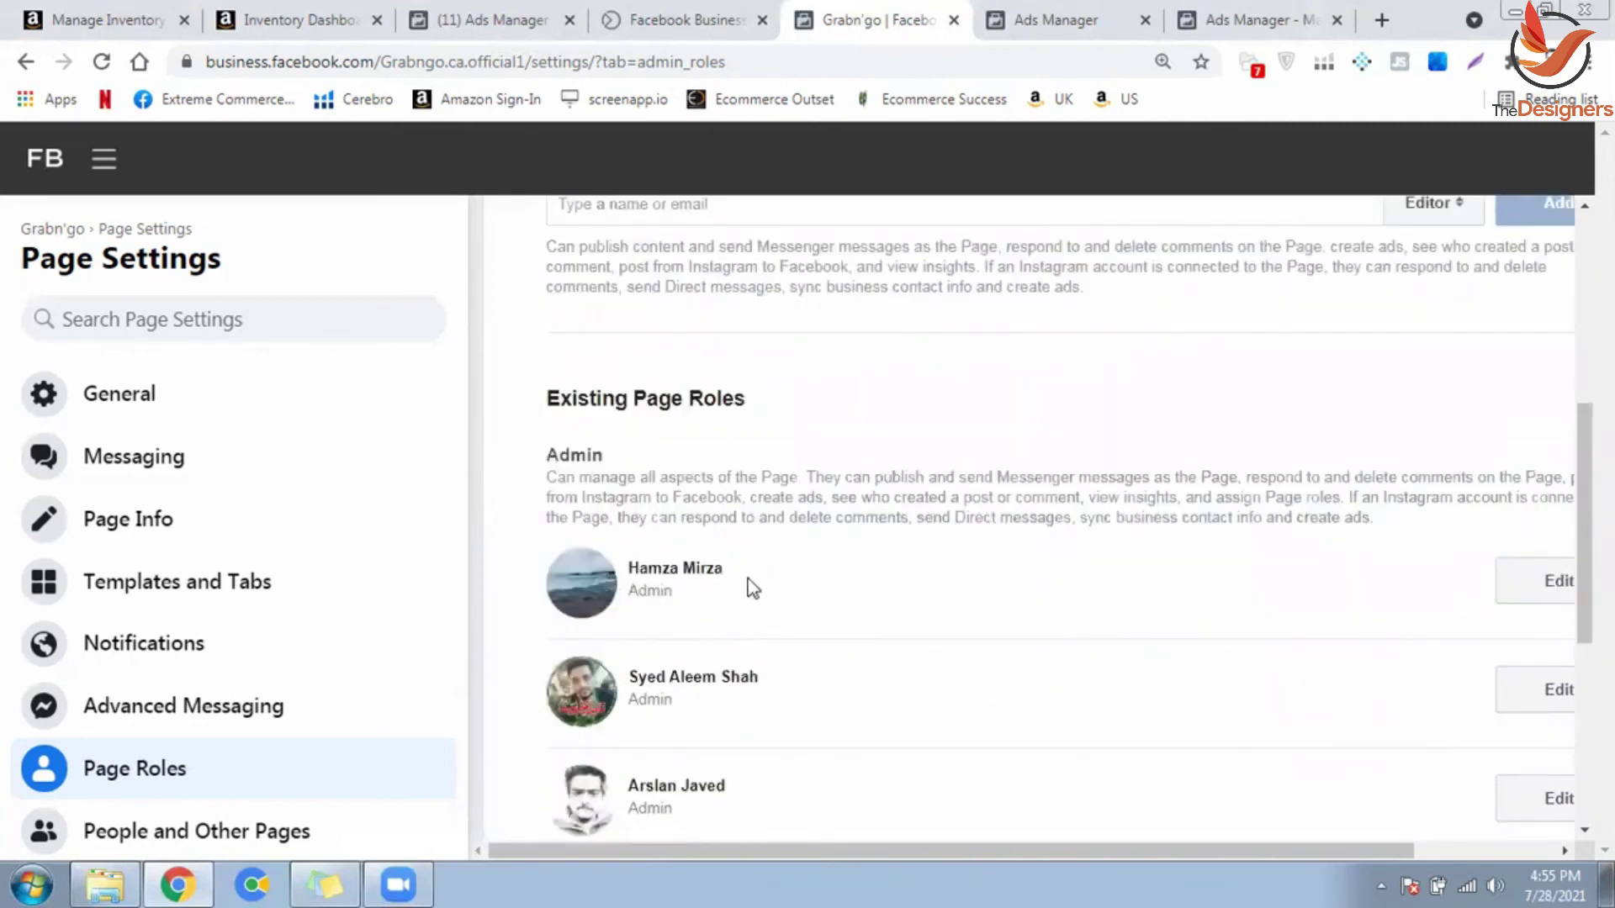
scroll(1219, 462, up, 3)
scroll(724, 511, up, 3)
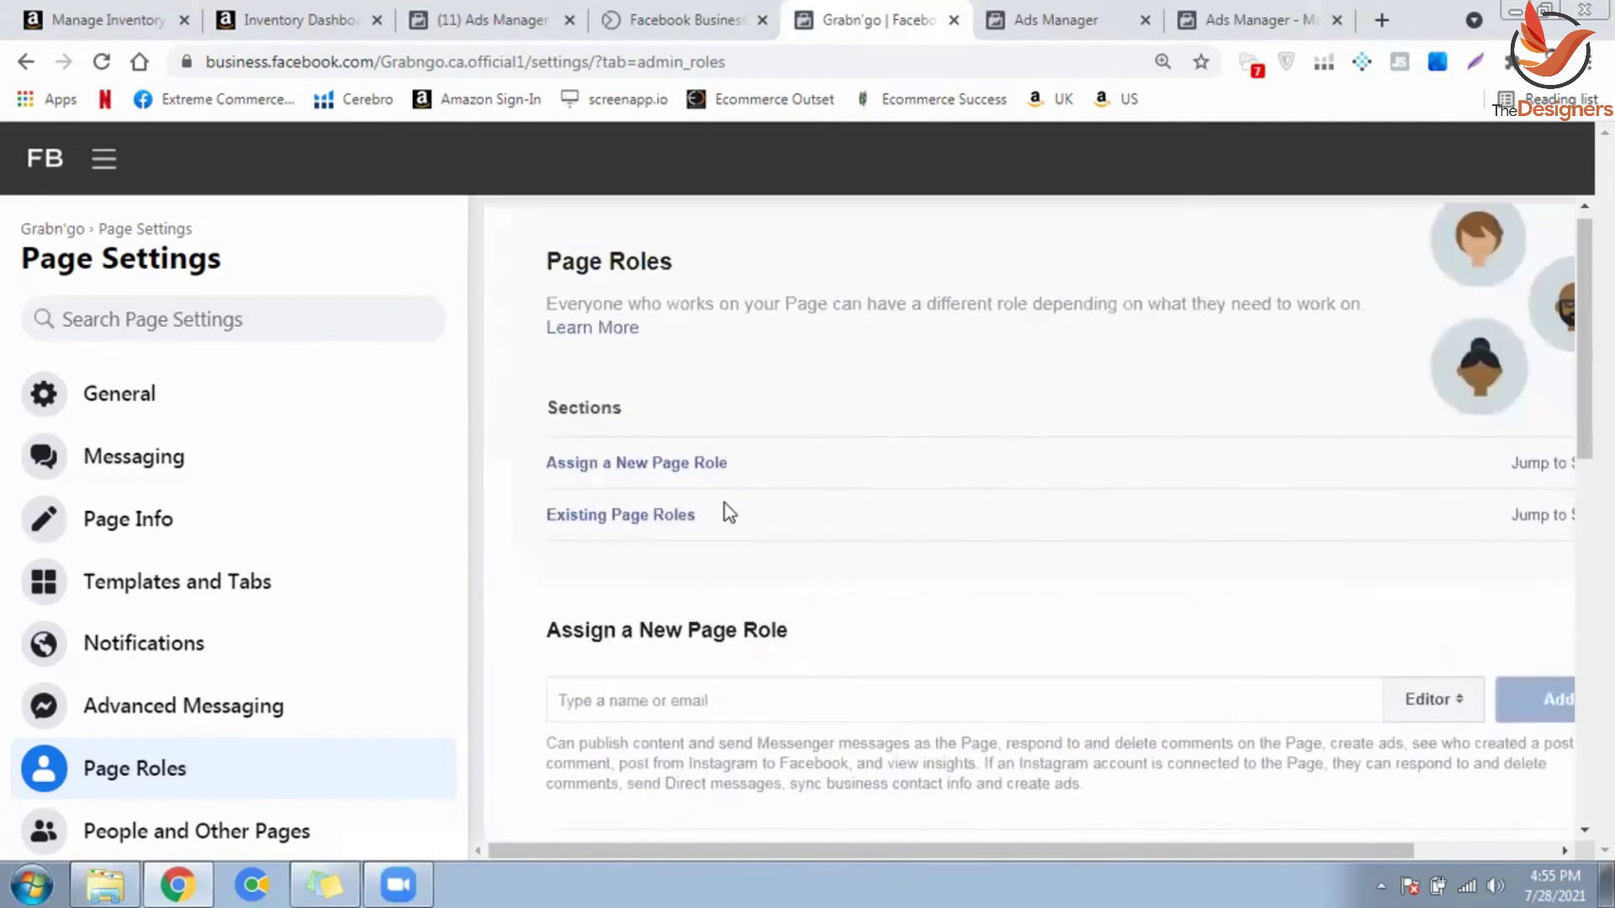